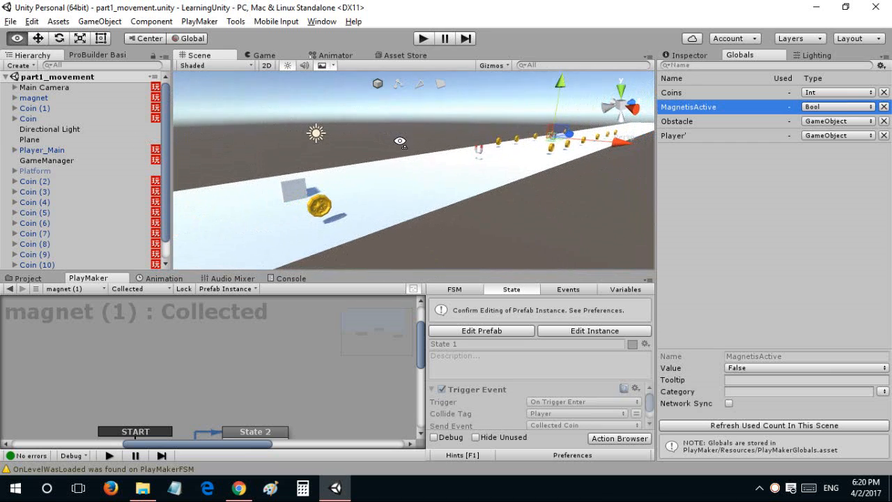
# Delete Coin (2) through Coin (11) and magnet (1) from the scene.
pyautogui.moveTo(301, 170); pyautogui.dragTo(428, 170, button='right')
pyautogui.moveTo(390, 204); pyautogui.dragTo(312, 161, button='right')
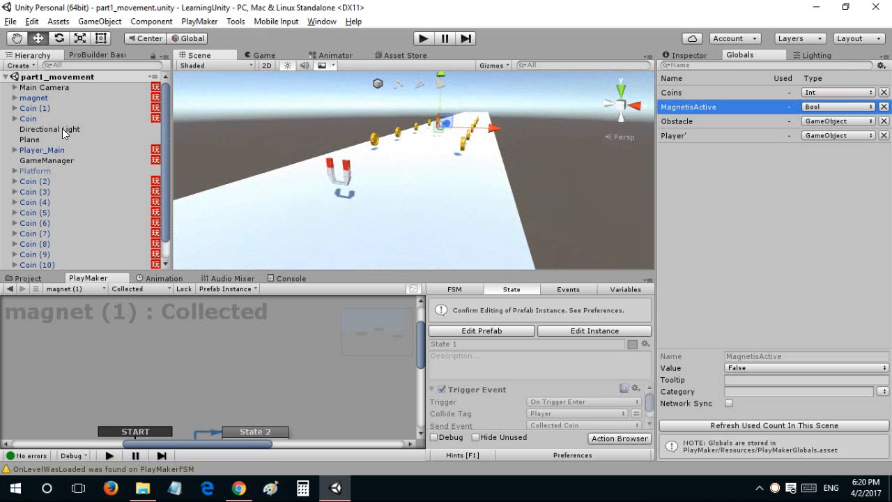
pyautogui.moveTo(405, 126); pyautogui.dragTo(388, 139, button='right')
pyautogui.click(379, 131)
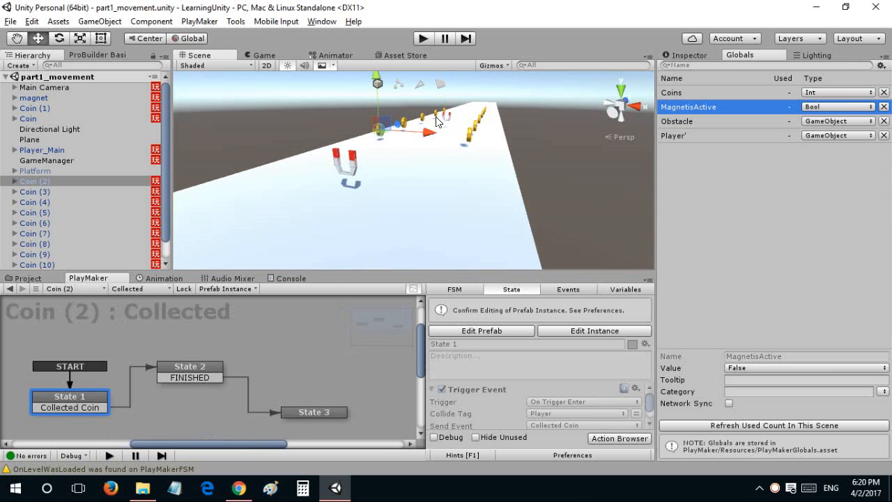
pyautogui.scroll(-1, 77, 171)
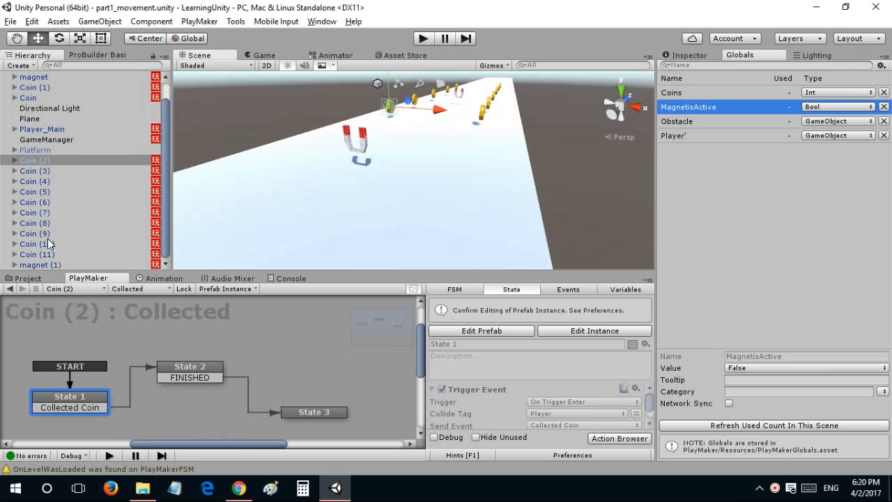
pyautogui.keyDown('shift'); pyautogui.click(44, 265); pyautogui.keyUp('shift')
pyautogui.press('Delete')
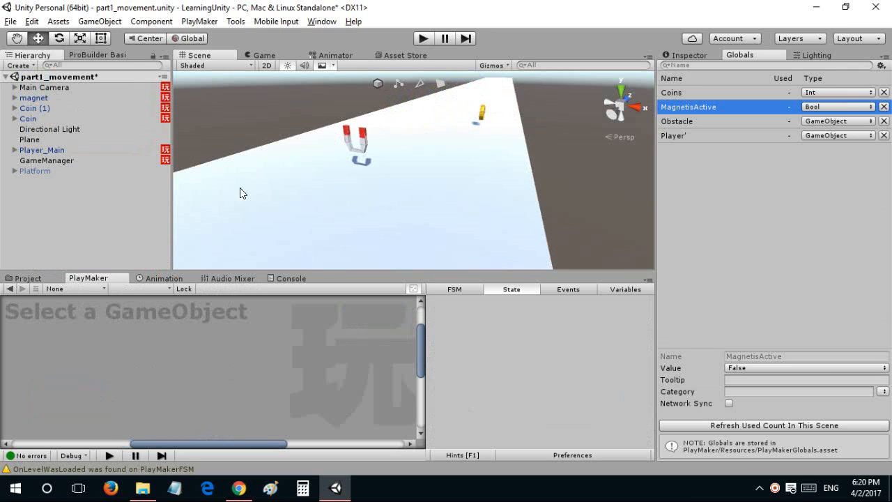
pyautogui.click(59, 170)
pyautogui.click(51, 110)
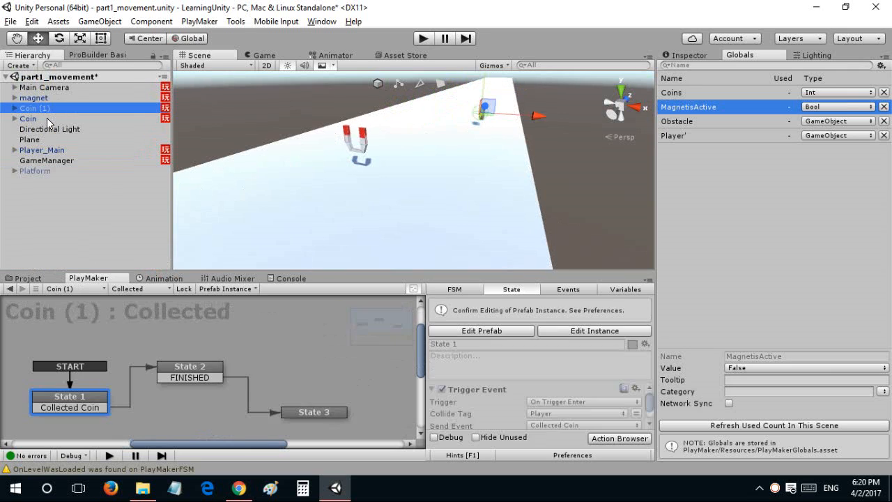
pyautogui.keyDown('ctrl'); pyautogui.click(46, 118); pyautogui.keyUp('ctrl')
pyautogui.keyDown('ctrl'); pyautogui.click(43, 102); pyautogui.keyUp('ctrl')
pyautogui.press('Delete')
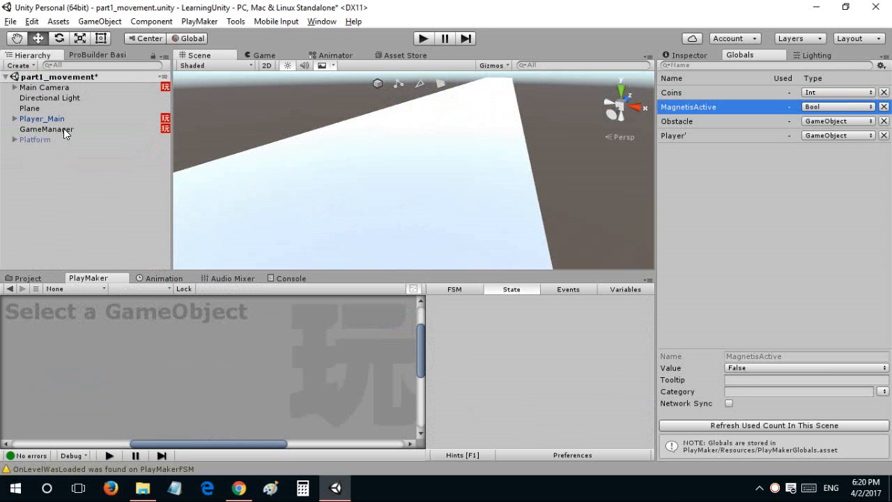
pyautogui.hotkey('ctrl', 'z')
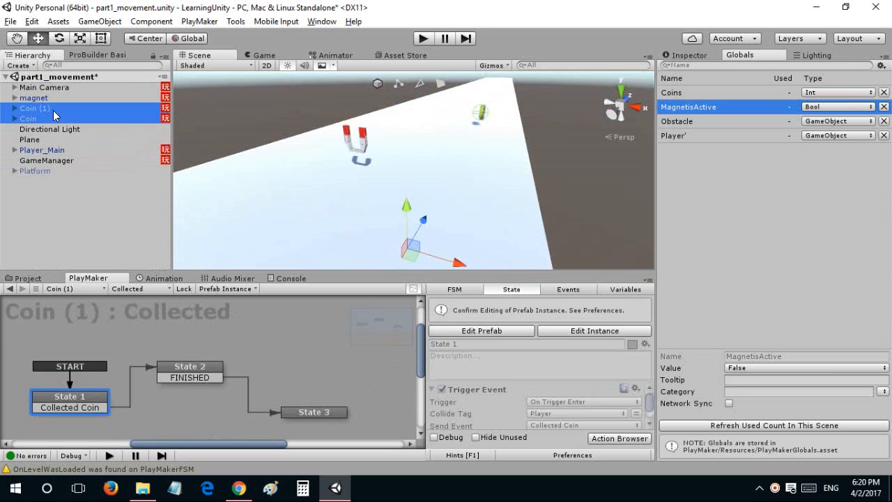
pyautogui.hotkey('ctrl', 'z')
# Apply the instance changes of Coin (1) and magnet to their prefabs.
pyautogui.click(700, 55)
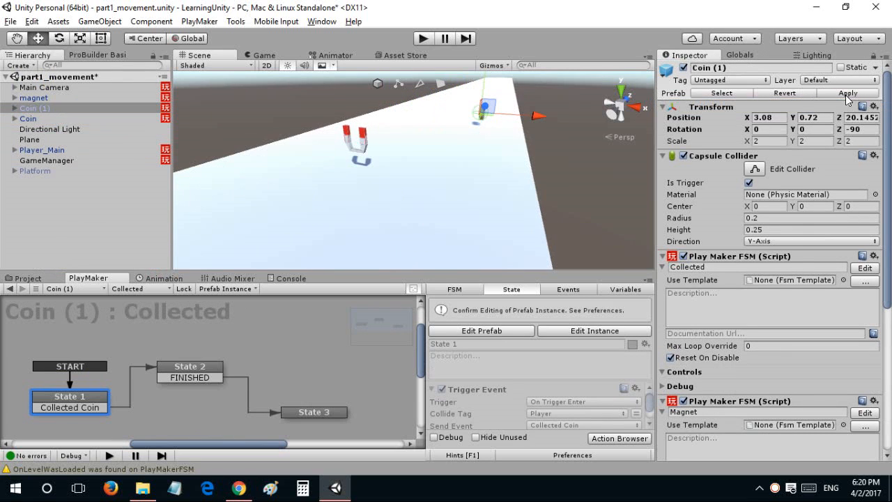
pyautogui.click(840, 94)
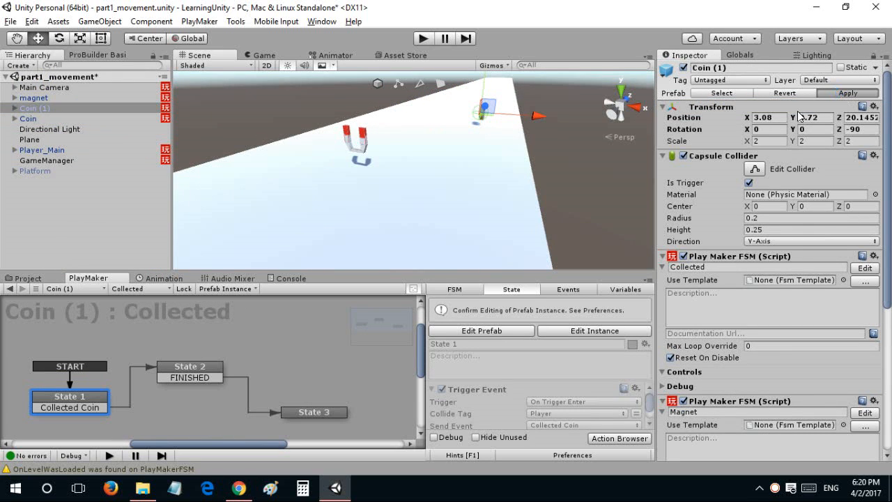
pyautogui.click(43, 115)
pyautogui.click(42, 100)
pyautogui.click(834, 94)
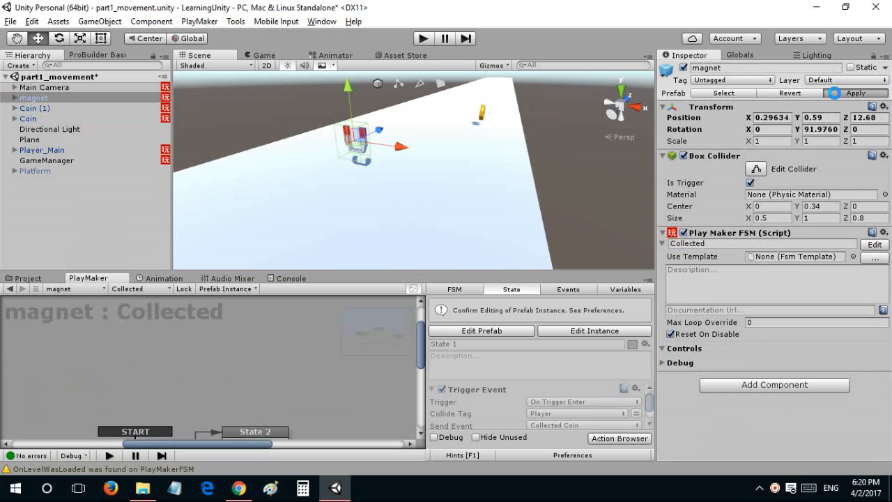
# Delete the magnet, Coin (1) and Coin objects from the scene.
pyautogui.keyDown('ctrl'); pyautogui.click(82, 108); pyautogui.keyUp('ctrl')
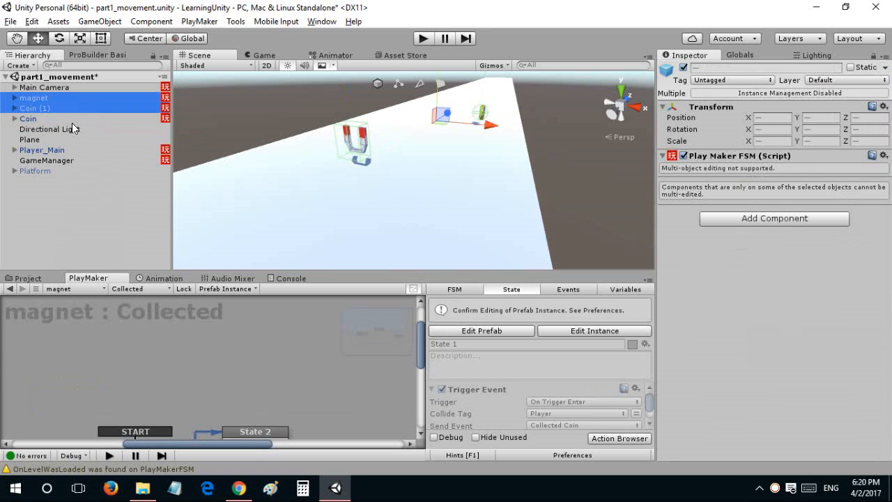
pyautogui.keyDown('ctrl'); pyautogui.click(71, 119); pyautogui.keyUp('ctrl')
pyautogui.press('Delete')
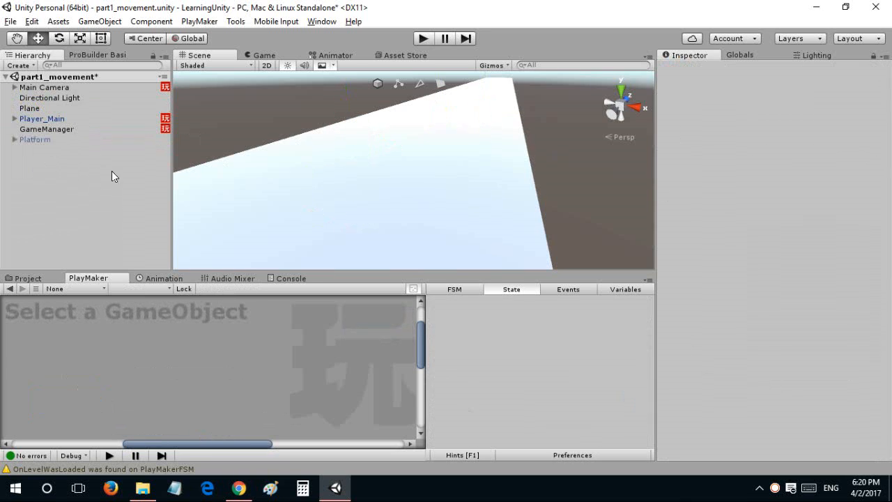
# Add a 3D capsule object to the scene.
pyautogui.click(29, 276)
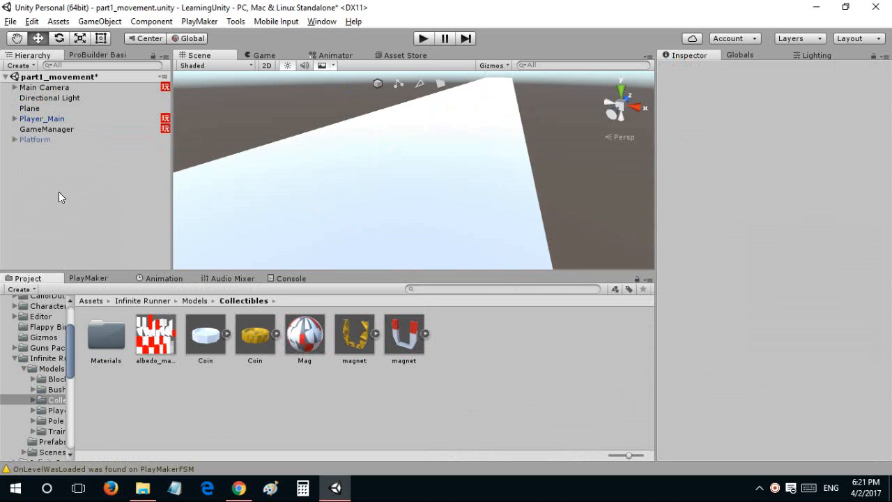
pyautogui.moveTo(272, 144); pyautogui.dragTo(757, 186, button='right')
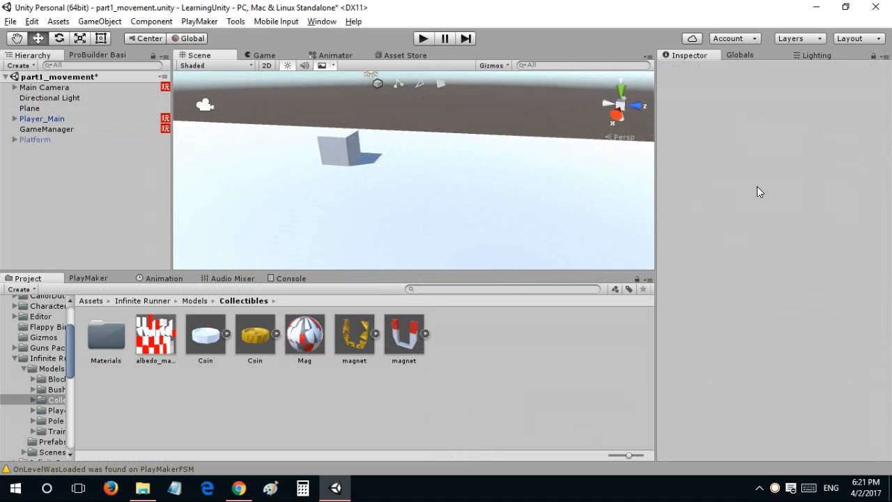
pyautogui.rightClick(93, 202)
pyautogui.moveTo(150, 325)
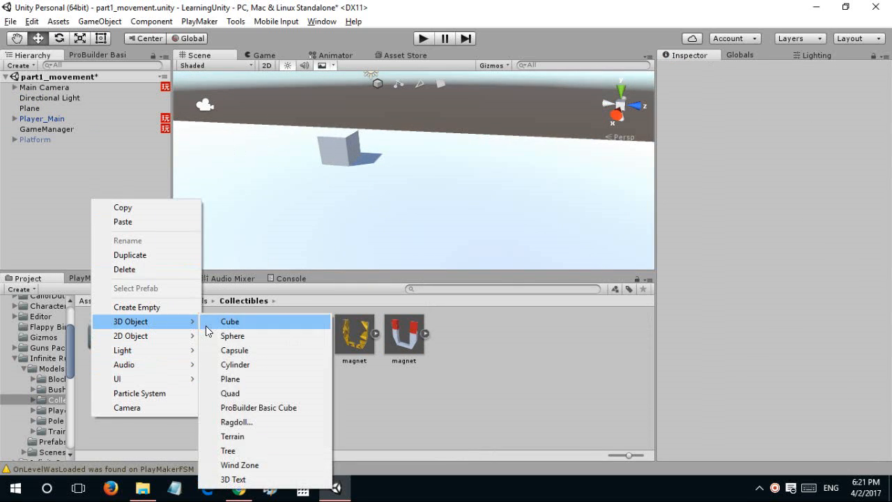
pyautogui.click(209, 350)
# Move the capsule onto the track beyond the player cube, at about X -0.18, Y 0.83, Z 6.16.
pyautogui.moveTo(413, 170); pyautogui.dragTo(410, 177, button='right')
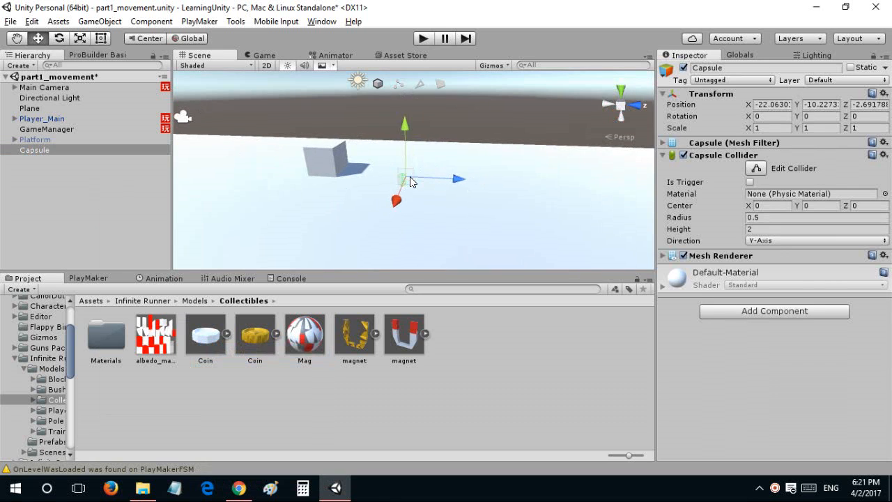
pyautogui.moveTo(410, 177); pyautogui.dragTo(415, 207)
pyautogui.moveTo(389, 148); pyautogui.dragTo(573, 164)
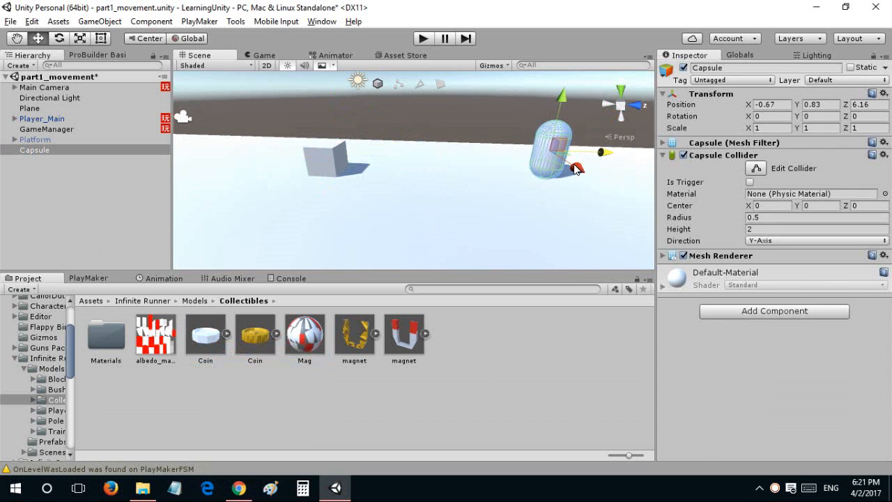
pyautogui.moveTo(573, 164); pyautogui.dragTo(532, 192, button='right')
pyautogui.moveTo(518, 201); pyautogui.dragTo(529, 207)
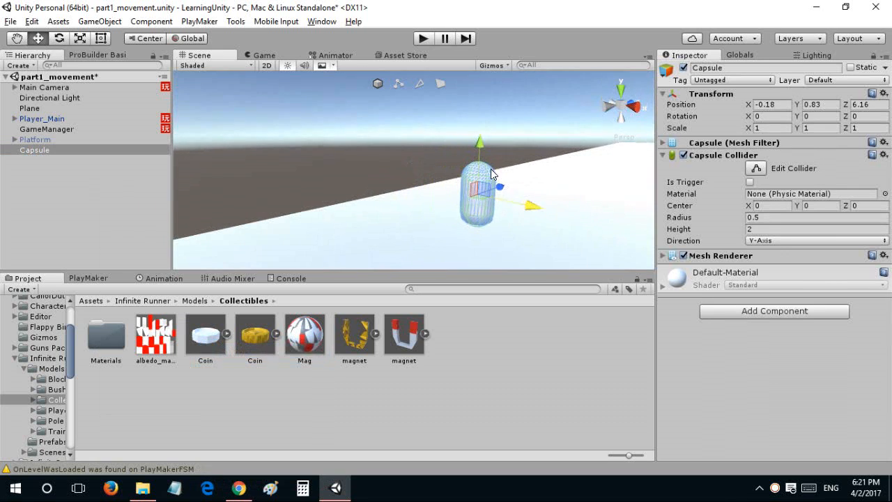
# Scale the capsule uniformly down to about 0.41 on all axes.
pyautogui.press('r')
pyautogui.moveTo(483, 147); pyautogui.dragTo(479, 167)
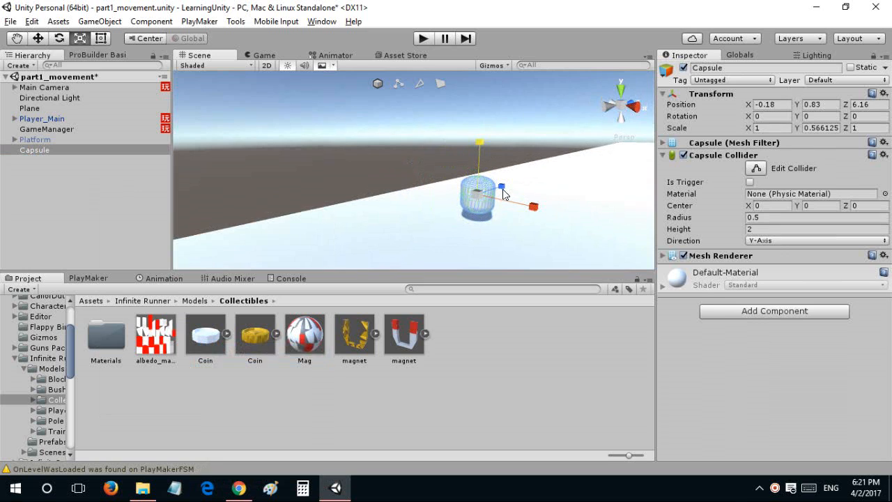
pyautogui.hotkey('ctrl', 'z')
pyautogui.moveTo(465, 200); pyautogui.dragTo(435, 186)
pyautogui.press('f')
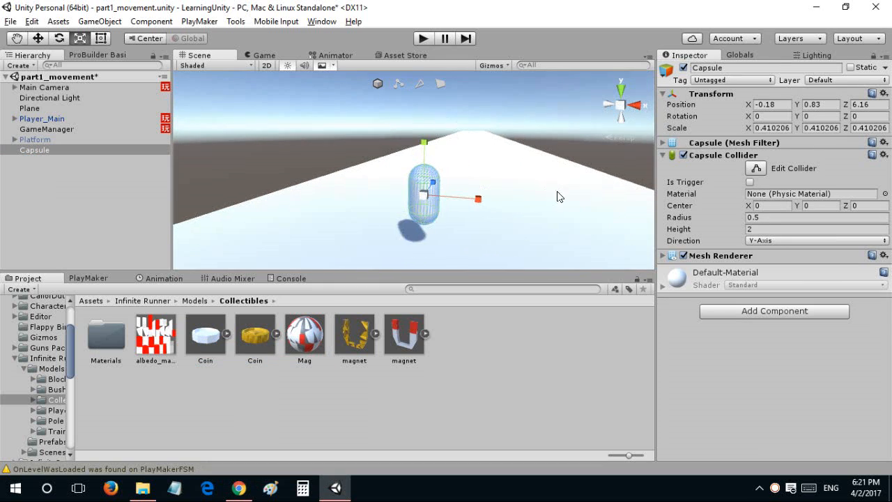
# Tilt the capsule sideways to a Z rotation of about -22.8 degrees.
pyautogui.press('e')
pyautogui.moveTo(439, 152); pyautogui.dragTo(468, 186)
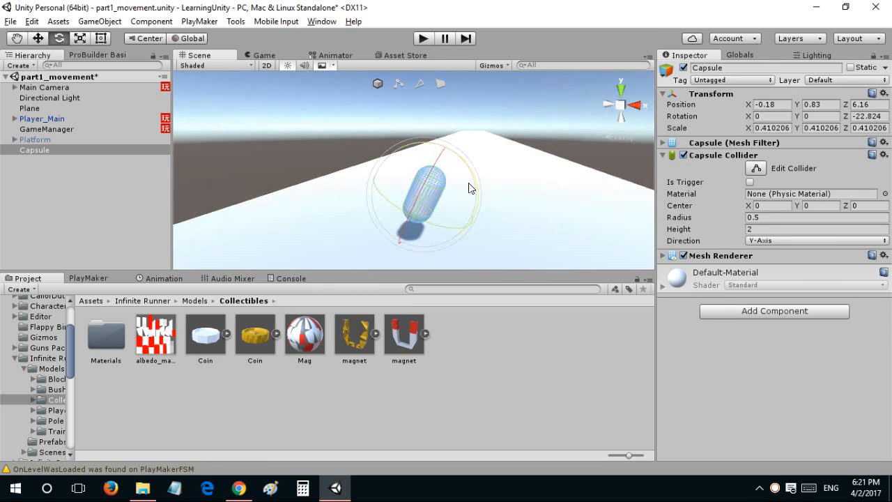
pyautogui.press('w')
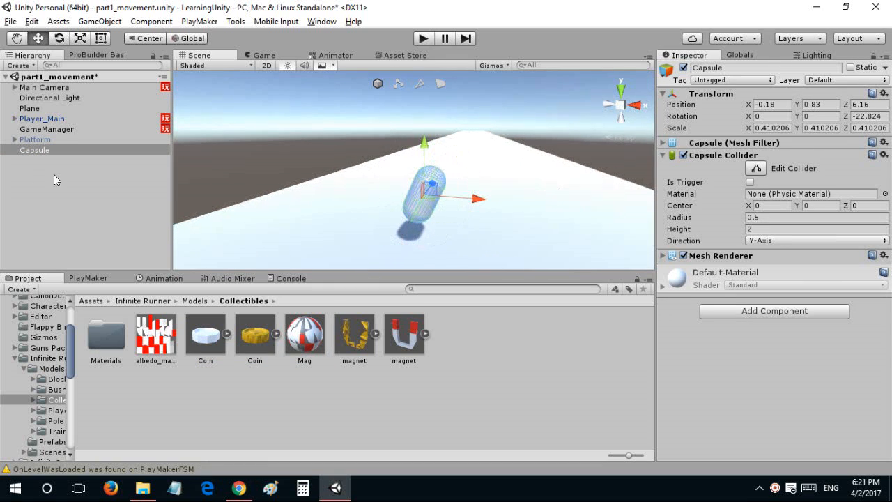
# Rename the capsule as JetPack.
pyautogui.click(21, 149)
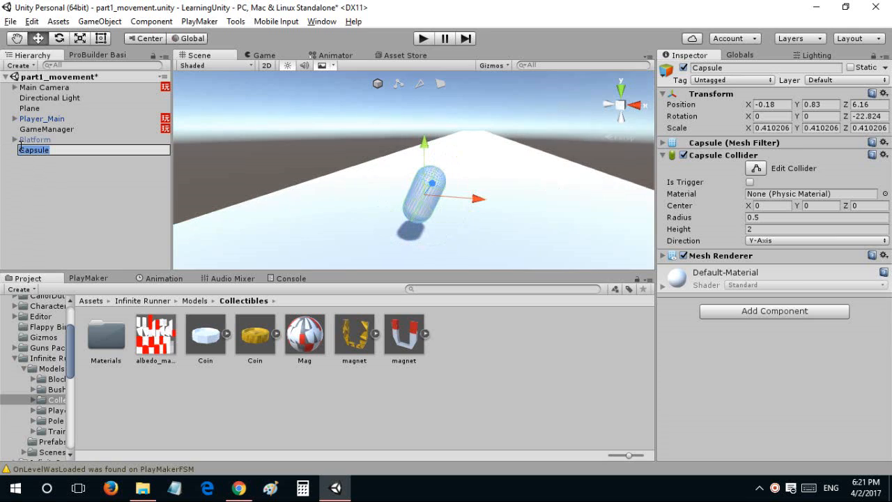
pyautogui.press('BackSpace')
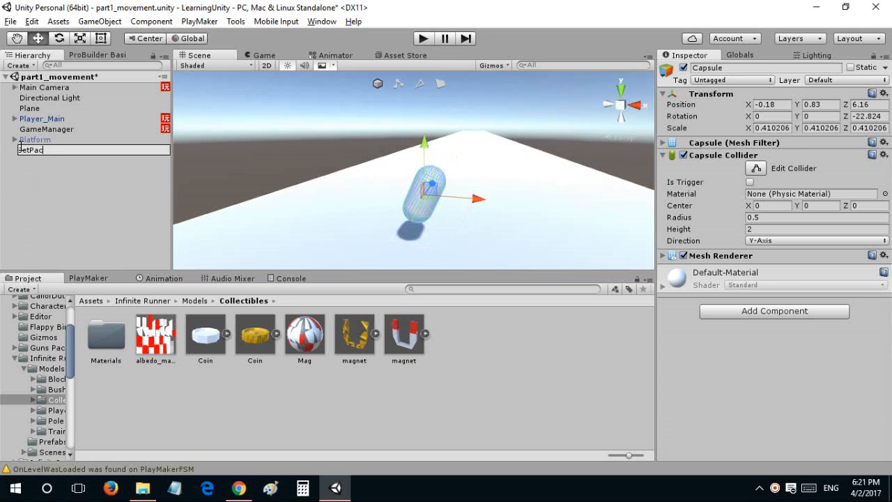
pyautogui.write('JetPack')
pyautogui.click(93, 179)
# Slim the JetPack capsule to a scale of about 0.264 in X and Z and 0.382 in Y.
pyautogui.doubleClick(60, 150)
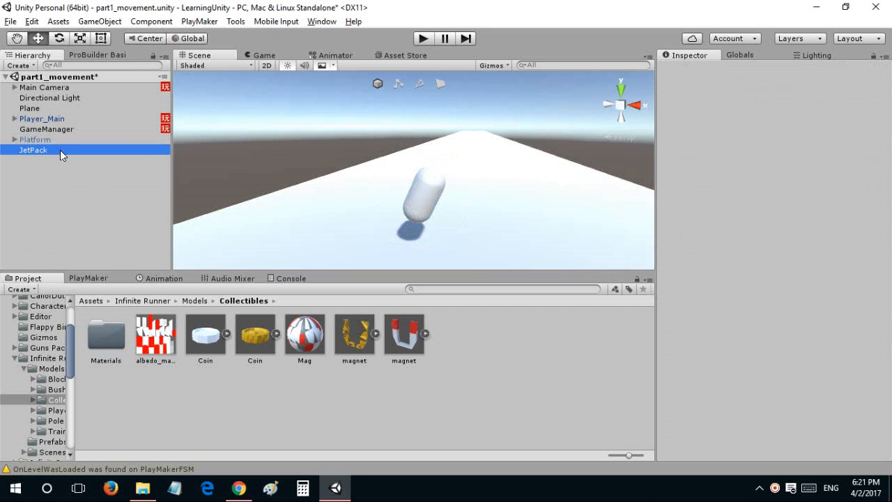
pyautogui.keyDown('alt'); pyautogui.moveTo(326, 165); pyautogui.dragTo(77, 170); pyautogui.keyUp('alt')
pyautogui.keyDown('alt'); pyautogui.scroll(3, 51, 176); pyautogui.keyUp('alt')
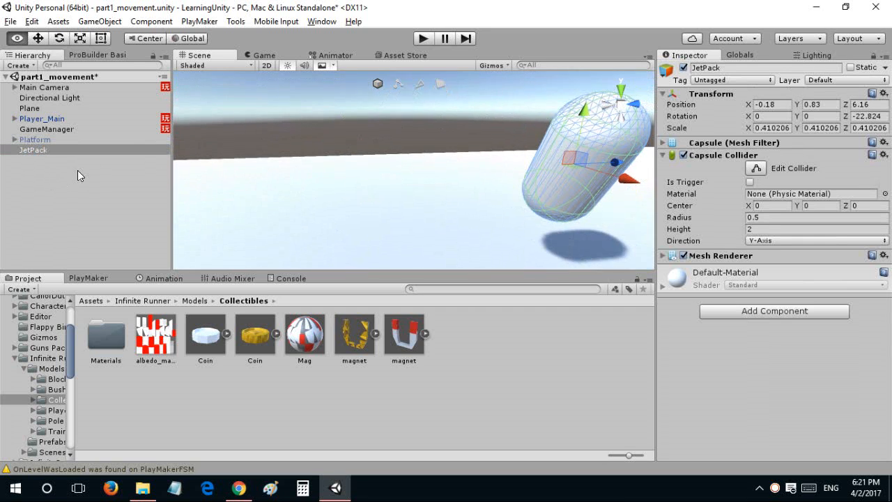
pyautogui.keyDown('alt'); pyautogui.scroll(-2, 423, 168); pyautogui.keyUp('alt')
pyautogui.press('w')
pyautogui.moveTo(423, 168)
pyautogui.mouseDown(button='right')
pyautogui.moveTo(406, 165)
pyautogui.moveTo(435, 174)
pyautogui.mouseUp(button='right')
pyautogui.press('d')
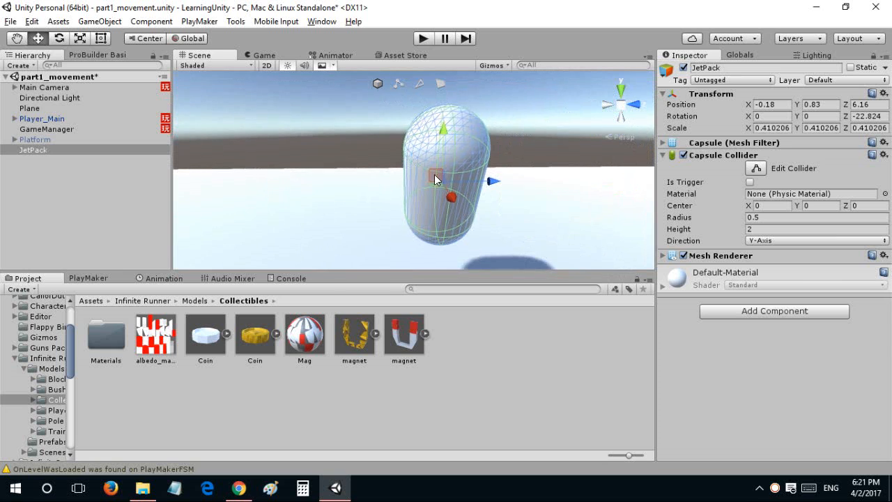
pyautogui.press('r')
pyautogui.moveTo(439, 180); pyautogui.dragTo(467, 156)
pyautogui.press('w')
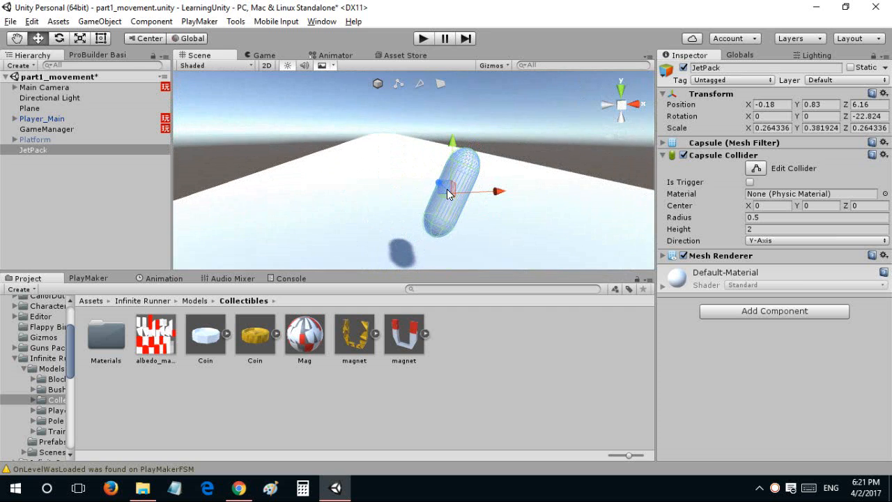
# Duplicate JetPack, switch the transform handles to local orientation, and move the copy along Z to about 5.92, beside the original.
pyautogui.hotkey('ctrl', 'd')
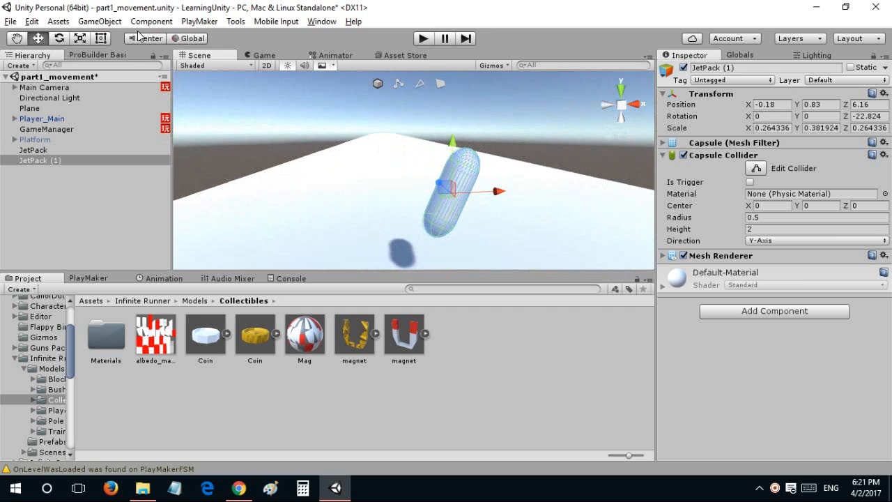
pyautogui.click(189, 38)
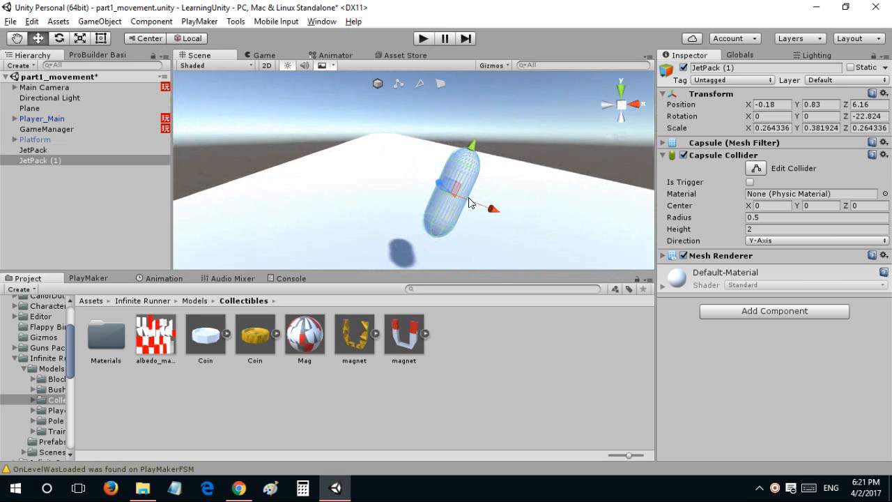
pyautogui.hotkey('ctrl', 'z')
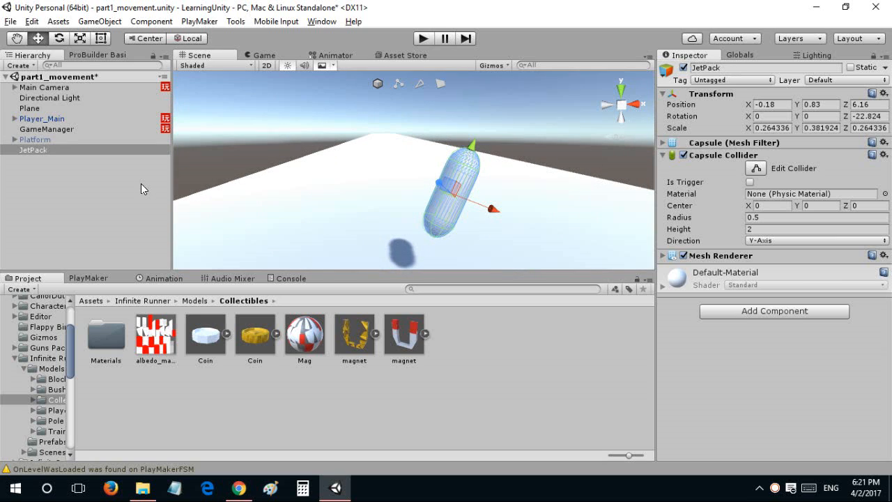
pyautogui.hotkey('ctrl', 'd')
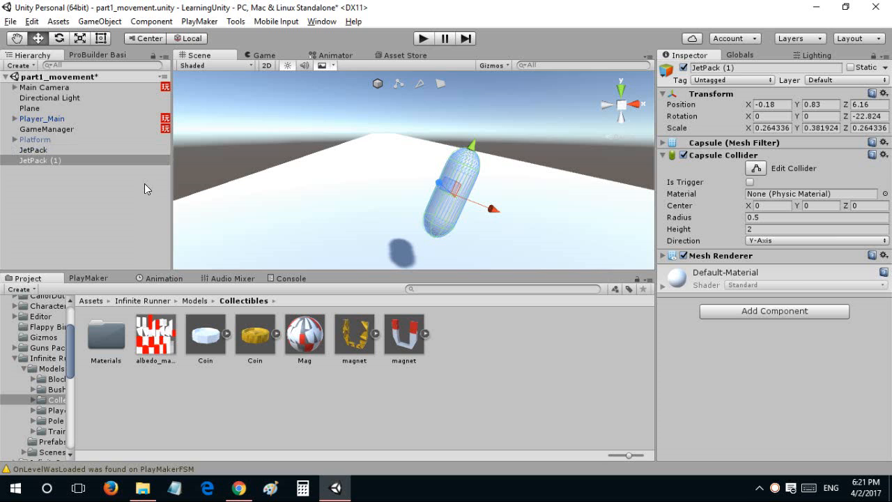
pyautogui.moveTo(437, 184); pyautogui.dragTo(158, 137)
pyautogui.keyDown('alt'); pyautogui.moveTo(386, 157); pyautogui.dragTo(338, 113); pyautogui.keyUp('alt')
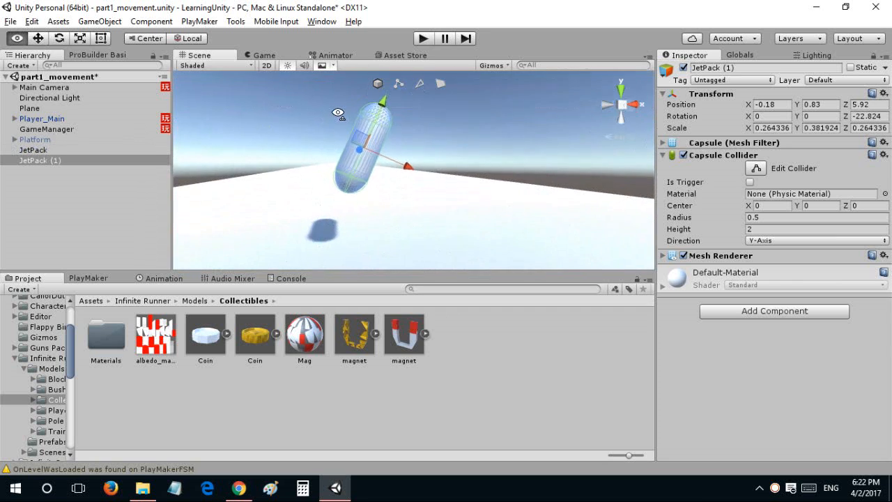
pyautogui.moveTo(338, 113); pyautogui.dragTo(496, 107, button='right')
# Add a new cylinder to the scene.
pyautogui.click(71, 191)
pyautogui.rightClick(72, 192)
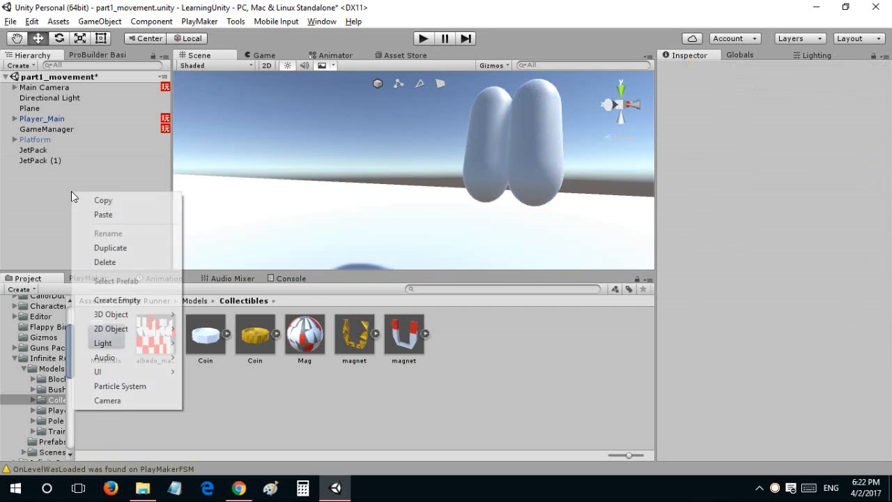
pyautogui.moveTo(125, 314)
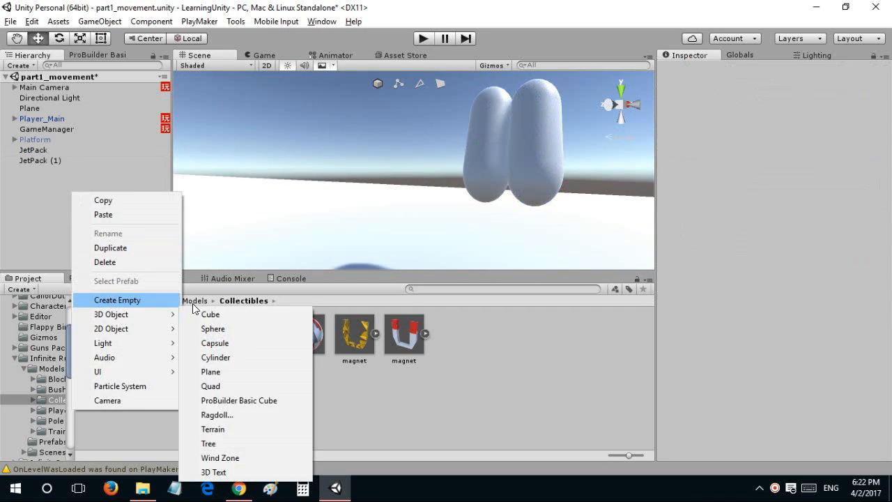
pyautogui.click(203, 356)
# Straighten both jetpack capsules by setting their Z rotation to 0.
pyautogui.click(145, 161)
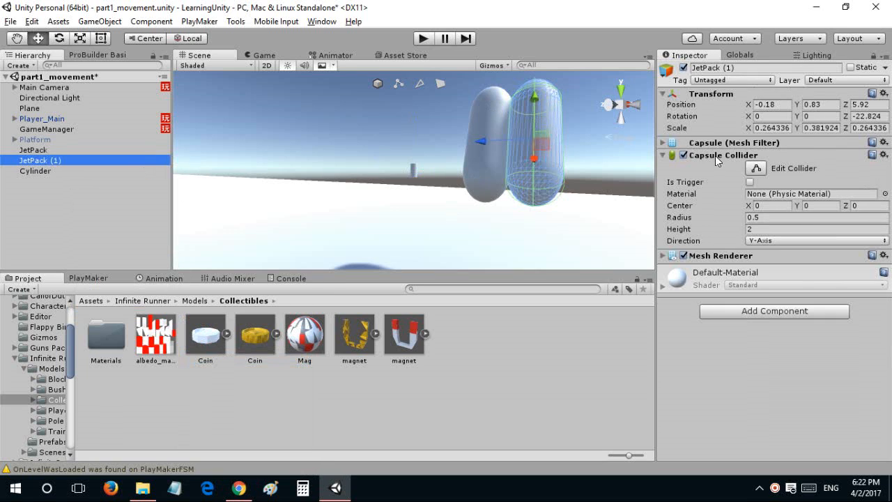
pyautogui.click(858, 116)
pyautogui.write('0')
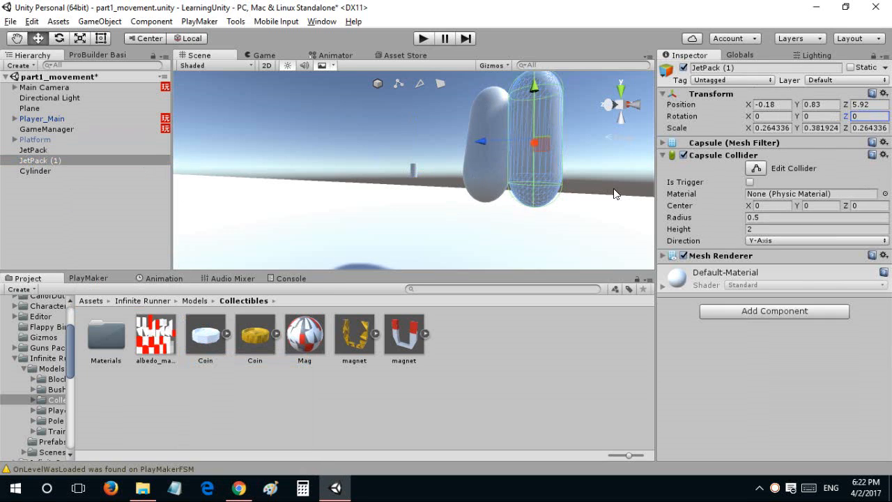
pyautogui.click(122, 150)
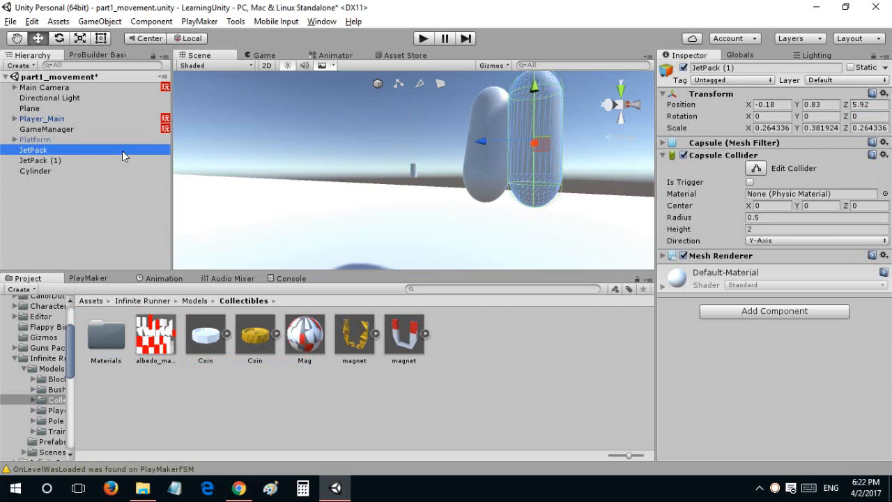
pyautogui.click(858, 116)
pyautogui.write('0')
# Place the cylinder near the capsules at about X -0.523, Y 0.65, Z 5.707 and shrink it uniformly to a scale of about 0.352.
pyautogui.click(411, 169)
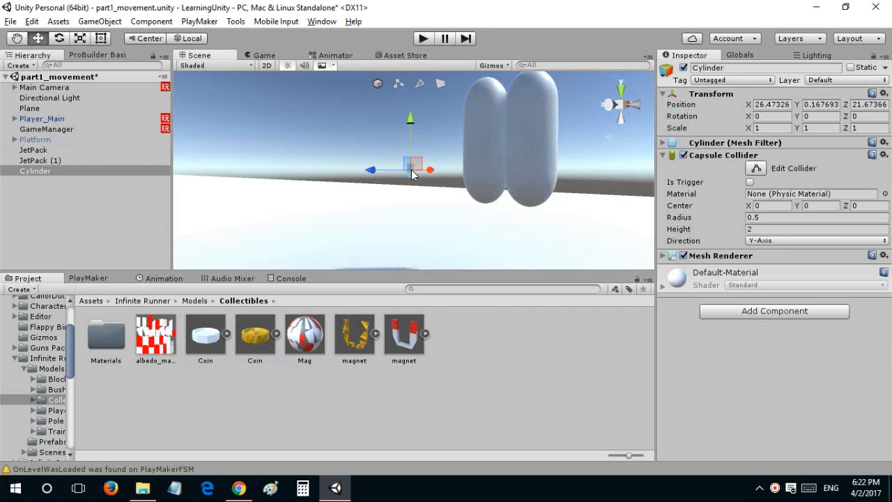
pyautogui.moveTo(413, 173); pyautogui.dragTo(491, 198)
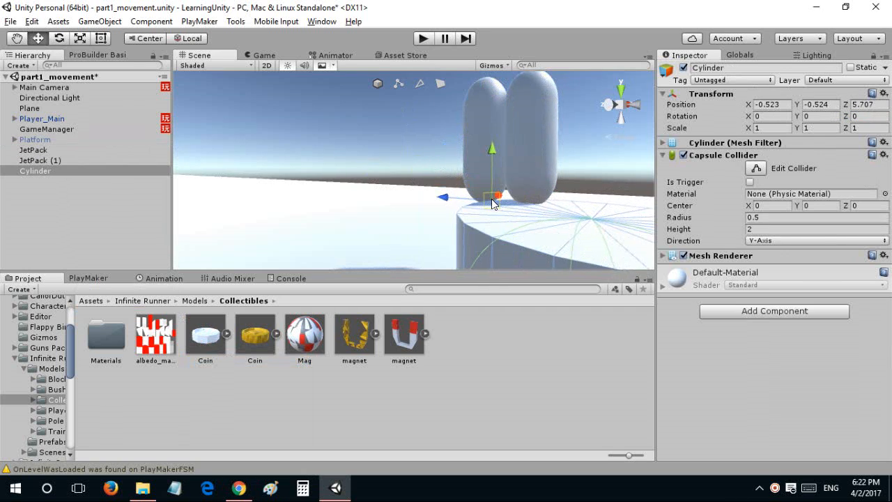
pyautogui.moveTo(492, 199); pyautogui.dragTo(553, 301, button='right')
pyautogui.scroll(-5, 444, 235)
pyautogui.press('r')
pyautogui.moveTo(428, 235); pyautogui.dragTo(398, 248)
pyautogui.press('w')
pyautogui.moveTo(415, 189); pyautogui.dragTo(416, 103)
# Shrink the original JetPack capsule to a scale of about 0.18 in X and Z, and stretch it along Y.
pyautogui.moveTo(417, 104); pyautogui.dragTo(467, 128, button='right')
pyautogui.press('w')
pyautogui.press('d')
pyautogui.click(467, 127)
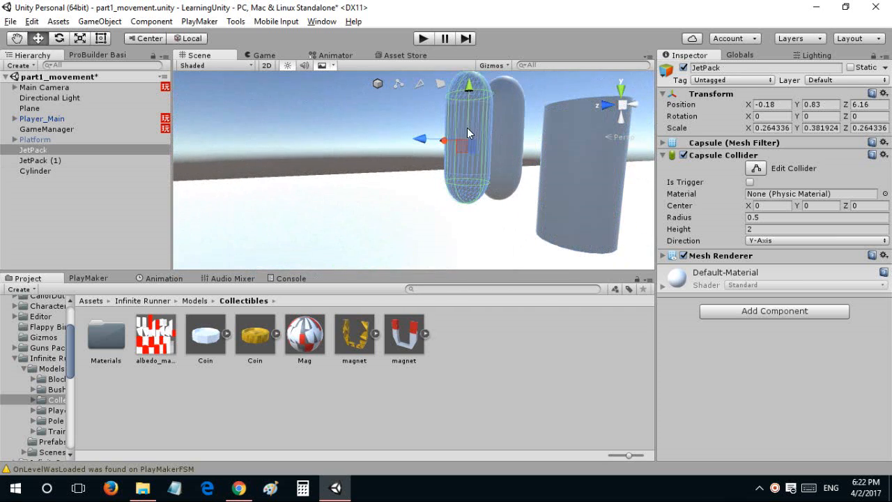
pyautogui.press('r')
pyautogui.moveTo(456, 142); pyautogui.dragTo(445, 141)
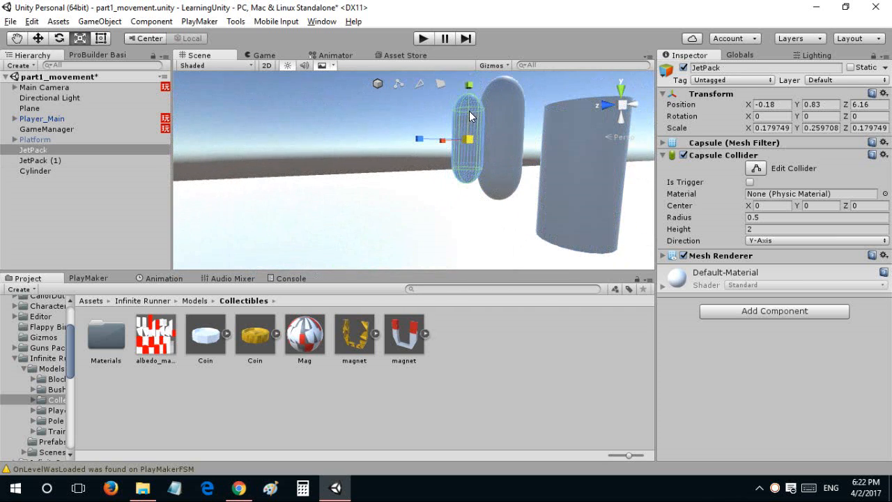
pyautogui.moveTo(469, 85); pyautogui.dragTo(466, 73)
pyautogui.moveTo(467, 74); pyautogui.dragTo(482, 163, button='right')
# Delete both jetpack capsules, keeping the cylinder.
pyautogui.click(473, 147)
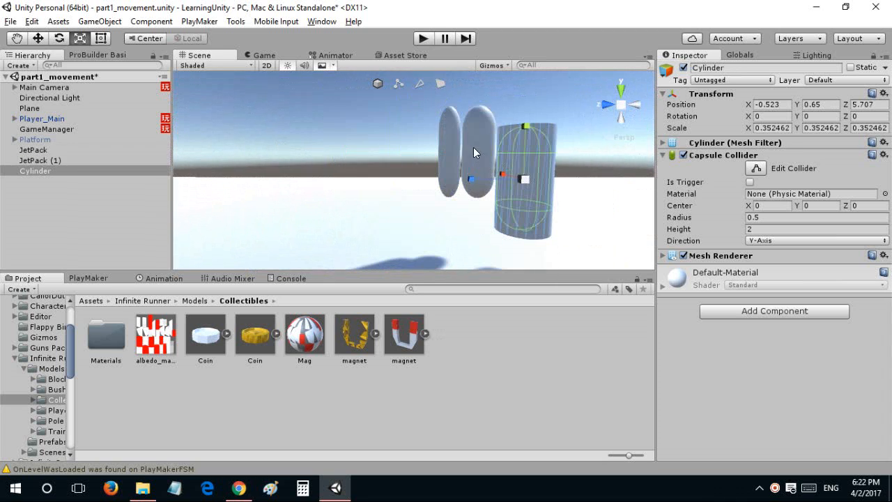
pyautogui.keyDown('shift'); pyautogui.click(468, 134); pyautogui.keyUp('shift')
pyautogui.keyDown('shift'); pyautogui.click(453, 133); pyautogui.keyUp('shift')
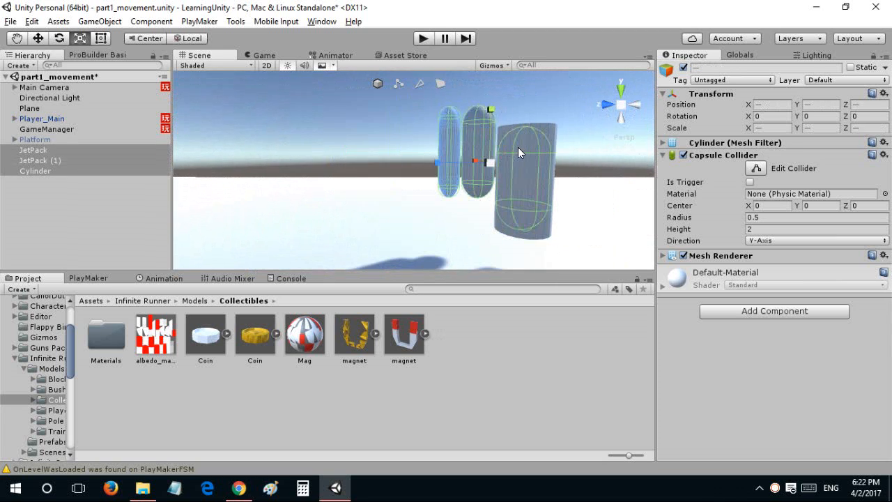
pyautogui.keyDown('shift'); pyautogui.click(518, 148); pyautogui.keyUp('shift')
pyautogui.press('Delete')
# Slim the cylinder to a scale of about 0.127 in X and Z and 0.258 in Y.
pyautogui.click(524, 156)
pyautogui.moveTo(524, 156); pyautogui.dragTo(452, 193, button='right')
pyautogui.moveTo(452, 193); pyautogui.dragTo(420, 200)
pyautogui.moveTo(451, 165); pyautogui.dragTo(456, 124)
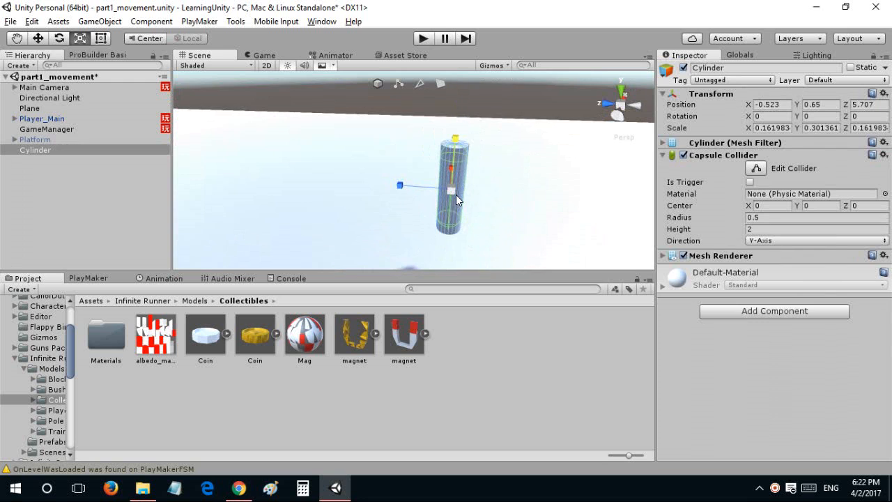
pyautogui.moveTo(454, 193); pyautogui.dragTo(438, 186)
pyautogui.moveTo(449, 148); pyautogui.dragTo(452, 143)
pyautogui.press('d')
# Duplicate the cylinder and move the copy along Z to about 5.449, beside the original.
pyautogui.moveTo(451, 143); pyautogui.dragTo(400, 111, button='right')
pyautogui.press('q')
pyautogui.press('w')
pyautogui.press('w')
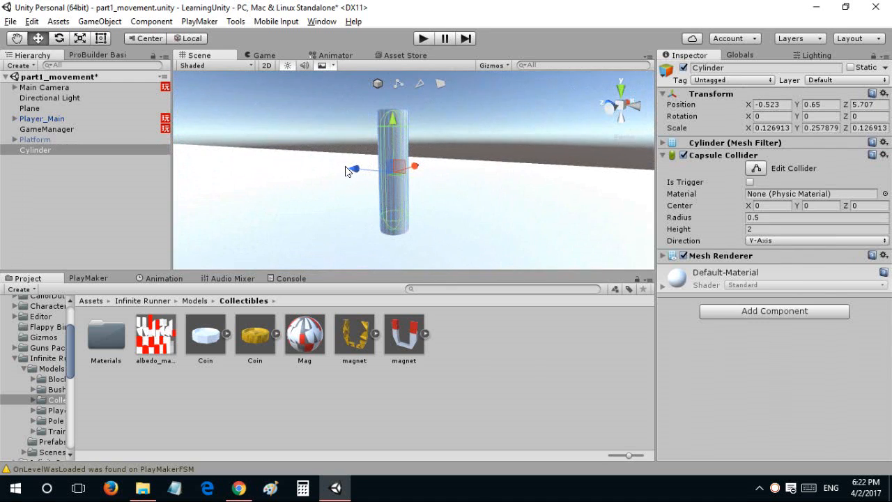
pyautogui.hotkey('ctrl', 'd')
pyautogui.moveTo(360, 173); pyautogui.dragTo(391, 184)
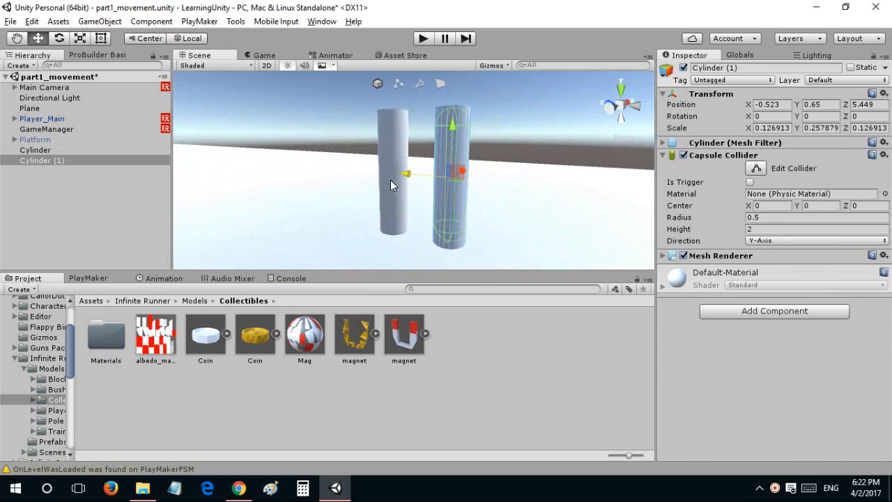
# Add a new cube to the scene.
pyautogui.click(73, 182)
pyautogui.rightClick(73, 182)
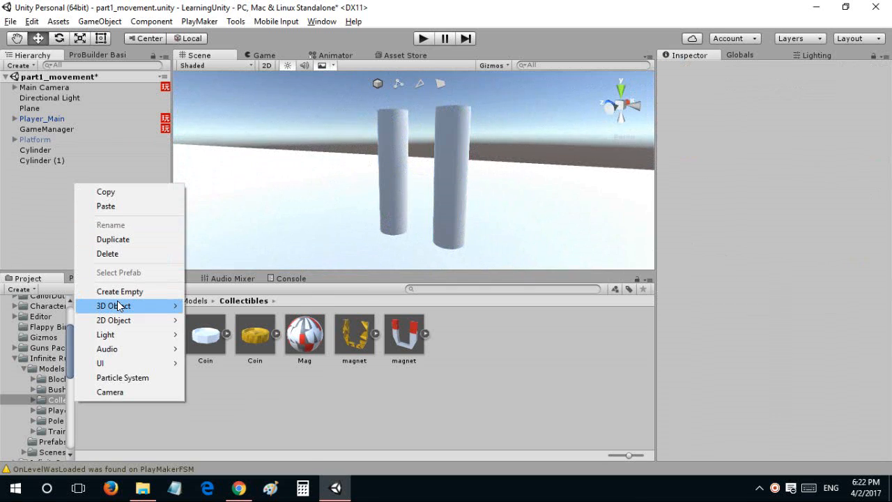
pyautogui.moveTo(118, 306)
pyautogui.click(211, 306)
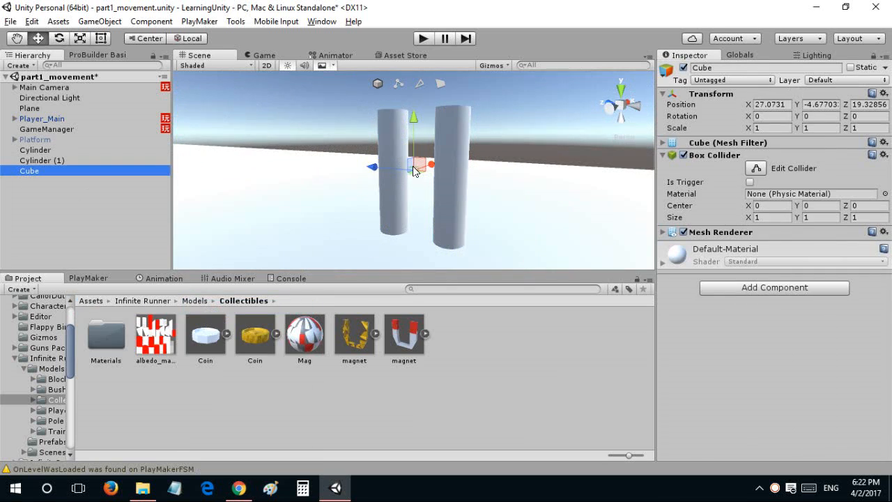
# Move the cube next to the cylinders using vertex snapping, to about X 0.014, Y 0.408, Z 5.258.
pyautogui.moveTo(406, 172); pyautogui.dragTo(415, 129)
pyautogui.press('v')
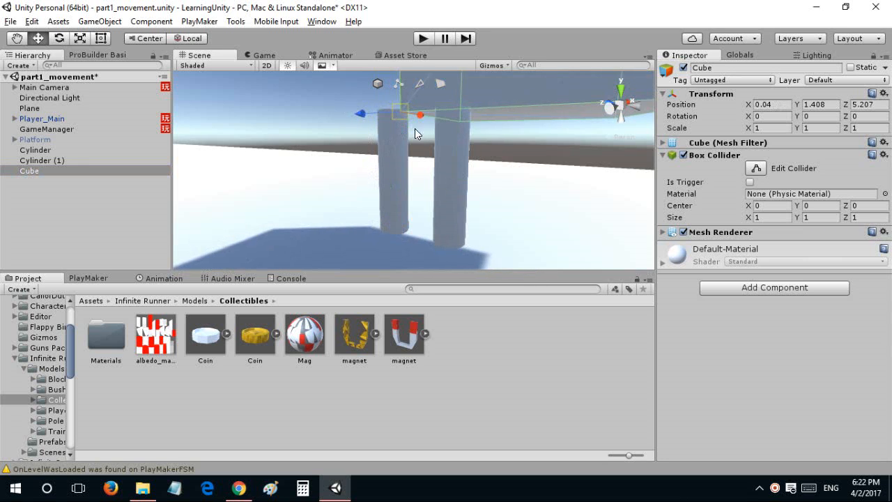
pyautogui.moveTo(414, 129); pyautogui.dragTo(432, 149, button='right')
pyautogui.press('s')
pyautogui.press('v')
pyautogui.moveTo(410, 116); pyautogui.dragTo(407, 194)
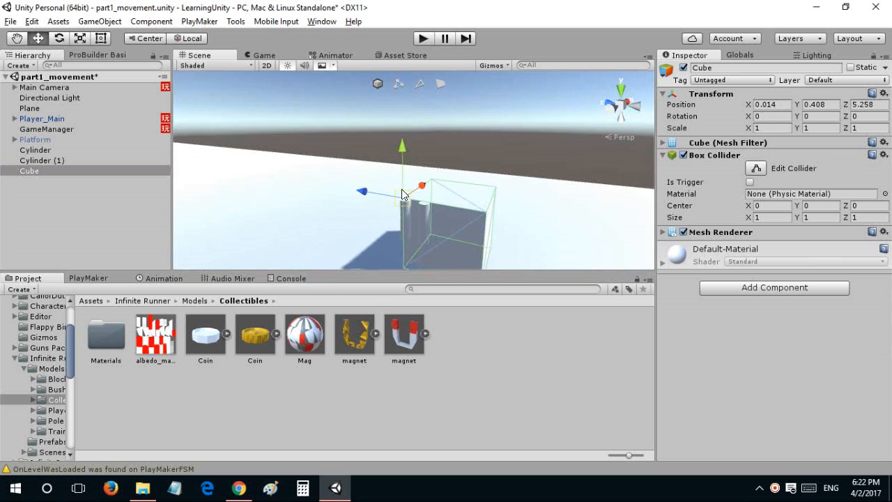
# Thin the cube to an X scale of about 0.337.
pyautogui.moveTo(408, 196); pyautogui.dragTo(232, 168, button='right')
pyautogui.press('r')
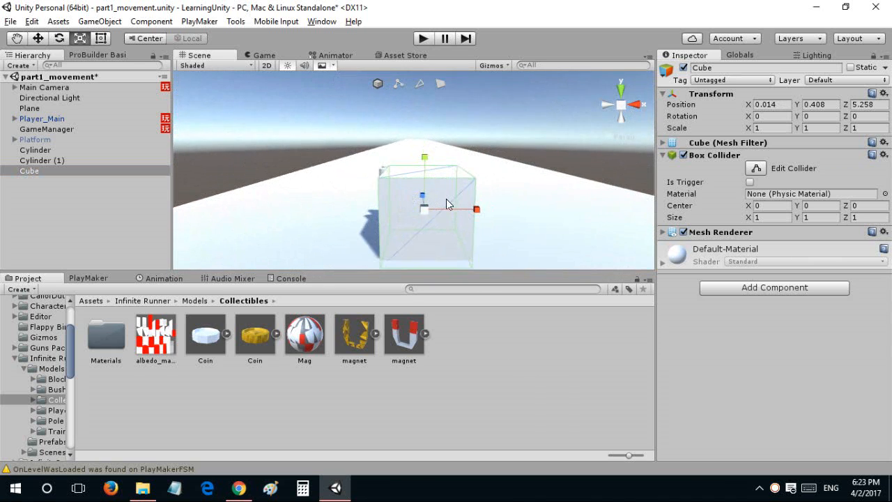
pyautogui.moveTo(446, 199); pyautogui.dragTo(430, 207)
pyautogui.press('w')
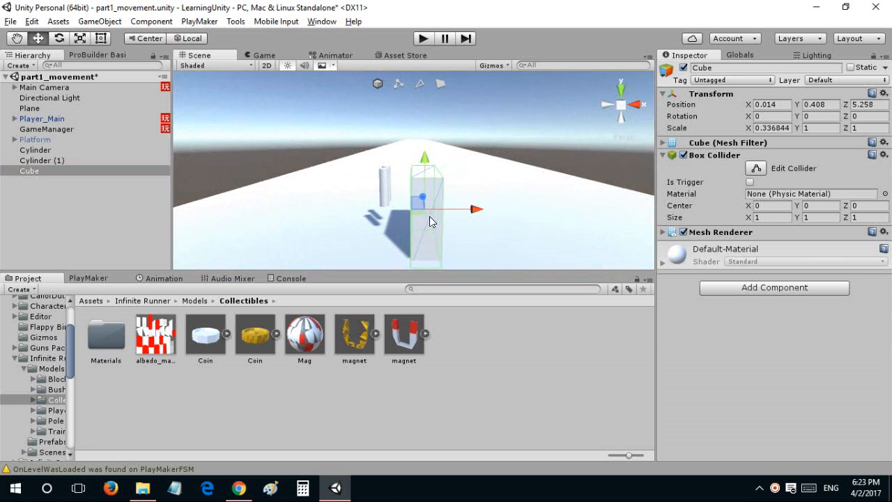
# Narrow the cube to a Z scale of about 0.661 and place it behind the cylinders at about X -0.235, Y 0.674, Z 5.518.
pyautogui.moveTo(429, 216); pyautogui.dragTo(370, 208, button='right')
pyautogui.click(392, 213)
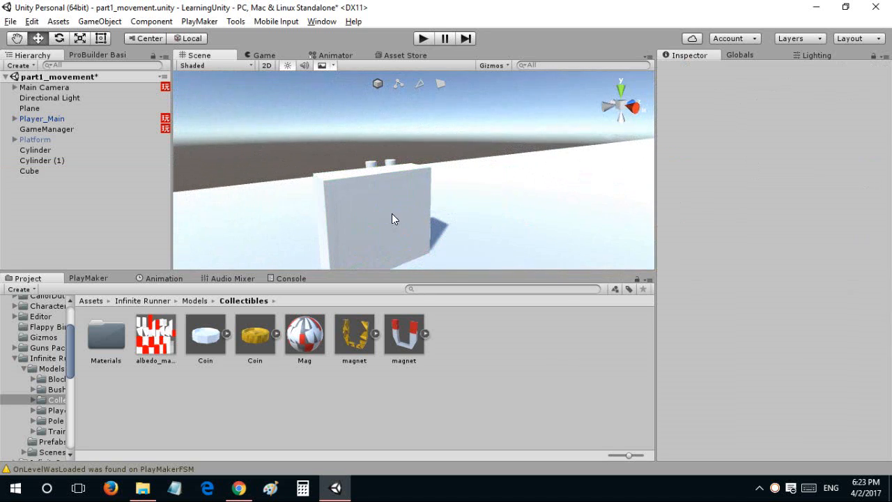
pyautogui.click(392, 214)
pyautogui.moveTo(423, 211); pyautogui.dragTo(456, 209)
pyautogui.moveTo(455, 210); pyautogui.dragTo(537, 220, button='right')
pyautogui.moveTo(537, 221); pyautogui.dragTo(487, 199)
pyautogui.moveTo(454, 153); pyautogui.dragTo(454, 124)
pyautogui.keyDown('alt'); pyautogui.moveTo(460, 140); pyautogui.dragTo(597, 161); pyautogui.keyUp('alt')
pyautogui.keyDown('alt'); pyautogui.moveTo(397, 171); pyautogui.dragTo(529, 180); pyautogui.keyUp('alt')
pyautogui.keyDown('alt'); pyautogui.moveTo(392, 191); pyautogui.dragTo(346, 187); pyautogui.keyUp('alt')
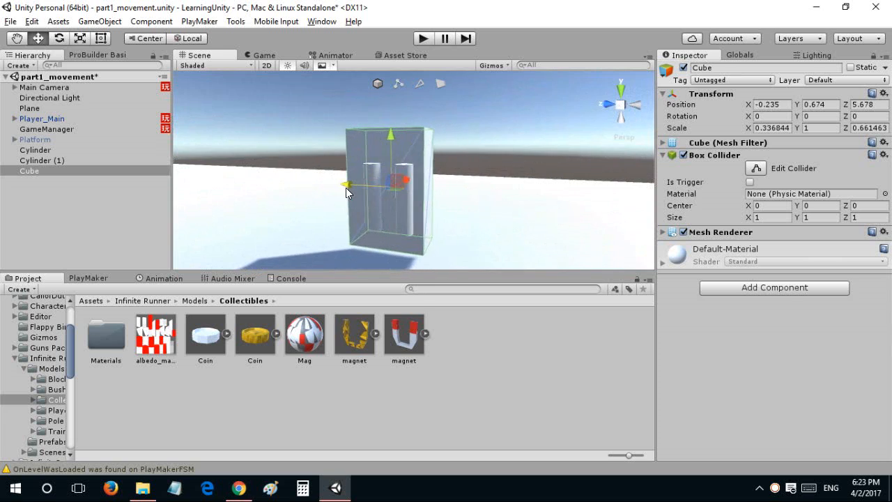
# Enlarge the first cylinder to a scale of about 0.172 in X and Z and 0.459 in Y, and set it against the cube at about X -0.446.
pyautogui.click(372, 174)
pyautogui.press('r')
pyautogui.moveTo(370, 155); pyautogui.dragTo(362, 103)
pyautogui.moveTo(382, 201); pyautogui.dragTo(356, 205)
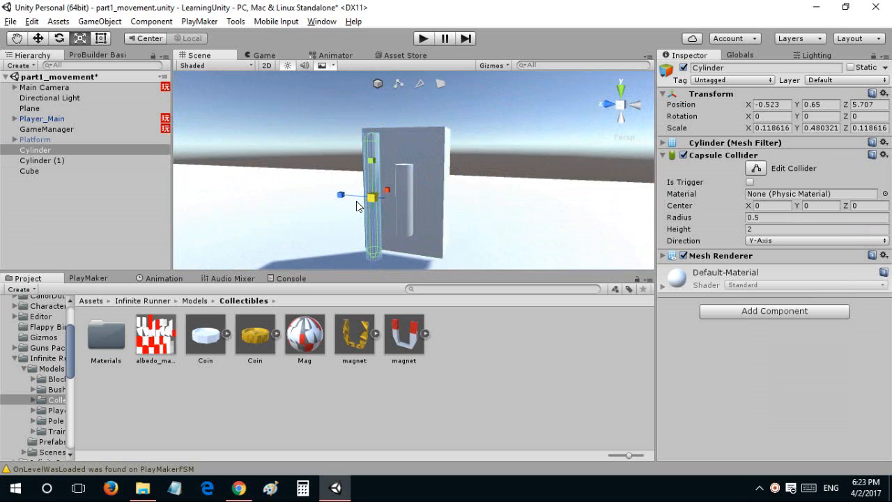
pyautogui.moveTo(367, 147); pyautogui.dragTo(370, 167)
pyautogui.moveTo(371, 204); pyautogui.dragTo(457, 165)
pyautogui.press('w')
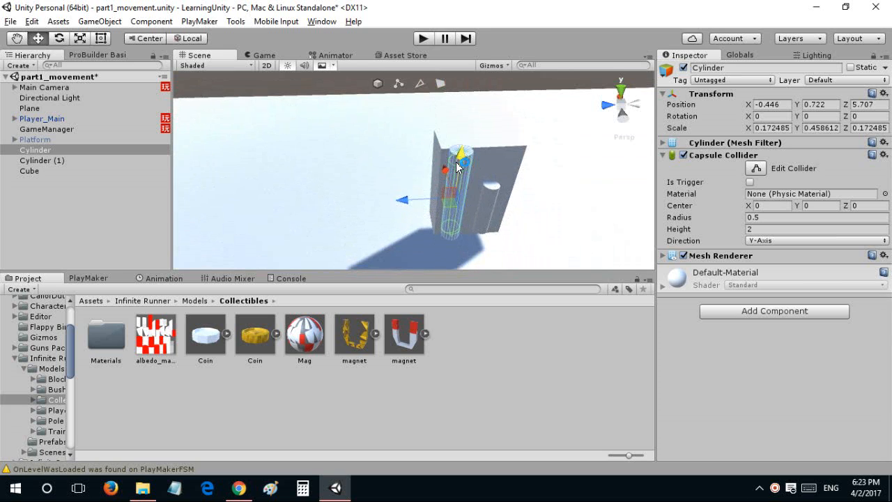
# Enlarge the second cylinder to a scale of about 0.157 in X and Z and 0.415 in Y.
pyautogui.click(493, 191)
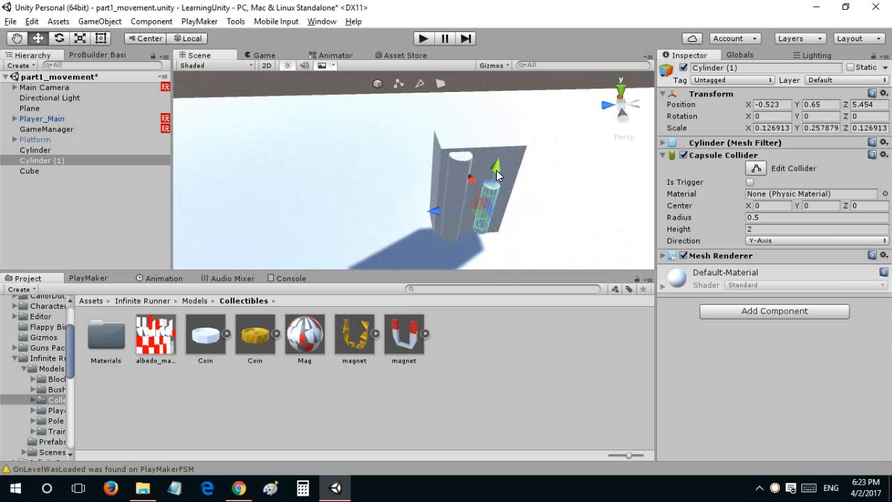
pyautogui.moveTo(478, 181); pyautogui.dragTo(443, 198)
pyautogui.press('r')
pyautogui.moveTo(399, 176); pyautogui.dragTo(413, 174)
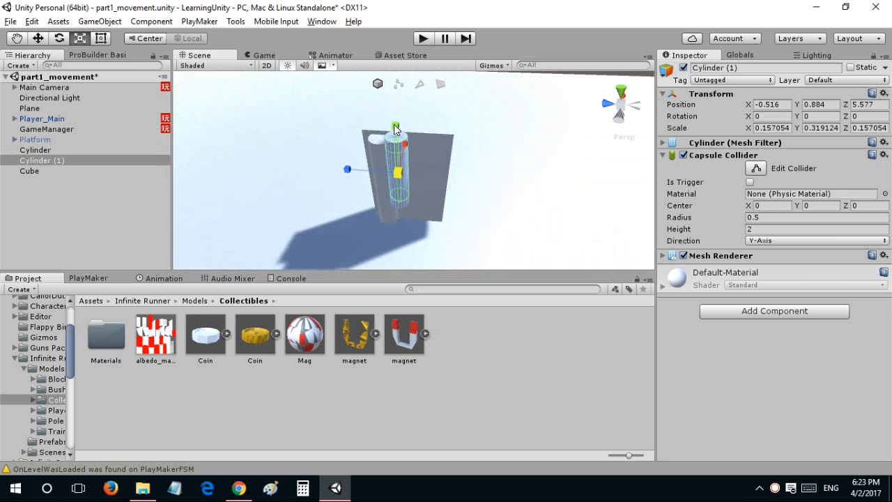
pyautogui.moveTo(394, 124); pyautogui.dragTo(394, 117)
# Position the second cylinder against the cube at about X -0.484, Y 0.753, Z 5.32.
pyautogui.press('w')
pyautogui.press('x')
pyautogui.moveTo(401, 147); pyautogui.dragTo(401, 143)
pyautogui.click(386, 182)
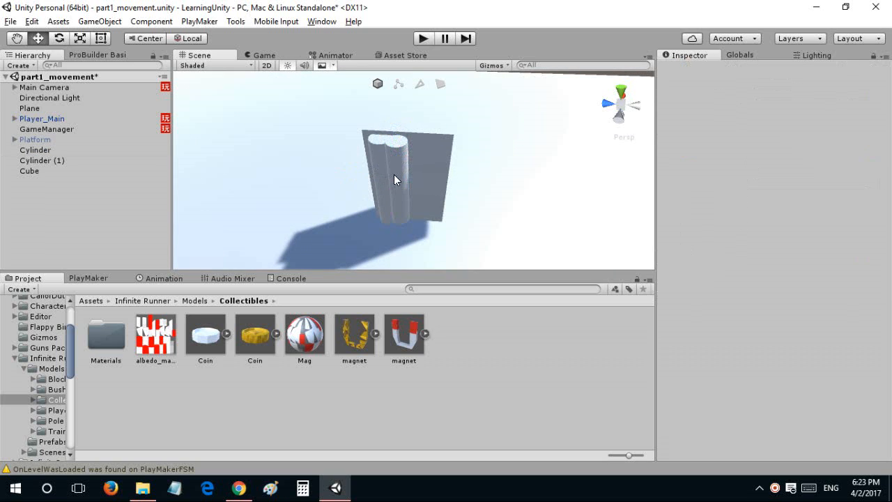
pyautogui.click(393, 175)
pyautogui.keyDown('alt'); pyautogui.moveTo(394, 174); pyautogui.dragTo(368, 187); pyautogui.keyUp('alt')
pyautogui.keyDown('alt'); pyautogui.moveTo(368, 188); pyautogui.dragTo(272, 87); pyautogui.keyUp('alt')
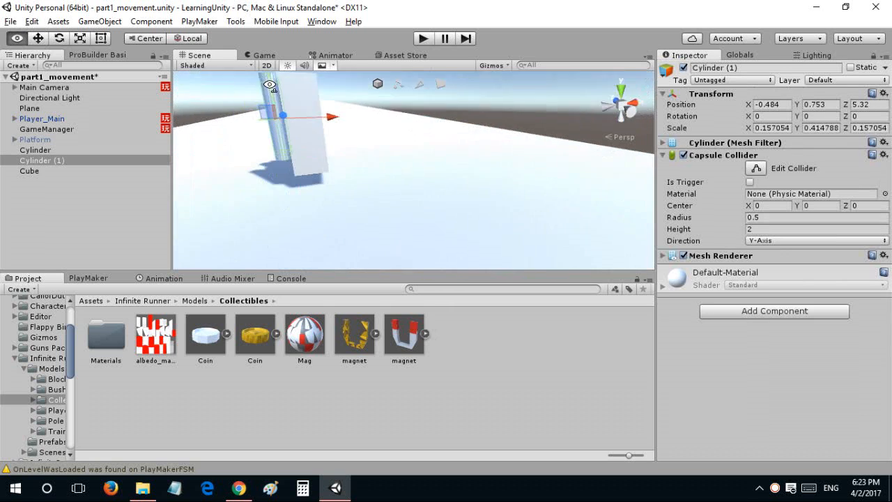
# Lower both cylinders together so that the first sits at about Y 0.62 and the second at about Y 0.69.
pyautogui.scroll(-4, 273, 87)
pyautogui.moveTo(381, 151); pyautogui.dragTo(326, 113, button='right')
pyautogui.press('w')
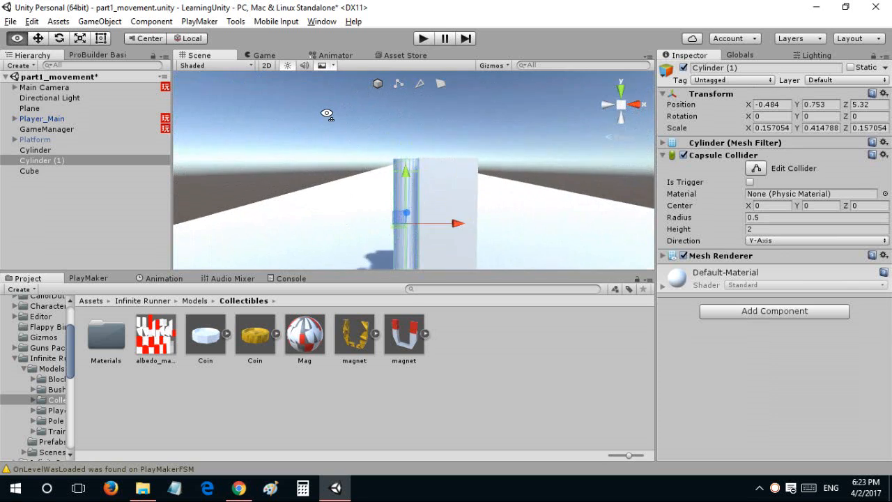
pyautogui.keyDown('alt'); pyautogui.moveTo(327, 114); pyautogui.dragTo(347, 190); pyautogui.keyUp('alt')
pyautogui.keyDown('shift'); pyautogui.click(398, 163); pyautogui.keyUp('shift')
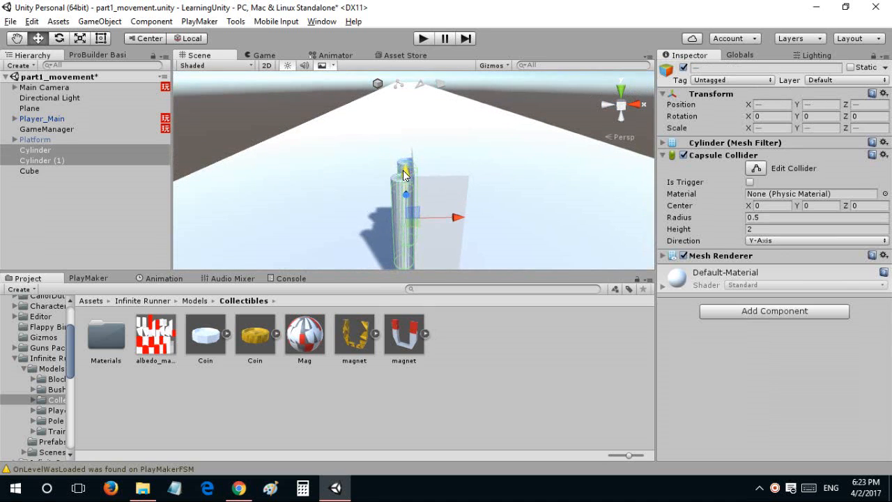
pyautogui.keyDown('alt'); pyautogui.moveTo(398, 162); pyautogui.dragTo(324, 134); pyautogui.keyUp('alt')
pyautogui.click(432, 166)
pyautogui.press('s')
pyautogui.moveTo(324, 134); pyautogui.dragTo(335, 85, button='right')
pyautogui.press('w')
# Create an empty object from the cube and move it out to the top level of the scene hierarchy.
pyautogui.click(63, 160)
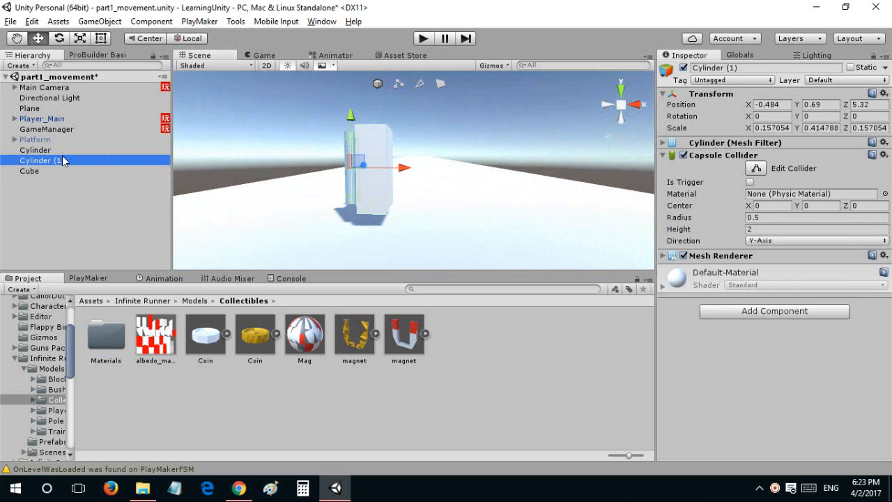
pyautogui.rightClick(45, 190)
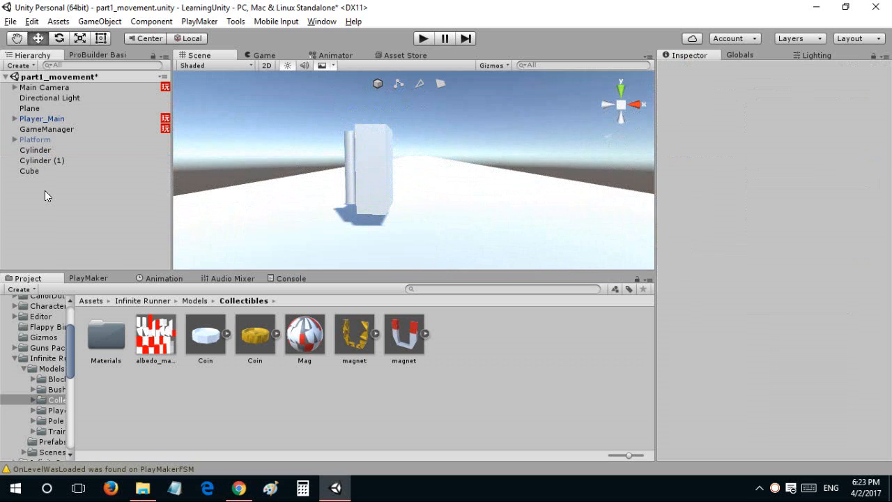
pyautogui.rightClick(30, 159)
pyautogui.click(30, 153)
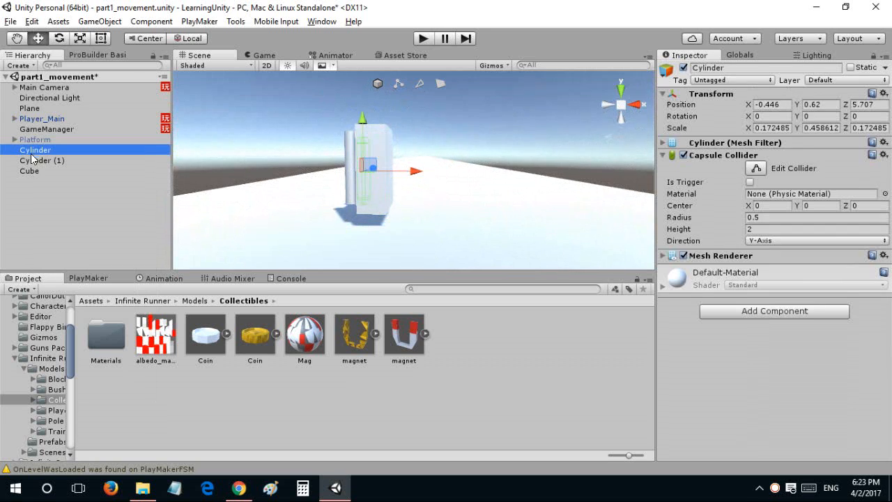
pyautogui.click(34, 172)
pyautogui.rightClick(34, 172)
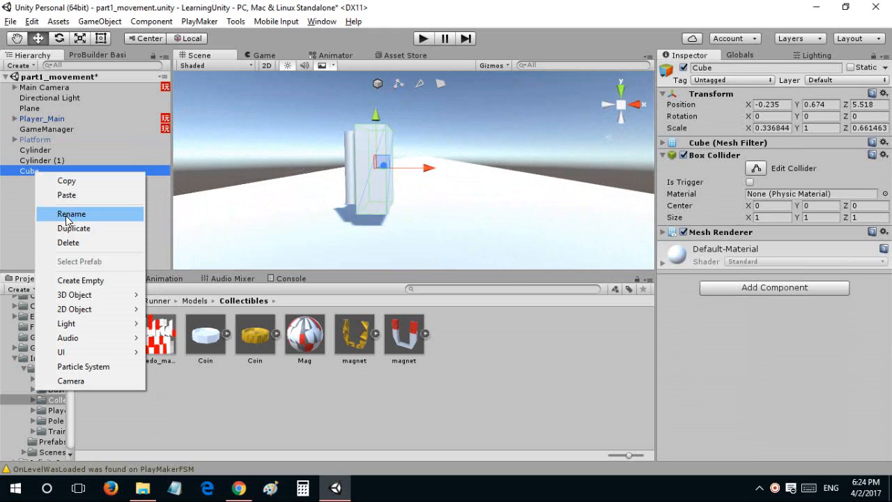
pyautogui.click(69, 280)
pyautogui.moveTo(46, 181); pyautogui.dragTo(37, 209)
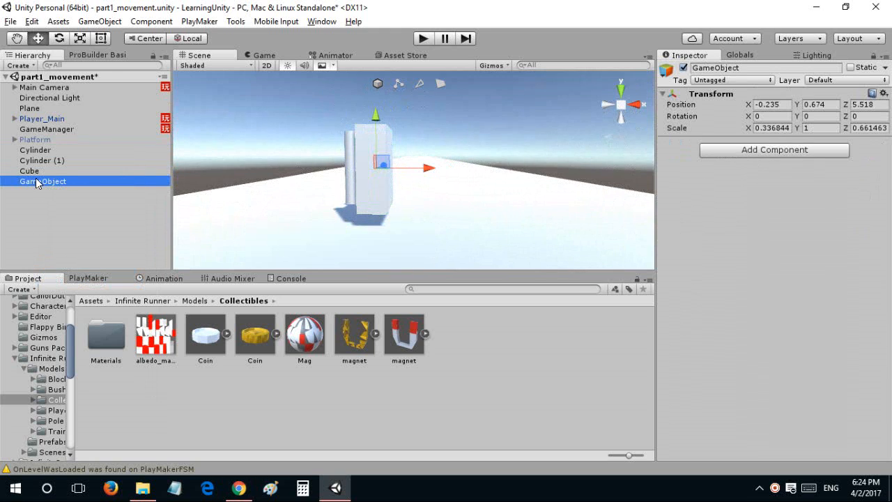
# Rename the new empty object to Jetpack.
pyautogui.press('F2')
pyautogui.write('Je')
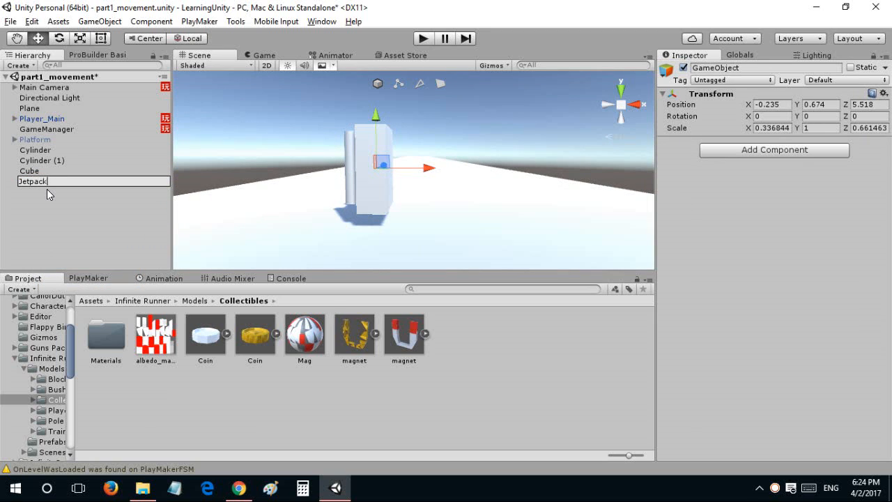
pyautogui.write('tpack')
pyautogui.press('Return')
# Parent both cylinders and the cube to the Jetpack object.
pyautogui.click(36, 160)
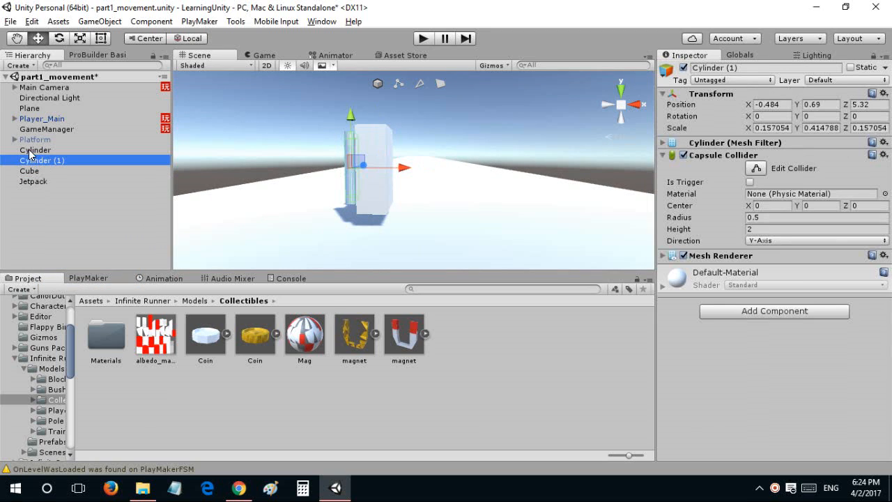
pyautogui.click(30, 150)
pyautogui.keyDown('shift'); pyautogui.click(29, 171); pyautogui.keyUp('shift')
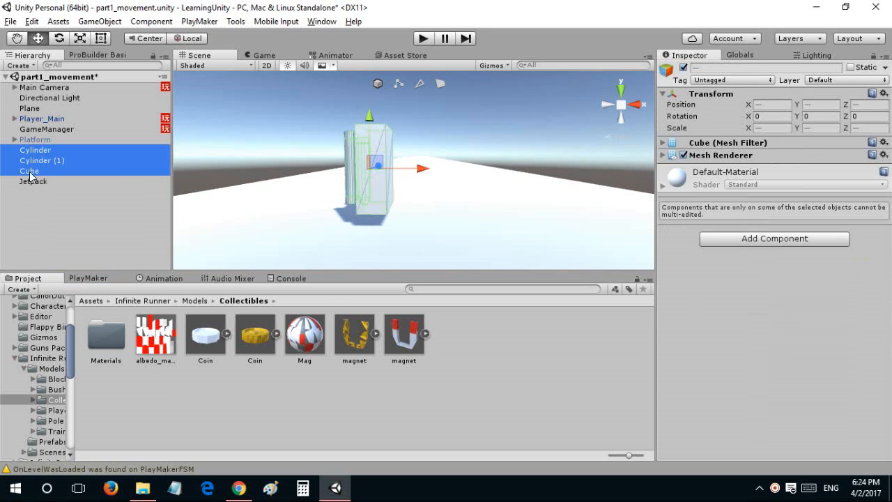
pyautogui.moveTo(29, 174); pyautogui.dragTo(34, 181)
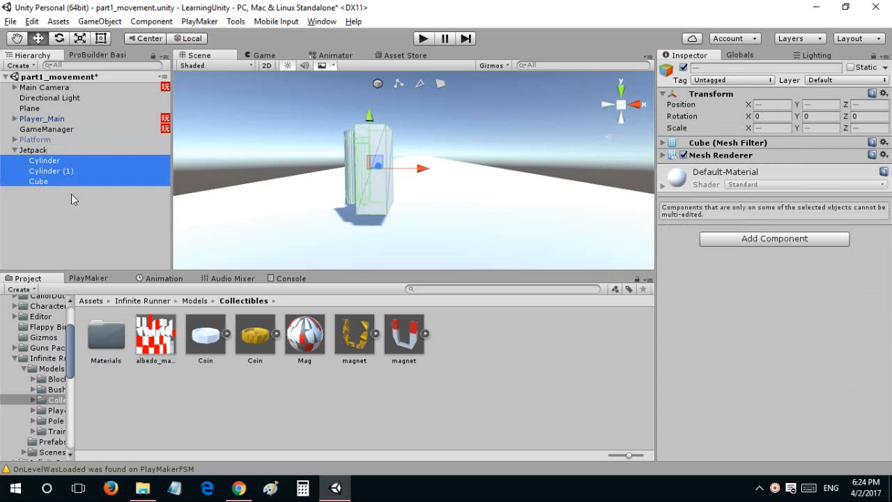
# Move the whole Jetpack group along the X axis to about 0.25.
pyautogui.click(31, 150)
pyautogui.click(418, 170)
pyautogui.click(419, 166)
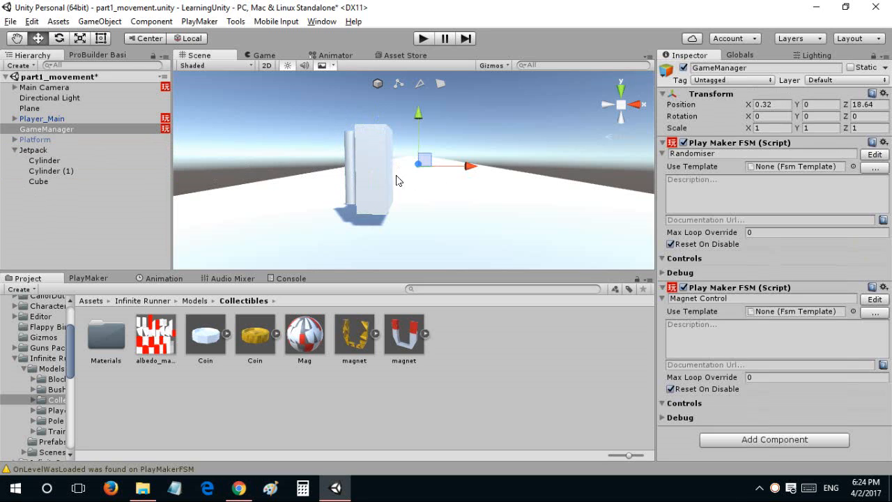
pyautogui.click(387, 174)
pyautogui.moveTo(427, 169); pyautogui.dragTo(487, 168)
pyautogui.moveTo(467, 170); pyautogui.dragTo(467, 202, button='right')
pyautogui.moveTo(454, 201); pyautogui.dragTo(244, 265)
pyautogui.press('e')
# Add a PlayMaker FSM to the Jetpack and give State 1 the Transform action Rotate.
pyautogui.click(75, 280)
pyautogui.rightClick(80, 323)
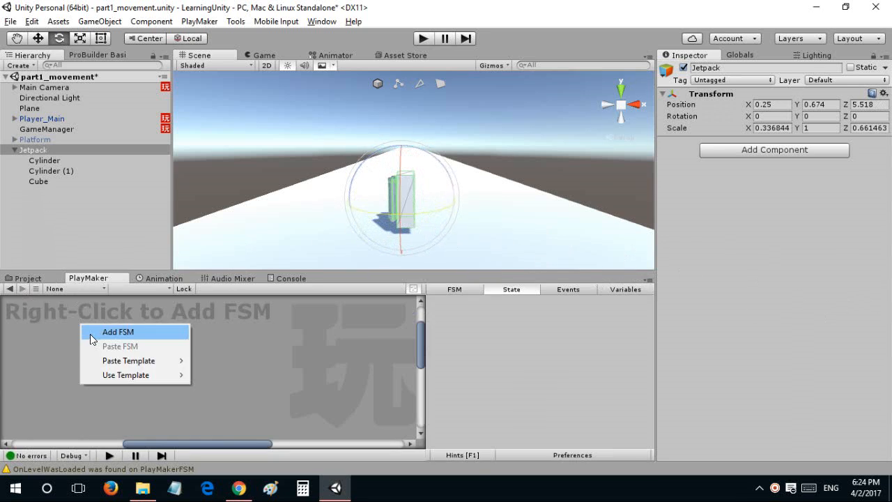
pyautogui.click(90, 334)
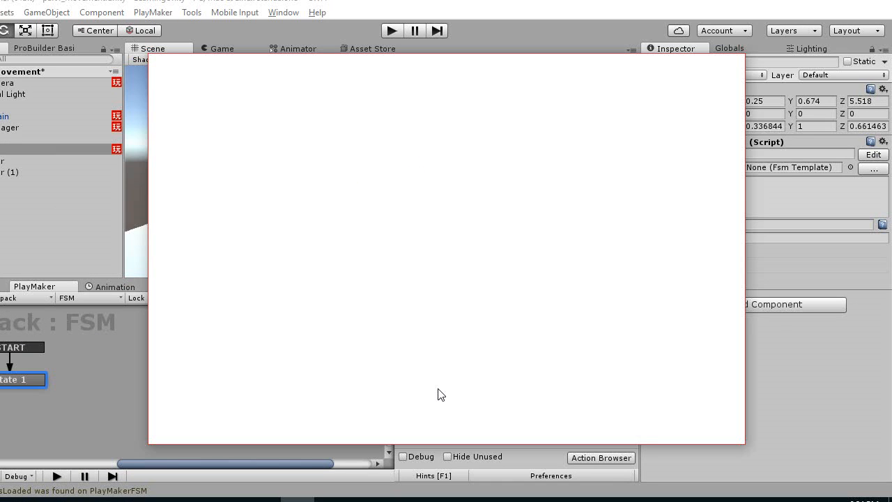
pyautogui.write('rotate')
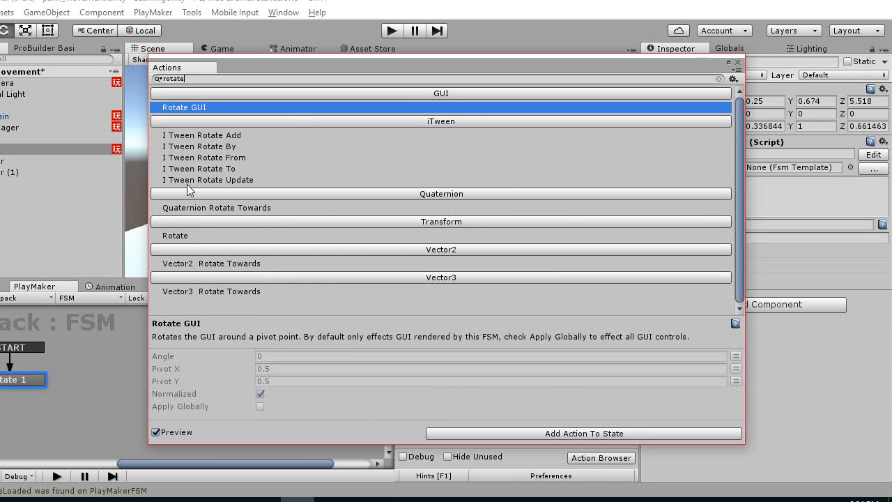
pyautogui.doubleClick(168, 239)
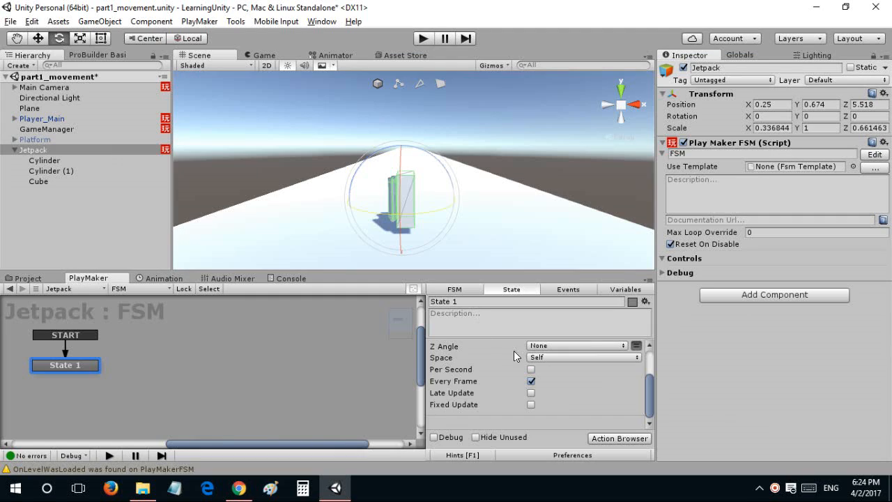
# Set the Rotate action's Y Angle to 45 and enable Per Second.
pyautogui.scroll(3, 534, 353)
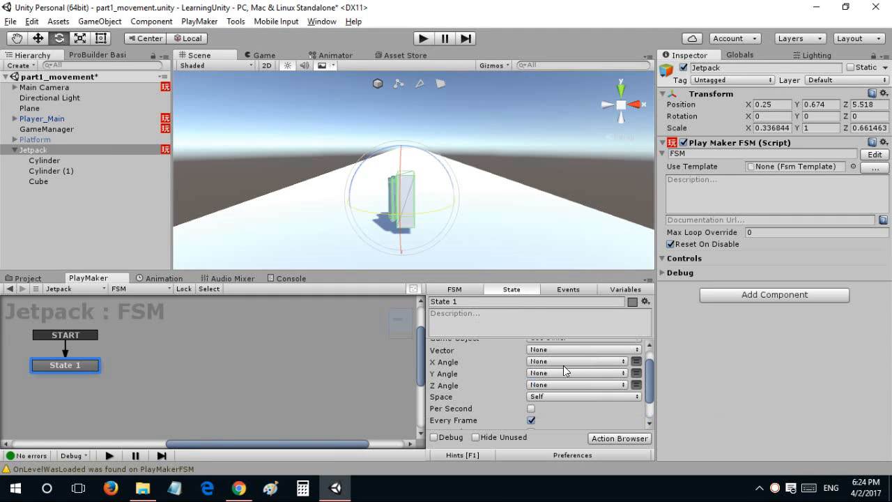
pyautogui.click(636, 373)
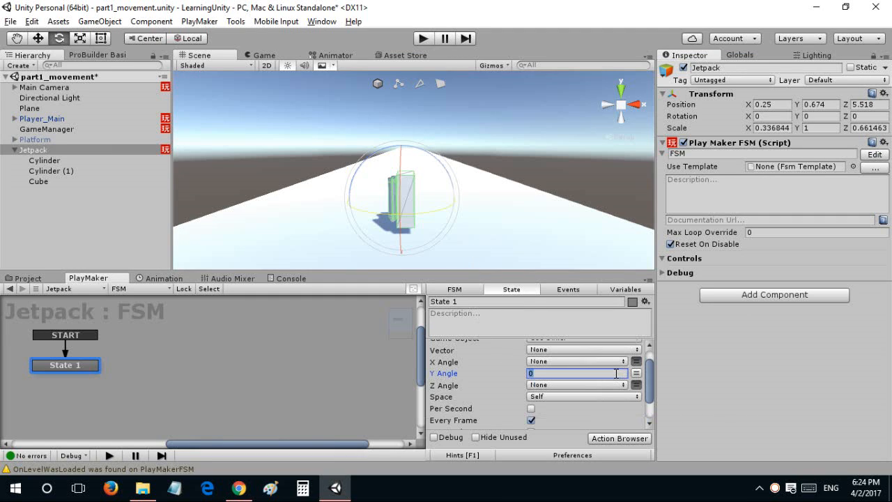
pyautogui.write('180')
pyautogui.click(531, 409)
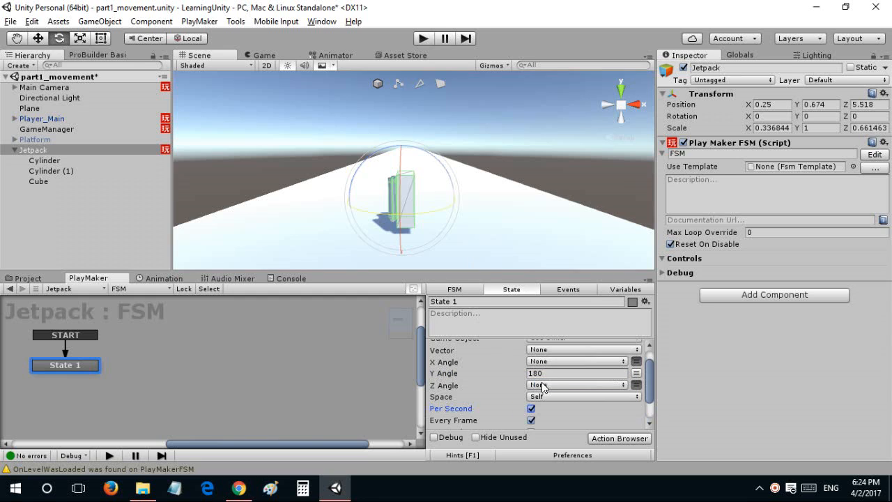
pyautogui.click(542, 375)
pyautogui.write('45')
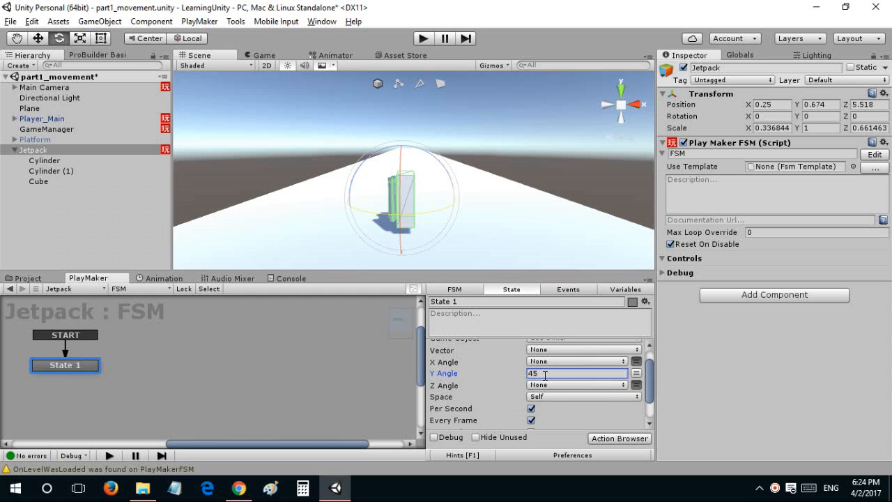
pyautogui.scroll(-2, 508, 399)
pyautogui.scroll(3, 503, 400)
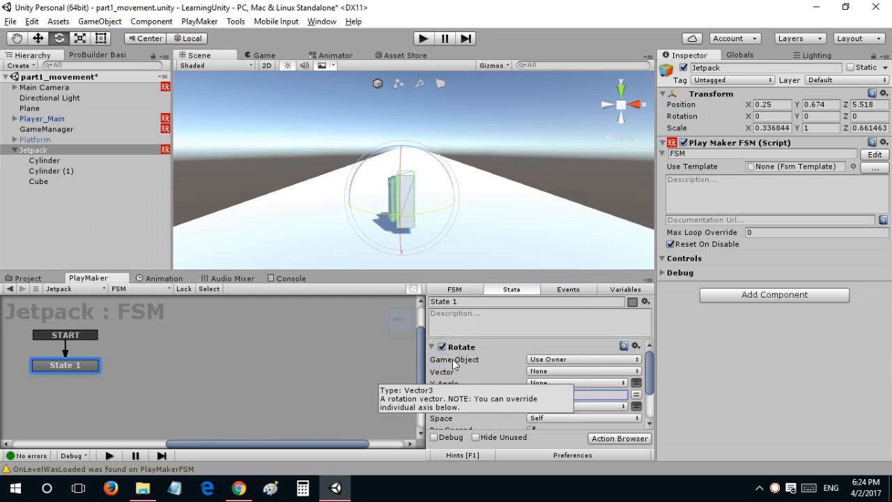
# Collapse the Rotate action and play-test the scene to check the Jetpack's spin.
pyautogui.click(433, 346)
pyautogui.click(423, 39)
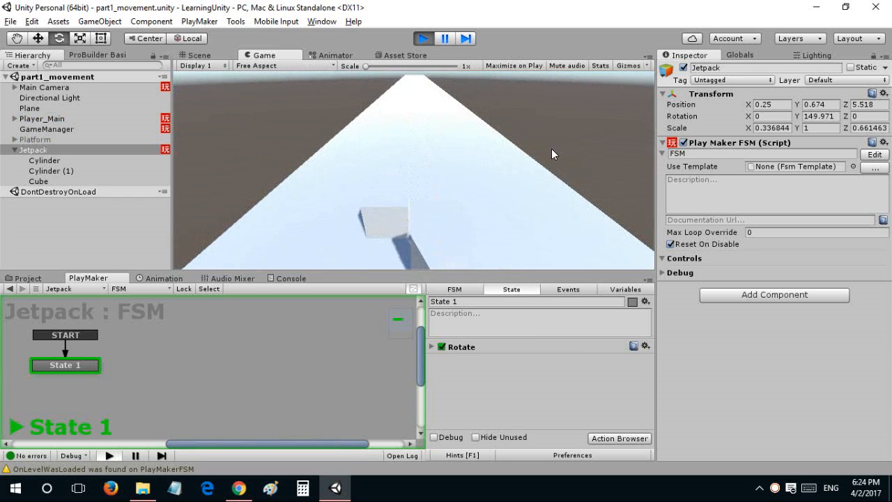
pyautogui.click(424, 38)
# Make the Box Collider of the Jetpack's cube a trigger.
pyautogui.click(44, 160)
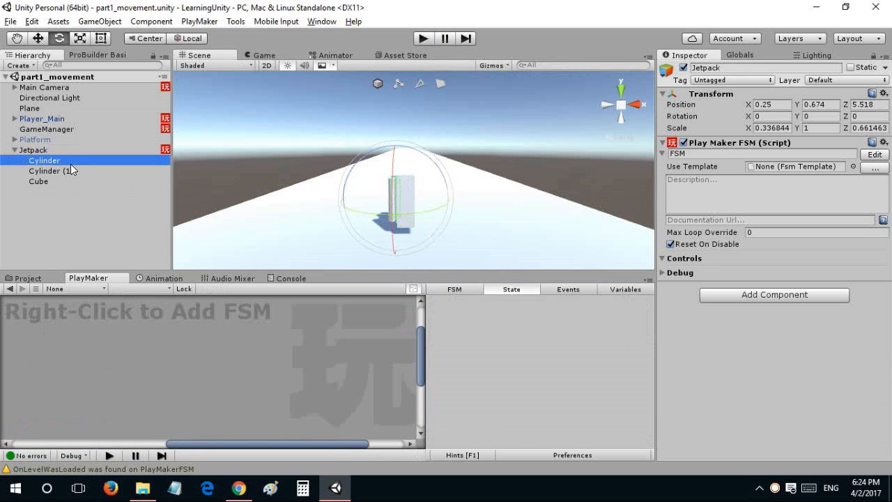
pyautogui.click(122, 174)
pyautogui.click(117, 165)
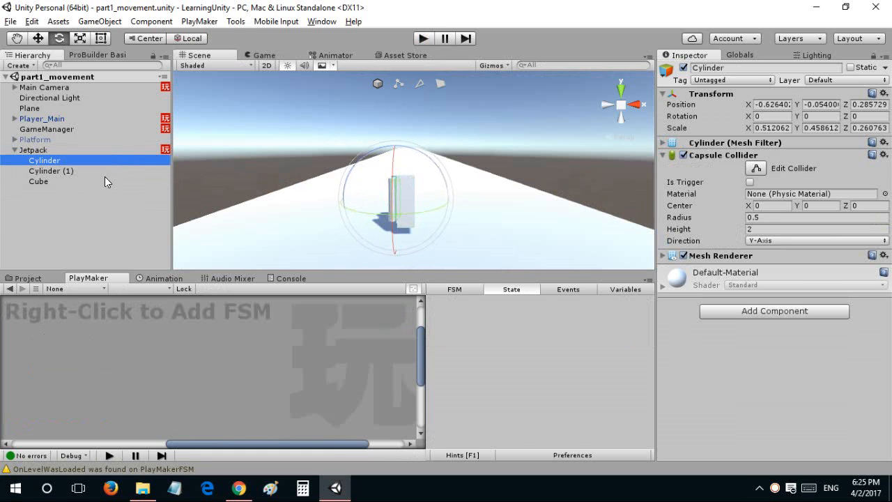
pyautogui.keyDown('shift'); pyautogui.click(104, 180); pyautogui.keyUp('shift')
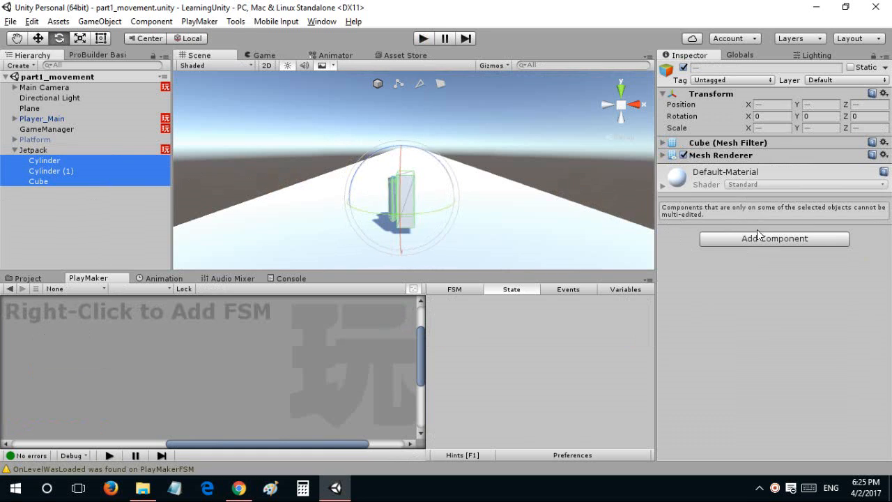
pyautogui.click(78, 171)
pyautogui.click(75, 161)
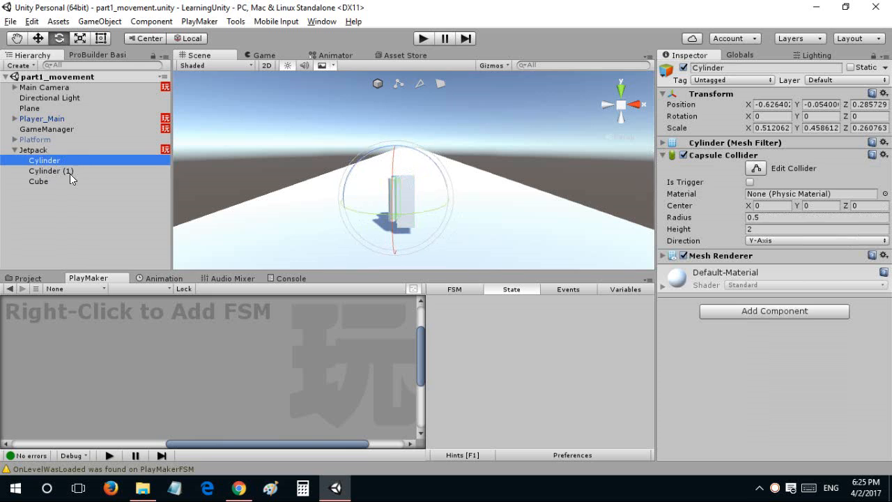
pyautogui.click(70, 173)
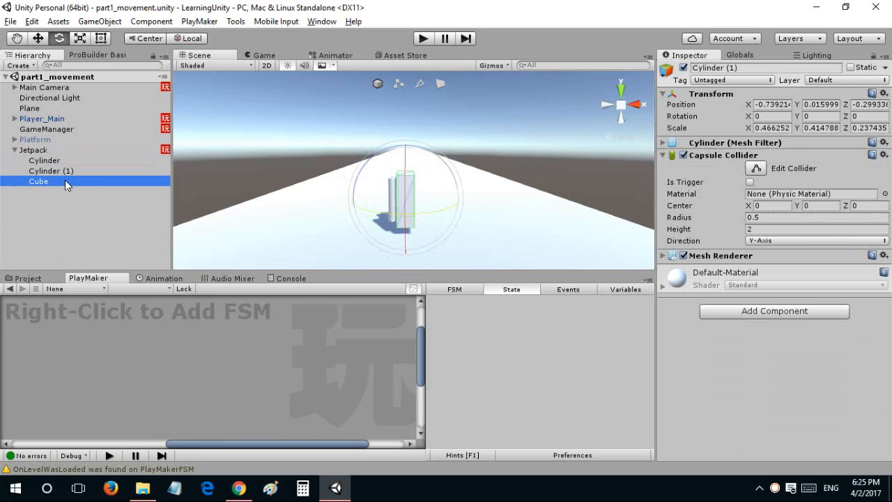
pyautogui.click(65, 181)
pyautogui.click(750, 182)
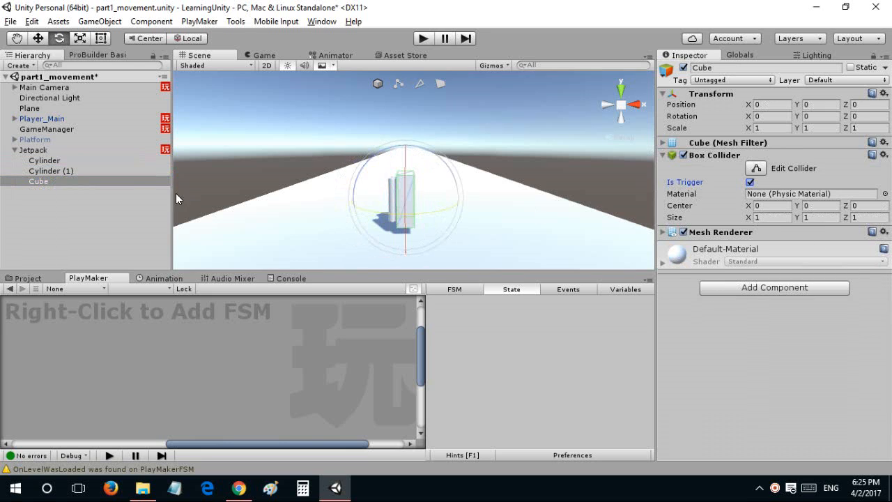
# Make the Capsule Colliders of both Jetpack cylinders triggers.
pyautogui.click(144, 172)
pyautogui.keyDown('ctrl'); pyautogui.click(142, 161); pyautogui.keyUp('ctrl')
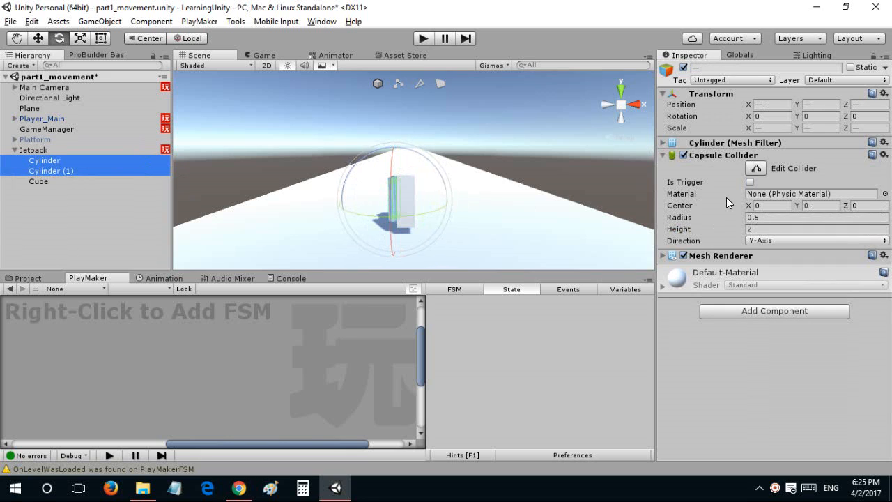
pyautogui.click(750, 182)
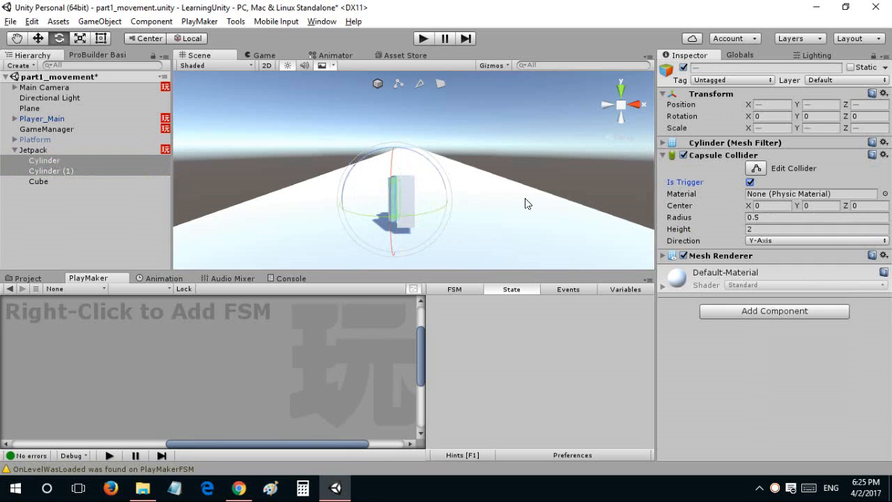
# Remove the Capsule Collider component from both Jetpack cylinders.
pyautogui.click(78, 150)
pyautogui.click(103, 165)
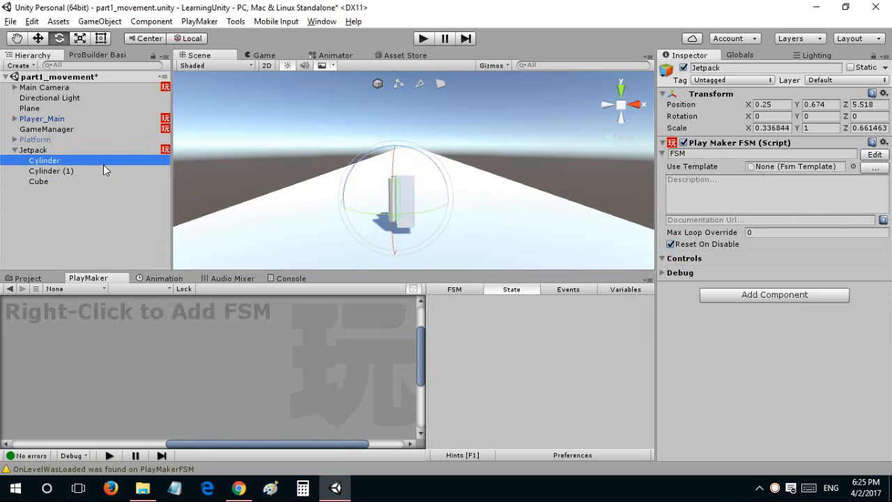
pyautogui.keyDown('shift'); pyautogui.click(99, 173); pyautogui.keyUp('shift')
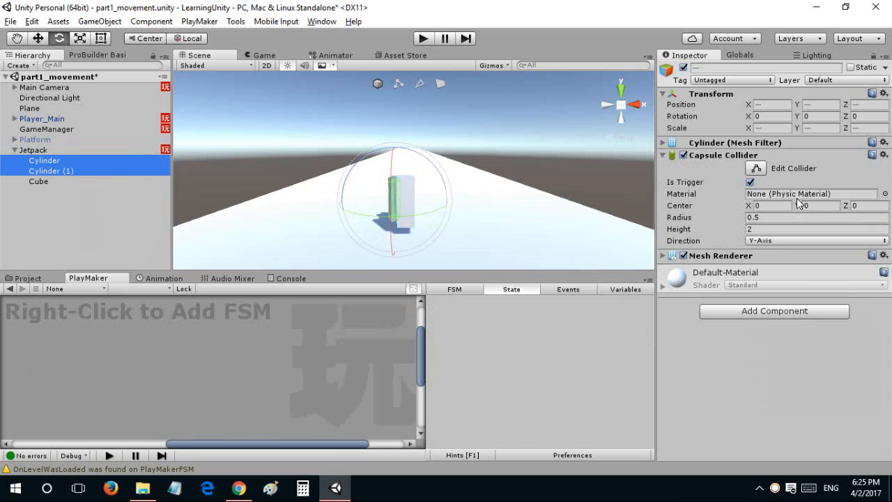
pyautogui.rightClick(695, 156)
pyautogui.click(716, 184)
# Set the Y Angle of the Jetpack's Rotate action to 80 and play-test the scene.
pyautogui.keyDown('alt'); pyautogui.moveTo(439, 161); pyautogui.dragTo(415, 160); pyautogui.keyUp('alt')
pyautogui.click(33, 149)
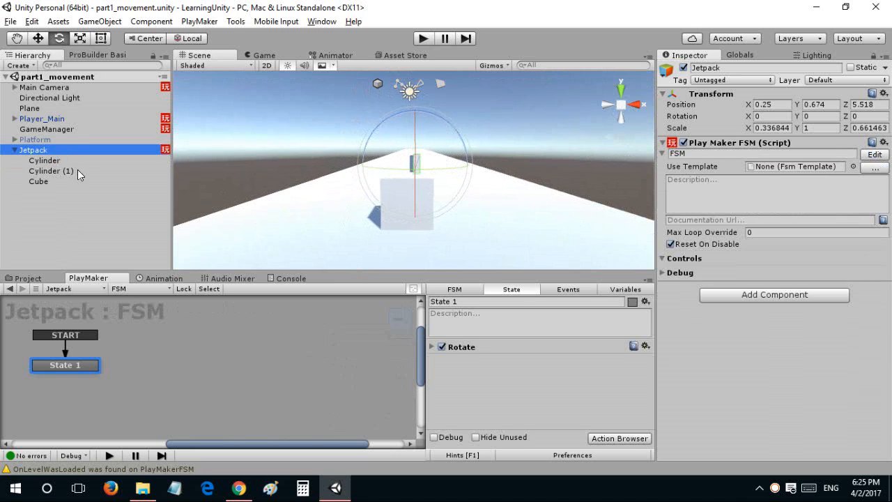
pyautogui.keyDown('alt'); pyautogui.moveTo(418, 138); pyautogui.dragTo(414, 136); pyautogui.keyUp('alt')
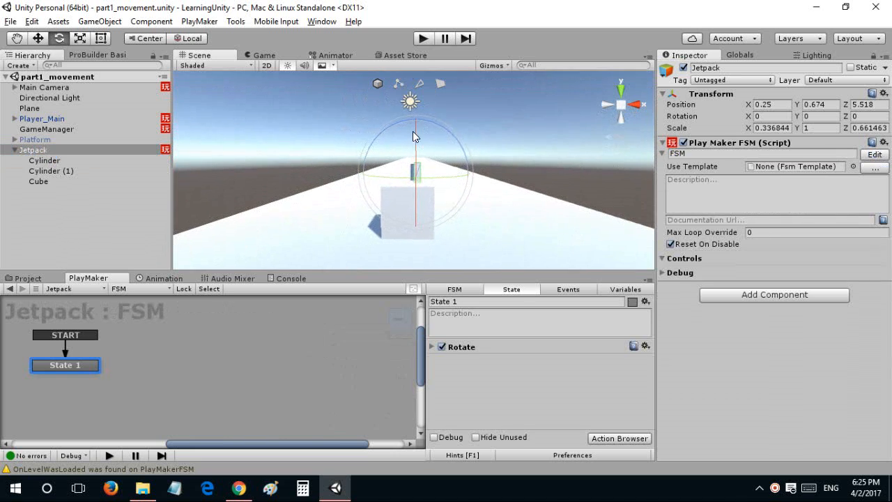
pyautogui.click(430, 347)
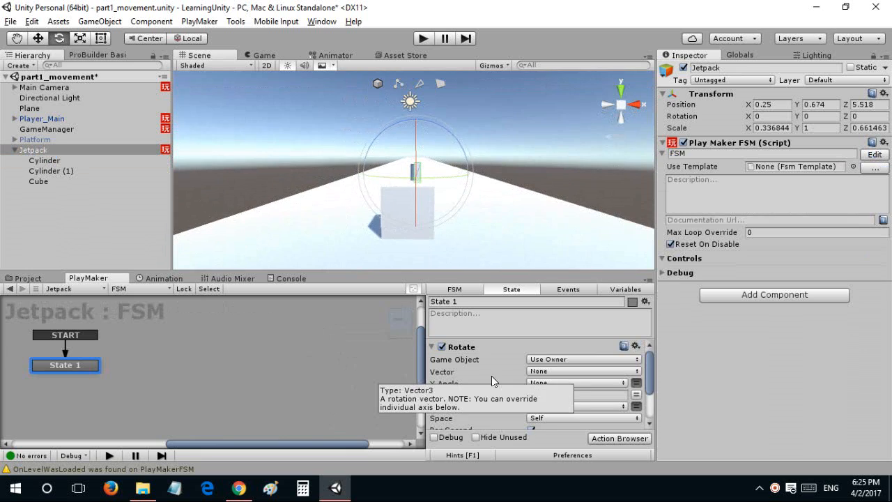
pyautogui.click(539, 395)
pyautogui.write('80')
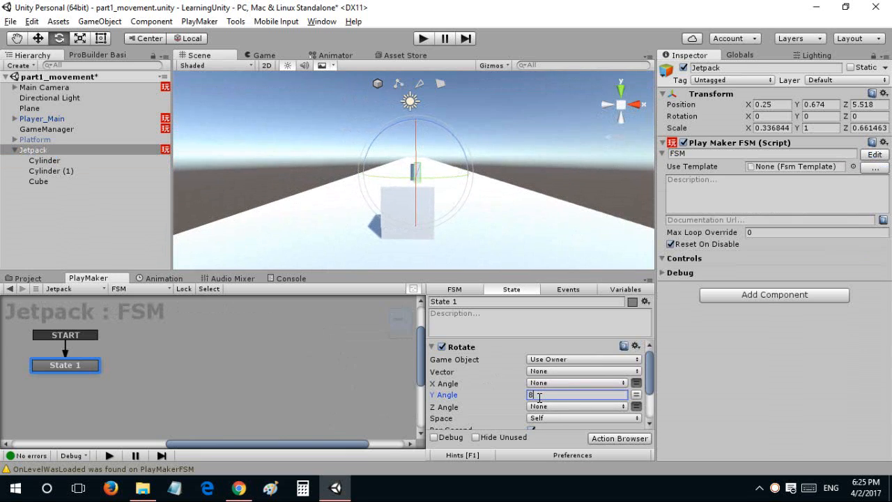
pyautogui.click(422, 40)
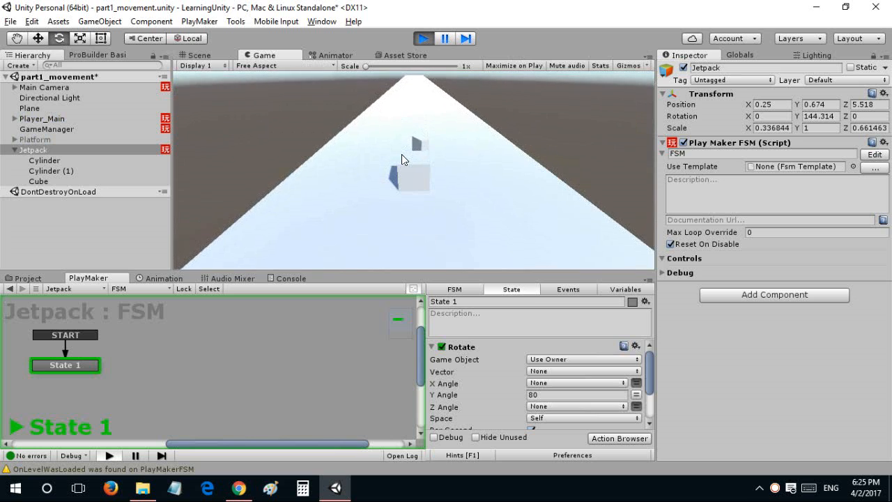
pyautogui.click(427, 40)
# Save the Jetpack as a prefab in the Collectibles folder.
pyautogui.click(57, 278)
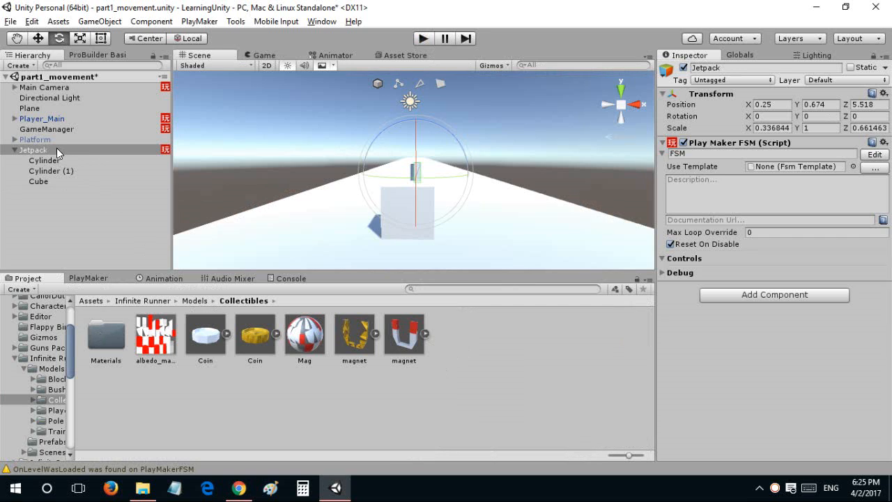
pyautogui.moveTo(362, 264); pyautogui.dragTo(428, 319)
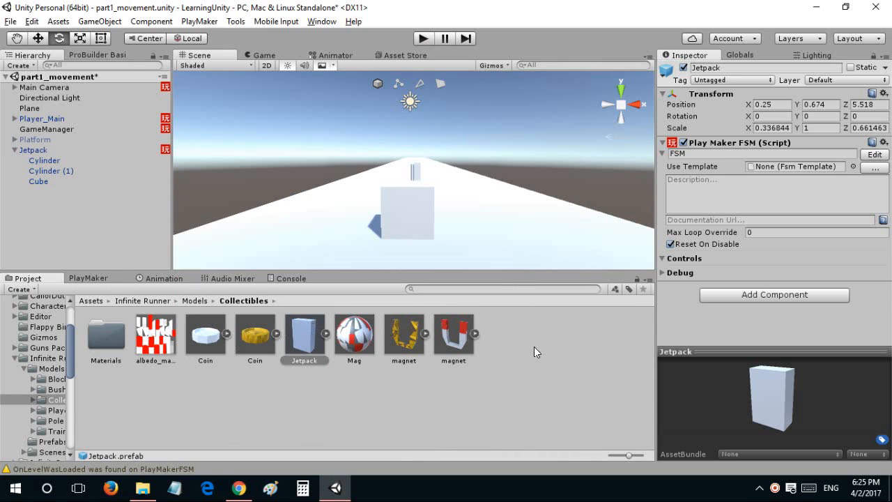
pyautogui.click(362, 384)
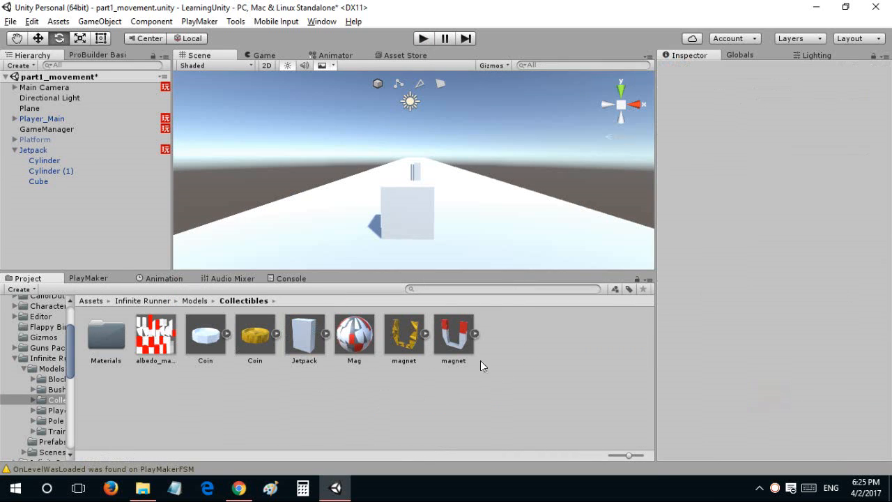
# Create two new materials in the Collectibles folder.
pyautogui.rightClick(518, 95)
pyautogui.moveTo(550, 102)
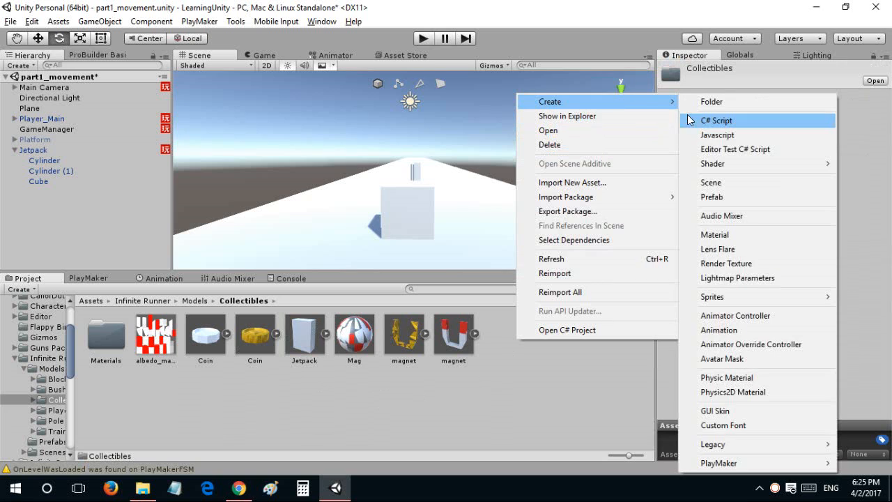
pyautogui.click(708, 234)
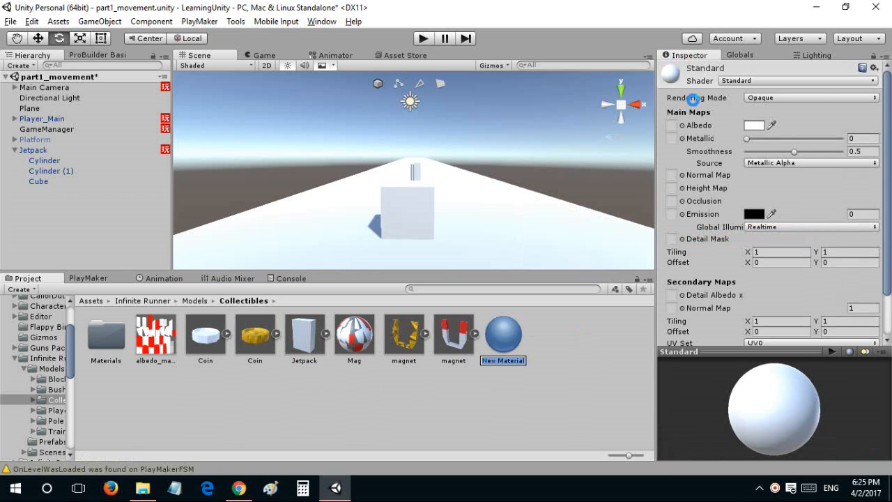
pyautogui.rightClick(594, 334)
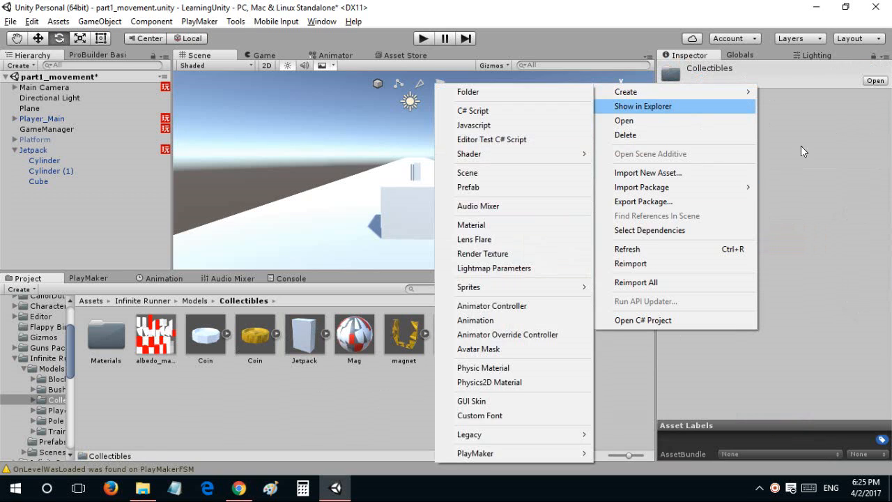
pyautogui.moveTo(628, 92)
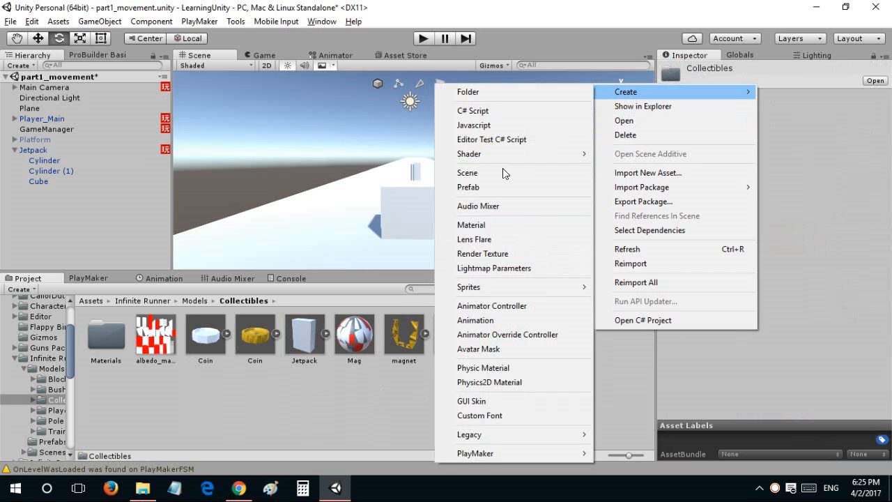
pyautogui.click(497, 223)
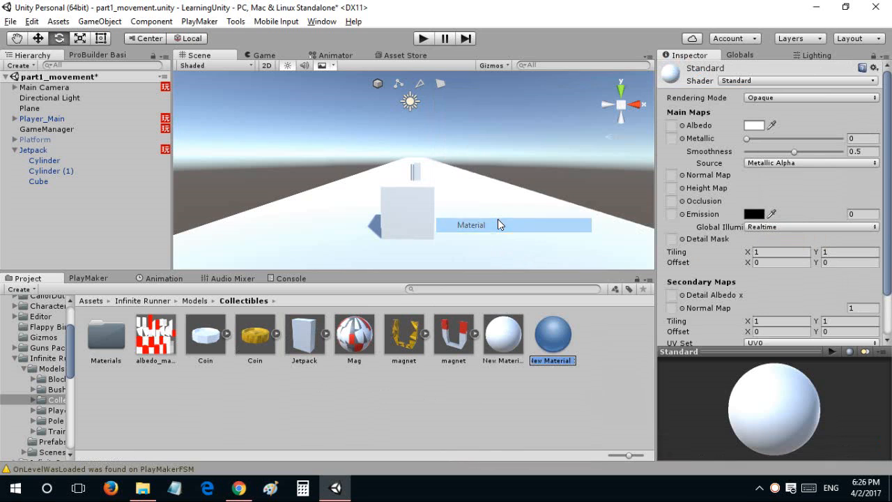
# Create a third material in the Collectibles folder, then delete it.
pyautogui.rightClick(599, 336)
pyautogui.moveTo(671, 95)
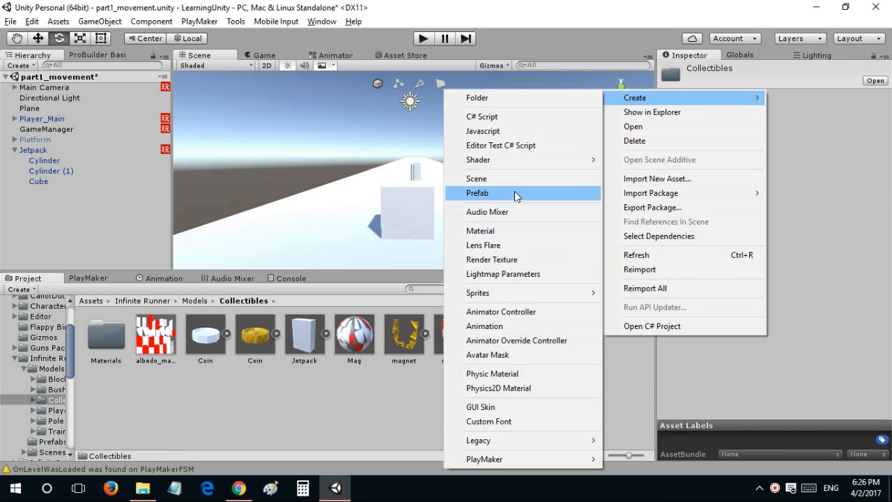
pyautogui.click(514, 228)
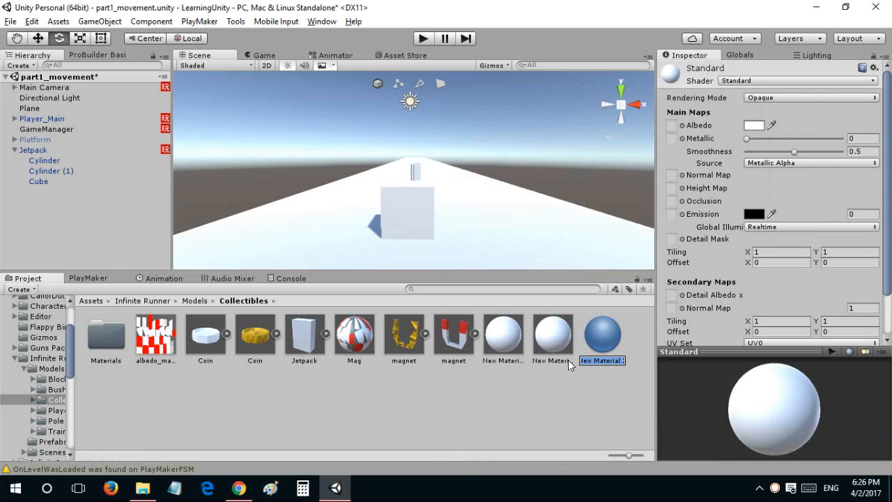
pyautogui.click(583, 348)
pyautogui.press('Delete')
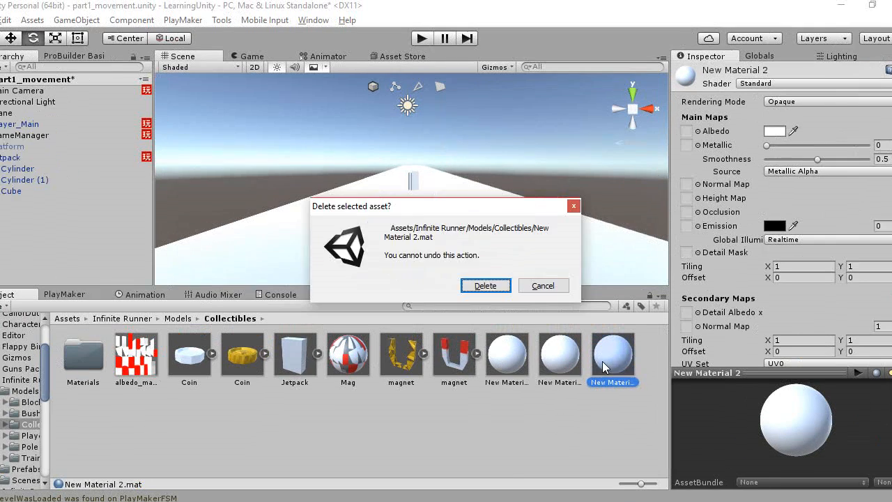
pyautogui.click(480, 285)
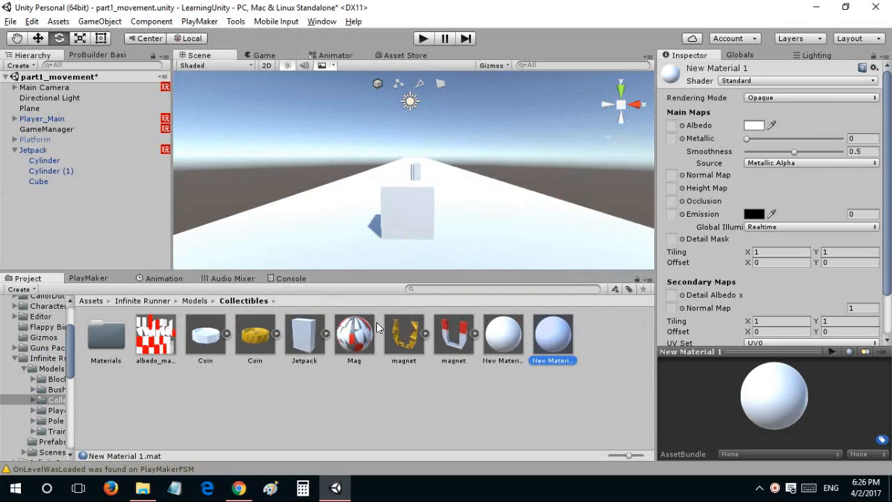
# Frame the Jetpack in the scene and apply New Material to its cube.
pyautogui.click(40, 151)
pyautogui.press('f')
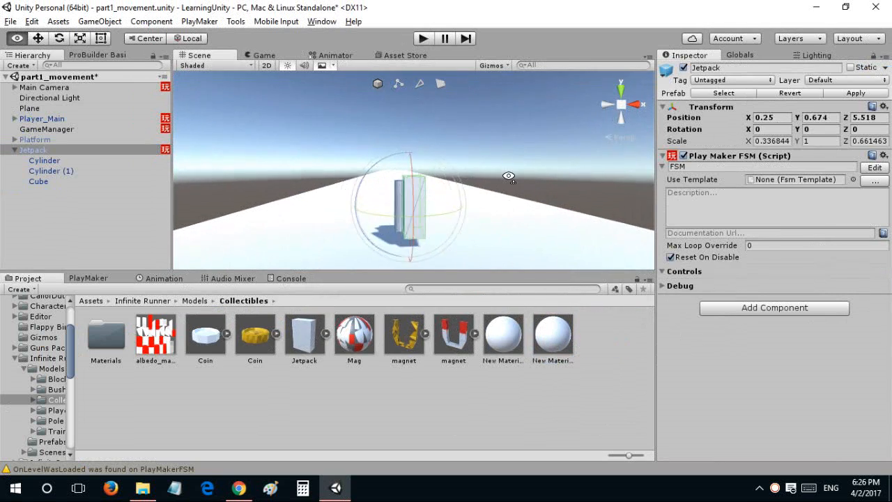
pyautogui.moveTo(505, 332); pyautogui.dragTo(450, 191)
# Set the Albedo color of New Material to green, hex 11DD34FF.
pyautogui.click(500, 341)
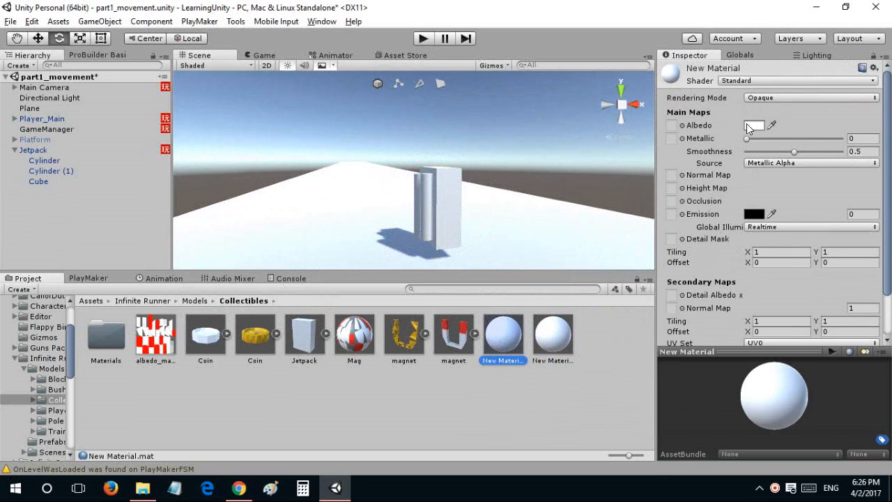
pyautogui.click(748, 125)
pyautogui.moveTo(757, 202); pyautogui.dragTo(757, 229)
pyautogui.moveTo(725, 185); pyautogui.dragTo(747, 160)
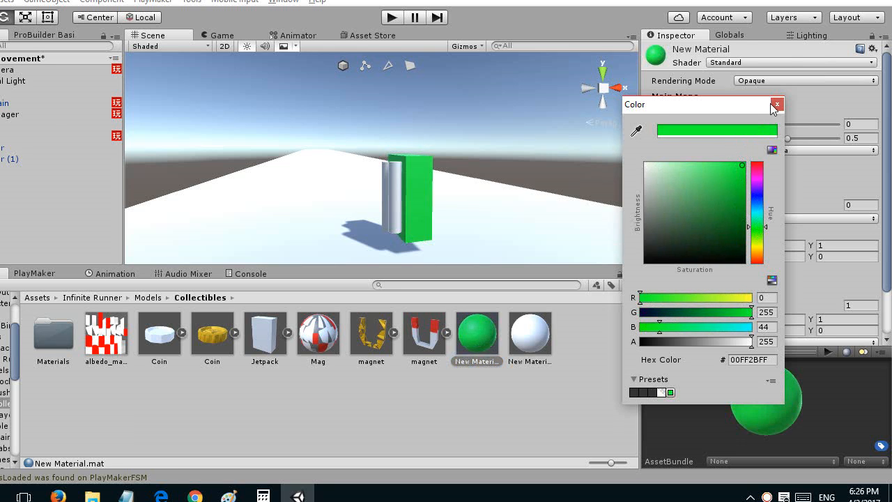
pyautogui.click(777, 105)
pyautogui.moveTo(547, 140); pyautogui.dragTo(505, 171, button='right')
pyautogui.click(753, 124)
pyautogui.moveTo(742, 179)
pyautogui.mouseDown()
pyautogui.moveTo(734, 192)
pyautogui.moveTo(745, 190)
pyautogui.mouseUp()
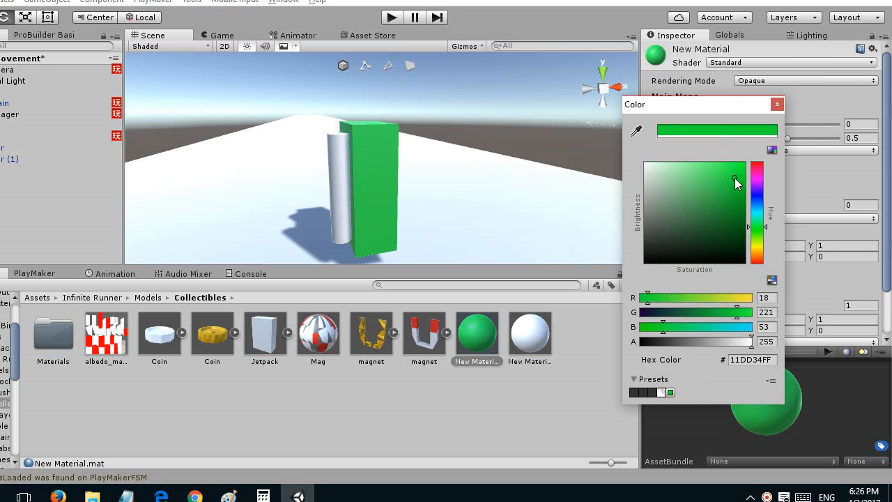
pyautogui.click(776, 104)
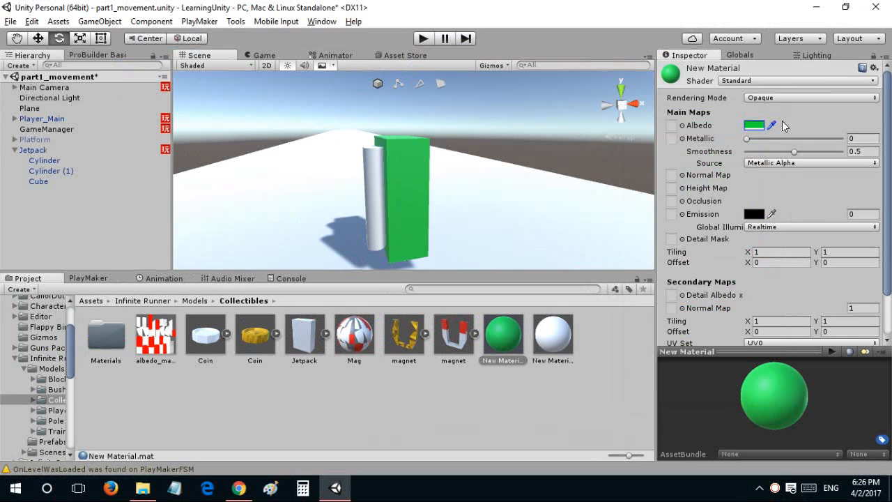
# Apply New Material 1 to both cylinders of the Jetpack.
pyautogui.moveTo(430, 149); pyautogui.dragTo(548, 163, button='right')
pyautogui.moveTo(550, 330); pyautogui.dragTo(422, 181)
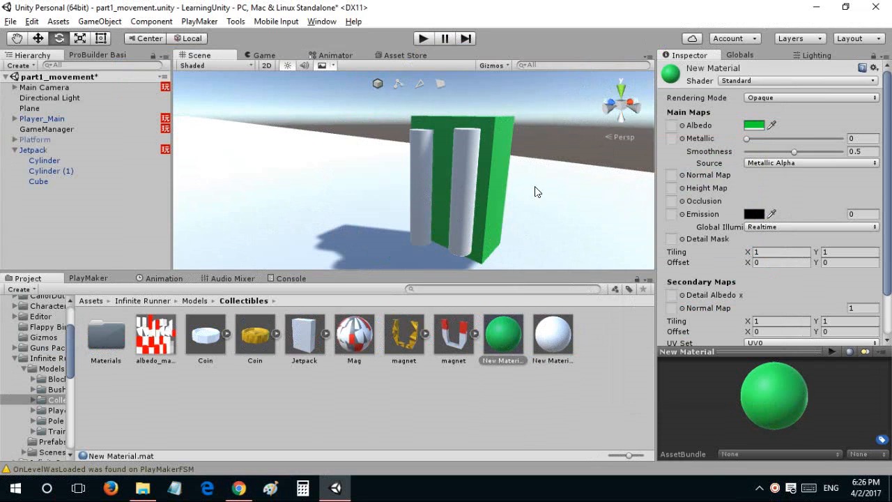
# Try an orange hue for the Albedo color of the green New Material.
pyautogui.click(754, 125)
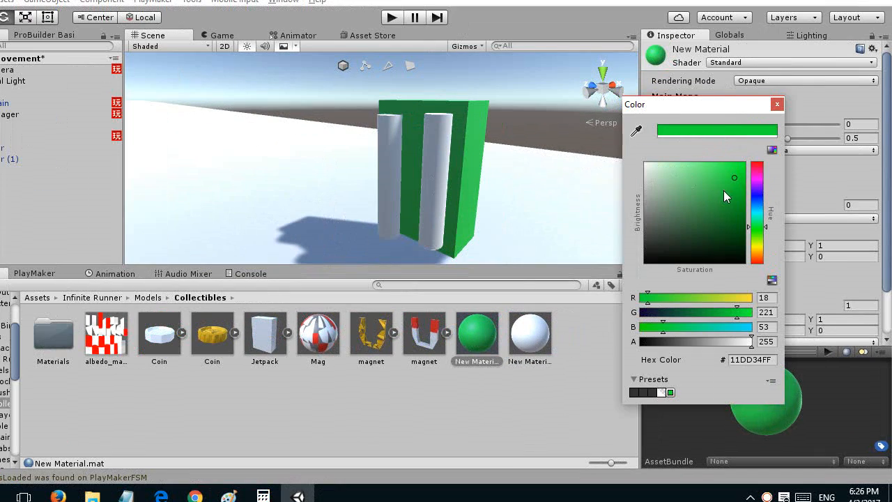
pyautogui.moveTo(757, 213); pyautogui.dragTo(751, 262)
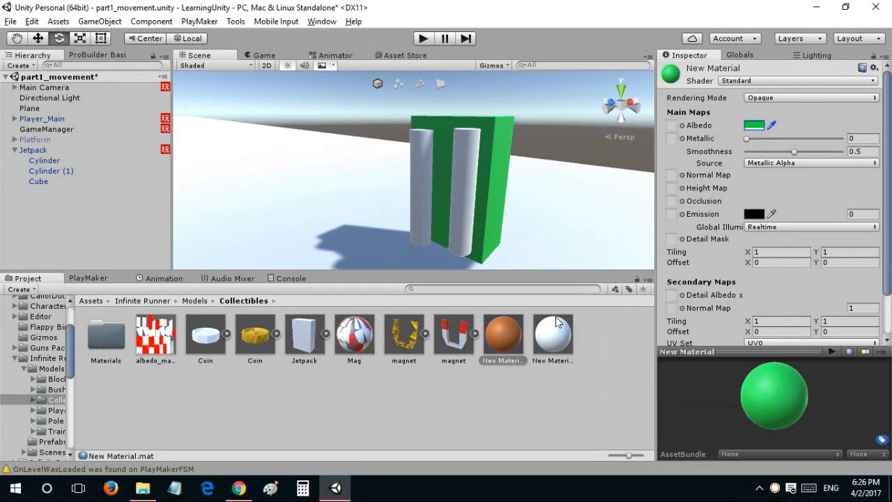
# Set the Albedo color of New Material 1 to orange, hex FF4400FF.
pyautogui.click(532, 327)
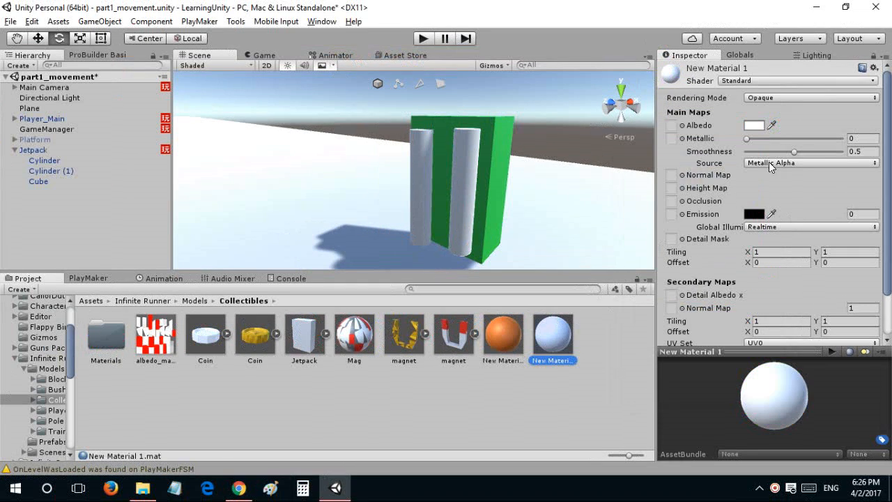
pyautogui.click(760, 127)
pyautogui.moveTo(761, 242); pyautogui.dragTo(770, 257)
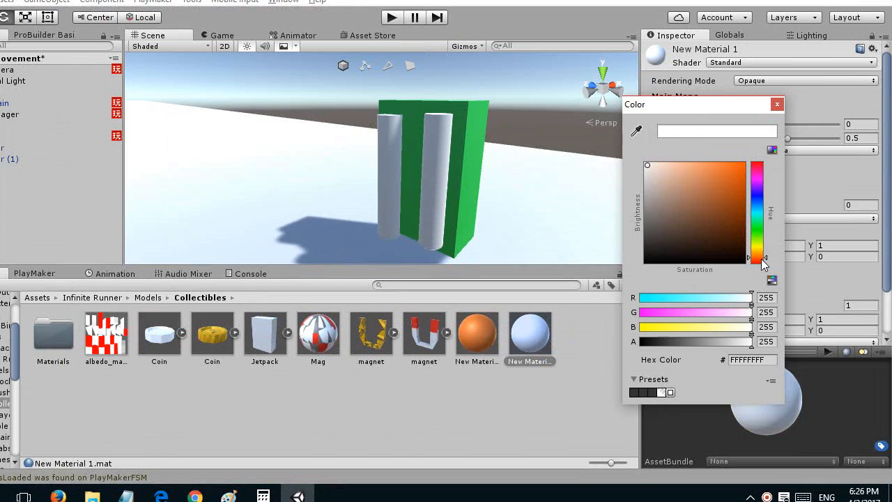
pyautogui.moveTo(700, 181); pyautogui.dragTo(706, 175)
pyautogui.moveTo(771, 258); pyautogui.dragTo(757, 259)
pyautogui.moveTo(723, 177); pyautogui.dragTo(757, 148)
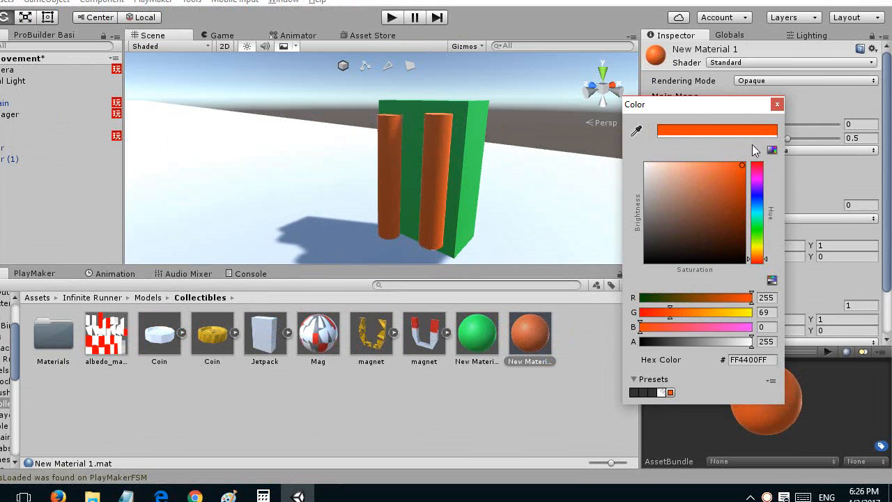
pyautogui.click(776, 104)
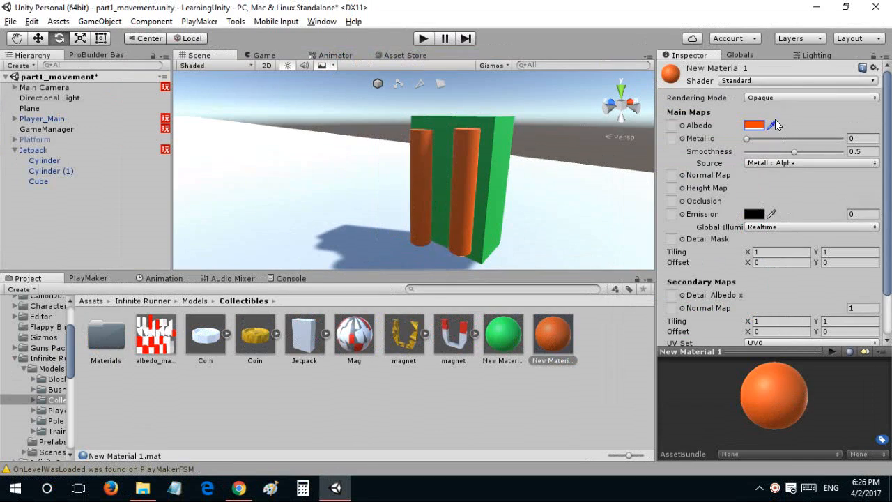
# Move Cylinder (1) down slightly on the Jetpack, to a Y position of about -0.005.
pyautogui.click(474, 162)
pyautogui.click(462, 148)
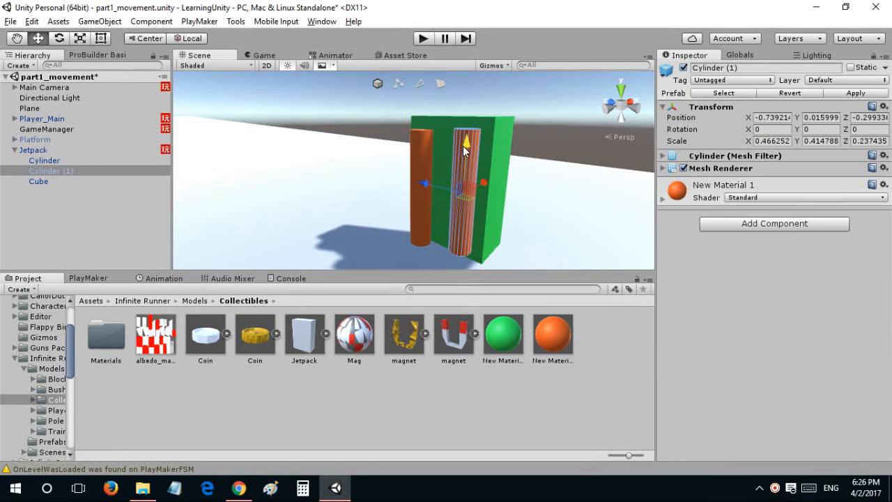
pyautogui.moveTo(462, 146); pyautogui.dragTo(463, 147)
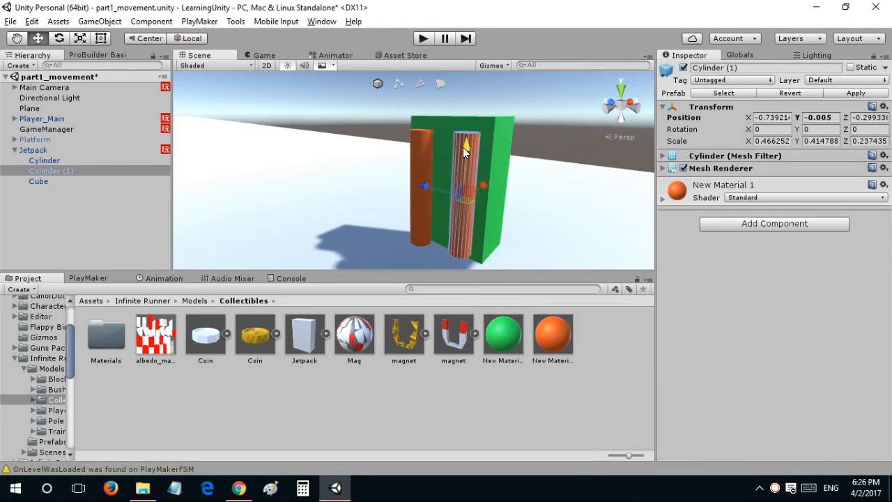
# Apply the Jetpack's changes to its prefab in the Collectibles folder.
pyautogui.click(90, 152)
pyautogui.click(861, 94)
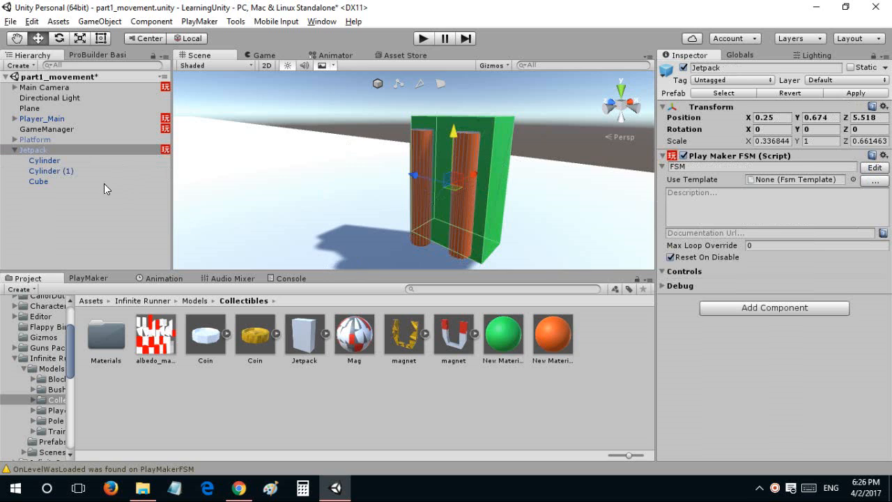
pyautogui.moveTo(57, 149); pyautogui.dragTo(287, 350)
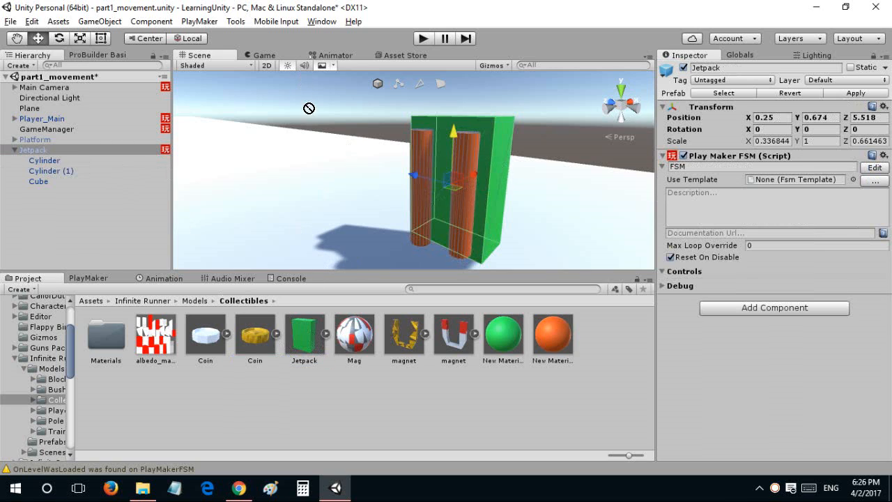
pyautogui.rightClick(775, 487)
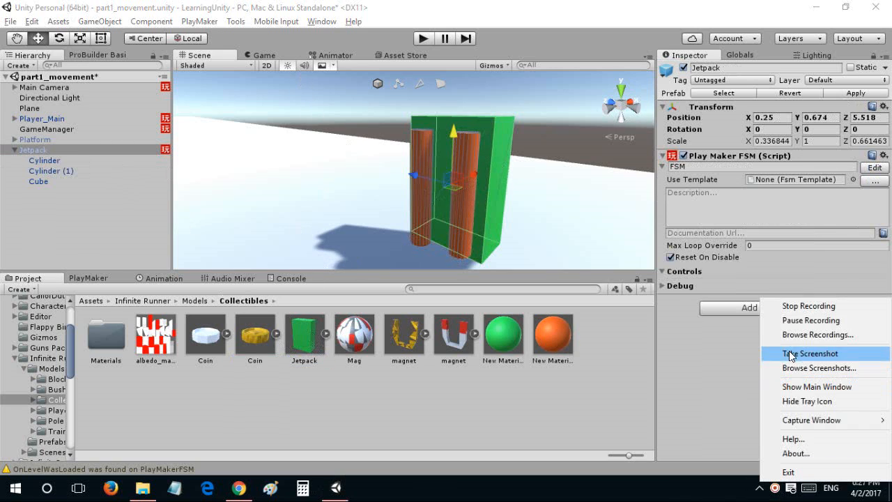
pyautogui.click(792, 321)
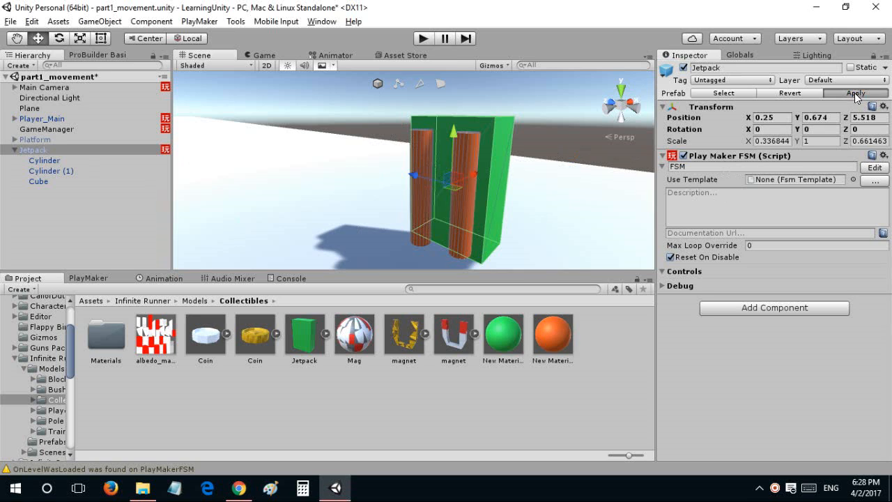
# Examine the Jetpack prefab's preview from the side with the cylinders.
pyautogui.click(306, 333)
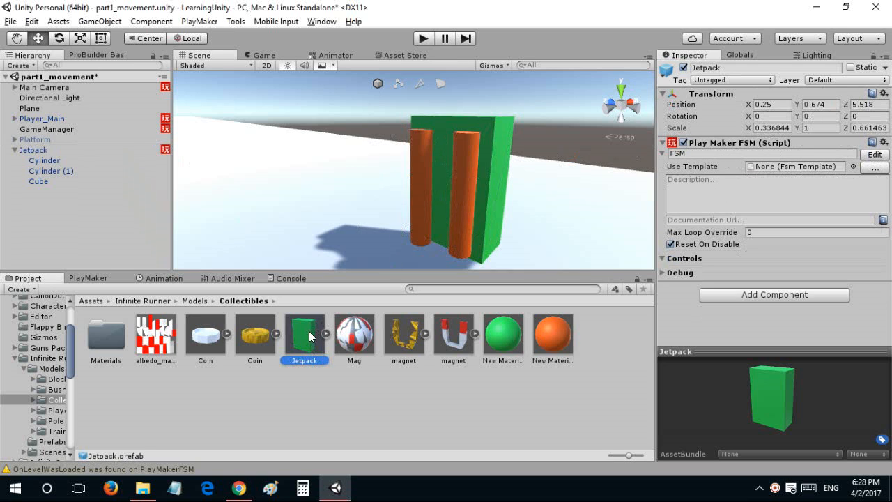
pyautogui.moveTo(683, 385); pyautogui.dragTo(706, 401)
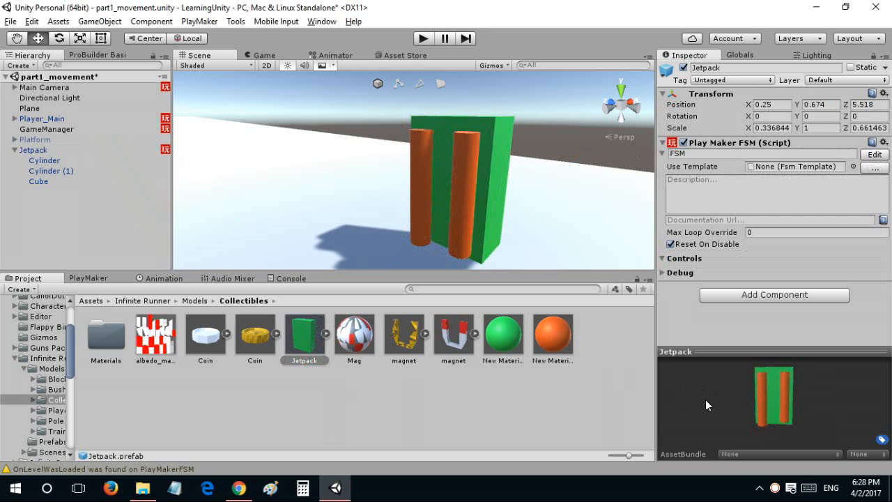
pyautogui.moveTo(773, 396)
pyautogui.mouseDown()
pyautogui.moveTo(751, 404)
pyautogui.moveTo(777, 392)
pyautogui.moveTo(764, 394)
pyautogui.mouseUp()
# Shorten the Jetpack's first Cylinder to a Y scale of about 0.394 and raise it to a Y position of about 0.022.
pyautogui.keyDown('alt'); pyautogui.moveTo(511, 221); pyautogui.dragTo(432, 161); pyautogui.keyUp('alt')
pyautogui.click(424, 138)
pyautogui.click(423, 139)
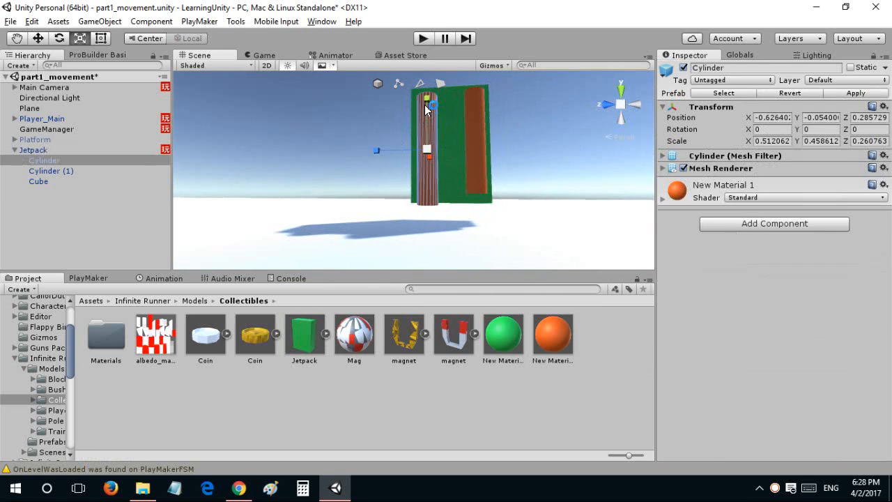
pyautogui.moveTo(427, 104); pyautogui.dragTo(426, 98)
pyautogui.press('r')
pyautogui.press('w')
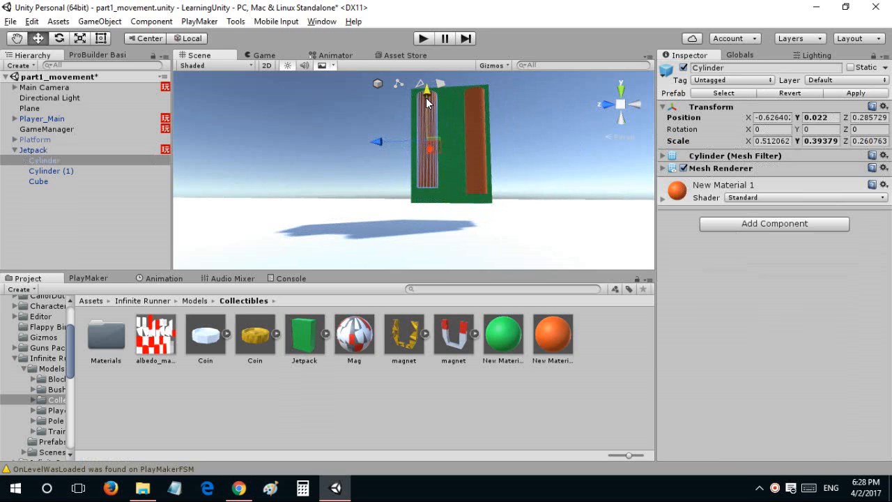
# Copy the Transform component of the Jetpack's first Cylinder.
pyautogui.click(474, 133)
pyautogui.click(422, 133)
pyautogui.rightClick(735, 101)
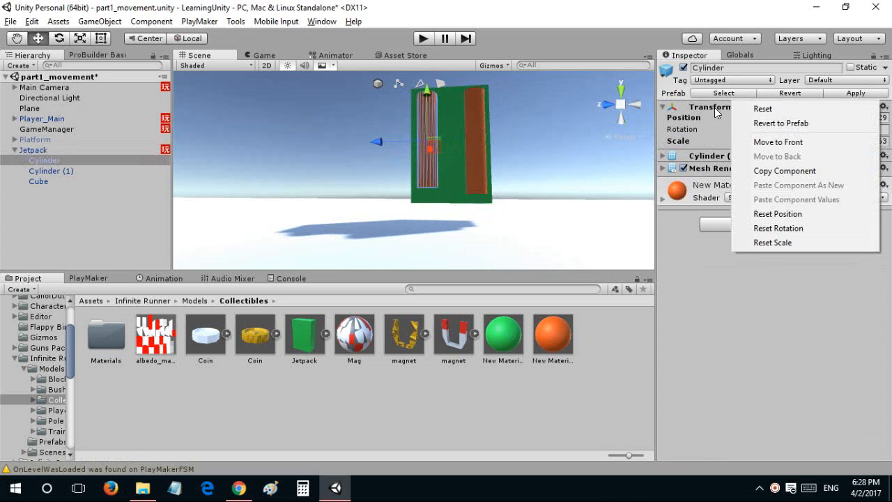
pyautogui.click(742, 177)
# Paste the copied Transform values onto the Jetpack parent, then undo the paste.
pyautogui.click(474, 140)
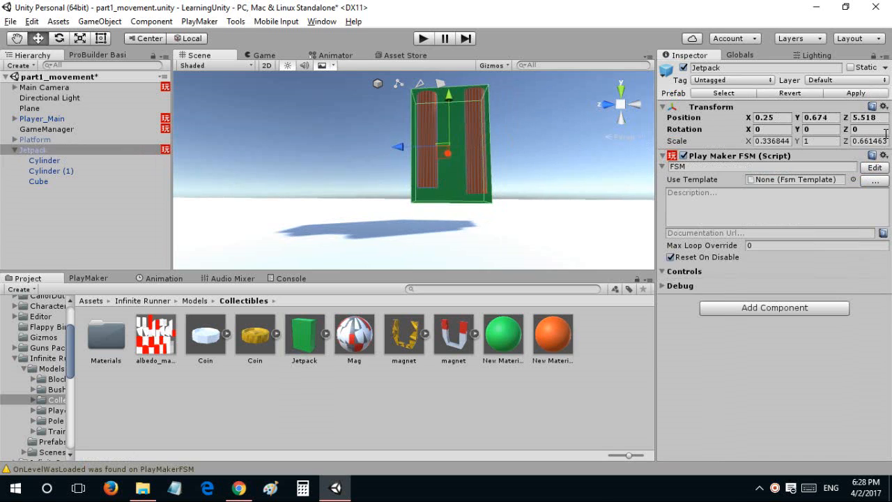
pyautogui.rightClick(760, 103)
pyautogui.click(753, 202)
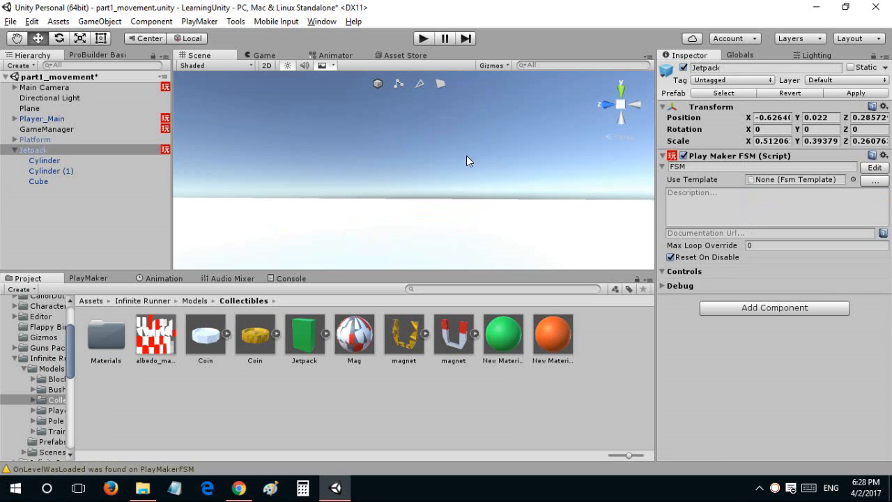
pyautogui.hotkey('ctrl', 'z')
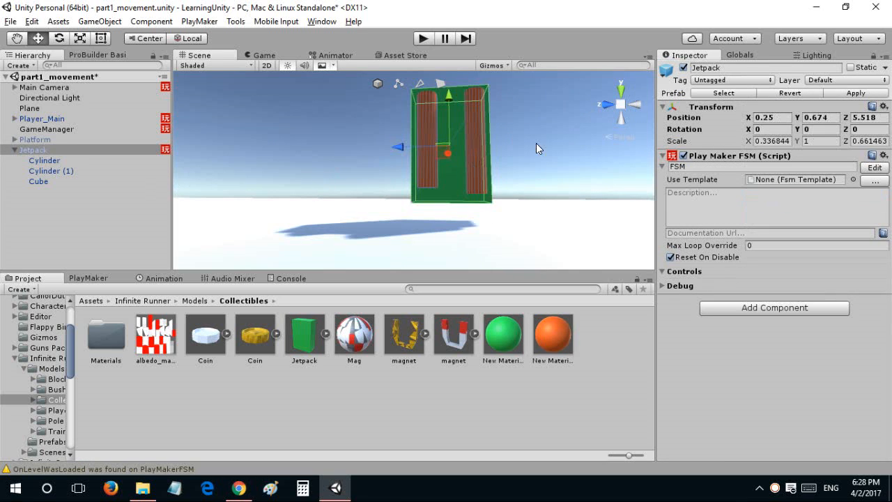
# Paste the copied Transform values onto the Jetpack's Cylinder (1) and move it sideways to the opposite side of the green body.
pyautogui.click(474, 137)
pyautogui.rightClick(708, 105)
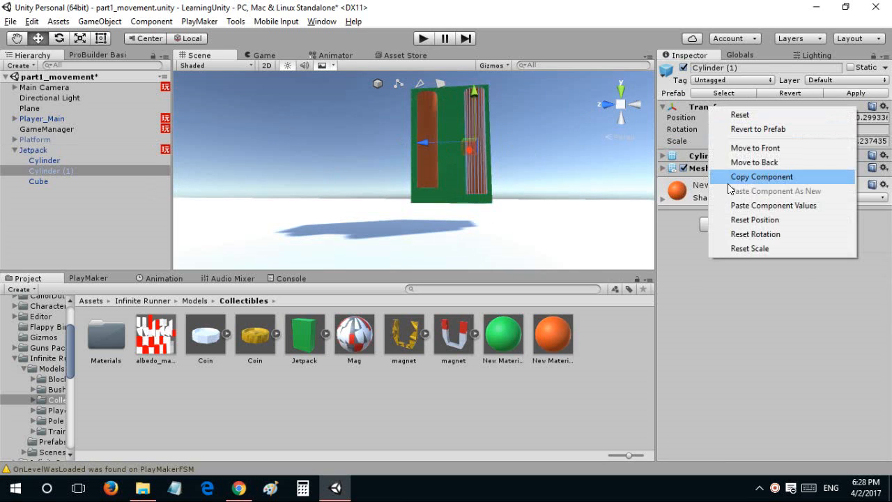
pyautogui.click(727, 203)
pyautogui.moveTo(369, 145); pyautogui.dragTo(450, 140)
pyautogui.keyDown('alt'); pyautogui.moveTo(530, 103); pyautogui.dragTo(534, 134); pyautogui.keyUp('alt')
pyautogui.click(321, 152)
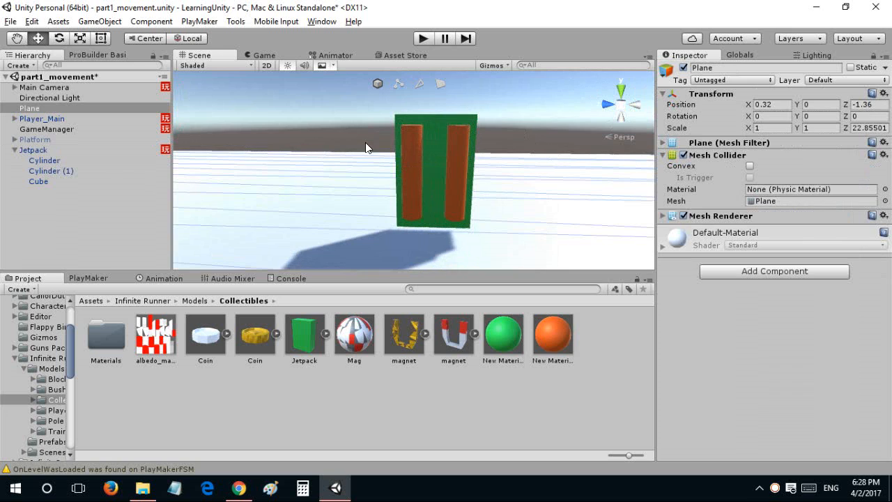
# Examine the Jetpack prefab's preview, the Jetpack in the scene and its Cube's components.
pyautogui.click(388, 137)
pyautogui.click(428, 133)
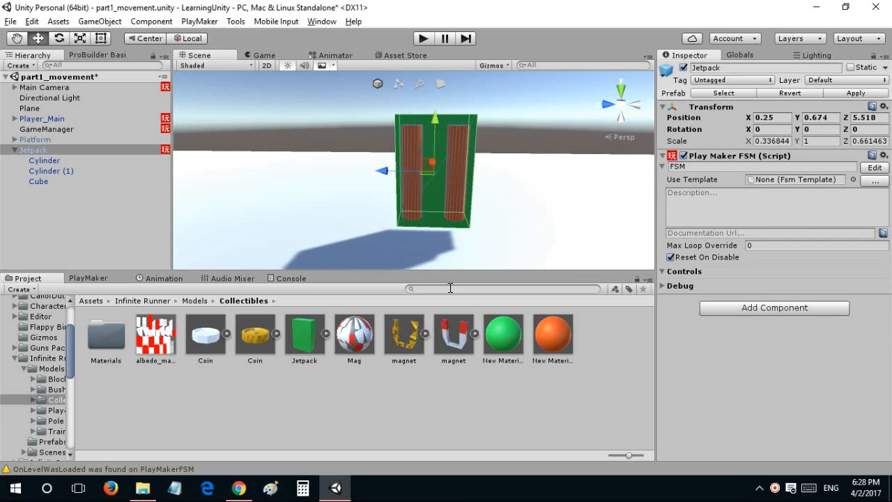
pyautogui.click(301, 346)
pyautogui.moveTo(739, 404); pyautogui.dragTo(697, 400)
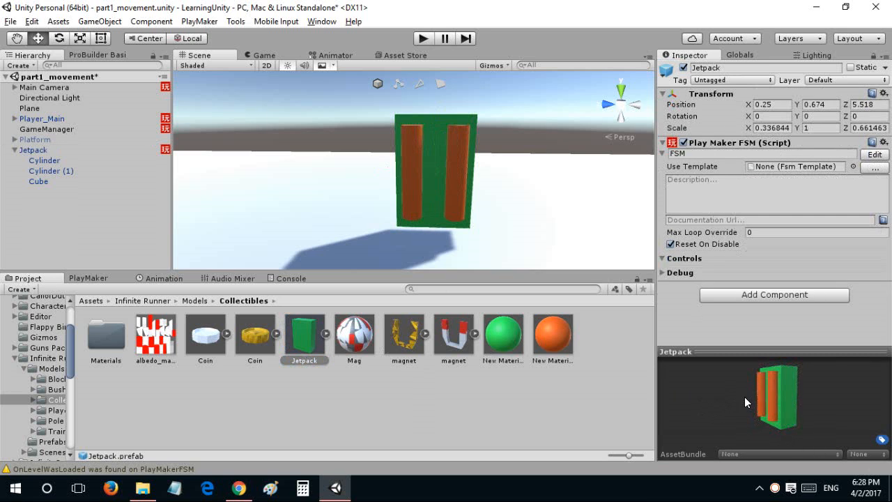
pyautogui.scroll(5, 579, 188)
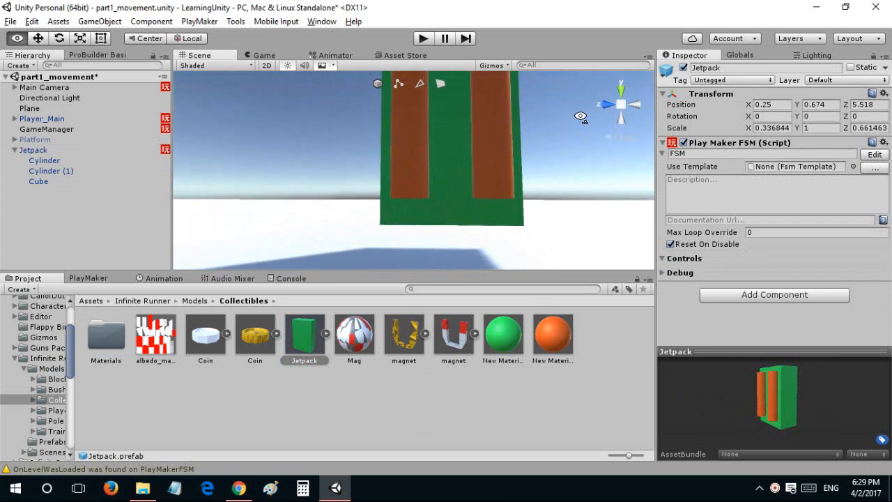
pyautogui.click(68, 180)
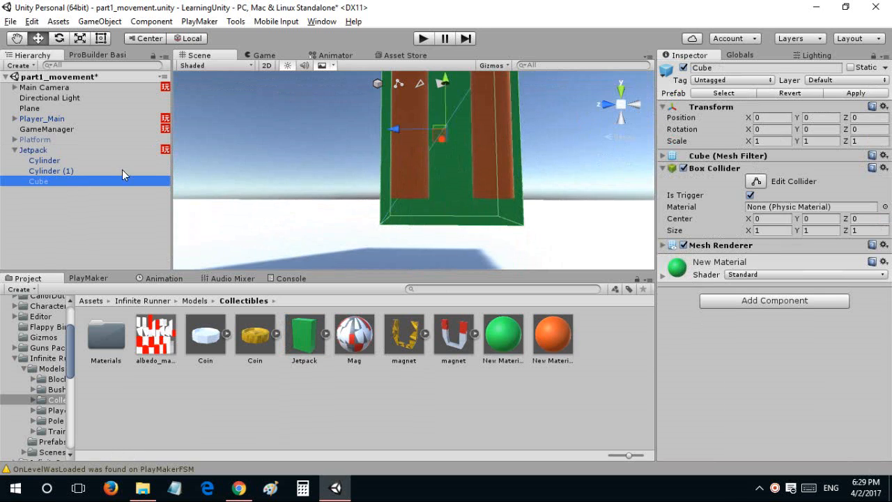
pyautogui.keyDown('alt'); pyautogui.moveTo(390, 188); pyautogui.dragTo(593, 234); pyautogui.keyUp('alt')
pyautogui.press('w')
pyautogui.moveTo(593, 234); pyautogui.dragTo(370, 175, button='right')
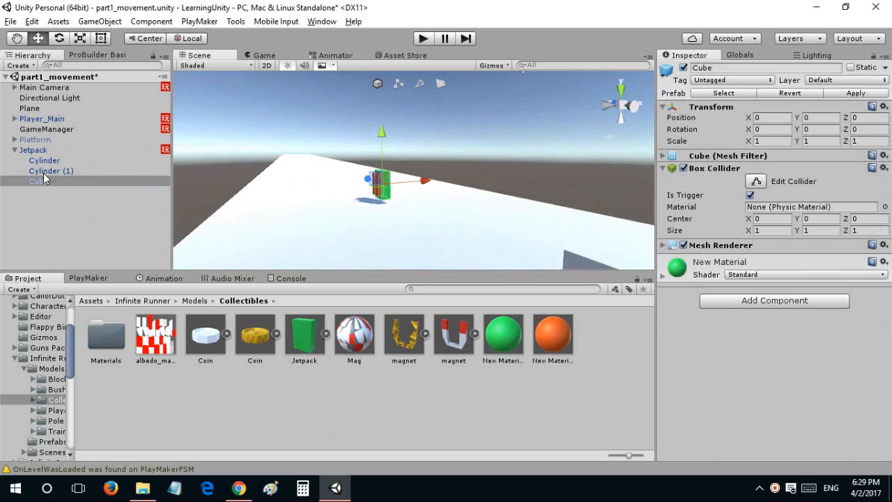
pyautogui.click(53, 152)
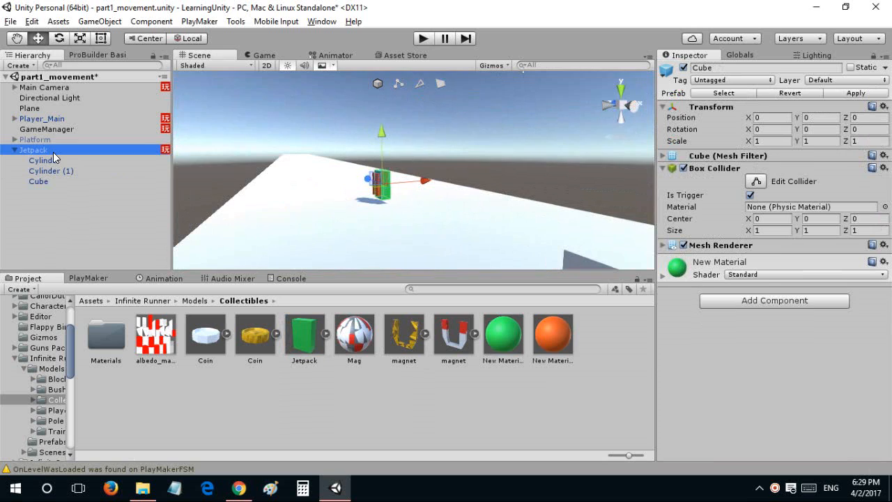
pyautogui.click(16, 150)
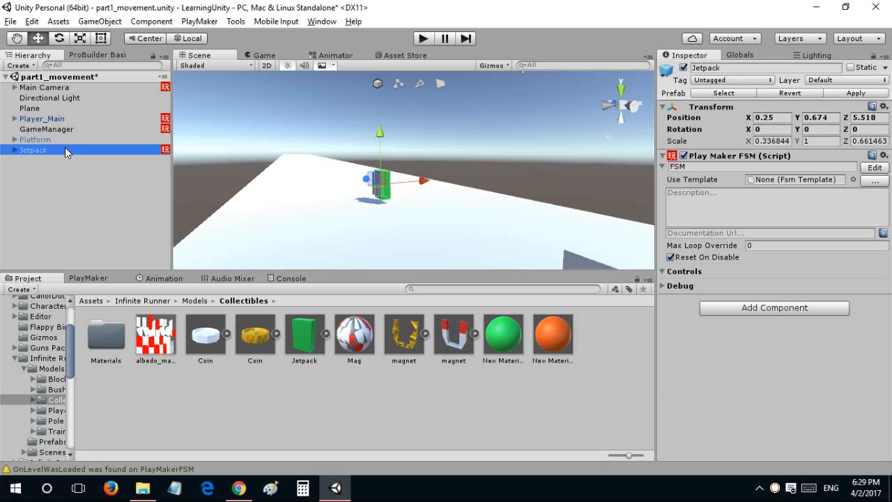
pyautogui.rightClick(594, 361)
pyautogui.moveTo(640, 119)
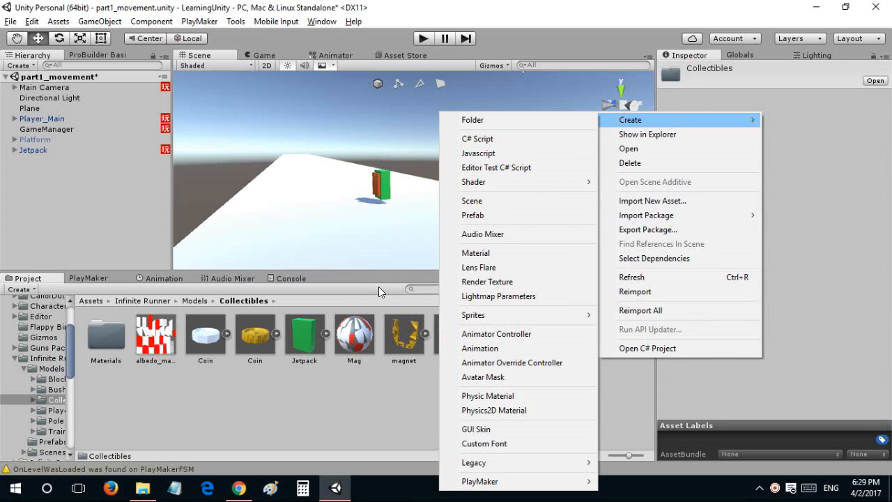
pyautogui.moveTo(350, 197); pyautogui.dragTo(565, 245, button='right')
pyautogui.click(391, 221)
pyautogui.moveTo(466, 209); pyautogui.dragTo(446, 188, button='right')
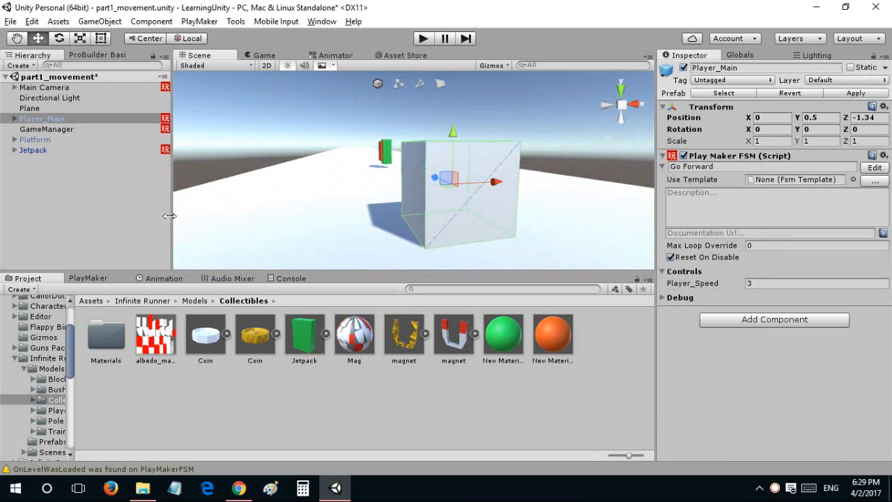
pyautogui.click(312, 343)
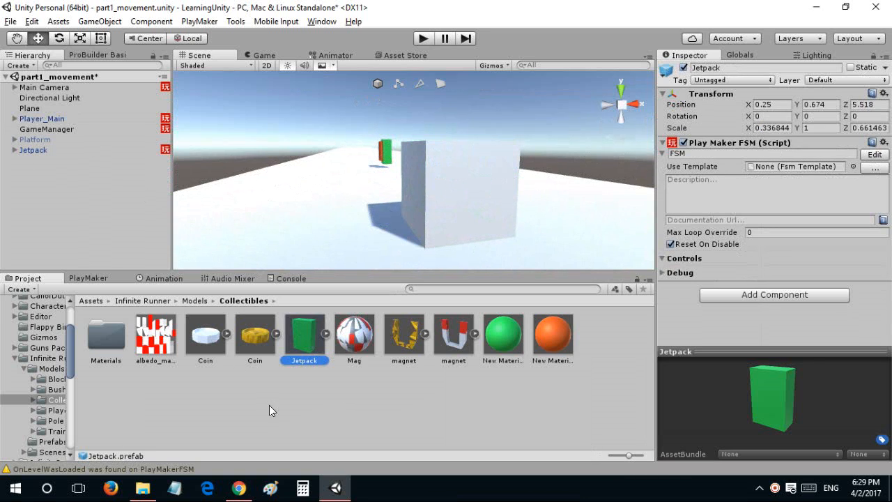
pyautogui.click(285, 415)
pyautogui.rightClick(285, 414)
pyautogui.moveTo(320, 177)
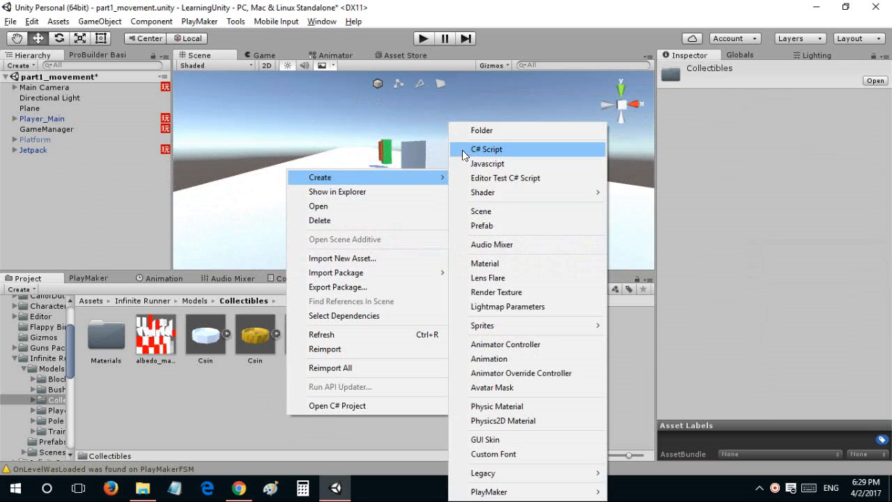
pyautogui.click(173, 385)
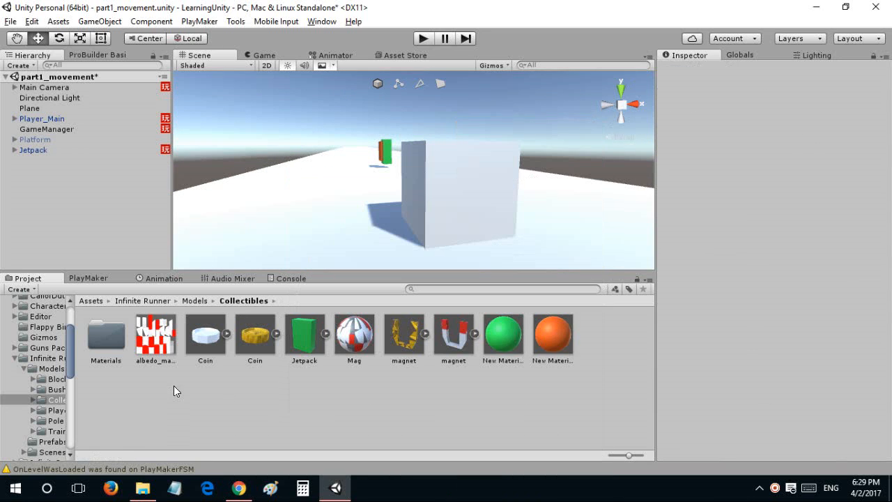
# Create a new prefab named Jetpack_Player in the Collectibles folder.
pyautogui.rightClick(375, 414)
pyautogui.moveTo(401, 172)
pyautogui.click(593, 232)
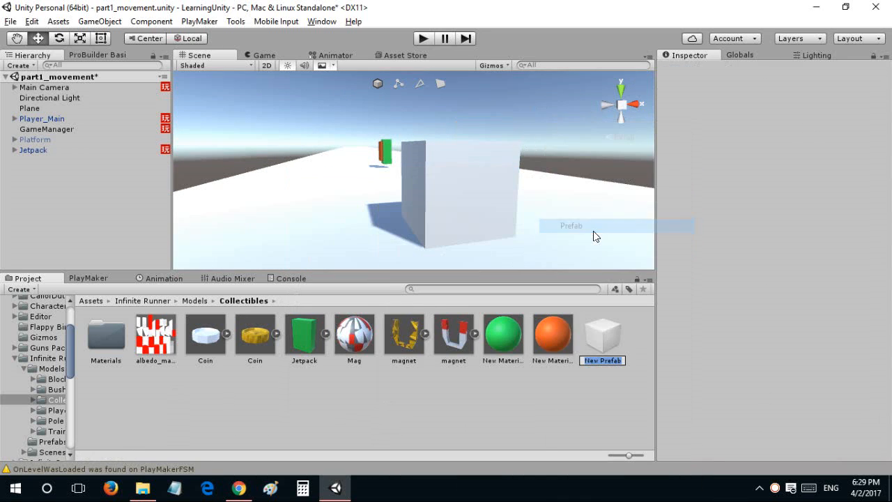
pyautogui.press('BackSpace')
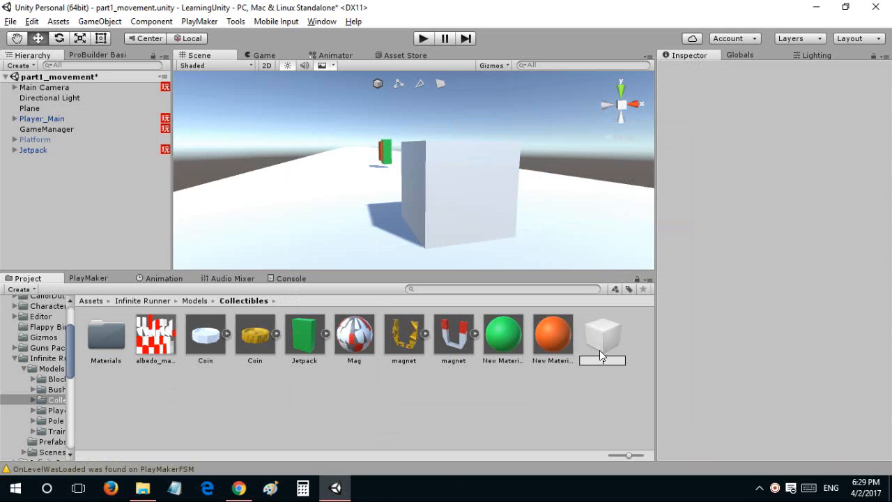
pyautogui.write('Jetpack')
pyautogui.write('_Player')
pyautogui.press('Return')
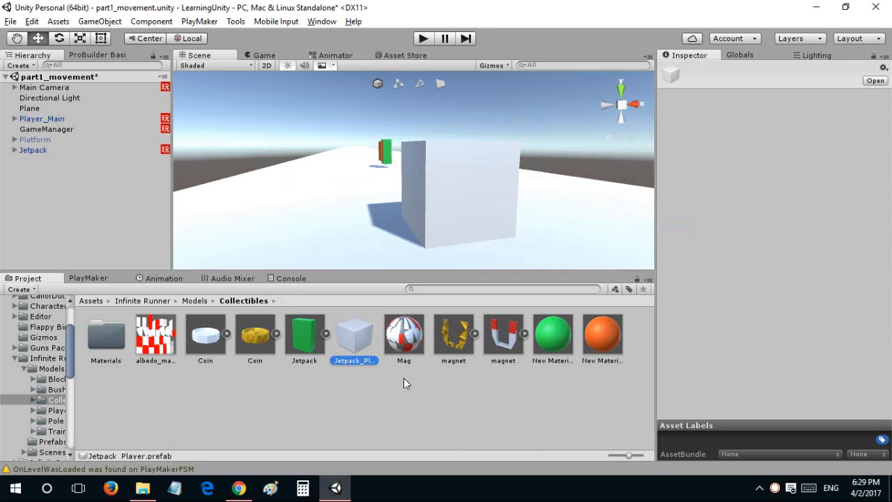
# Store the scene's Jetpack in the Jetpack_Player prefab and add an instance of that prefab to the scene.
pyautogui.moveTo(78, 150); pyautogui.dragTo(352, 338)
pyautogui.moveTo(296, 161); pyautogui.dragTo(320, 147, button='right')
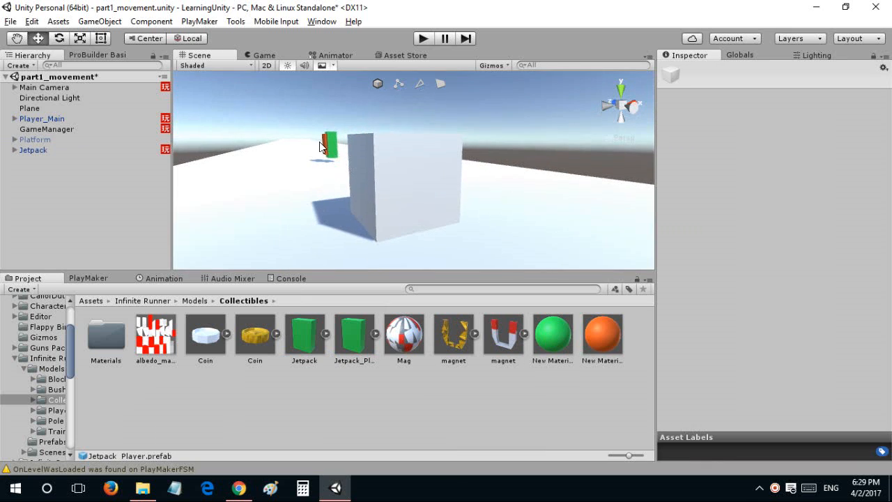
pyautogui.click(76, 150)
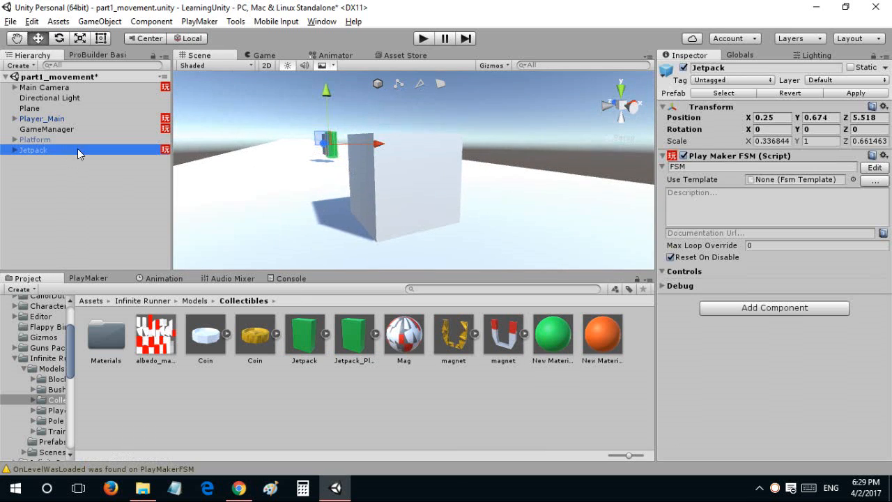
pyautogui.moveTo(249, 165); pyautogui.dragTo(321, 257, button='right')
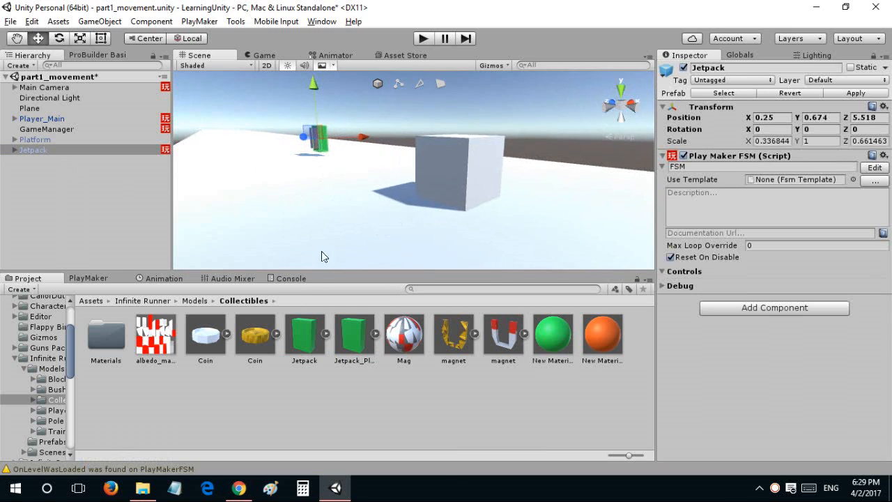
pyautogui.moveTo(335, 331); pyautogui.dragTo(77, 166)
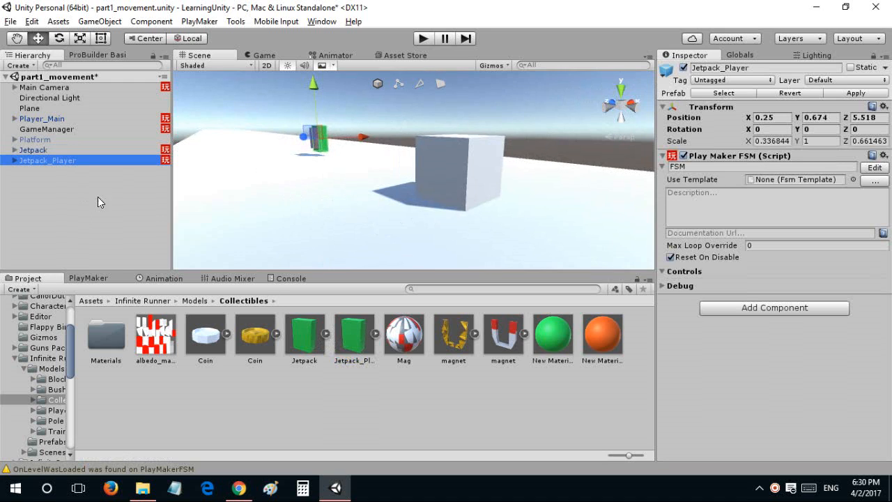
# Move Jetpack_Player back behind the player cube, to a Z position of about -2.21.
pyautogui.moveTo(369, 153); pyautogui.dragTo(348, 152, button='right')
pyautogui.moveTo(340, 142); pyautogui.dragTo(408, 159)
pyautogui.moveTo(407, 159); pyautogui.dragTo(536, 189, button='right')
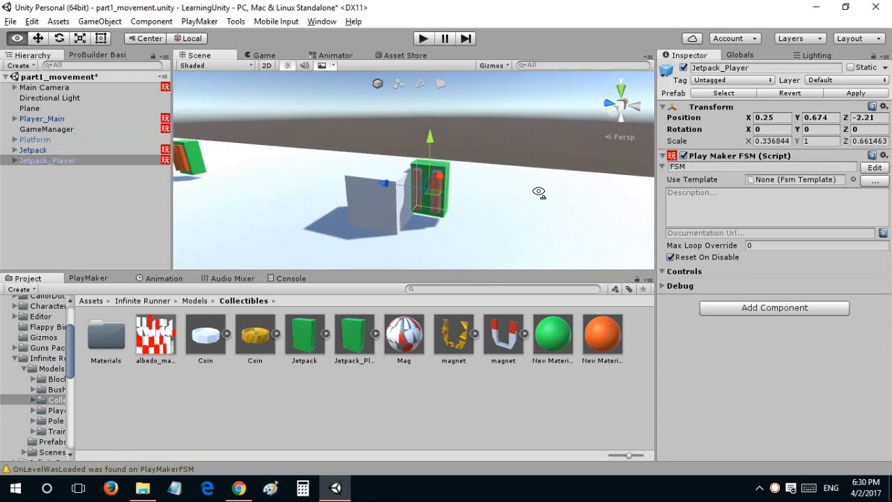
# Turn Jetpack_Player around its vertical axis and set its Y rotation to -90.
pyautogui.press('e')
pyautogui.moveTo(427, 196); pyautogui.dragTo(631, 200)
pyautogui.click(811, 124)
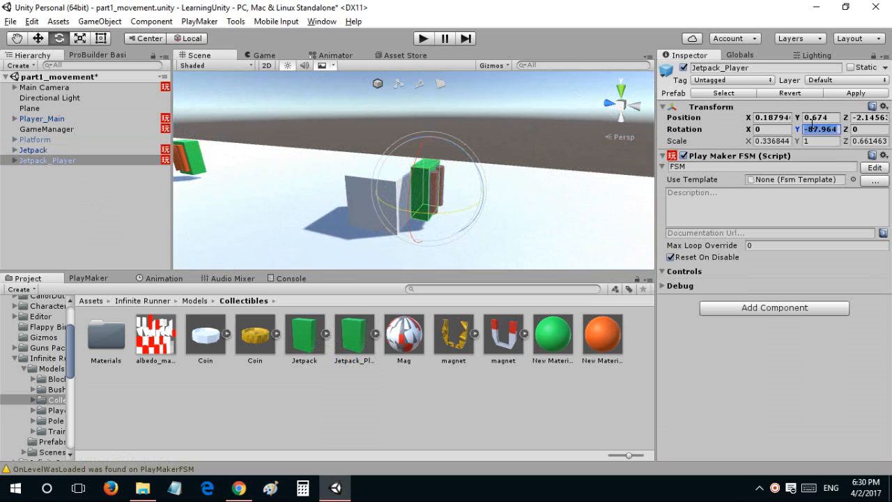
pyautogui.write('-90')
# Position Jetpack_Player against the back of the player cube at about X -0.022, Y 0.585 and Z -2.045.
pyautogui.keyDown('alt'); pyautogui.moveTo(467, 178); pyautogui.dragTo(279, 182); pyautogui.keyUp('alt')
pyautogui.moveTo(306, 136); pyautogui.dragTo(518, 164)
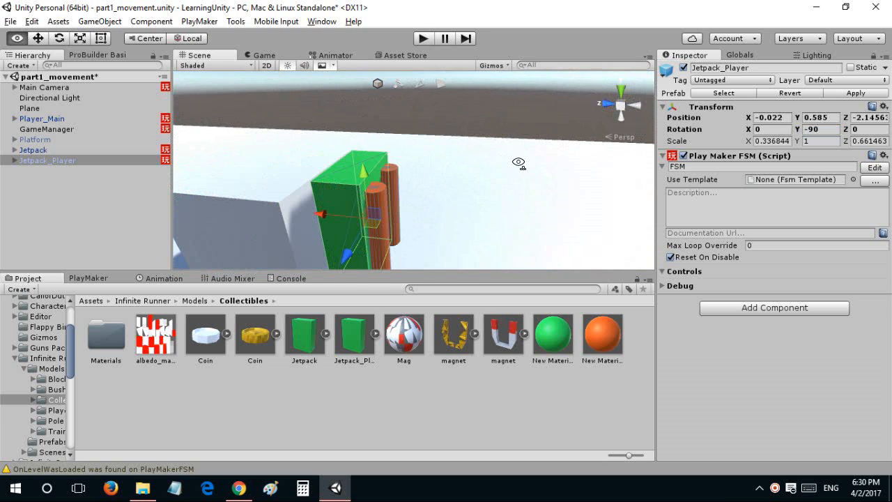
pyautogui.click(327, 211)
pyautogui.click(338, 214)
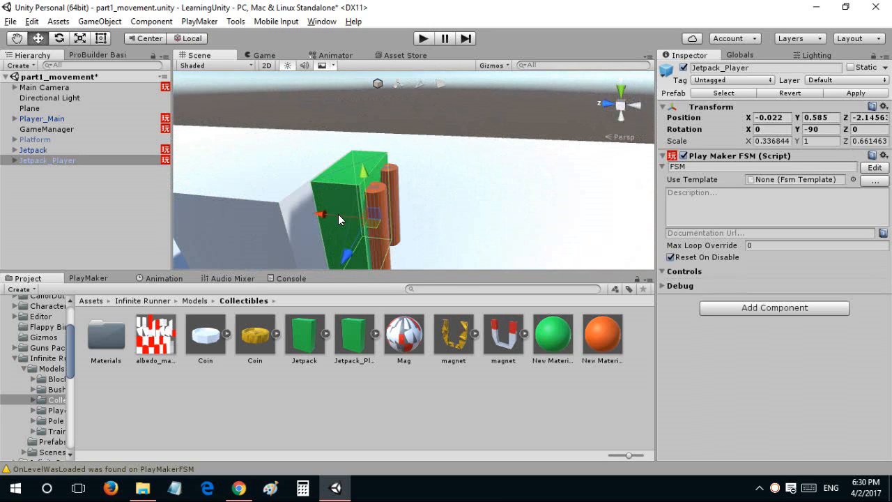
pyautogui.moveTo(338, 214); pyautogui.dragTo(212, 166)
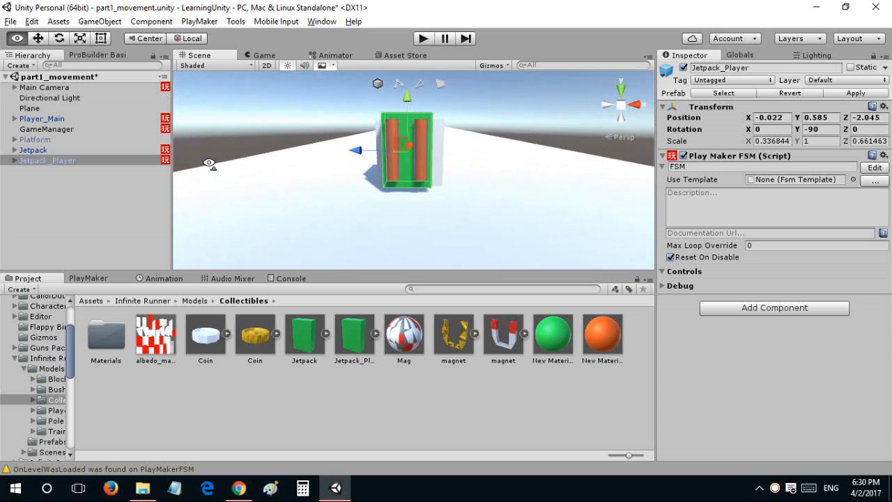
# Expand Jetpack_Player's children and apply the instance's changes to its prefab.
pyautogui.scroll(5, 211, 166)
pyautogui.click(14, 161)
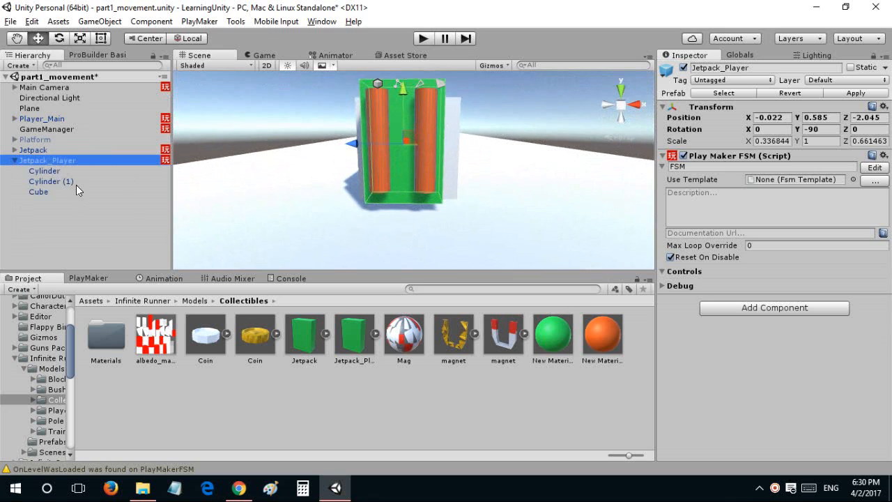
pyautogui.click(871, 96)
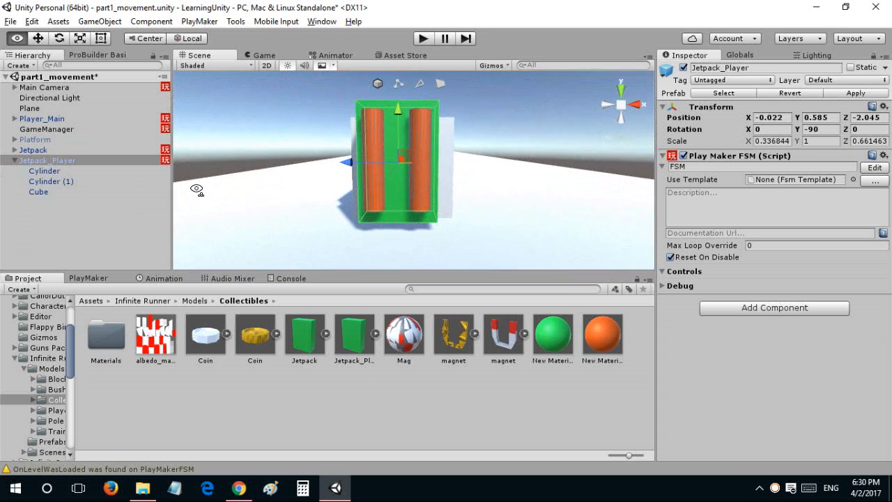
# Add a Particle System as a child of Jetpack_Player.
pyautogui.scroll(5, 294, 193)
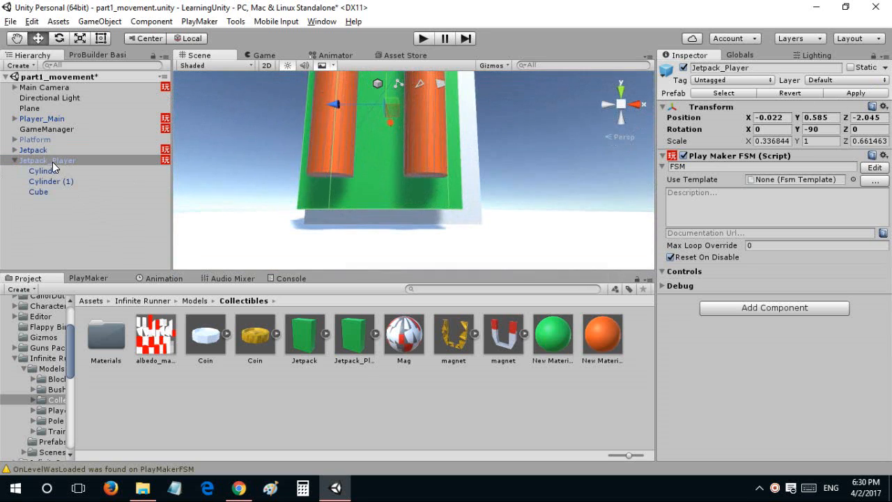
pyautogui.rightClick(52, 162)
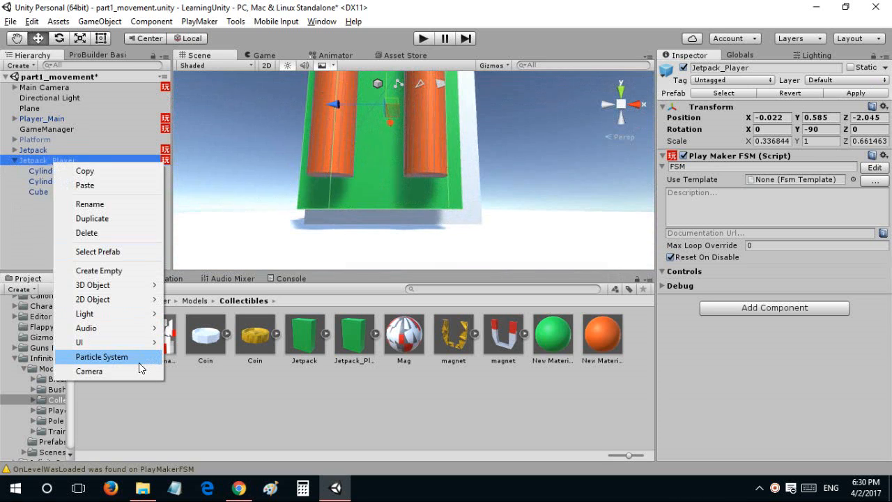
pyautogui.click(139, 360)
pyautogui.keyDown('alt'); pyautogui.moveTo(359, 150); pyautogui.dragTo(363, 236); pyautogui.keyUp('alt')
pyautogui.scroll(-5, 364, 236)
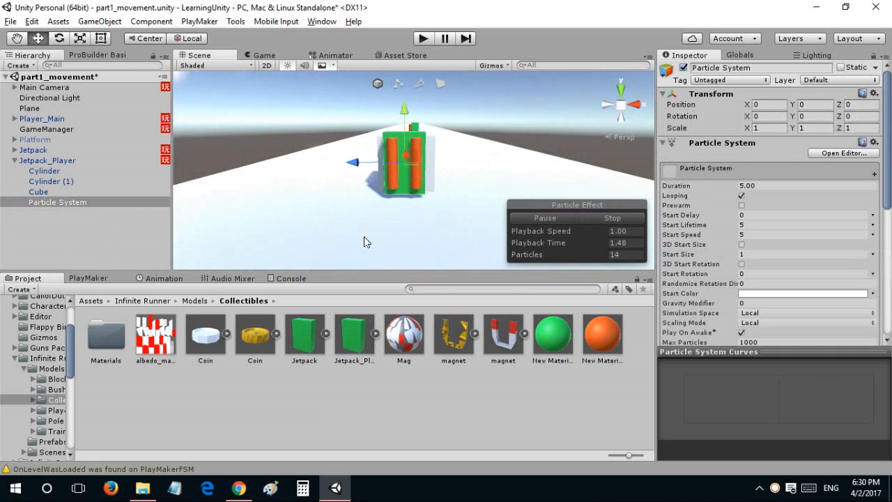
# Rotate the Particle System to an X rotation of 90.
pyautogui.press('e')
pyautogui.moveTo(434, 125); pyautogui.dragTo(238, 109)
pyautogui.click(770, 115)
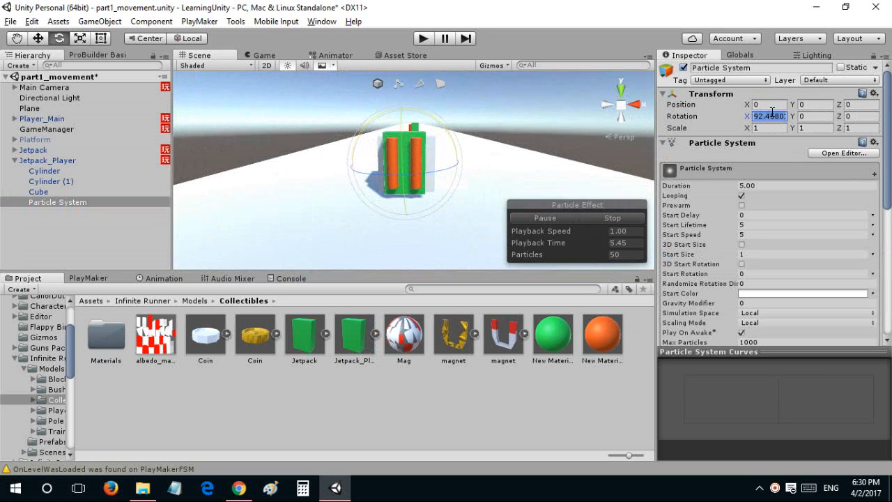
pyautogui.write('90')
pyautogui.moveTo(560, 176); pyautogui.dragTo(531, 150, button='right')
# Set the Particle System's Start Color to red, hex FF0000FF.
pyautogui.click(768, 294)
pyautogui.moveTo(692, 229); pyautogui.dragTo(775, 162)
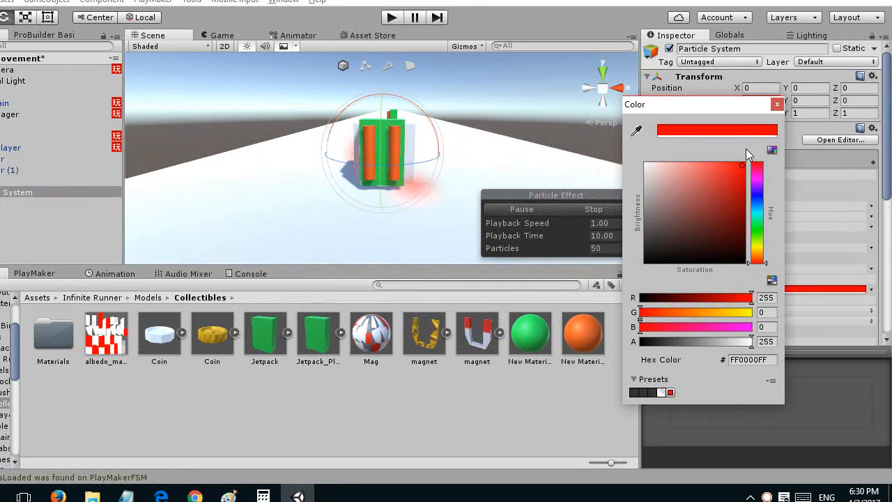
pyautogui.click(776, 104)
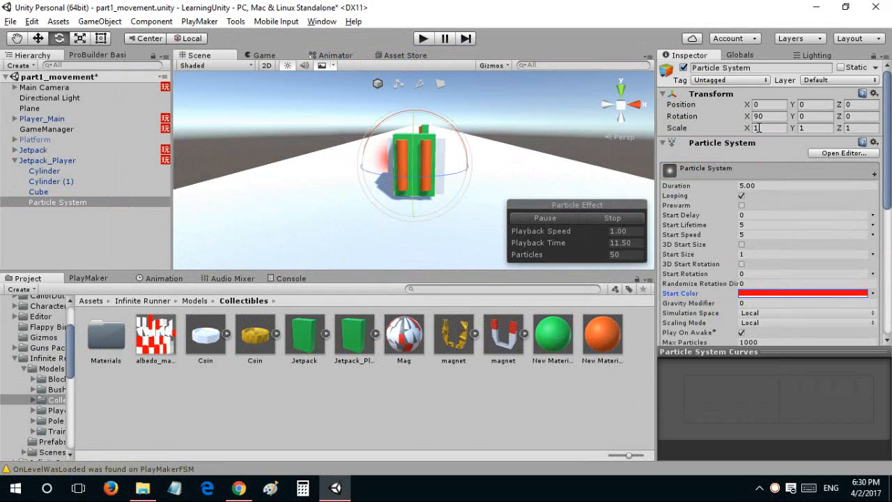
# Try to move the Particle System vertically on the jetpack, then undo the move.
pyautogui.moveTo(418, 160); pyautogui.dragTo(421, 74)
pyautogui.hotkey('ctrl', 'z')
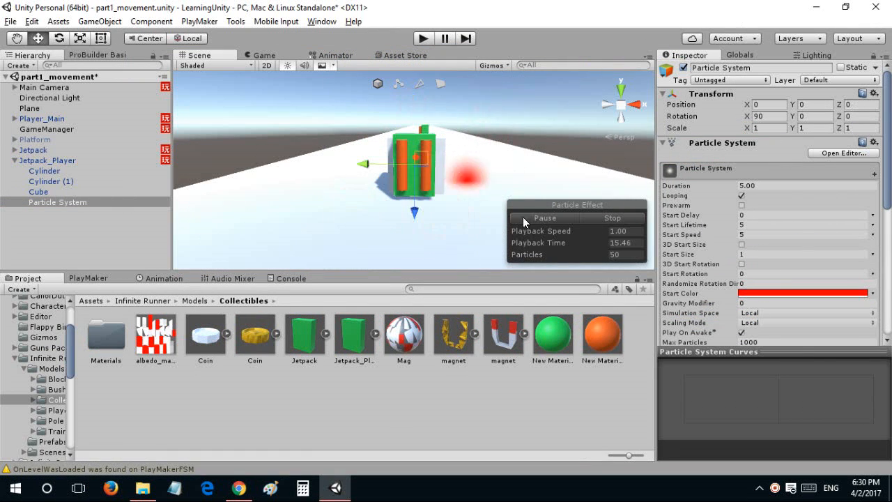
# Move the Particle System sideways to centre it between the jetpack's two cylinders, at an X position of about -0.49.
pyautogui.press('d')
pyautogui.moveTo(490, 189); pyautogui.dragTo(304, 188, button='right')
pyautogui.moveTo(319, 159); pyautogui.dragTo(306, 160)
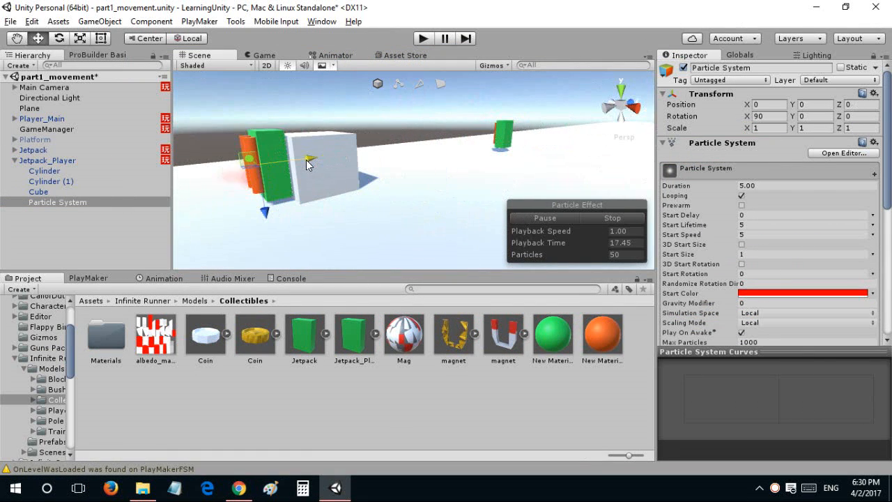
pyautogui.moveTo(306, 160); pyautogui.dragTo(340, 159, button='right')
pyautogui.press('w')
pyautogui.press('a')
pyautogui.press('s')
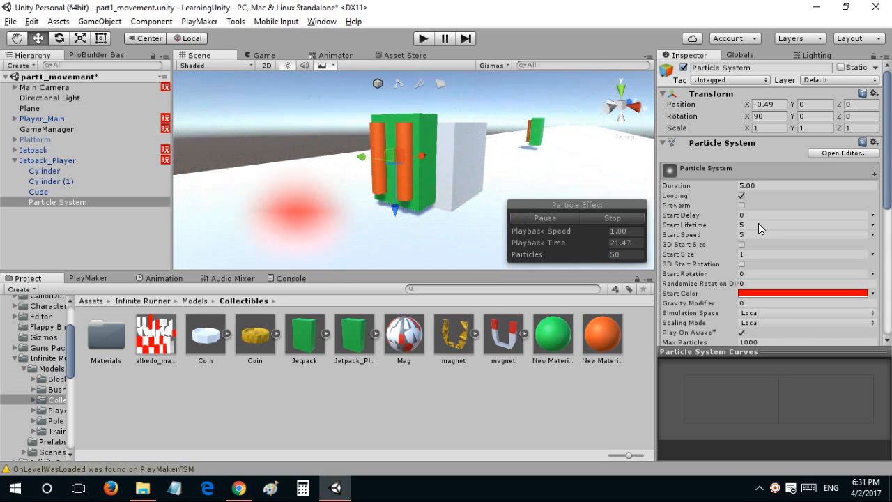
# Set the Particle System's Start Size to 0.5 and its Duration to 1.00.
pyautogui.click(756, 254)
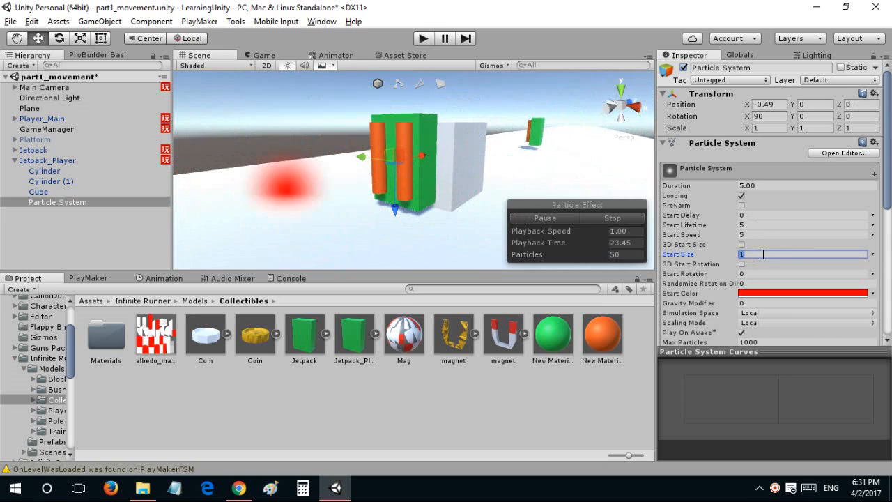
pyautogui.write('.5')
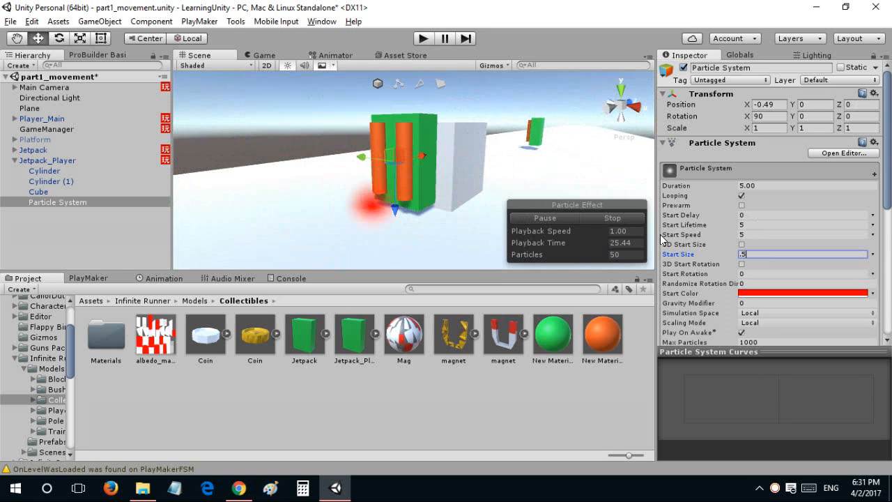
pyautogui.scroll(-5, 729, 223)
pyautogui.scroll(5, 729, 216)
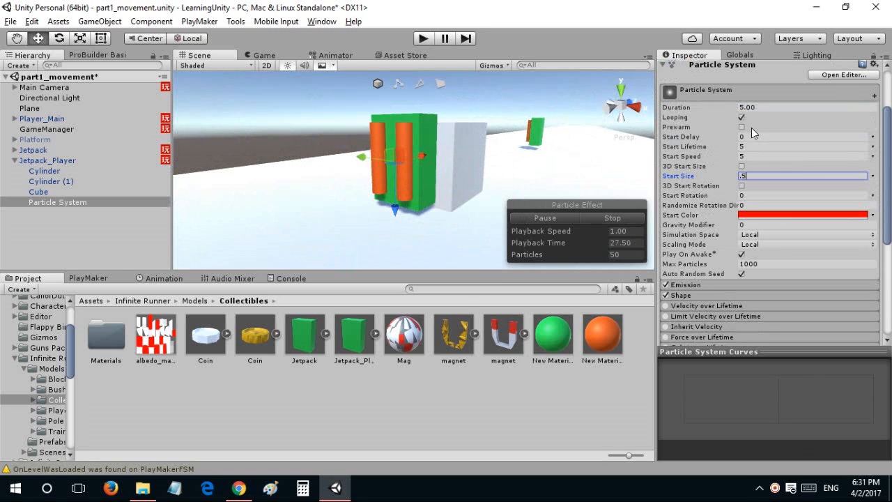
pyautogui.click(753, 107)
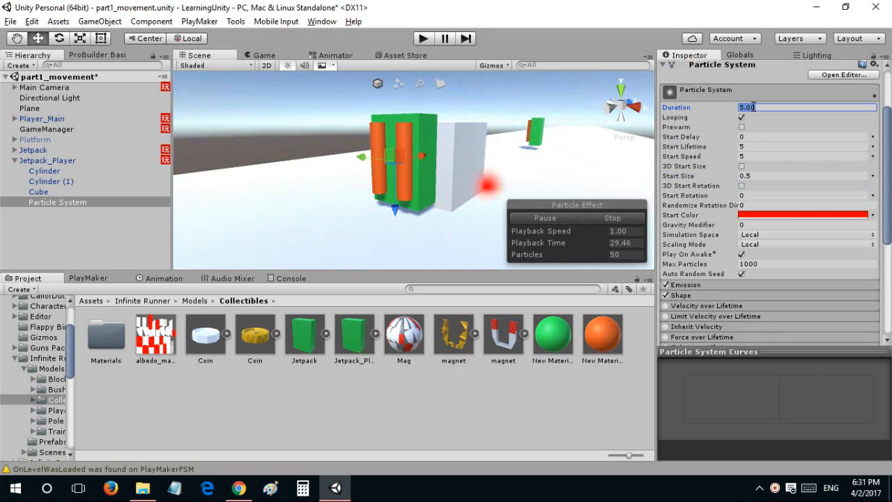
pyautogui.write('1.00')
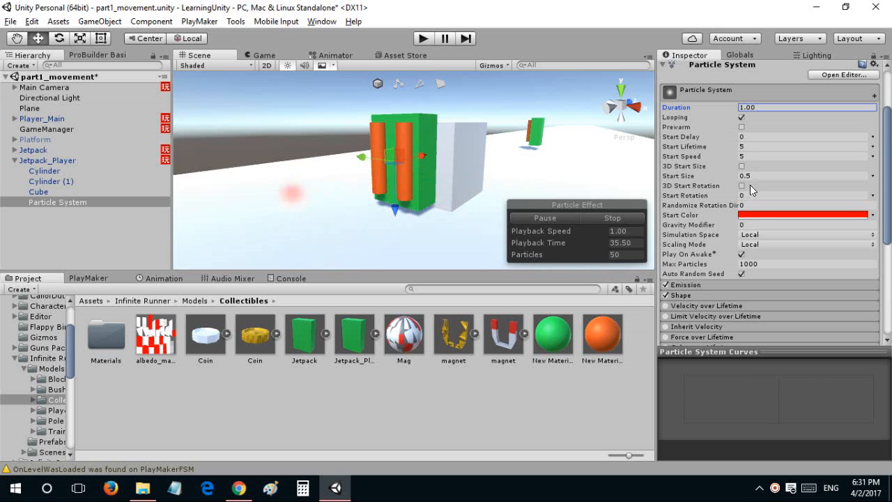
# Set the Particle System's emission Rate to 50.
pyautogui.click(721, 281)
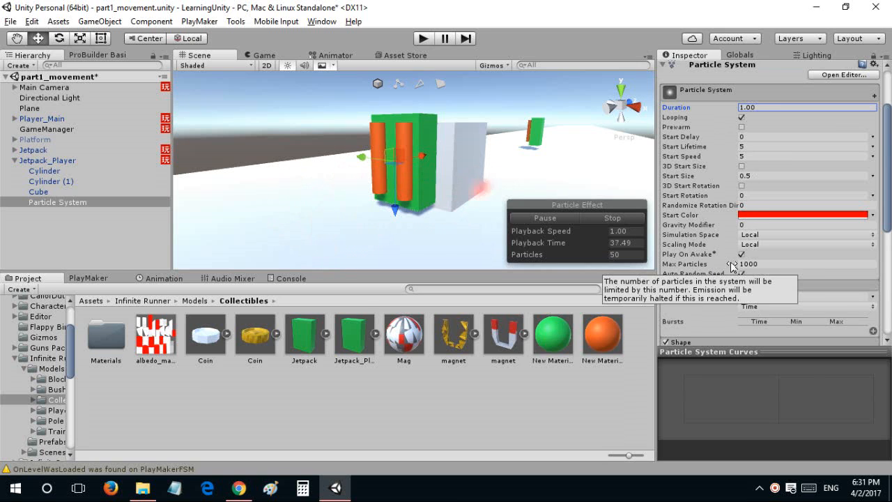
pyautogui.scroll(-3, 745, 234)
pyautogui.click(741, 178)
pyautogui.write('50')
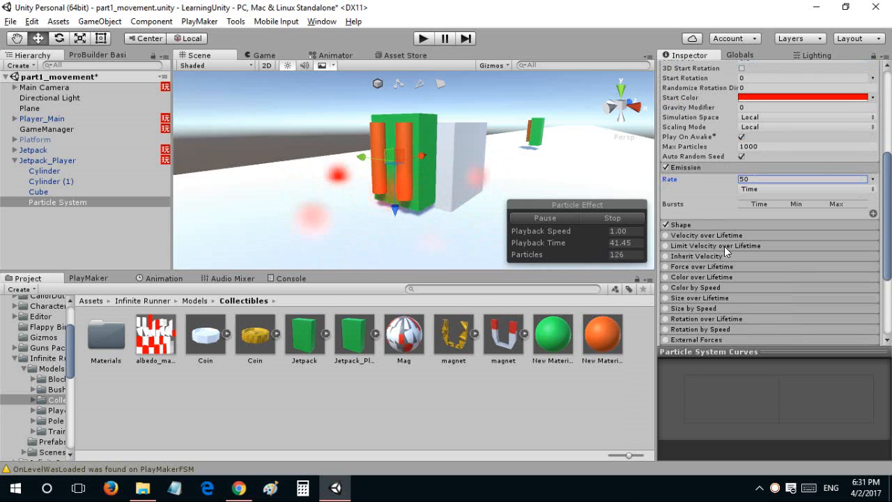
# Keep the emitter Shape as Cone and set its Radius to 0.1.
pyautogui.click(719, 224)
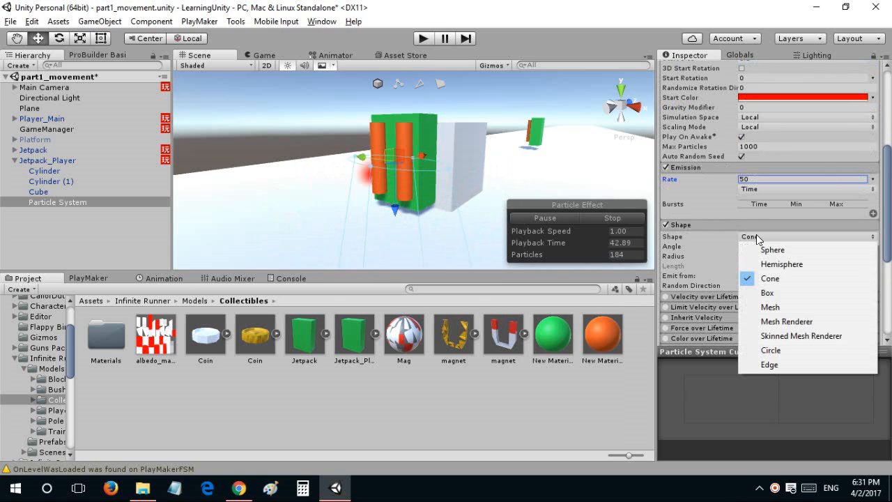
pyautogui.click(720, 237)
pyautogui.click(747, 254)
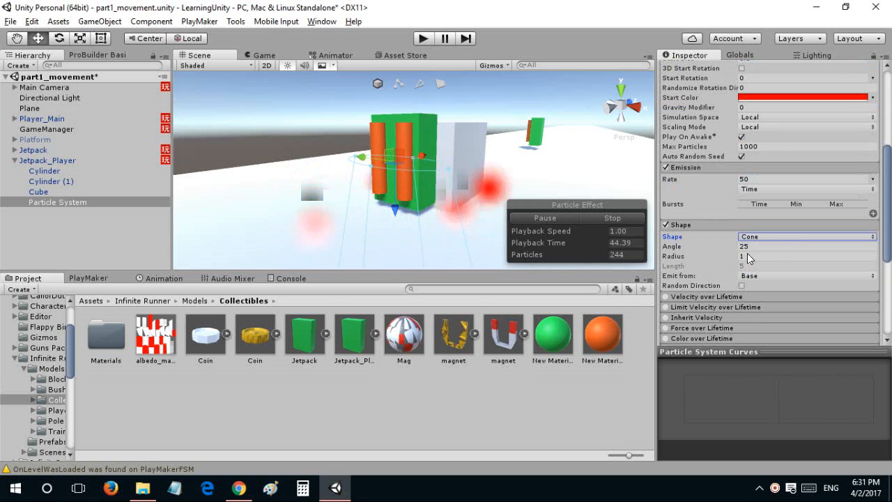
pyautogui.write('0.1')
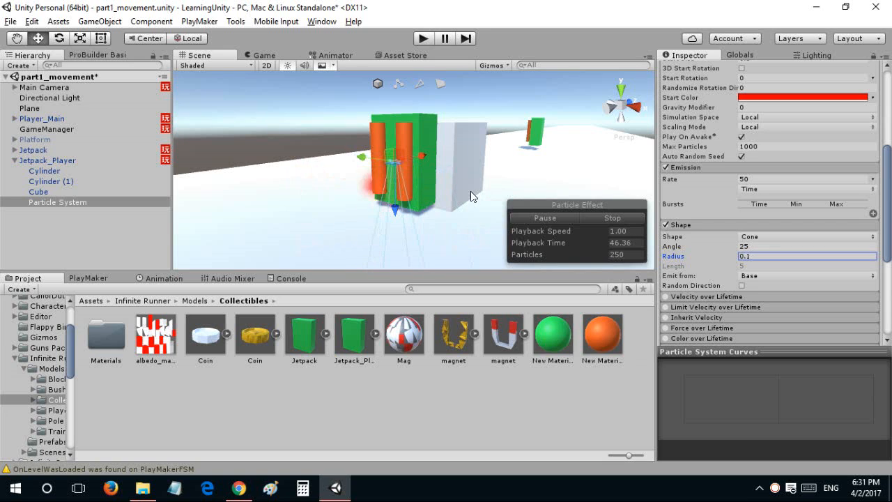
pyautogui.press('Return')
# Move the Particle System down to the base of the jetpack, at a Y position of about -0.376.
pyautogui.moveTo(394, 190); pyautogui.dragTo(391, 215)
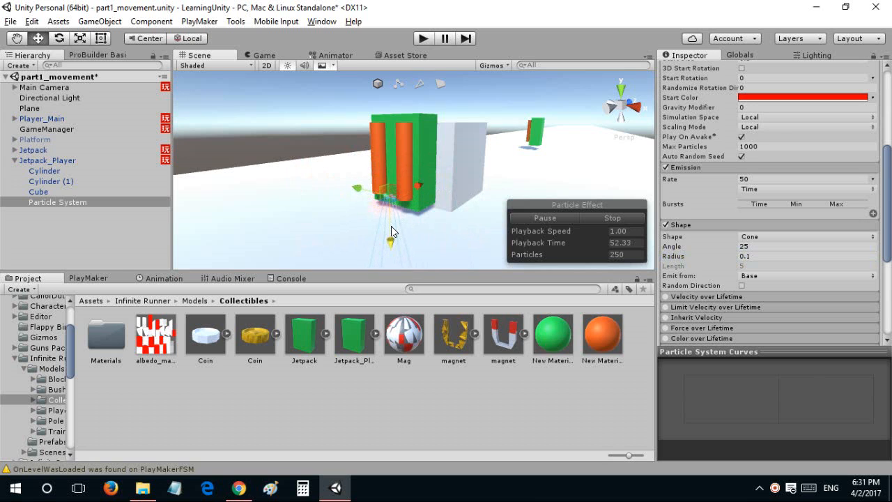
pyautogui.keyDown('alt'); pyautogui.moveTo(391, 226); pyautogui.dragTo(456, 149); pyautogui.keyUp('alt')
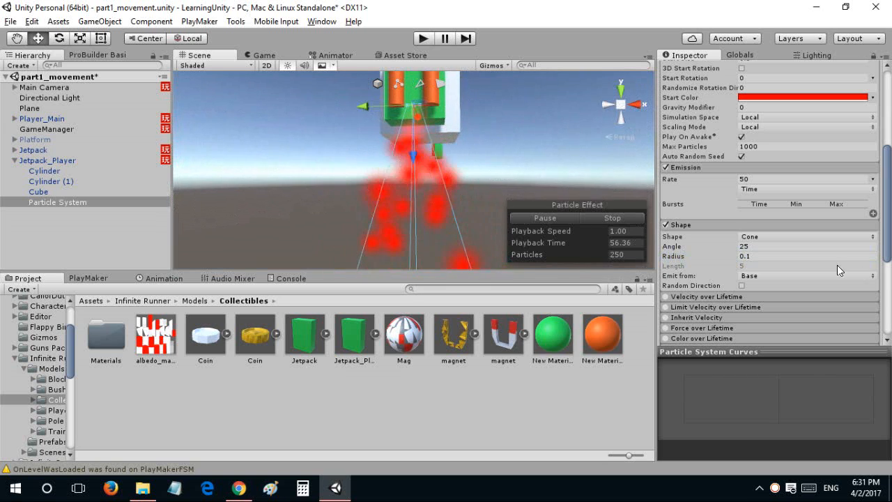
pyautogui.click(780, 255)
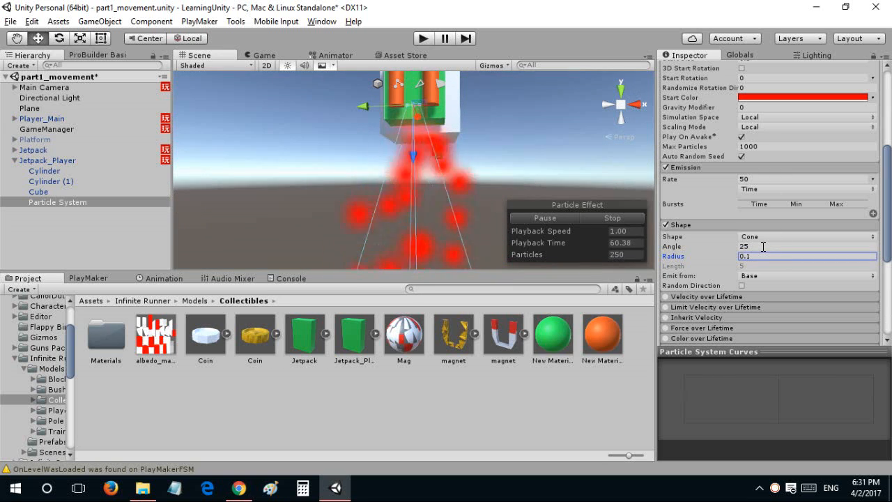
pyautogui.doubleClick(752, 256)
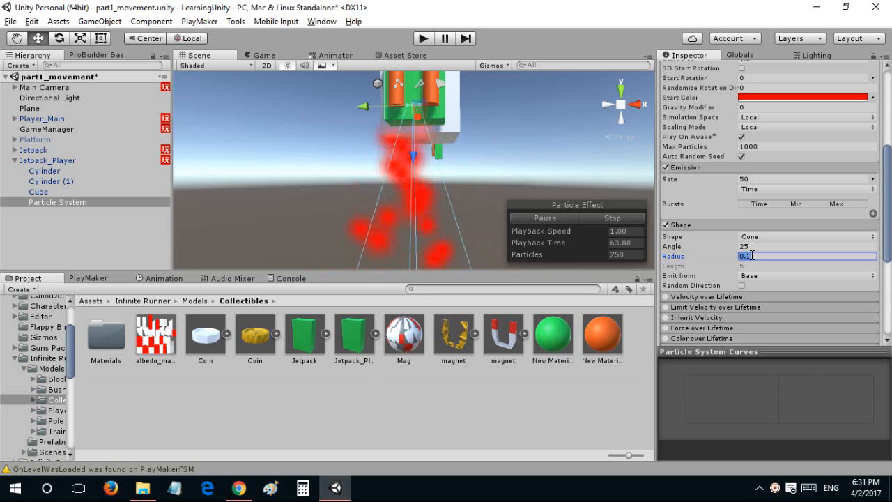
# Change the Particle System's Start Color to a dark green.
pyautogui.click(767, 96)
pyautogui.click(684, 199)
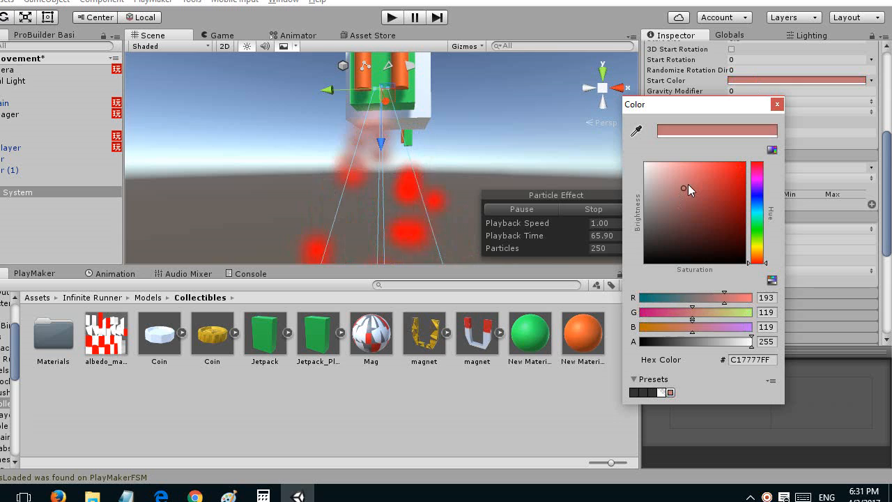
pyautogui.moveTo(688, 184)
pyautogui.mouseDown()
pyautogui.moveTo(682, 221)
pyautogui.moveTo(641, 223)
pyautogui.moveTo(709, 224)
pyautogui.moveTo(742, 201)
pyautogui.moveTo(723, 203)
pyautogui.moveTo(738, 195)
pyautogui.moveTo(755, 225)
pyautogui.mouseUp()
pyautogui.click(777, 104)
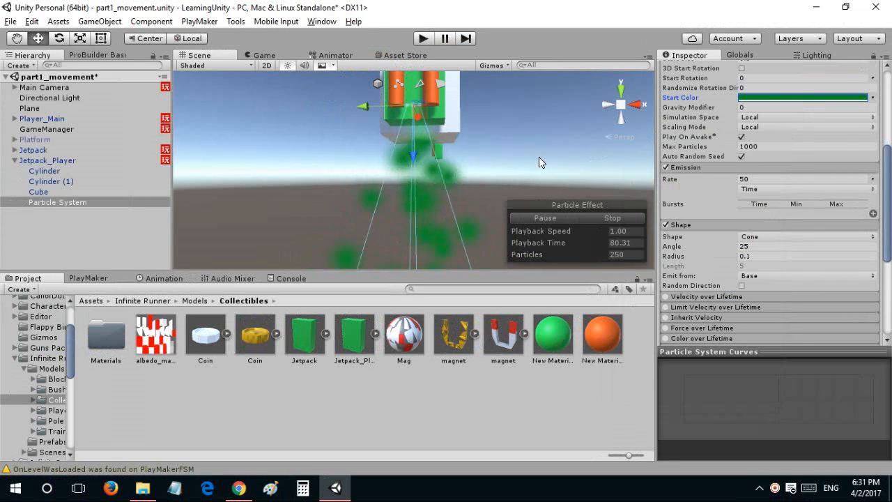
pyautogui.moveTo(538, 157); pyautogui.dragTo(561, 183, button='right')
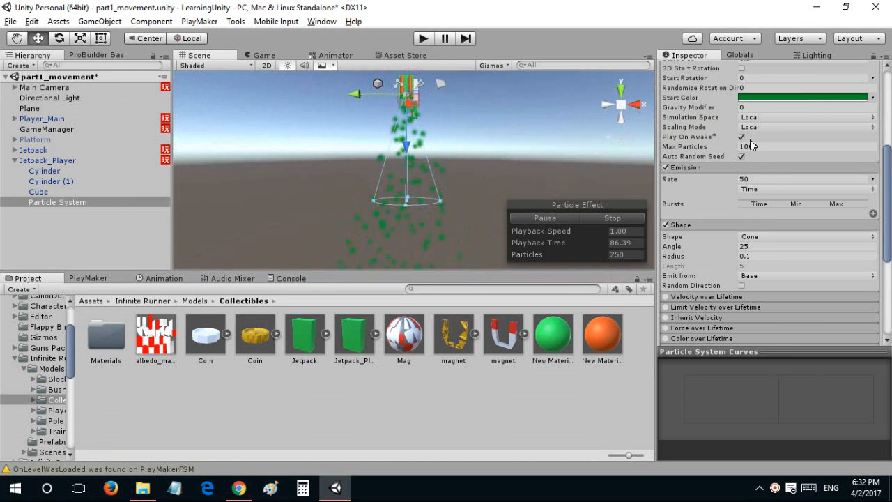
# Set the Particle System's Duration to 0.10.
pyautogui.scroll(5, 746, 139)
pyautogui.click(754, 186)
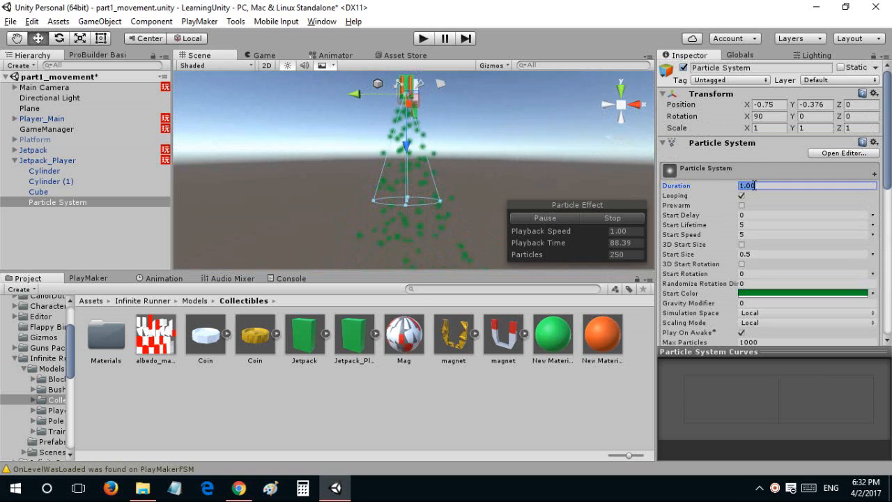
pyautogui.press('BackSpace')
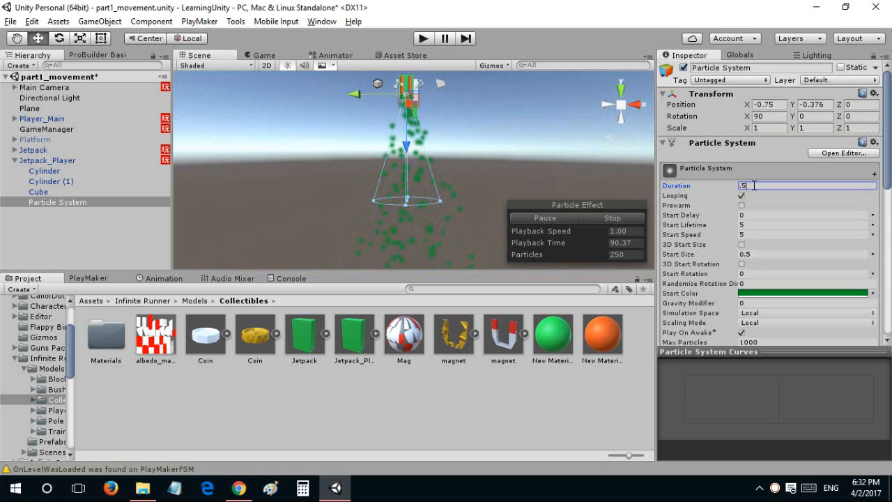
pyautogui.write('01')
pyautogui.press('Return')
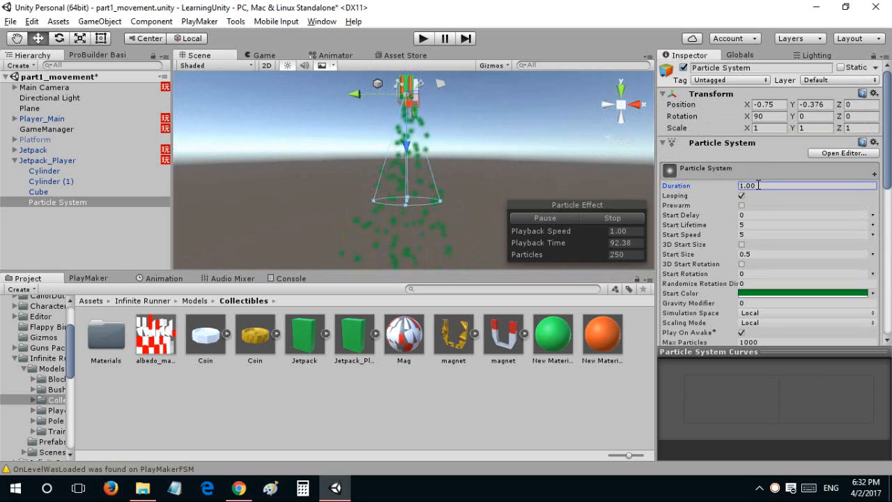
pyautogui.write('.1')
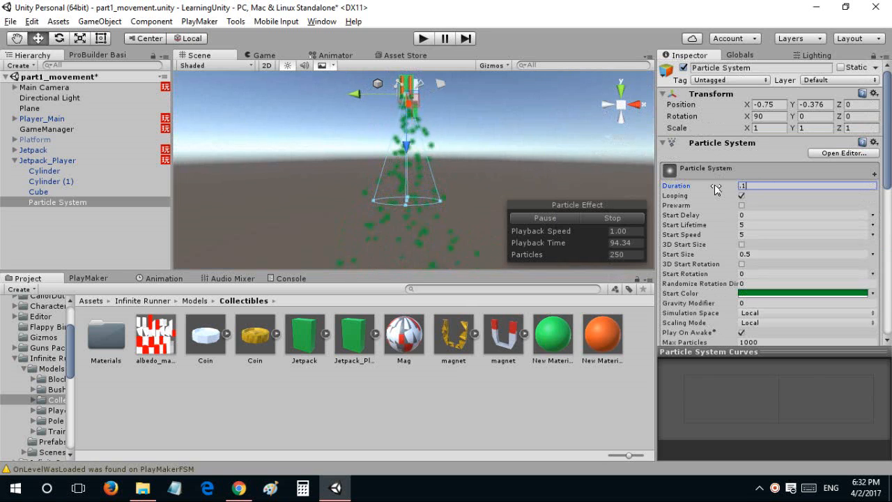
pyautogui.press('Return')
# Try an emission Rate of 500, but settle on a Rate of 100.
pyautogui.scroll(-3, 754, 202)
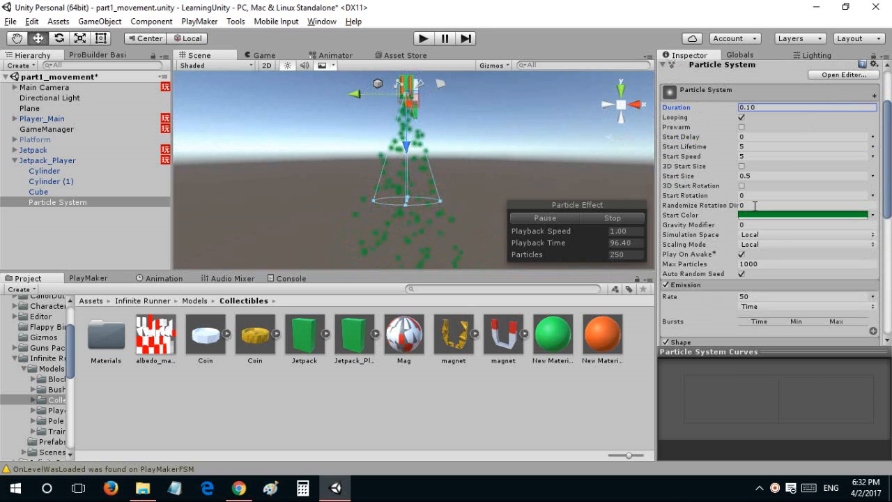
pyautogui.scroll(-3, 747, 221)
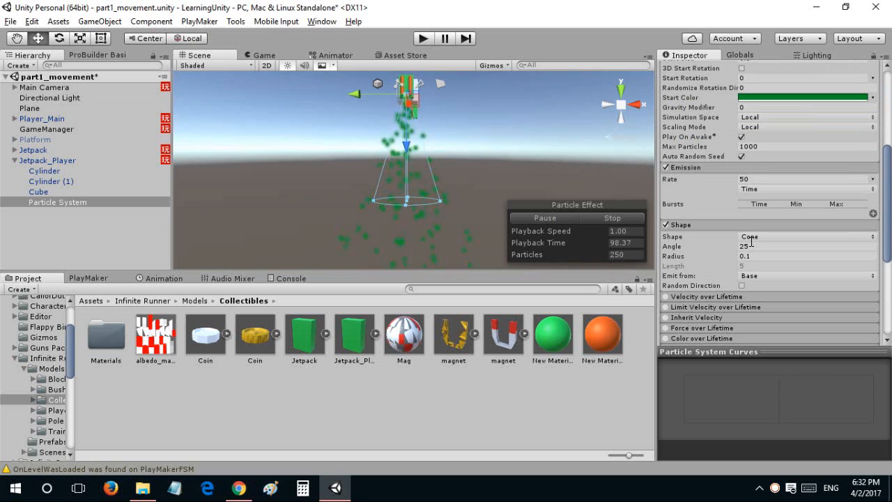
pyautogui.click(765, 180)
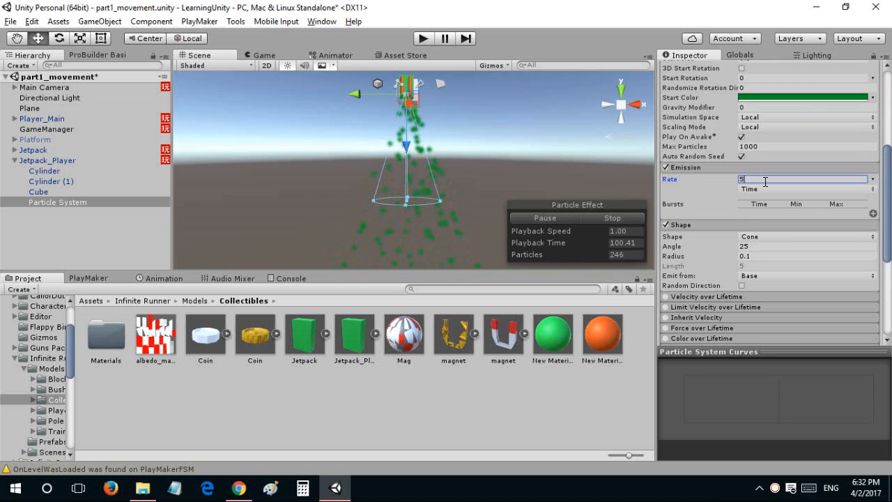
pyautogui.write('500')
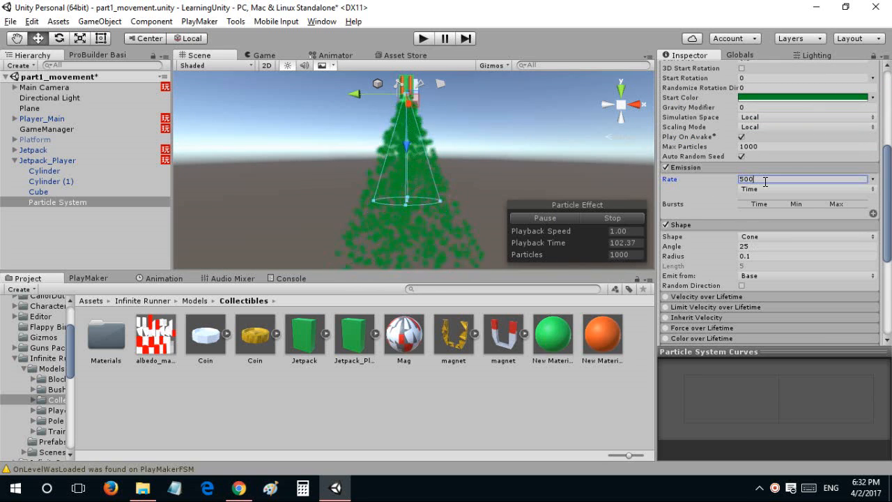
pyautogui.press('BackSpace')
pyautogui.press('BackSpace')
pyautogui.press('BackSpace')
pyautogui.write('100')
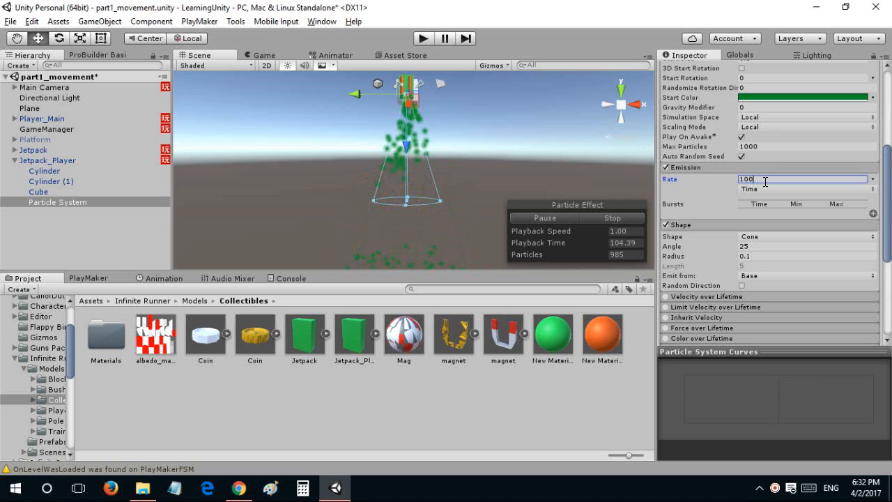
# Shorten the Particle System's Start Lifetime to 0.3.
pyautogui.scroll(5, 763, 182)
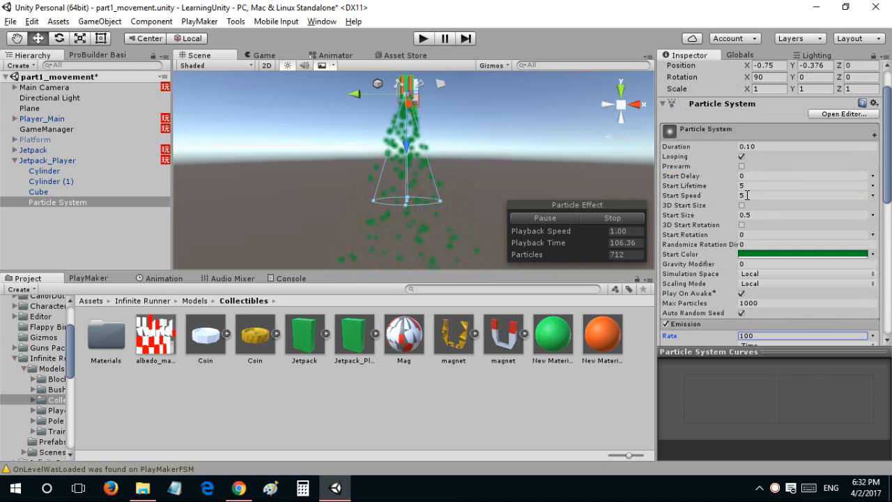
pyautogui.click(748, 186)
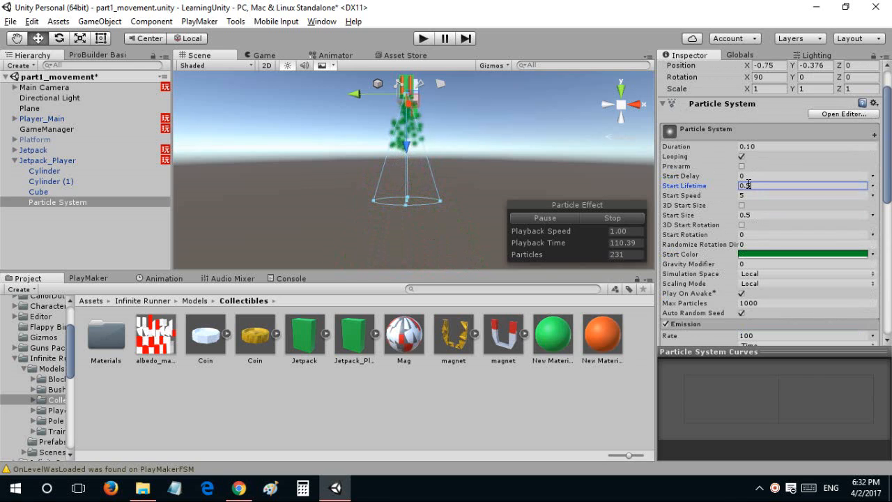
pyautogui.write('0.2')
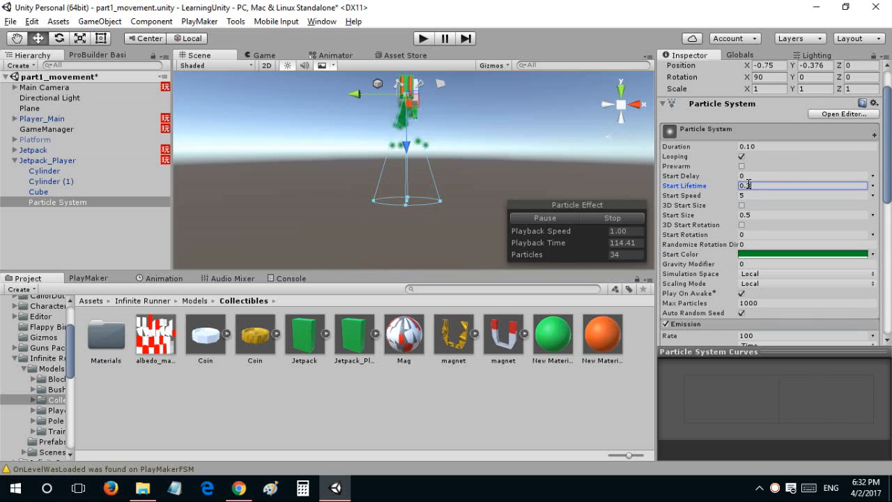
# Enable Color over Lifetime and fade its gradient out by setting the end marker's Alpha to 0.
pyautogui.scroll(-10, 725, 203)
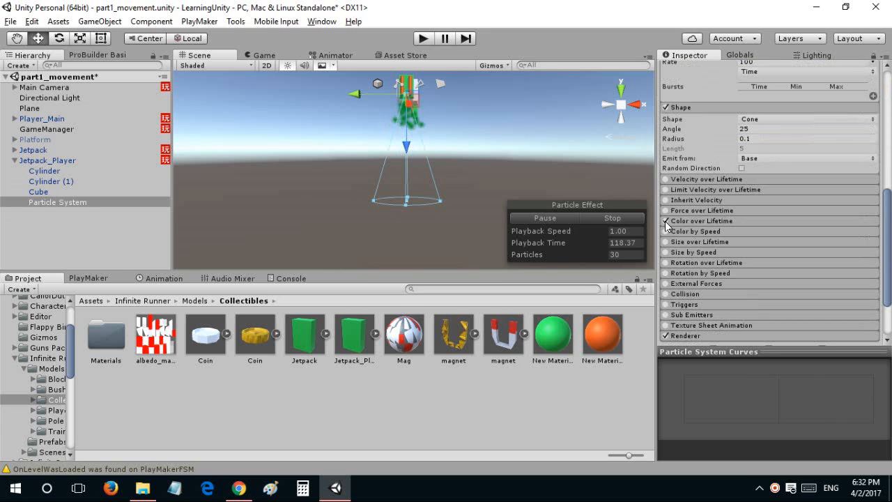
pyautogui.click(664, 221)
pyautogui.click(856, 234)
pyautogui.click(792, 237)
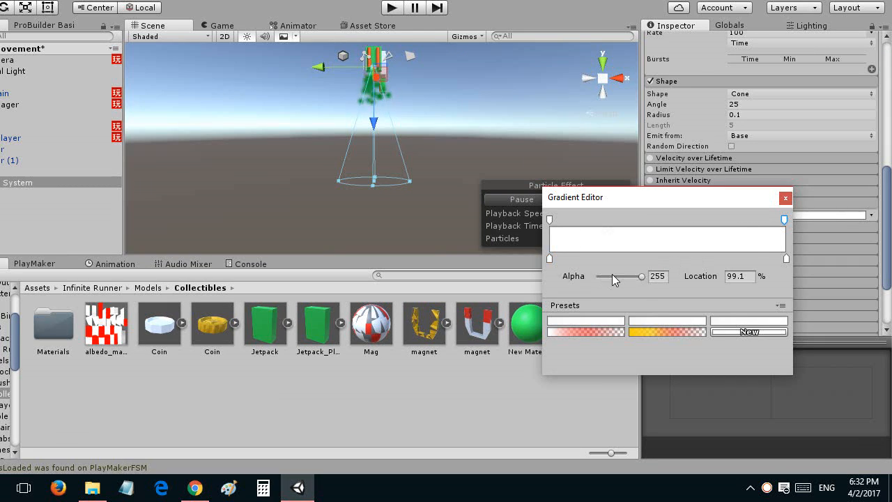
pyautogui.moveTo(614, 279); pyautogui.dragTo(593, 276)
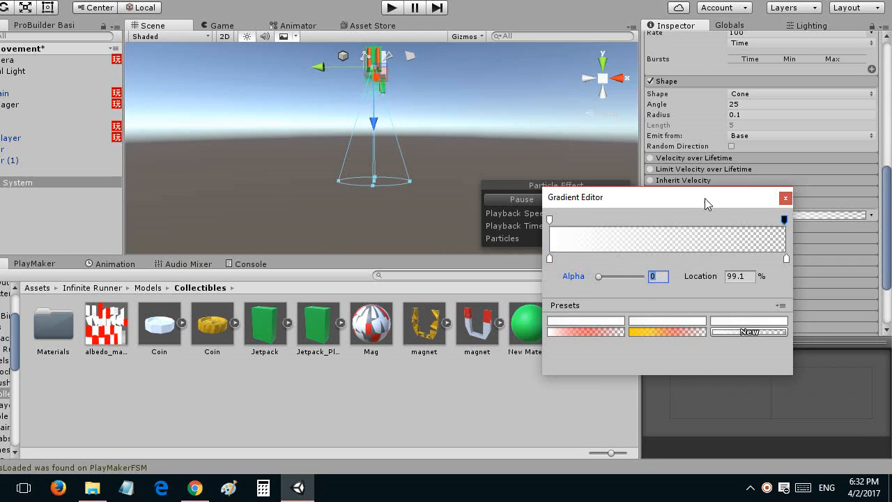
pyautogui.click(785, 198)
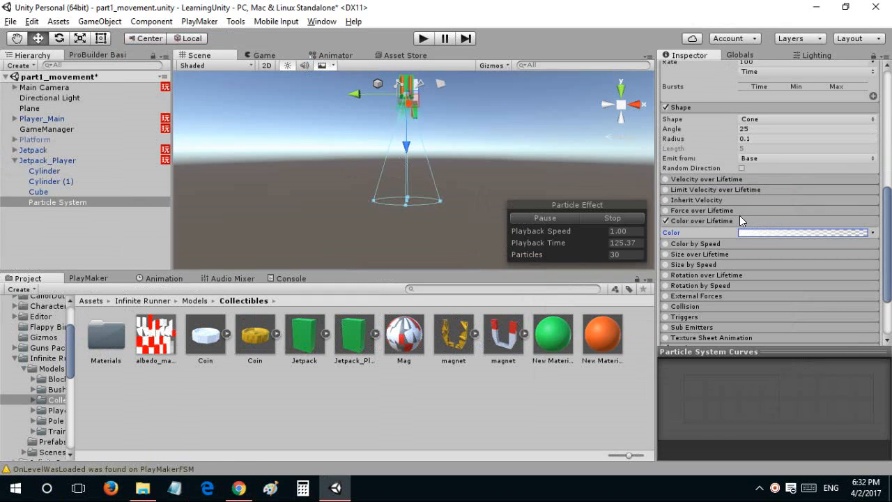
# Brighten the Particle System's Start Color to a vivid green and switch the transform handle orientation to Global.
pyautogui.keyDown('alt'); pyautogui.moveTo(487, 171); pyautogui.dragTo(501, 125); pyautogui.keyUp('alt')
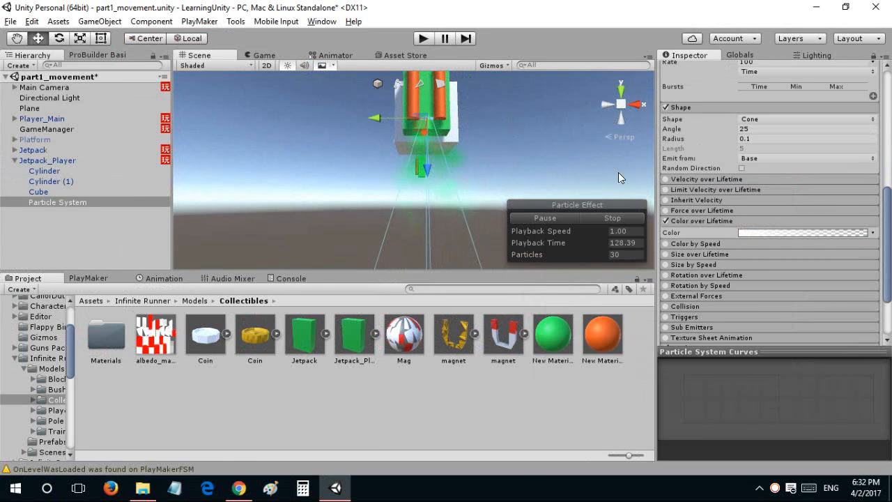
pyautogui.scroll(10, 738, 202)
pyautogui.scroll(-2, 751, 243)
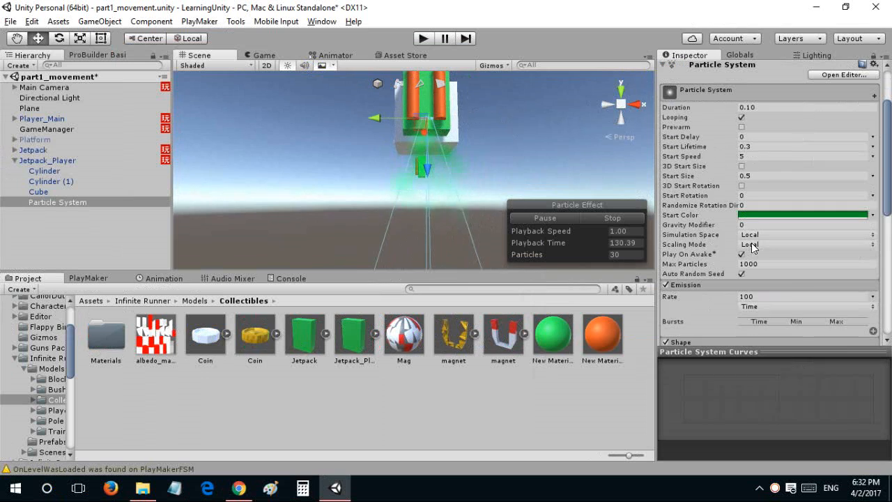
pyautogui.click(755, 212)
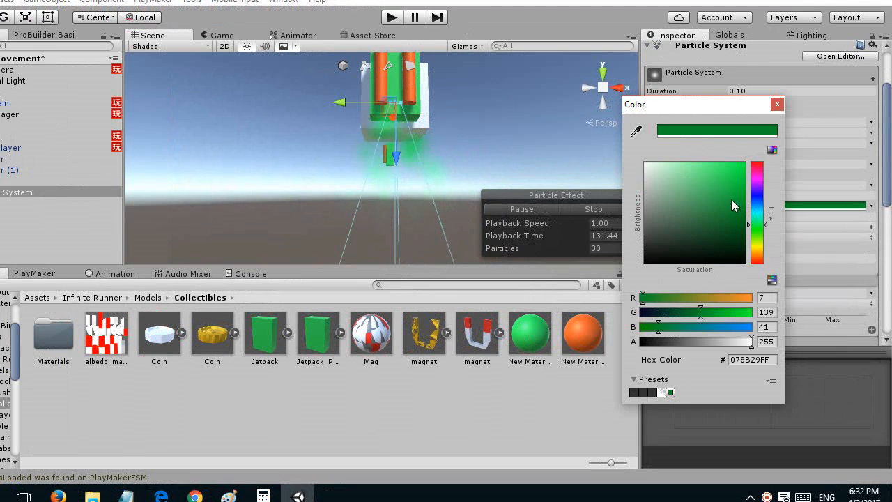
pyautogui.moveTo(731, 200); pyautogui.dragTo(759, 162)
pyautogui.press('Return')
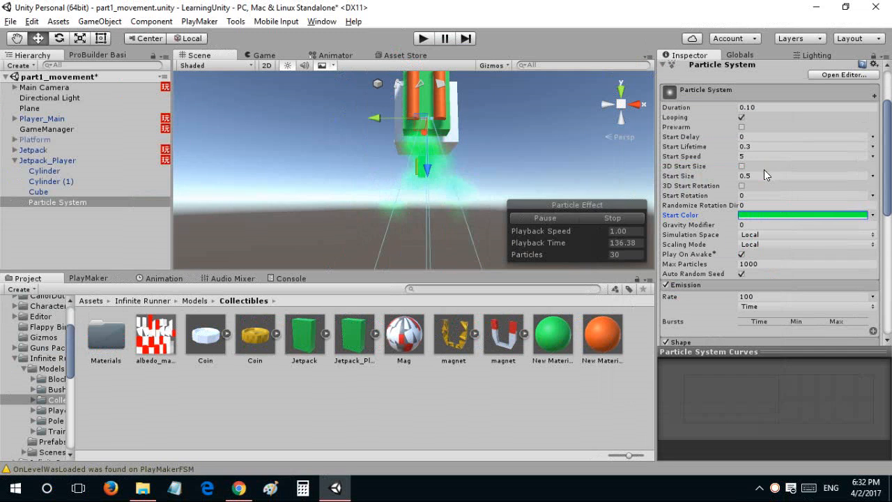
pyautogui.moveTo(430, 128); pyautogui.dragTo(417, 188, button='right')
pyautogui.press('x')
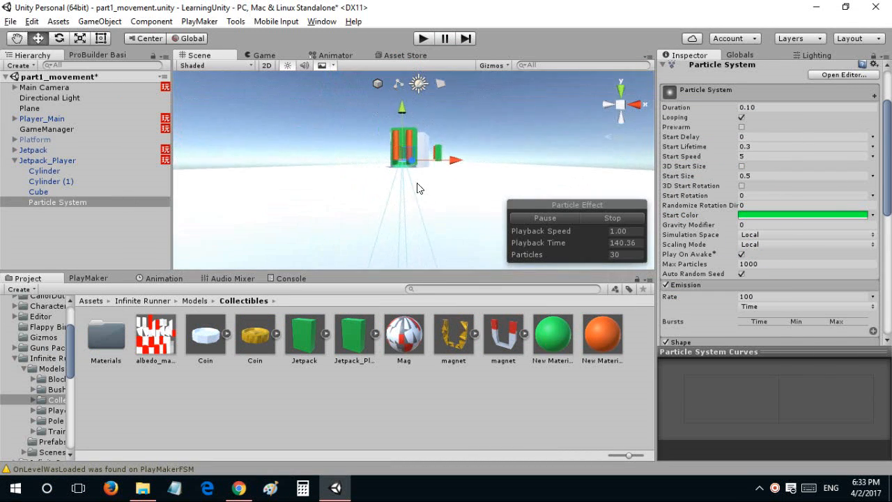
# Try to rename the Particle System object under Jetpack_Player as Emission.
pyautogui.click(44, 202)
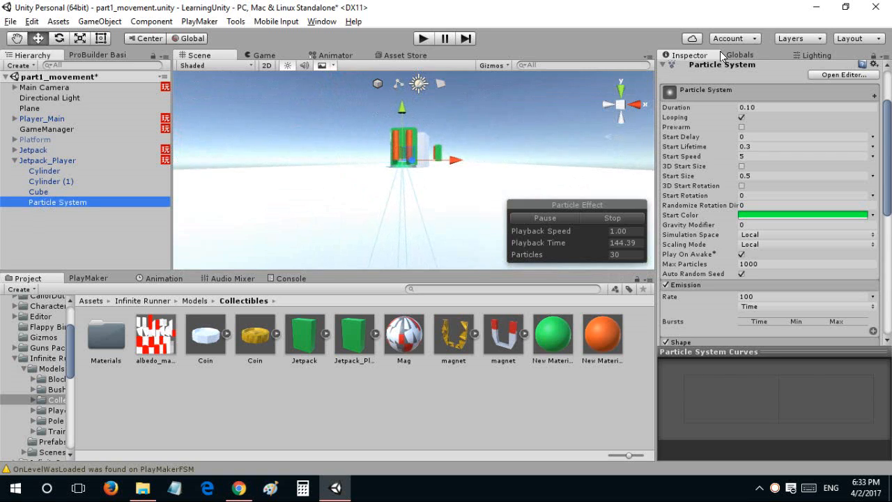
pyautogui.scroll(3, 707, 118)
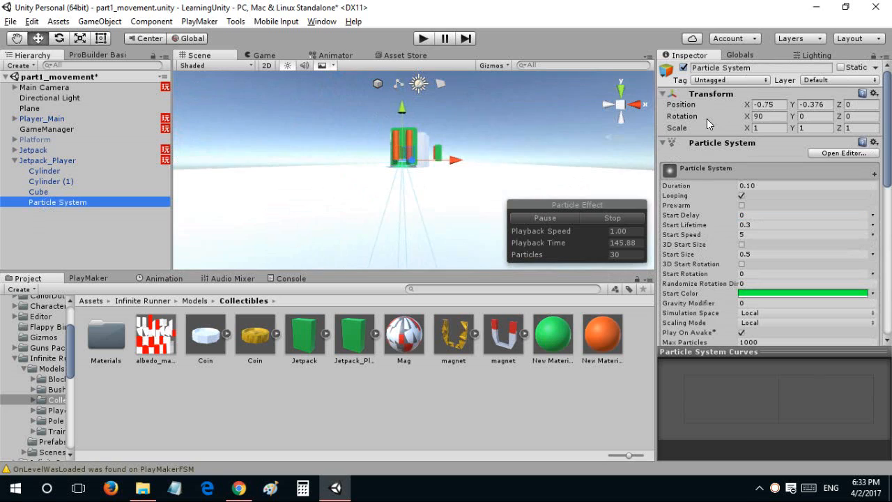
pyautogui.click(708, 68)
pyautogui.moveTo(747, 69); pyautogui.dragTo(613, 70)
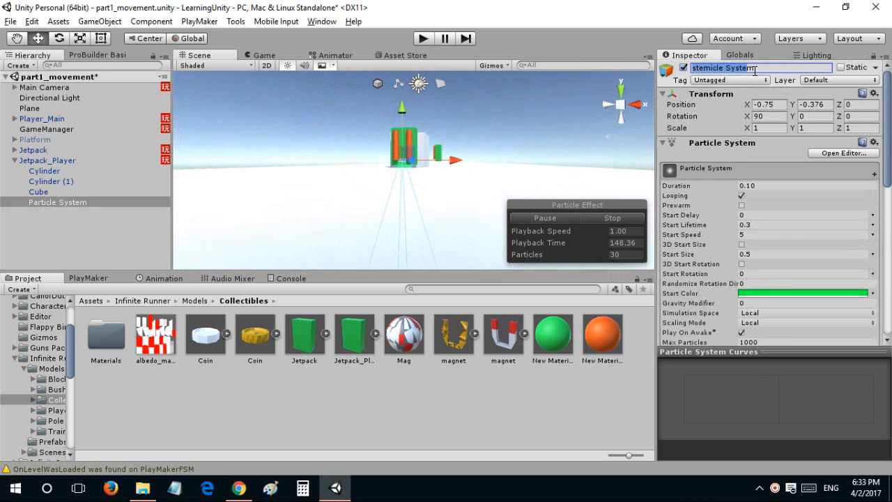
pyautogui.moveTo(754, 70); pyautogui.dragTo(596, 73)
pyautogui.write('Emis')
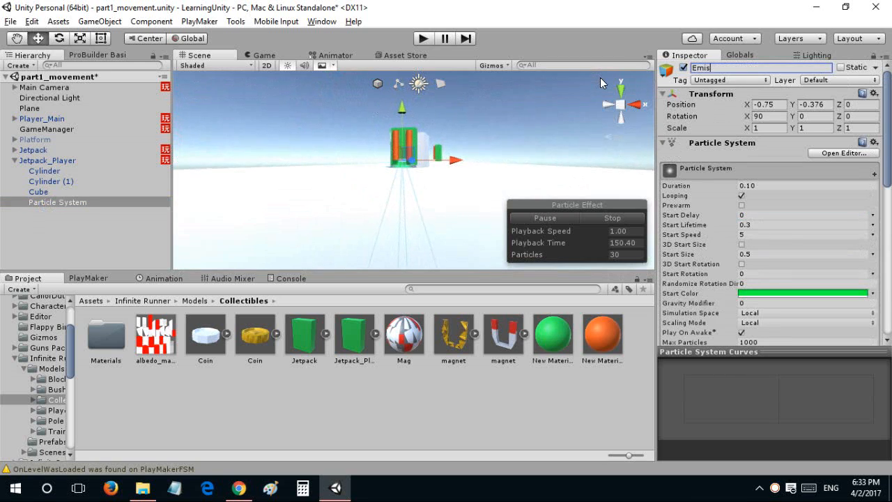
pyautogui.write('sion')
pyautogui.click(146, 217)
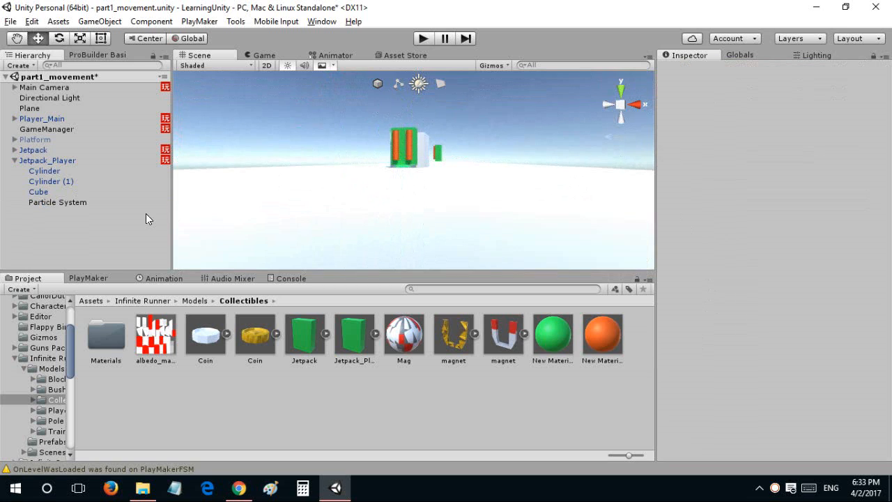
# Name Jetpack_Player's Particle System child Emission and commit the name.
pyautogui.click(143, 203)
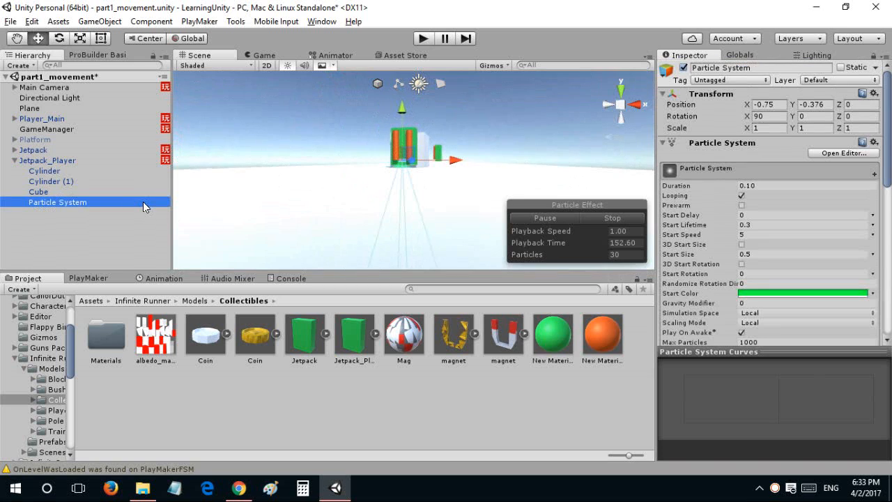
pyautogui.click(778, 70)
pyautogui.write('Emission')
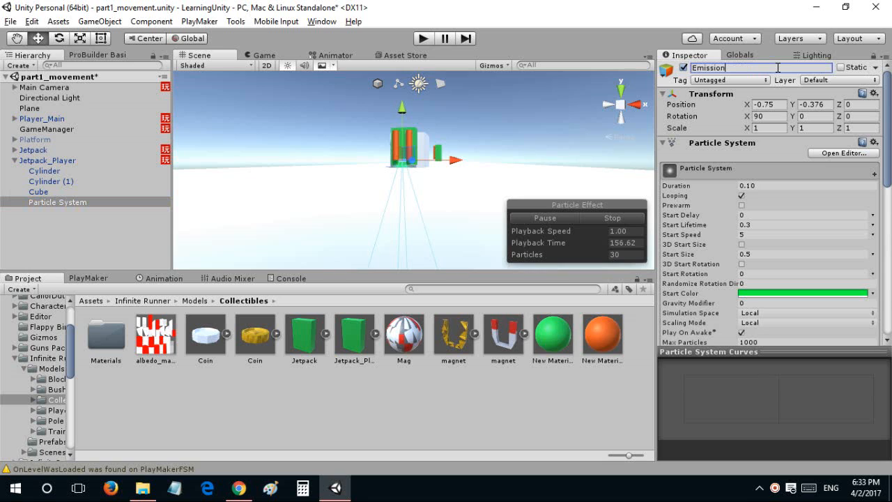
pyautogui.press('Return')
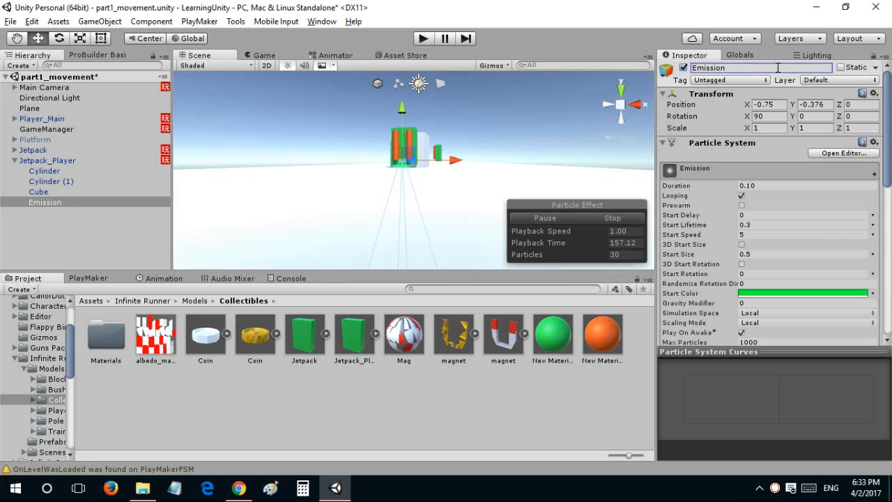
# Apply the changes on the Jetpack_Player instance to its prefab.
pyautogui.keyDown('ctrl'); pyautogui.click(137, 198); pyautogui.keyUp('ctrl')
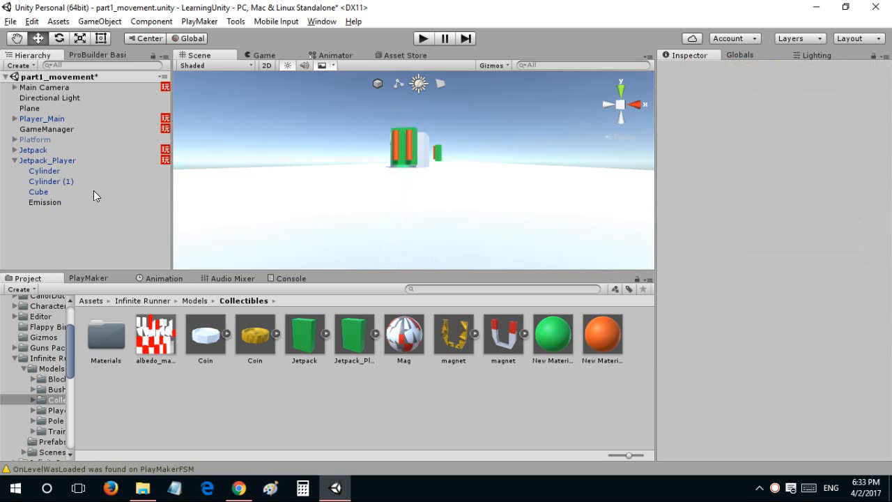
pyautogui.click(75, 161)
pyautogui.click(836, 95)
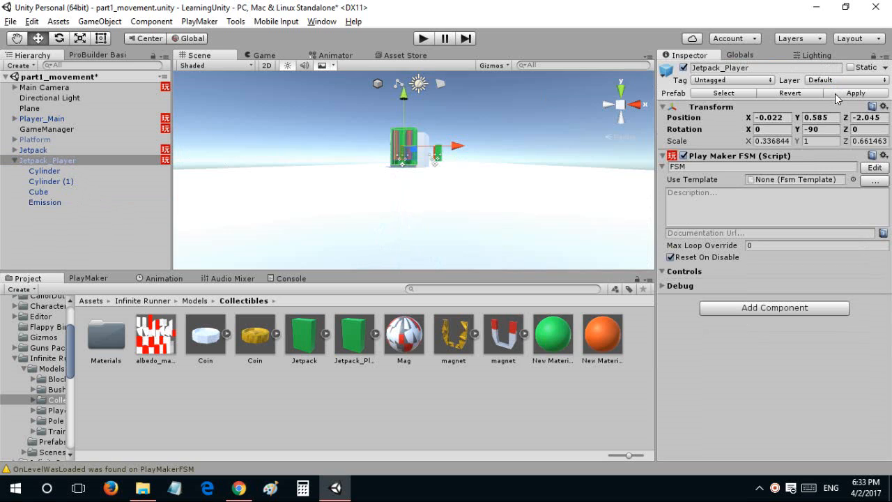
# Place a test instance of the Jetpack_Player prefab in the scene, check its Emission child, and delete the instance.
pyautogui.click(358, 339)
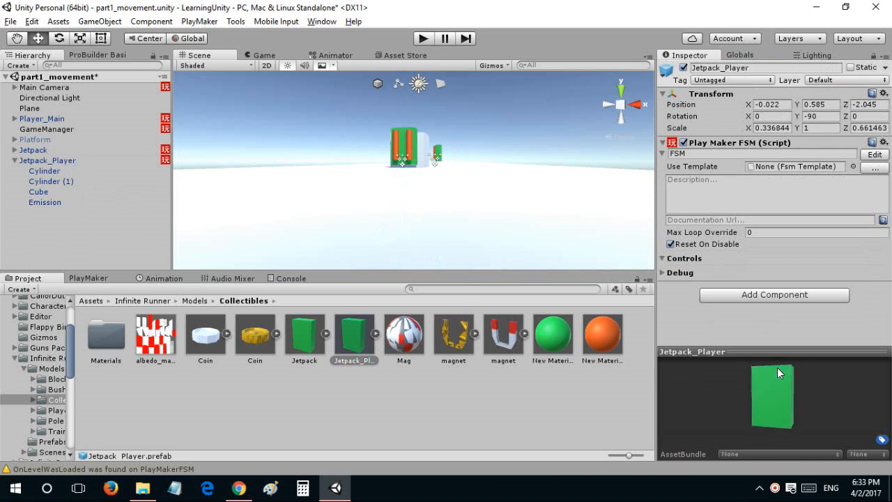
pyautogui.moveTo(777, 367); pyautogui.dragTo(740, 389)
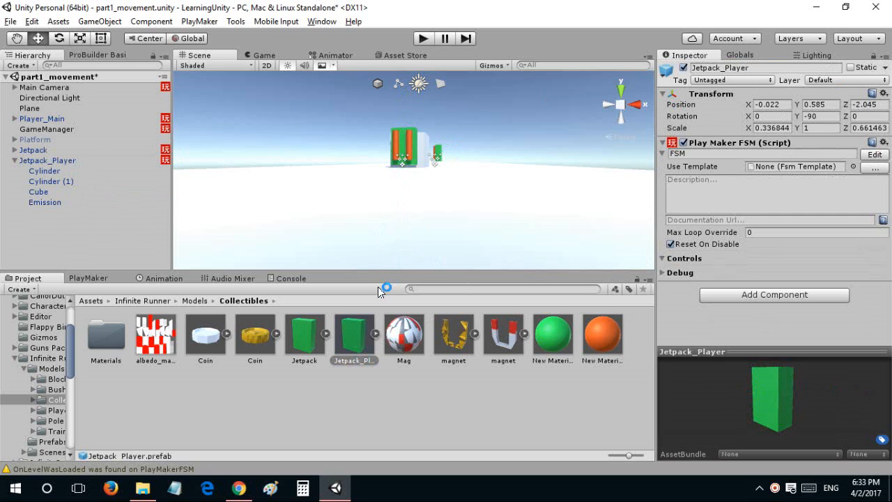
pyautogui.moveTo(359, 335); pyautogui.dragTo(525, 92)
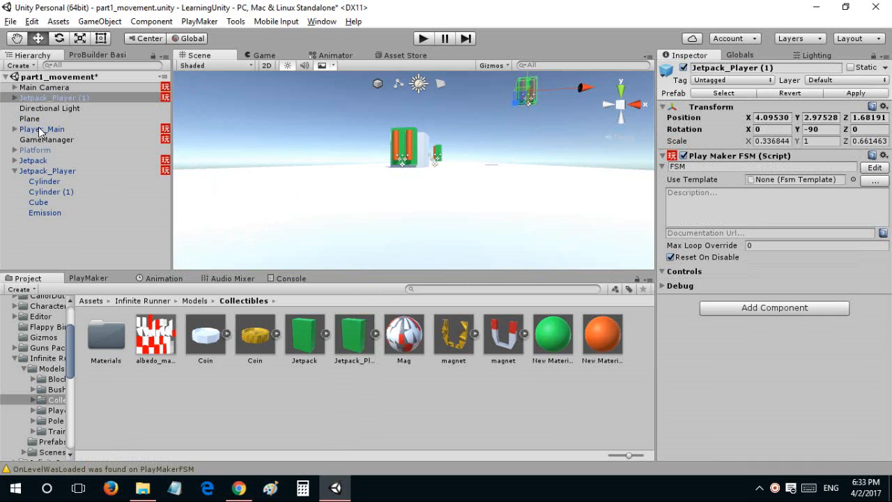
pyautogui.click(14, 98)
pyautogui.click(44, 140)
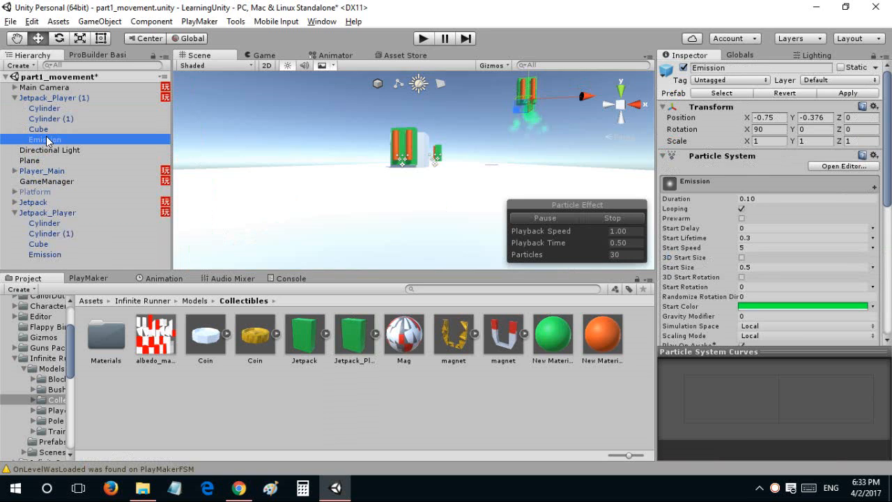
pyautogui.click(40, 98)
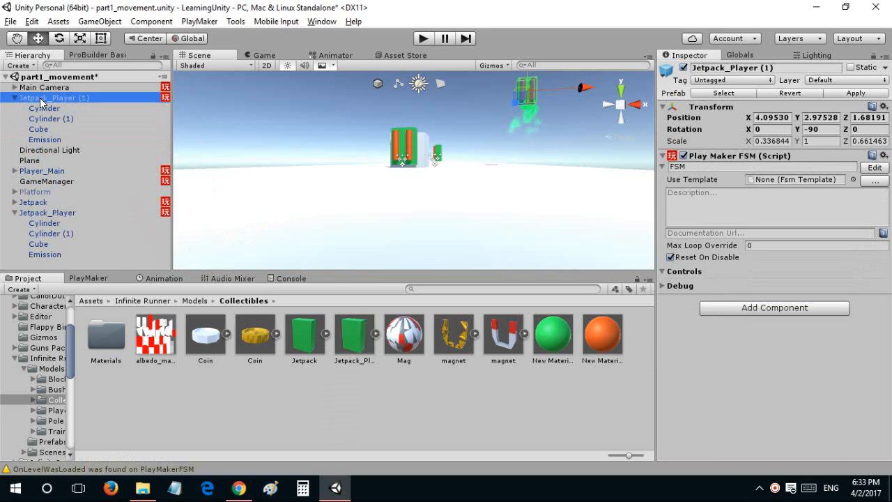
pyautogui.press('Delete')
# Make Jetpack_Player a child of Player_Main.
pyautogui.click(29, 159)
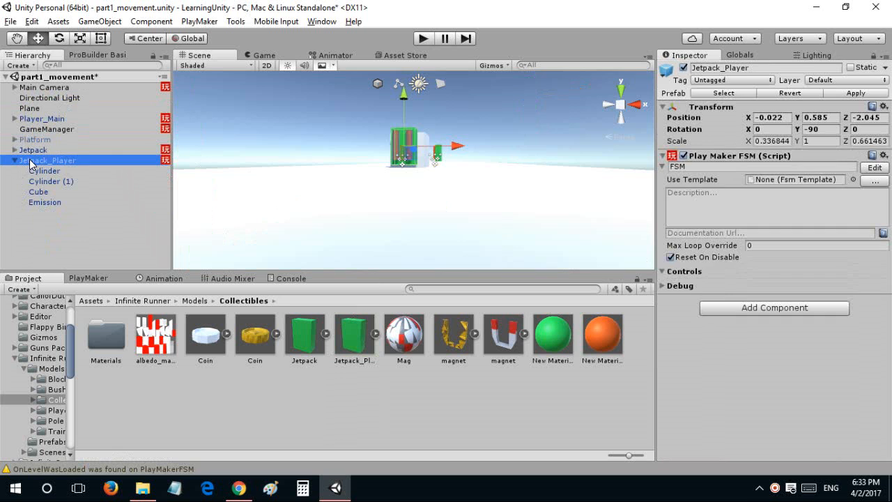
pyautogui.keyDown('alt'); pyautogui.moveTo(533, 117); pyautogui.dragTo(274, 150); pyautogui.keyUp('alt')
pyautogui.scroll(5, 274, 150)
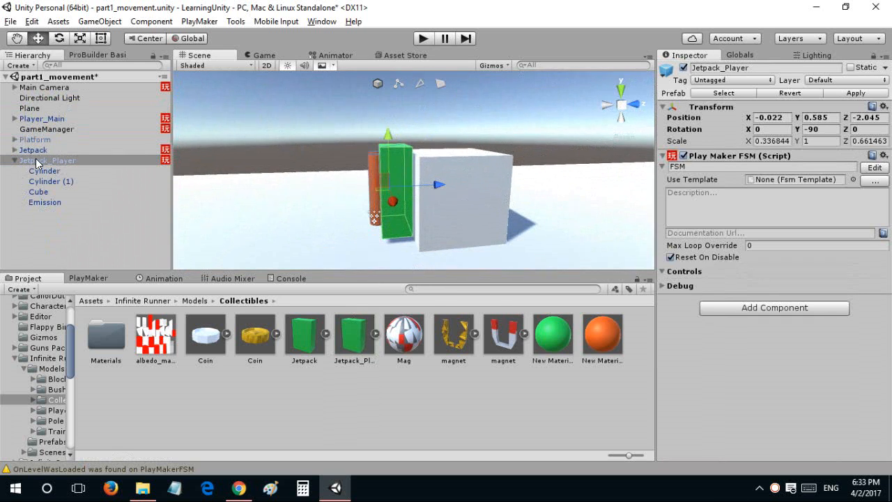
pyautogui.moveTo(36, 159); pyautogui.dragTo(35, 120)
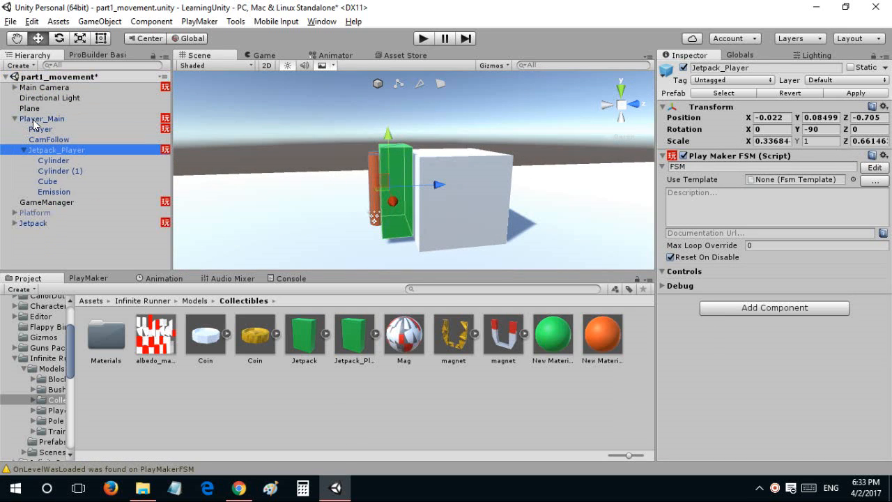
pyautogui.click(24, 150)
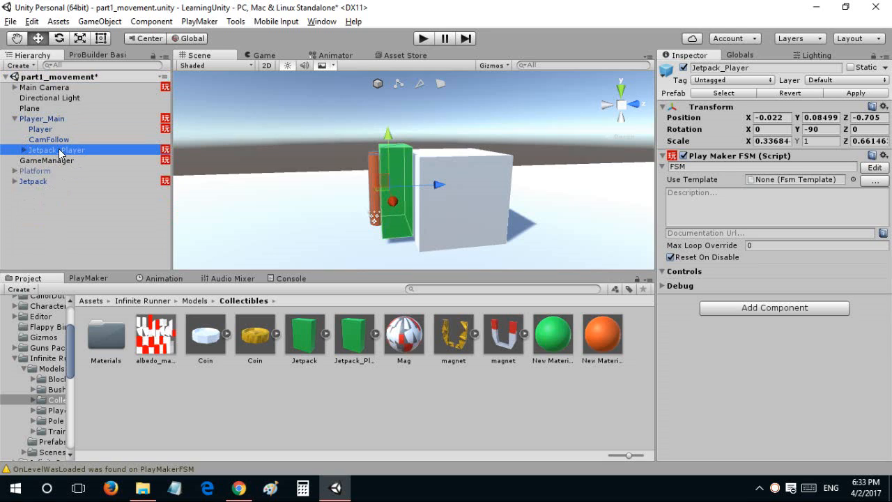
pyautogui.click(24, 150)
# Remove the rotating FSM from the Jetpack_Player prefab and apply the instance under Player_Main to the prefab.
pyautogui.click(88, 278)
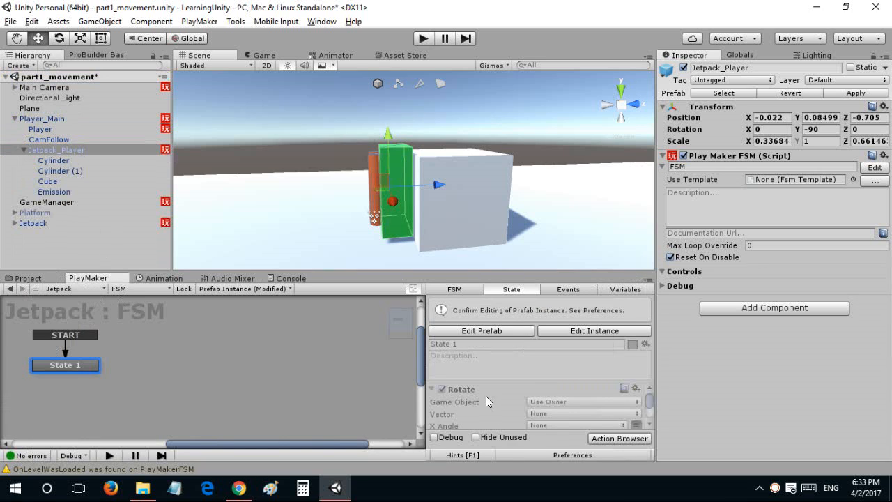
pyautogui.click(481, 333)
pyautogui.rightClick(216, 377)
pyautogui.click(227, 373)
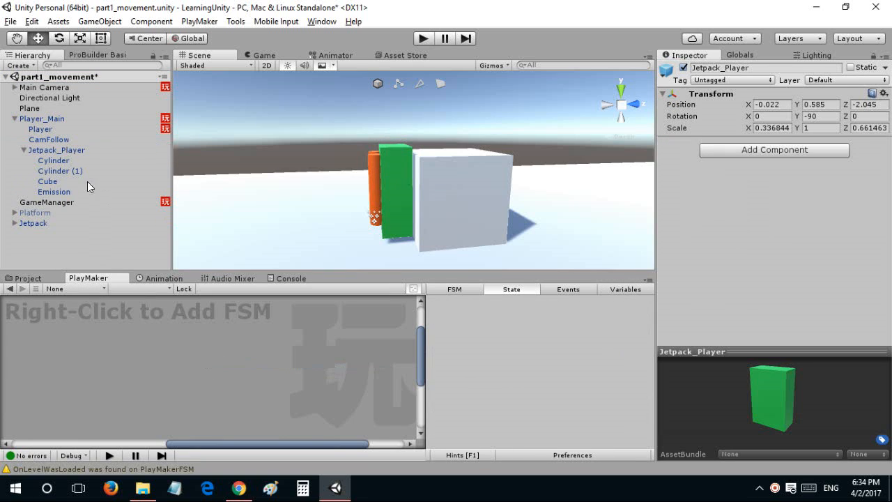
pyautogui.click(51, 150)
pyautogui.click(853, 91)
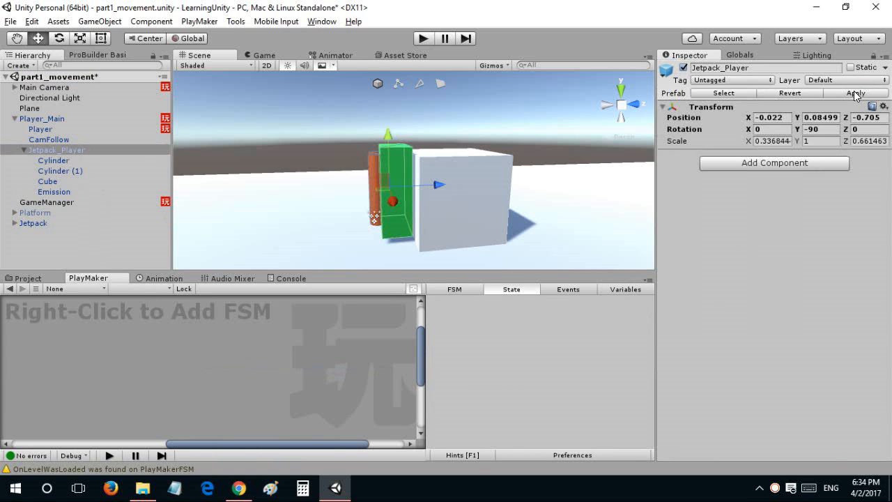
# Create an empty object at Jetpack_Player's location, parent it directly to Player_Main, and name it JetPack_Pos.
pyautogui.rightClick(93, 148)
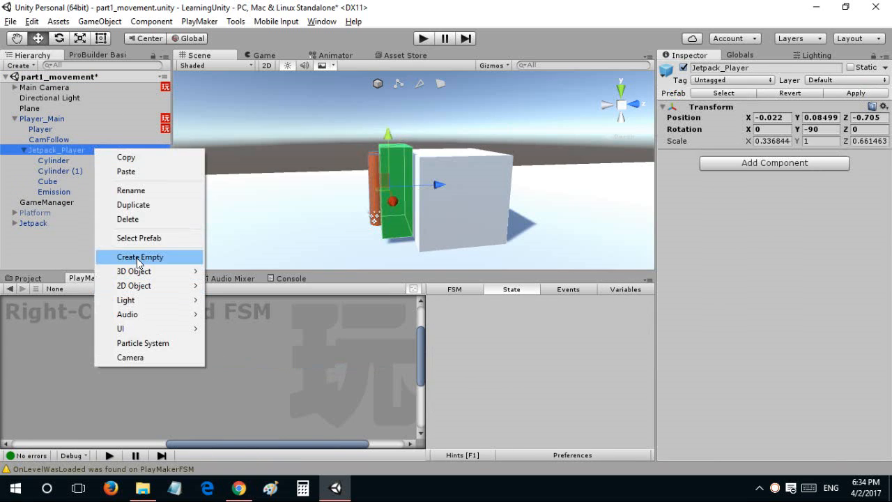
pyautogui.click(137, 258)
pyautogui.moveTo(73, 204); pyautogui.dragTo(54, 116)
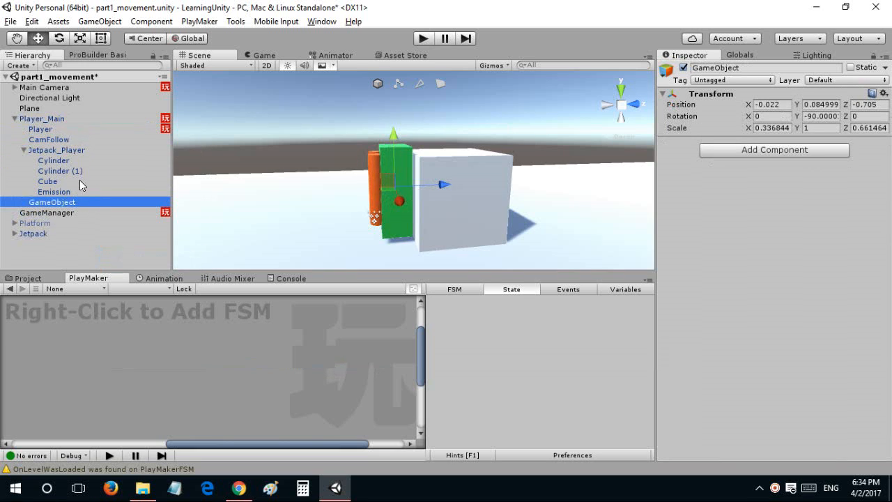
pyautogui.press('F2')
pyautogui.write('Jet')
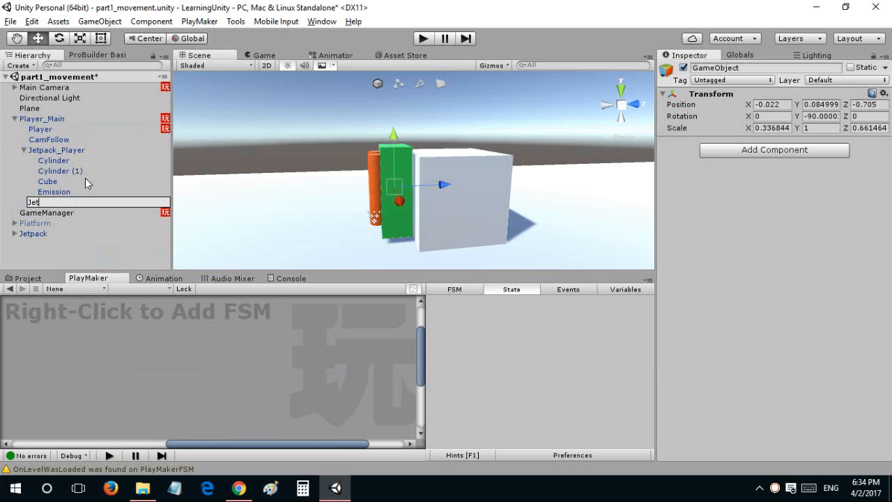
pyautogui.write('Pack_Pos')
pyautogui.press('Return')
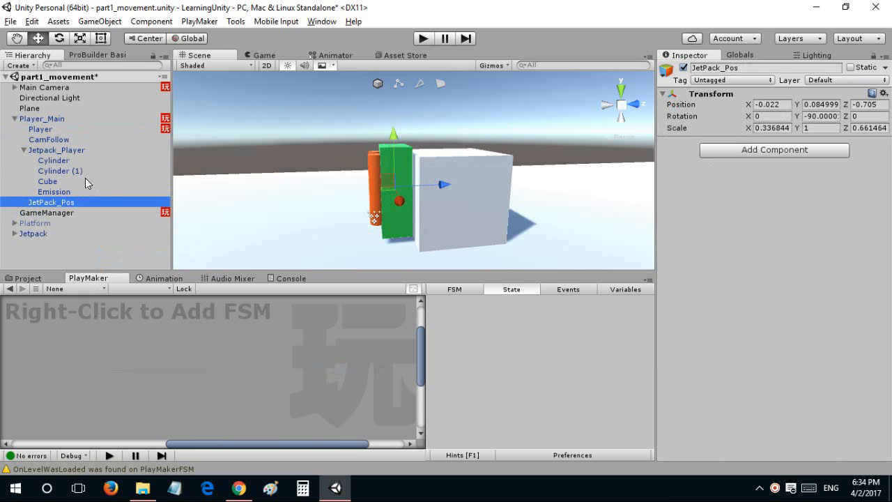
# Apply Jetpack_Player to its prefab and delete its instance from Player_Main.
pyautogui.click(47, 151)
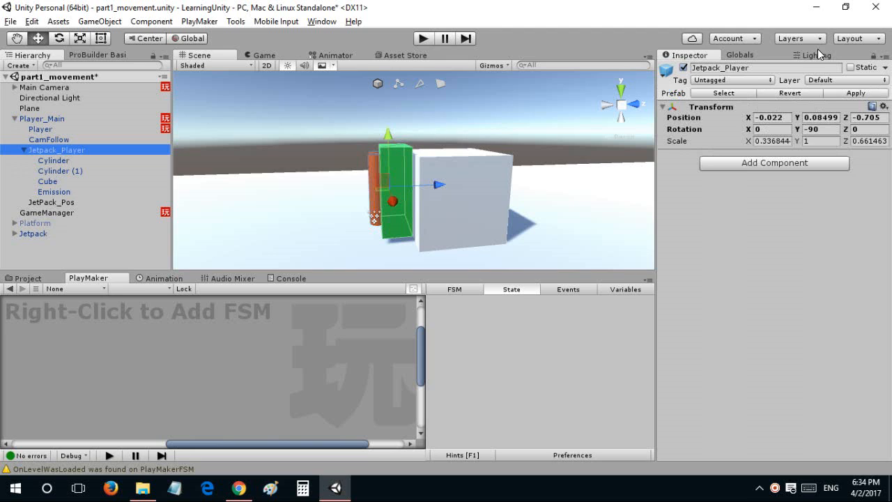
pyautogui.click(830, 92)
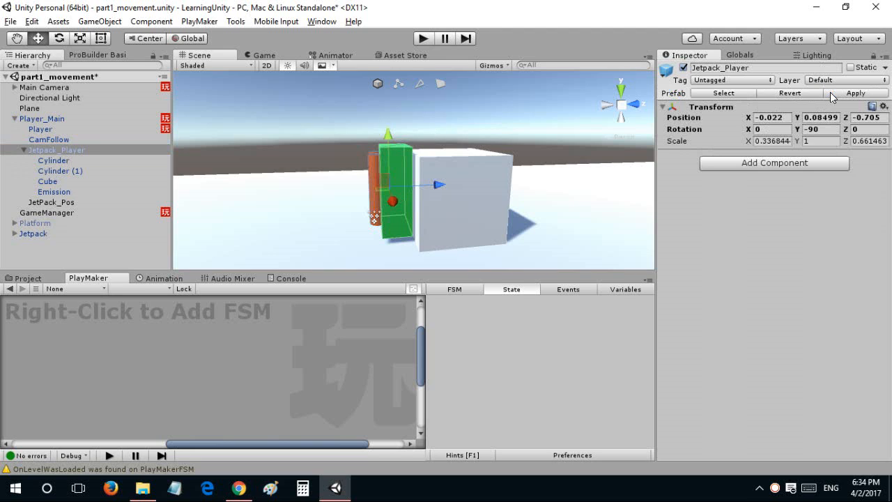
pyautogui.click(50, 151)
pyautogui.press('Delete')
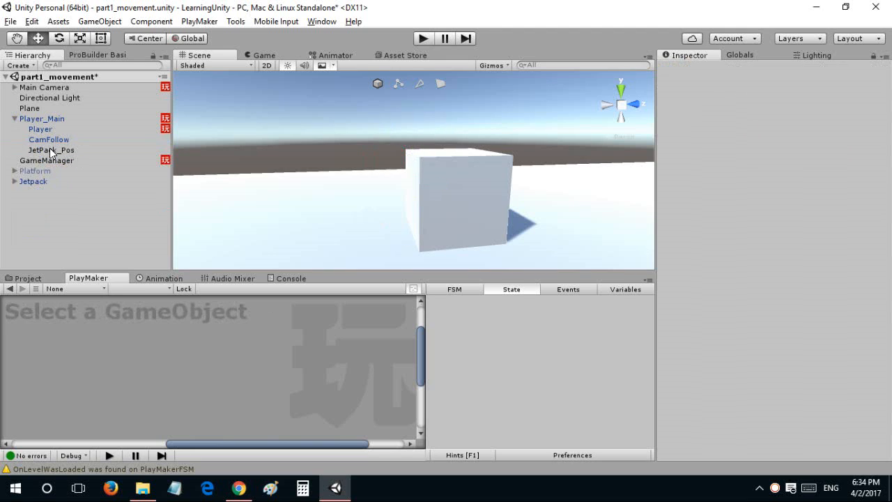
# Apply Player_Main, with its new JetPack_Pos child, to the Player_Main prefab.
pyautogui.click(49, 149)
pyautogui.click(48, 118)
pyautogui.click(834, 95)
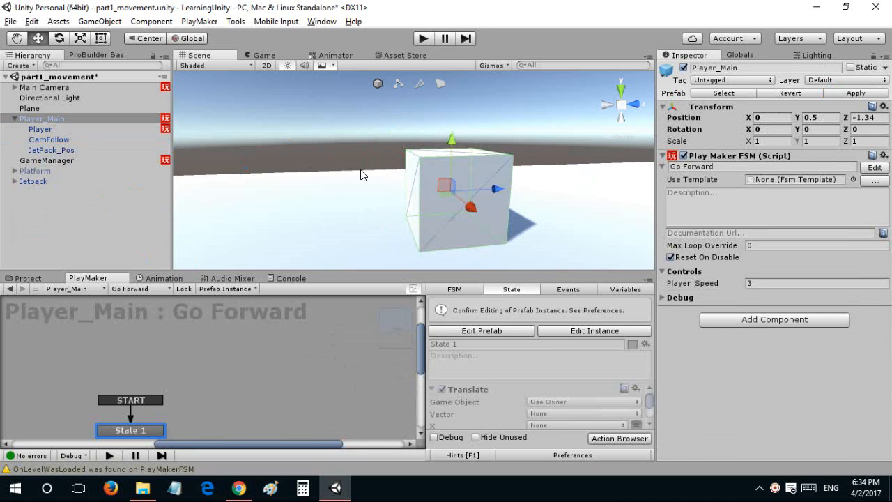
# Examine Player_Main, its JetPack_Pos child and the Jetpack collectible in the scene.
pyautogui.moveTo(361, 175); pyautogui.dragTo(465, 179, button='right')
pyautogui.press('w')
pyautogui.press('s')
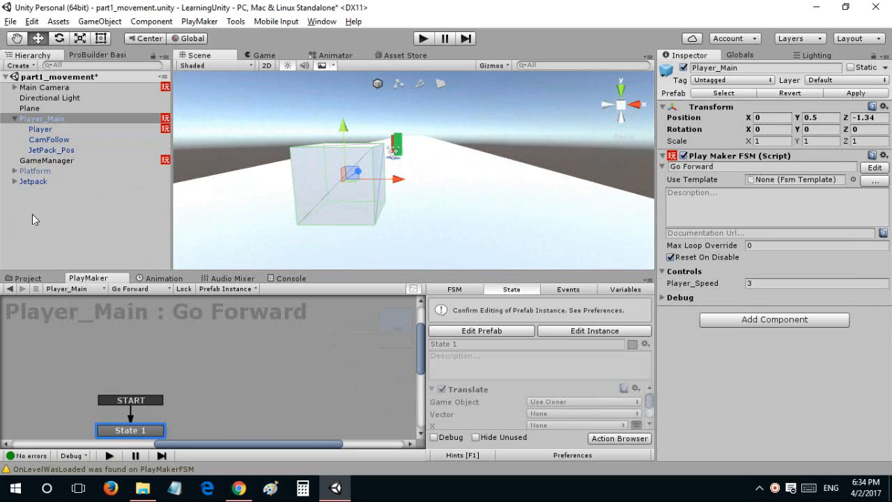
pyautogui.click(26, 181)
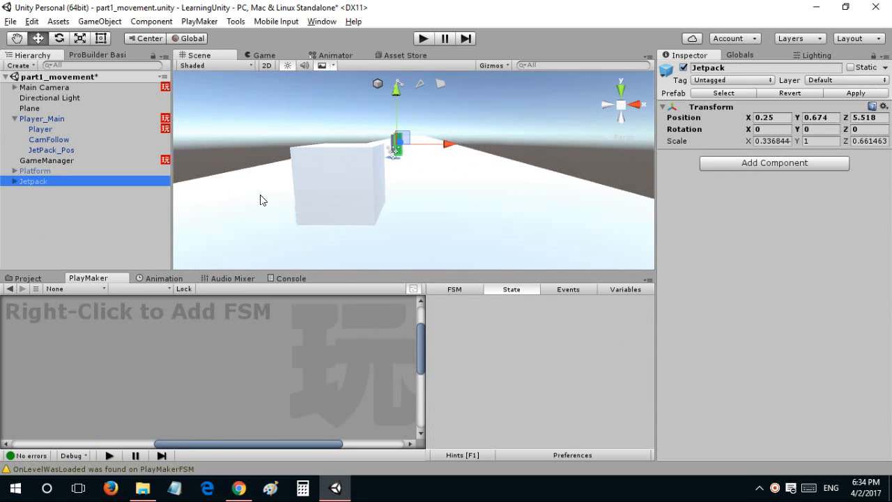
pyautogui.click(343, 186)
pyautogui.moveTo(343, 186); pyautogui.dragTo(56, 163, button='right')
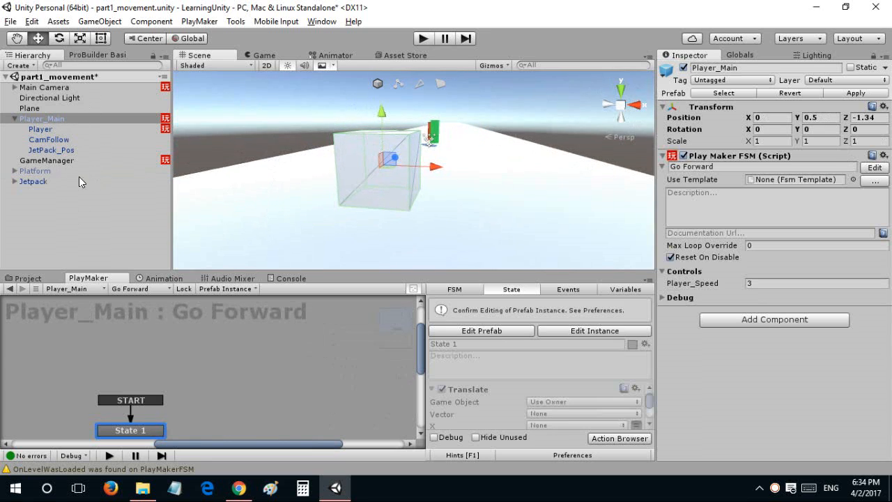
pyautogui.click(79, 180)
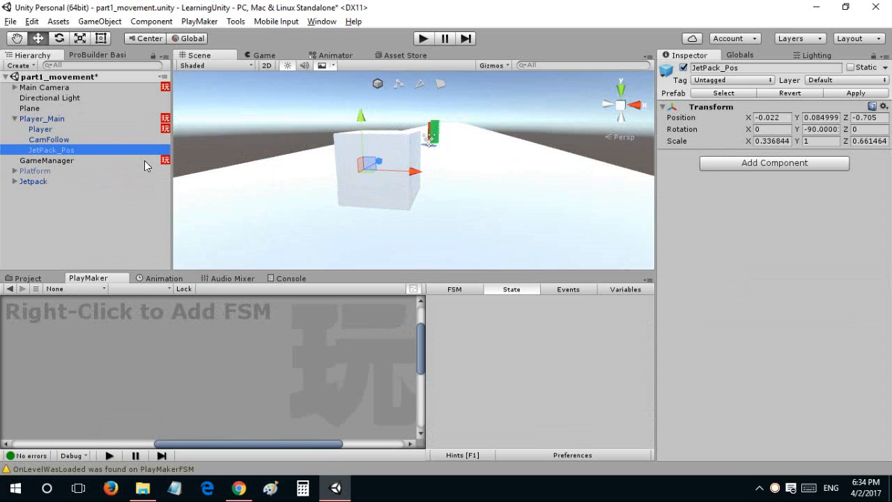
pyautogui.click(69, 119)
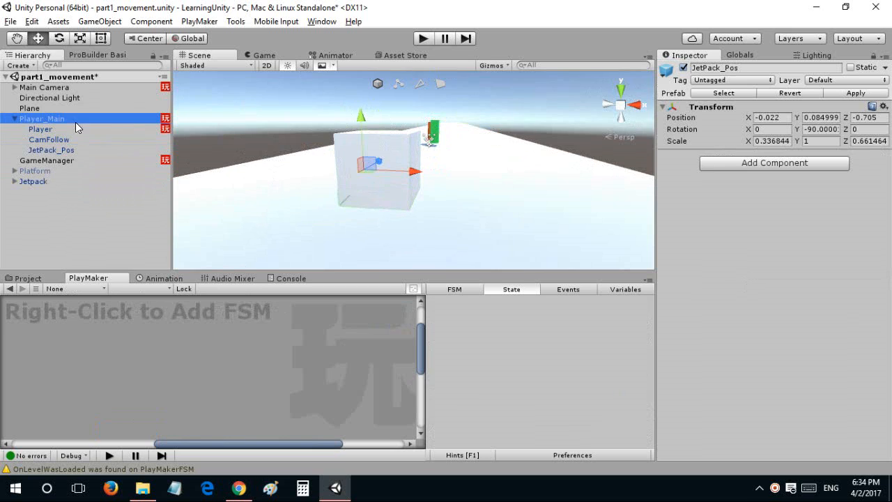
pyautogui.click(69, 181)
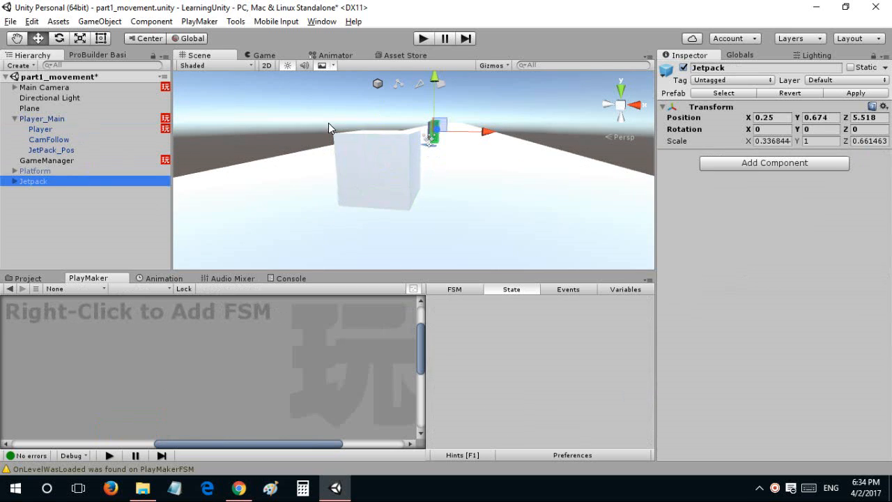
pyautogui.rightClick(111, 322)
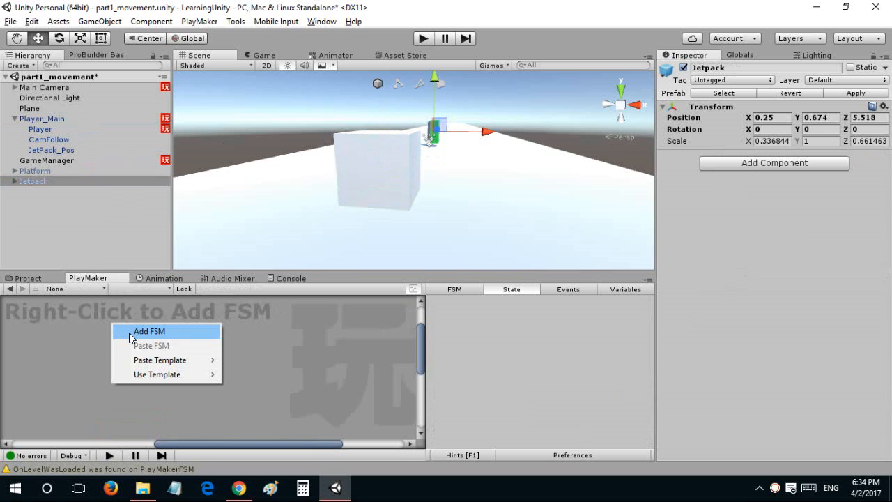
pyautogui.click(708, 163)
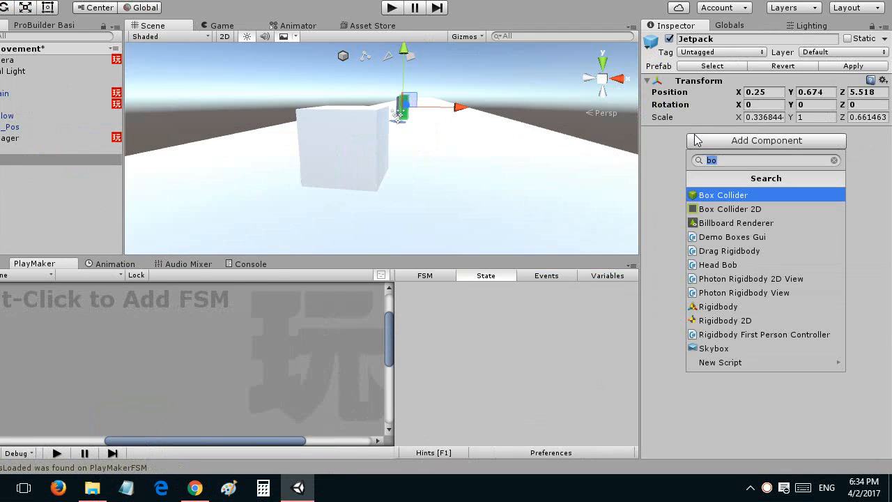
pyautogui.press('Escape')
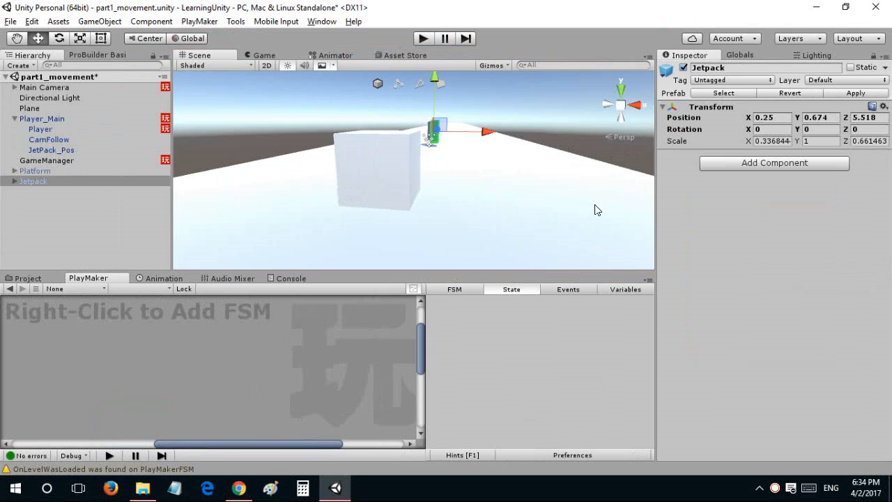
# Add a new FSM to the Cube child of Jetpack.
pyautogui.click(14, 181)
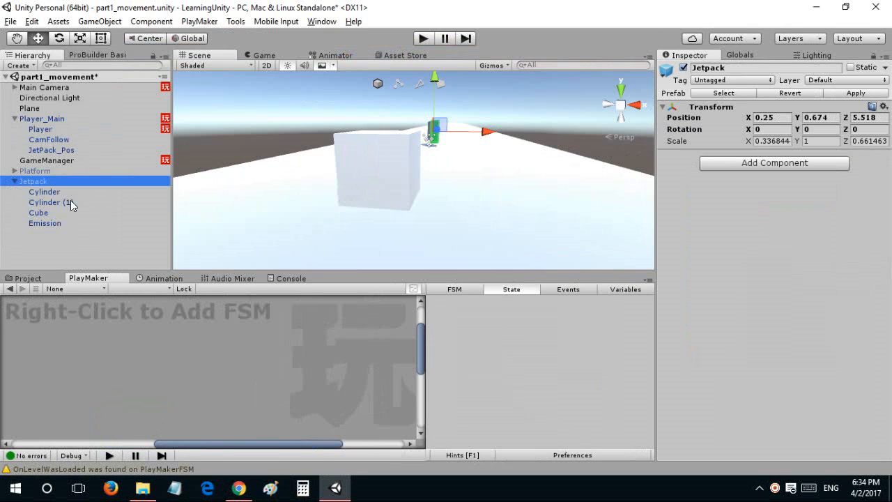
pyautogui.click(65, 193)
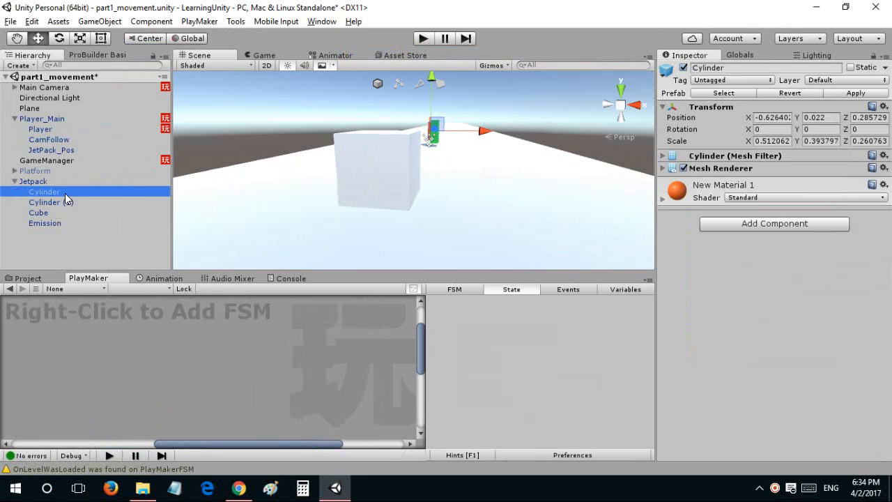
pyautogui.click(55, 210)
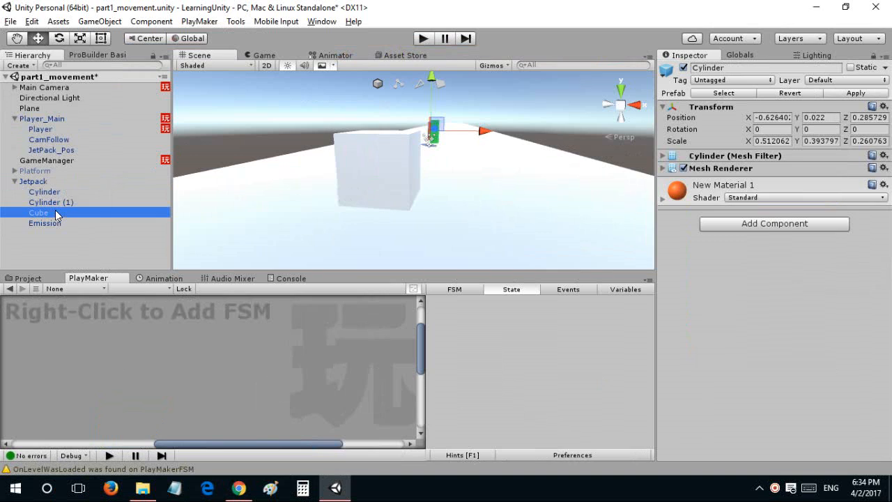
pyautogui.rightClick(160, 309)
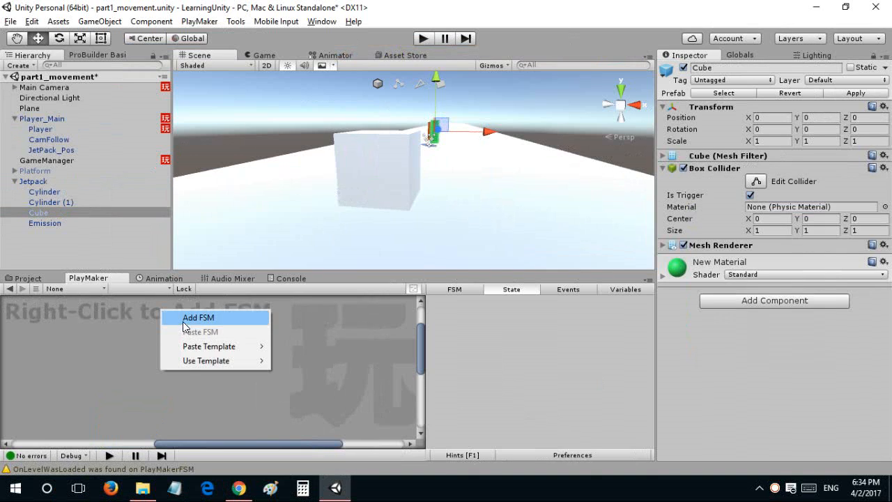
pyautogui.click(188, 319)
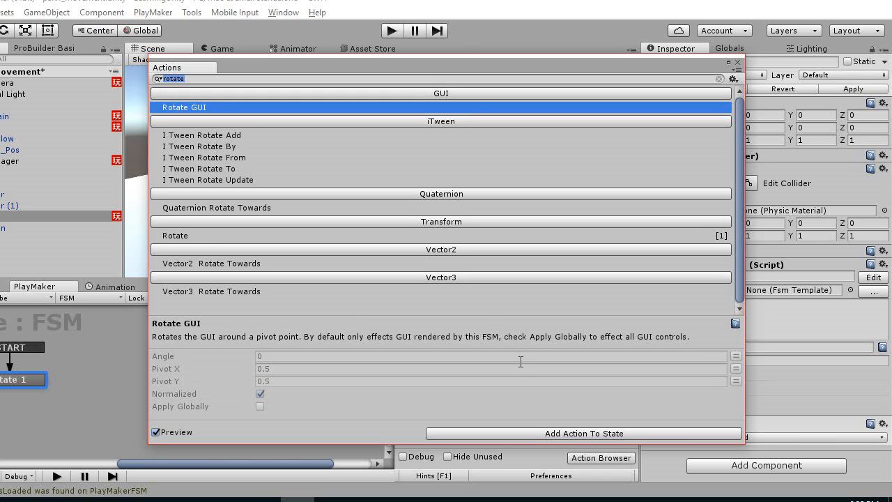
# Add a Trigger Event action to State 1 of the Cube FSM and set its Collide Tag to Player.
pyautogui.write('trigger e')
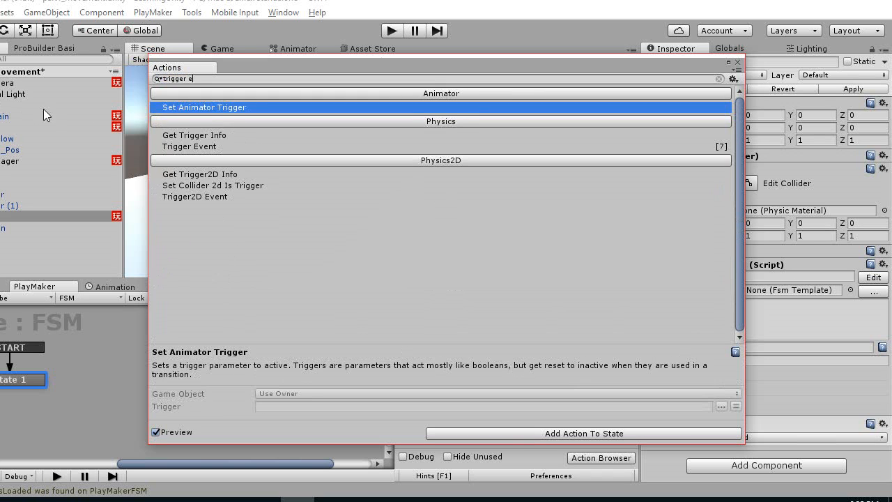
pyautogui.write('ve')
pyautogui.doubleClick(158, 110)
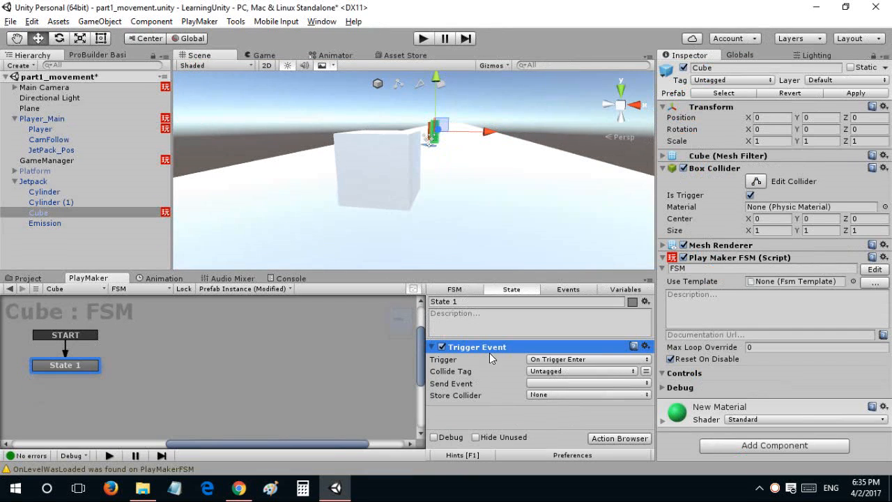
pyautogui.click(529, 370)
pyautogui.click(551, 293)
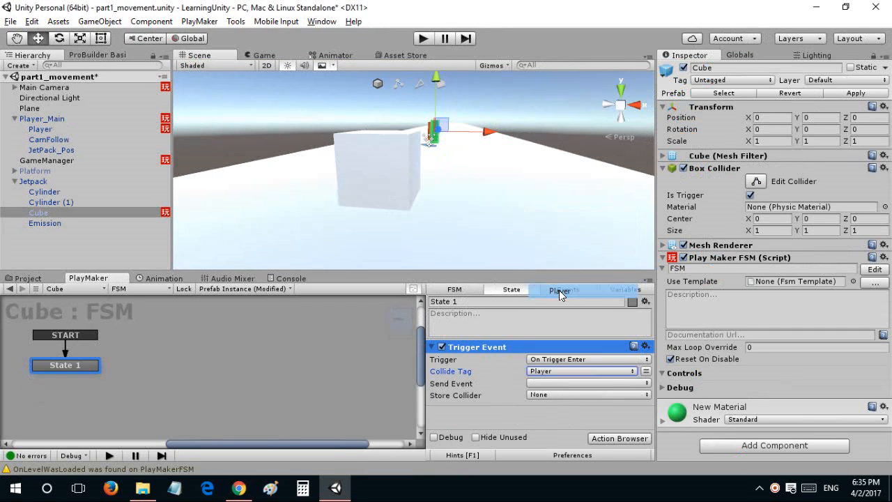
# Link State 1 to a new State 2 with a FINISHED transition, and make the Trigger Event send FINISHED.
pyautogui.keyDown('ctrl'); pyautogui.click(90, 366); pyautogui.keyUp('ctrl')
pyautogui.moveTo(92, 373); pyautogui.dragTo(251, 363)
pyautogui.click(132, 356)
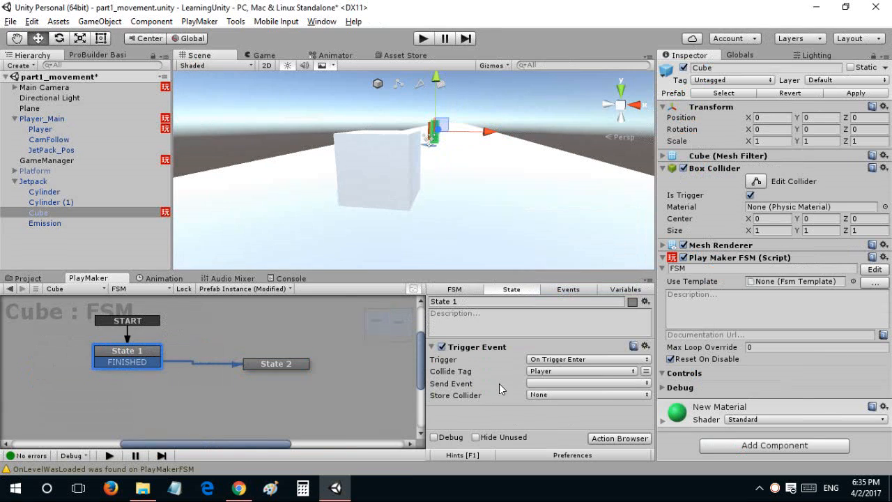
pyautogui.click(533, 385)
pyautogui.click(562, 311)
pyautogui.moveTo(278, 368); pyautogui.dragTo(266, 379)
# Search the actions for activate, spawn and create, and add a Create Object action to State 2.
pyautogui.doubleClick(504, 369)
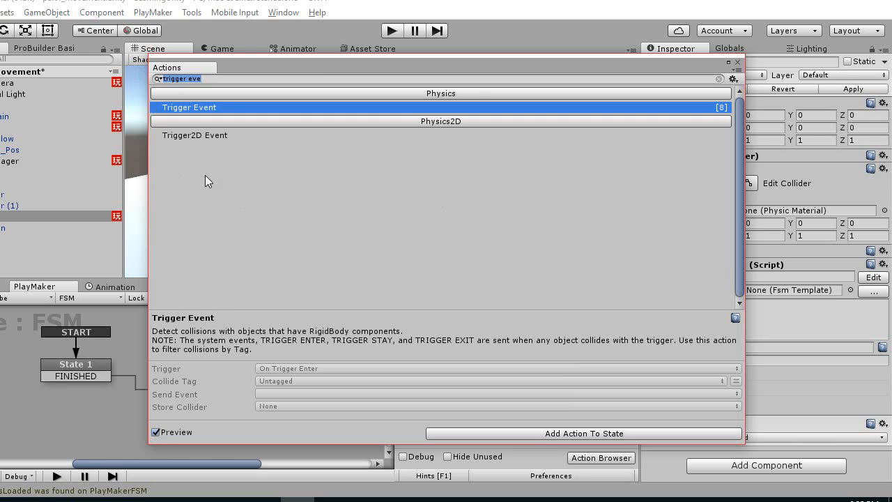
pyautogui.write('activate')
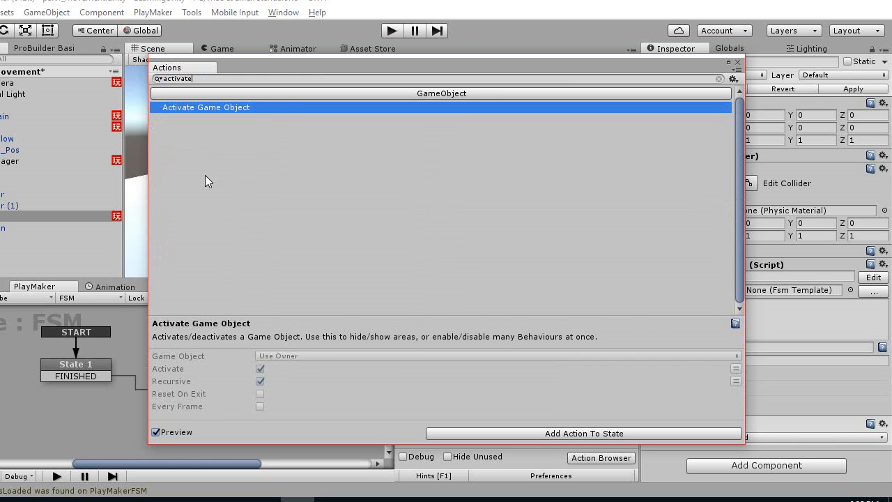
pyautogui.press('BackSpace')
pyautogui.press('BackSpace')
pyautogui.press('BackSpace')
pyautogui.press('BackSpace')
pyautogui.press('BackSpace')
pyautogui.press('BackSpace')
pyautogui.press('BackSpace')
pyautogui.press('BackSpace')
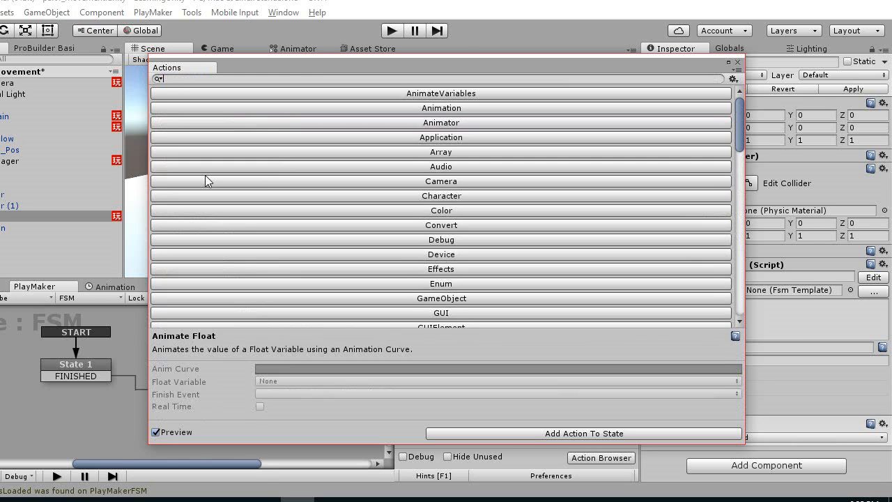
pyautogui.write('spawn')
pyautogui.press('BackSpace')
pyautogui.press('BackSpace')
pyautogui.press('BackSpace')
pyautogui.press('BackSpace')
pyautogui.press('BackSpace')
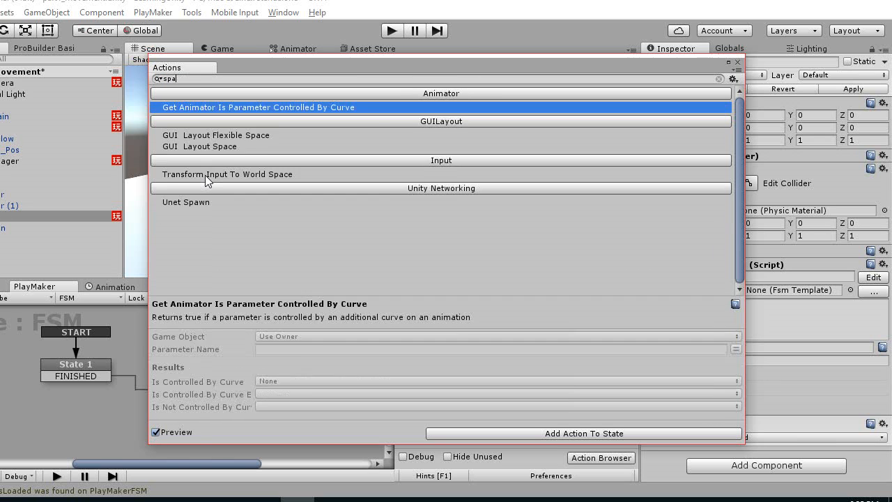
pyautogui.write('cre')
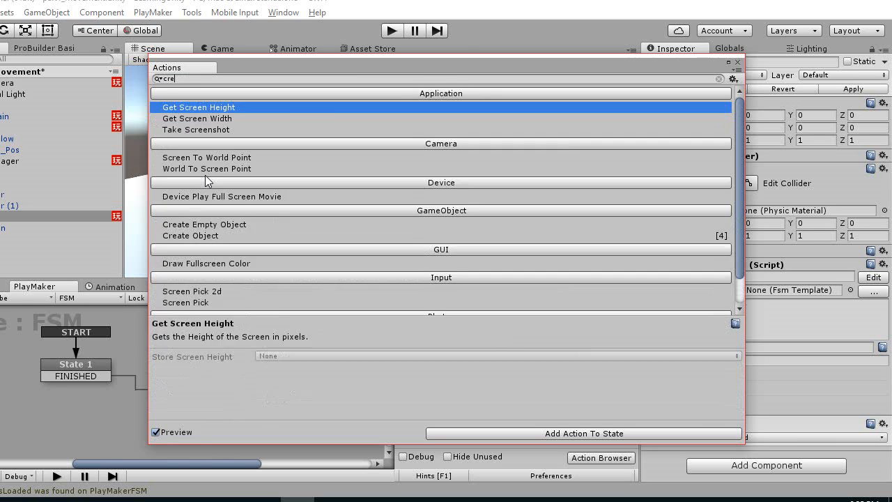
pyautogui.write('ate')
pyautogui.press('Down')
pyautogui.press('Return')
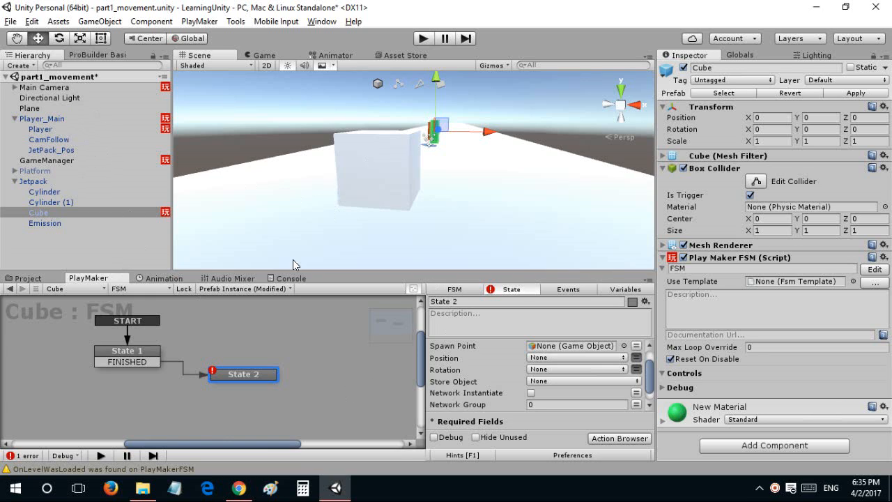
# Remove the Create Object action from State 2.
pyautogui.scroll(1, 473, 376)
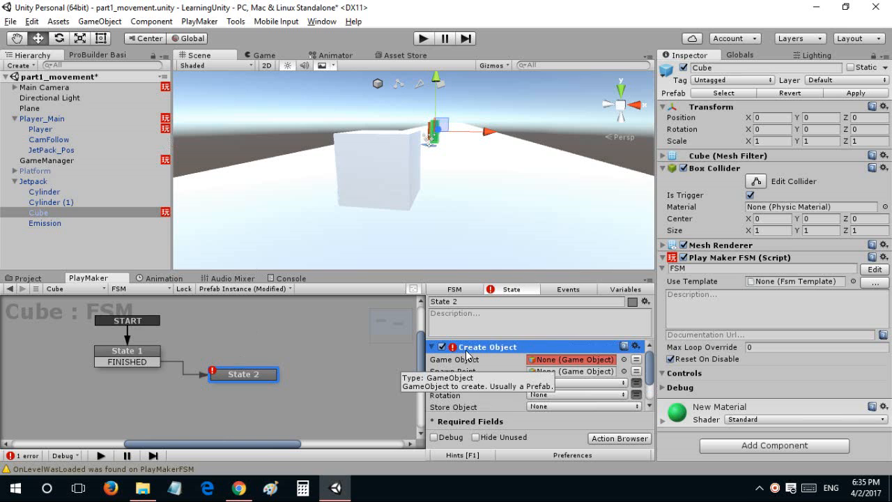
pyautogui.rightClick(467, 348)
pyautogui.click(481, 341)
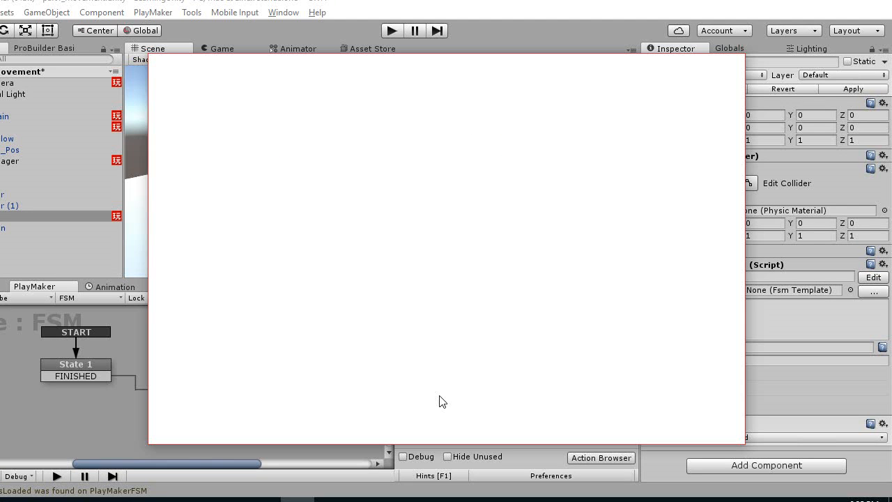
# Add a Send Event action to State 2 of the Cube FSM.
pyautogui.write('send e')
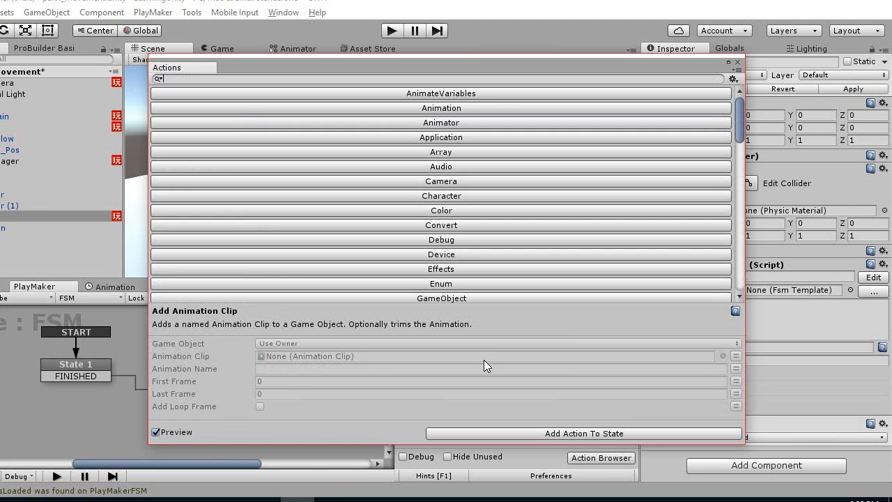
pyautogui.write('vent')
pyautogui.press('Return')
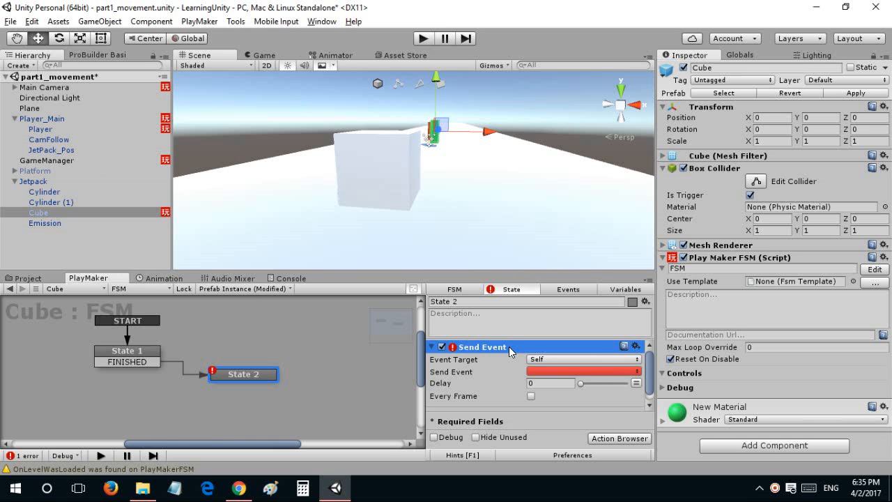
# Target the Send Event action at Game Object FSM, specifying the global Player variable as its game object.
pyautogui.click(534, 360)
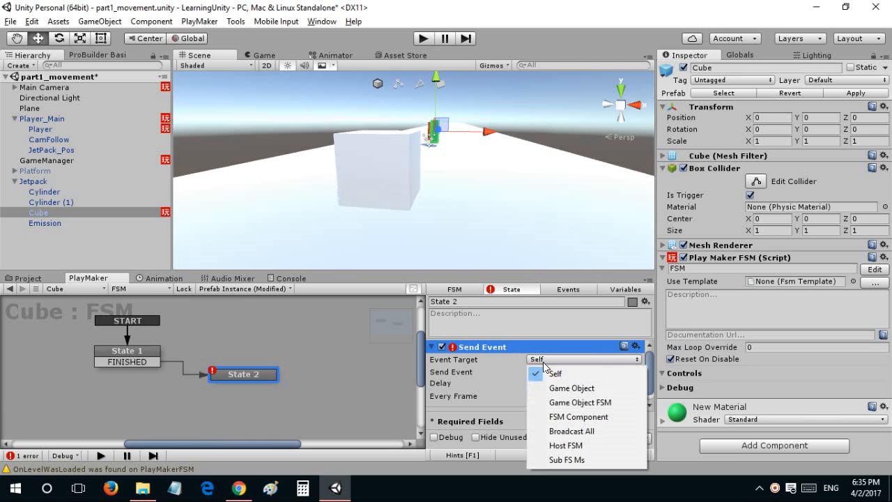
pyautogui.click(556, 403)
pyautogui.click(587, 371)
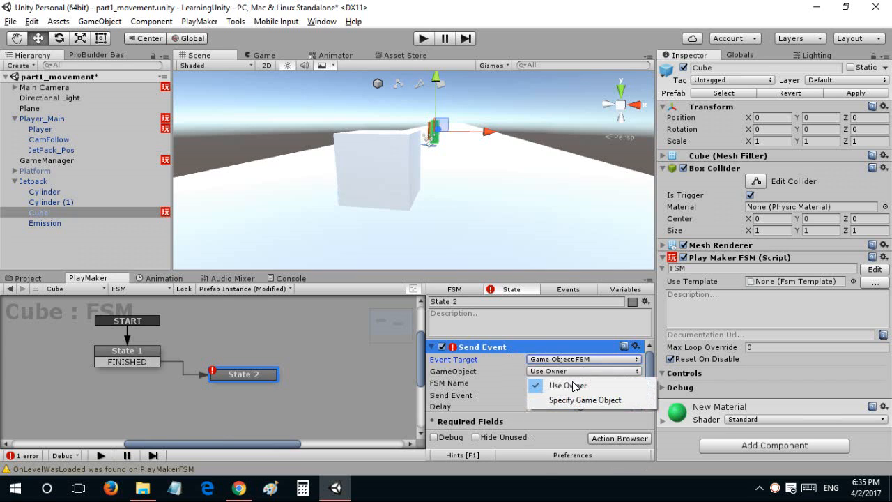
pyautogui.click(568, 401)
pyautogui.click(635, 382)
pyautogui.click(585, 383)
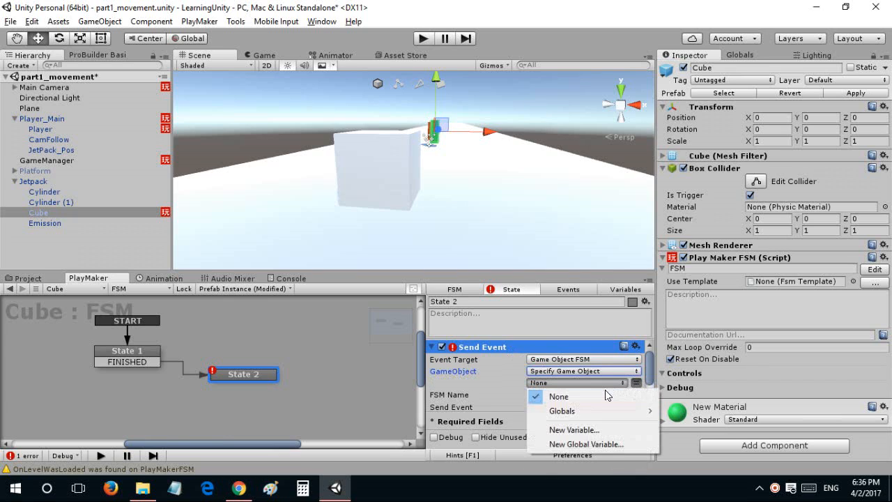
pyautogui.moveTo(655, 418)
pyautogui.click(690, 425)
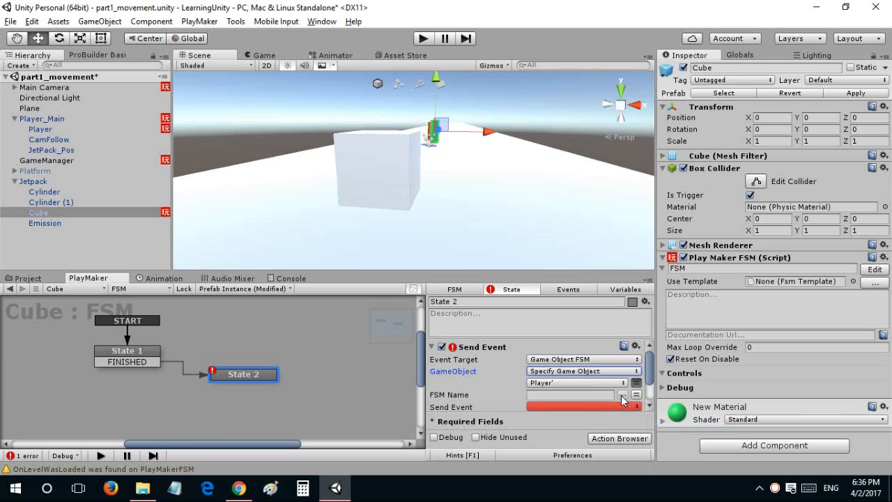
# Save the scene and add a new FSM to the Player object.
pyautogui.click(570, 394)
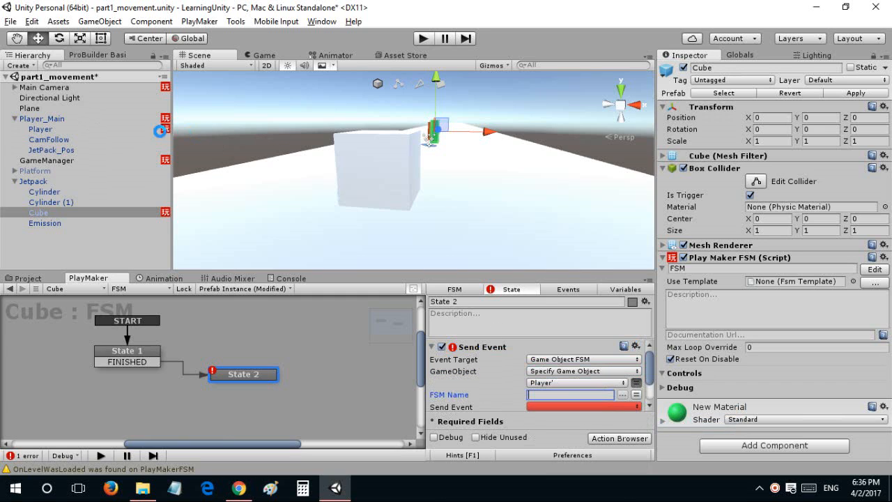
pyautogui.hotkey('ctrl', 's')
pyautogui.click(136, 129)
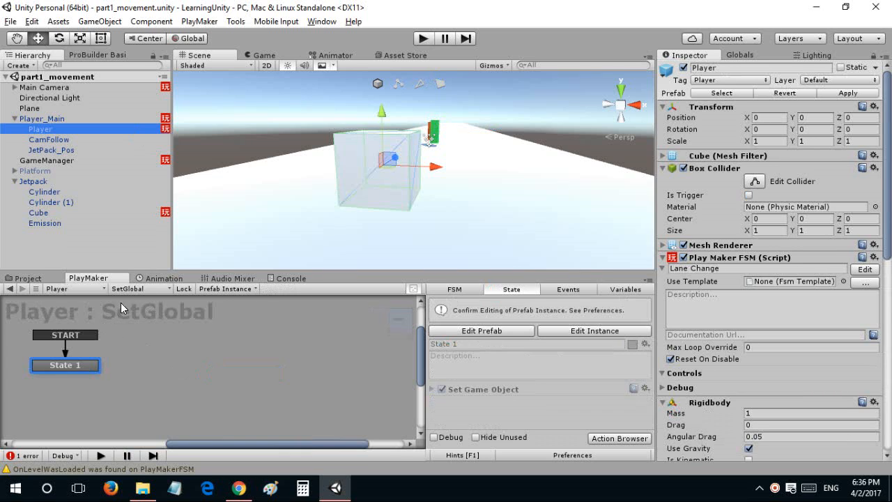
pyautogui.click(137, 290)
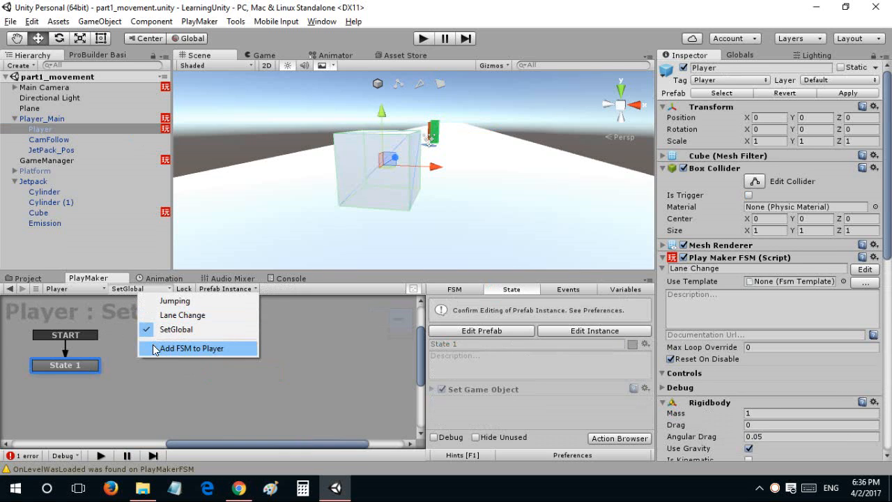
pyautogui.click(191, 348)
# Rename the Player object's new FSM to Jet and show its state settings.
pyautogui.click(454, 288)
pyautogui.click(457, 301)
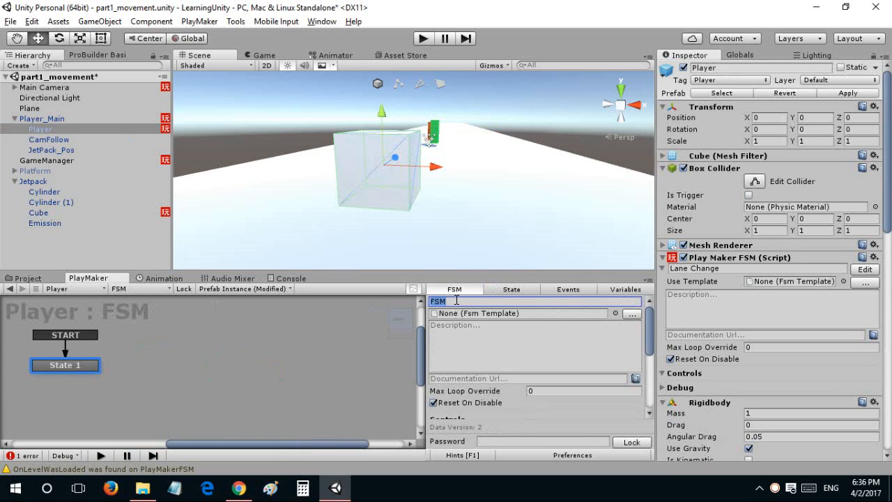
pyautogui.write('Jet')
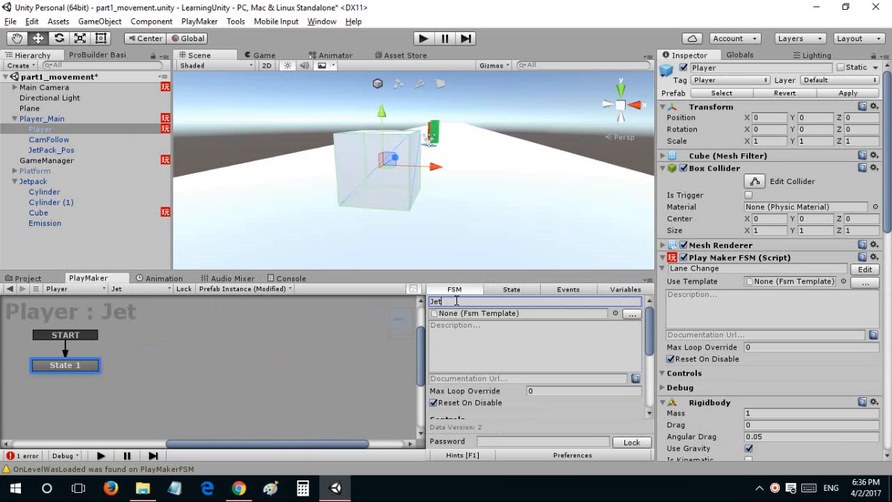
pyautogui.click(523, 289)
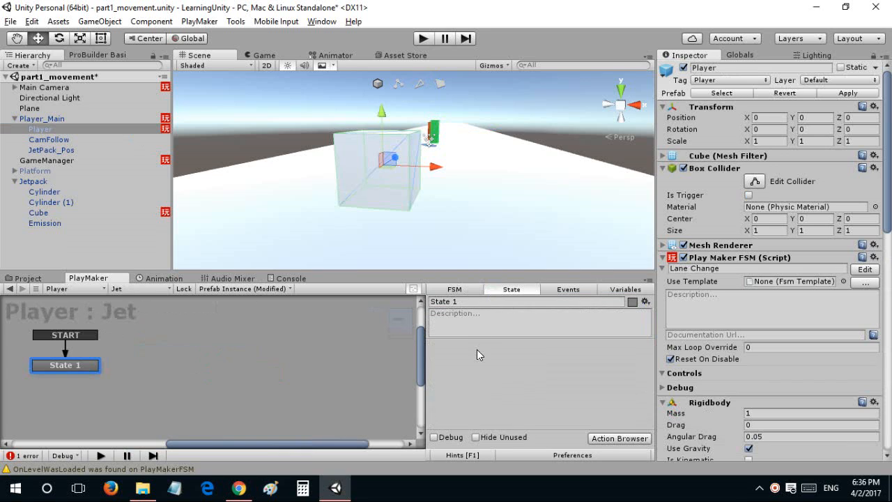
# Examine the reported PlayMaker error and the FSM state it comes from.
pyautogui.click(23, 455)
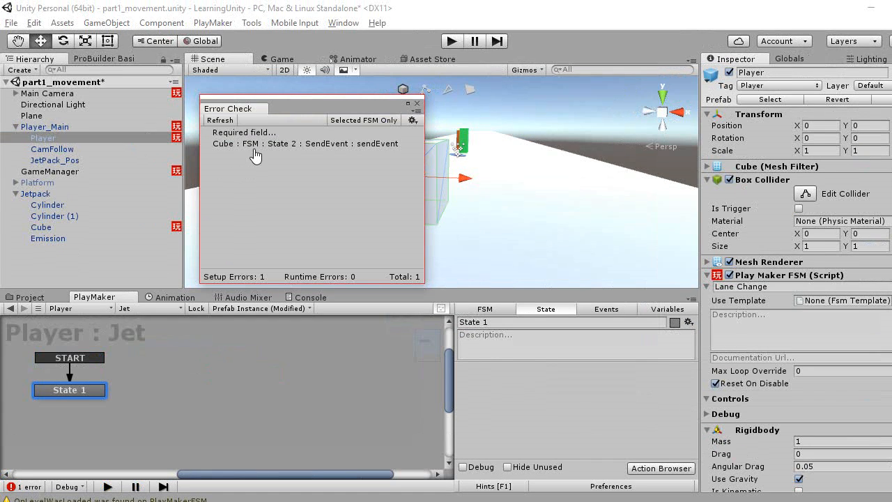
pyautogui.click(255, 148)
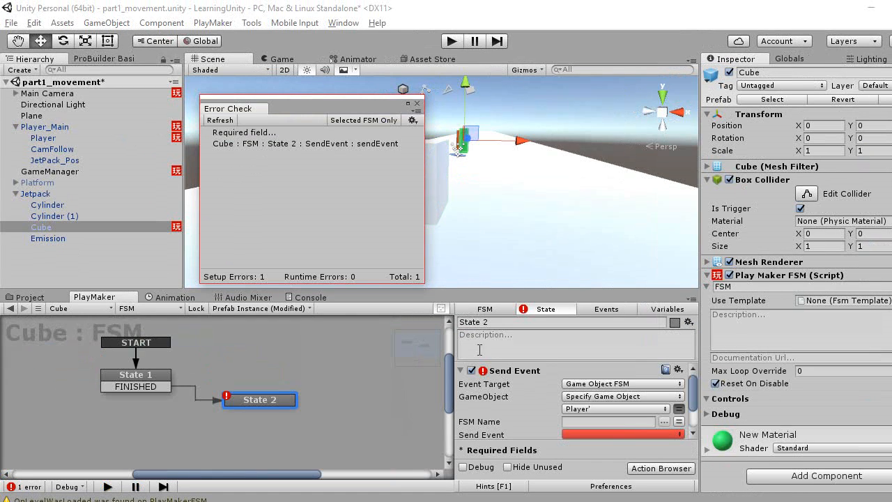
pyautogui.click(417, 103)
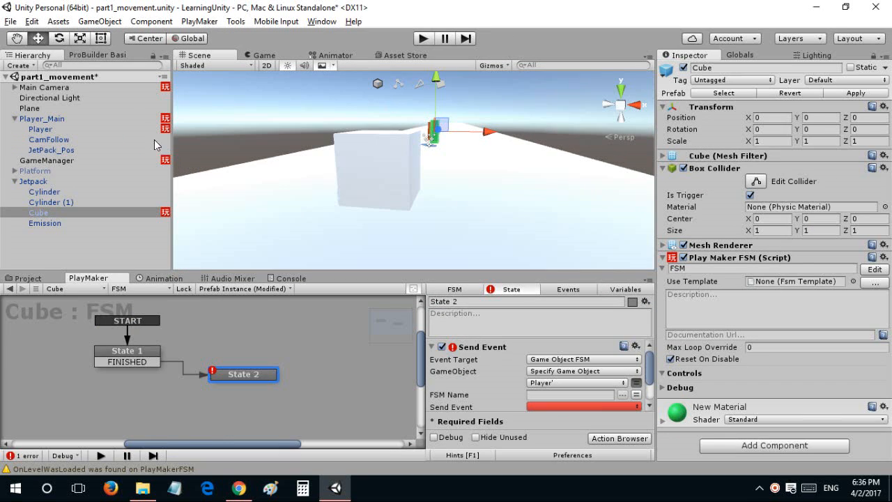
# Rename the start state of the Player object's Jet FSM to Idle.
pyautogui.click(119, 126)
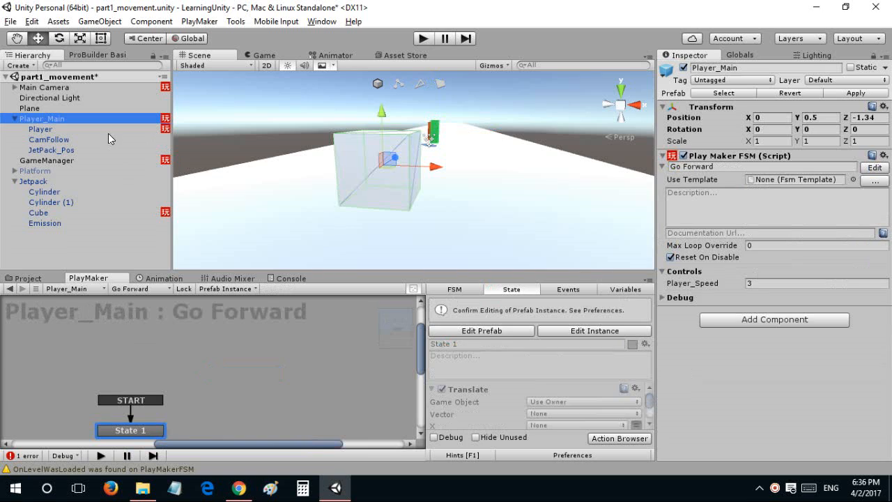
pyautogui.click(107, 130)
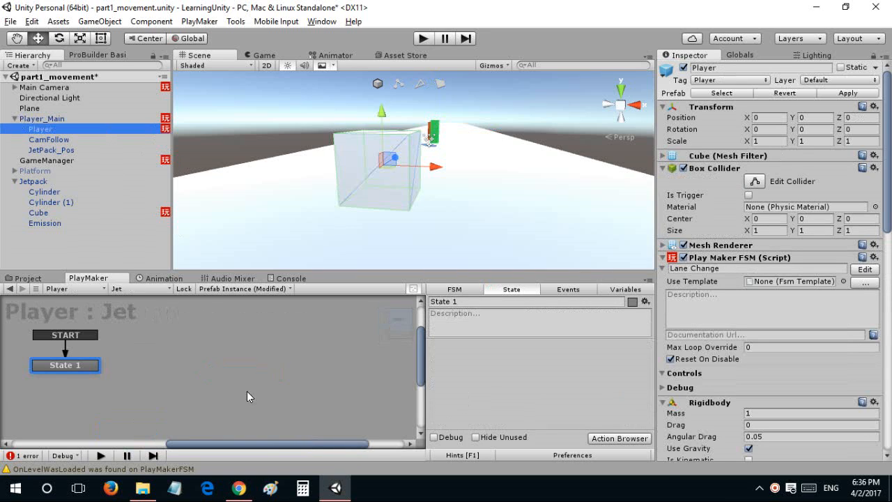
pyautogui.click(443, 301)
pyautogui.write('Idle')
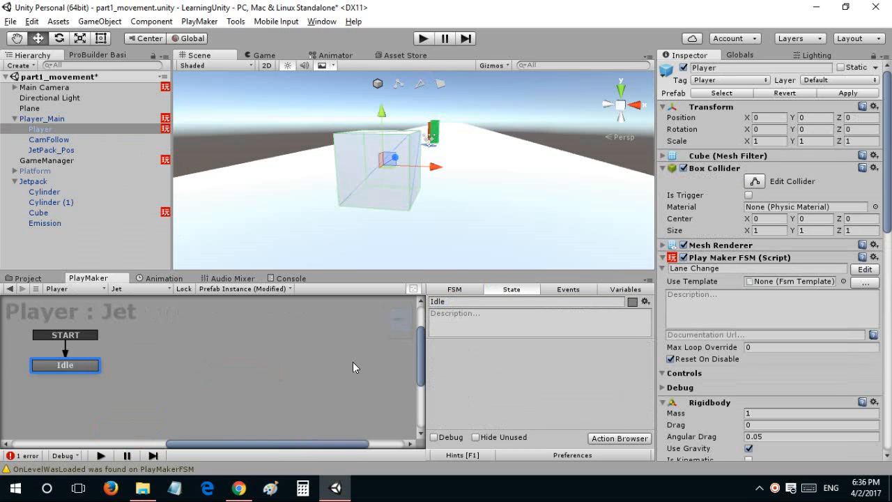
# Add a second state beside Idle in the Jet FSM and give it a FINISHED global transition.
pyautogui.click(203, 353)
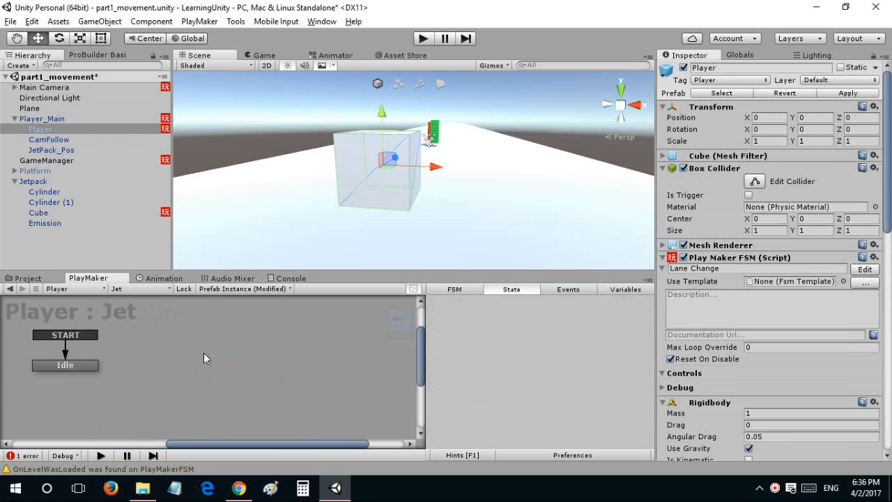
pyautogui.keyDown('ctrl'); pyautogui.click(212, 360); pyautogui.keyUp('ctrl')
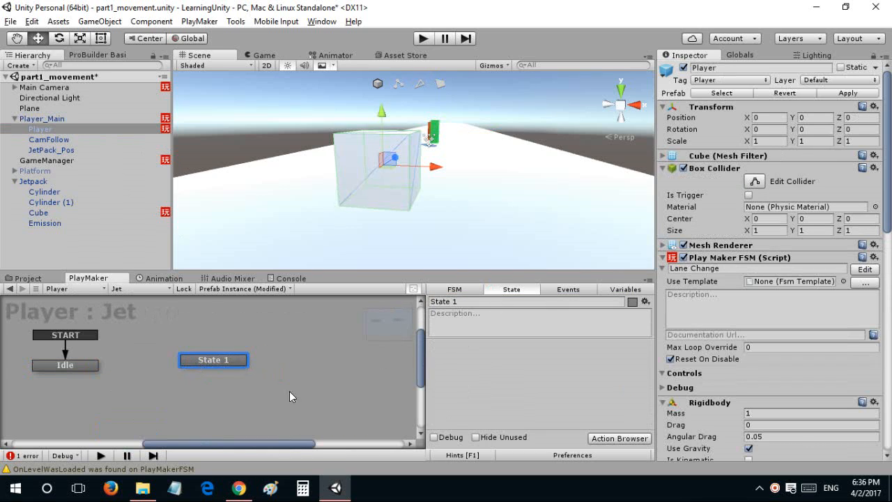
pyautogui.moveTo(224, 359); pyautogui.dragTo(219, 366)
pyautogui.rightClick(219, 366)
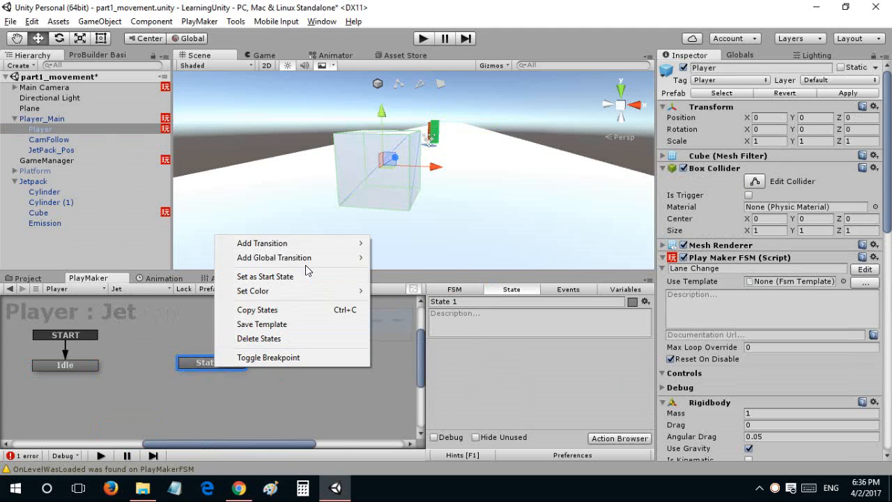
pyautogui.moveTo(355, 259)
pyautogui.click(406, 258)
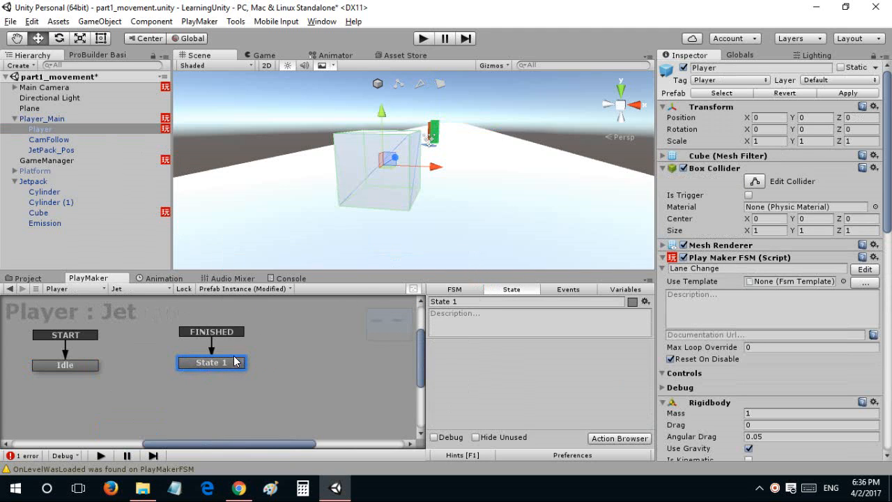
# Create an event named Jet in the Jet FSM and add it as a global transition to State 1.
pyautogui.click(568, 289)
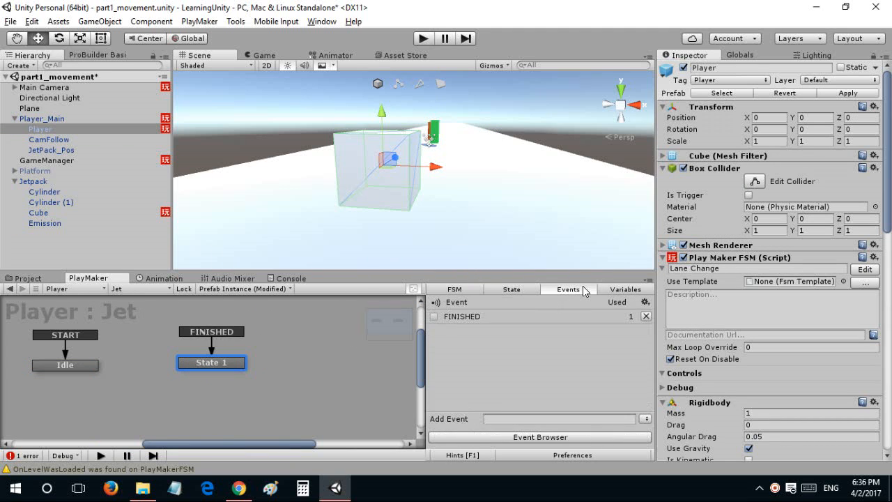
pyautogui.click(516, 419)
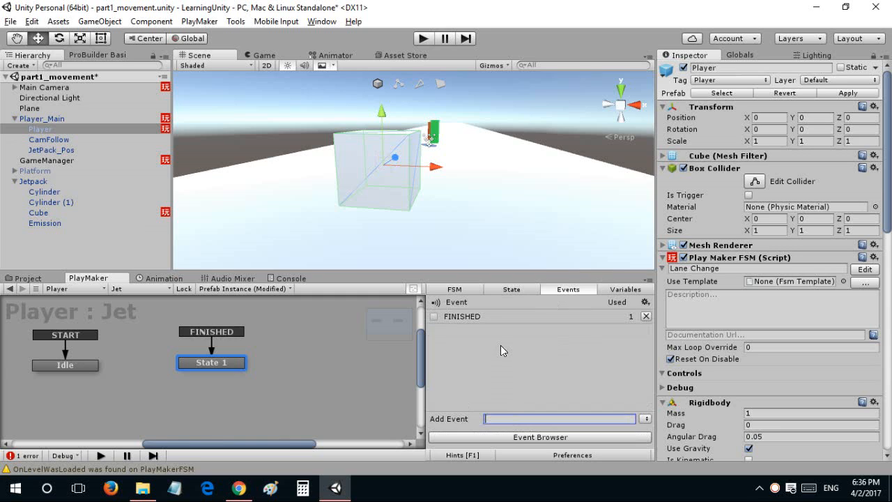
pyautogui.write('Jet')
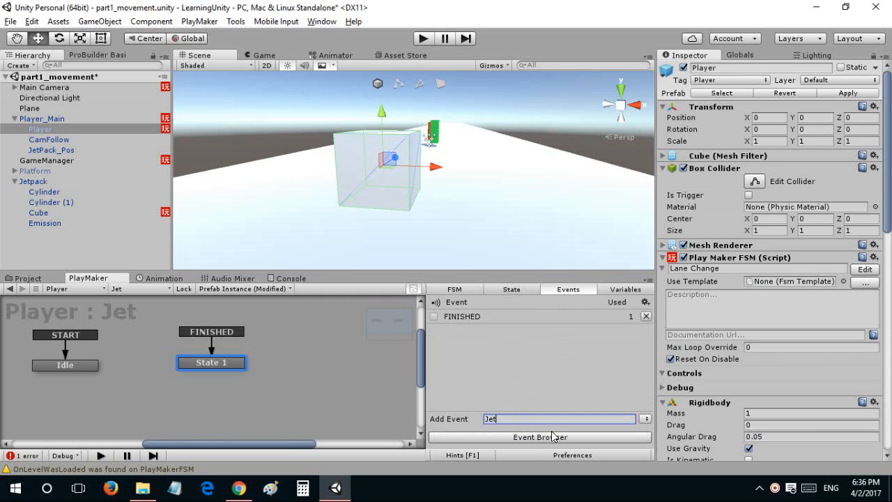
pyautogui.press('Return')
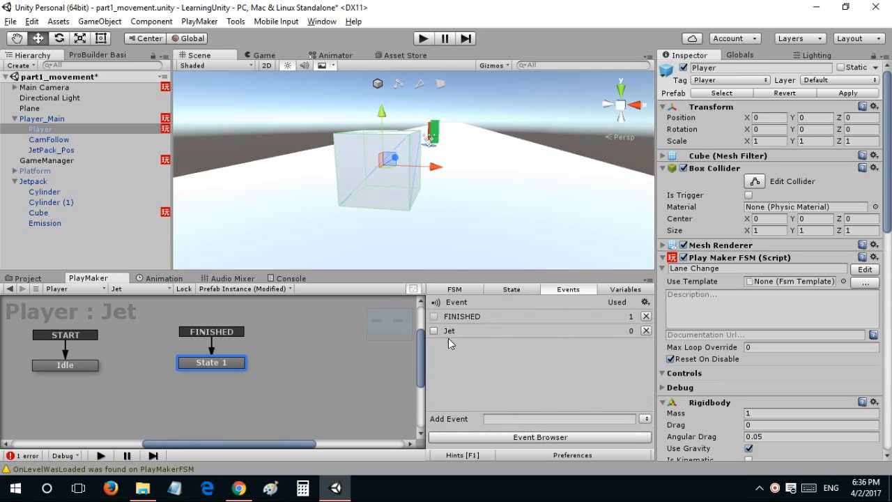
pyautogui.rightClick(240, 364)
pyautogui.moveTo(313, 251)
pyautogui.click(406, 265)
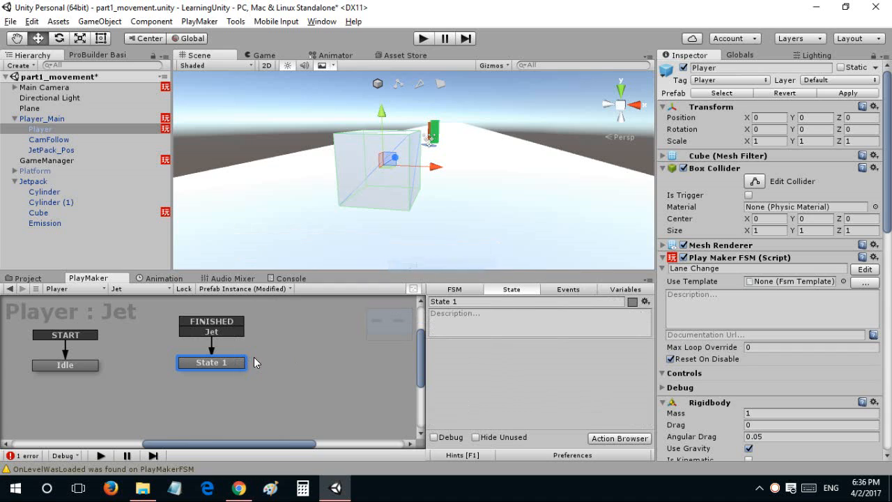
# Remove the FINISHED global transition from State 1 in the Player's Jet FSM and reposition the state slightly.
pyautogui.rightClick(225, 325)
pyautogui.click(262, 381)
pyautogui.moveTo(219, 368); pyautogui.dragTo(210, 371)
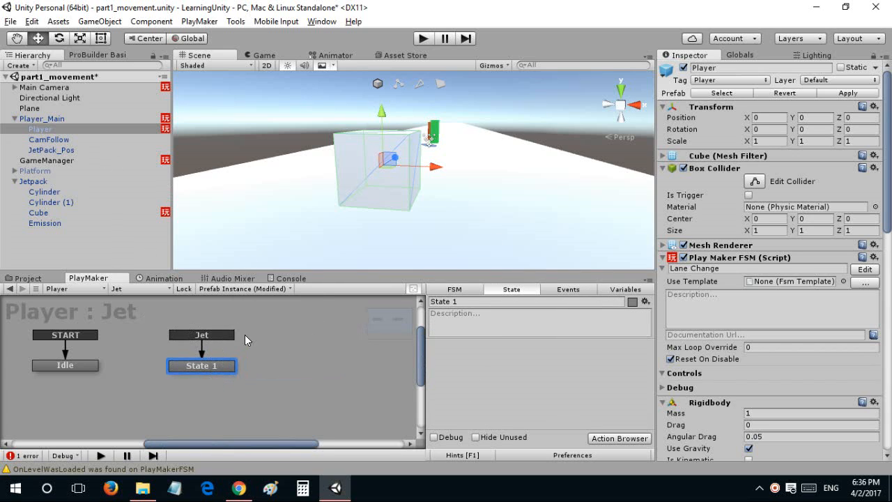
# Check the Player's FSM name, and set the FSM Name in the Cube's State 2 Send Event action to Jet.
pyautogui.click(58, 212)
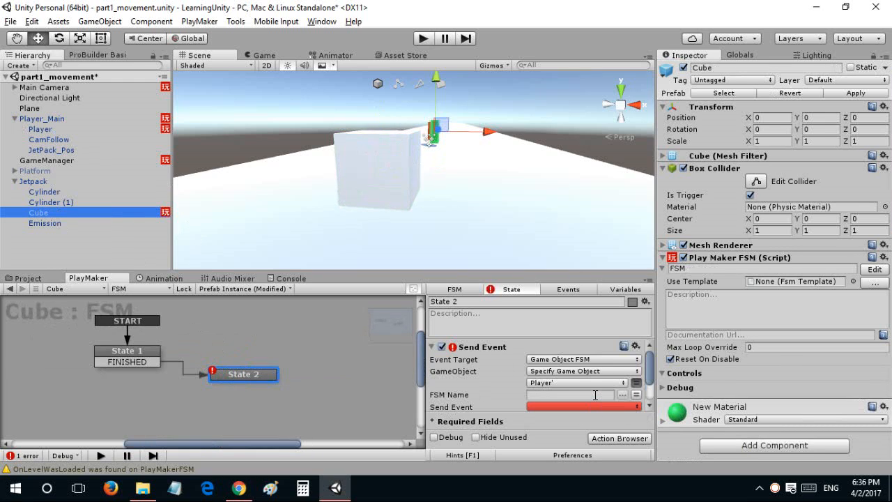
pyautogui.click(117, 126)
pyautogui.click(113, 117)
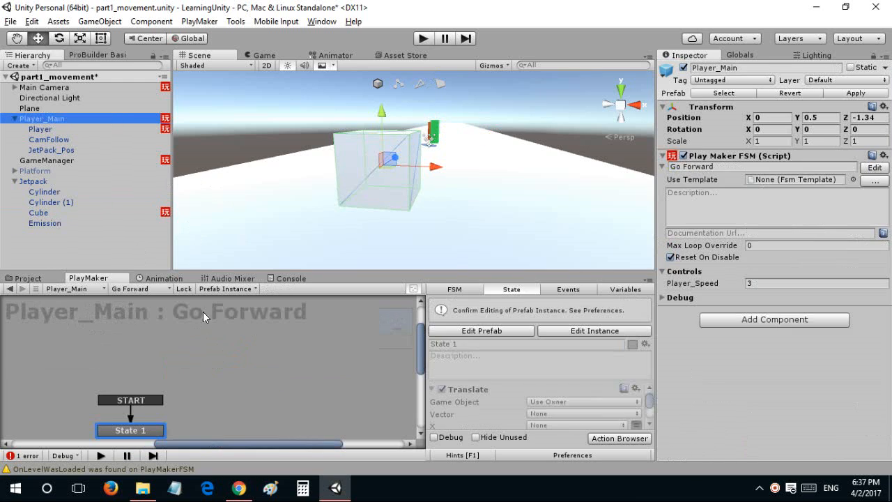
pyautogui.click(68, 131)
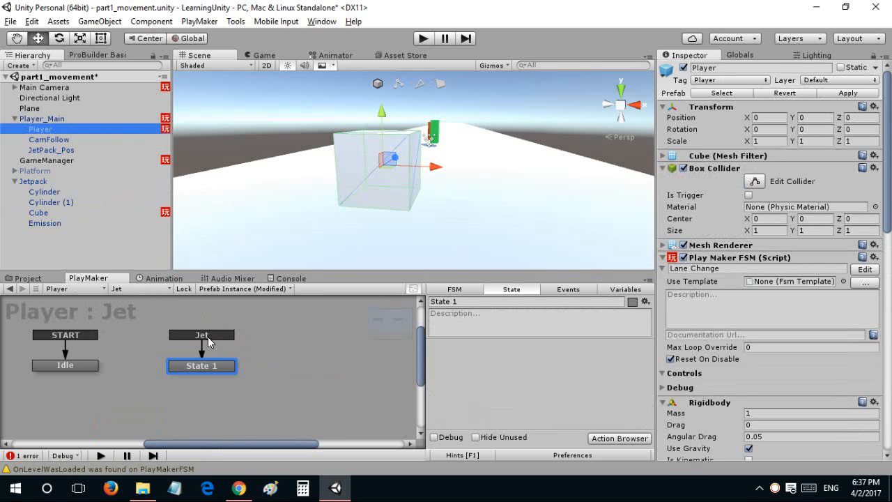
pyautogui.click(72, 211)
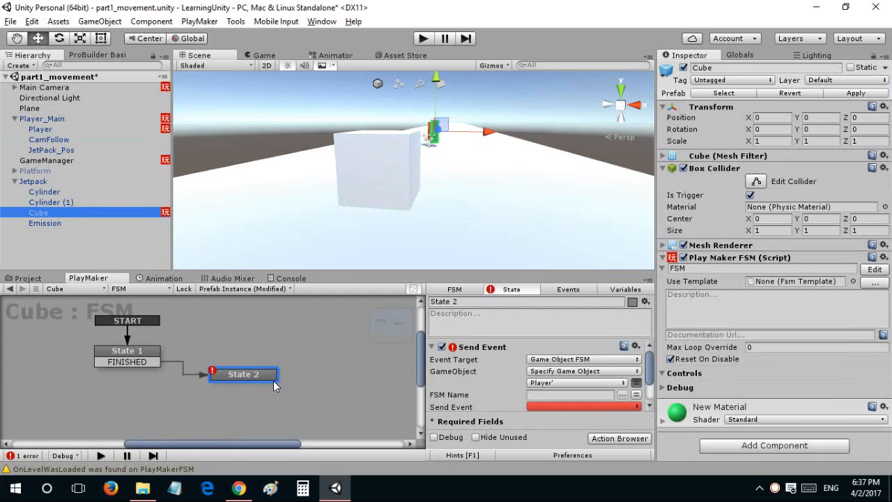
pyautogui.click(568, 393)
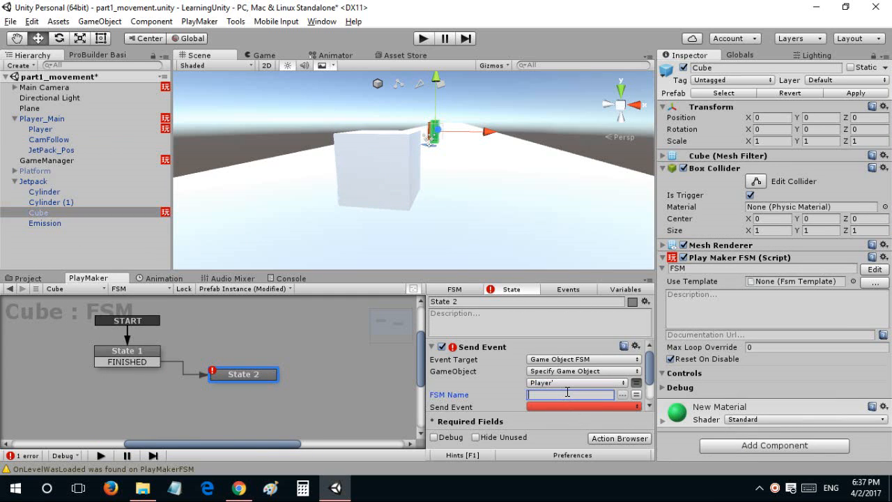
pyautogui.write('Jet')
# Set the Send Event action in State 2 to send the Jet global event, and collapse the action.
pyautogui.scroll(-2, 540, 395)
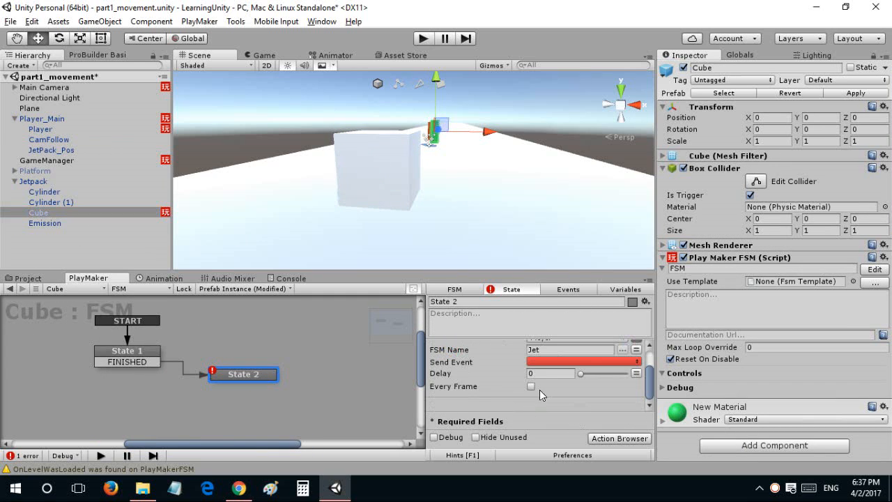
pyautogui.click(548, 362)
pyautogui.moveTo(556, 394)
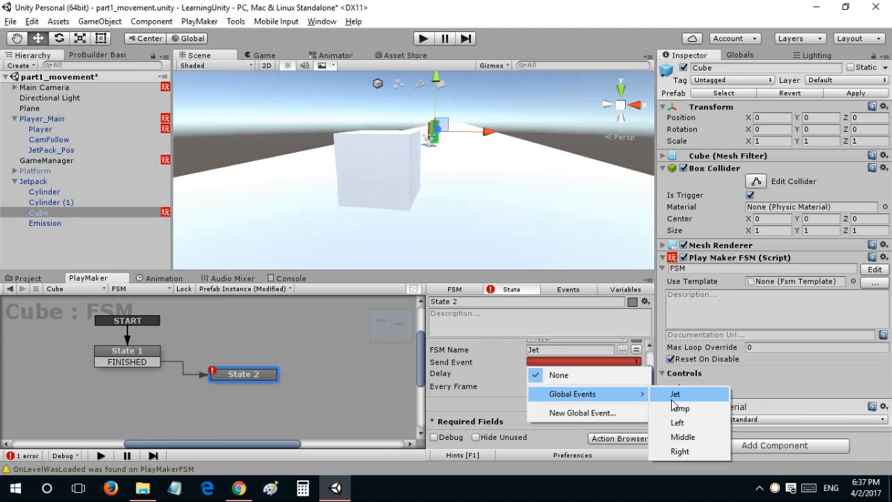
pyautogui.click(673, 397)
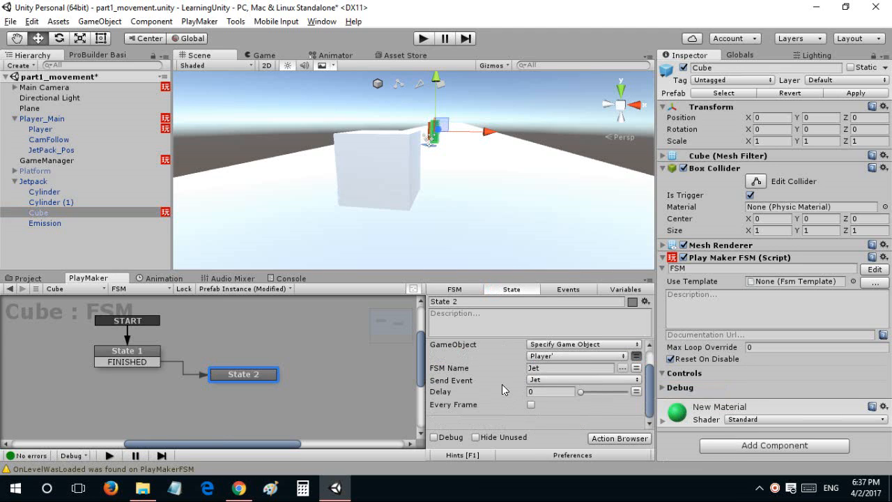
pyautogui.scroll(2, 504, 389)
pyautogui.click(432, 347)
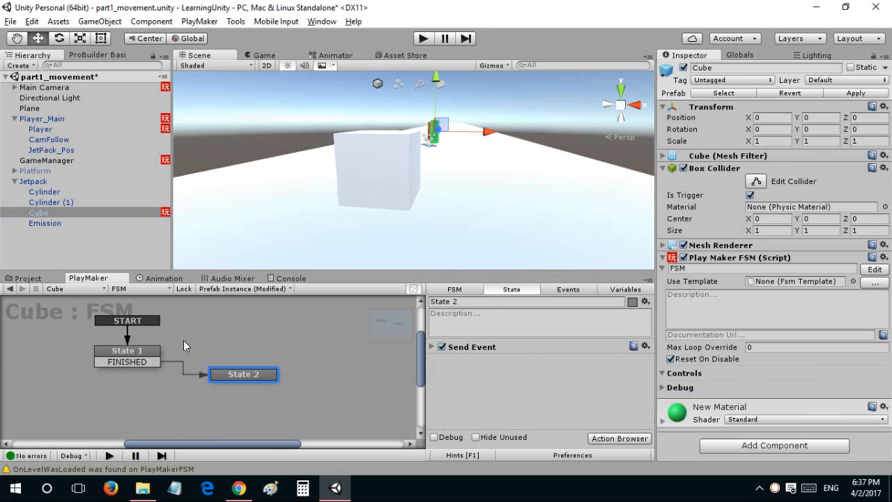
# Add a FINISHED transition from State 2 to a new State 3 in the Cube's FSM.
pyautogui.click(148, 354)
pyautogui.click(239, 374)
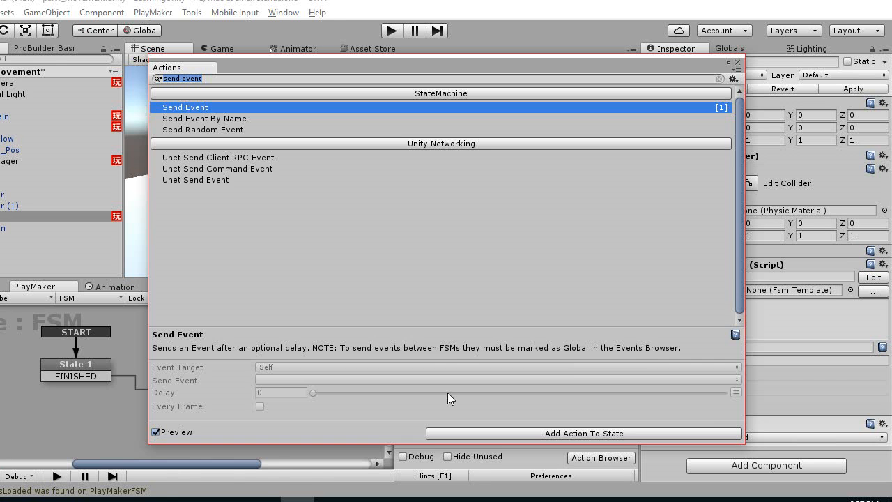
pyautogui.press('Escape')
pyautogui.keyDown('ctrl'); pyautogui.moveTo(233, 378); pyautogui.dragTo(328, 400); pyautogui.keyUp('ctrl')
pyautogui.click(254, 382)
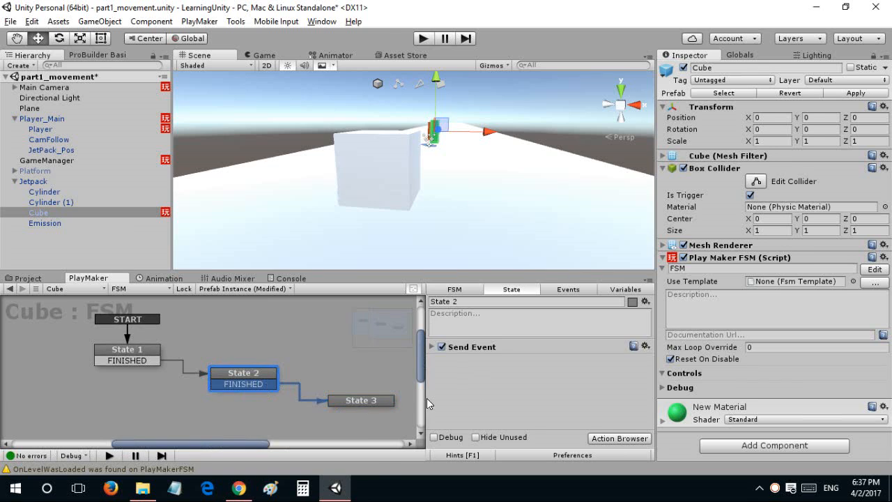
# Find the Set Scale action in the action list and add it to State 2.
pyautogui.press('`')
pyautogui.write('scale')
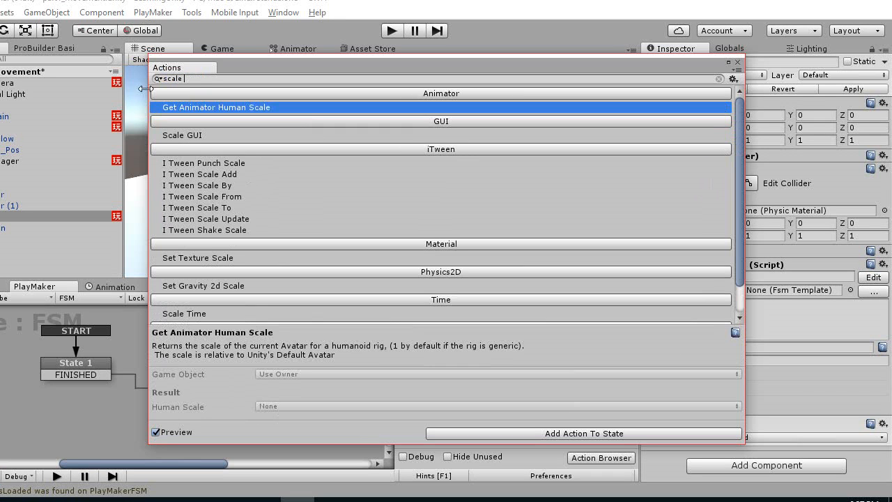
pyautogui.scroll(-2, 217, 194)
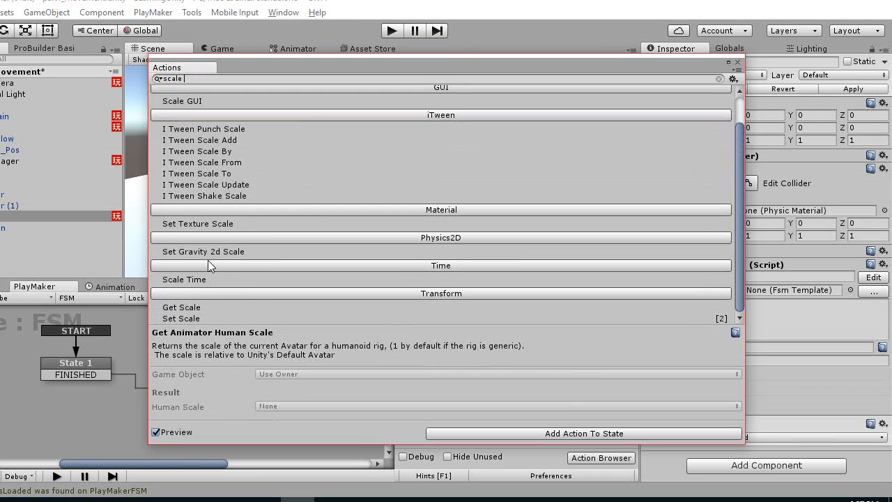
pyautogui.click(211, 318)
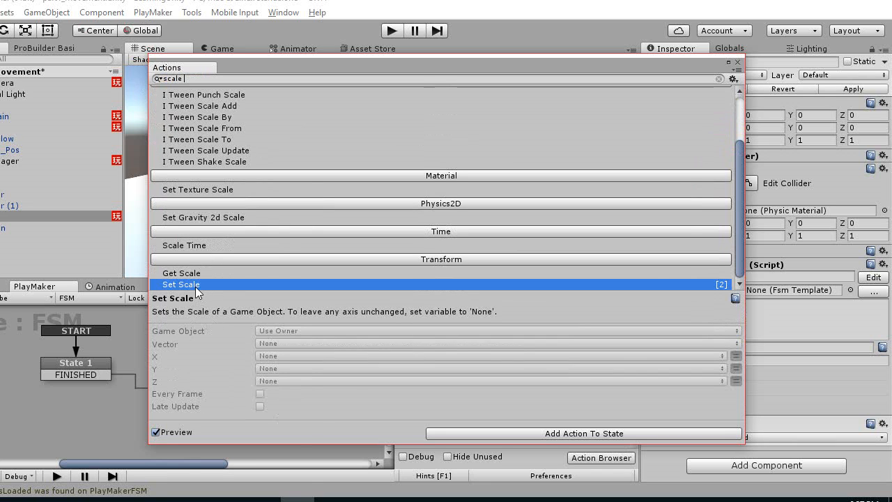
pyautogui.doubleClick(192, 283)
pyautogui.scroll(2, 567, 354)
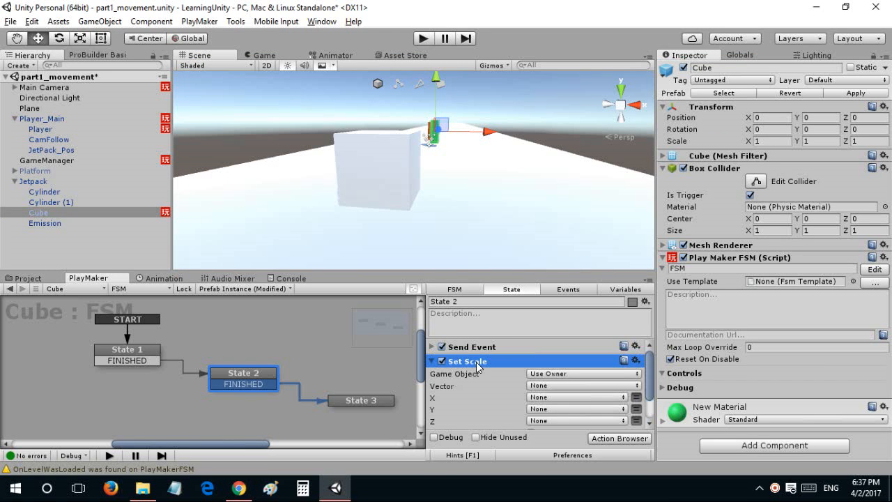
# Set the Set Scale action's Game Object to Specify Game Object and assign the Jetpack object.
pyautogui.click(539, 386)
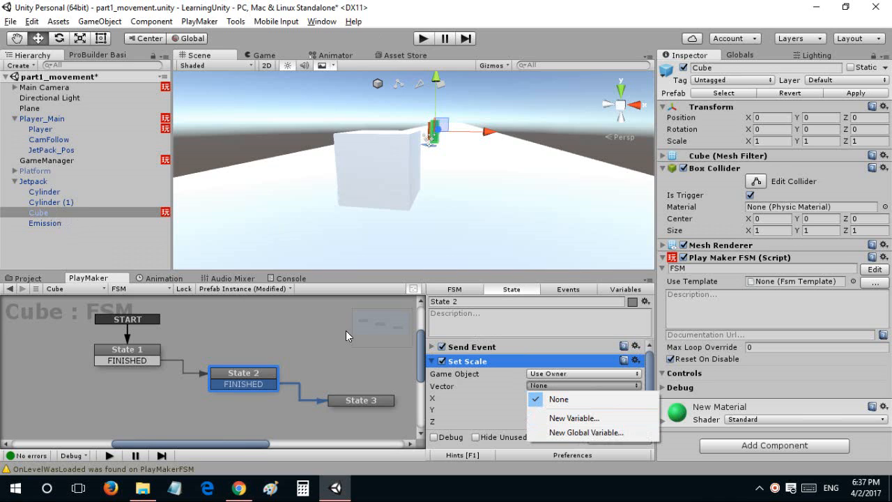
pyautogui.click(491, 403)
pyautogui.click(584, 373)
pyautogui.click(577, 403)
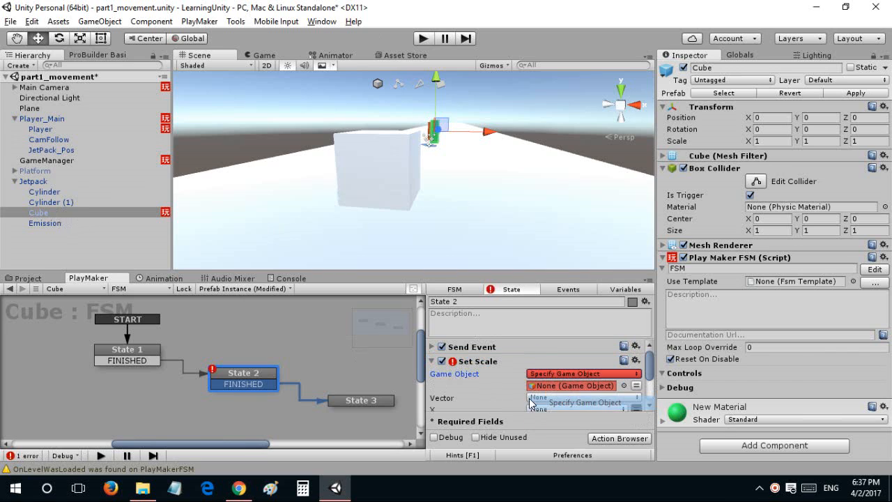
pyautogui.moveTo(63, 182); pyautogui.dragTo(558, 354)
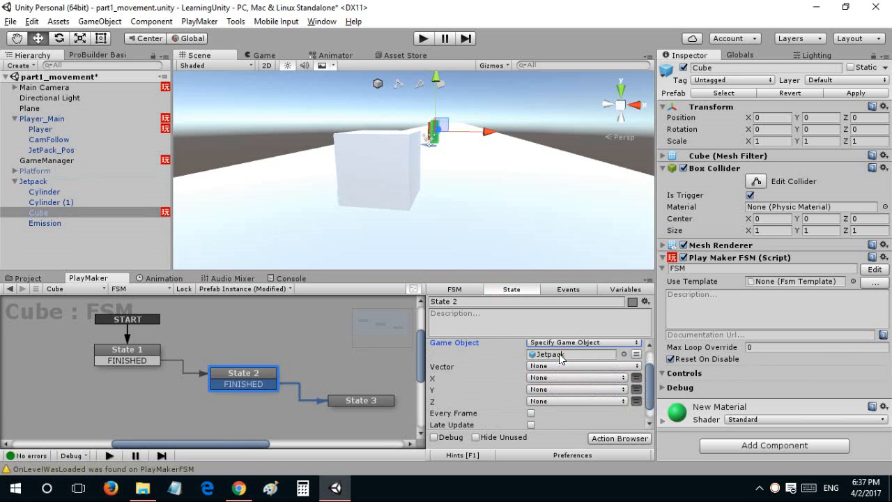
# Create a new variable named Scale for the Set Scale action's Vector, enable Every Frame, and collapse the action.
pyautogui.click(554, 364)
pyautogui.click(555, 398)
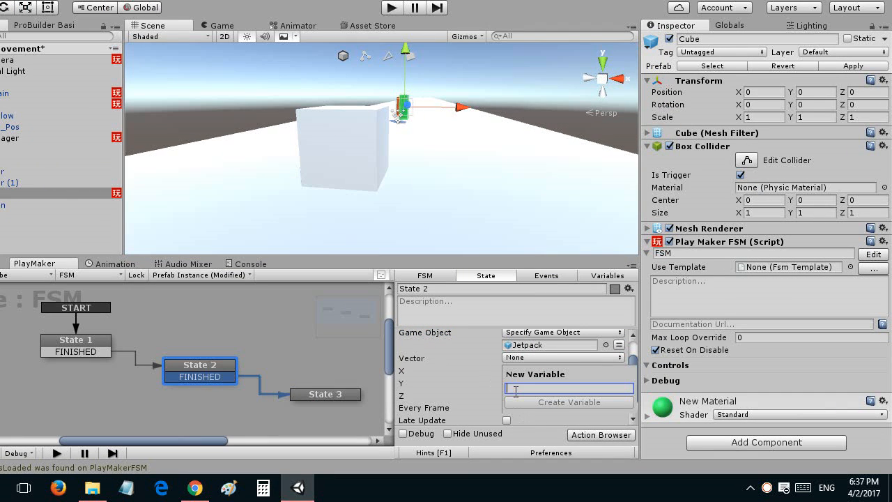
pyautogui.write('Scal')
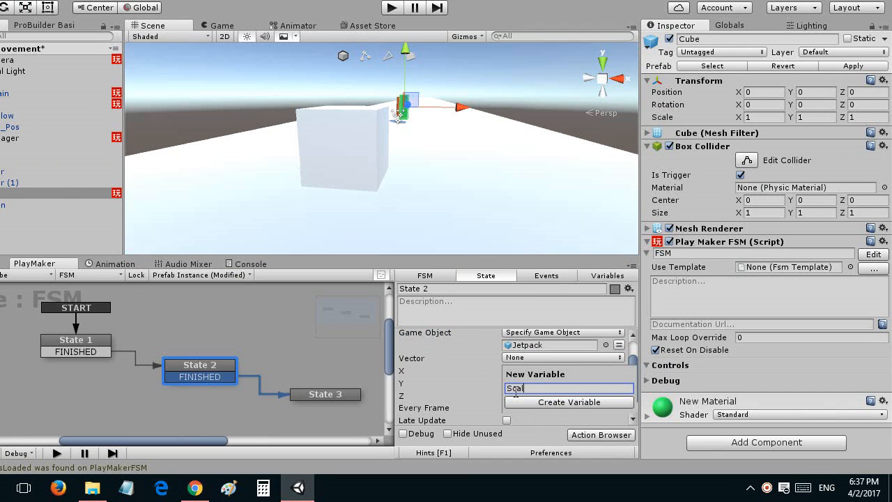
pyautogui.write('e')
pyautogui.click(522, 403)
pyautogui.click(506, 386)
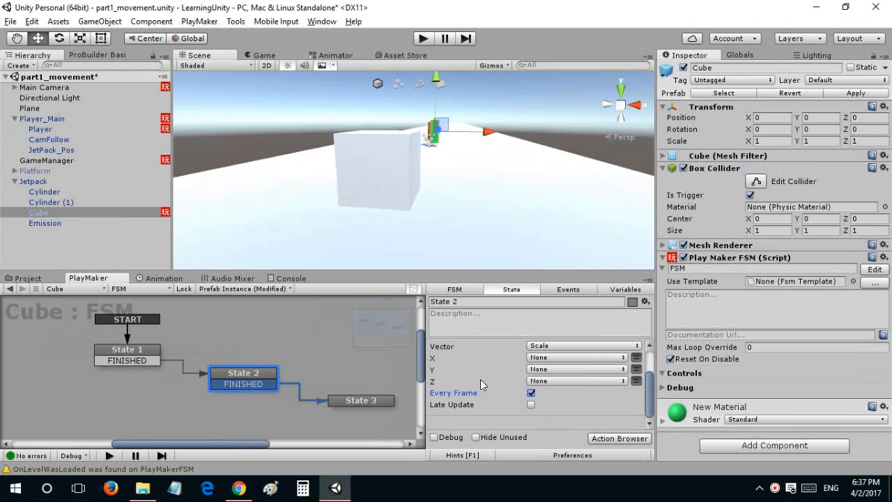
pyautogui.scroll(3, 480, 379)
pyautogui.click(438, 361)
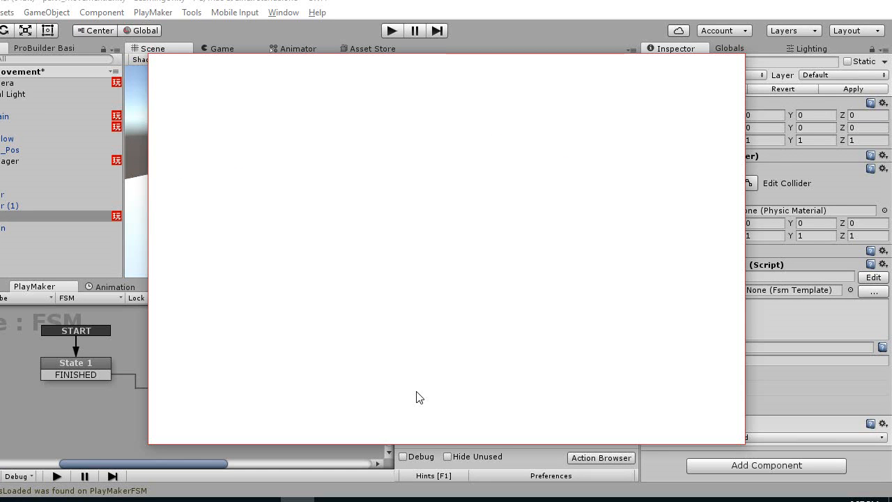
# Search the action list for "ease vec" and add the Ease Vector3 action to State 2.
pyautogui.write('ease vec')
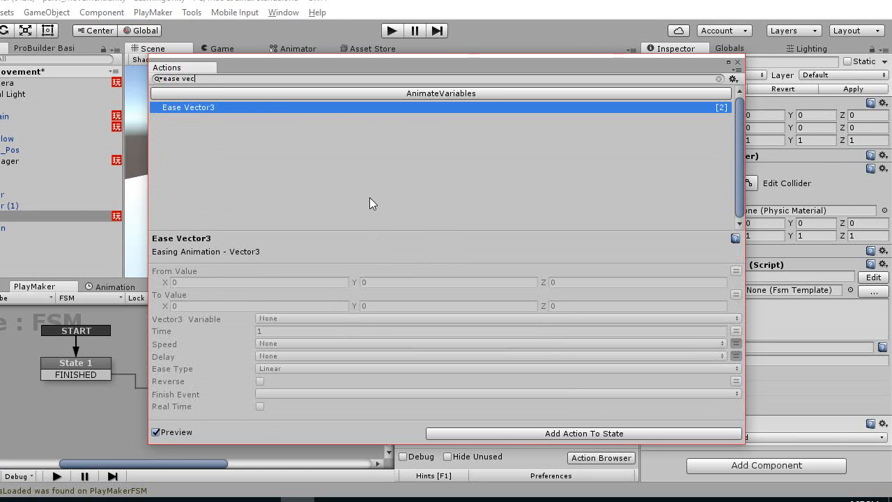
pyautogui.doubleClick(320, 111)
pyautogui.scroll(3, 522, 382)
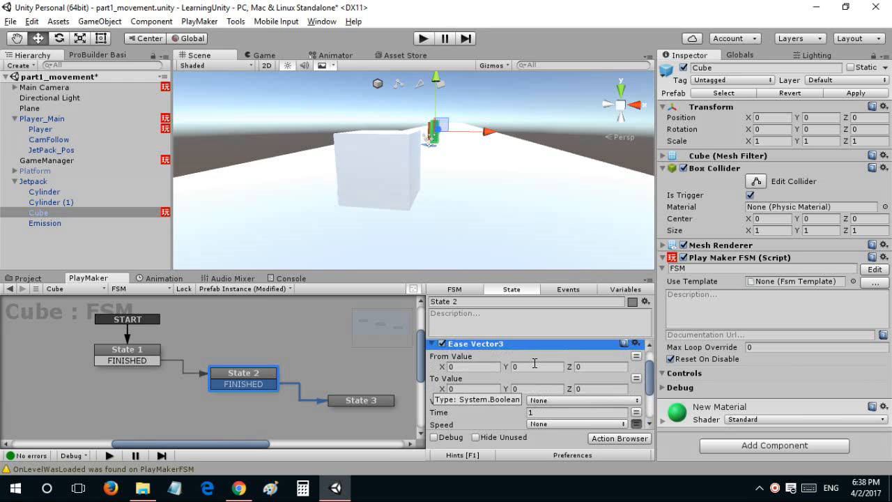
# Assign the Scale variable to both the From Value and the Vector3 Variable of the Ease Vector3 action.
pyautogui.click(588, 358)
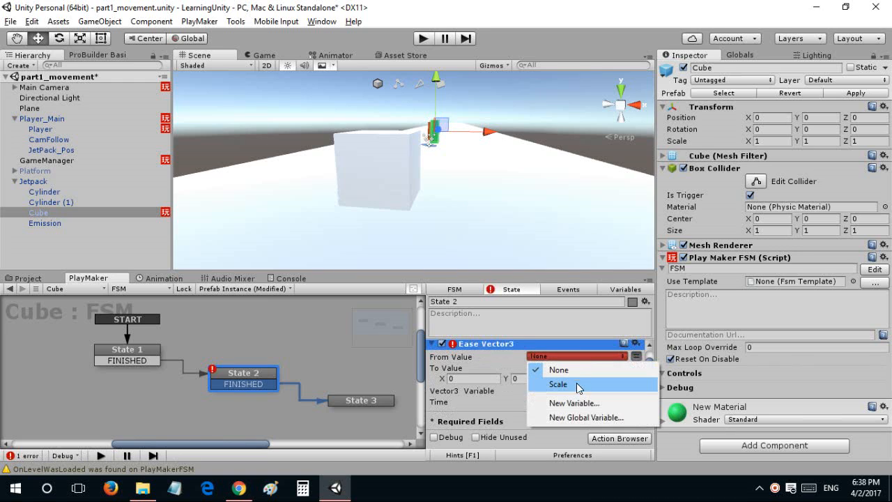
pyautogui.click(577, 384)
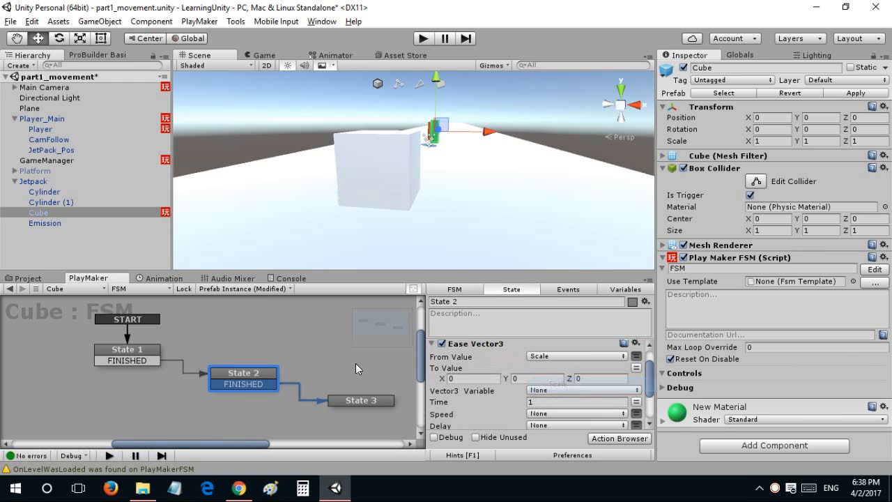
pyautogui.click(541, 390)
pyautogui.click(558, 416)
# Set the Ease Vector3 action's Finish Event to FINISHED and collapse the action.
pyautogui.scroll(-3, 524, 399)
pyautogui.scroll(-2, 491, 394)
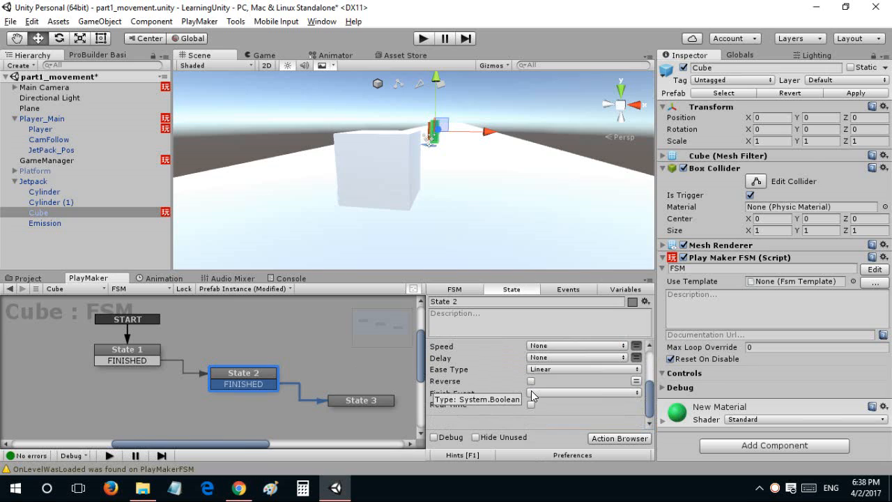
pyautogui.click(534, 392)
pyautogui.click(555, 308)
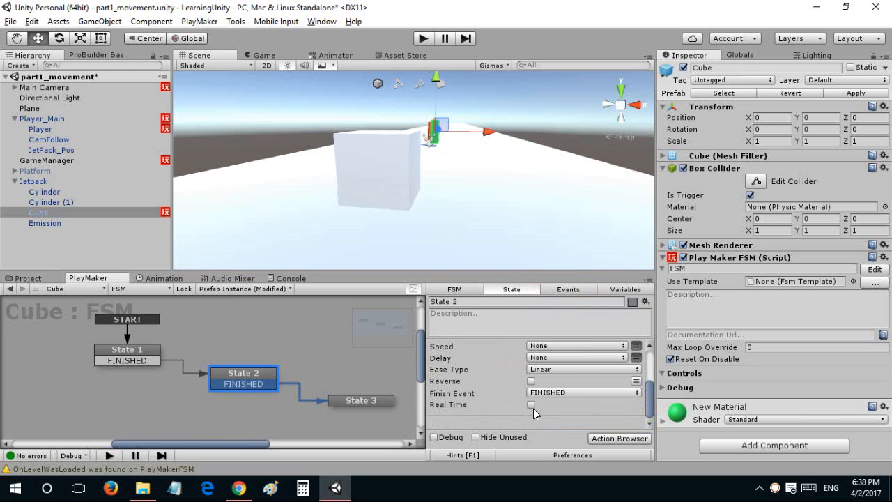
pyautogui.scroll(5, 513, 400)
pyautogui.click(433, 375)
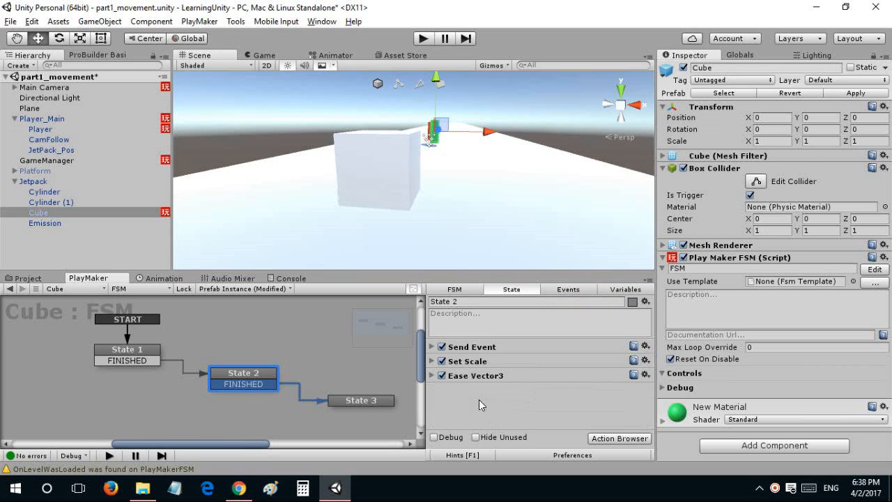
# Search the action list for "self" and add the Destroy Self action to State 3.
pyautogui.click(333, 401)
pyautogui.doubleClick(477, 391)
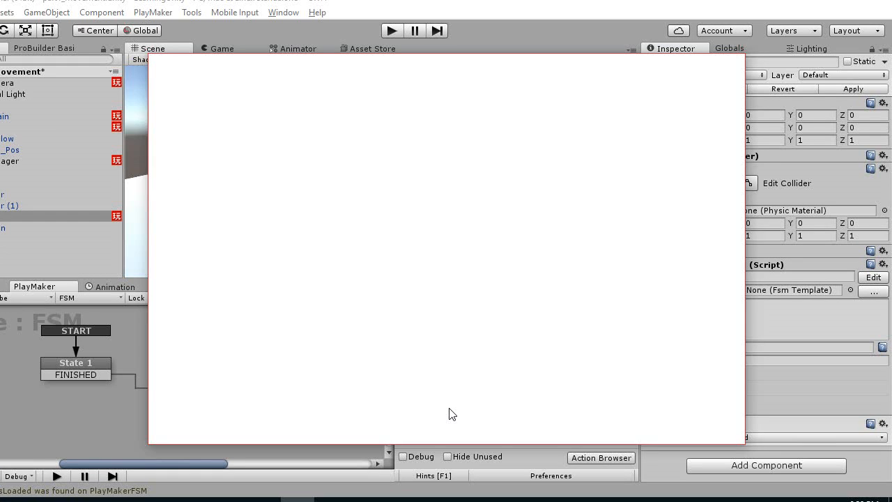
pyautogui.write('self')
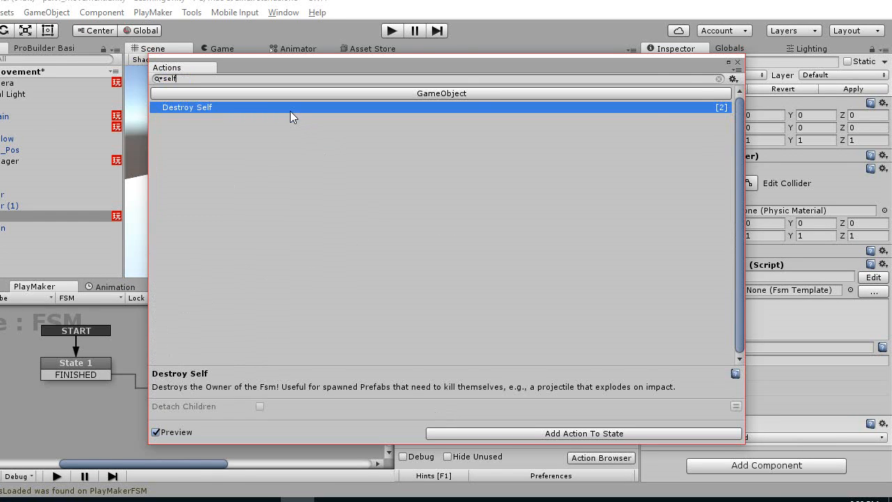
pyautogui.doubleClick(290, 111)
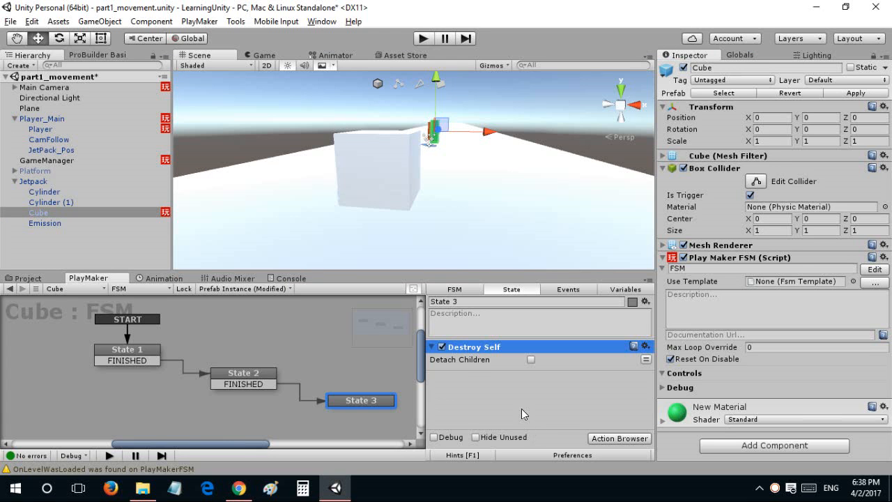
pyautogui.click(522, 409)
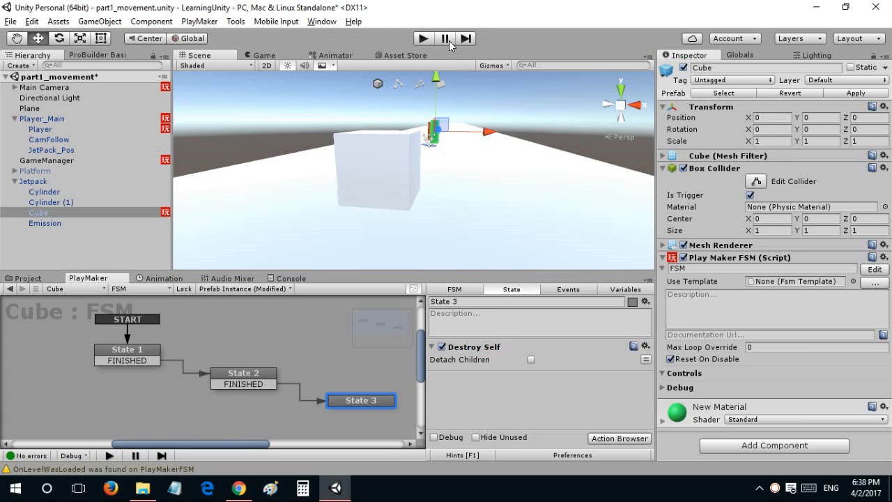
# Save the scene and apply the Cube's changes to its prefab.
pyautogui.hotkey('ctrl', 's')
pyautogui.click(853, 92)
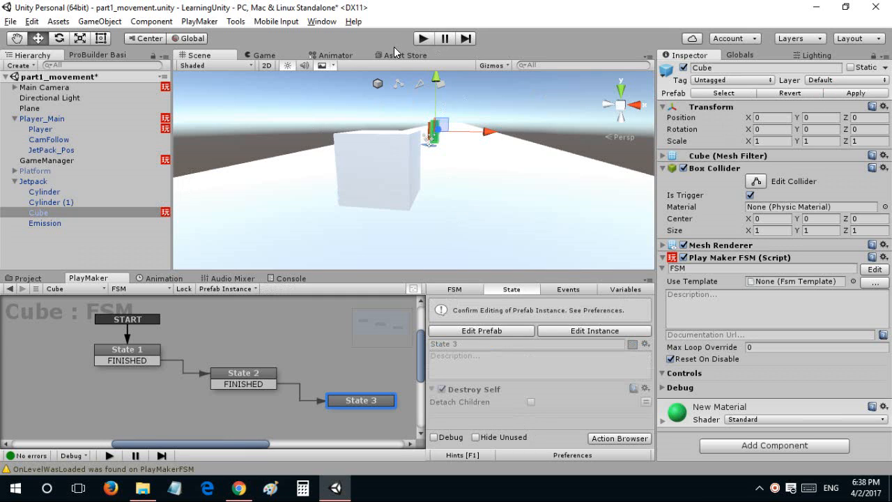
# Select the Player with its Jet FSM in view and run a brief play-mode test of the jetpack pickup.
pyautogui.click(80, 149)
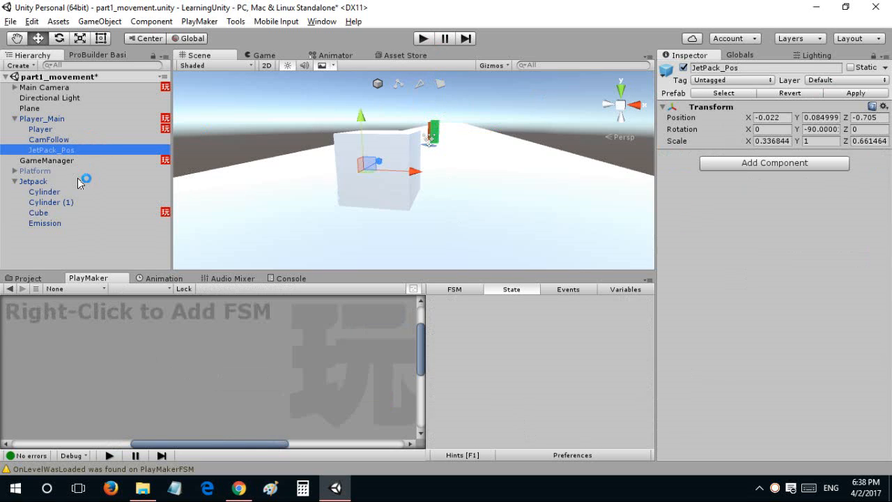
pyautogui.click(55, 130)
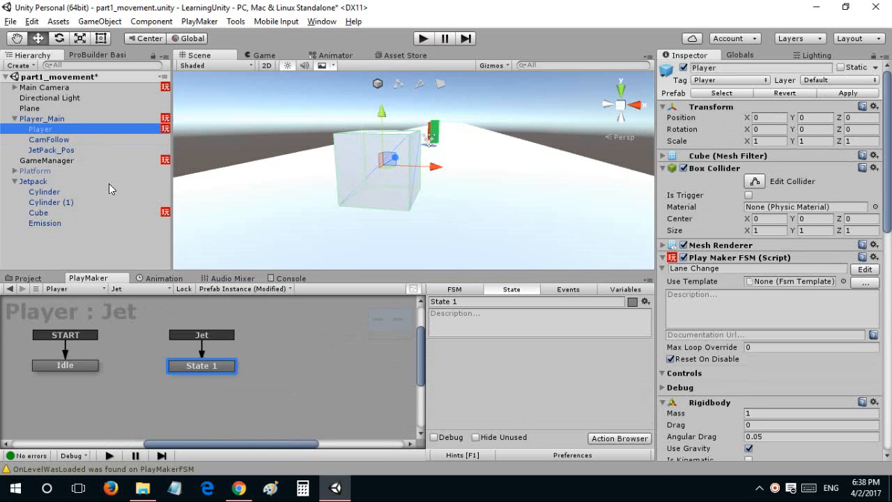
pyautogui.click(425, 40)
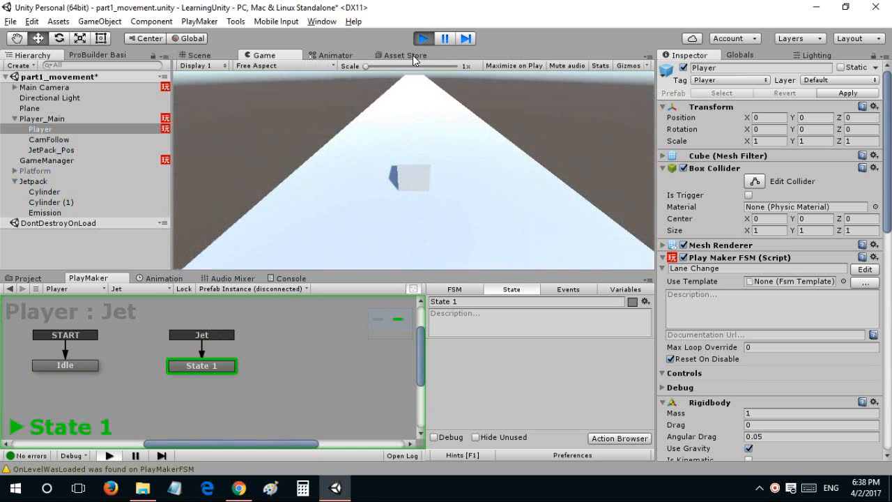
pyautogui.click(423, 39)
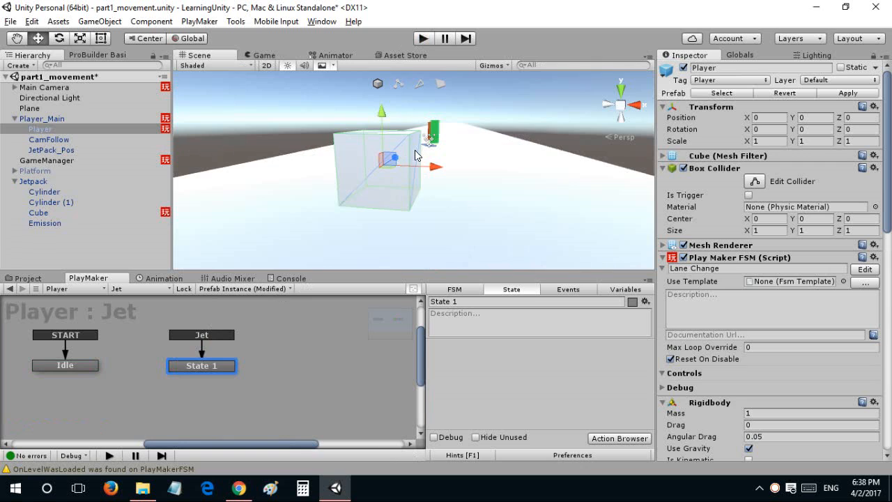
# Delete the Emission particle system from the Jetpack and accept breaking the prefab instance.
pyautogui.moveTo(416, 150); pyautogui.dragTo(437, 169, button='right')
pyautogui.press('w')
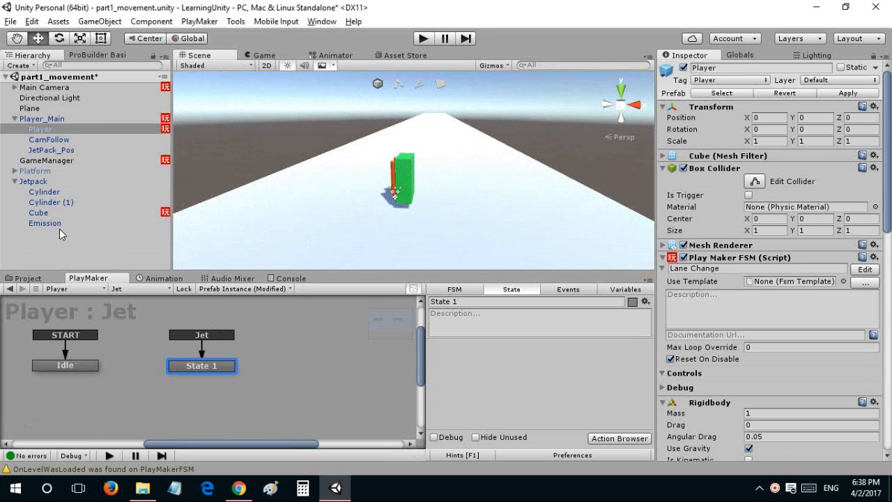
pyautogui.click(53, 222)
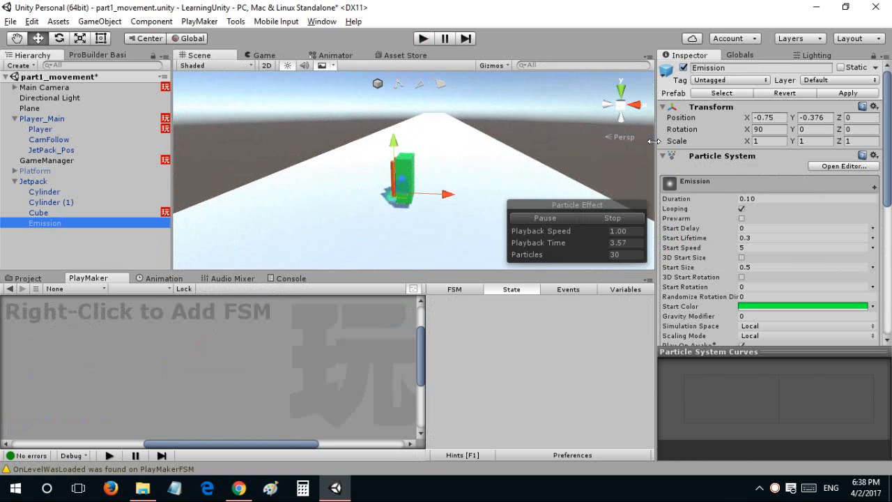
pyautogui.press('Delete')
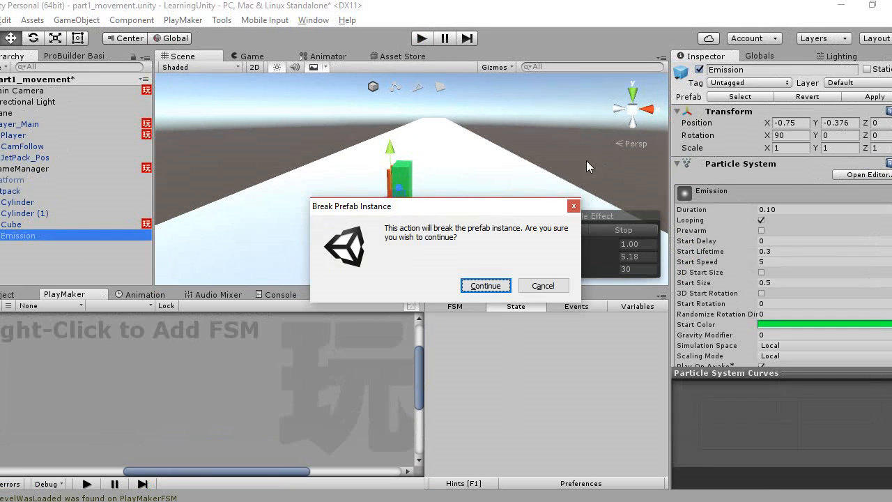
pyautogui.click(475, 286)
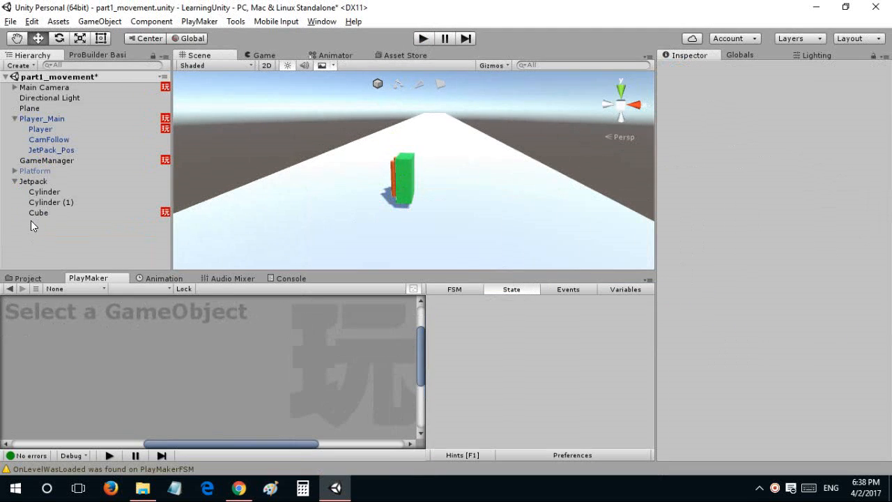
# Review the Jetpack's Cube and Cylinder children and apply the Jetpack's changes to its prefab.
pyautogui.click(31, 216)
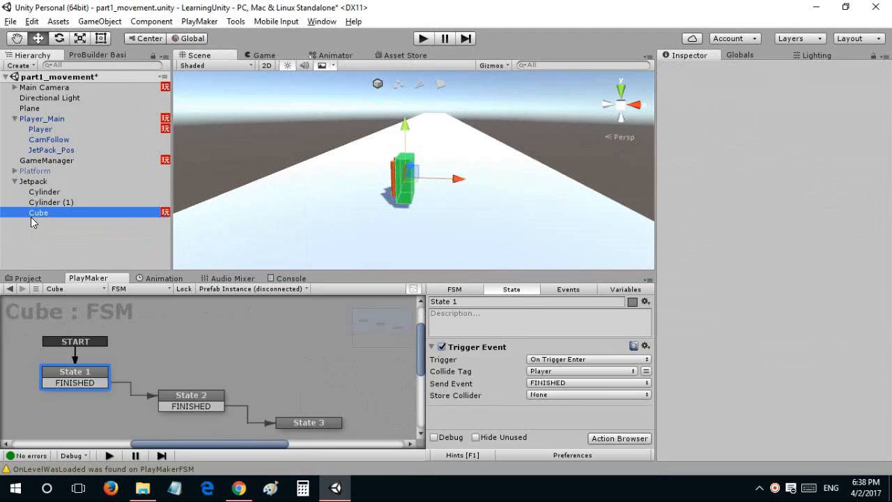
pyautogui.click(36, 182)
pyautogui.click(41, 202)
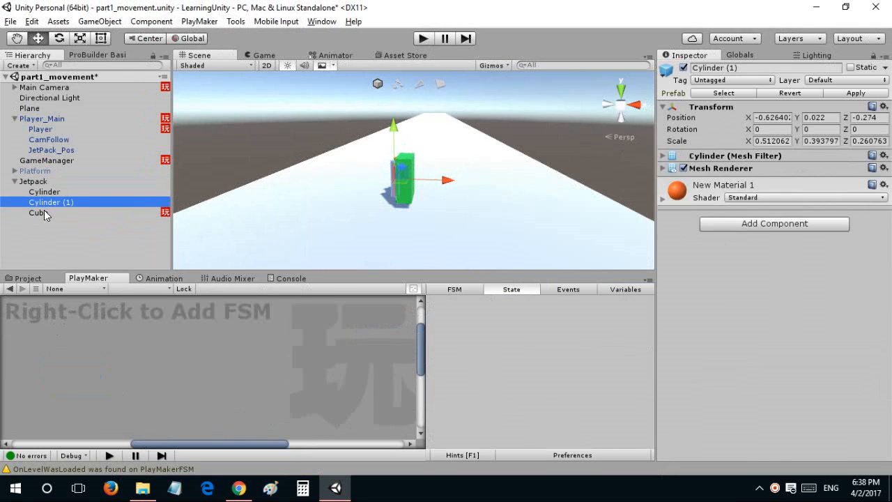
pyautogui.click(44, 211)
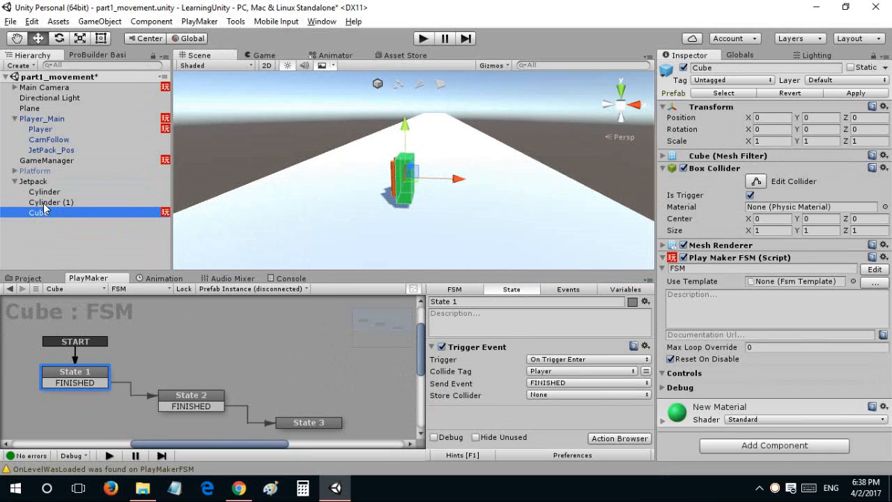
pyautogui.click(43, 202)
pyautogui.click(41, 193)
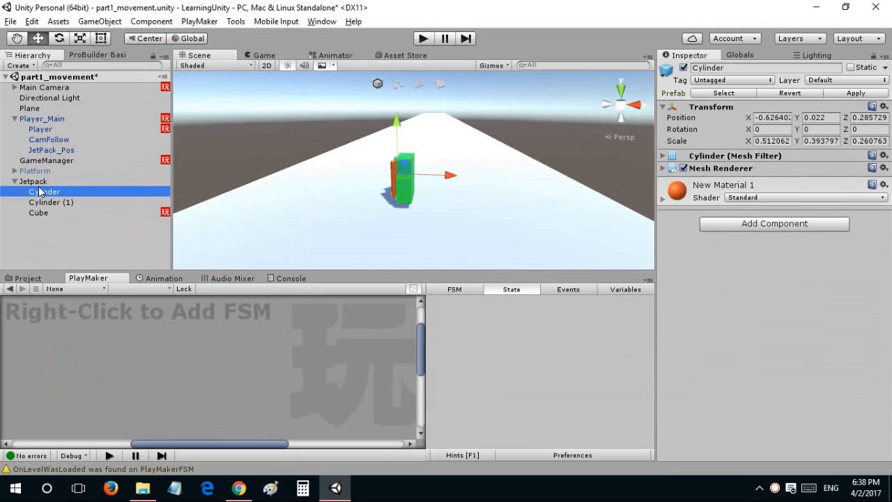
pyautogui.click(36, 182)
pyautogui.click(878, 92)
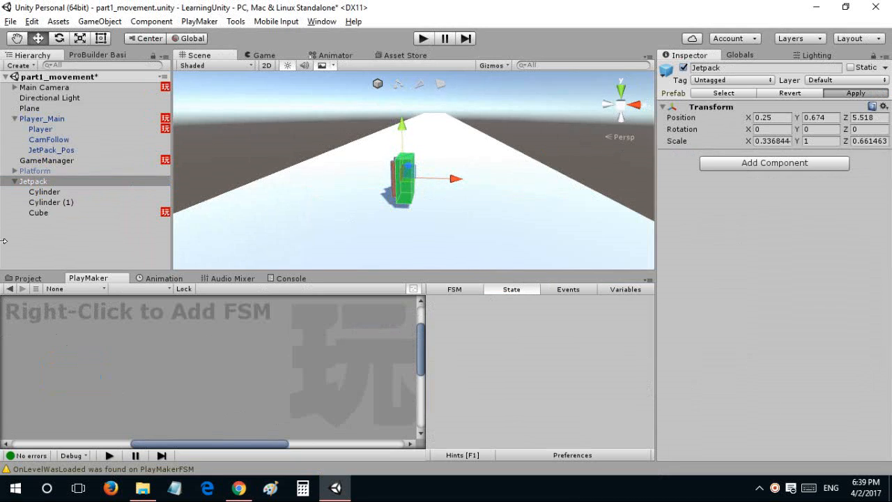
# Place the Jetpack_Player prefab from the Collectibles folder in the scene above the platform and expand its children.
pyautogui.click(33, 280)
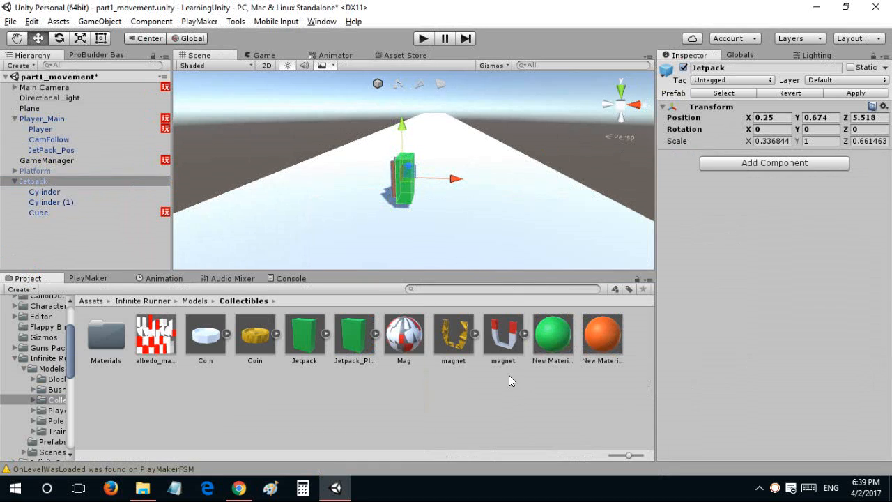
pyautogui.moveTo(349, 346); pyautogui.dragTo(486, 102)
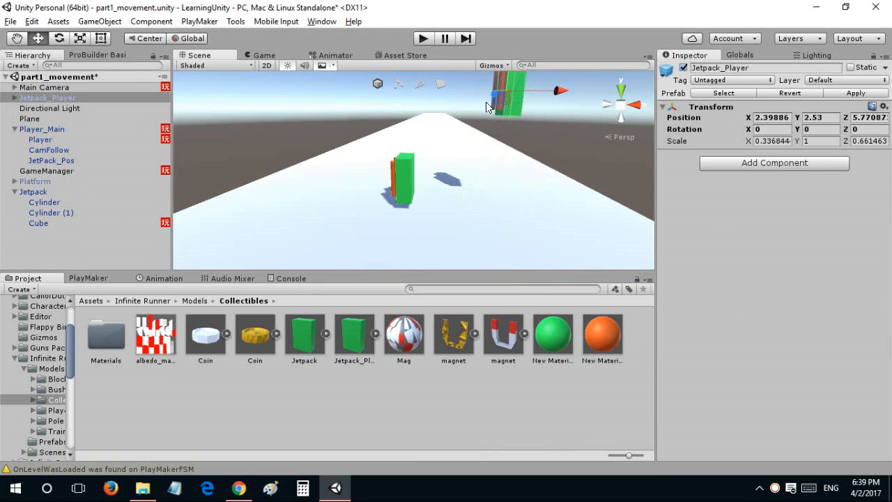
pyautogui.click(12, 100)
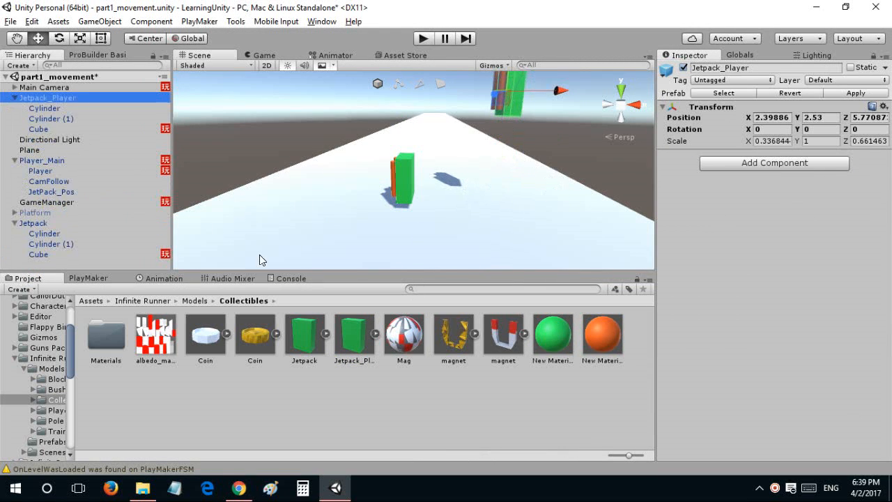
# Inspect the components of the Jetpack and Jetpack_Player prefabs in the Collectibles folder.
pyautogui.click(308, 336)
pyautogui.click(322, 334)
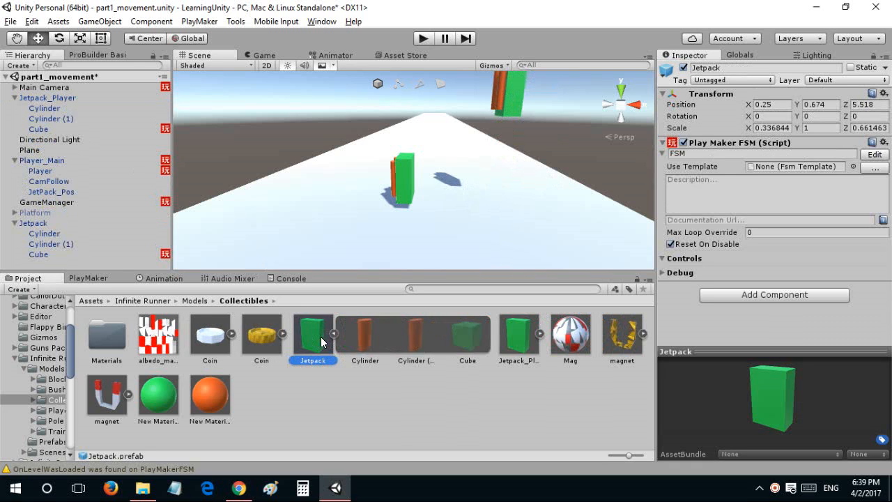
pyautogui.click(333, 334)
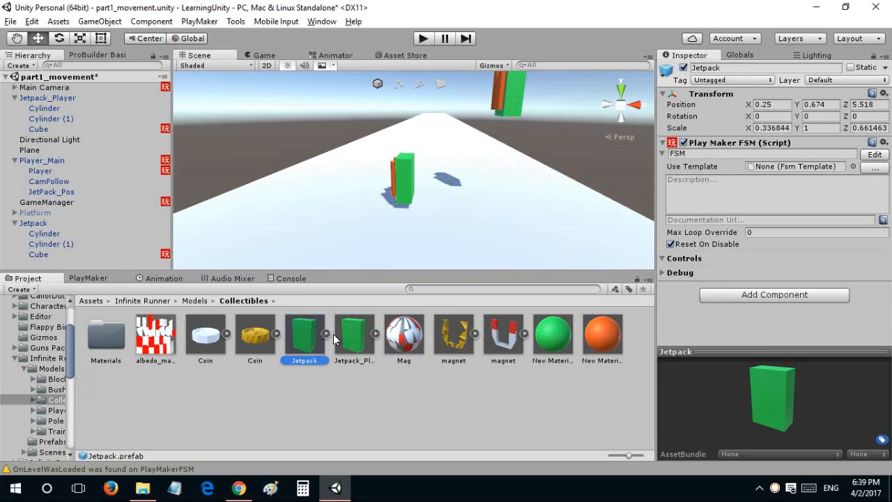
pyautogui.click(369, 347)
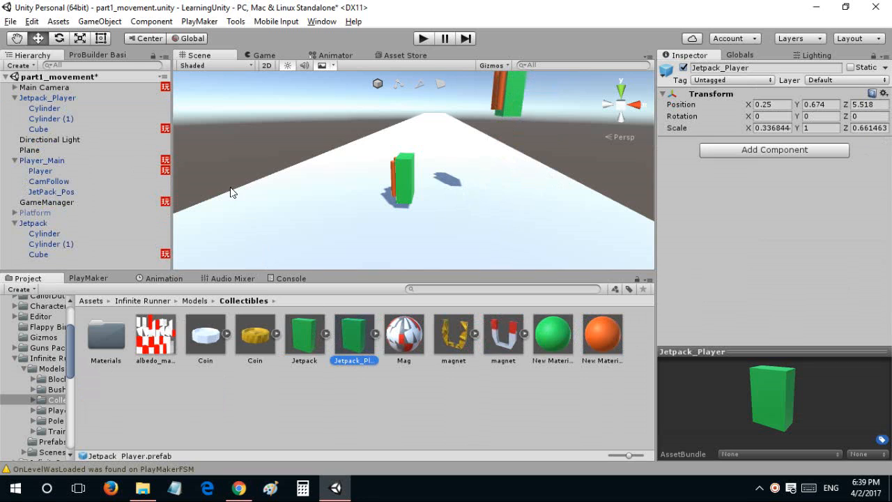
# Remove the PlayMaker FSM component from the Jetpack_Player's Cube and apply the change to its prefab.
pyautogui.click(49, 98)
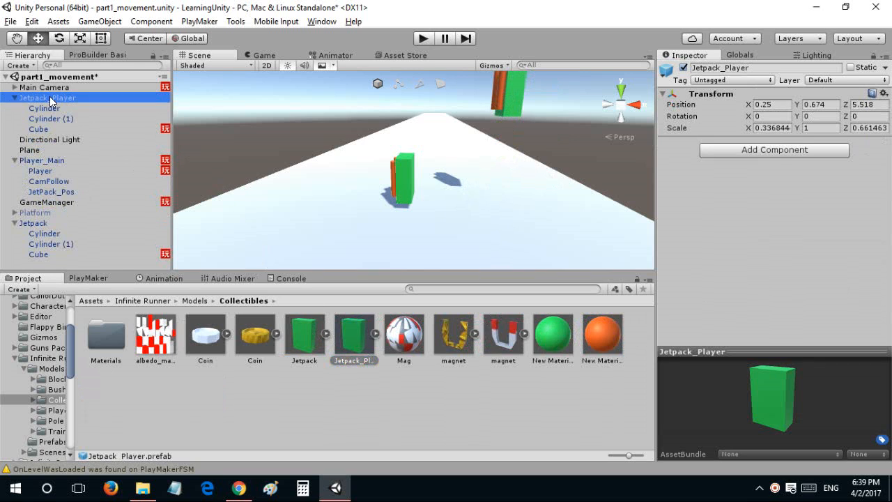
pyautogui.keyDown('alt'); pyautogui.moveTo(537, 168); pyautogui.dragTo(394, 202); pyautogui.keyUp('alt')
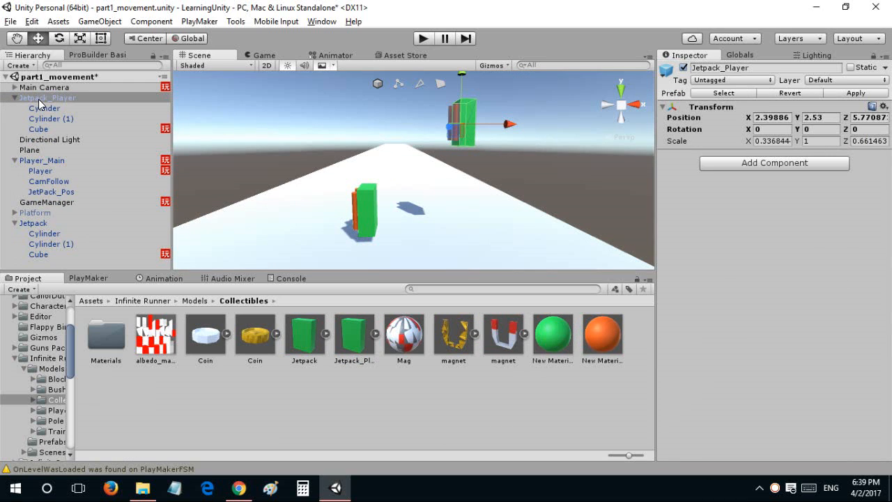
pyautogui.click(43, 119)
pyautogui.click(43, 127)
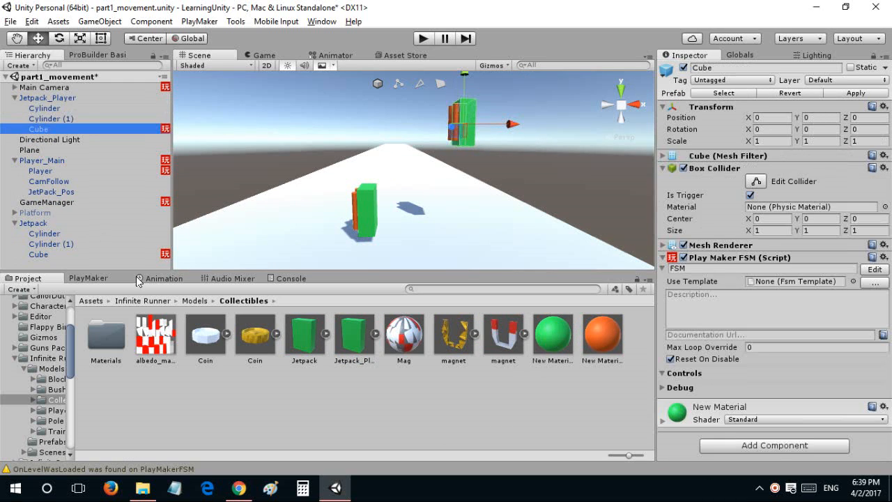
pyautogui.click(88, 278)
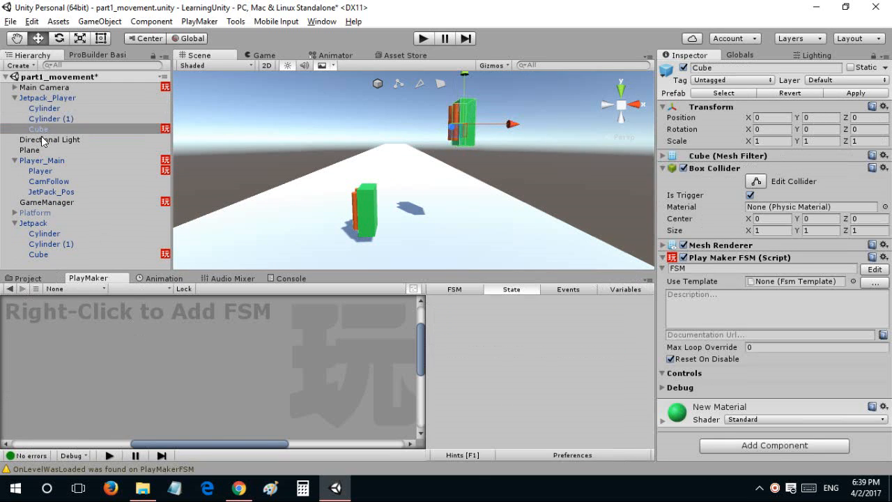
pyautogui.click(875, 270)
pyautogui.click(343, 352)
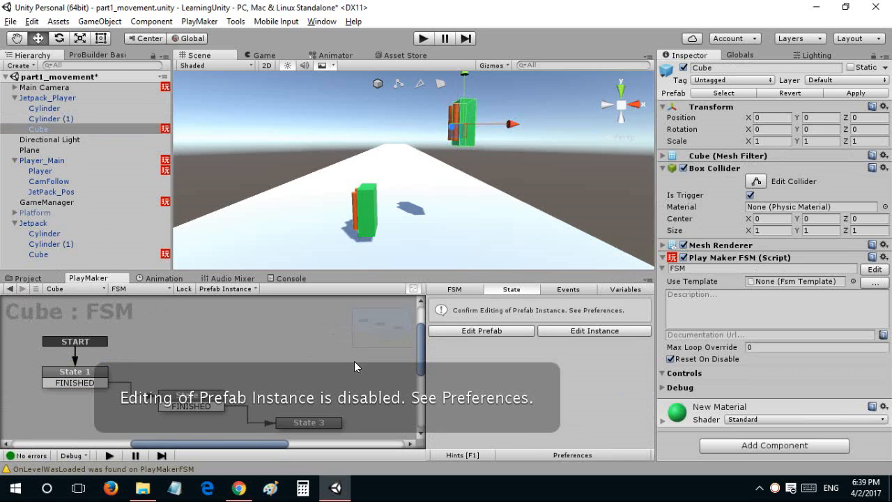
pyautogui.rightClick(818, 258)
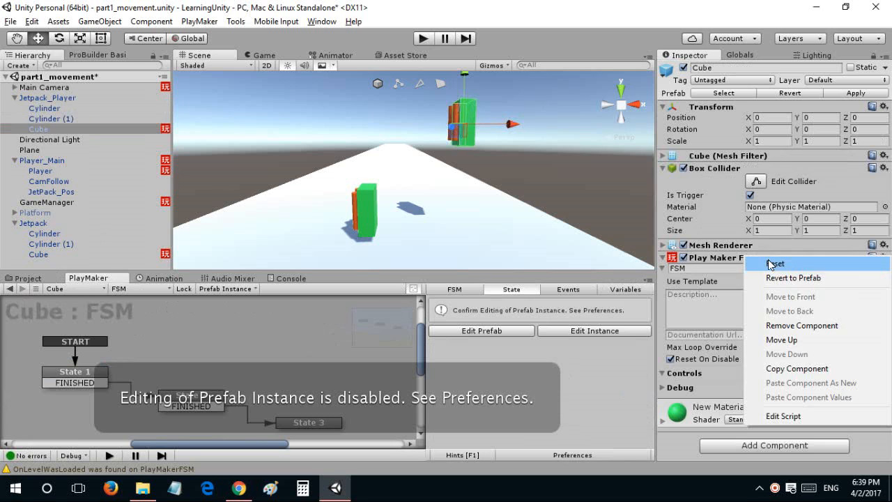
pyautogui.click(790, 325)
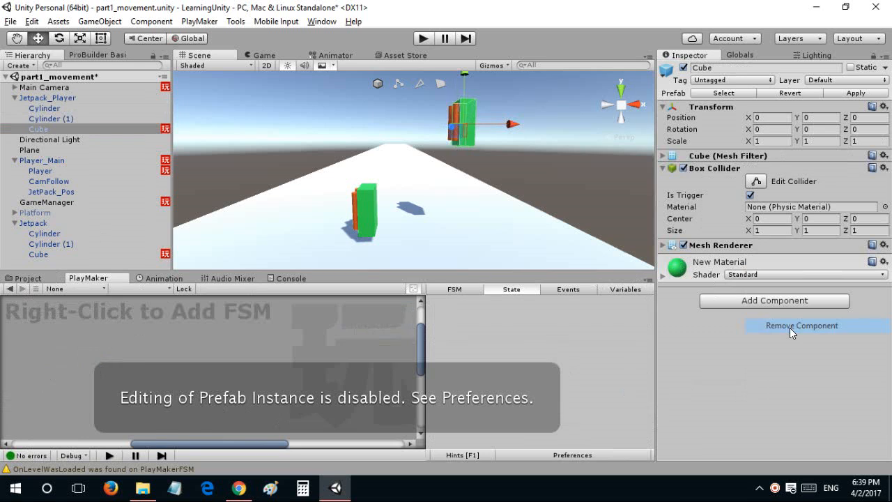
pyautogui.click(835, 90)
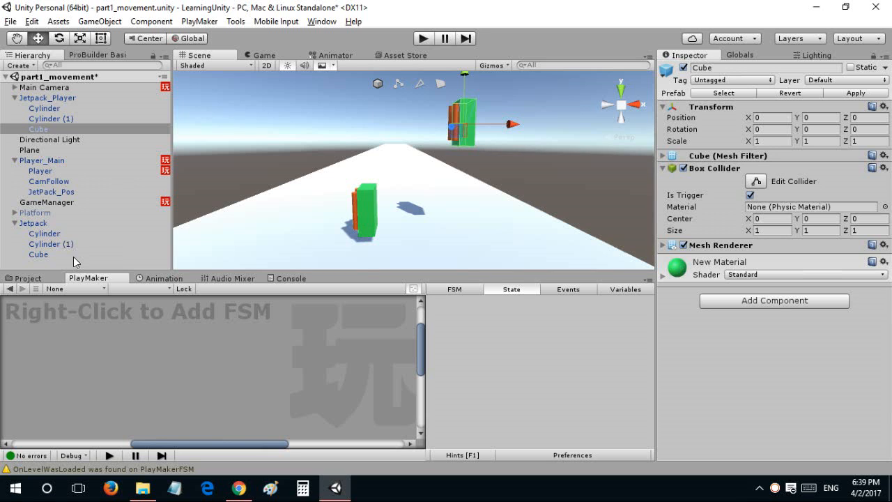
# Check the Jetpack_Player, Player and Jetpack objects and the Jetpack's Cube for their PlayMaker FSM components.
pyautogui.press('Up')
pyautogui.press('Up')
pyautogui.press('Up')
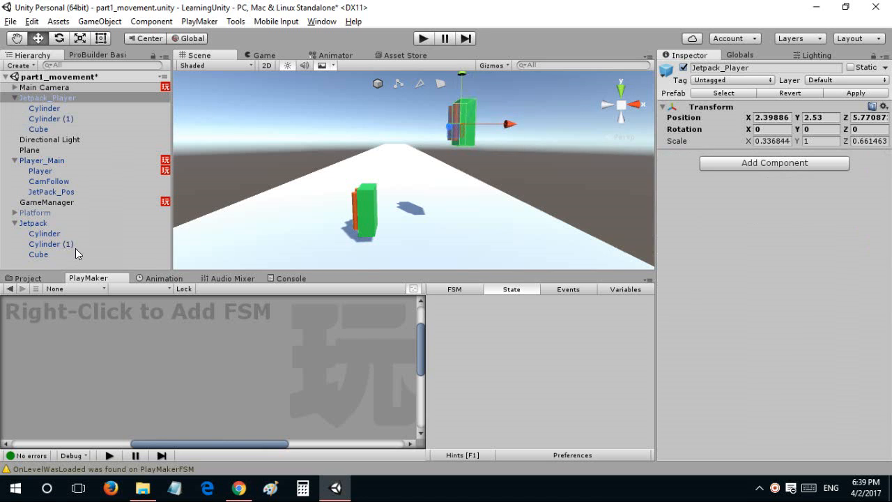
pyautogui.click(66, 171)
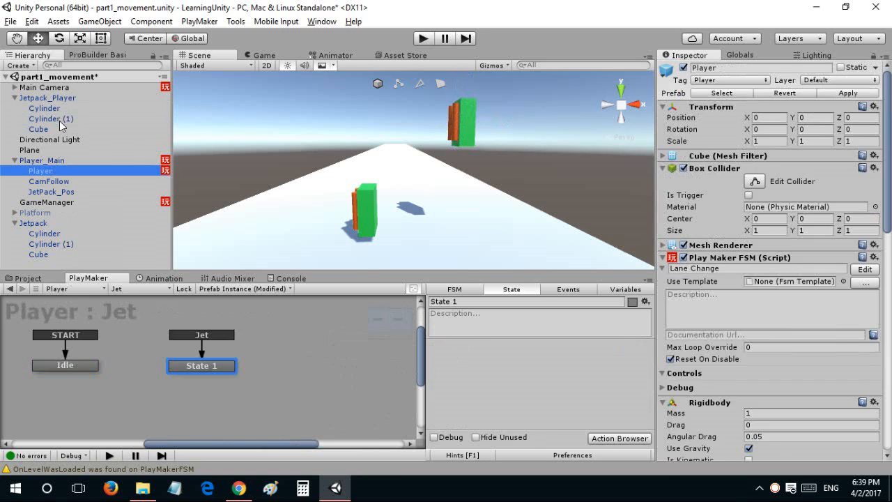
pyautogui.click(56, 101)
pyautogui.click(41, 223)
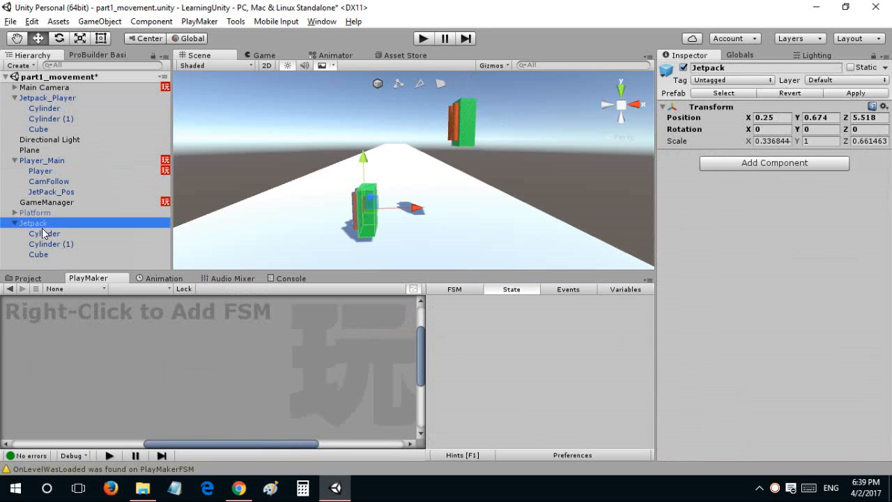
pyautogui.click(39, 254)
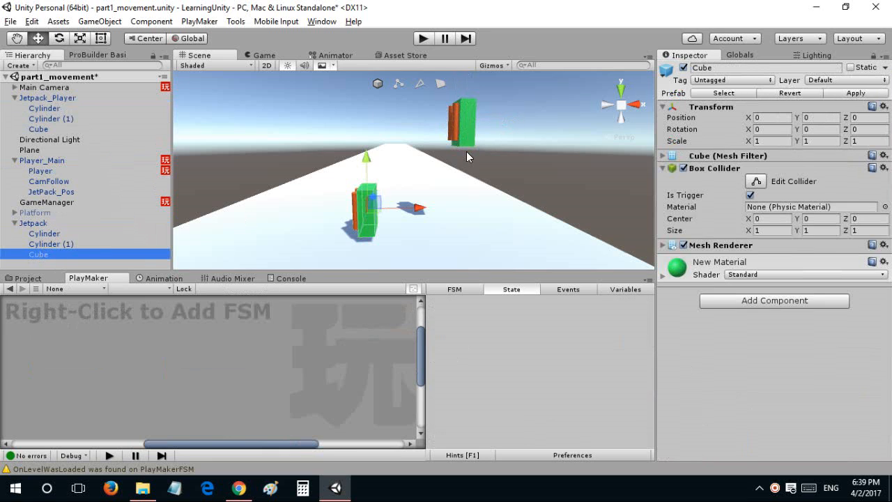
# Try to undo the removal of the PlayMaker FSM component from the Cube.
pyautogui.hotkey('ctrl', 'z')
pyautogui.hotkey('ctrl', 'z')
pyautogui.click(63, 139)
pyautogui.hotkey('ctrl', 'z')
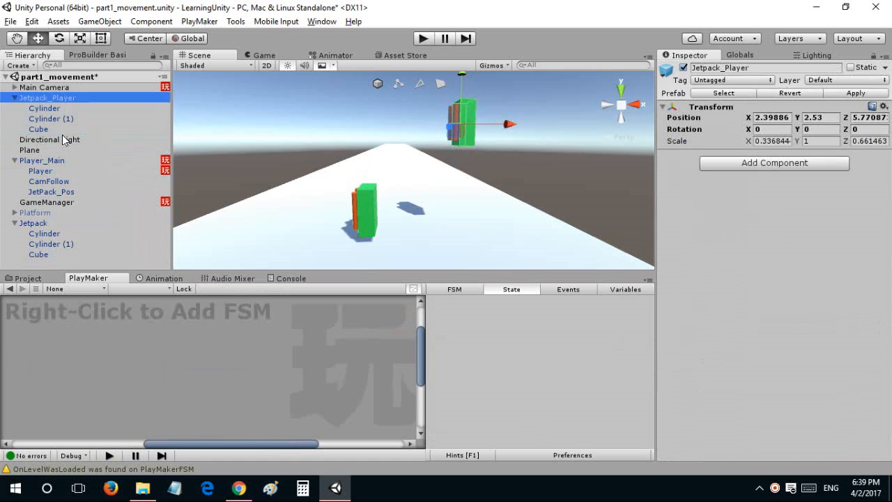
pyautogui.hotkey('ctrl', 'z')
# Inspect the components of the Platform, the Jetpack and the Jetpack's second cylinder and Cube.
pyautogui.click(67, 211)
pyautogui.click(62, 223)
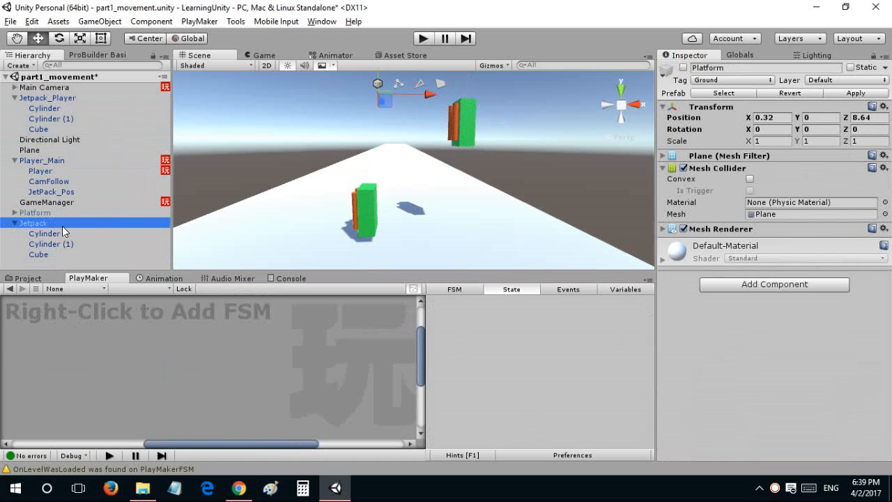
pyautogui.click(66, 245)
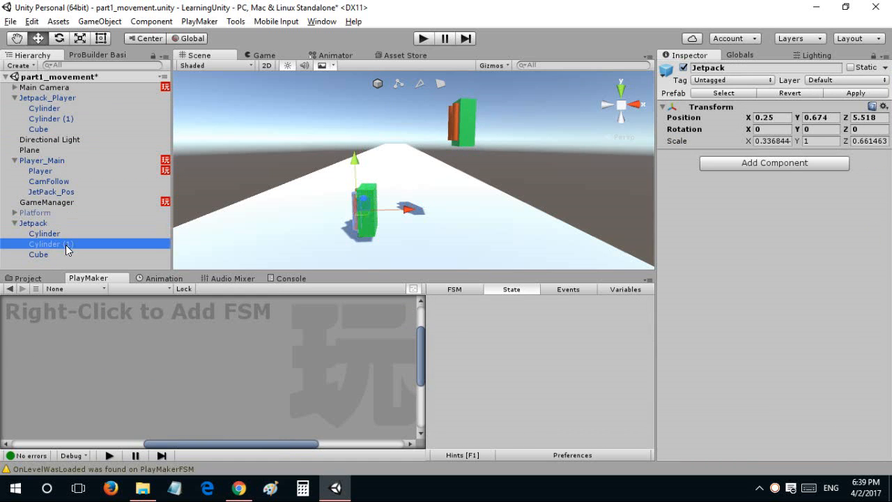
pyautogui.click(66, 255)
# View the FSMs of the Jetpack prefab and the Coin prefab in the PlayMaker editor.
pyautogui.rightClick(81, 288)
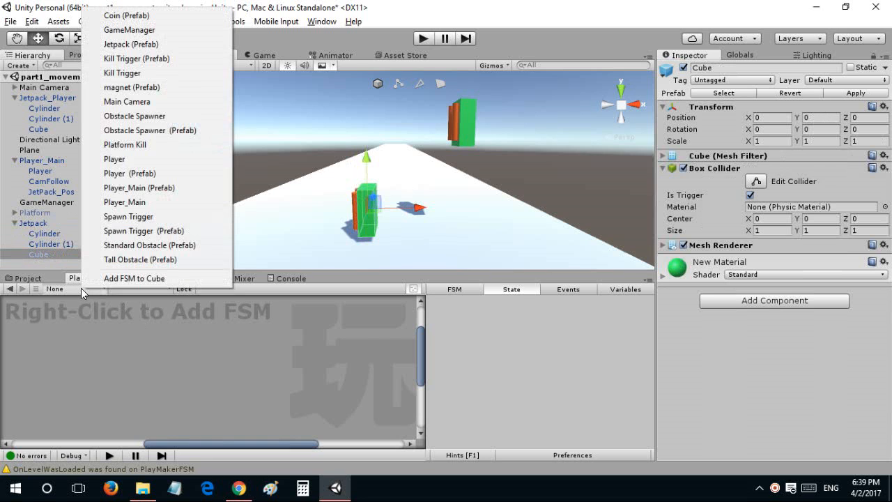
pyautogui.click(129, 46)
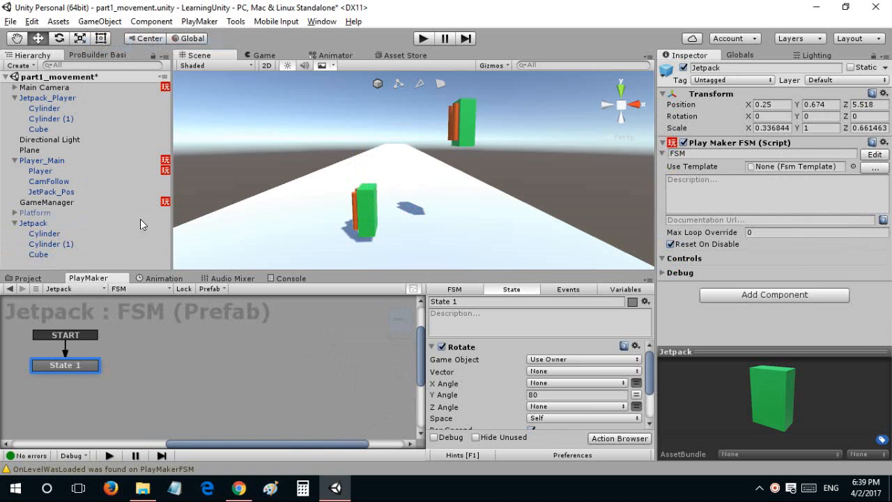
pyautogui.click(104, 288)
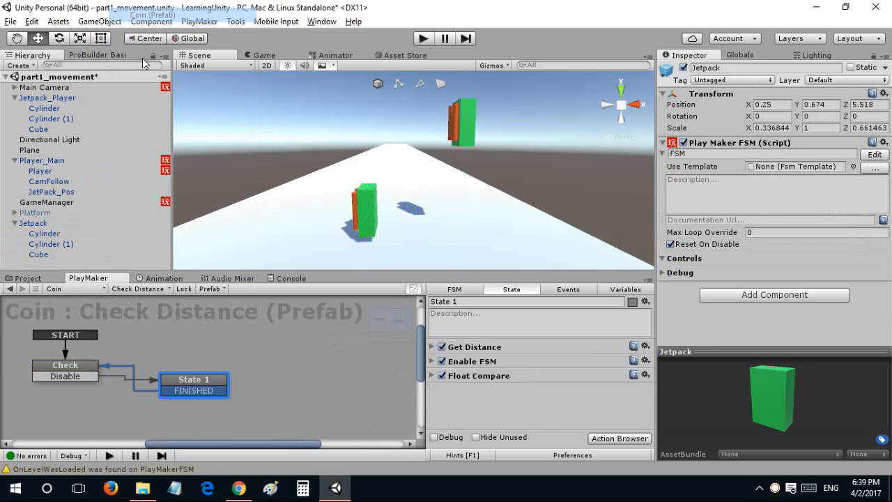
pyautogui.click(150, 15)
pyautogui.click(91, 290)
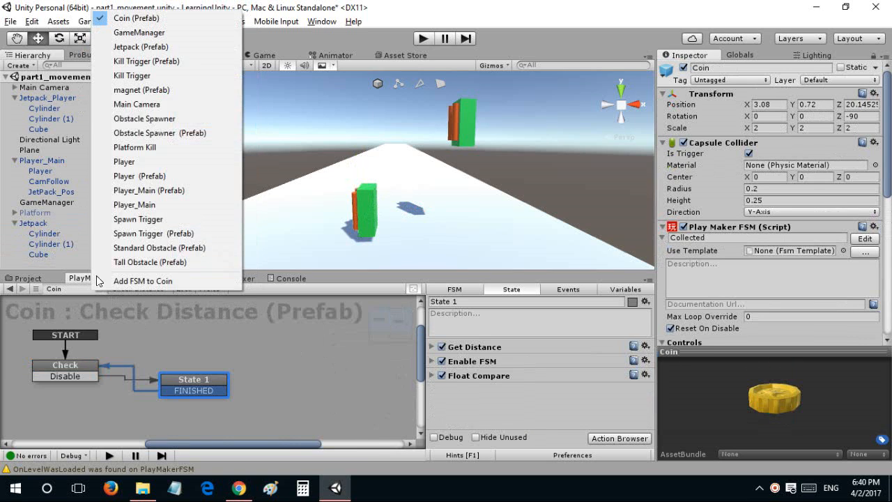
pyautogui.press('Escape')
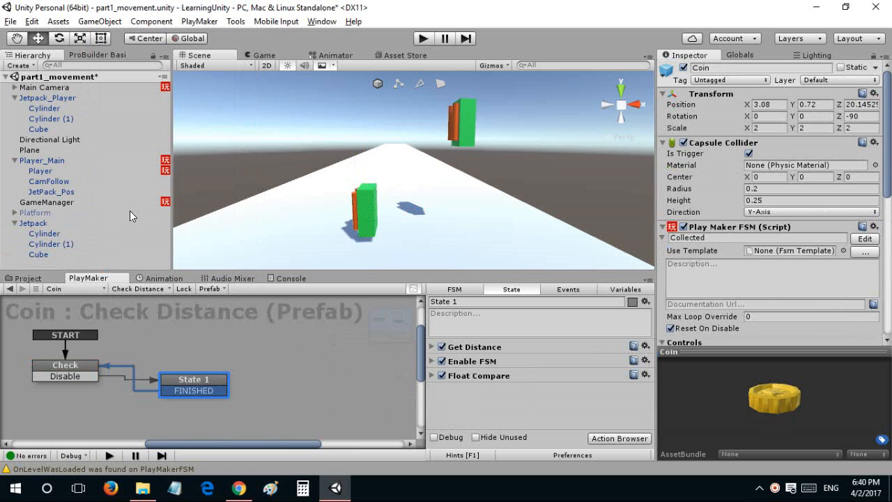
# Save the scene and undo the recent changes back to the point where the Jetpack's Cube has its PlayMaker FSM.
pyautogui.hotkey('ctrl', 's')
pyautogui.press('Up')
pyautogui.press('Up')
pyautogui.press('Up')
pyautogui.press('Up')
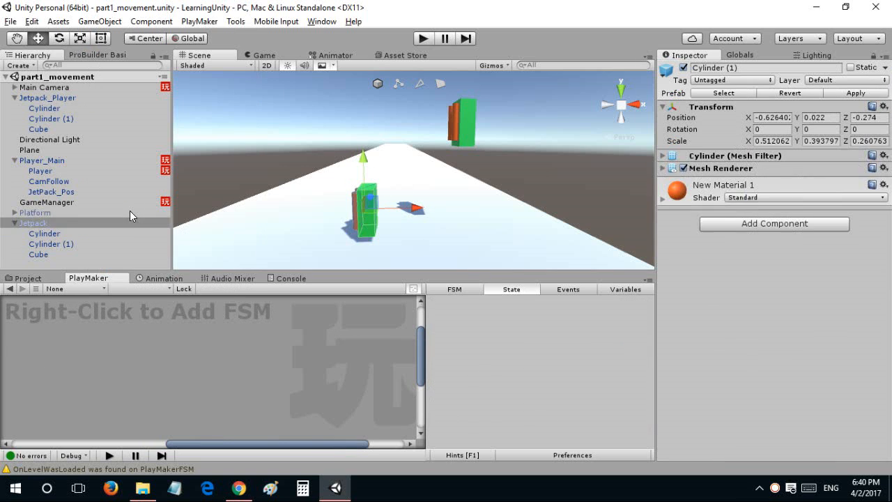
pyautogui.hotkey('ctrl', 'z')
pyautogui.hotkey('ctrl', 'z')
pyautogui.hotkey('ctrl', 'z')
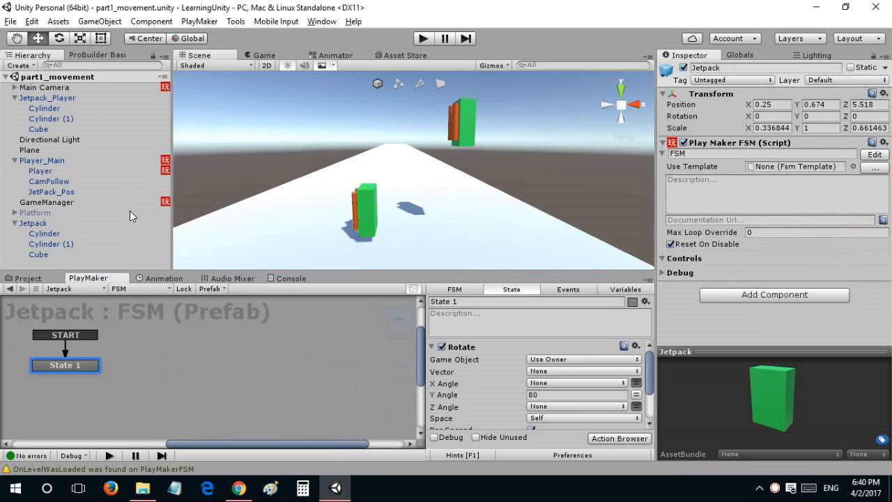
pyautogui.hotkey('ctrl', 'z')
pyautogui.hotkey('ctrl', 'z')
pyautogui.hotkey('ctrl', 'z')
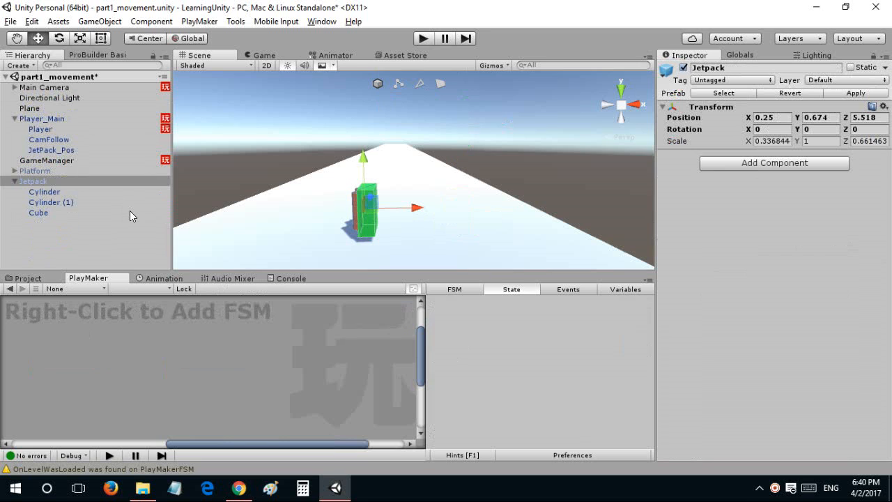
pyautogui.hotkey('ctrl', 'z')
pyautogui.hotkey('ctrl', 'z')
pyautogui.hotkey('ctrl', 'z')
pyautogui.hotkey('ctrl', 'z')
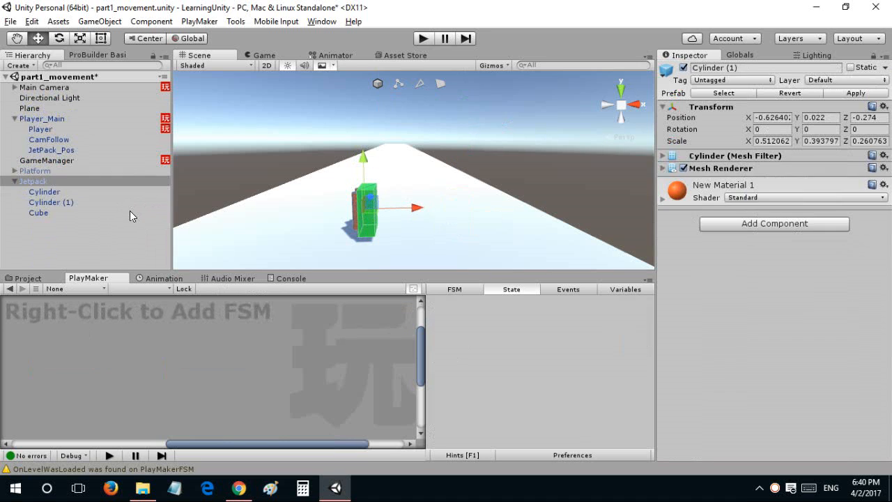
pyautogui.hotkey('ctrl', 'z')
pyautogui.hotkey('ctrl', 'z')
pyautogui.hotkey('ctrl', 'z')
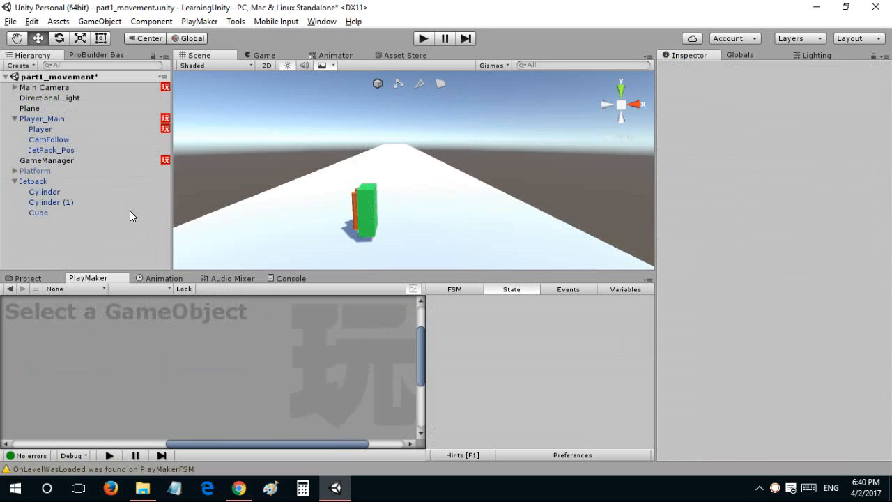
pyautogui.hotkey('ctrl', 'z')
pyautogui.hotkey('ctrl', 'z')
pyautogui.hotkey('ctrl', 'z')
pyautogui.hotkey('ctrl', 'z')
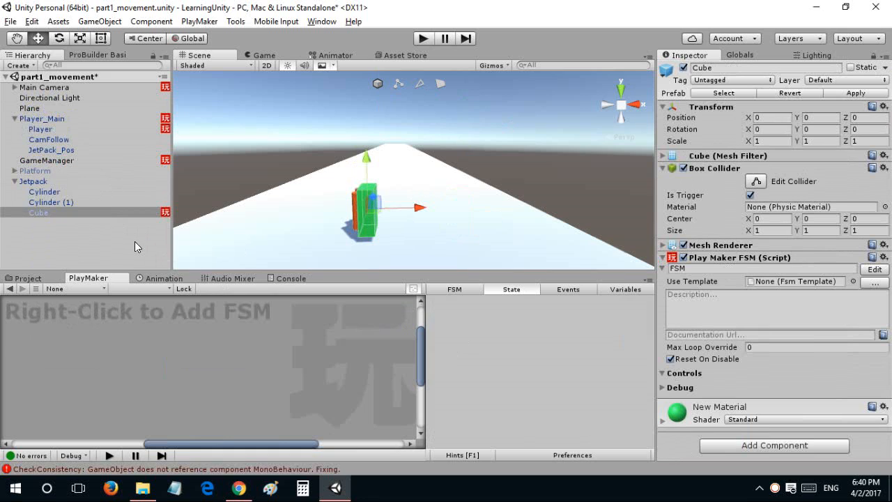
# Review the actions of the three states in the Jetpack Cube's FSM, including State 2's Ease Vector3 settings.
pyautogui.click(97, 231)
pyautogui.click(82, 213)
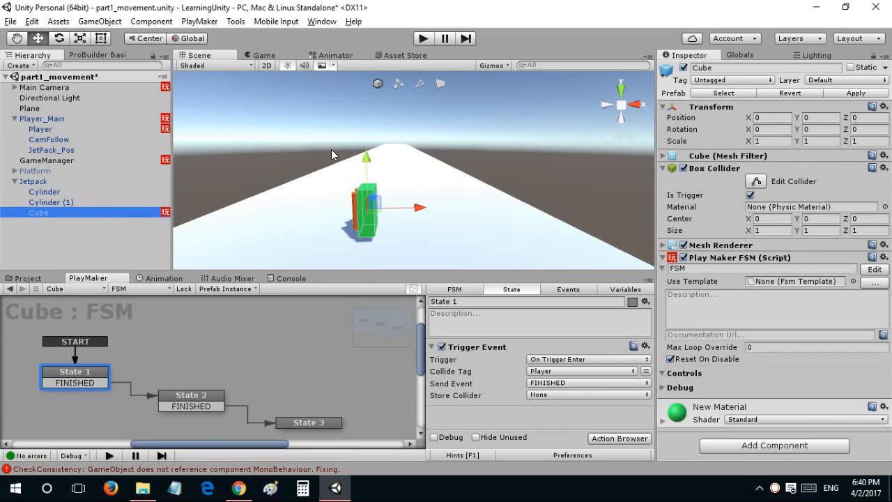
pyautogui.click(296, 423)
pyautogui.click(216, 401)
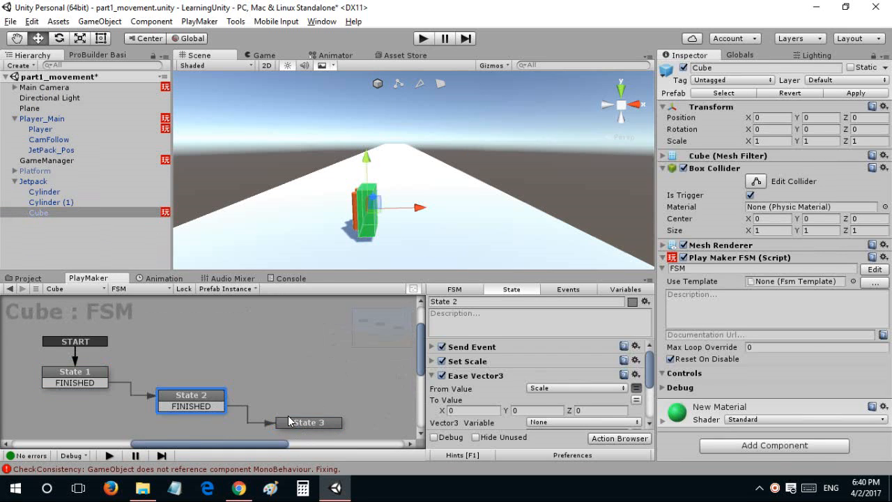
pyautogui.scroll(-2, 443, 392)
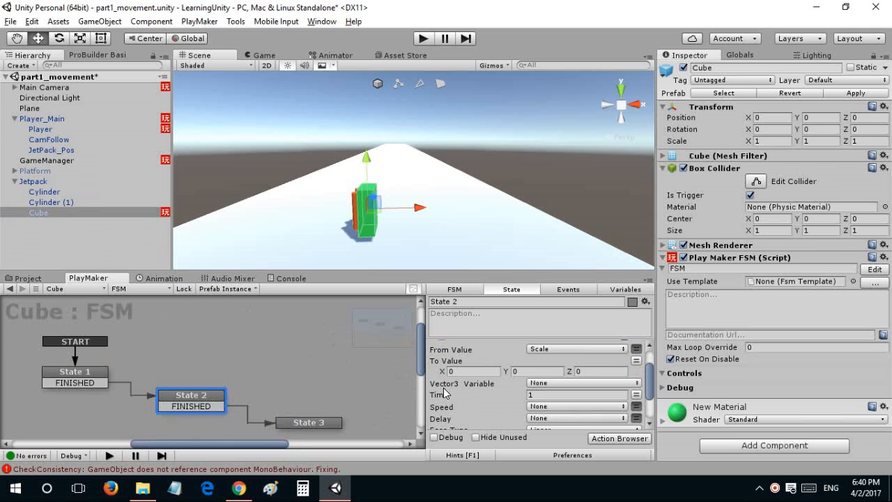
pyautogui.click(571, 385)
pyautogui.click(325, 424)
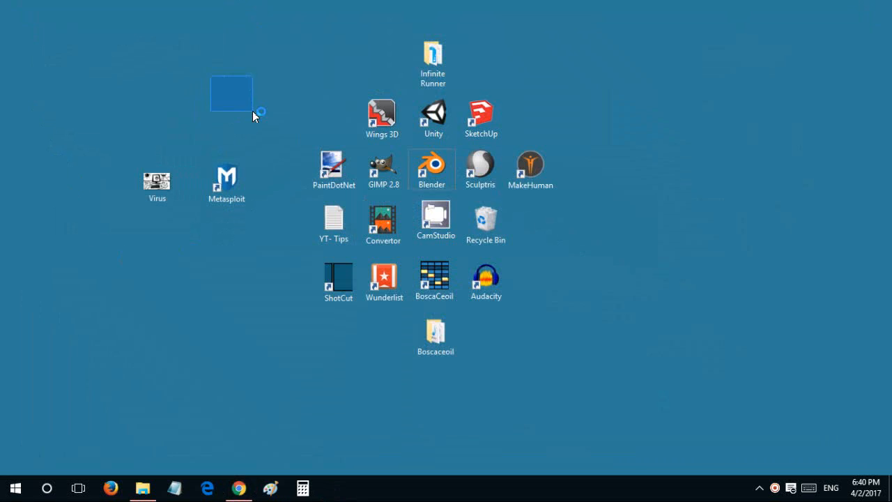
# Dismiss the Unity Bug Reporter without sending a crash report.
pyautogui.moveTo(252, 111); pyautogui.dragTo(252, 111)
pyautogui.click(418, 120)
pyautogui.moveTo(657, 72); pyautogui.dragTo(711, 291)
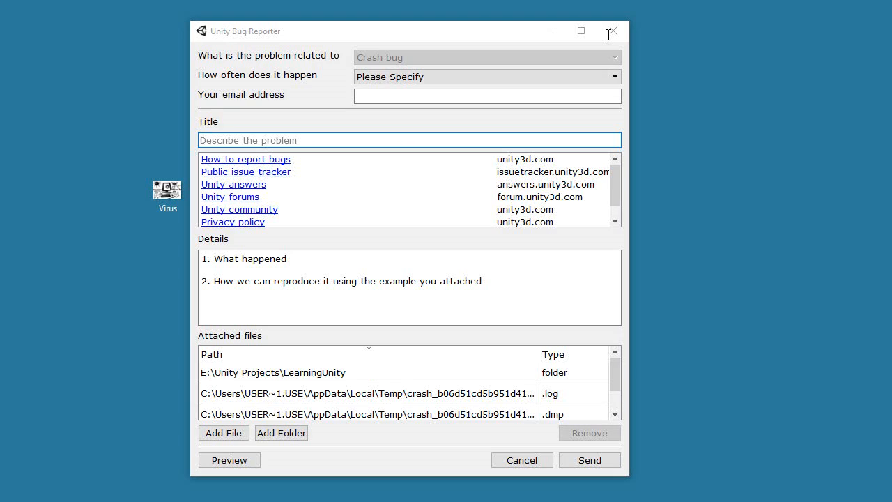
pyautogui.click(575, 32)
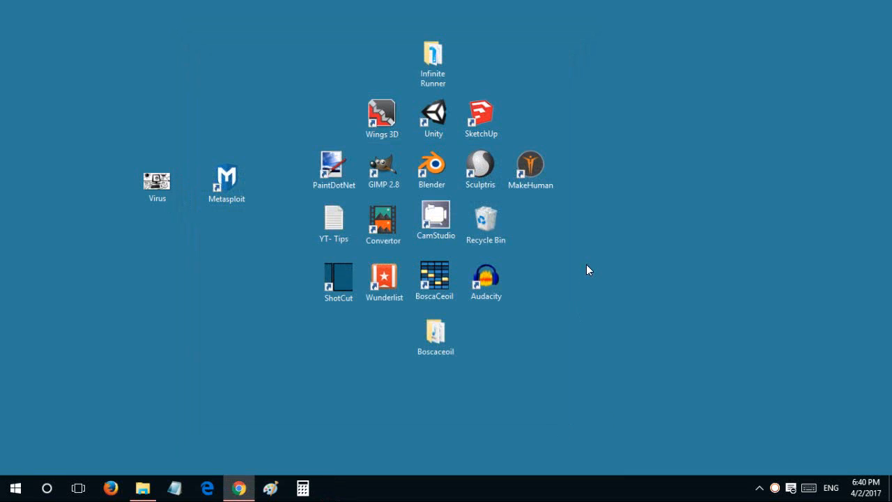
pyautogui.moveTo(586, 264); pyautogui.dragTo(647, 379)
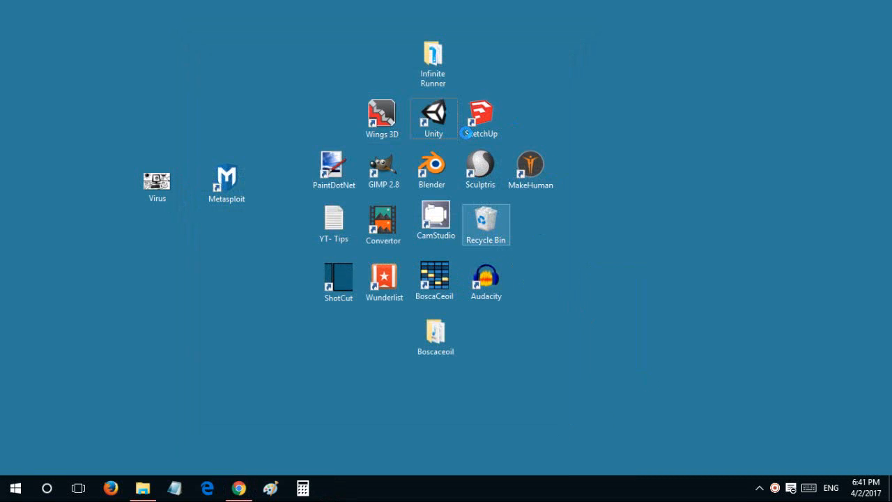
# Run CCleaner on the desktop's Recycle Bin.
pyautogui.rightClick(492, 236)
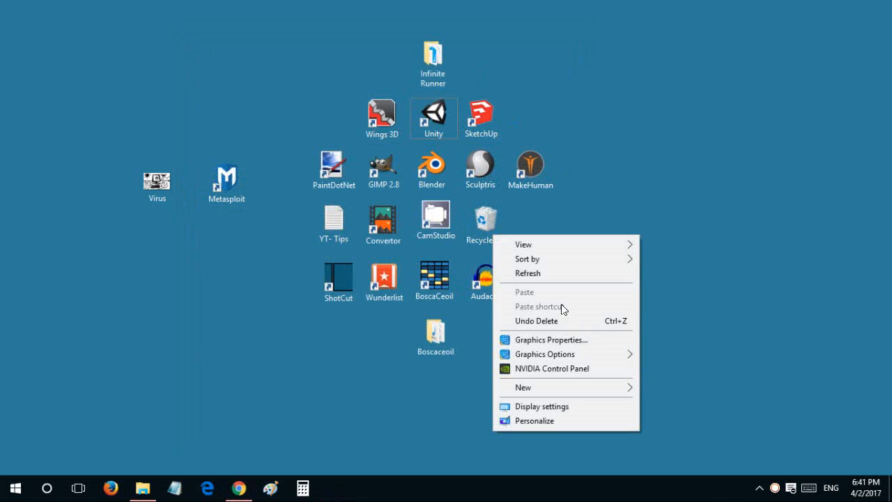
pyautogui.click(499, 214)
pyautogui.rightClick(499, 214)
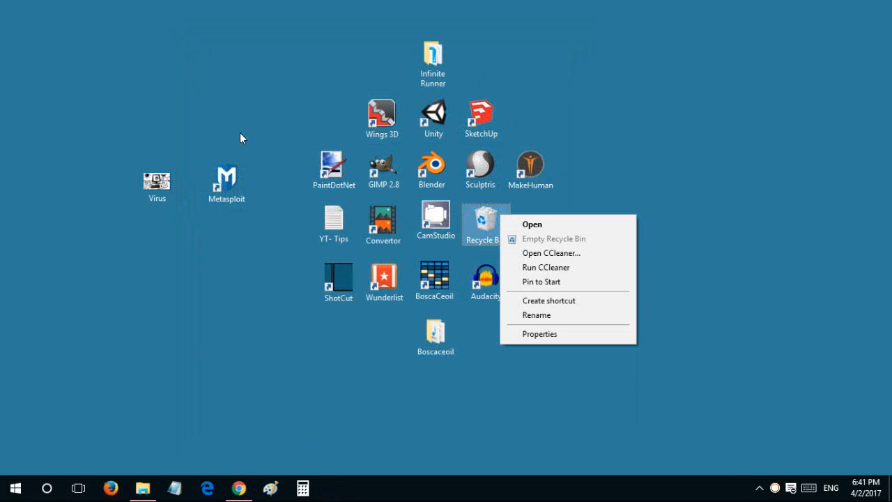
pyautogui.click(549, 267)
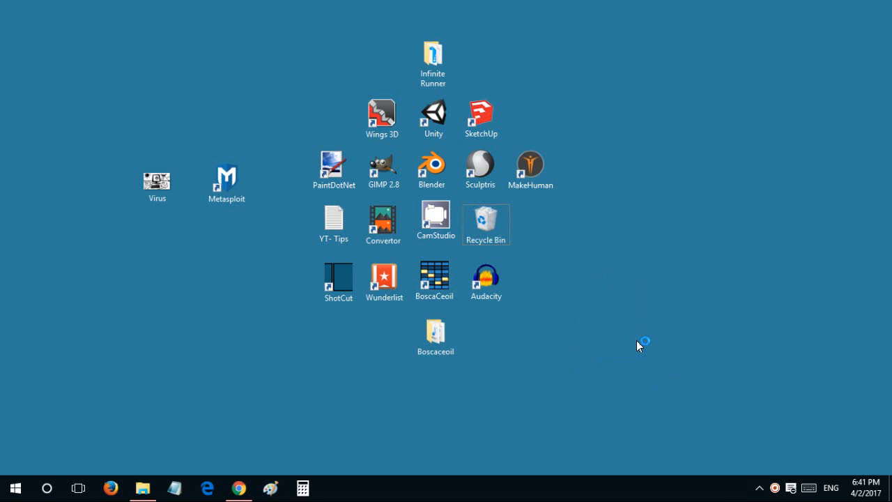
pyautogui.rightClick(774, 487)
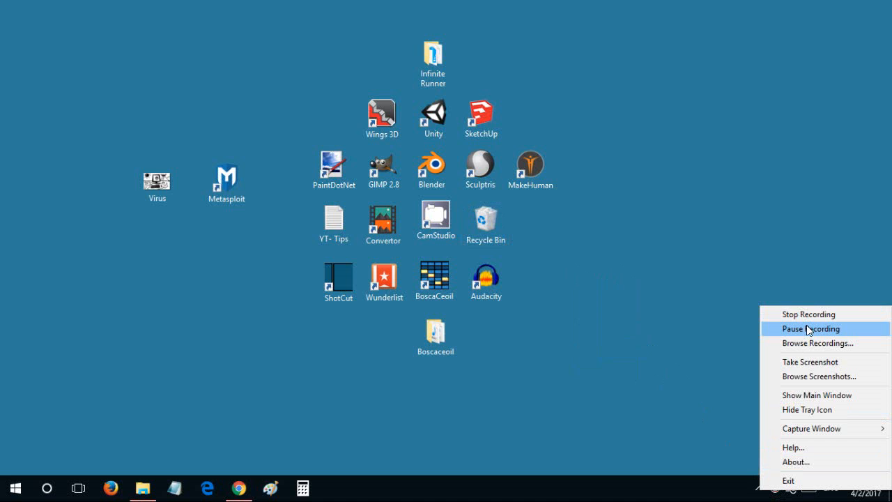
pyautogui.click(809, 330)
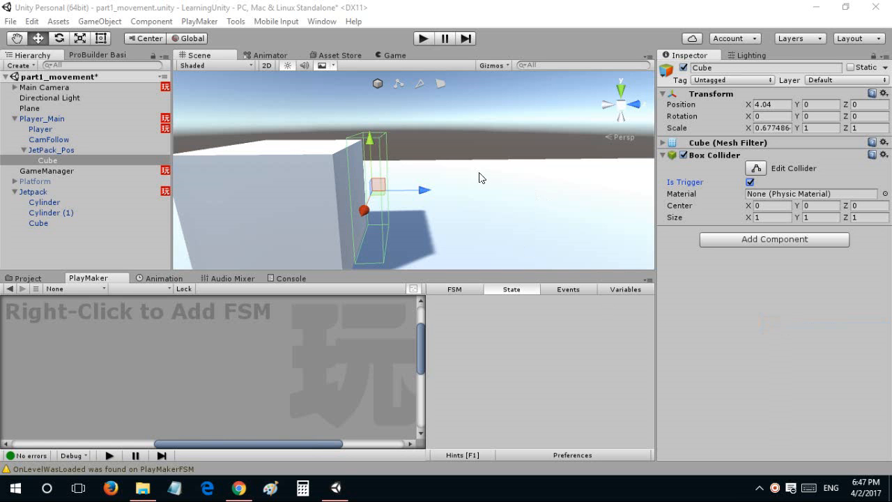
# Examine JetPack_Pos and its trigger Cube at the player from several angles, along with the Jetpack pickup on the track.
pyautogui.keyDown('alt'); pyautogui.moveTo(628, 195); pyautogui.dragTo(689, 209); pyautogui.keyUp('alt')
pyautogui.keyDown('alt'); pyautogui.moveTo(509, 182); pyautogui.dragTo(673, 187); pyautogui.keyUp('alt')
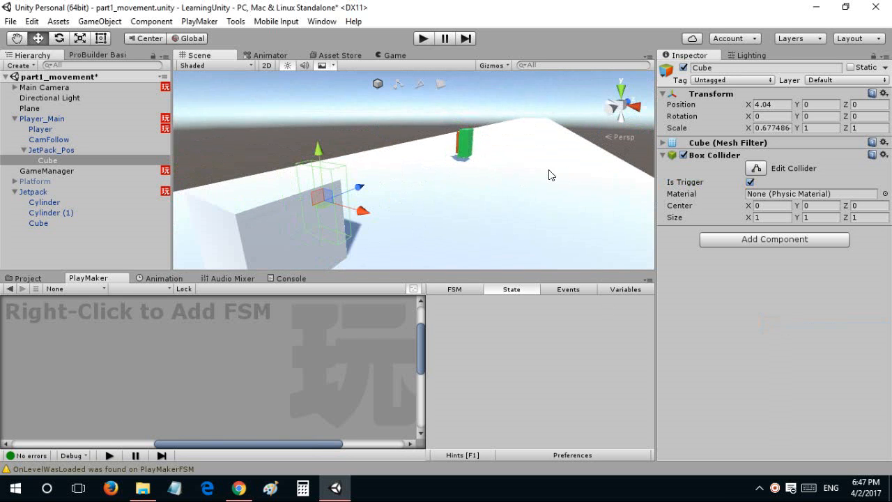
pyautogui.moveTo(550, 170); pyautogui.dragTo(559, 153, button='right')
pyautogui.press('w')
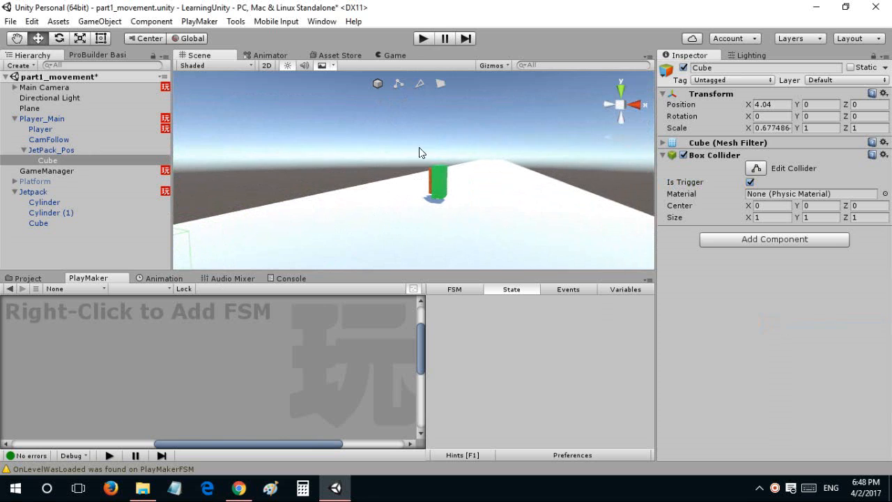
pyautogui.keyDown('alt'); pyautogui.moveTo(445, 155); pyautogui.dragTo(420, 177); pyautogui.keyUp('alt')
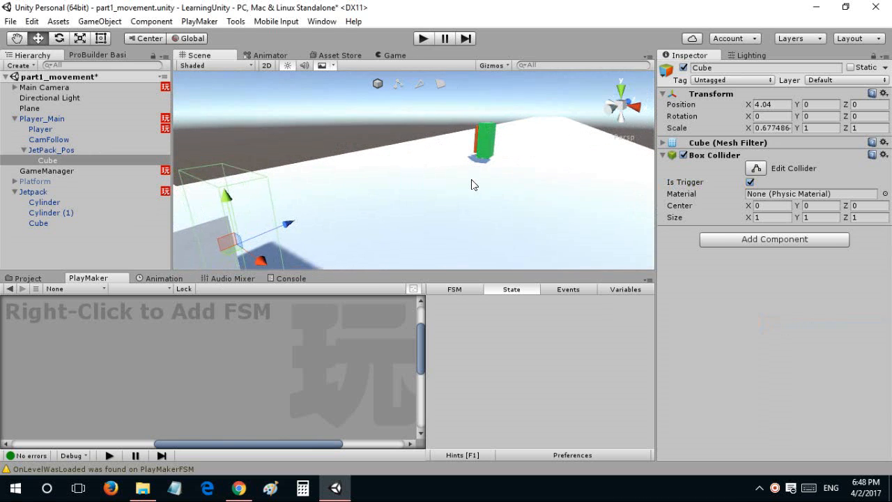
pyautogui.keyDown('alt'); pyautogui.moveTo(414, 147); pyautogui.dragTo(364, 145); pyautogui.keyUp('alt')
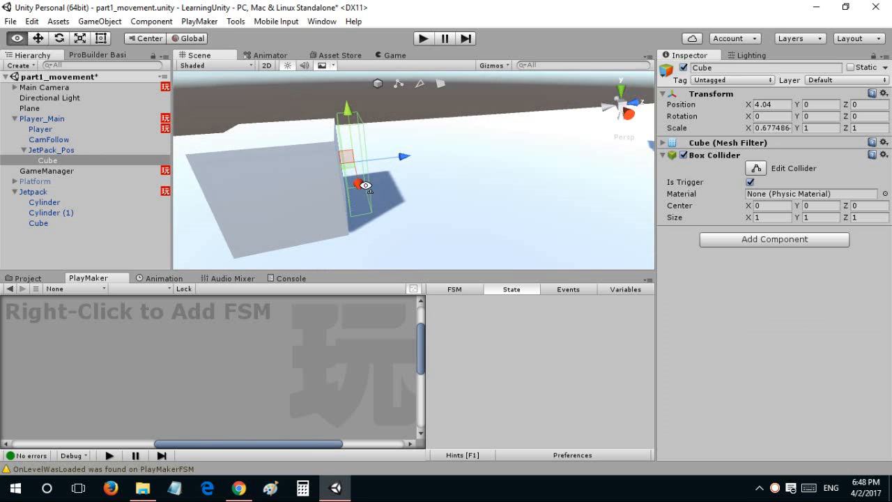
pyautogui.keyDown('alt'); pyautogui.moveTo(305, 218); pyautogui.dragTo(353, 185); pyautogui.keyUp('alt')
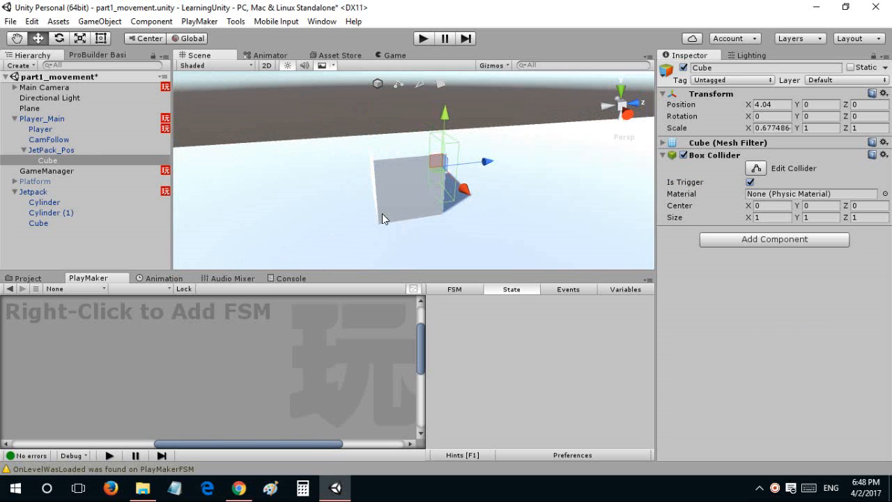
pyautogui.keyDown('alt'); pyautogui.moveTo(518, 175); pyautogui.dragTo(502, 175); pyautogui.keyUp('alt')
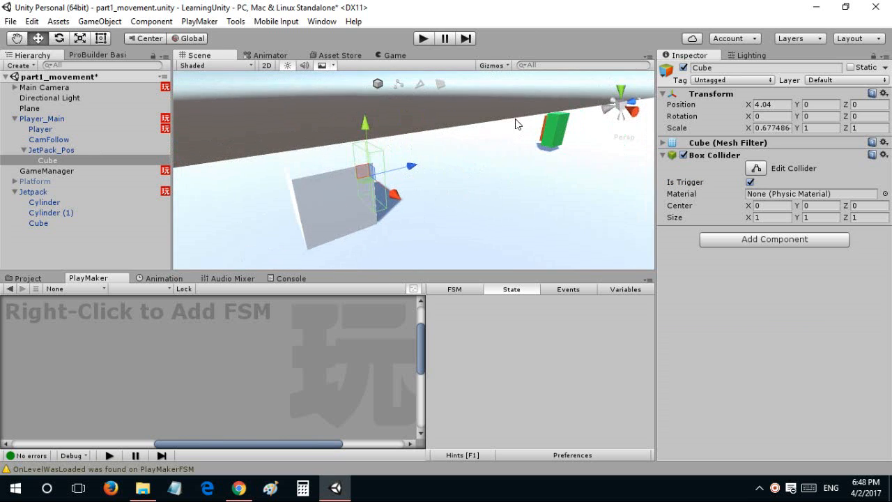
pyautogui.keyDown('alt'); pyautogui.moveTo(501, 175); pyautogui.dragTo(523, 175); pyautogui.keyUp('alt')
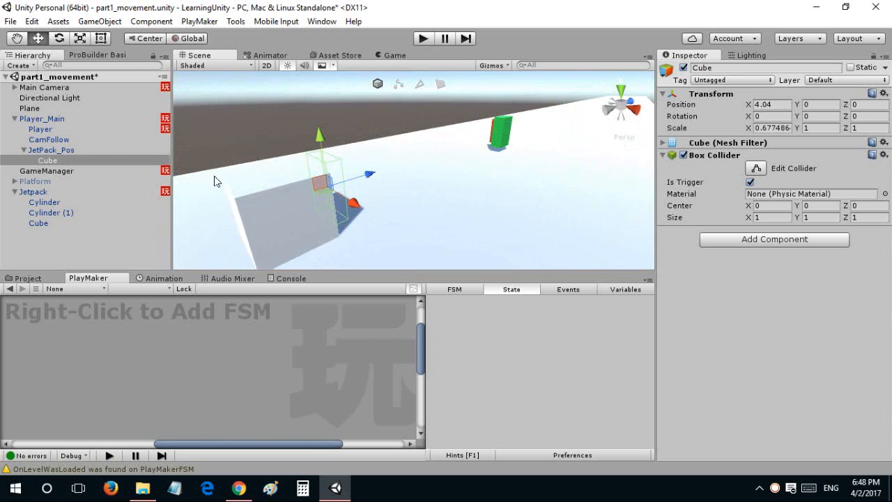
pyautogui.moveTo(407, 178); pyautogui.dragTo(307, 185, button='right')
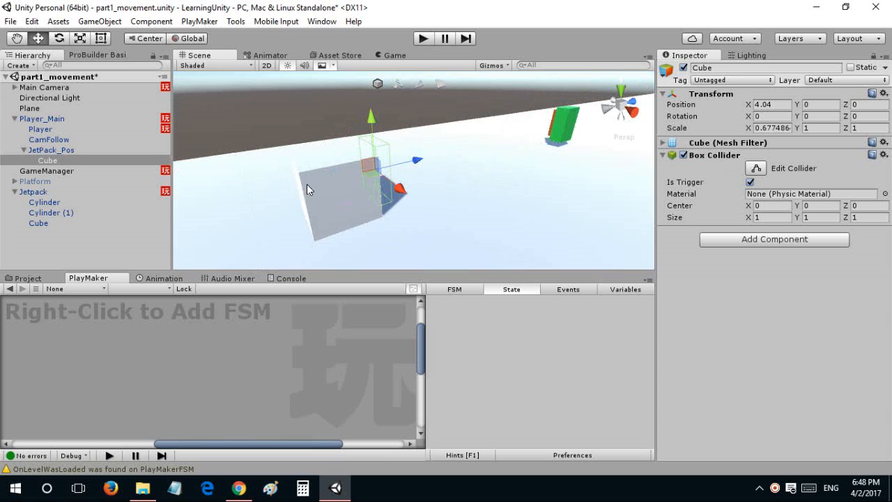
pyautogui.click(75, 150)
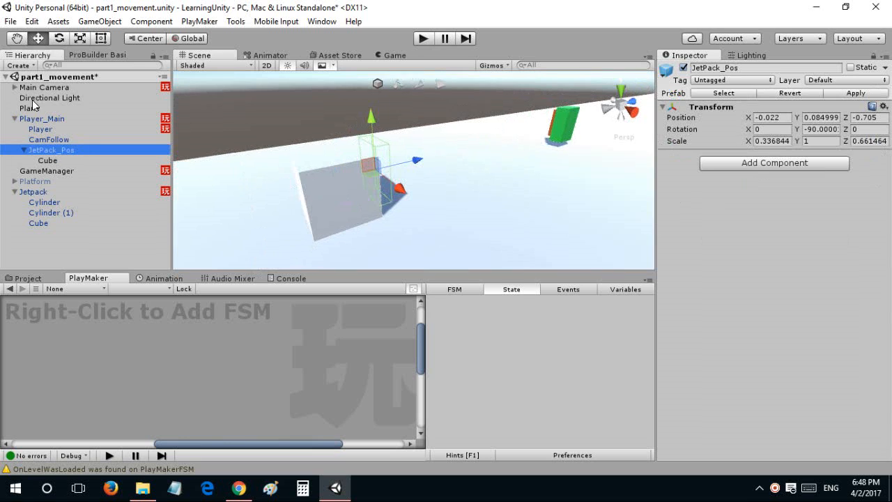
pyautogui.click(75, 160)
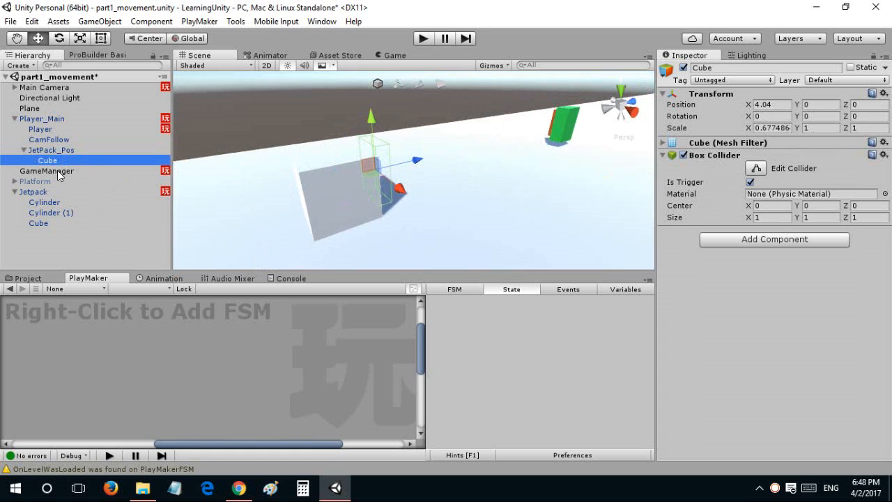
# Add an FSM to the trigger Cube under JetPack_Pos and give State 1 a Trigger Event action.
pyautogui.click(73, 288)
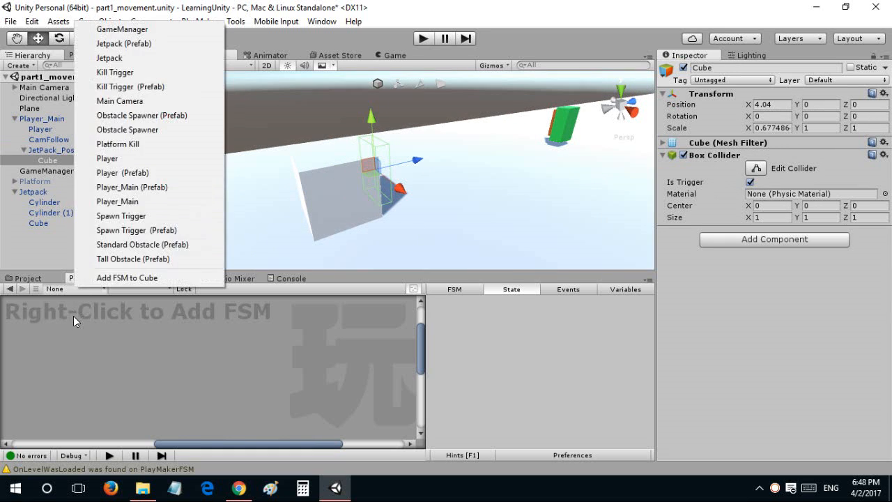
pyautogui.rightClick(73, 318)
pyautogui.click(88, 325)
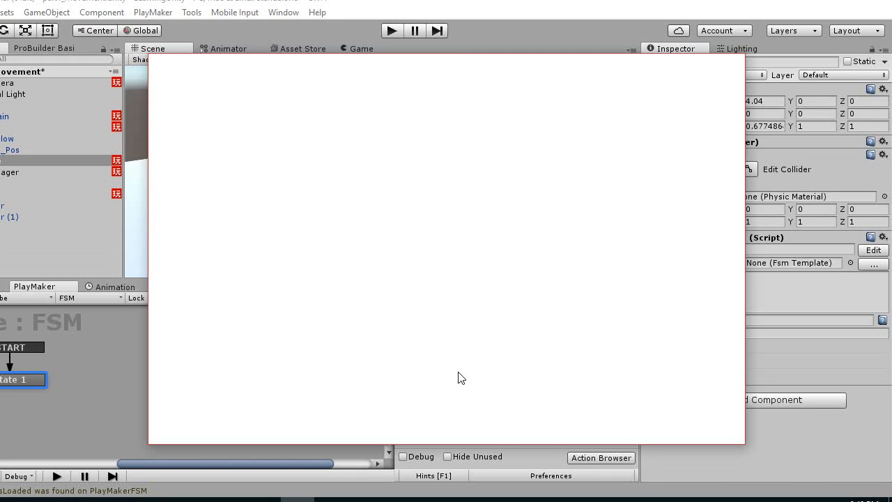
pyautogui.write('trigger')
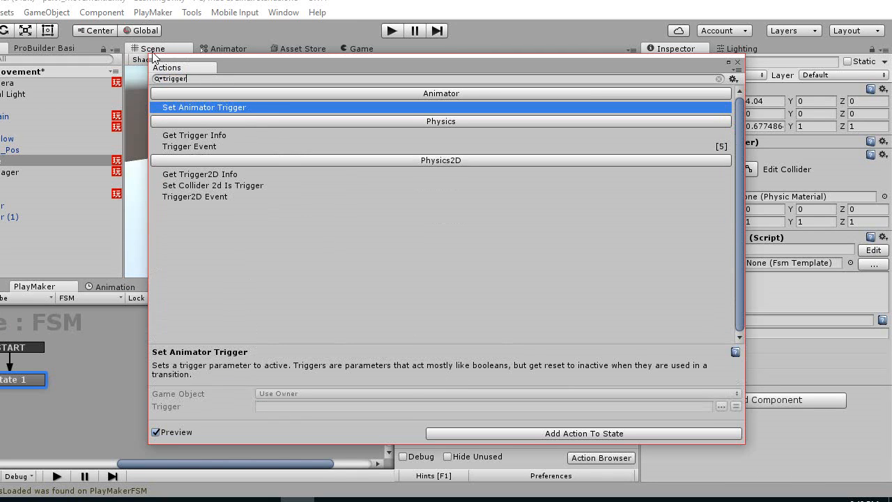
pyautogui.doubleClick(183, 146)
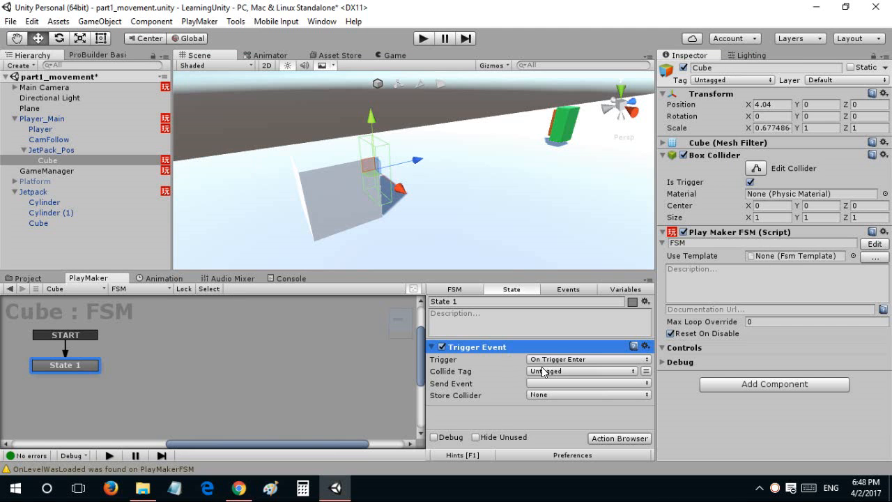
# Create a new tag named Jet in the project's tag list.
pyautogui.click(519, 386)
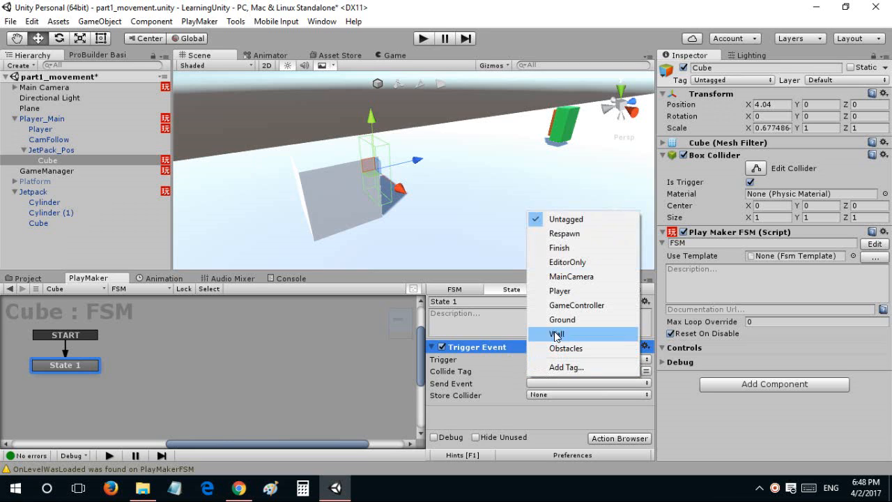
pyautogui.click(566, 367)
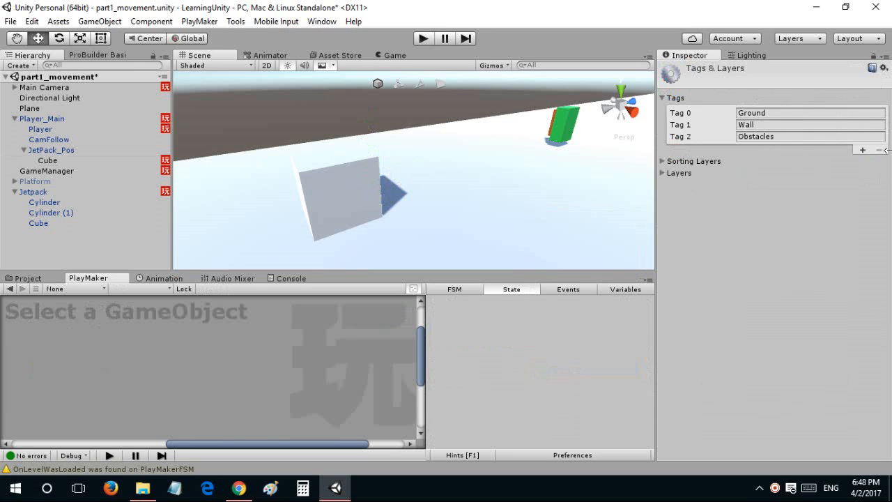
pyautogui.click(862, 149)
pyautogui.click(818, 145)
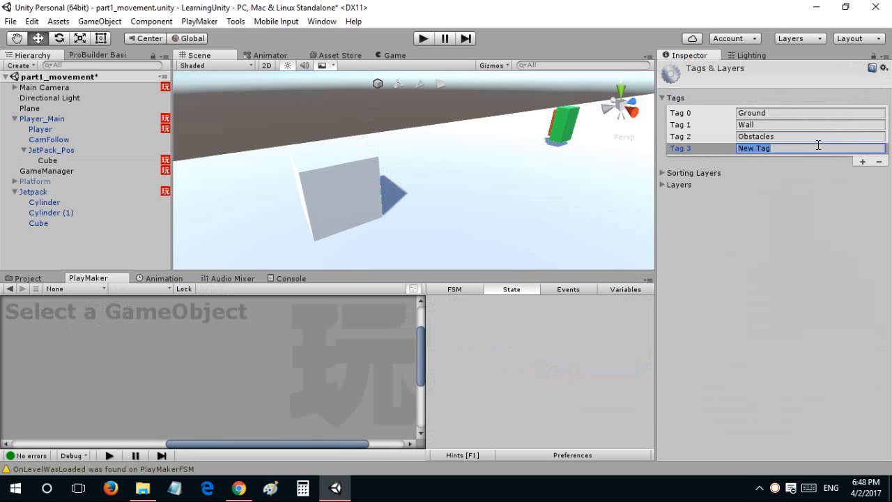
pyautogui.write('Jet')
pyautogui.press('Return')
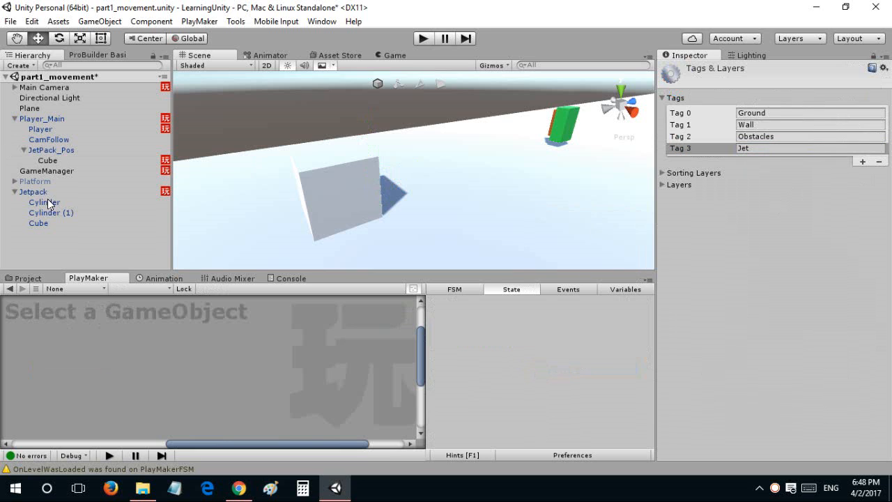
# Set the Collide Tag of the trigger Cube's Trigger Event to Jet.
pyautogui.click(48, 160)
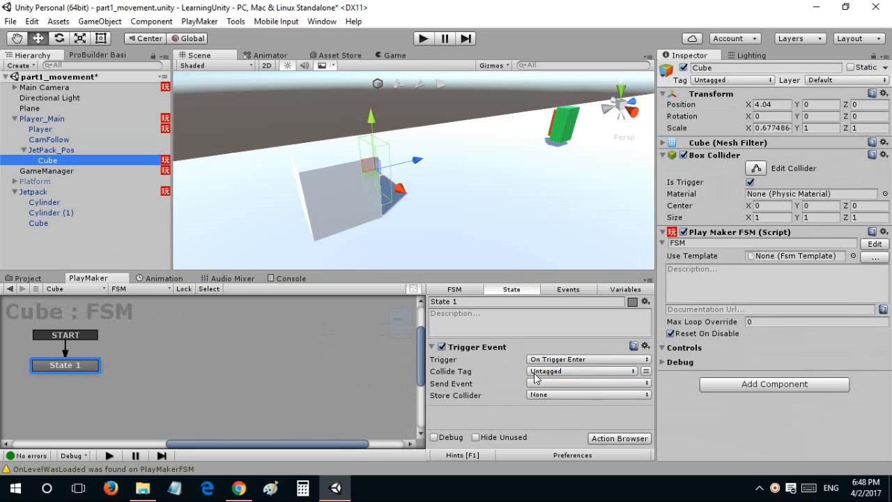
pyautogui.click(535, 371)
pyautogui.click(552, 346)
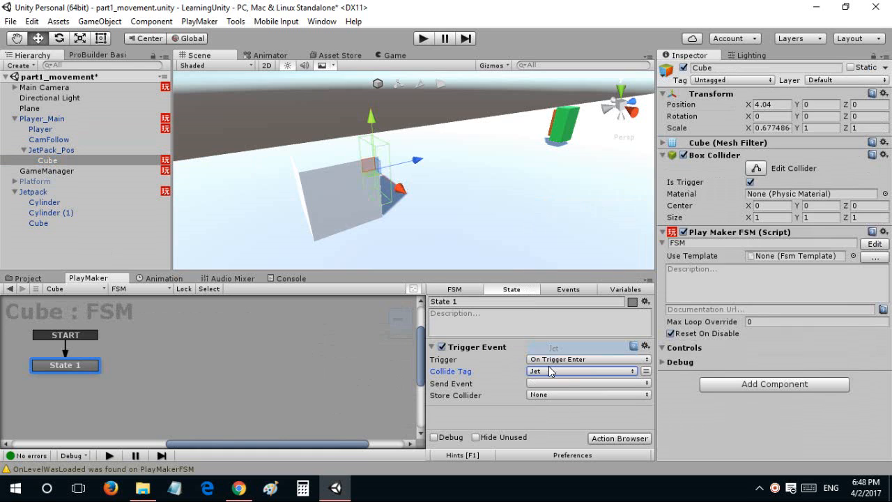
# Assign the Jet tag to the Jetpack pickup and to its child Cube.
pyautogui.click(34, 192)
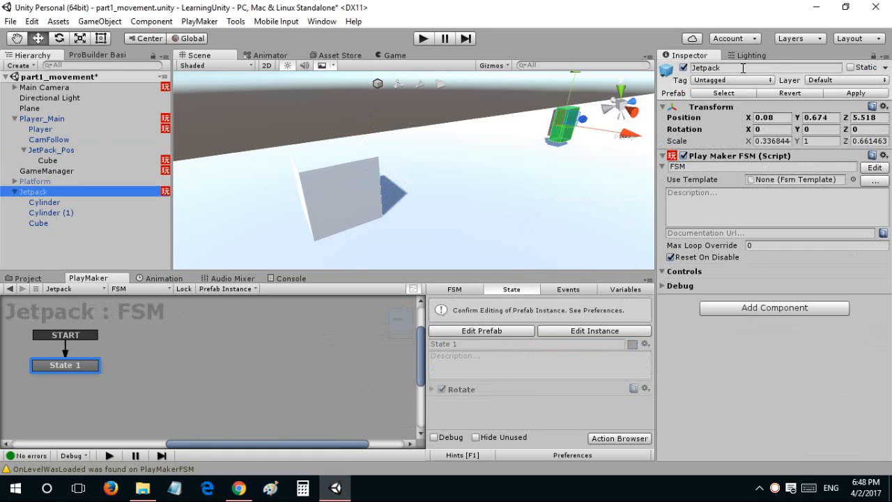
pyautogui.click(728, 81)
pyautogui.click(718, 237)
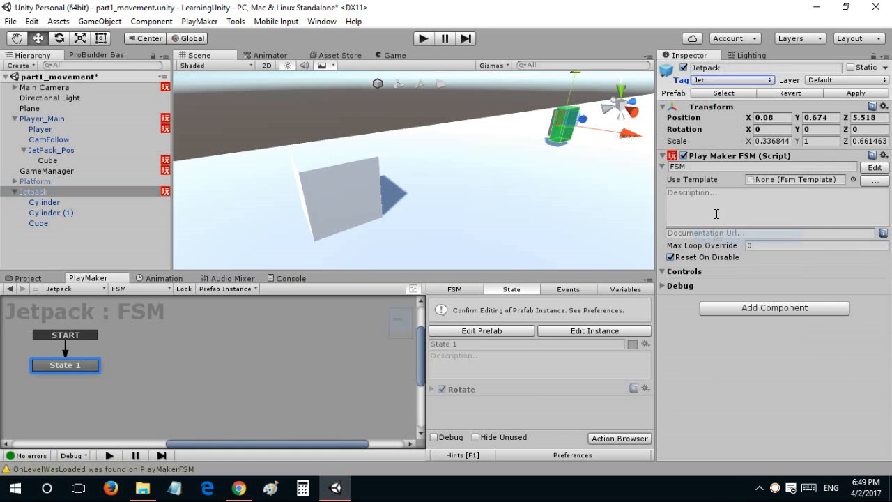
pyautogui.click(123, 201)
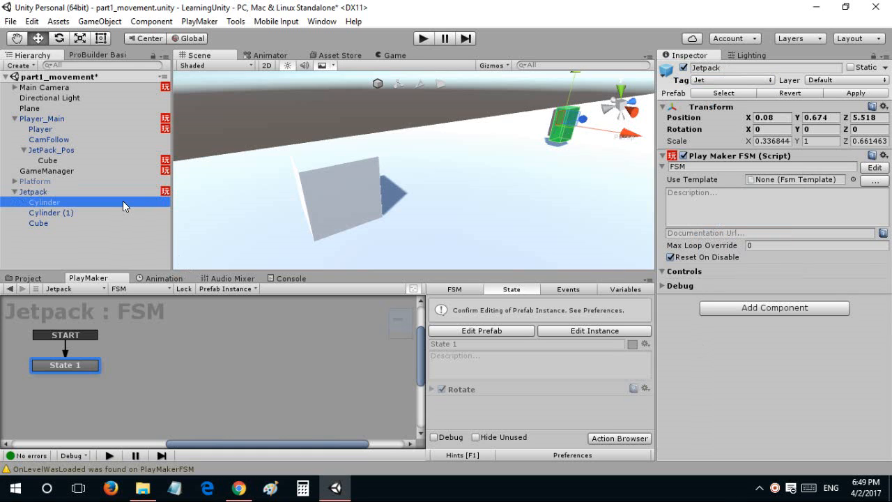
pyautogui.click(122, 209)
pyautogui.click(119, 223)
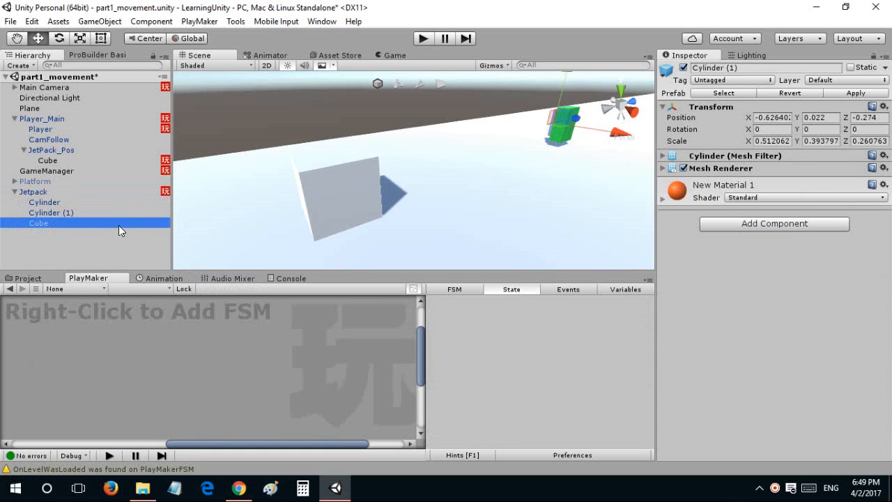
pyautogui.click(722, 80)
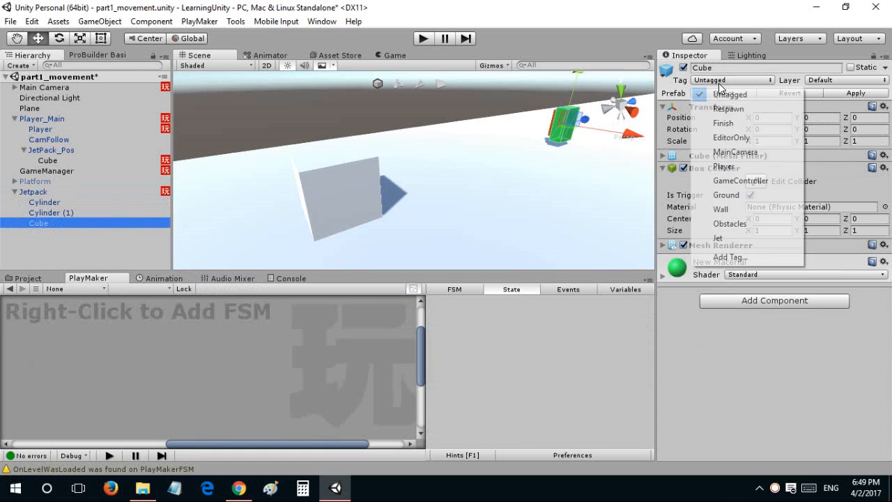
pyautogui.click(718, 237)
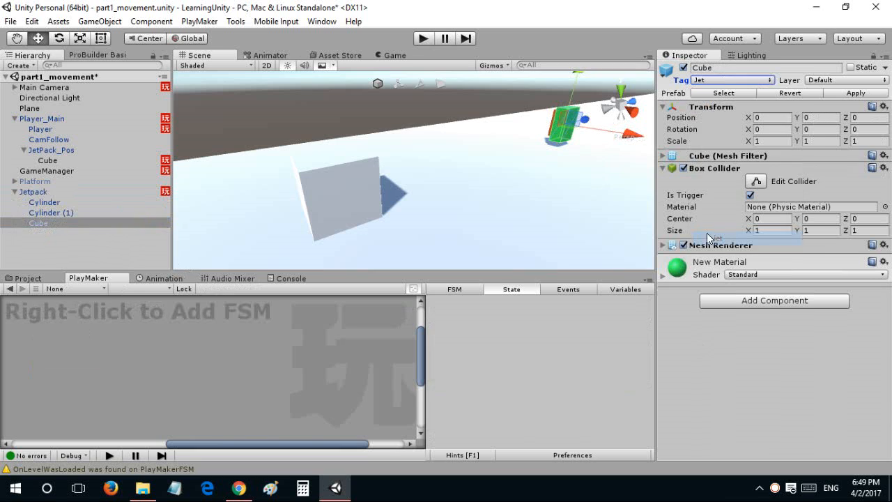
# Turn off Is Trigger on the Box Collider of the Jetpack's child Cube and apply the changes to the prefab.
pyautogui.click(750, 195)
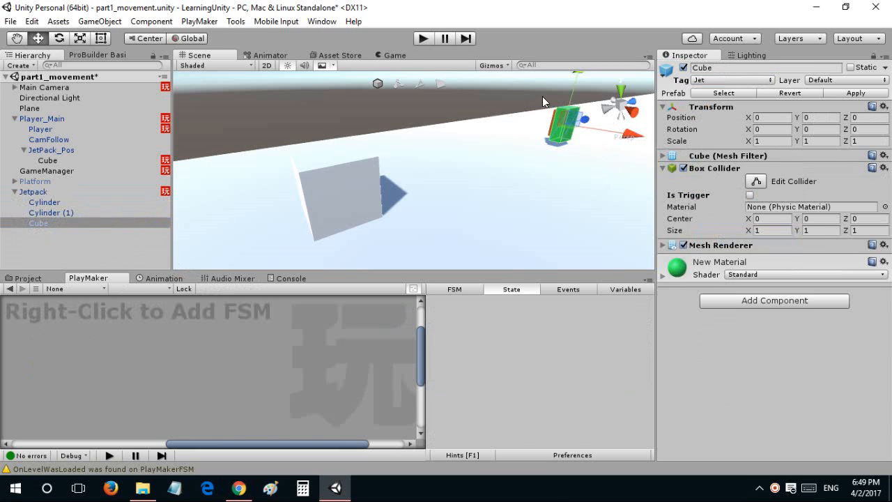
pyautogui.click(839, 92)
pyautogui.click(74, 191)
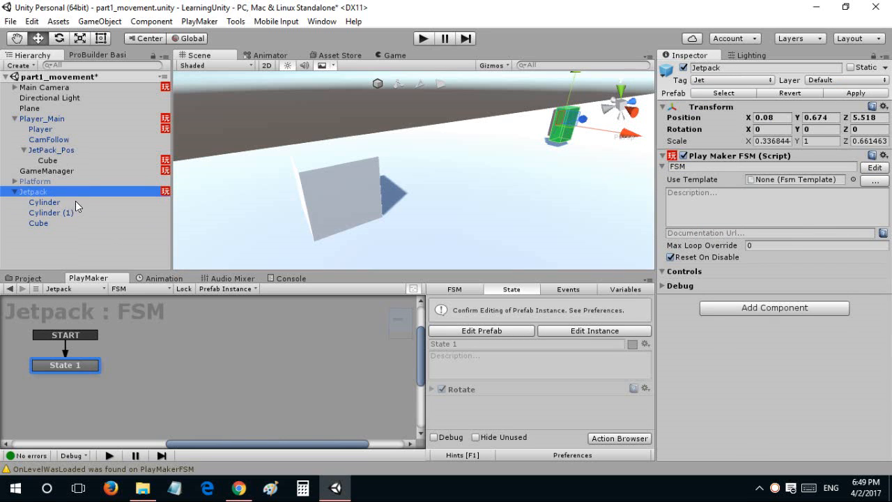
# In the trigger Cube's FSM, link State 1 to a new State 2 with a FINISHED transition and make Trigger Event send FINISHED.
pyautogui.click(47, 160)
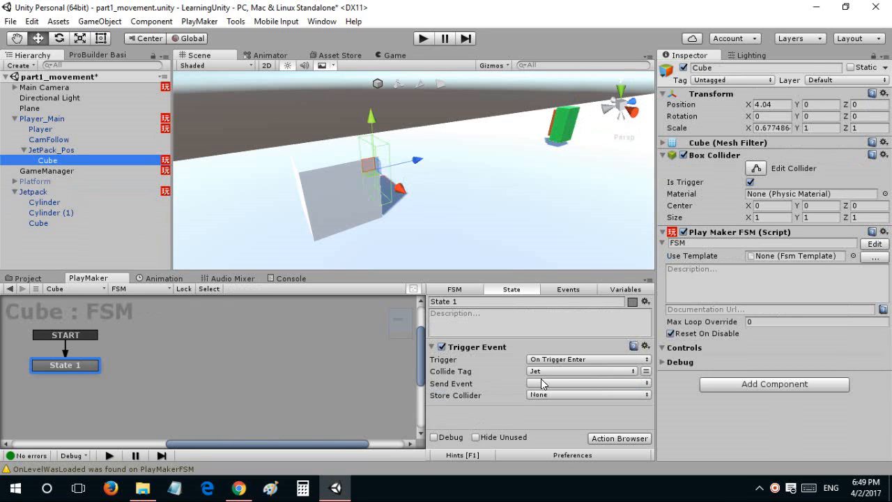
pyautogui.click(589, 382)
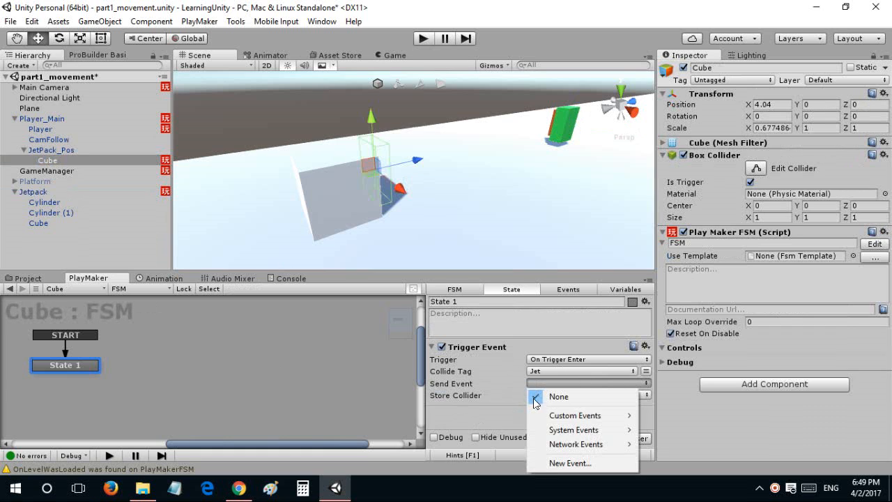
pyautogui.keyDown('ctrl'); pyautogui.click(42, 369); pyautogui.keyUp('ctrl')
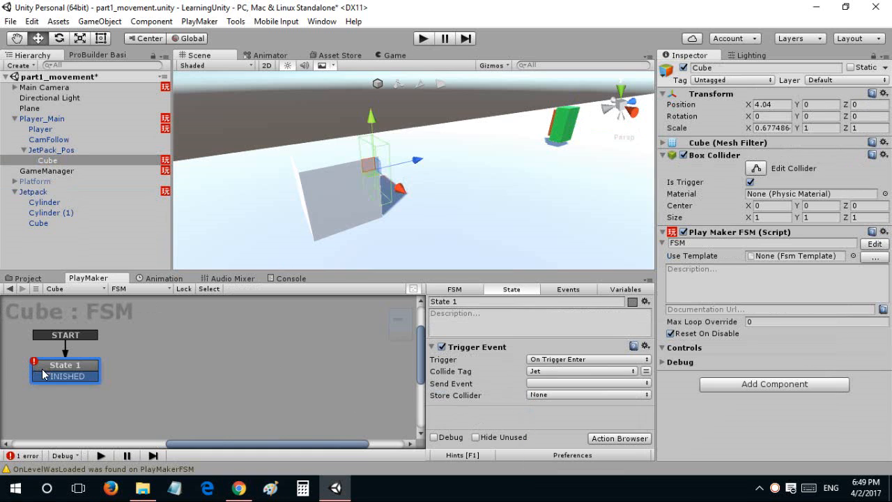
pyautogui.moveTo(51, 376); pyautogui.dragTo(160, 346)
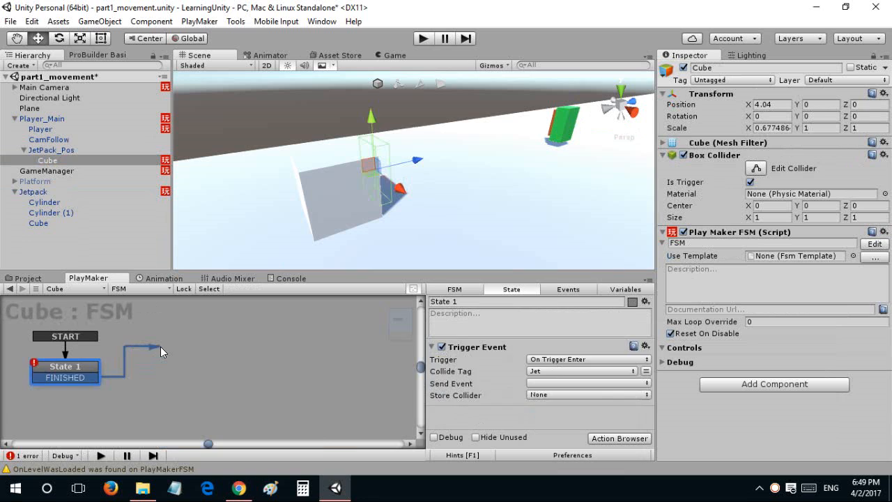
pyautogui.click(76, 377)
pyautogui.click(579, 383)
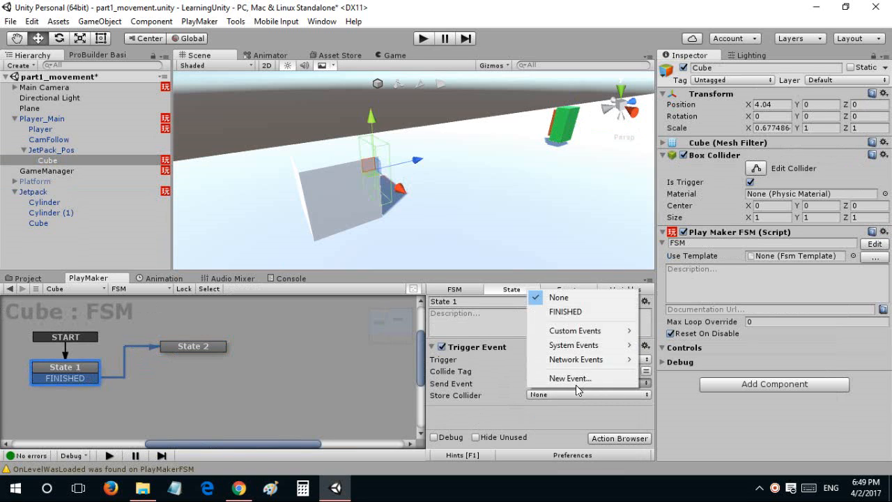
pyautogui.click(565, 311)
# Add a Get Parent action to State 2 and store its result in a new variable named Parent.
pyautogui.click(216, 348)
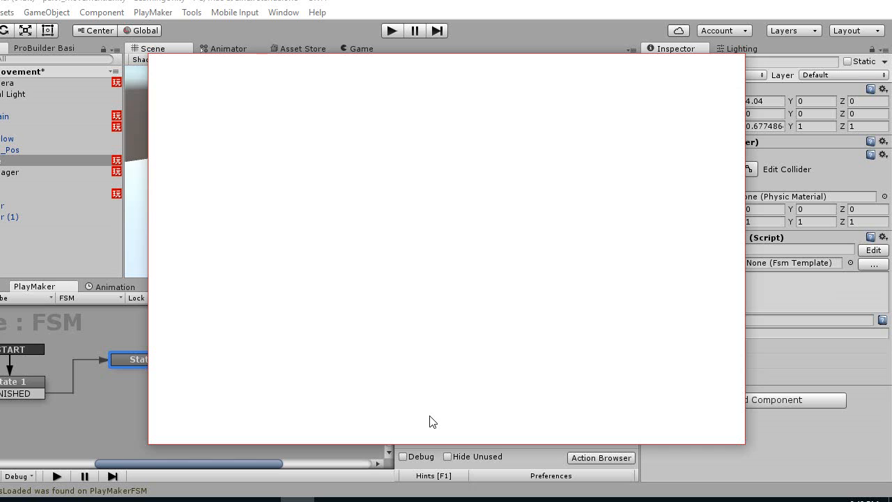
pyautogui.write('get pare')
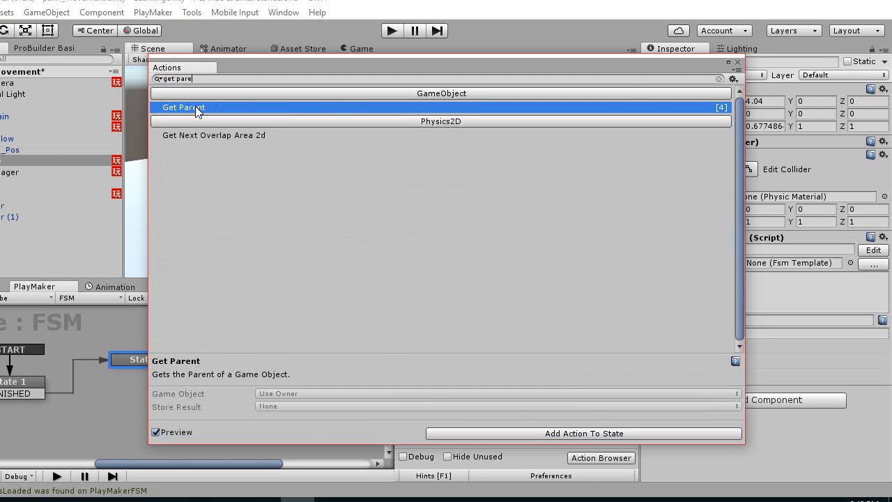
pyautogui.doubleClick(195, 105)
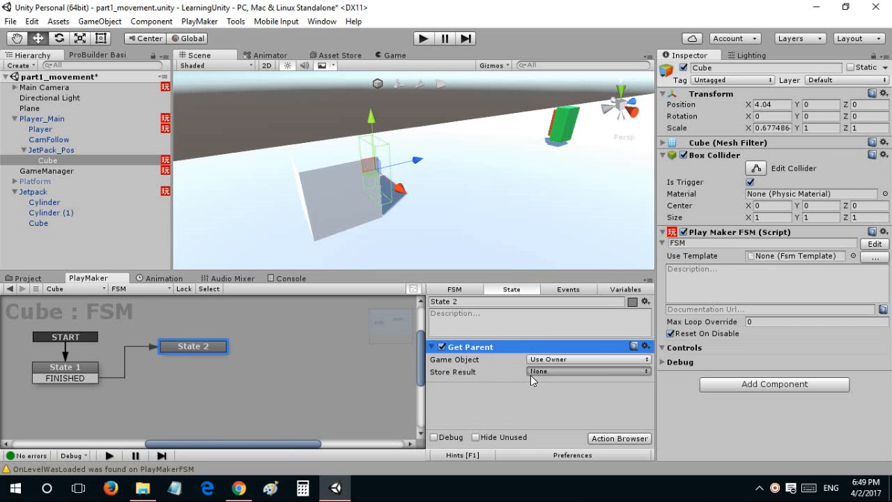
pyautogui.click(531, 375)
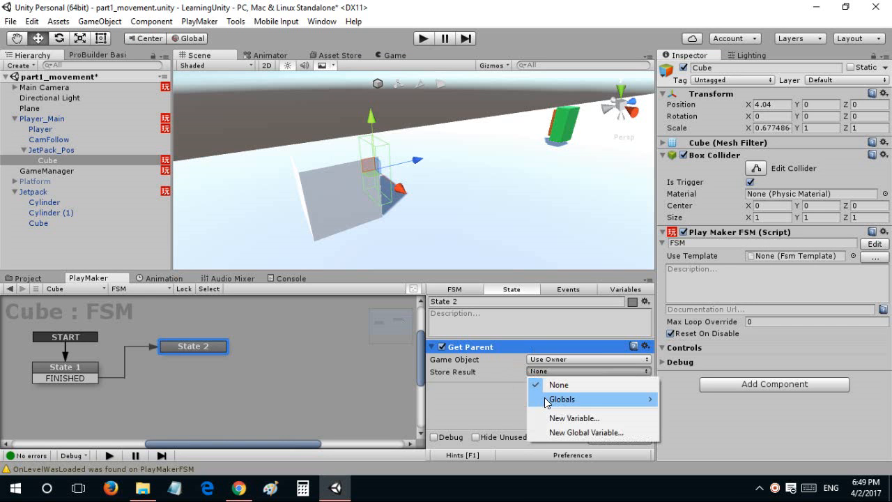
pyautogui.click(554, 416)
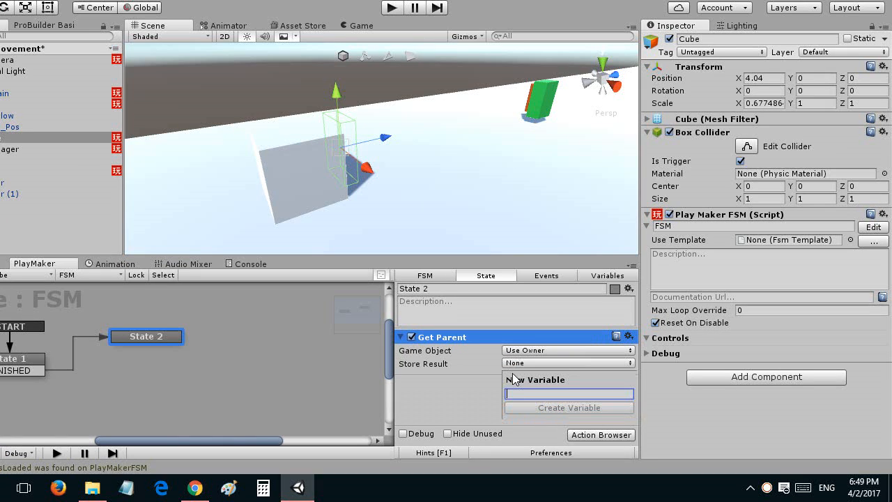
pyautogui.write('Parent')
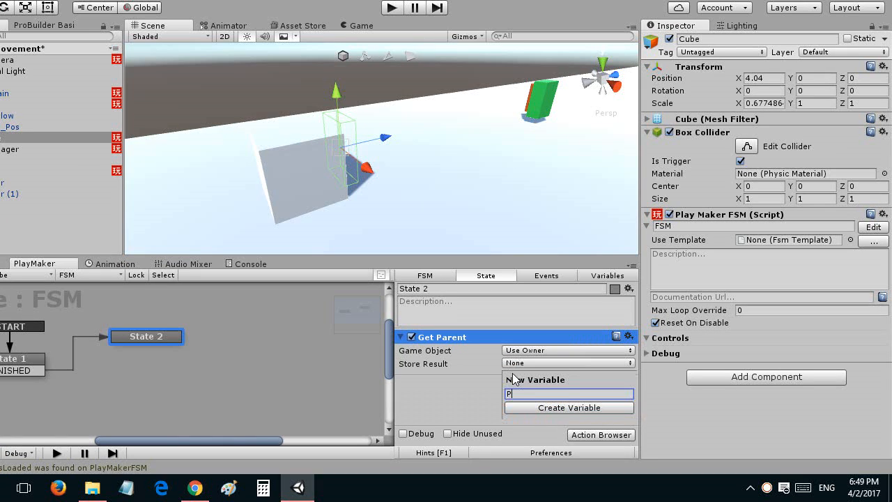
pyautogui.click(547, 408)
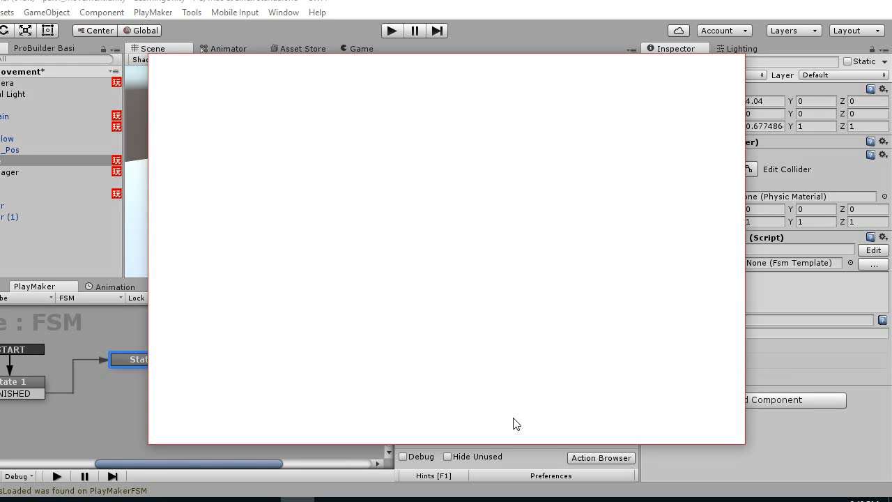
# Find the Get Position action in the action list and add it to State 2 of the trigger Cube's FSM.
pyautogui.write('get posit')
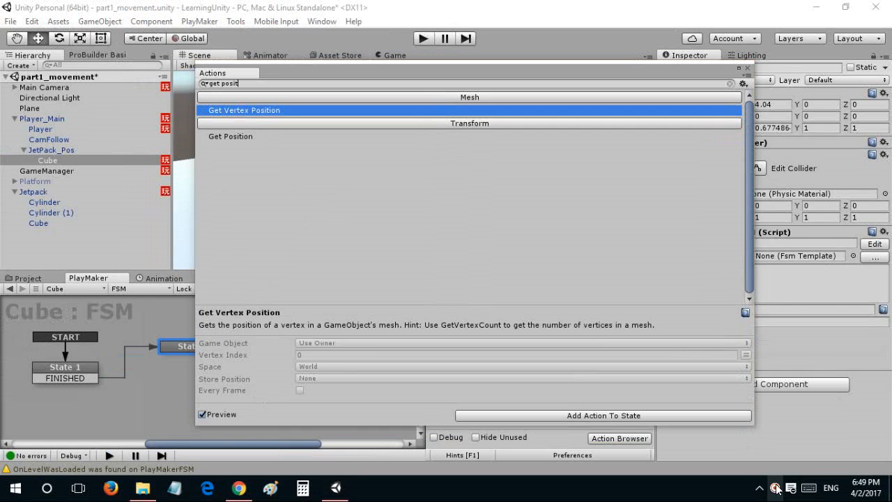
pyautogui.rightClick(775, 487)
pyautogui.click(794, 320)
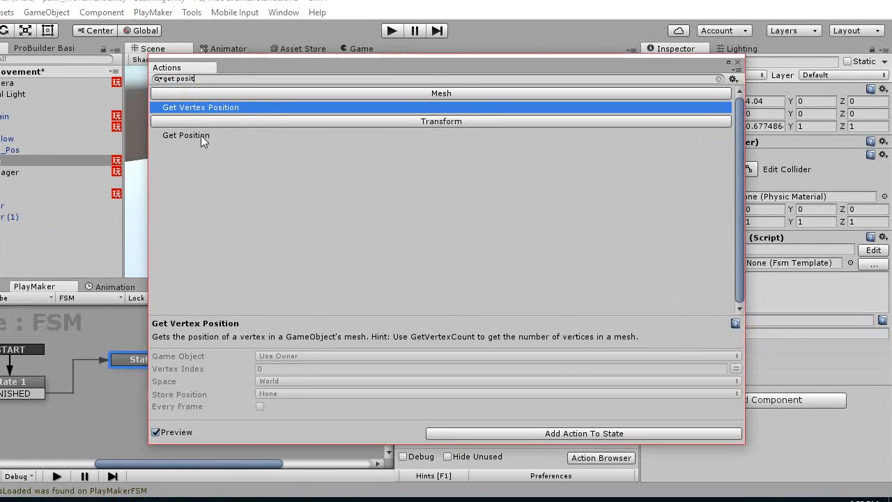
pyautogui.click(245, 137)
pyautogui.doubleClick(201, 135)
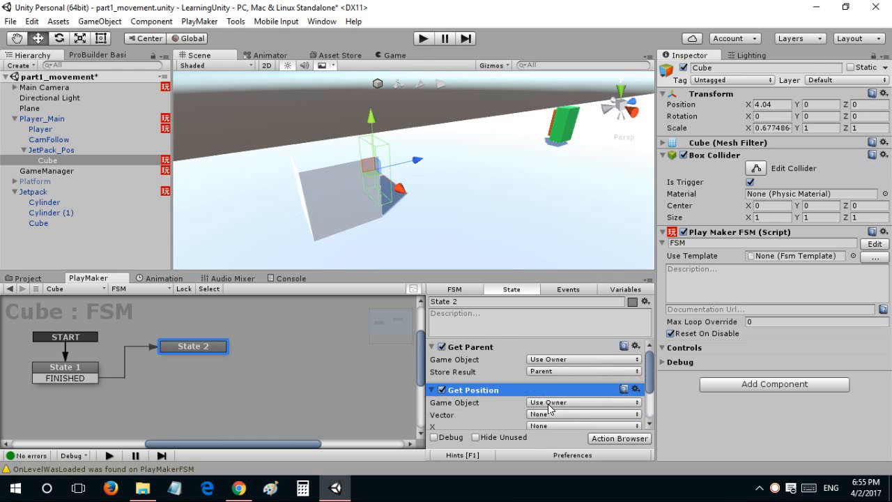
# Make Get Position read a specified game object and assign the Parent variable as that object.
pyautogui.click(548, 404)
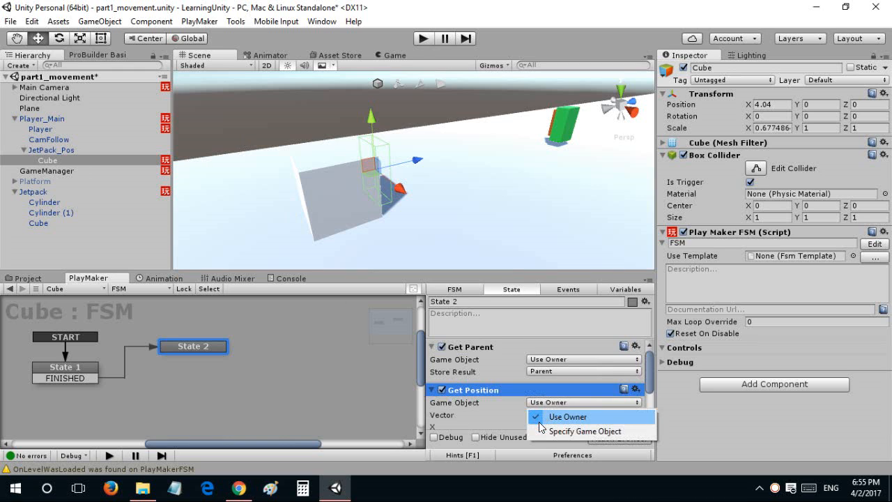
pyautogui.click(540, 429)
pyautogui.scroll(-3, 559, 399)
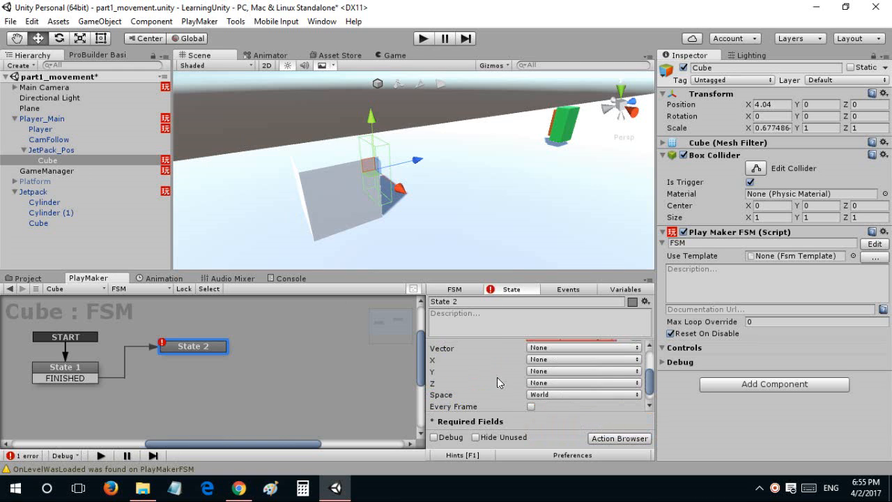
pyautogui.scroll(2, 496, 381)
pyautogui.click(546, 365)
pyautogui.click(542, 391)
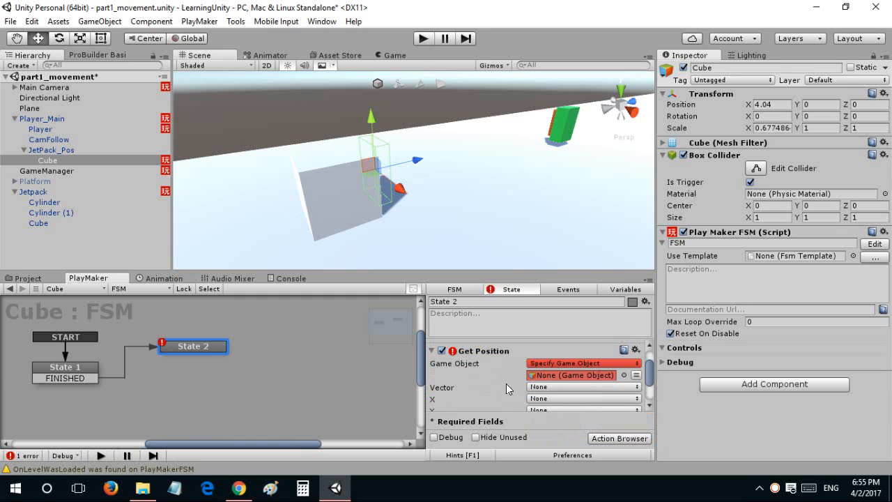
pyautogui.click(636, 375)
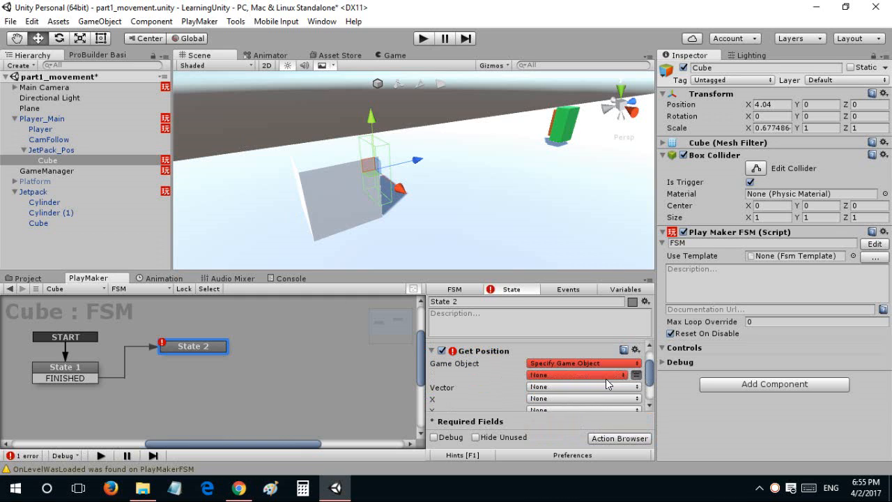
pyautogui.click(605, 374)
pyautogui.click(578, 403)
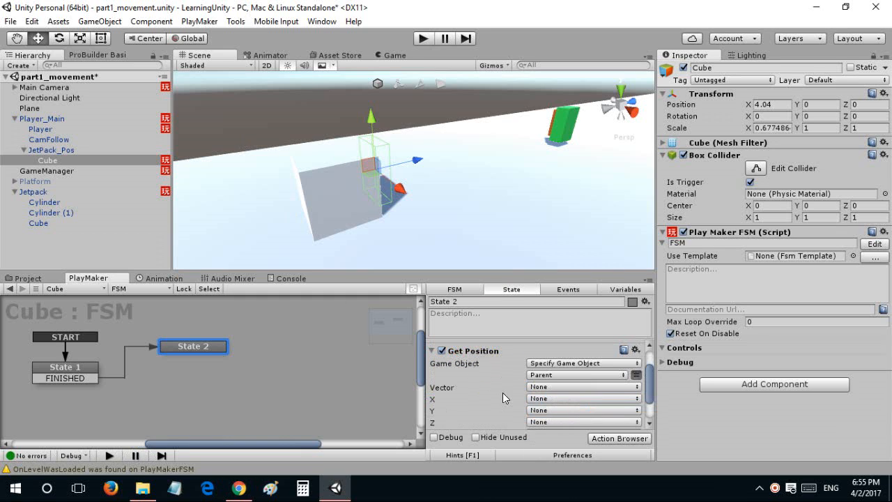
# Store Get Position's vector in a new variable named Pos, set Space to Self and turn on Every Frame.
pyautogui.click(535, 388)
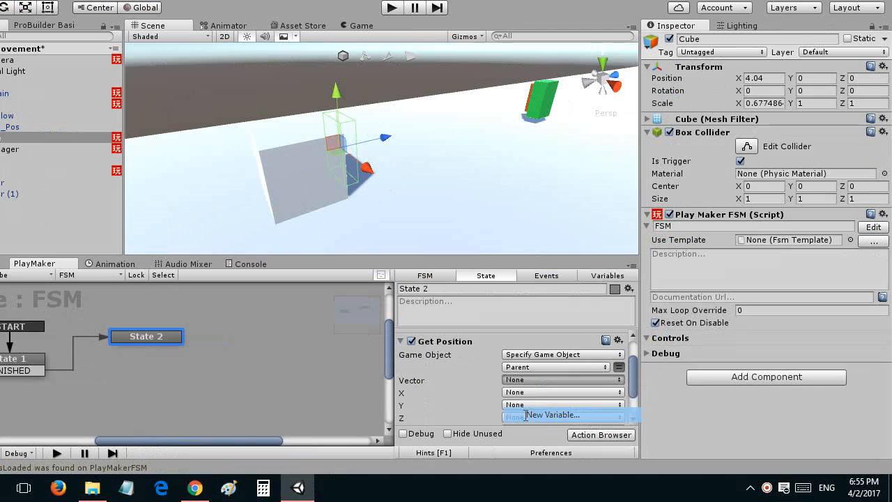
pyautogui.click(551, 414)
pyautogui.write('Pos')
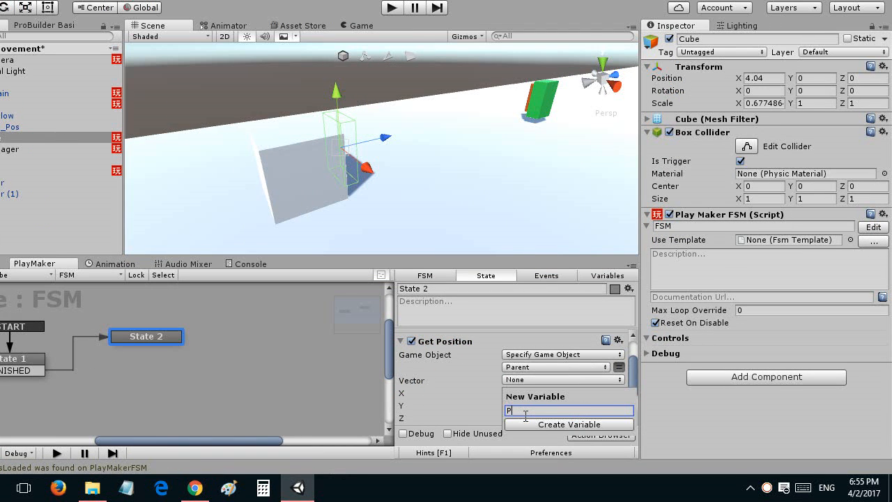
pyautogui.click(526, 424)
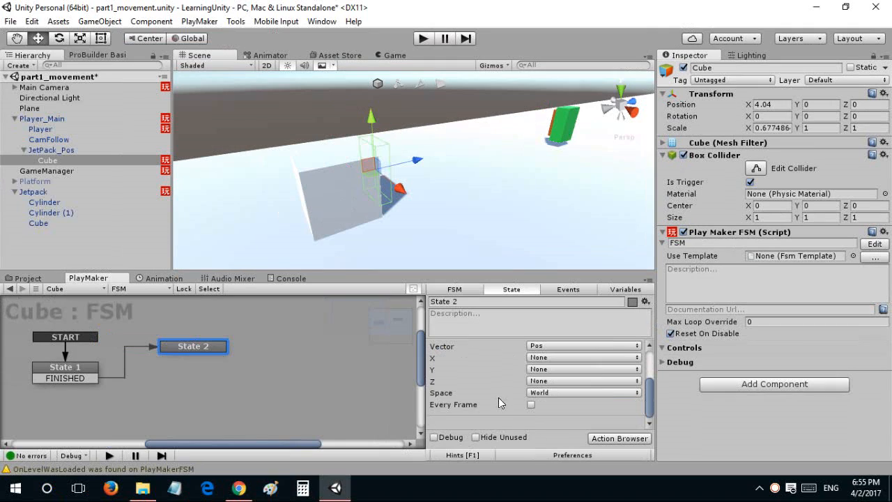
pyautogui.click(533, 393)
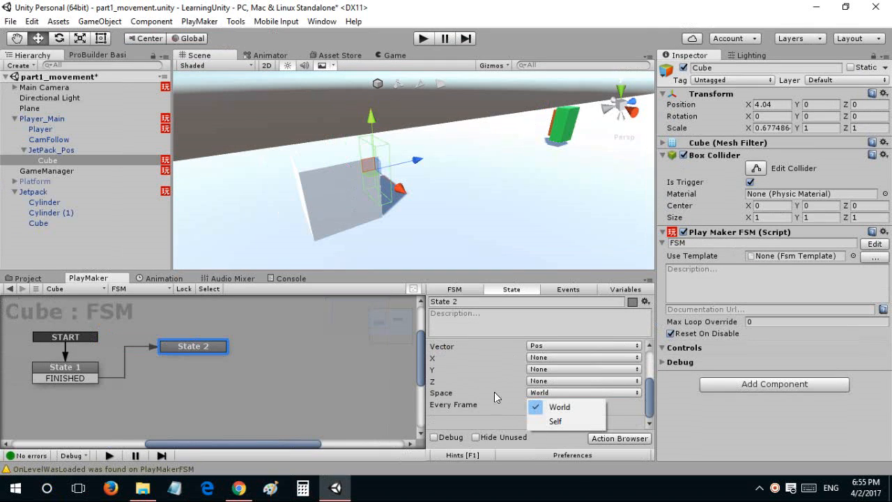
pyautogui.click(537, 422)
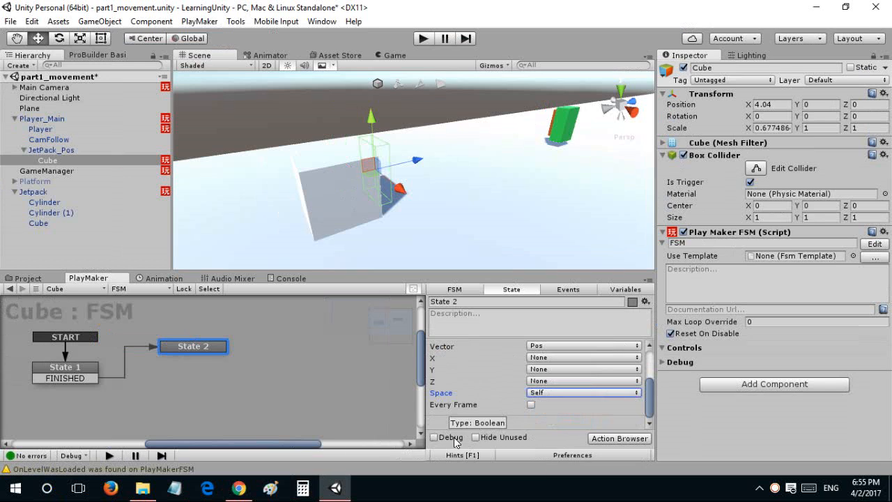
pyautogui.click(531, 404)
pyautogui.scroll(3, 477, 389)
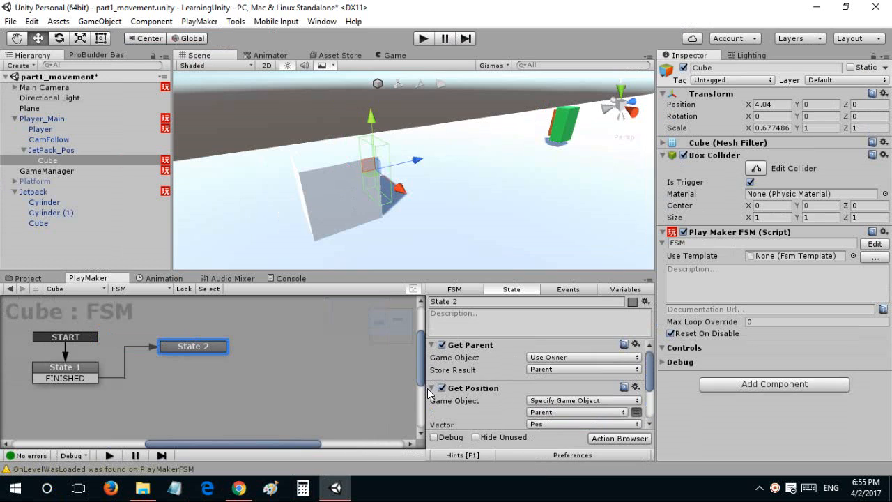
pyautogui.scroll(-2, 447, 389)
pyautogui.scroll(2, 446, 388)
pyautogui.click(433, 389)
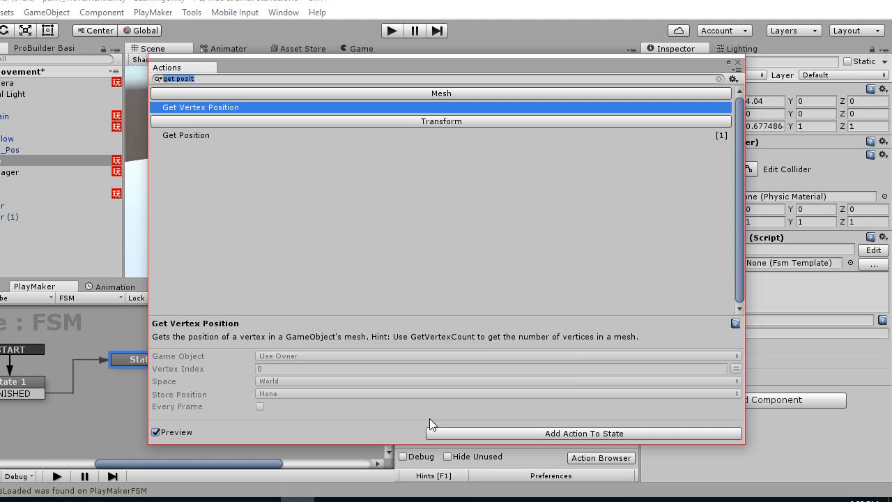
pyautogui.write('create')
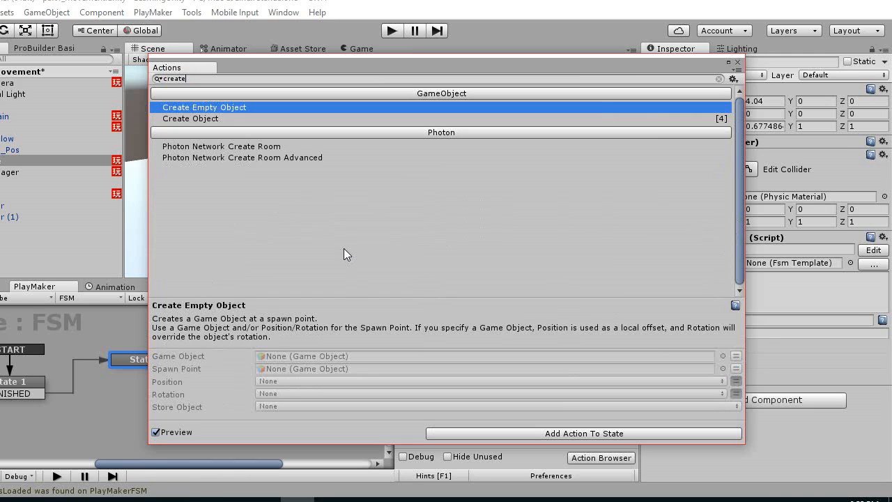
pyautogui.press('Escape')
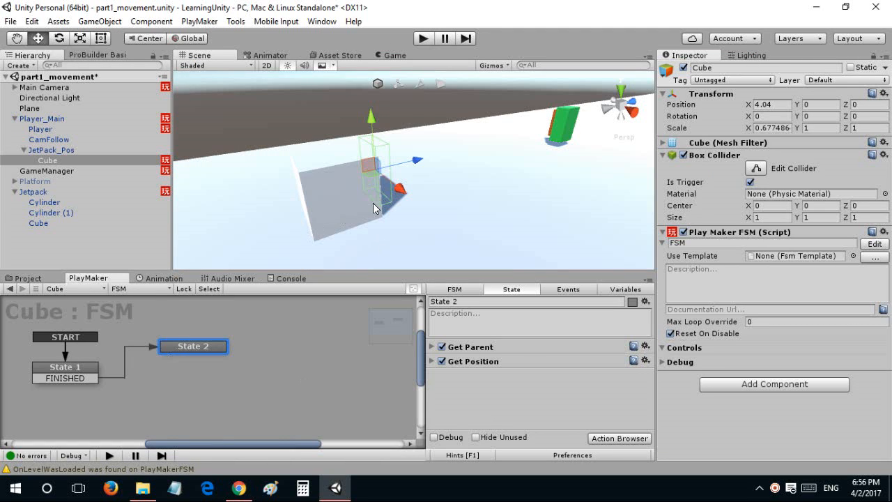
# In State 1, store the Trigger Event's collider in a new variable named Jet.
pyautogui.click(78, 379)
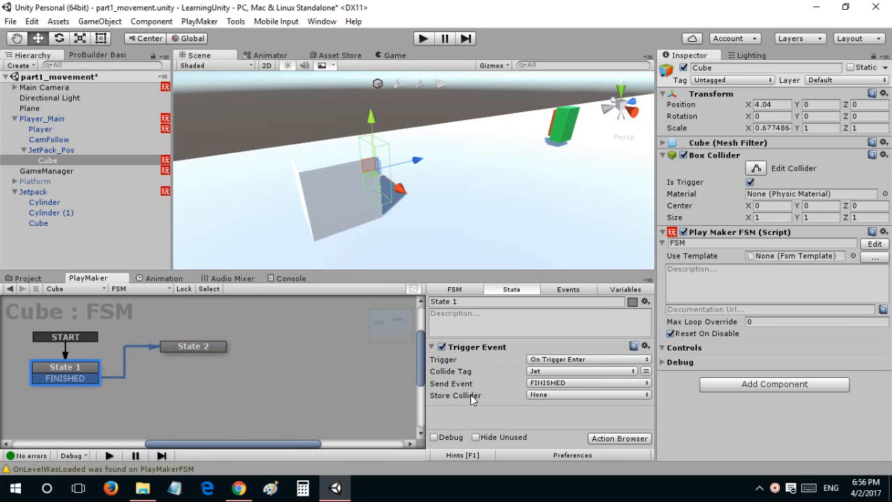
pyautogui.click(542, 395)
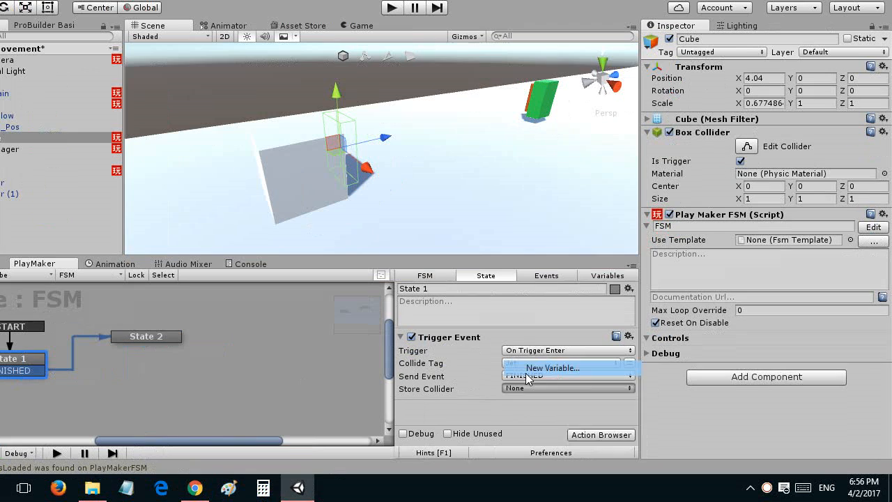
pyautogui.click(561, 377)
pyautogui.write('Jet')
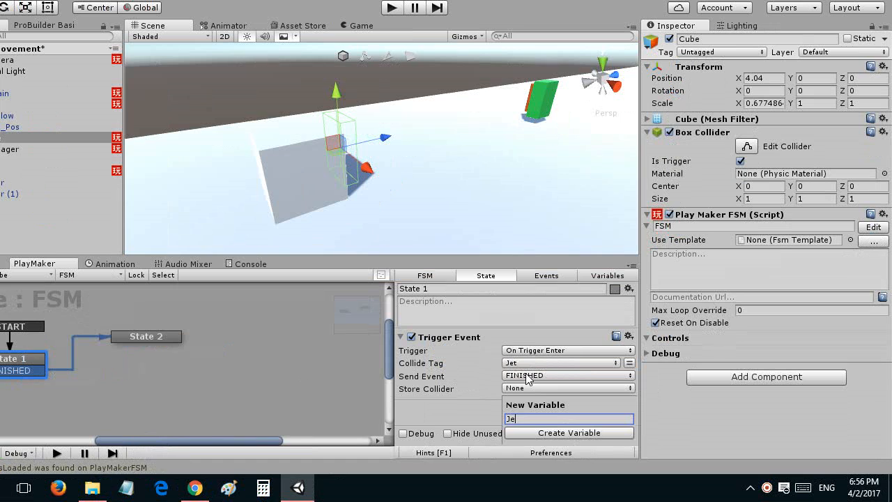
pyautogui.click(531, 432)
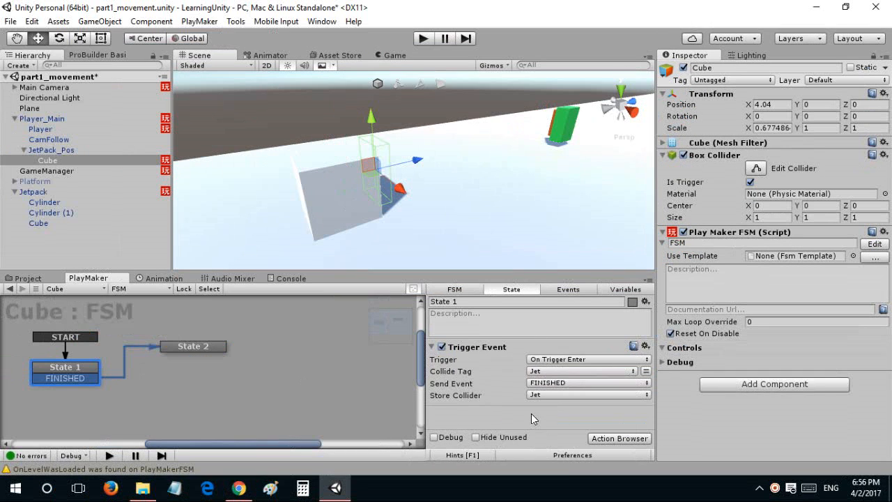
# Add a Set Position action to State 2 that targets the Jet variable as specified game object and uses Pos as its vector.
pyautogui.click(180, 348)
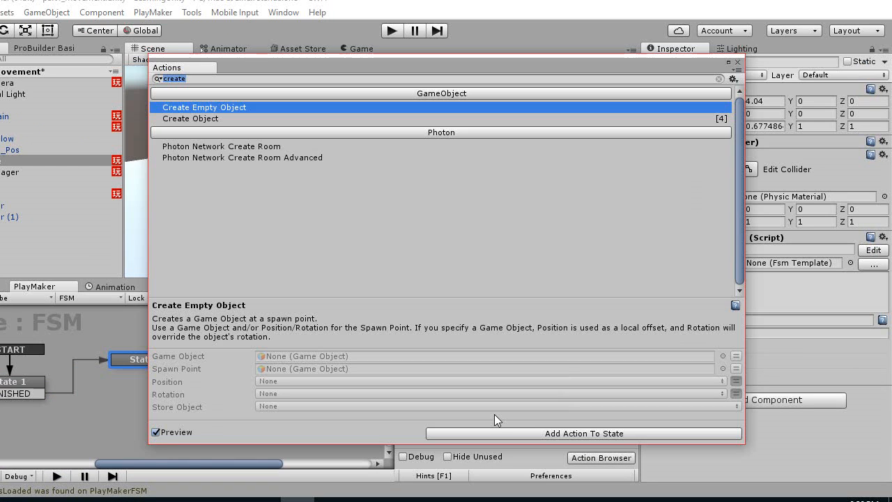
pyautogui.write('set posi')
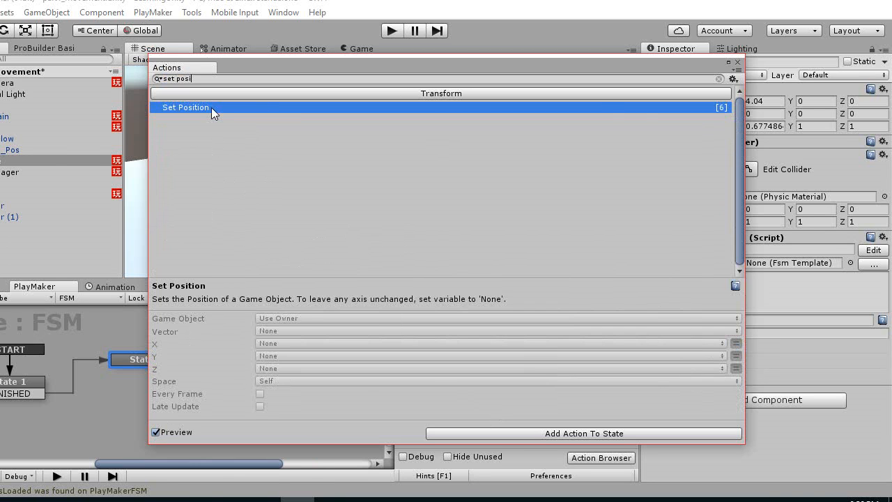
pyautogui.doubleClick(211, 108)
pyautogui.click(548, 361)
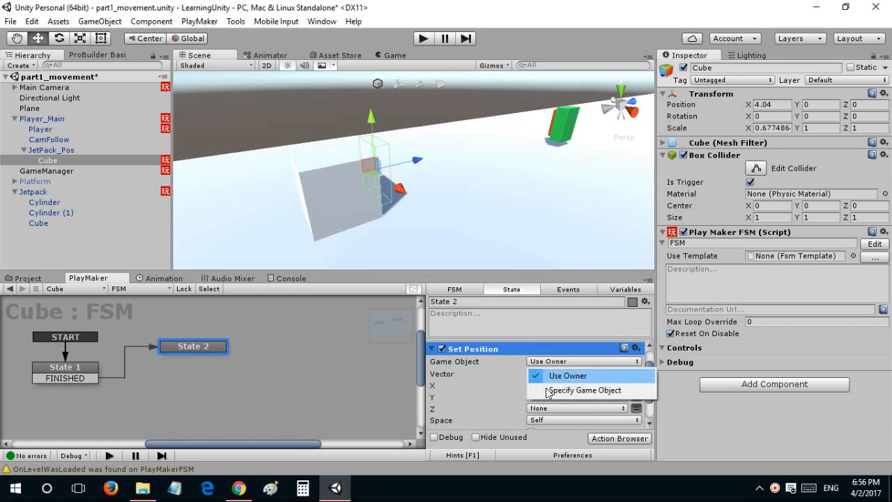
pyautogui.click(547, 391)
pyautogui.click(609, 374)
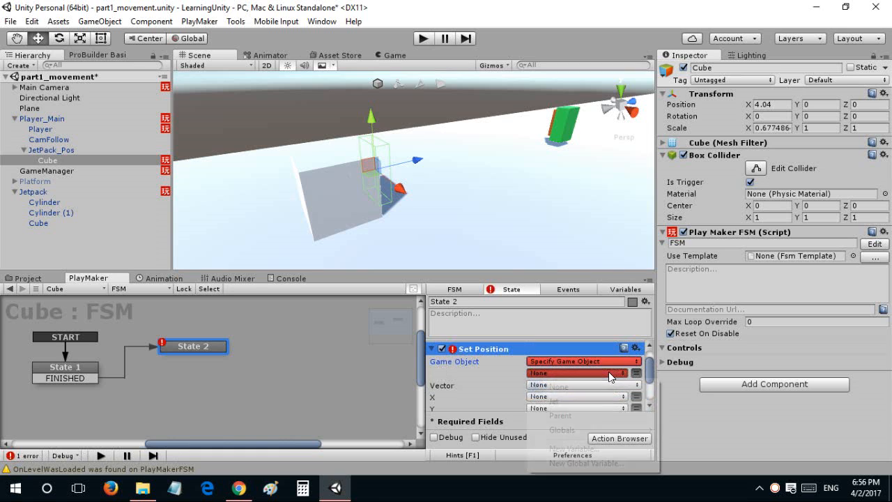
pyautogui.click(558, 401)
pyautogui.click(578, 384)
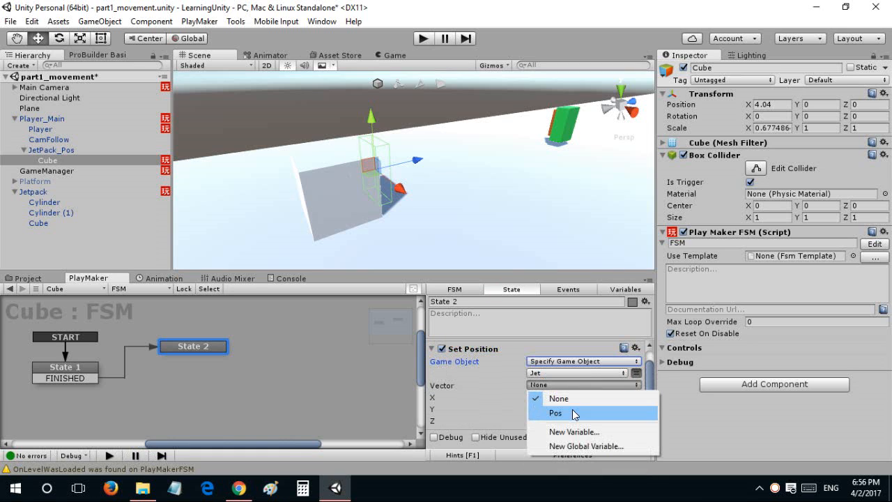
pyautogui.click(574, 414)
pyautogui.scroll(-2, 519, 391)
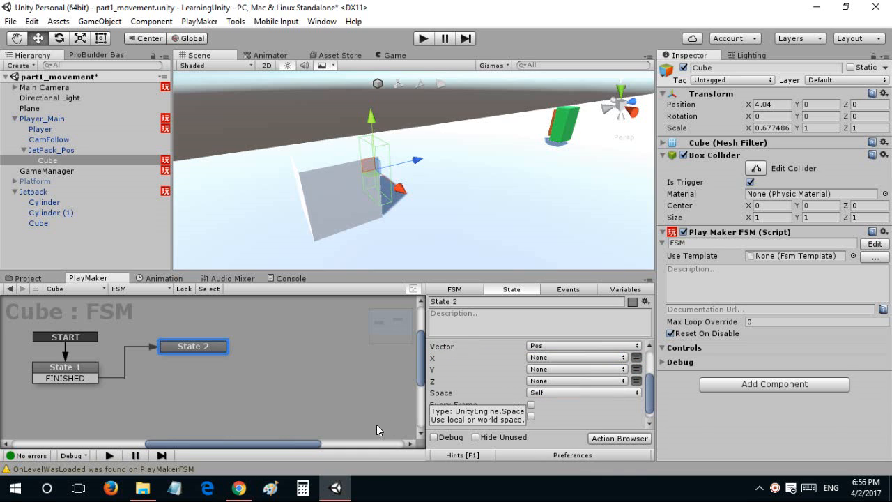
pyautogui.scroll(2, 439, 421)
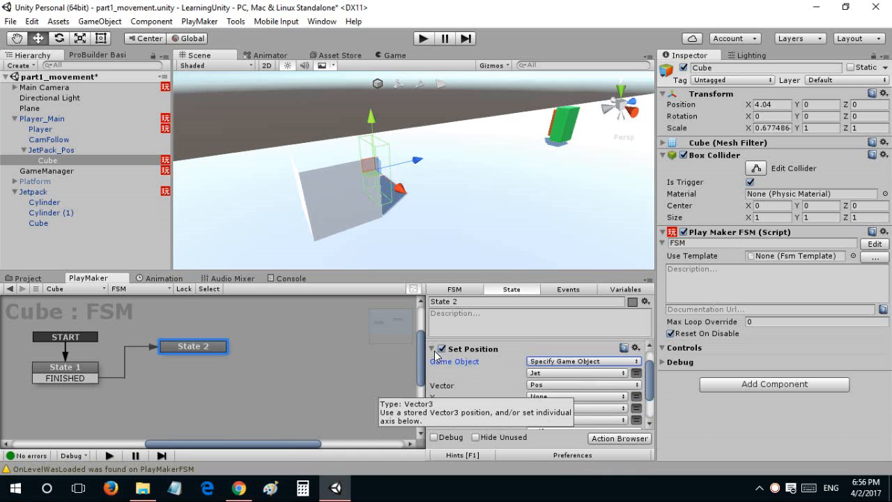
pyautogui.click(433, 349)
pyautogui.click(65, 367)
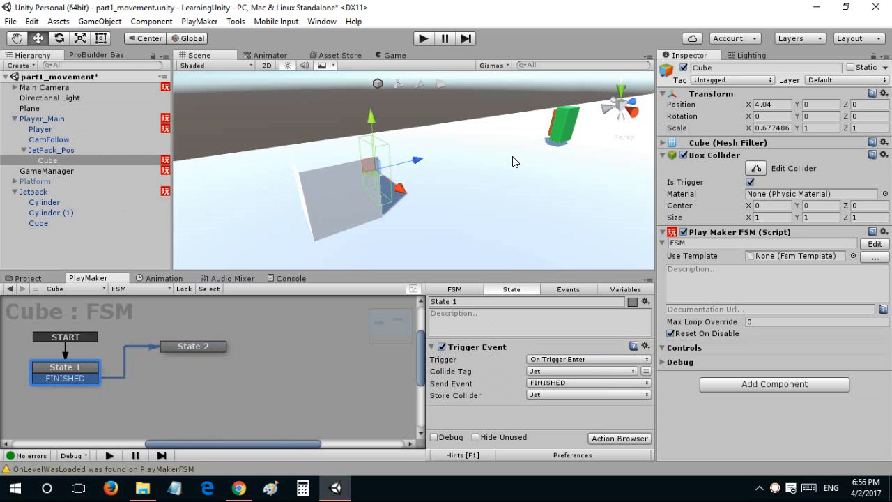
pyautogui.click(564, 132)
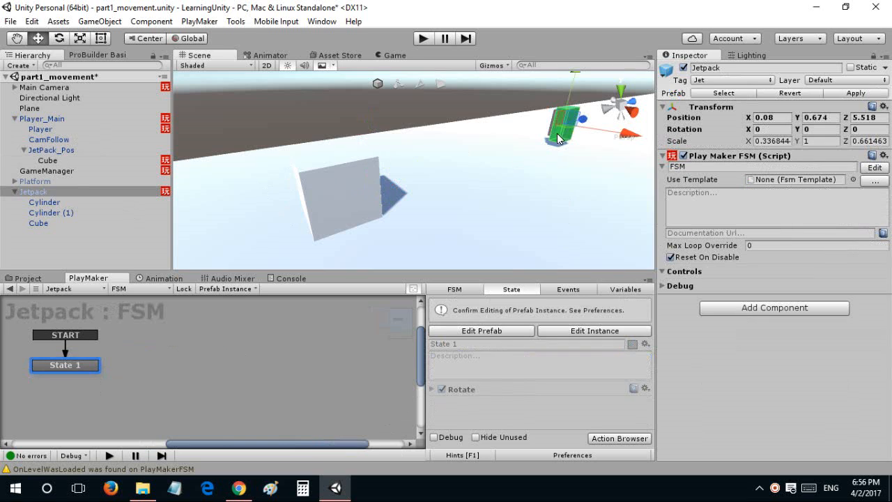
pyautogui.press('e')
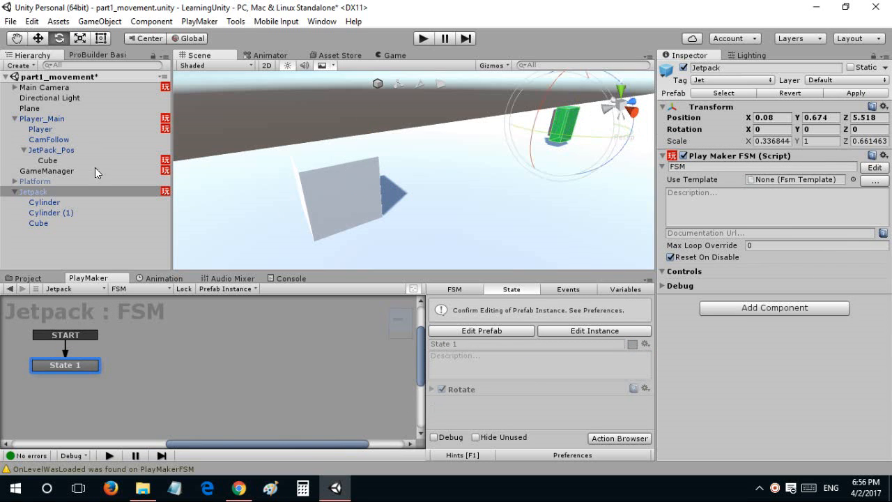
pyautogui.moveTo(572, 130); pyautogui.dragTo(768, 164)
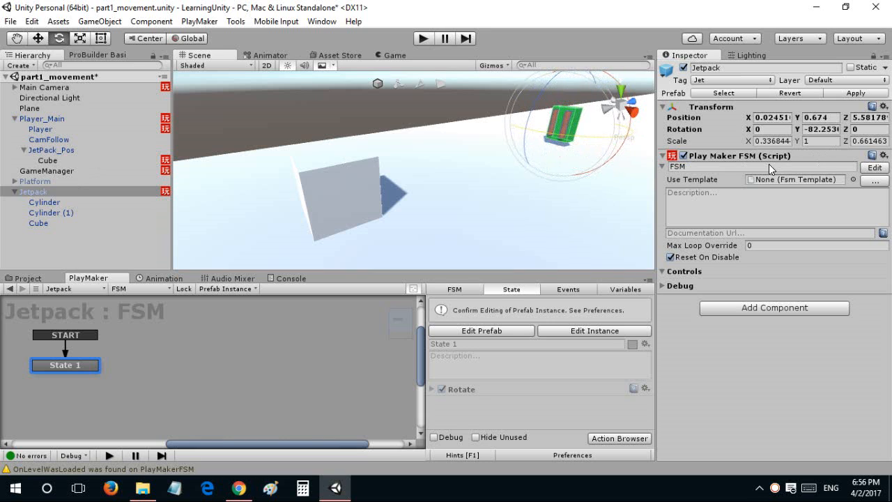
pyautogui.hotkey('ctrl', 'z')
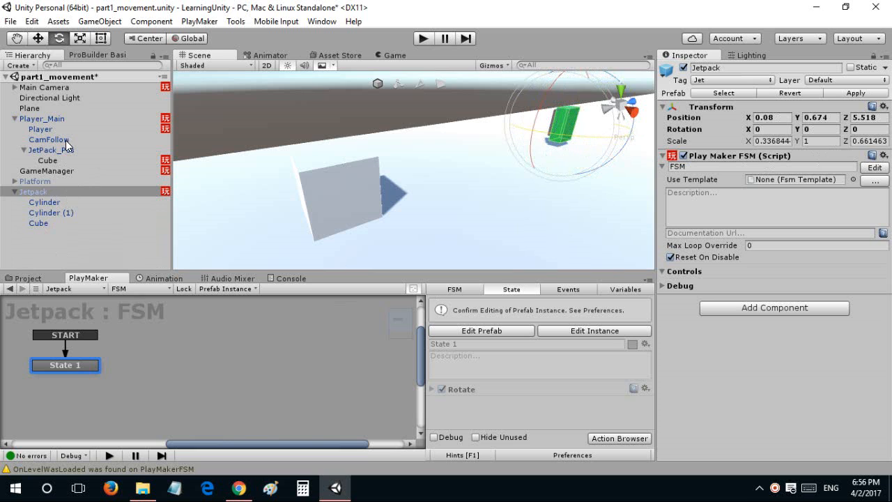
# Add a Set Rotation action with a Y Angle of -90 to State 2 of JetPack_Pos's Cube.
pyautogui.click(47, 160)
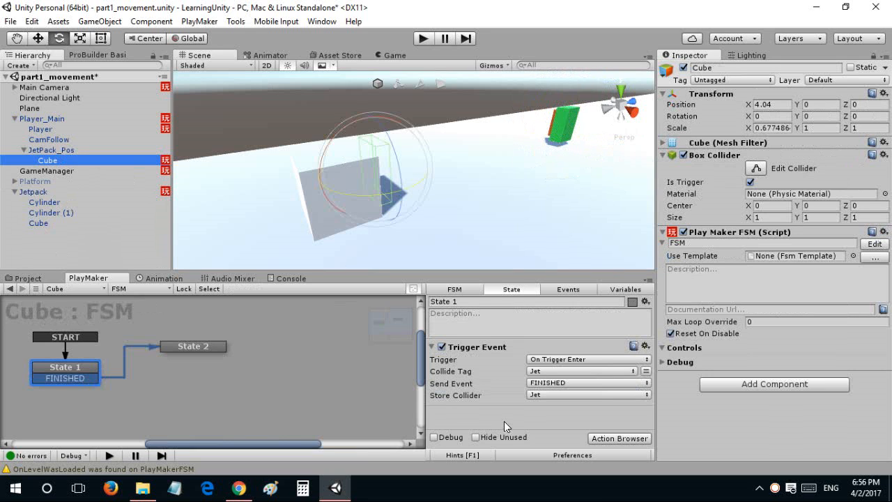
pyautogui.click(177, 348)
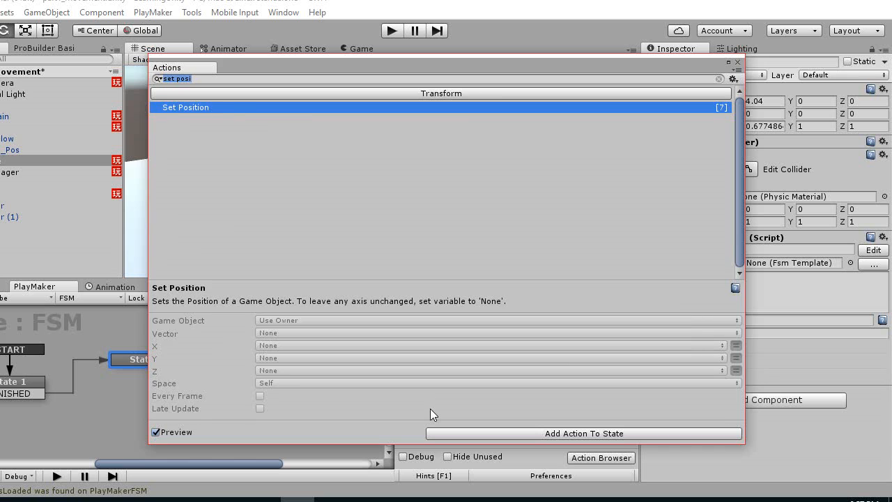
pyautogui.write('set rotat')
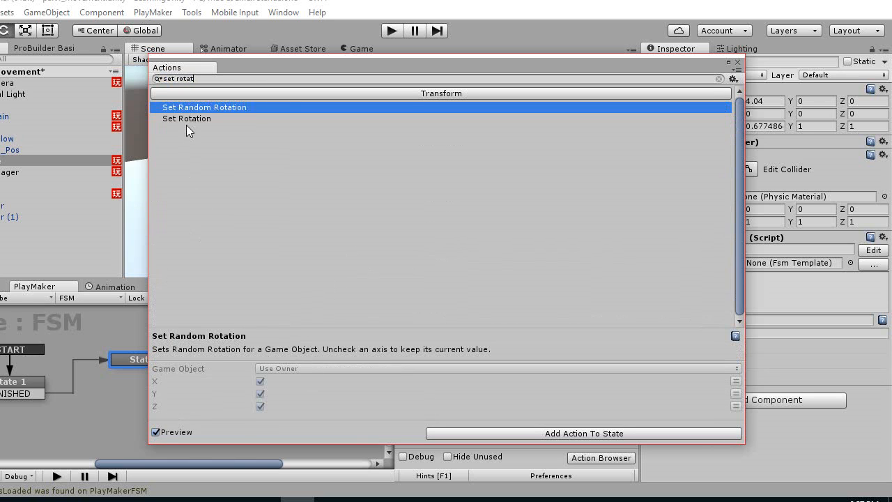
pyautogui.doubleClick(187, 118)
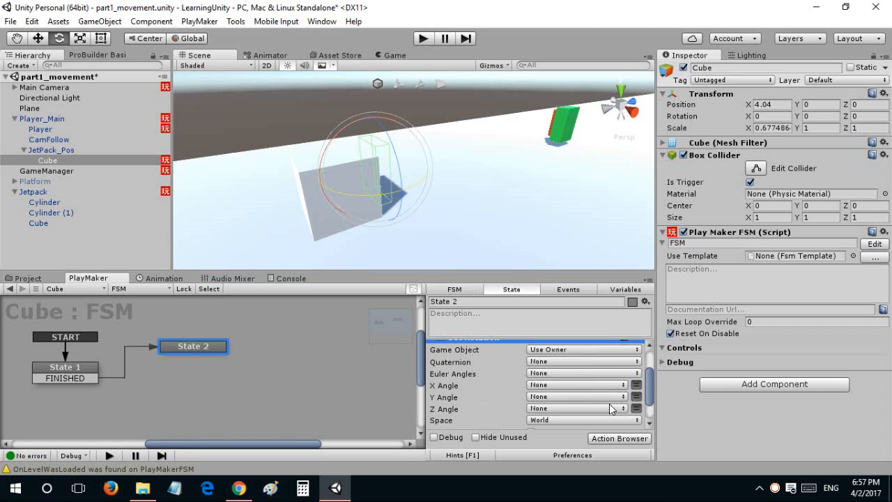
pyautogui.click(636, 397)
pyautogui.click(608, 394)
pyautogui.write('9')
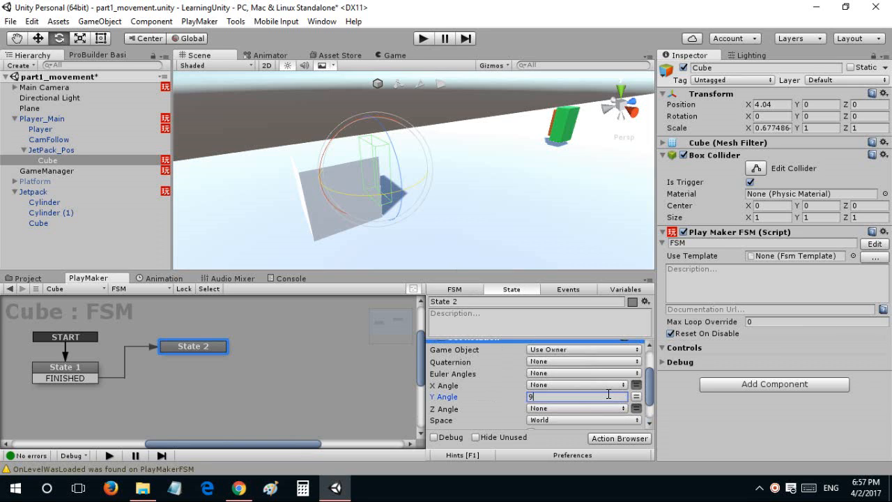
pyautogui.press('BackSpace')
pyautogui.write('-90')
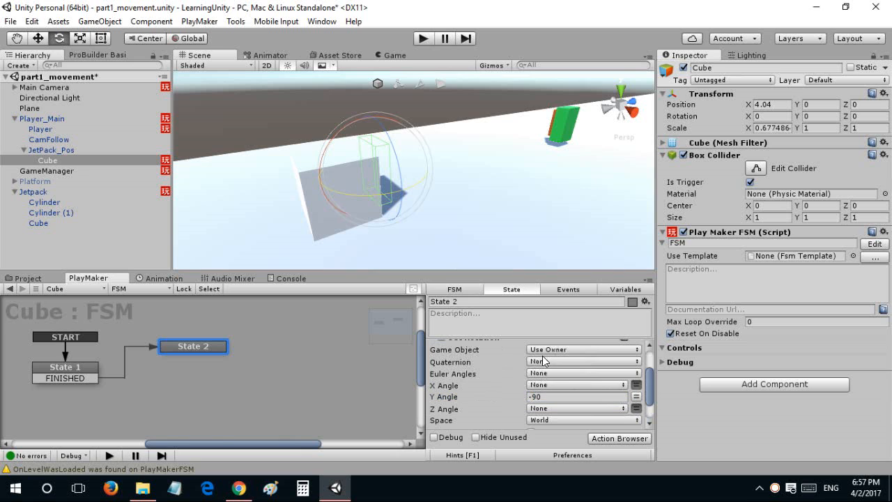
# Make Set Rotation act on a specified game object, using the Jet variable, and collapse the action.
pyautogui.click(554, 349)
pyautogui.click(560, 377)
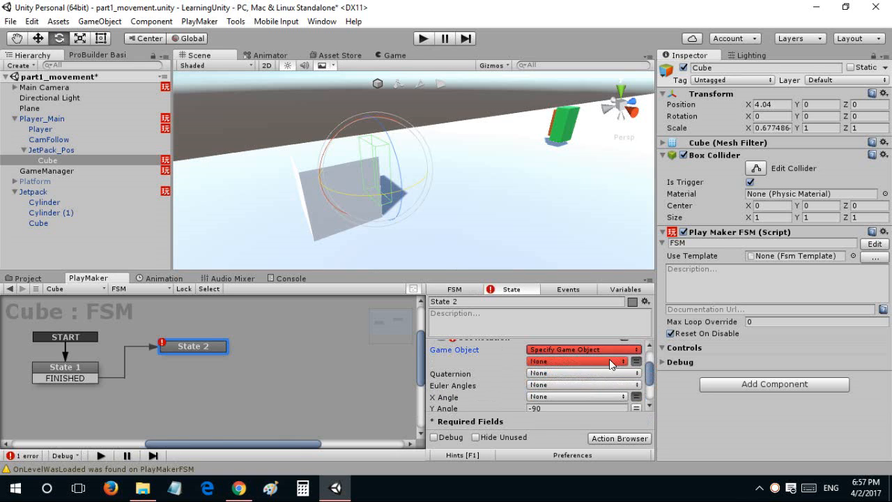
pyautogui.click(609, 361)
pyautogui.click(589, 391)
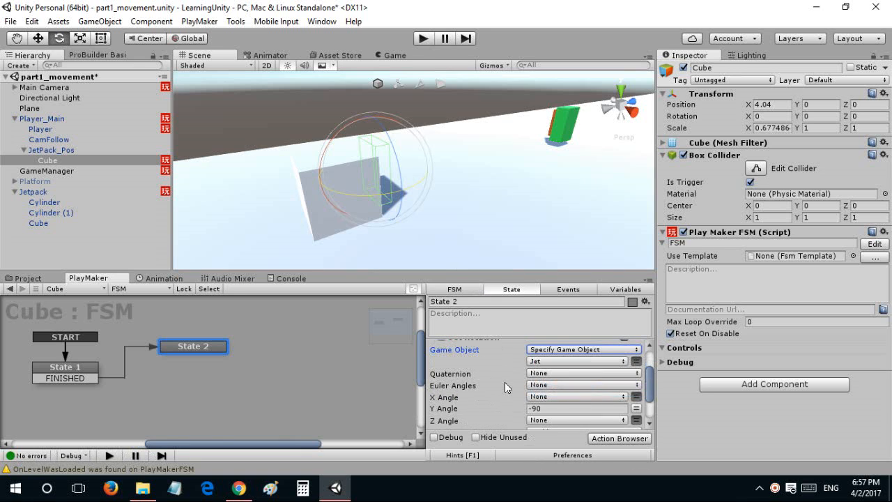
pyautogui.scroll(-2, 505, 382)
pyautogui.scroll(-1, 505, 382)
pyautogui.scroll(2, 462, 362)
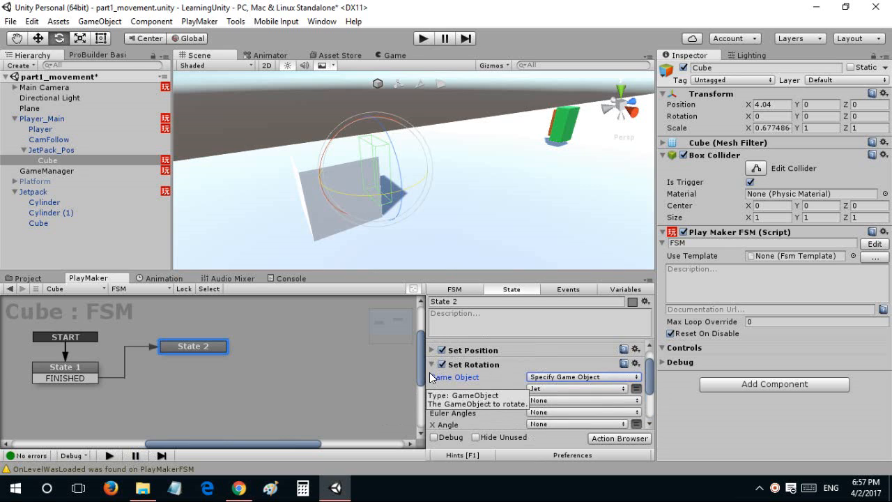
pyautogui.click(430, 367)
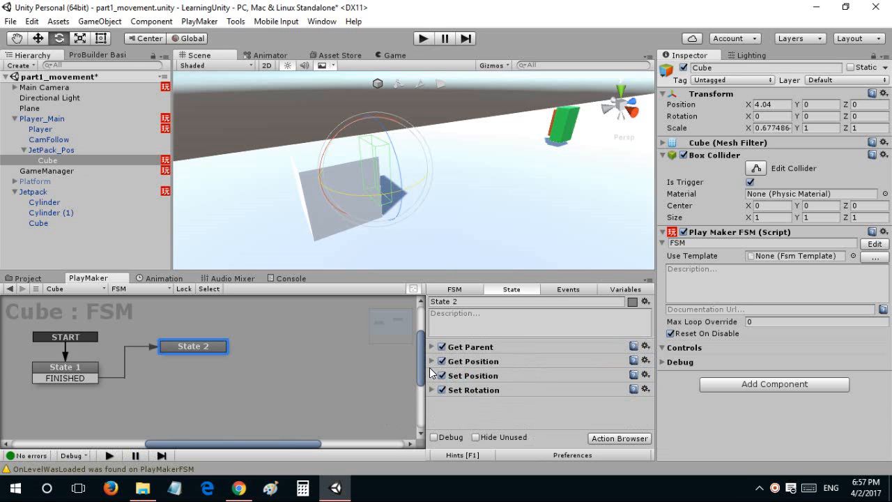
# Play-test the scene to check the jetpack pickup, and stop the game.
pyautogui.click(424, 39)
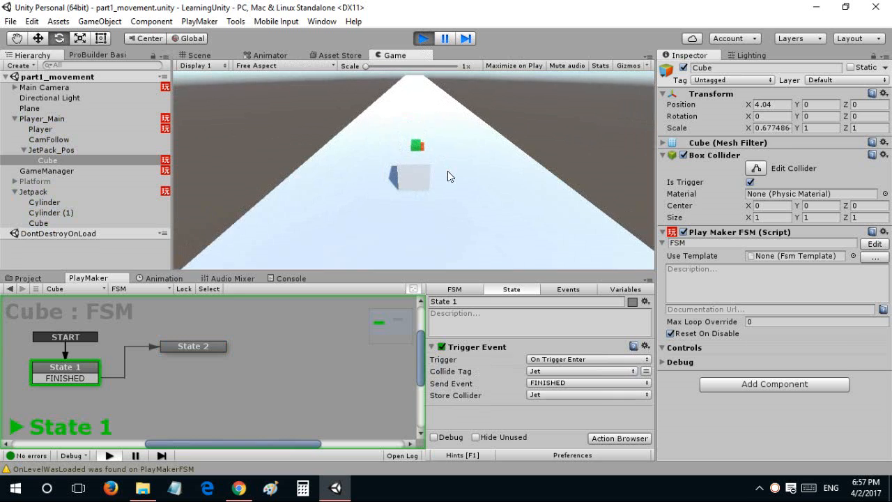
pyautogui.click(423, 39)
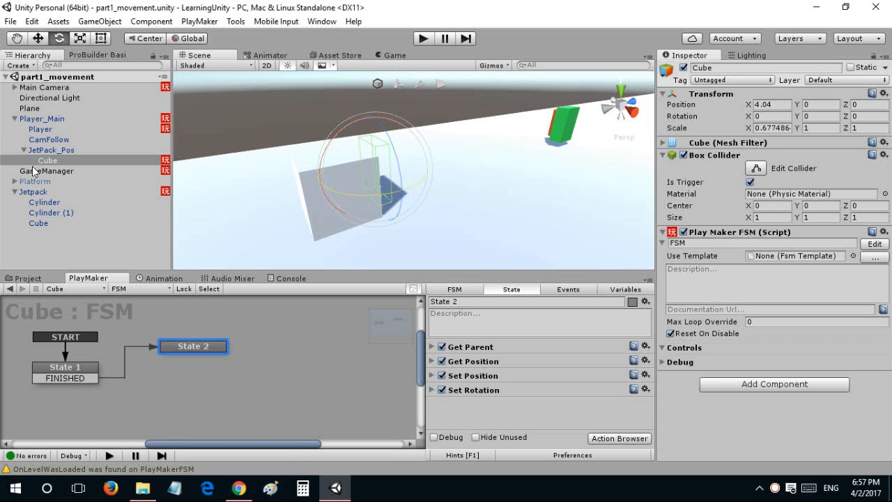
# Turn off Is Trigger on JetPack_Pos's Cube collider and turn it on for the Jetpack's Cube collider.
pyautogui.click(751, 183)
pyautogui.click(56, 192)
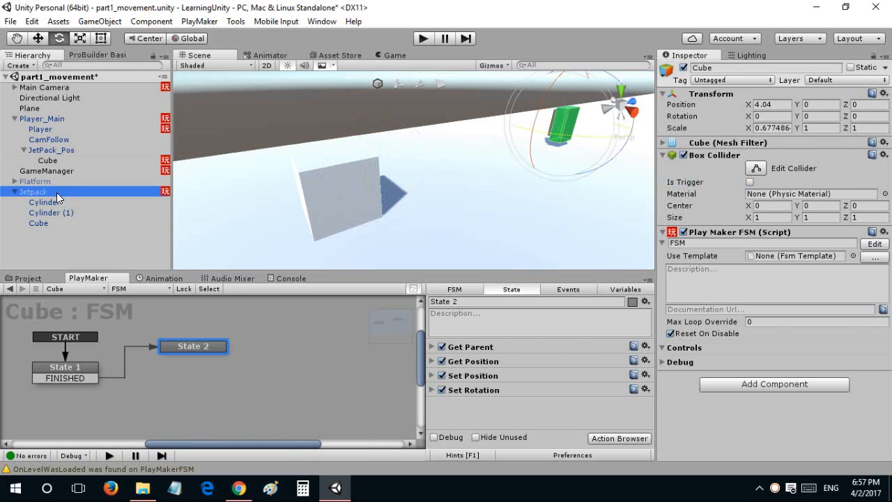
pyautogui.click(40, 223)
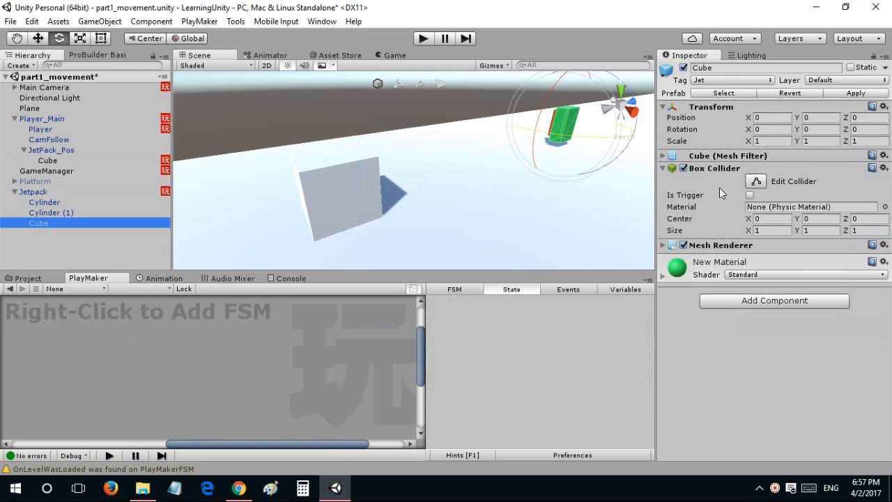
pyautogui.click(750, 195)
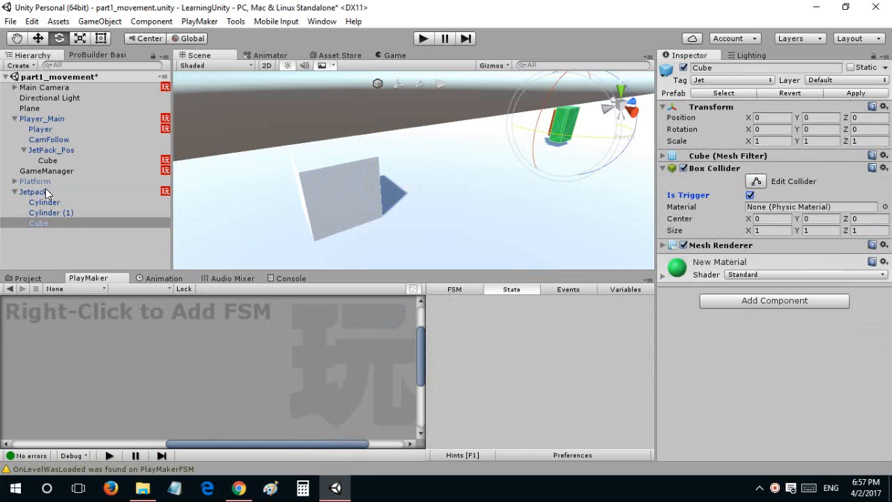
# Review State 1 and State 2 in the FSM of JetPack_Pos's Cube.
pyautogui.rightClick(80, 344)
pyautogui.click(59, 160)
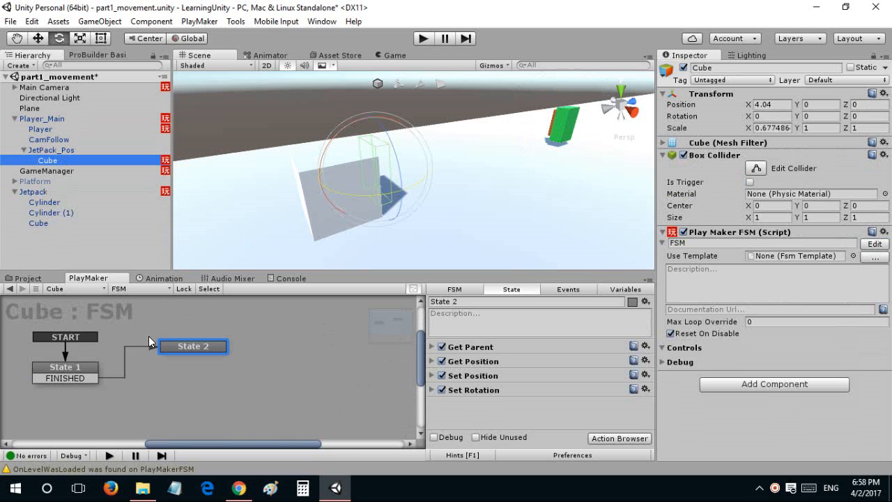
pyautogui.click(45, 378)
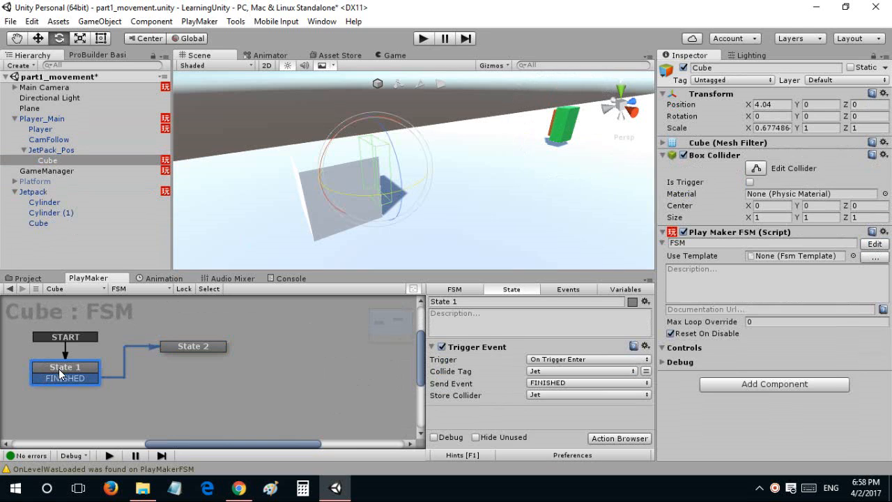
pyautogui.moveTo(194, 349); pyautogui.dragTo(216, 365)
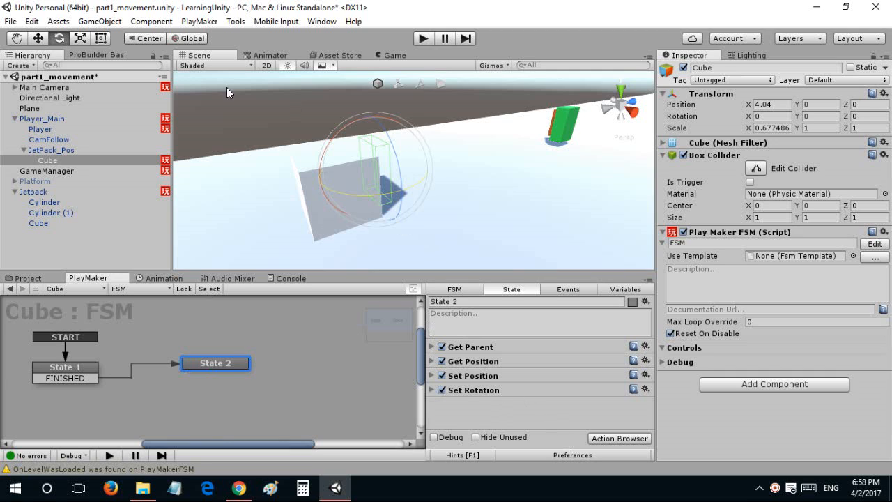
# Add an FSM to the Jetpack's Cube with a Trigger Event action in State 1 whose Collide Tag is Player.
pyautogui.click(62, 218)
pyautogui.rightClick(212, 324)
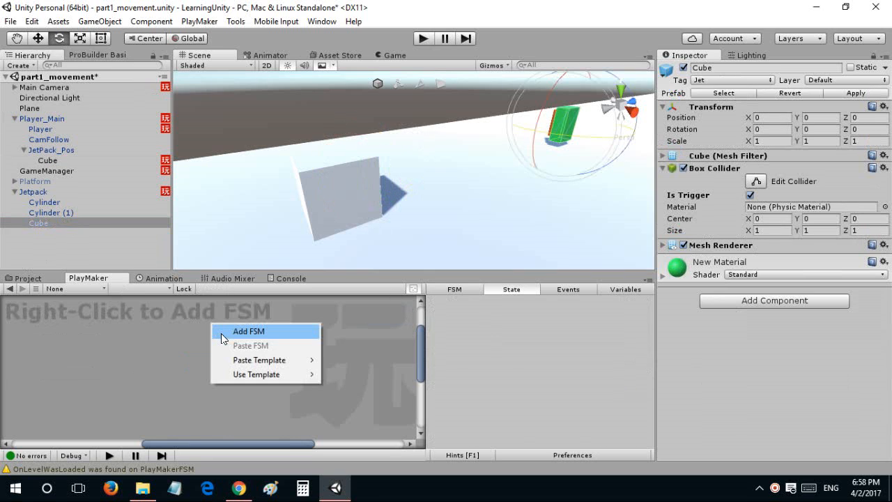
pyautogui.click(230, 332)
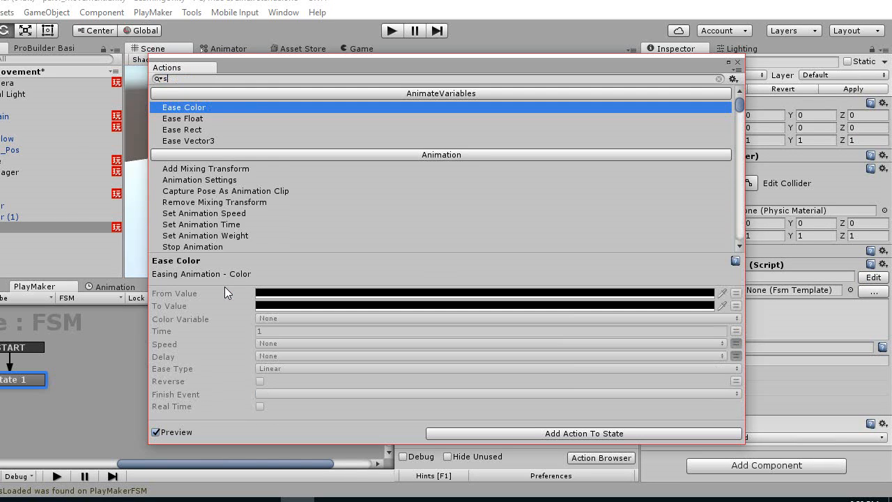
pyautogui.press('BackSpace')
pyautogui.write('trigger')
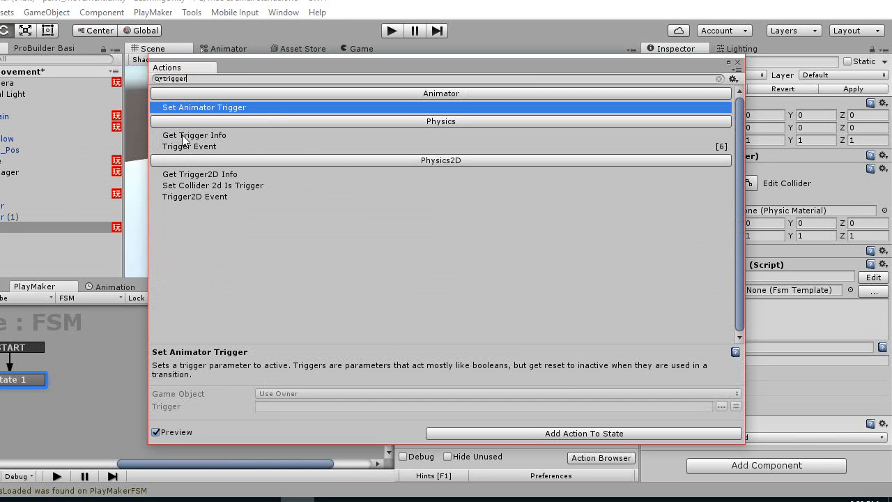
pyautogui.doubleClick(181, 145)
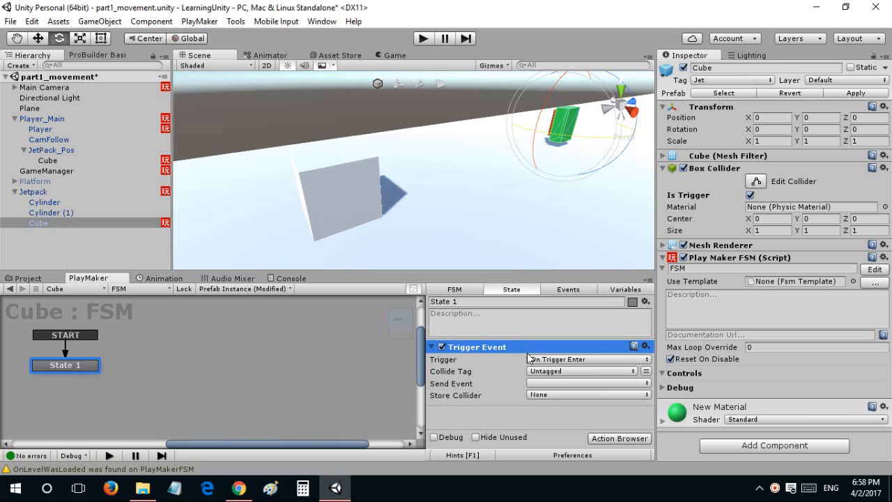
pyautogui.click(529, 370)
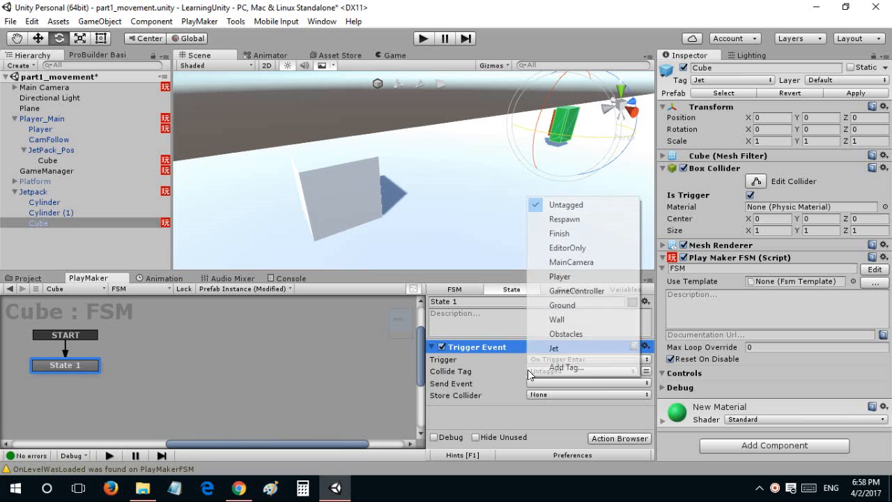
pyautogui.click(546, 278)
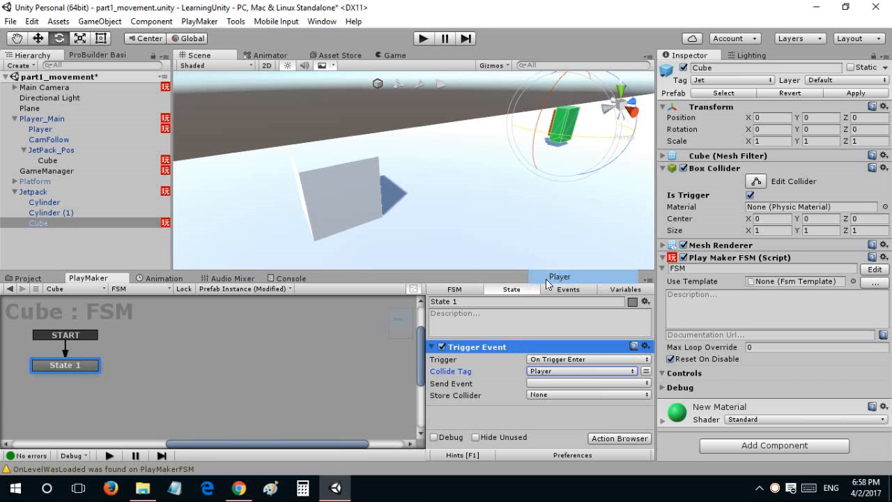
# Tag JetPack_Pos's Cube as Player and return to the FSM of the Jetpack's Cube.
pyautogui.click(28, 161)
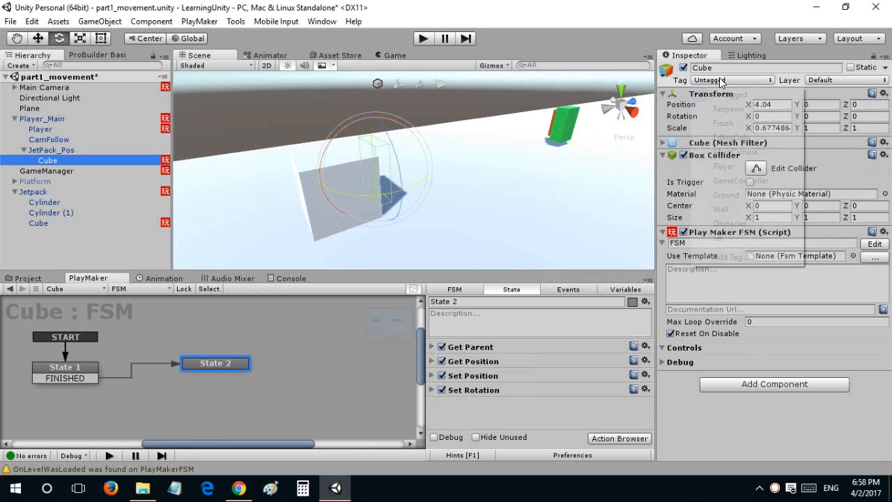
pyautogui.click(724, 79)
pyautogui.click(722, 166)
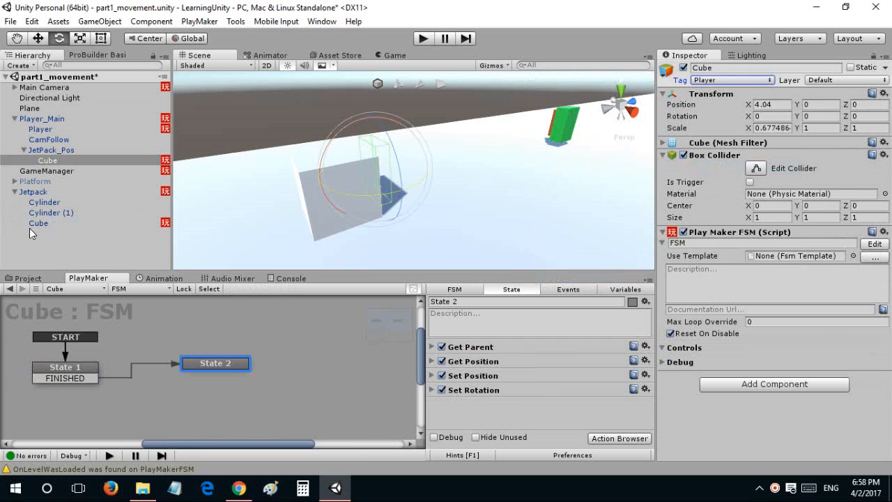
pyautogui.click(30, 223)
pyautogui.click(535, 383)
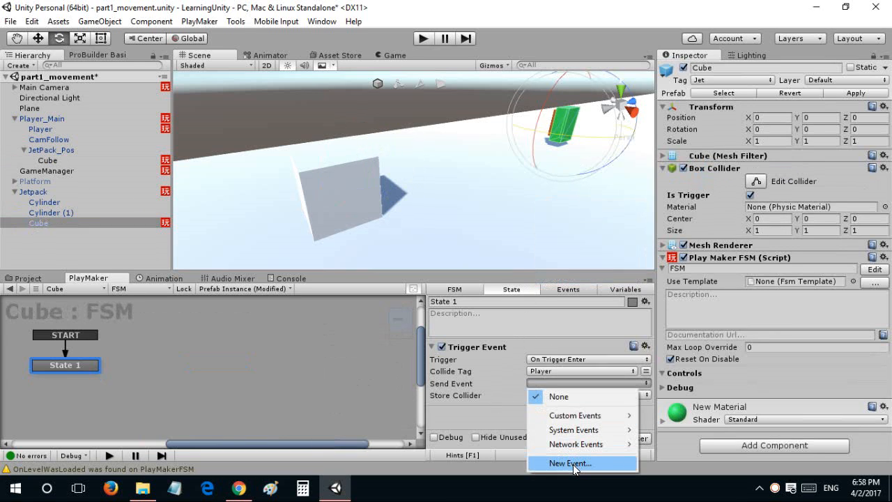
pyautogui.click(573, 464)
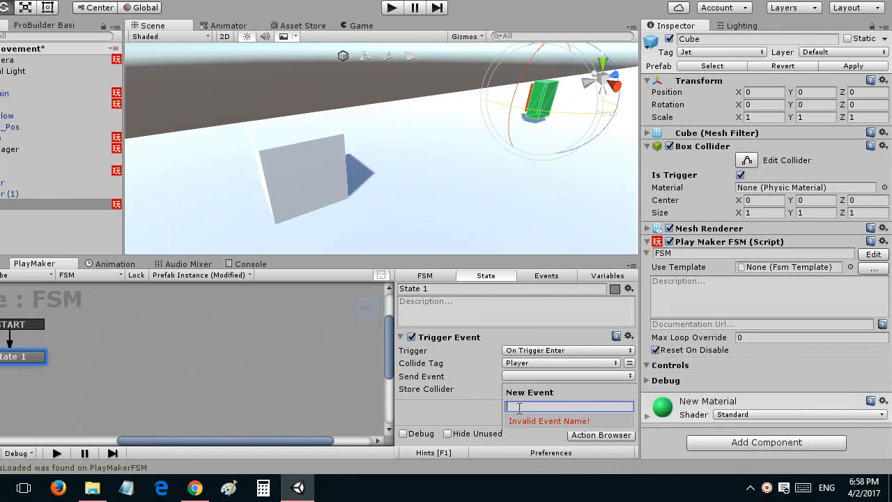
pyautogui.click(401, 412)
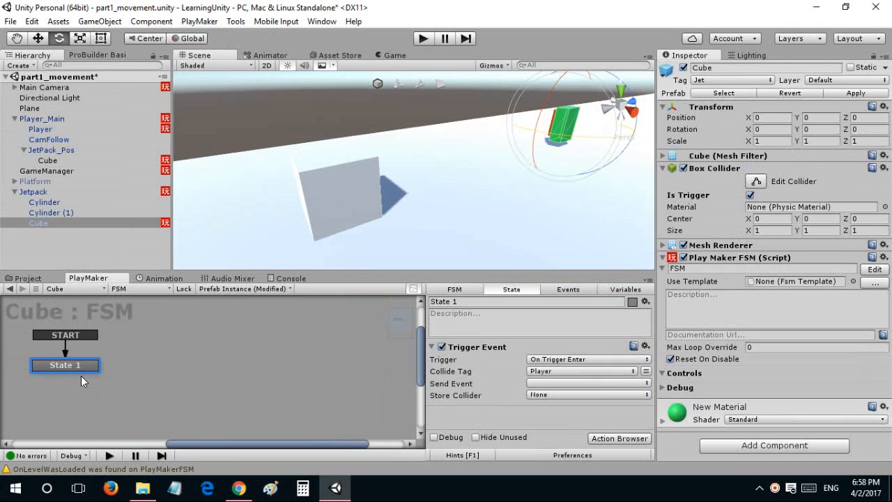
# Link State 1 to a new State 2 with a FINISHED transition and make the Trigger Event send FINISHED.
pyautogui.moveTo(81, 376); pyautogui.dragTo(161, 363)
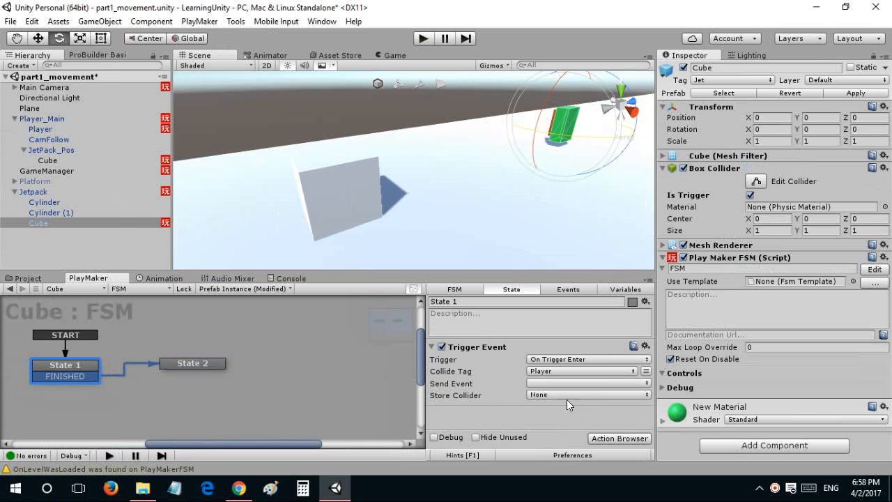
pyautogui.click(548, 384)
pyautogui.click(606, 312)
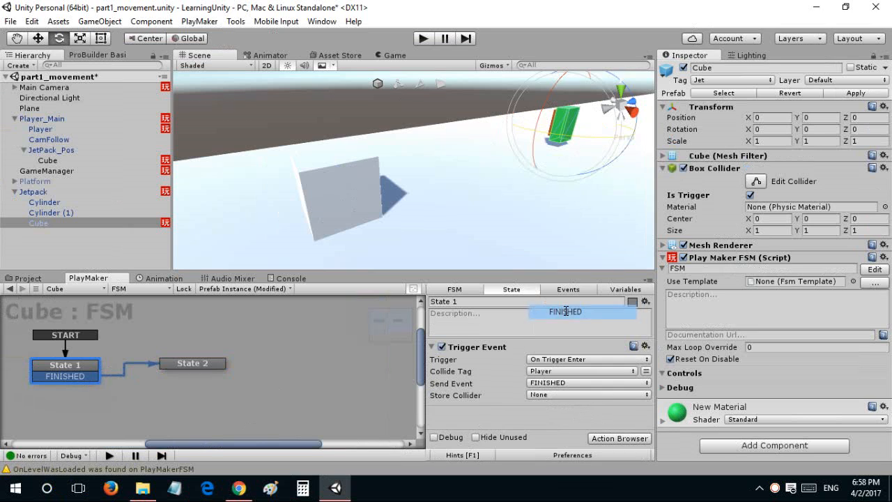
# Store the Trigger Event's collider in a new variable named Cube and collapse the action.
pyautogui.click(544, 394)
pyautogui.click(574, 441)
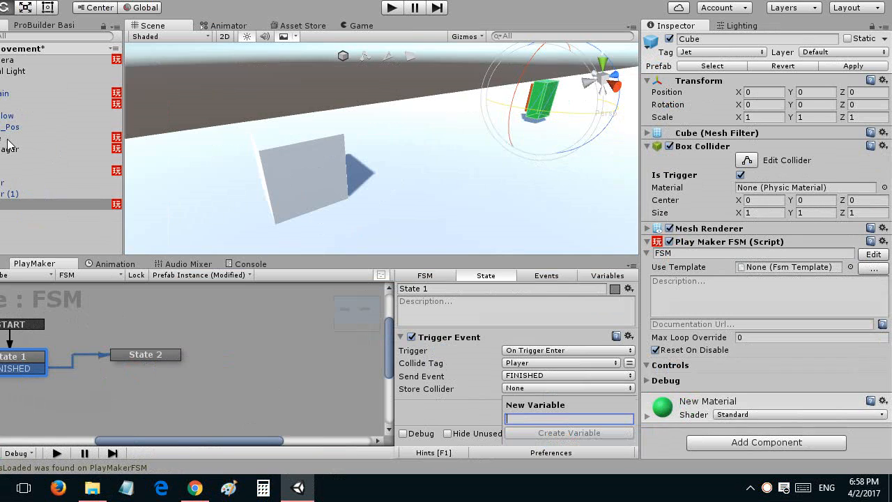
pyautogui.write('Cube')
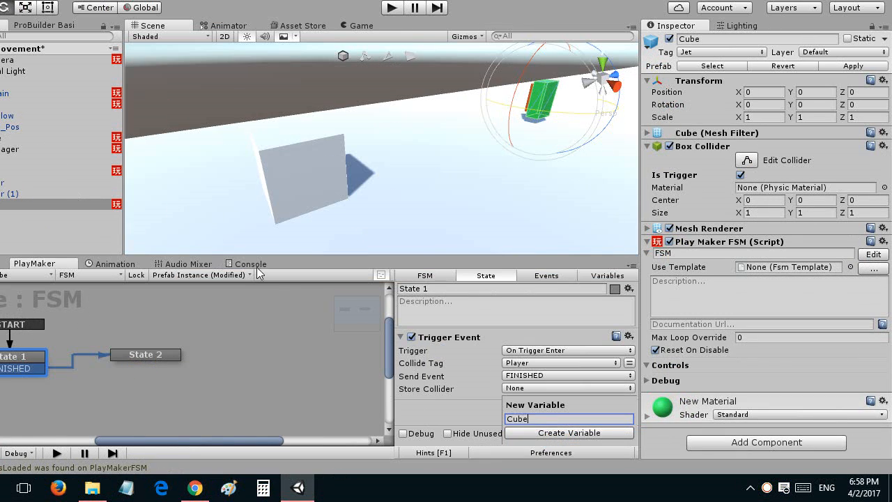
pyautogui.click(514, 431)
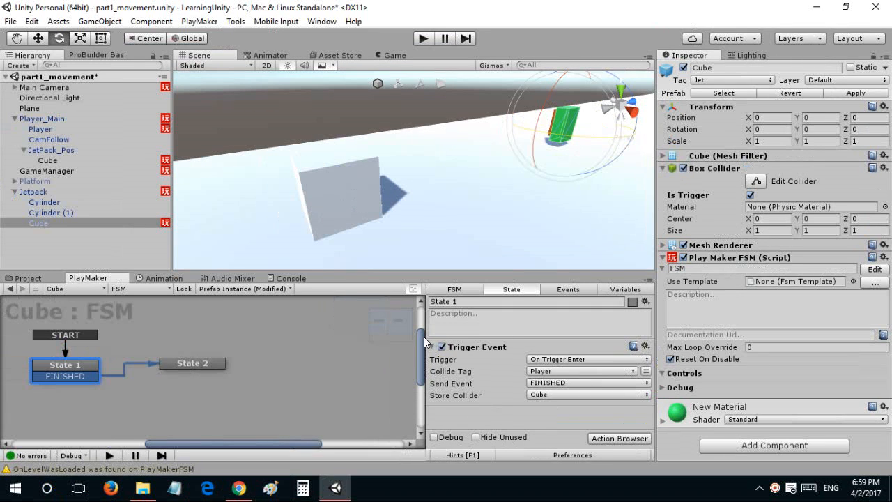
pyautogui.click(402, 336)
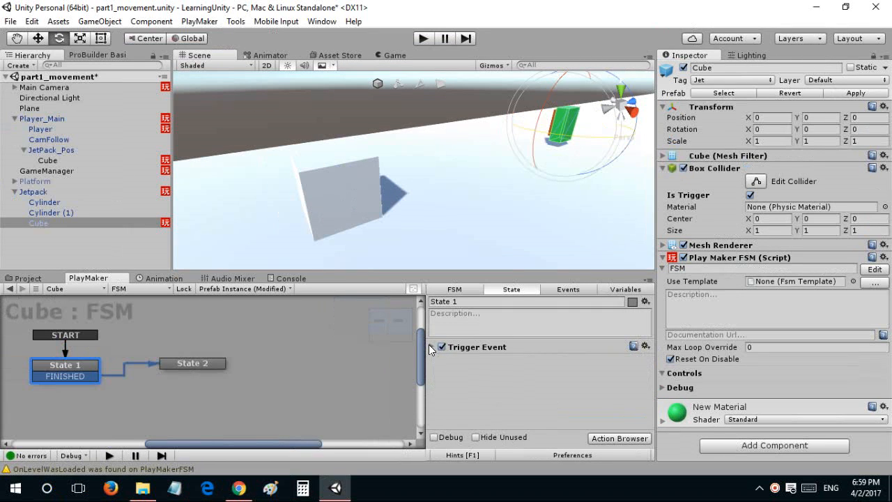
# Copy the Get Parent, Get Position, Set Position and Set Rotation actions from JetPack_Pos's Cube into State 2 of the Jetpack's Cube.
pyautogui.click(63, 364)
pyautogui.click(172, 366)
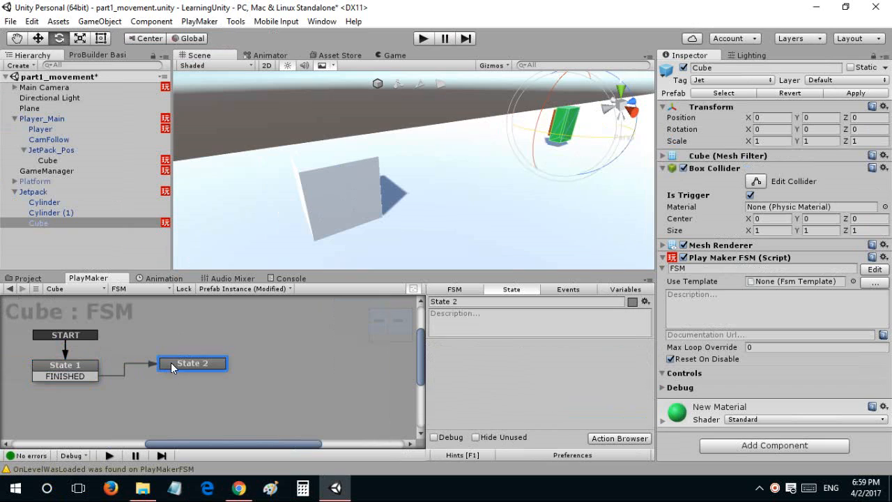
pyautogui.click(48, 193)
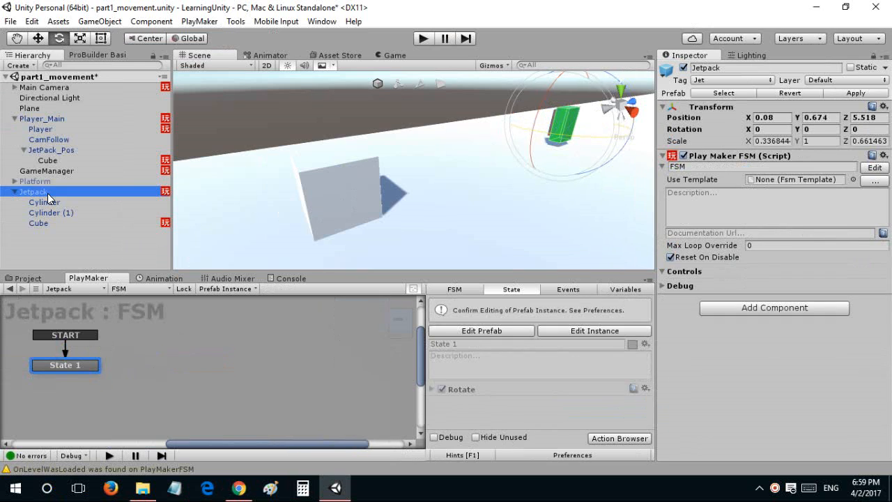
pyautogui.click(49, 223)
pyautogui.click(59, 159)
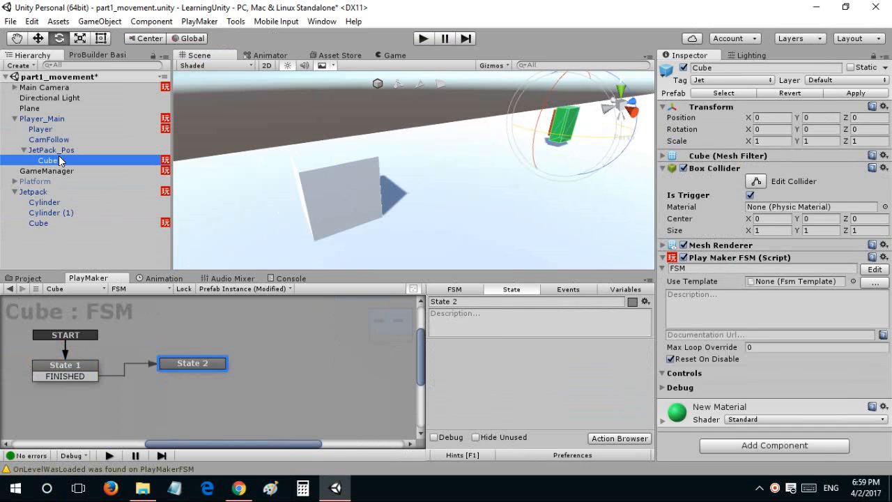
pyautogui.click(483, 346)
pyautogui.keyDown('shift'); pyautogui.click(474, 390); pyautogui.keyUp('shift')
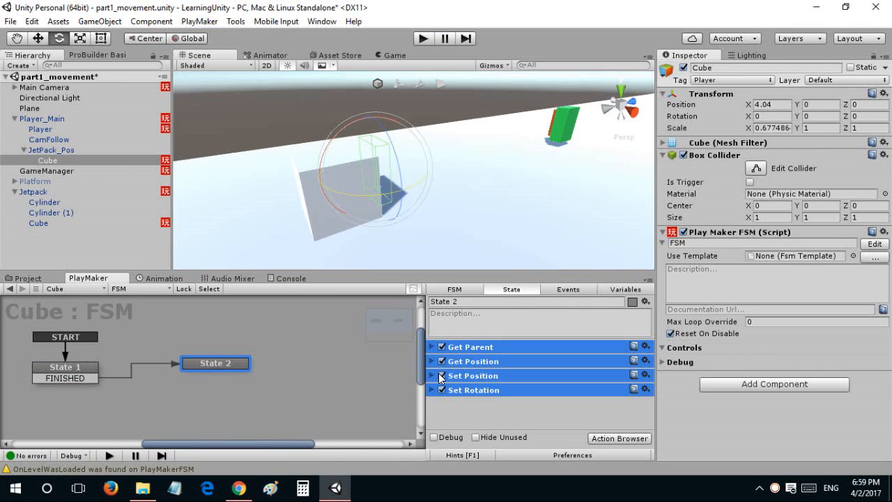
pyautogui.click(42, 223)
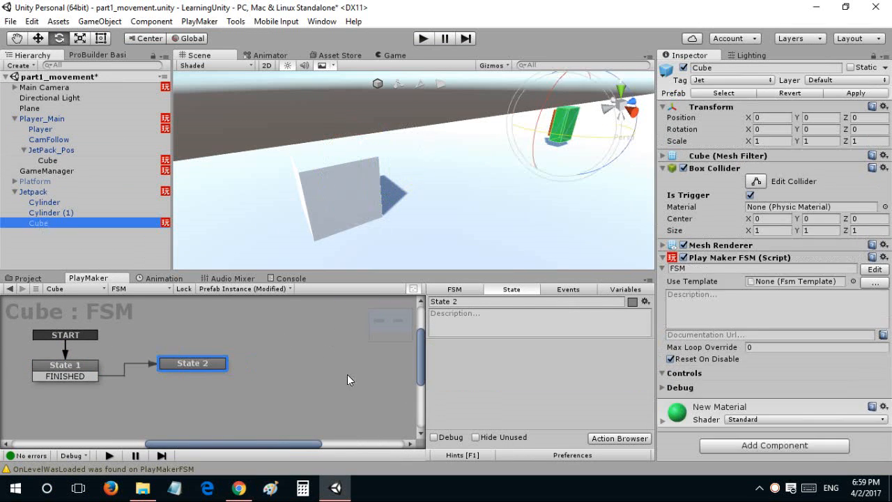
pyautogui.click(475, 383)
pyautogui.hotkey('ctrl', 'v')
# Set the Get Parent action's Game Object to Specify Game Object with the Cube variable and collapse the action.
pyautogui.click(432, 346)
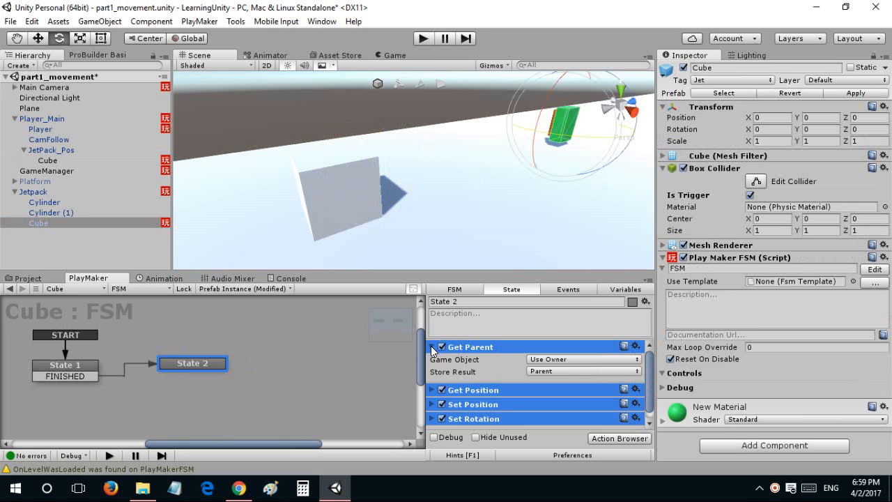
pyautogui.click(528, 360)
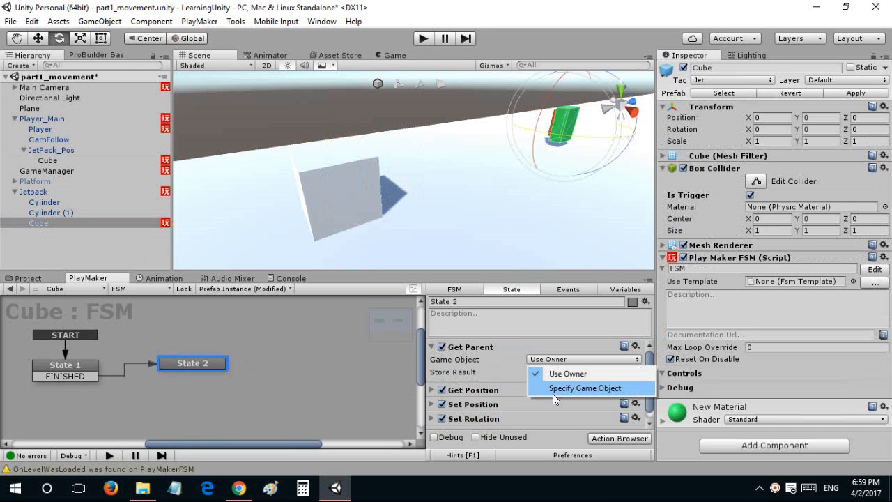
pyautogui.click(554, 387)
pyautogui.click(635, 372)
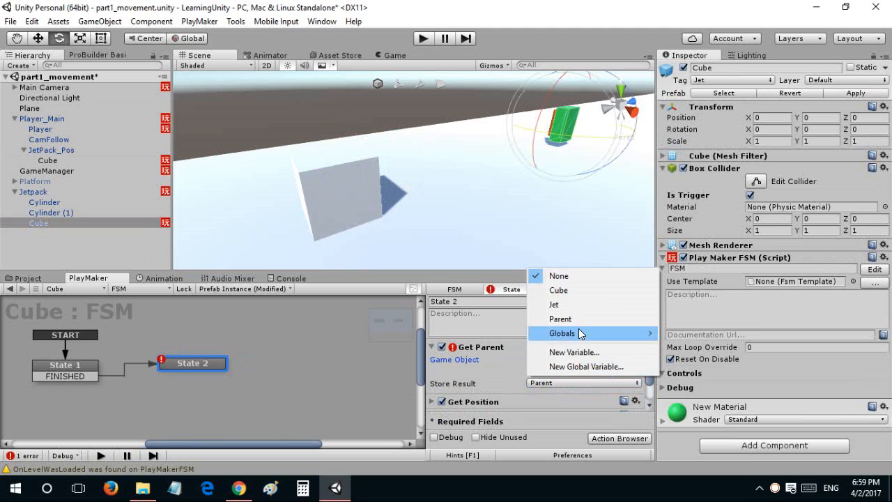
pyautogui.click(562, 291)
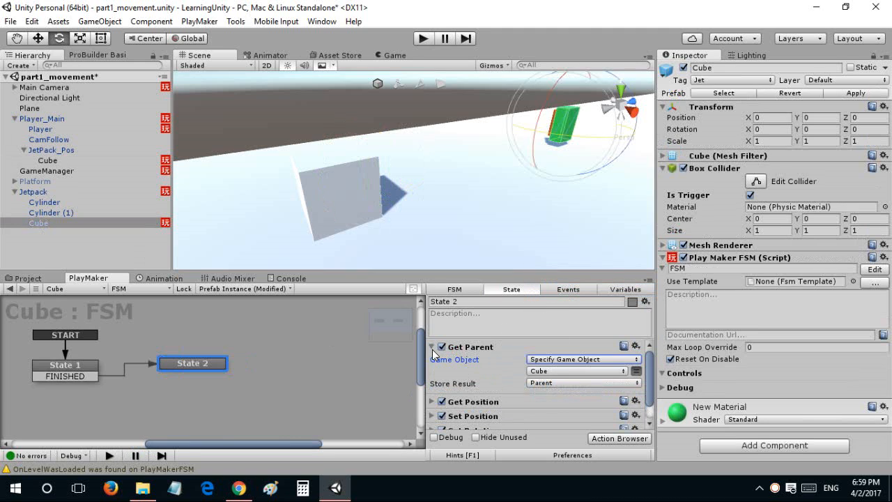
pyautogui.click(431, 347)
# Review the Get Position settings and set the Set Position action's Game Object to Use Owner.
pyautogui.click(477, 361)
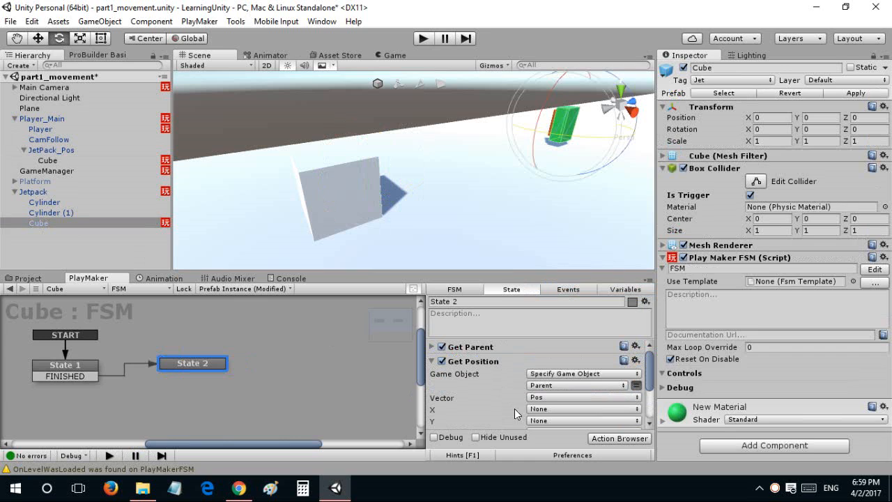
pyautogui.scroll(-2, 497, 394)
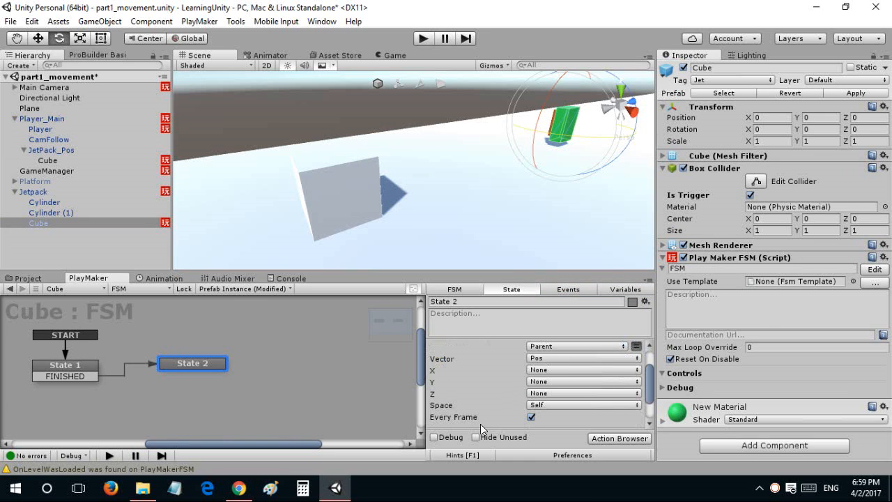
pyautogui.scroll(-2, 505, 393)
pyautogui.scroll(5, 494, 383)
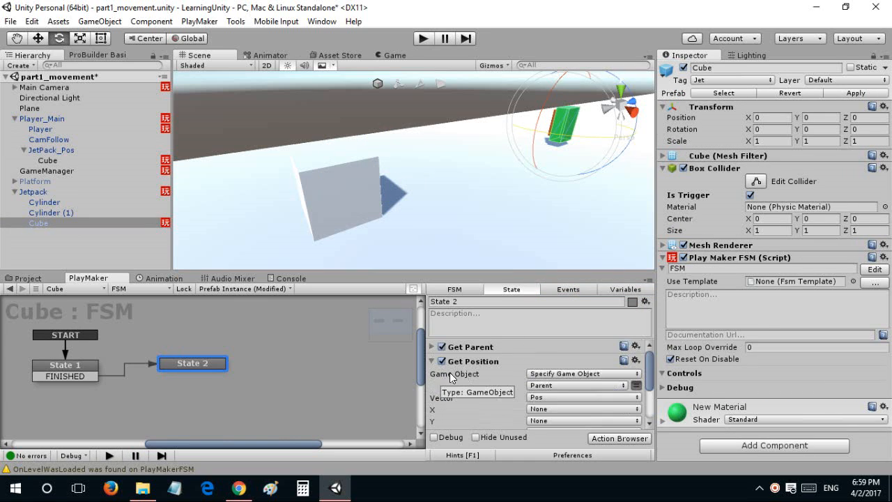
pyautogui.click(427, 365)
pyautogui.click(431, 361)
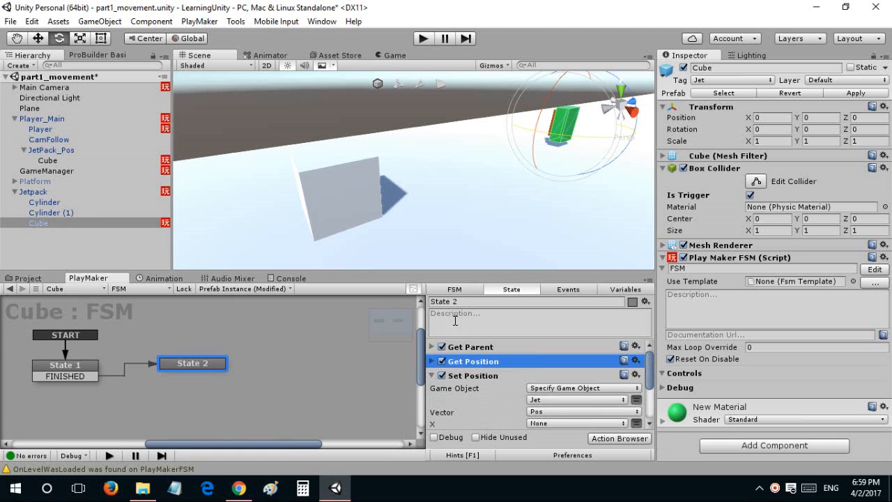
pyautogui.click(548, 388)
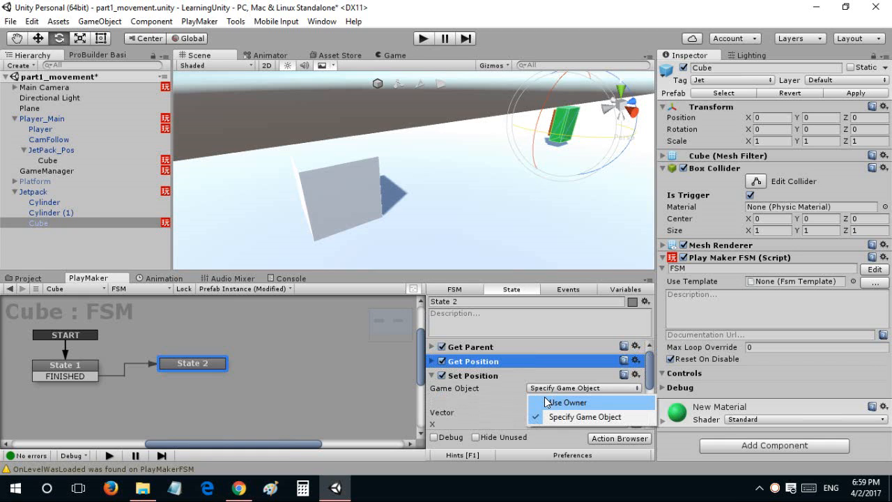
pyautogui.click(546, 403)
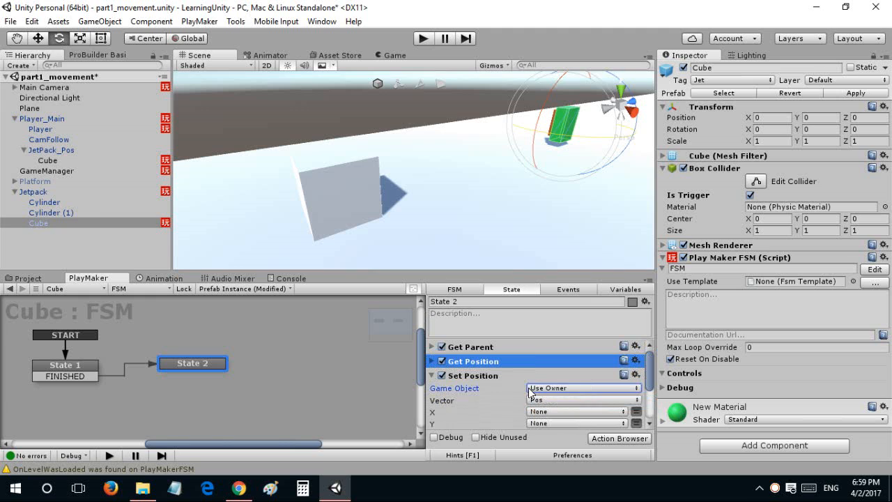
pyautogui.click(432, 377)
# Duplicate the Get Parent action and make the first copy use the owner and store its result in Jet.
pyautogui.click(464, 345)
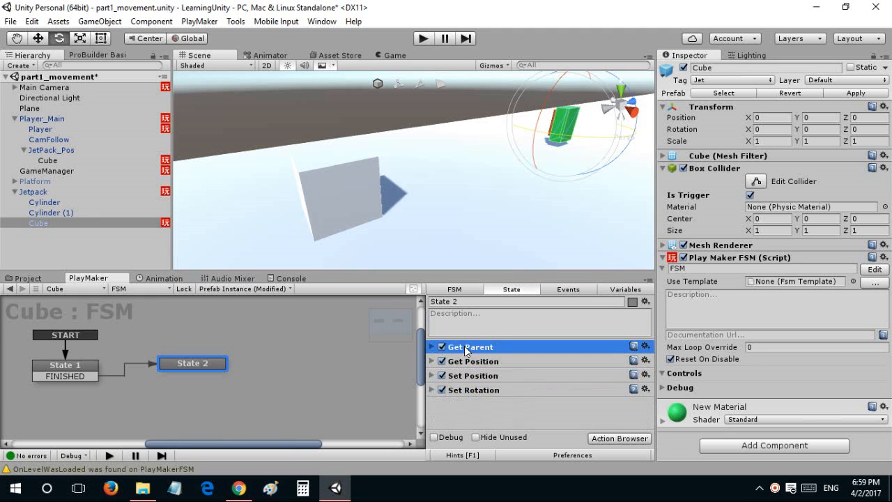
pyautogui.hotkey('ctrl', 'd')
pyautogui.click(467, 349)
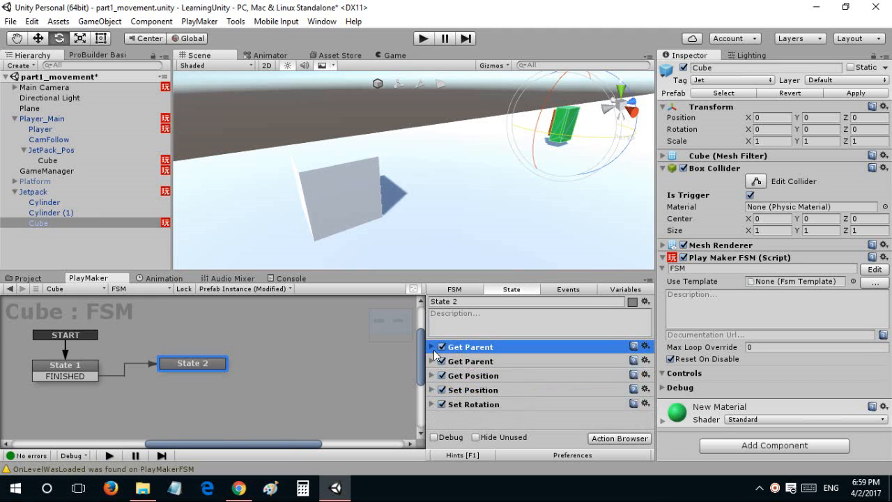
pyautogui.click(433, 347)
pyautogui.click(550, 360)
pyautogui.click(550, 360)
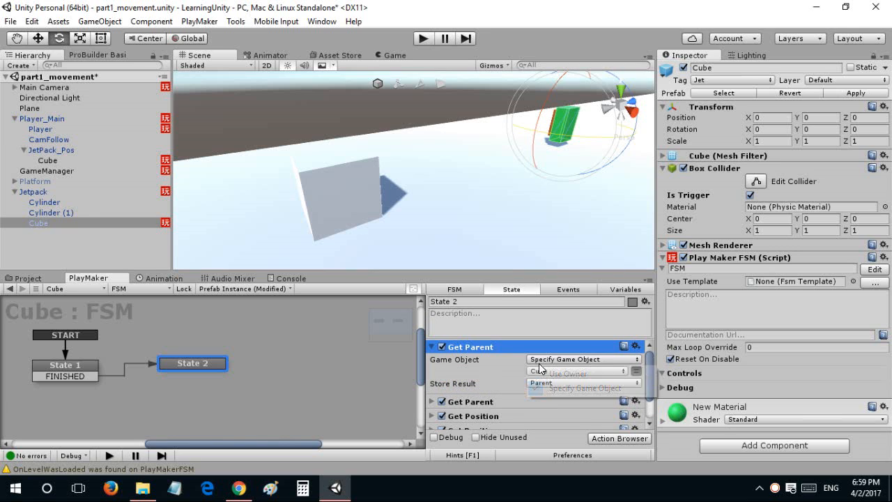
pyautogui.click(551, 360)
pyautogui.click(541, 375)
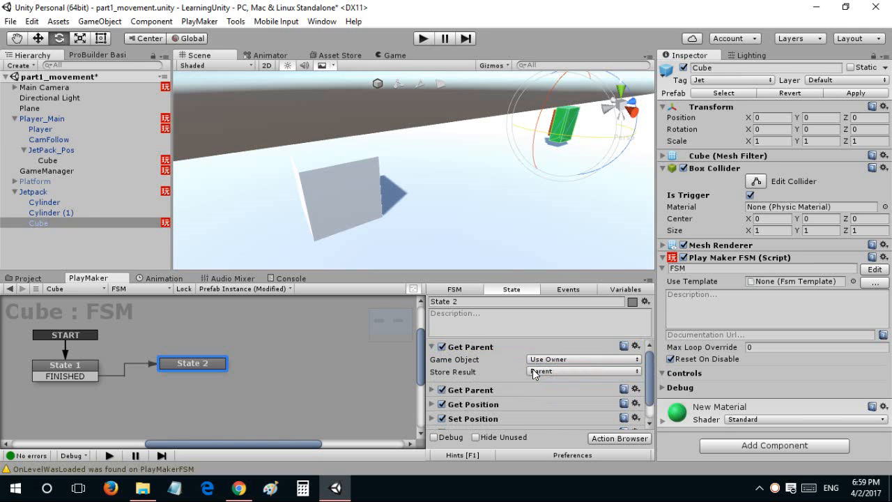
pyautogui.click(537, 372)
pyautogui.click(555, 305)
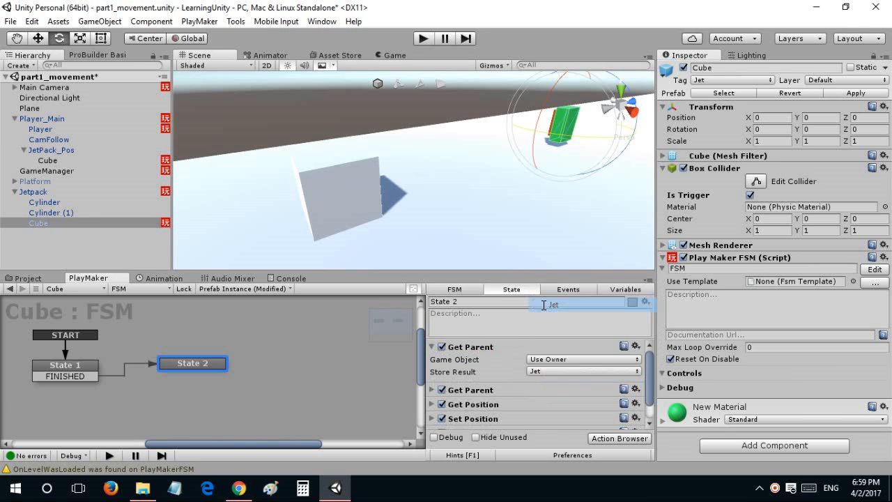
pyautogui.click(430, 346)
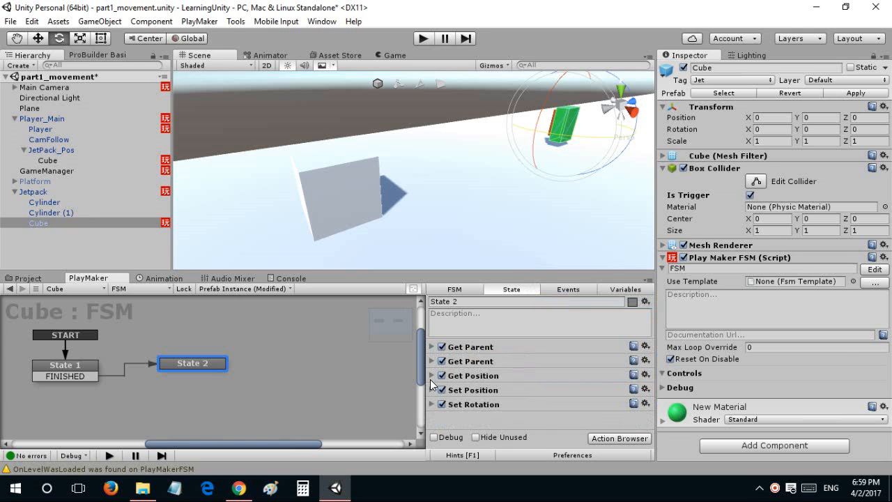
# Change the Set Position action's Game Object to Specify Game Object and collapse the action.
pyautogui.click(432, 390)
pyautogui.scroll(-1, 488, 385)
pyautogui.click(533, 364)
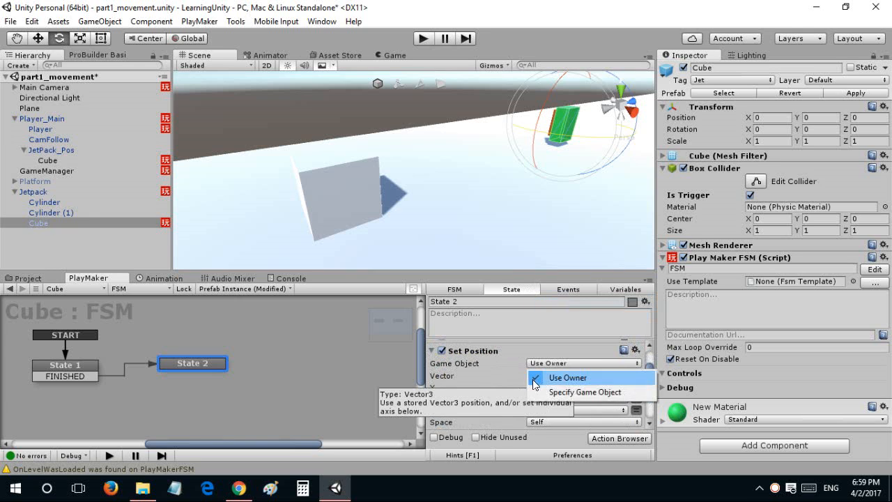
pyautogui.click(566, 389)
pyautogui.scroll(-1, 483, 380)
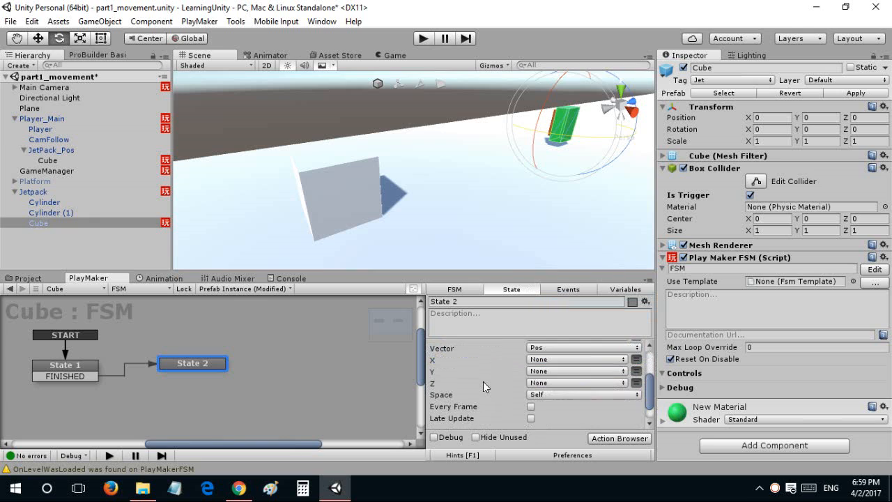
pyautogui.scroll(1, 481, 380)
pyautogui.click(429, 351)
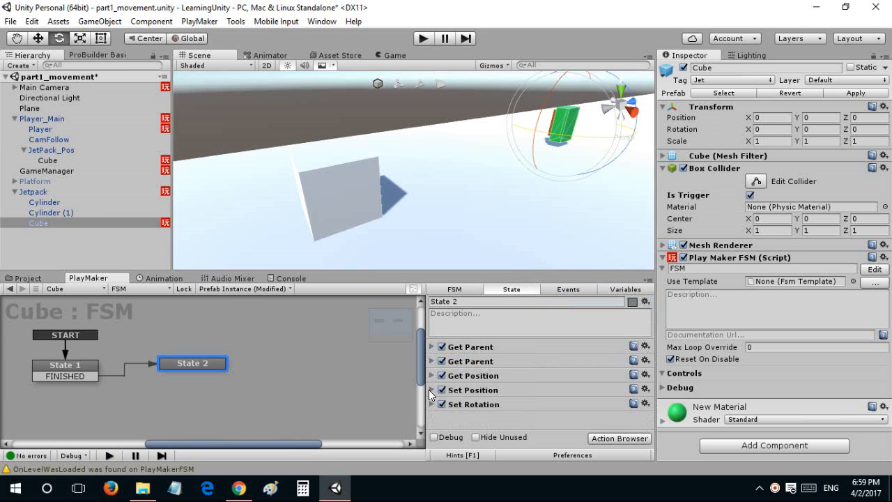
# Check the Set Rotation action, save the scene and apply the changes to the Jetpack prefab.
pyautogui.click(428, 401)
pyautogui.scroll(-1, 459, 393)
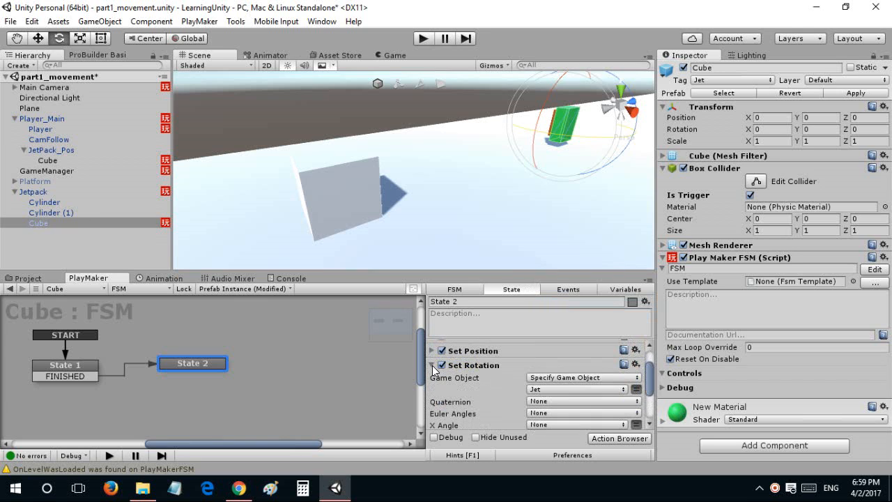
pyautogui.click(432, 365)
pyautogui.hotkey('ctrl', 's')
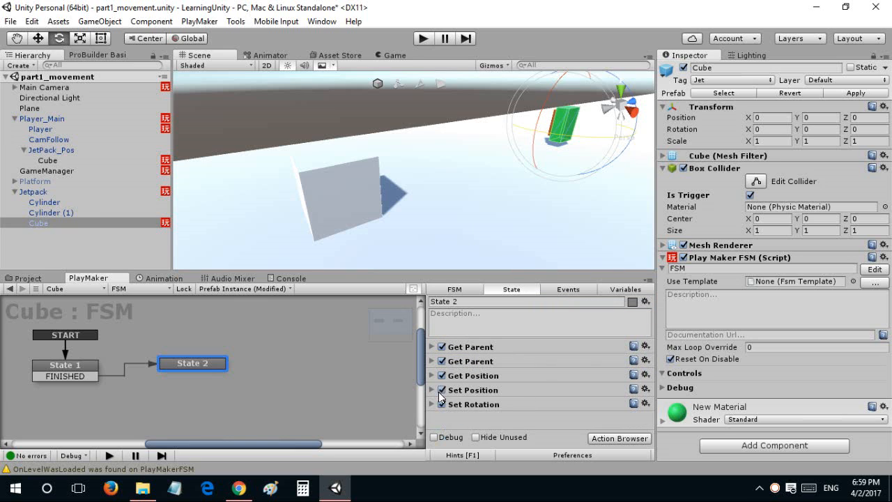
pyautogui.click(839, 92)
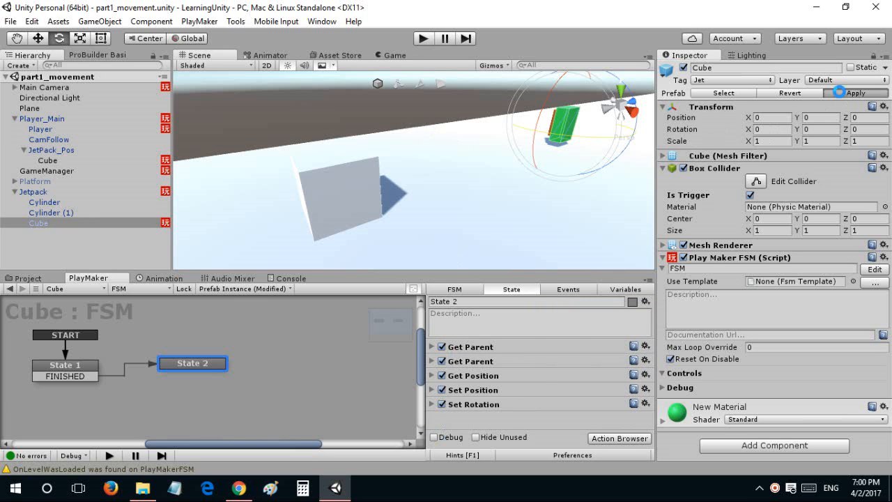
# Select Player_Main, run the game to test the jetpack pickup, and stop it.
pyautogui.click(76, 116)
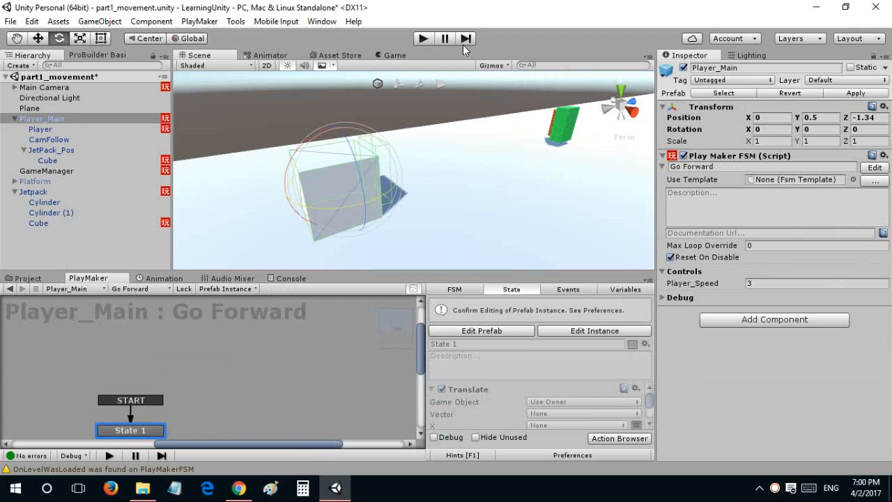
pyautogui.click(424, 39)
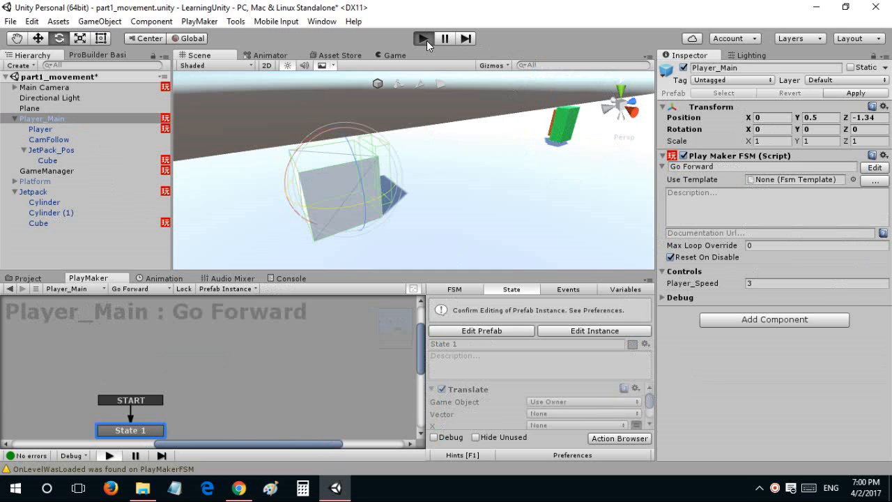
pyautogui.click(427, 40)
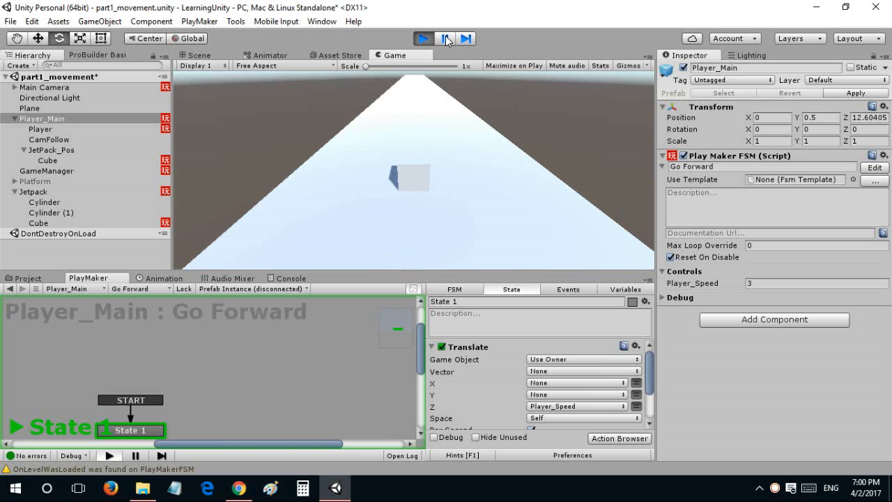
pyautogui.click(425, 39)
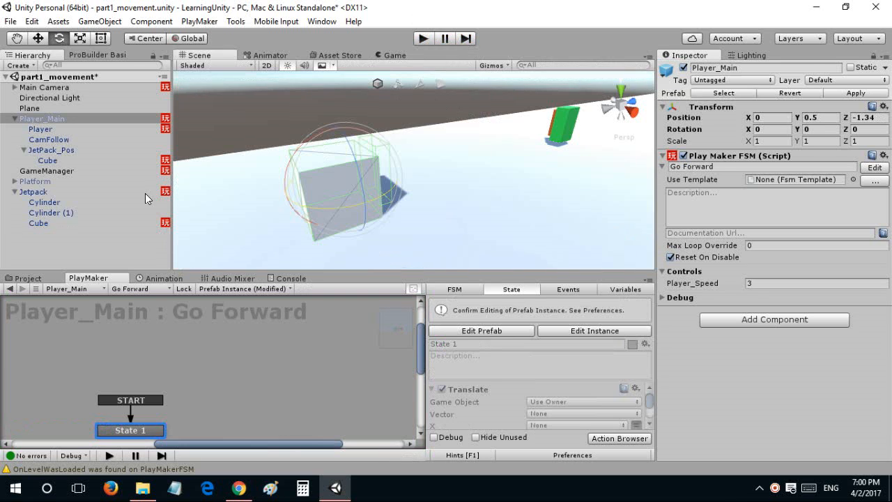
# Allow instance editing of the Jetpack Cube's State 2, check its first Get Parent action and add an Enable FSM action.
pyautogui.click(65, 223)
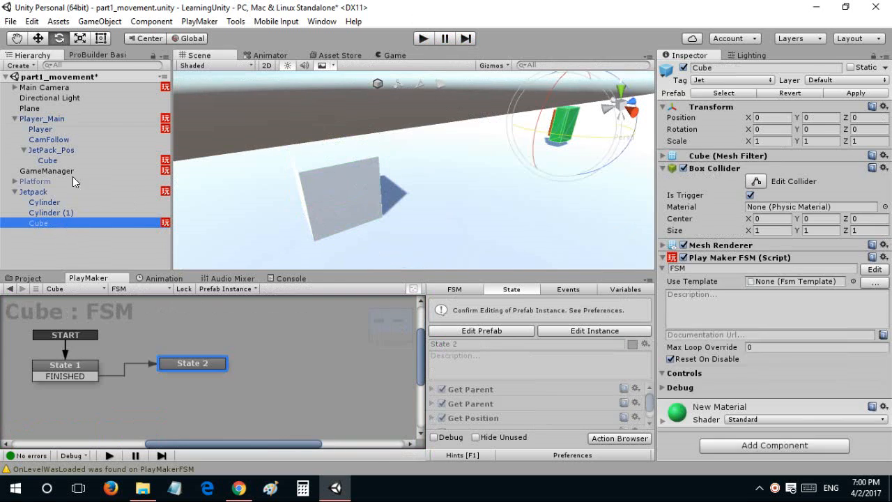
pyautogui.click(548, 332)
pyautogui.click(433, 375)
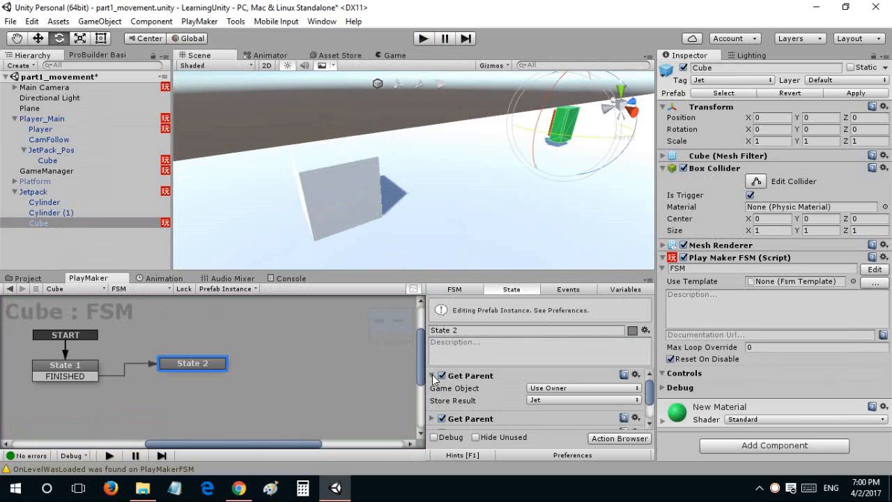
pyautogui.click(433, 376)
pyautogui.scroll(-1, 432, 375)
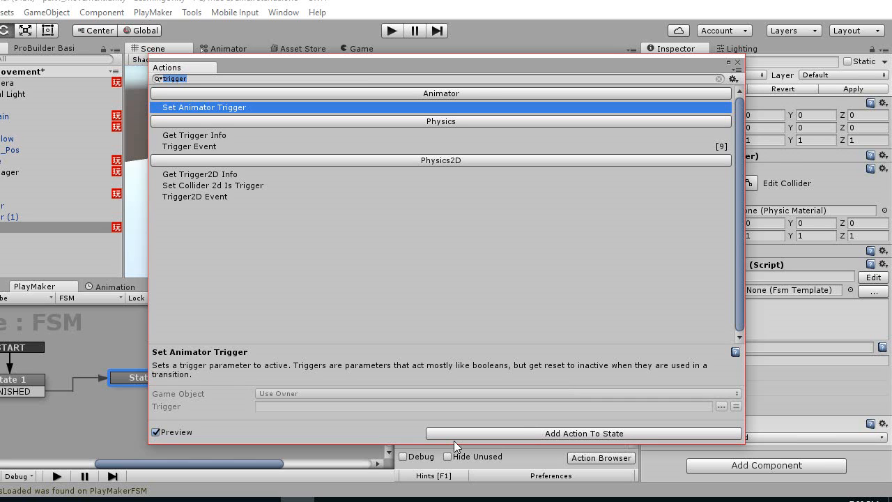
pyautogui.write('enable')
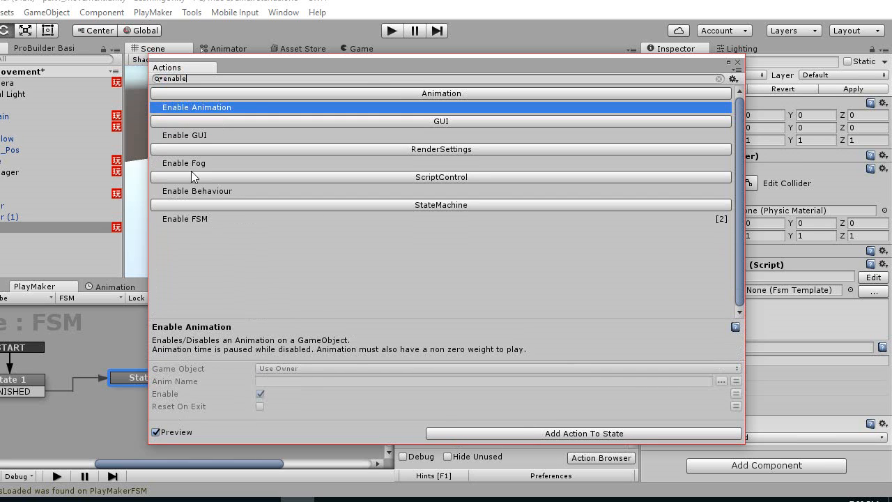
pyautogui.doubleClick(199, 216)
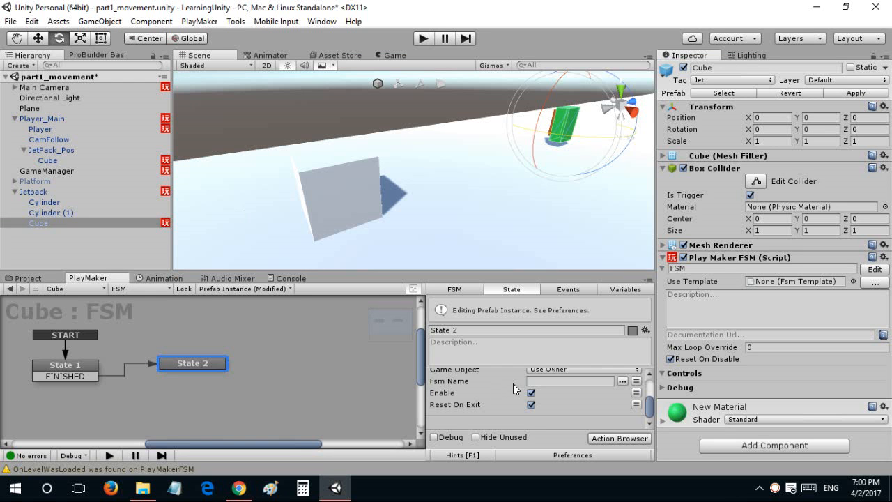
# Set the Enable FSM action's Game Object to Specify Game Object with the Parent variable.
pyautogui.scroll(2, 513, 383)
pyautogui.click(536, 410)
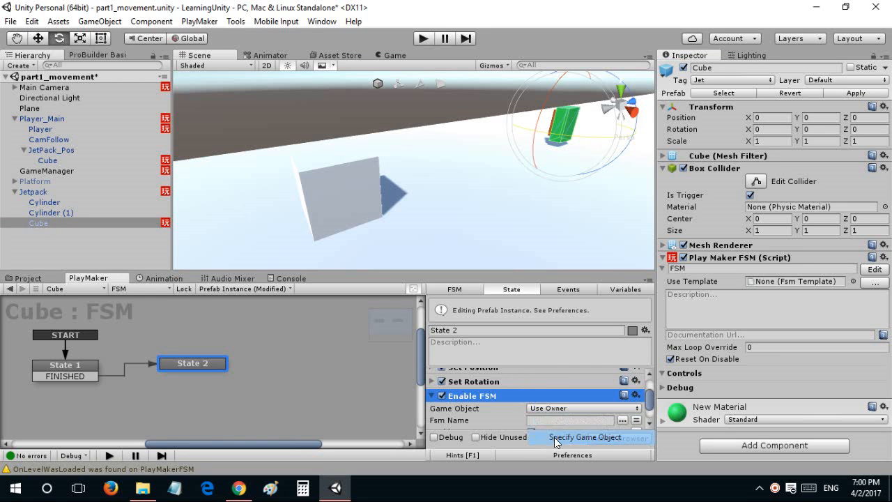
pyautogui.click(554, 437)
pyautogui.scroll(-2, 587, 391)
pyautogui.scroll(2, 591, 379)
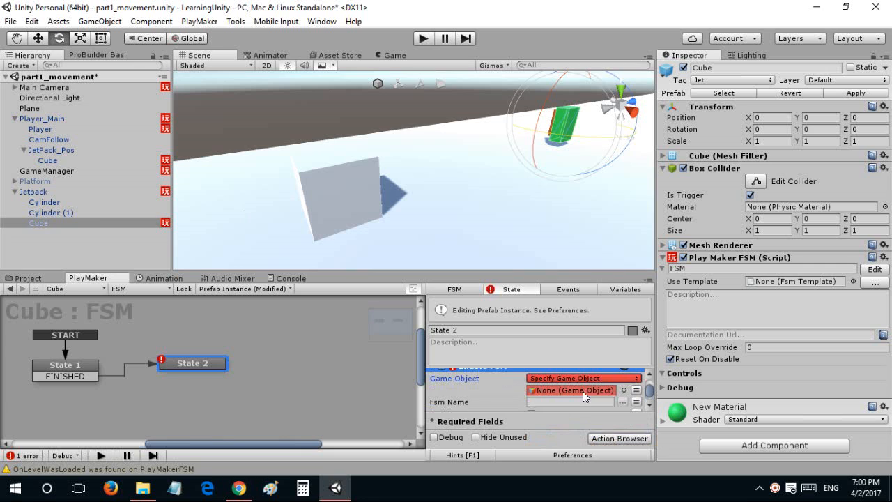
pyautogui.click(636, 390)
pyautogui.click(590, 388)
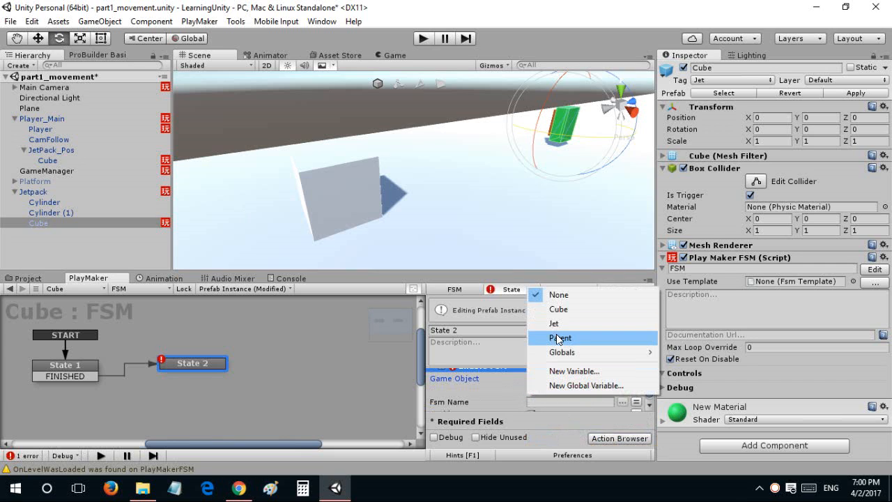
pyautogui.click(599, 339)
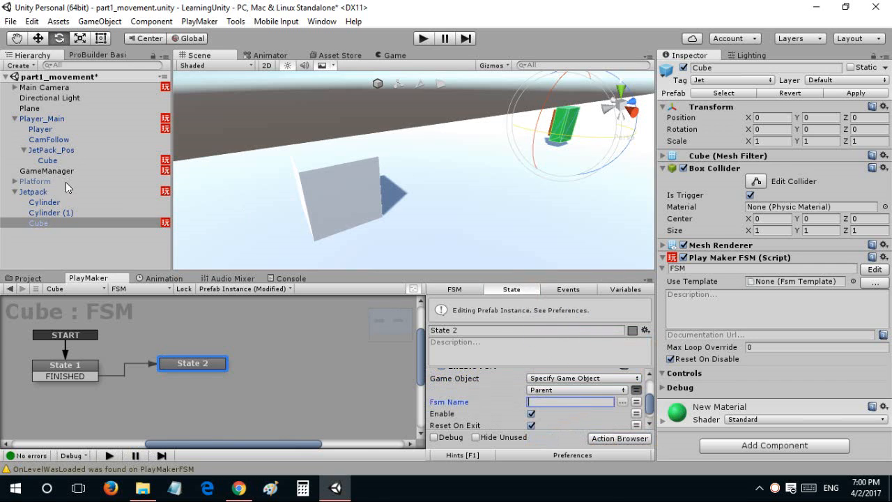
# Check the Jetpack's FSM, set the Enable FSM action's Fsm Name to FSM and turn off Enable and Reset On Exit.
pyautogui.click(60, 192)
pyautogui.click(63, 223)
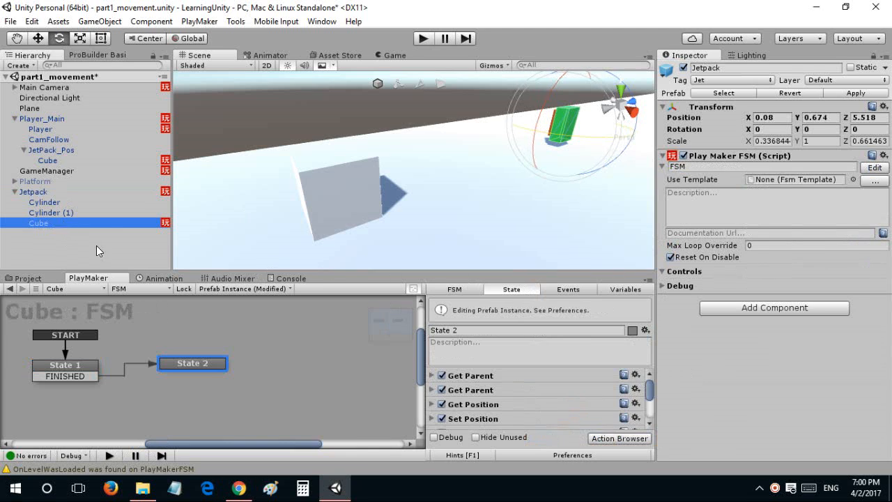
pyautogui.scroll(-5, 508, 382)
pyautogui.click(550, 382)
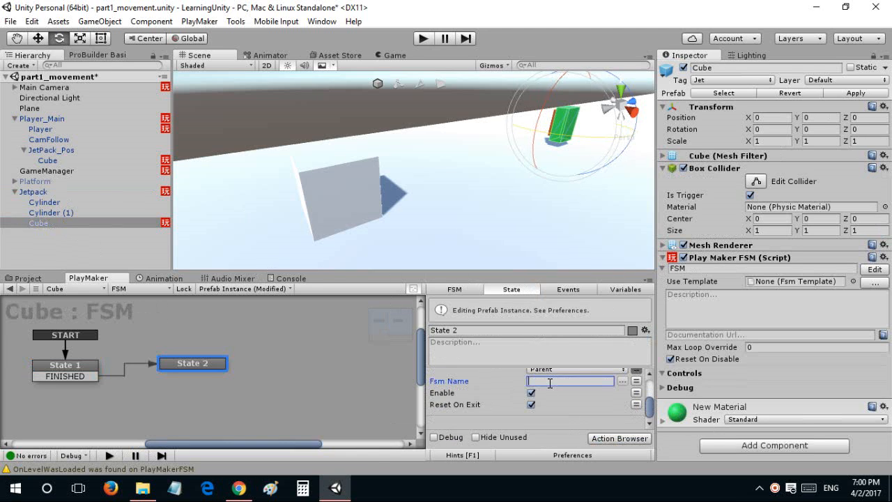
pyautogui.write('FSM')
pyautogui.click(502, 393)
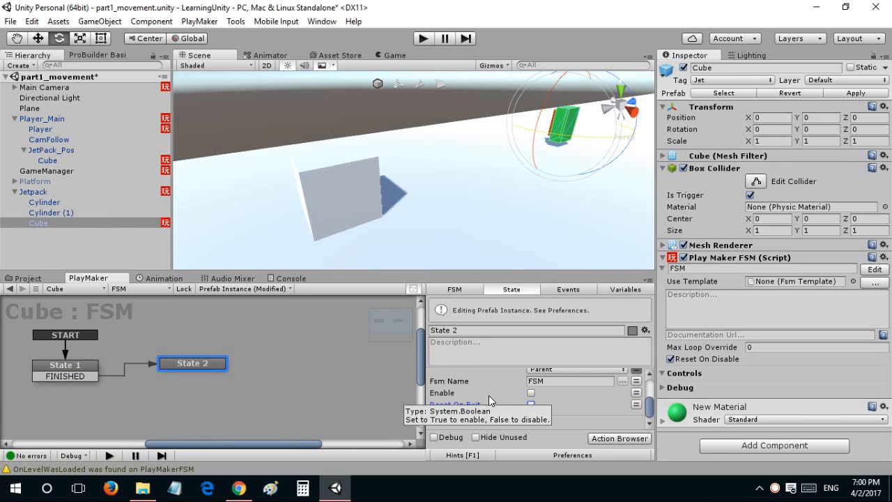
pyautogui.scroll(3, 481, 394)
pyautogui.scroll(-2, 437, 394)
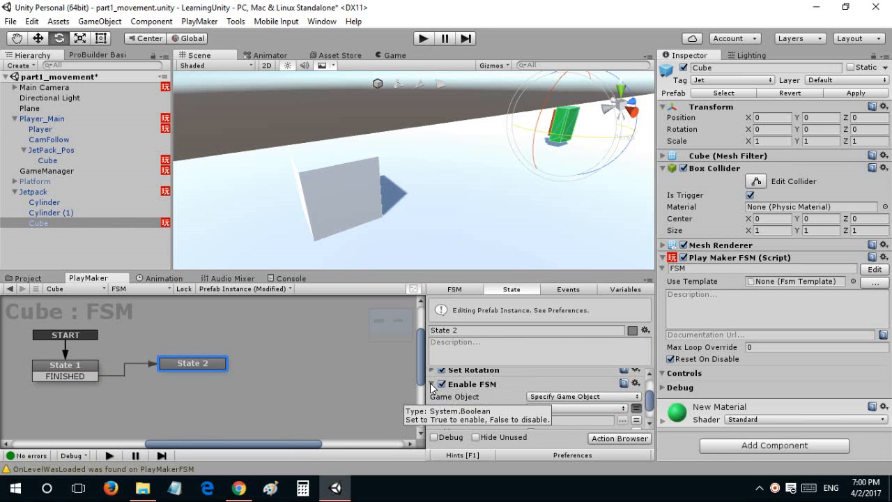
pyautogui.scroll(1, 487, 403)
pyautogui.scroll(2, 481, 408)
pyautogui.scroll(-2, 480, 404)
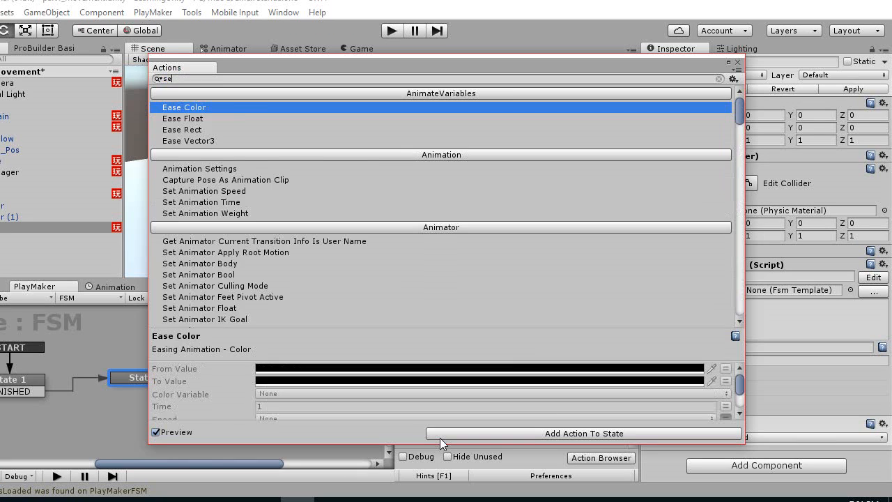
# Add a Set Parent action to State 2 and specify its Game Object with the Parent variable.
pyautogui.write('set pare')
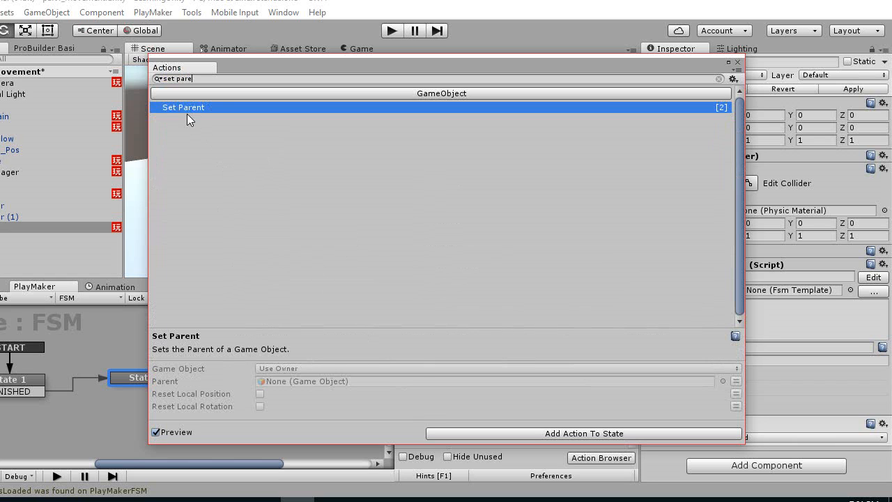
pyautogui.doubleClick(186, 112)
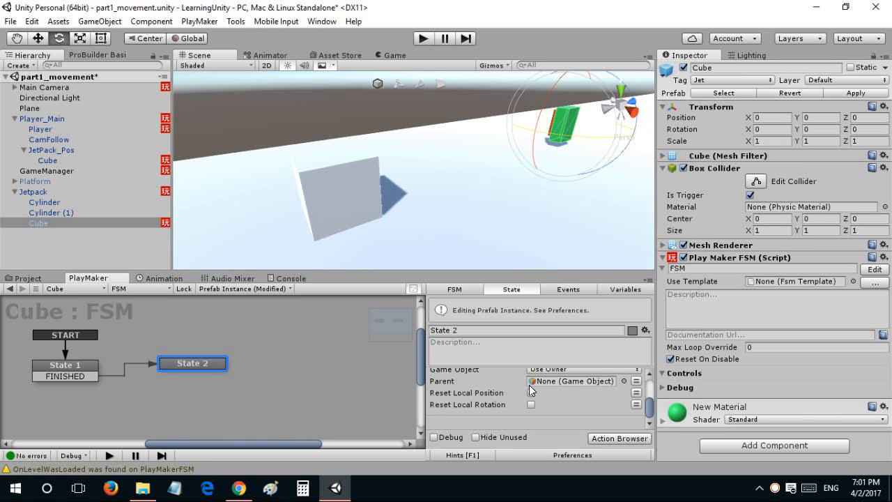
pyautogui.click(550, 370)
pyautogui.click(589, 396)
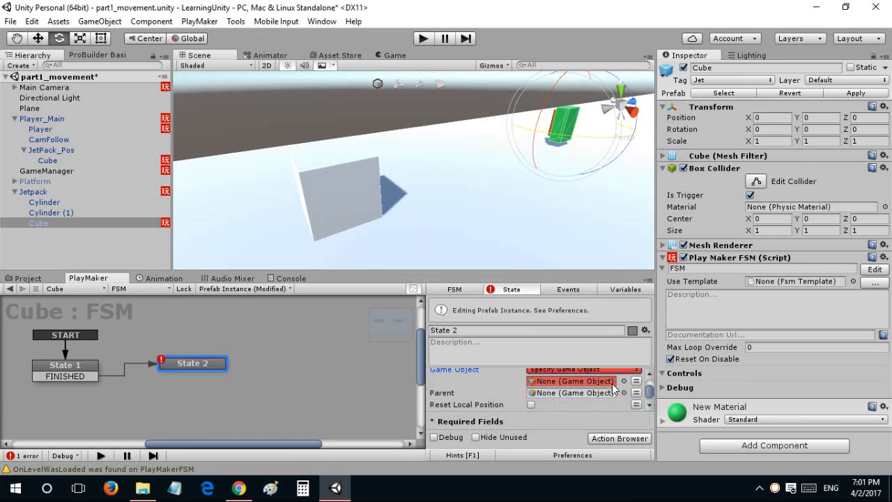
pyautogui.click(636, 381)
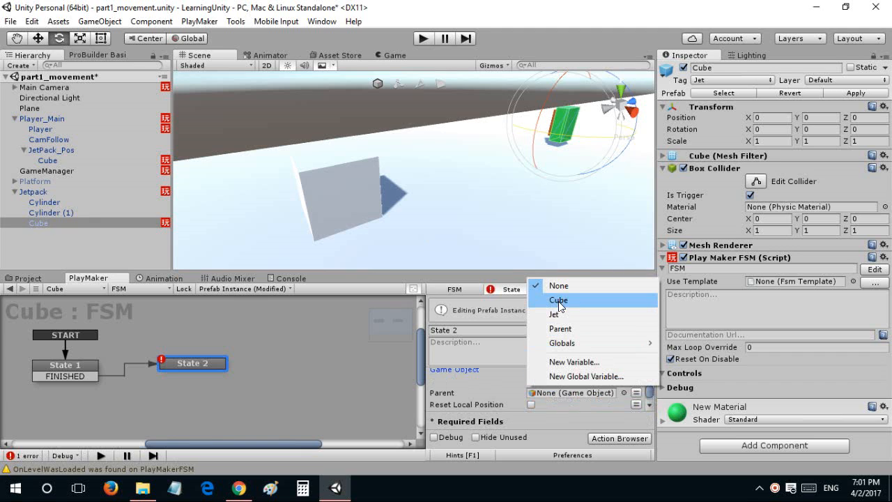
pyautogui.click(556, 329)
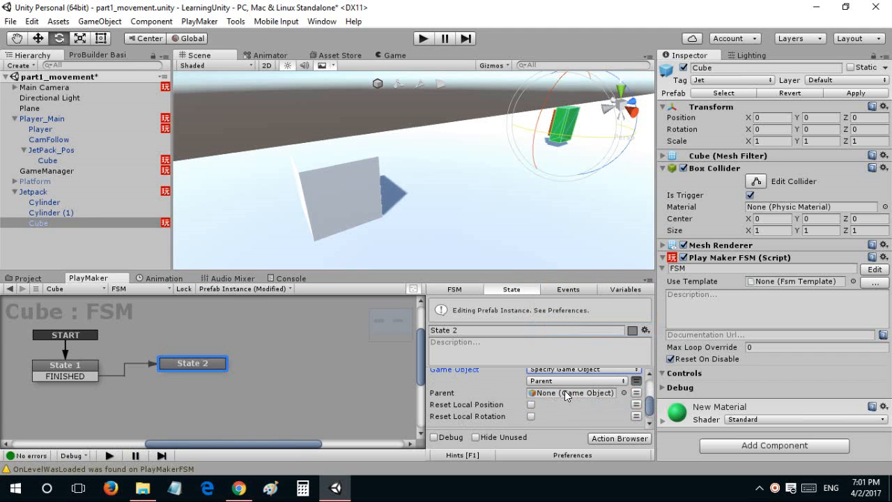
# Change the Set Parent action's Game Object variable to Jet, set its Parent to the Parent variable and collapse the action.
pyautogui.scroll(5, 510, 390)
pyautogui.click(430, 375)
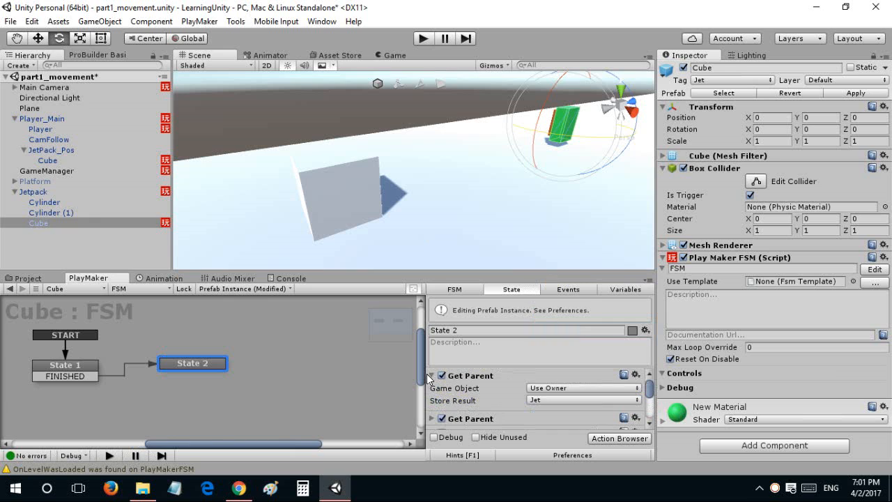
pyautogui.scroll(-3, 549, 411)
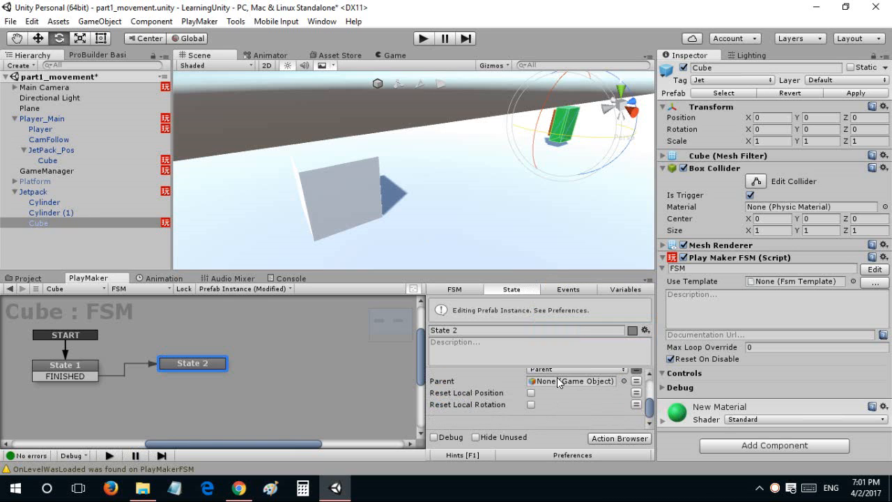
pyautogui.click(582, 370)
pyautogui.click(565, 304)
pyautogui.click(637, 381)
pyautogui.click(611, 380)
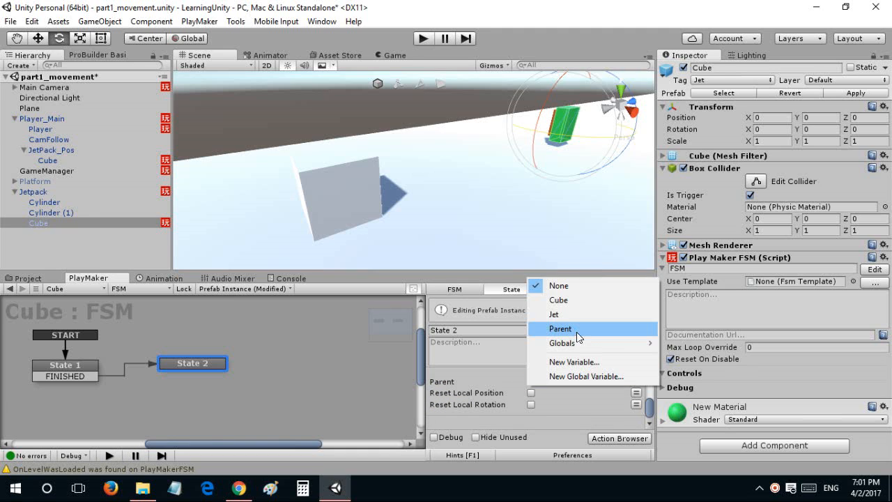
pyautogui.click(572, 327)
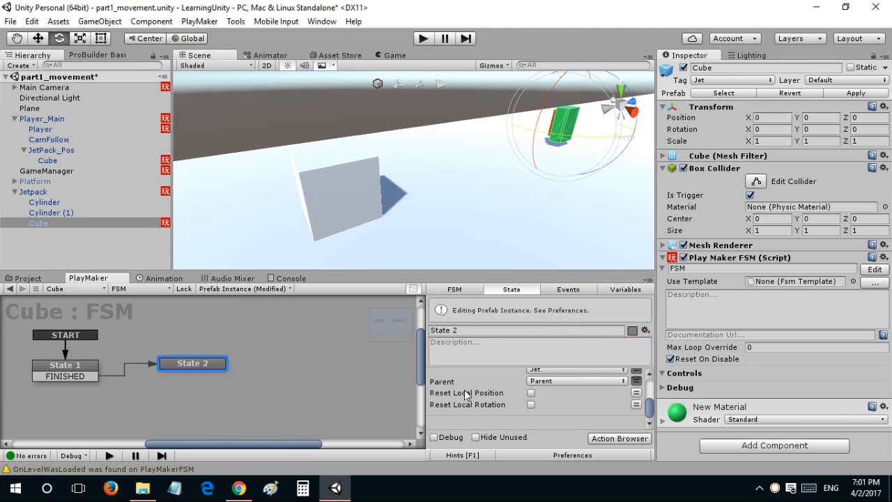
pyautogui.scroll(2, 446, 391)
pyautogui.click(430, 385)
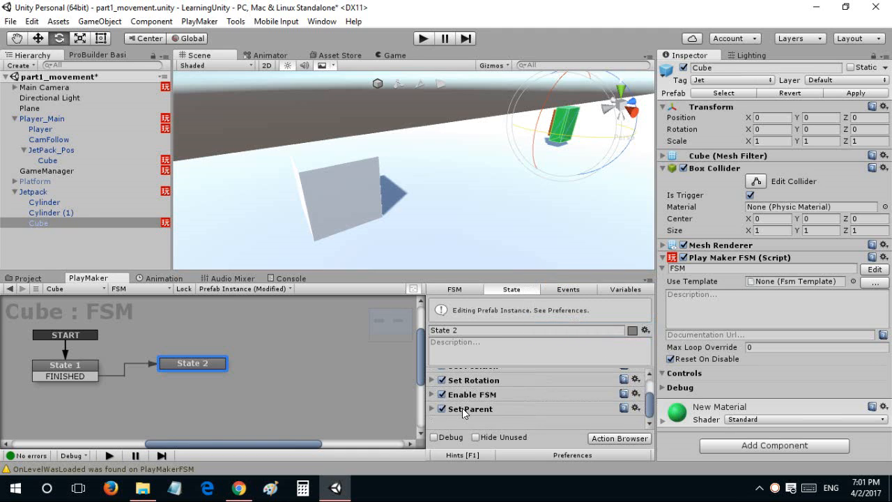
# Run the game to test the pickup, inspect the Enable FSM action and the Jetpack's FSM, and stop the game.
pyautogui.click(423, 40)
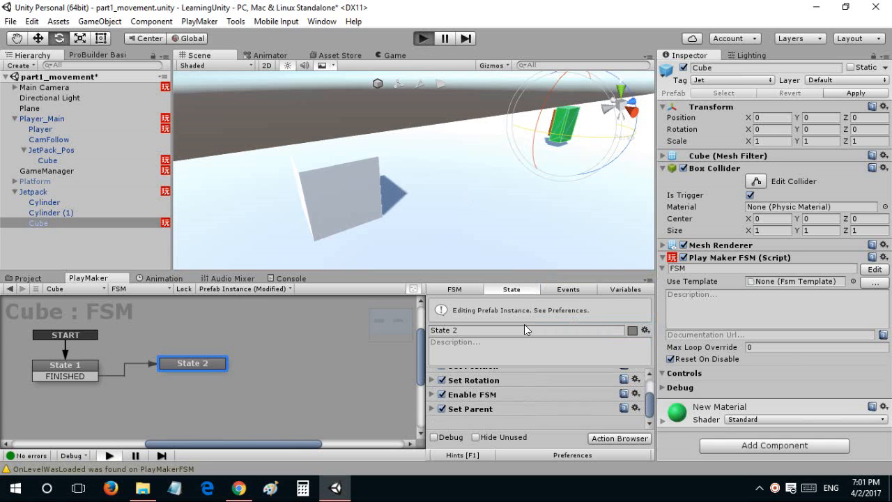
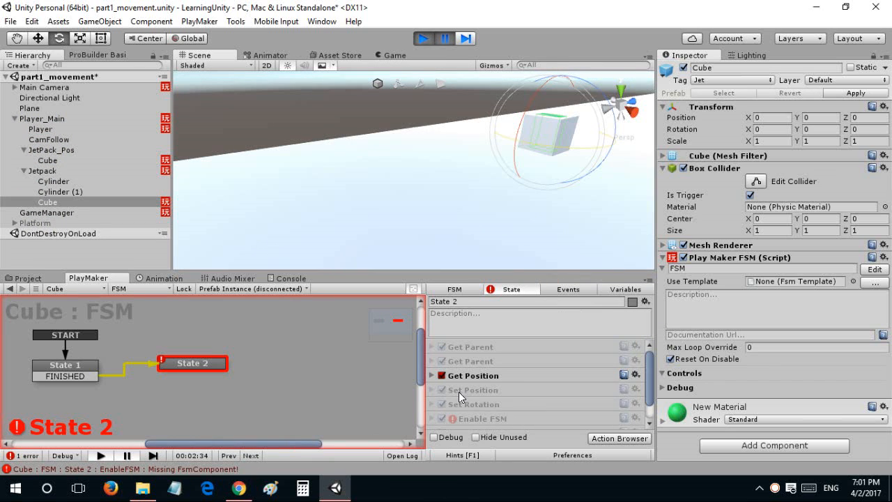
pyautogui.scroll(-3, 431, 384)
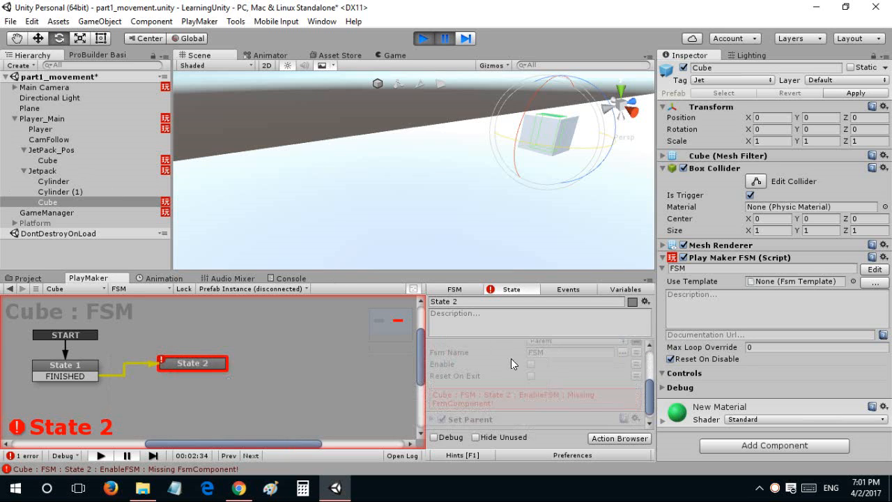
pyautogui.click(77, 173)
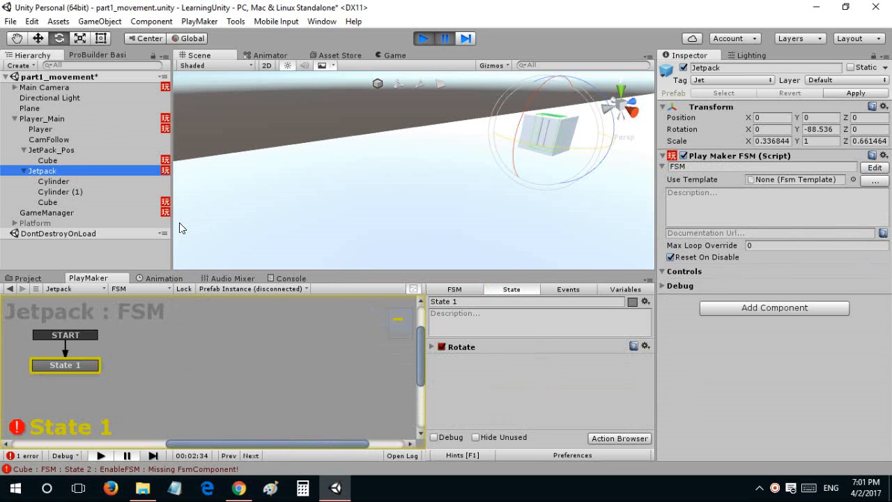
pyautogui.click(44, 200)
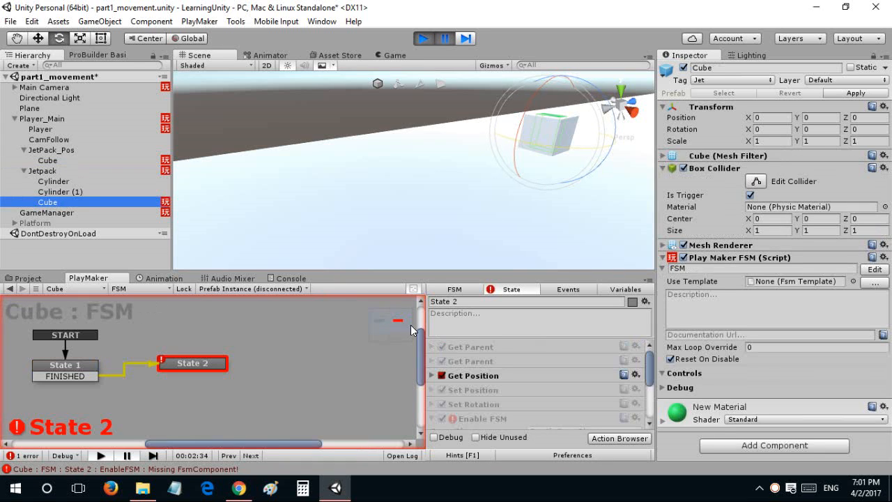
pyautogui.scroll(-2, 451, 384)
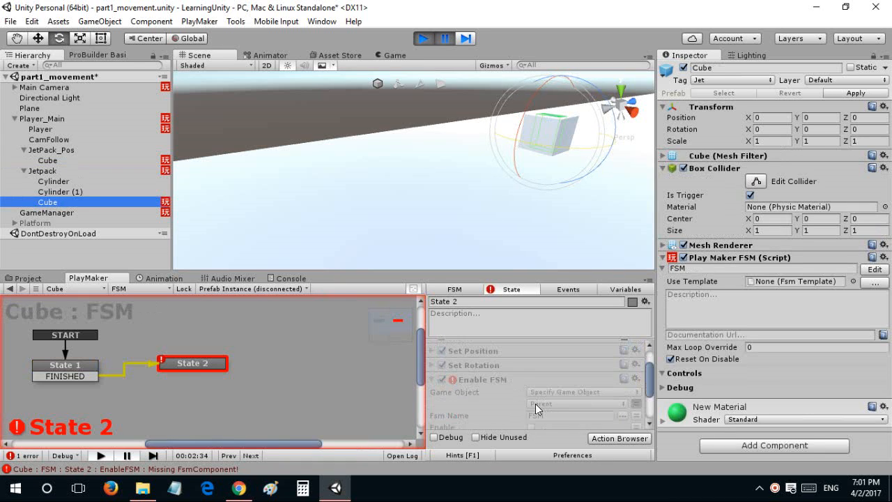
pyautogui.click(422, 38)
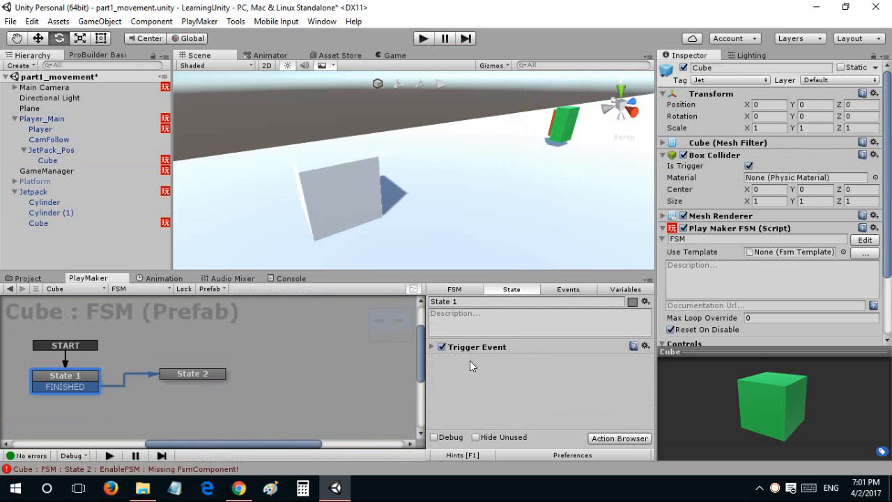
# In State 2 of the Jetpack's Cube instance, set the Enable FSM action's Game Object variable to Jet.
pyautogui.click(165, 374)
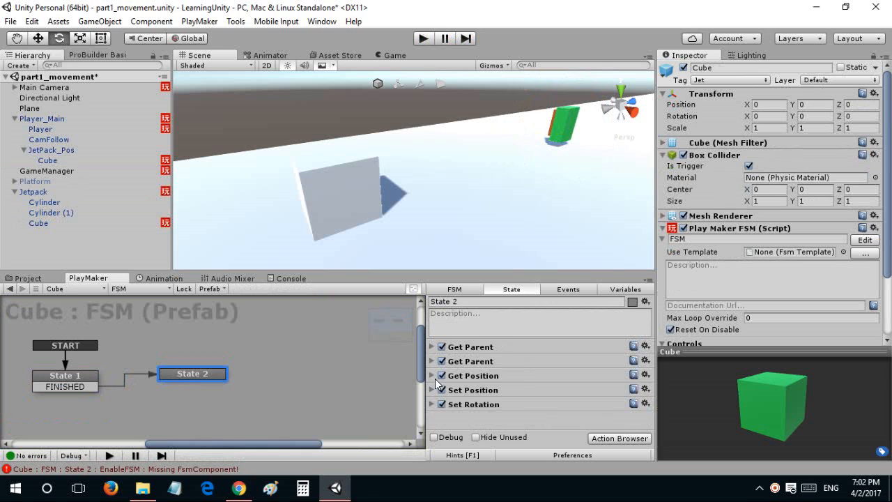
pyautogui.click(127, 224)
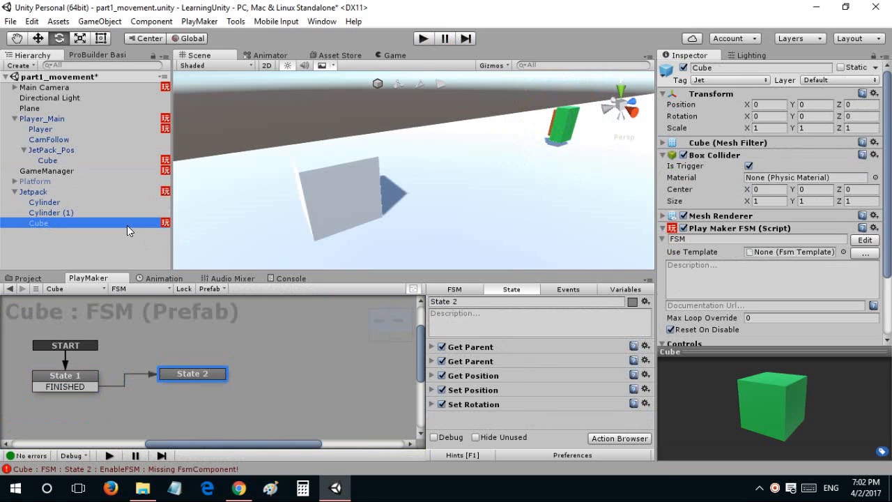
pyautogui.click(545, 326)
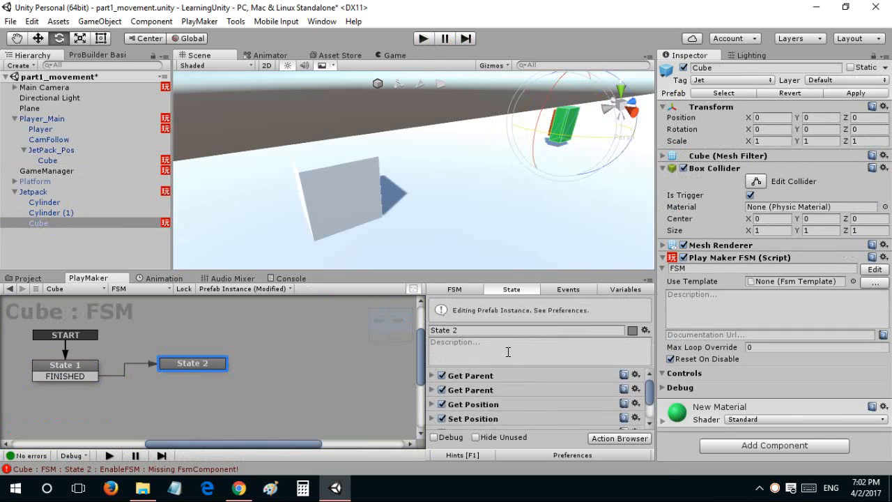
pyautogui.scroll(-3, 504, 394)
pyautogui.scroll(2, 463, 396)
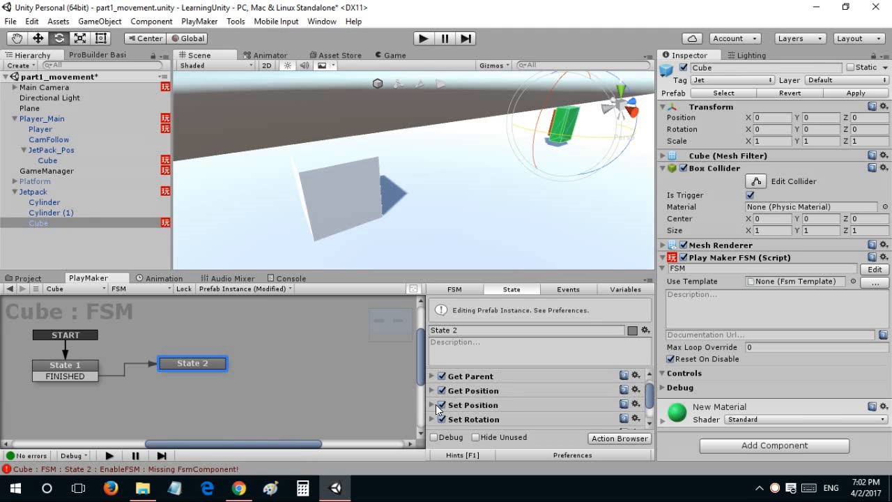
pyautogui.scroll(-2, 436, 407)
pyautogui.click(435, 407)
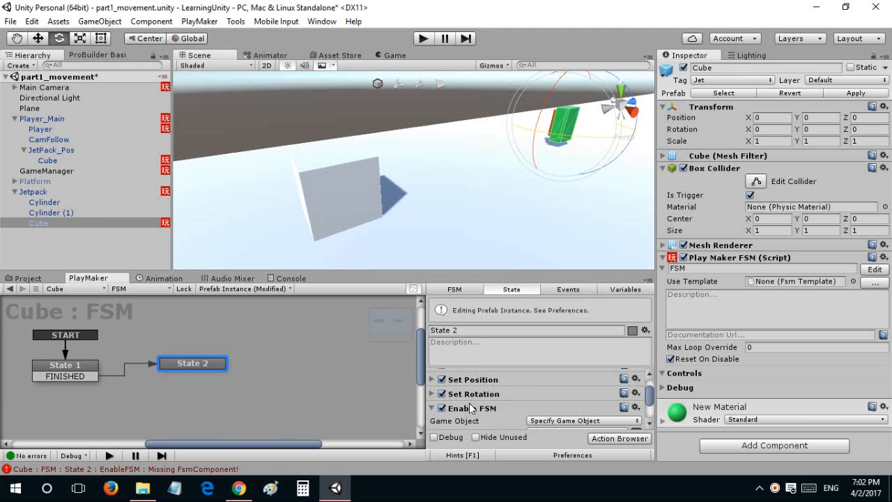
pyautogui.click(475, 410)
pyautogui.click(545, 394)
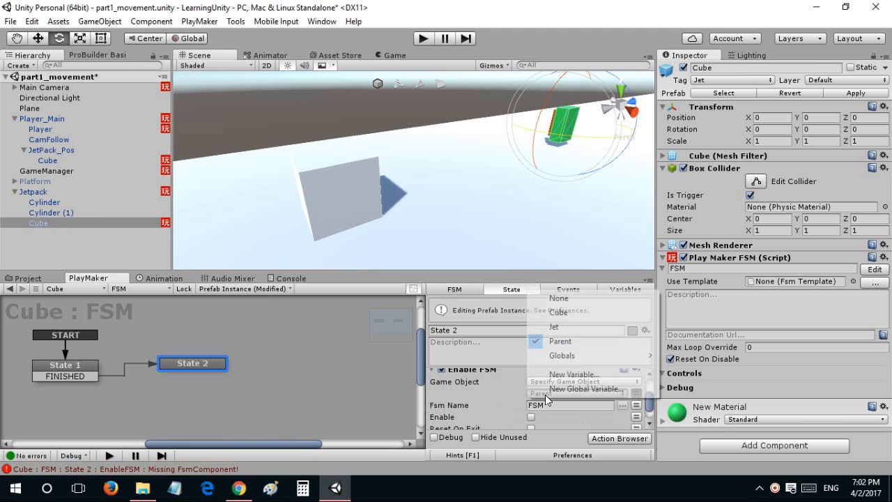
pyautogui.click(554, 326)
# Move the Set Parent action in State 2 to between the second Get Parent and Get Position.
pyautogui.scroll(-2, 477, 418)
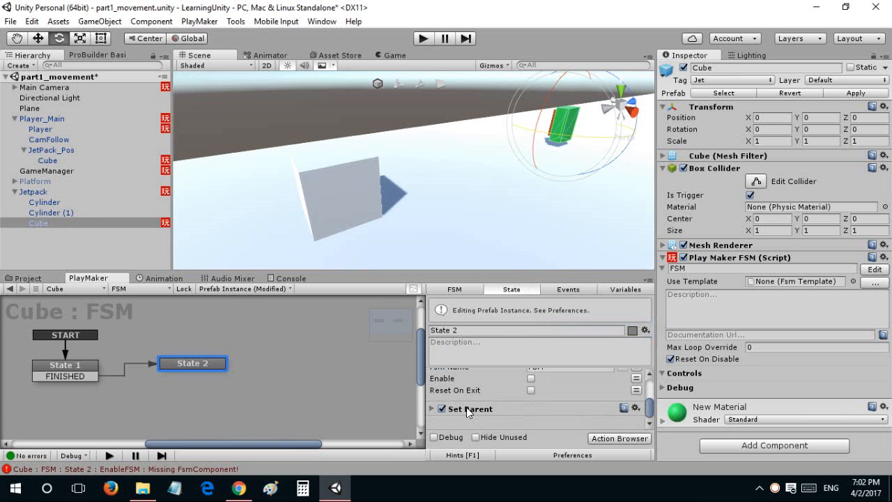
pyautogui.scroll(5, 466, 407)
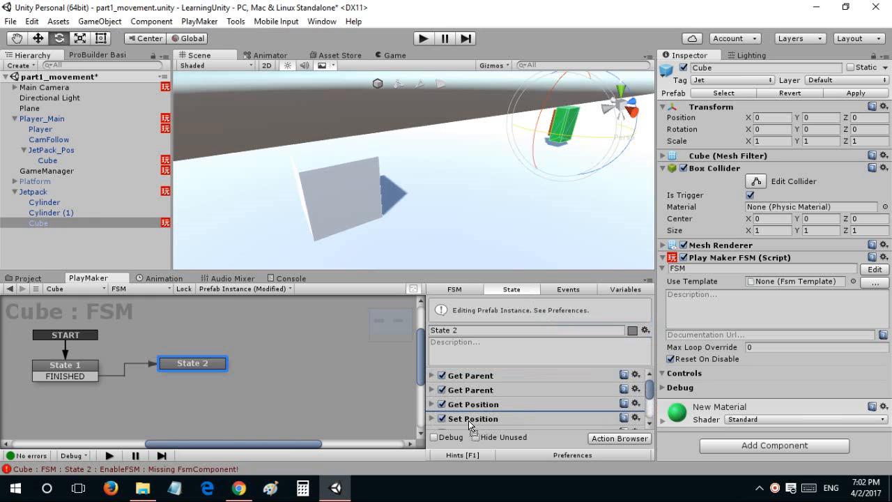
pyautogui.scroll(-1, 469, 418)
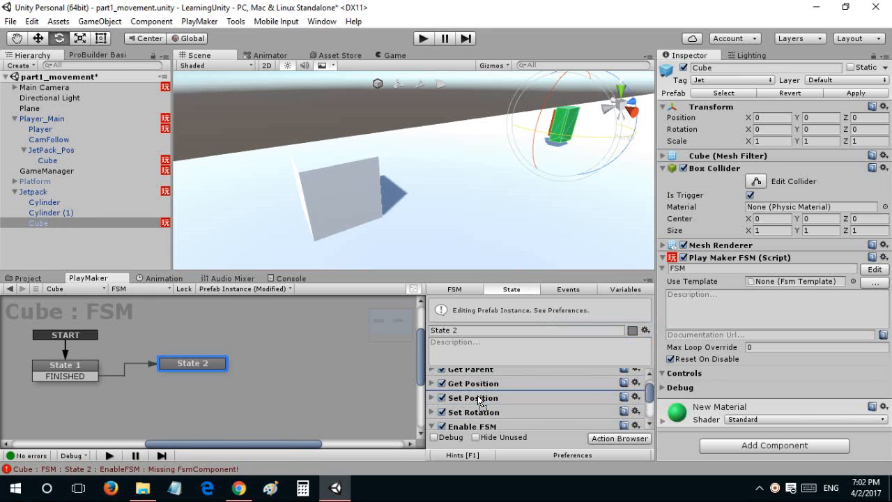
pyautogui.moveTo(475, 381); pyautogui.dragTo(475, 381)
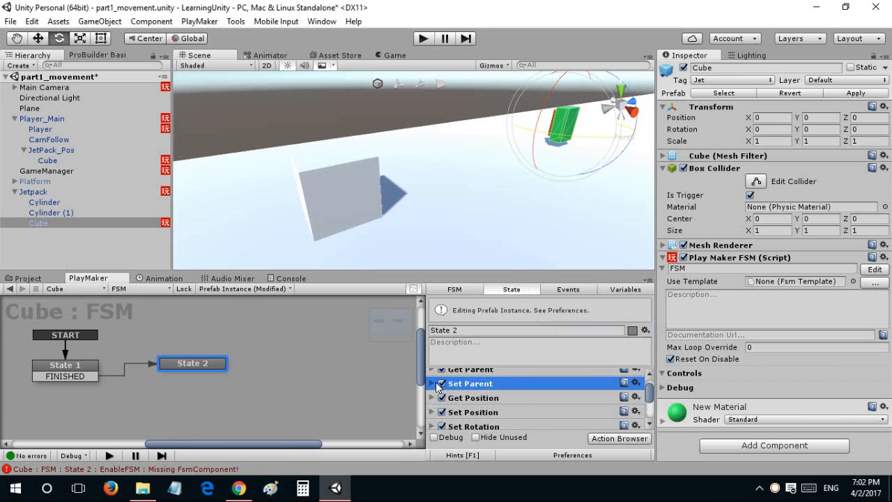
pyautogui.click(430, 381)
pyautogui.click(430, 382)
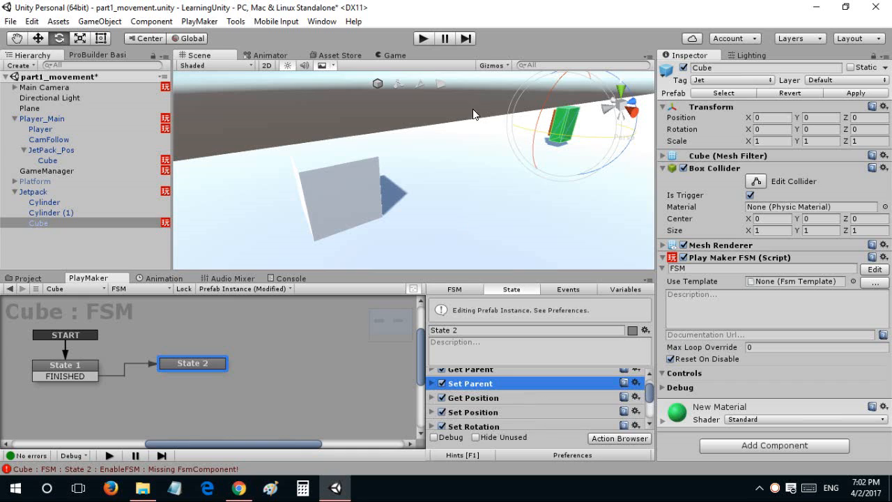
# Run the game to test the pickup, review the Enable FSM action during play and pause the game.
pyautogui.click(422, 40)
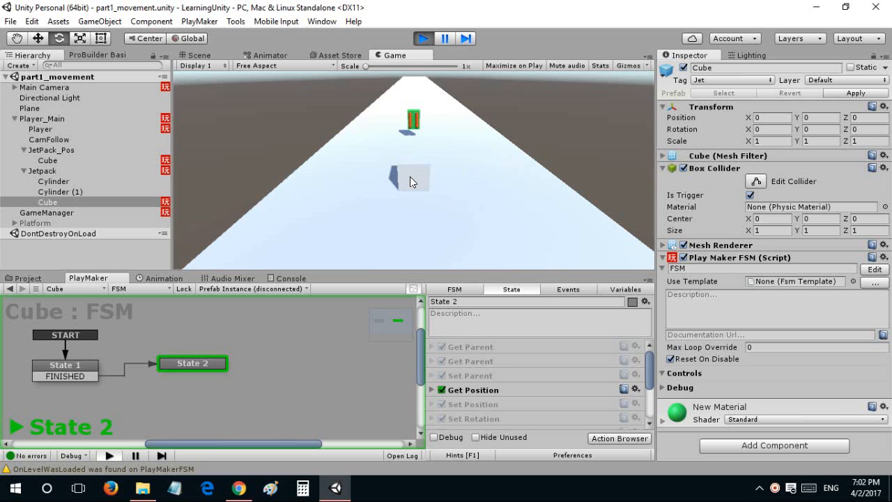
pyautogui.scroll(-3, 443, 387)
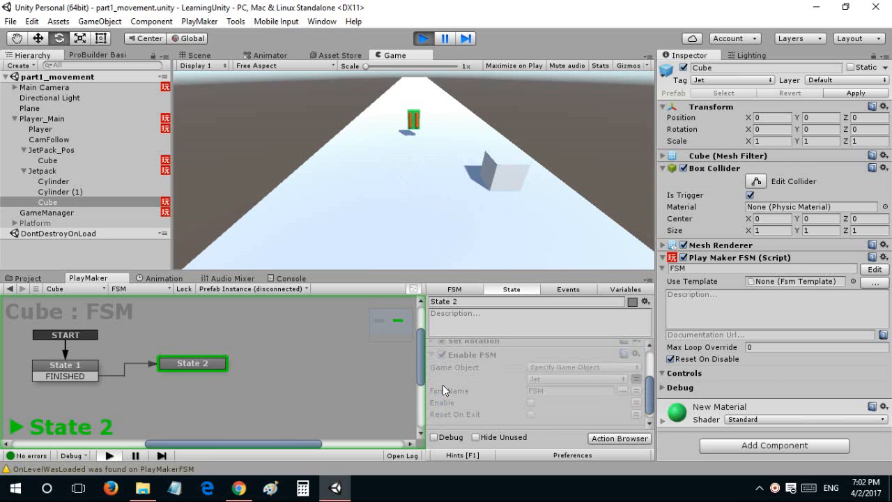
pyautogui.click(444, 39)
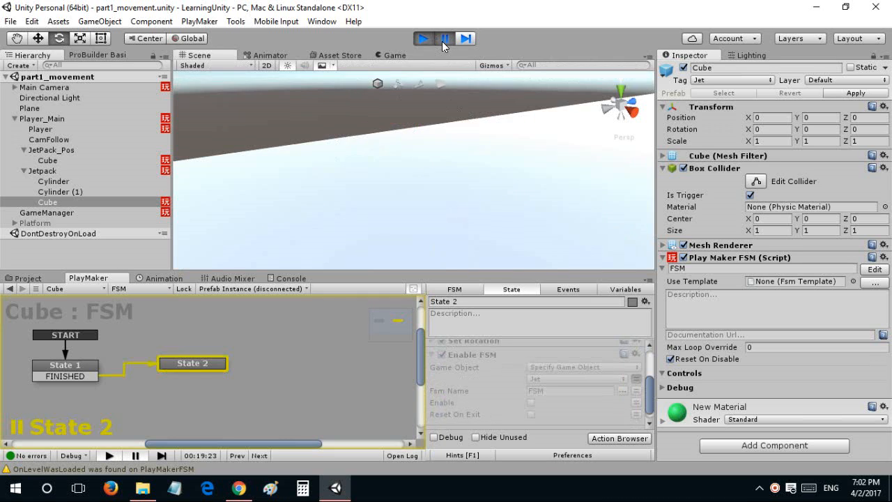
# Examine JetPack_Pos and its Cube in the paused scene, try moving JetPack_Pos, undo the move and stop the game.
pyautogui.click(69, 161)
pyautogui.click(72, 152)
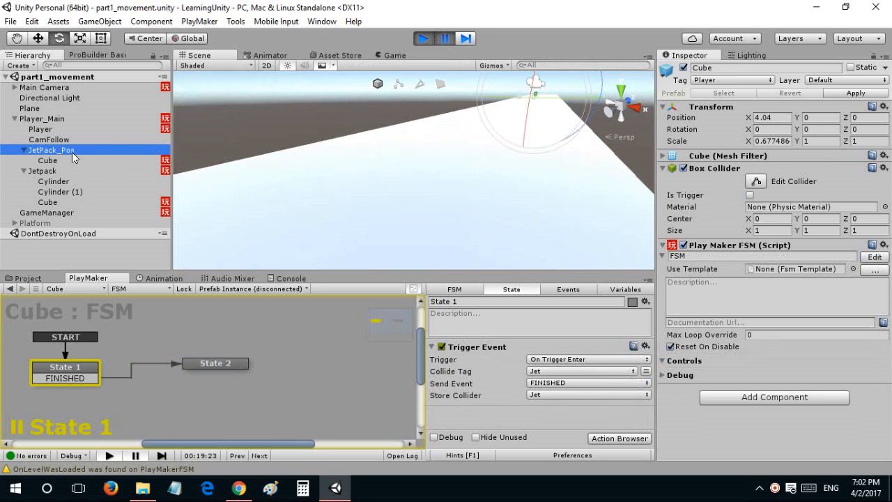
pyautogui.keyDown('alt'); pyautogui.moveTo(287, 181); pyautogui.dragTo(194, 184); pyautogui.keyUp('alt')
pyautogui.keyDown('alt'); pyautogui.moveTo(318, 179); pyautogui.dragTo(397, 198); pyautogui.keyUp('alt')
pyautogui.press('w')
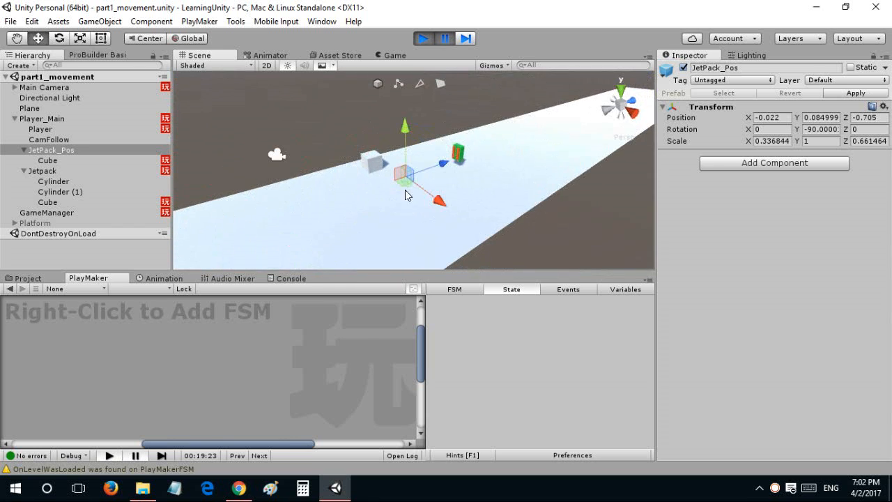
pyautogui.moveTo(446, 169); pyautogui.dragTo(389, 189)
pyautogui.hotkey('ctrl', 'z')
pyautogui.click(423, 42)
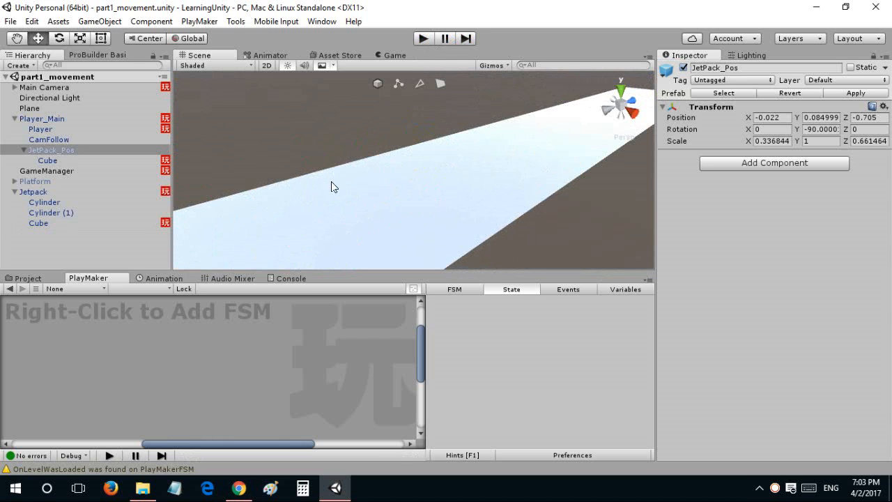
# Examine where JetPack_Pos's Cube sits relative to the player and the Jetpack in the scene.
pyautogui.click(128, 162)
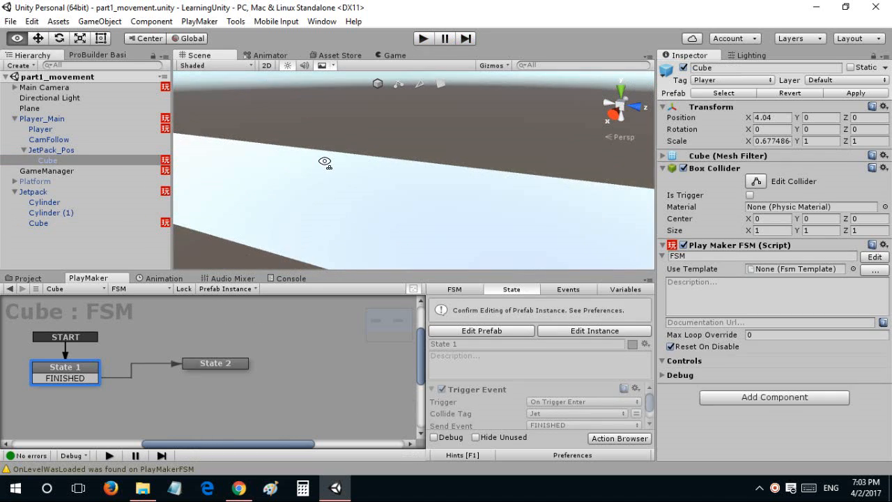
pyautogui.keyDown('alt'); pyautogui.moveTo(324, 162); pyautogui.dragTo(397, 133); pyautogui.keyUp('alt')
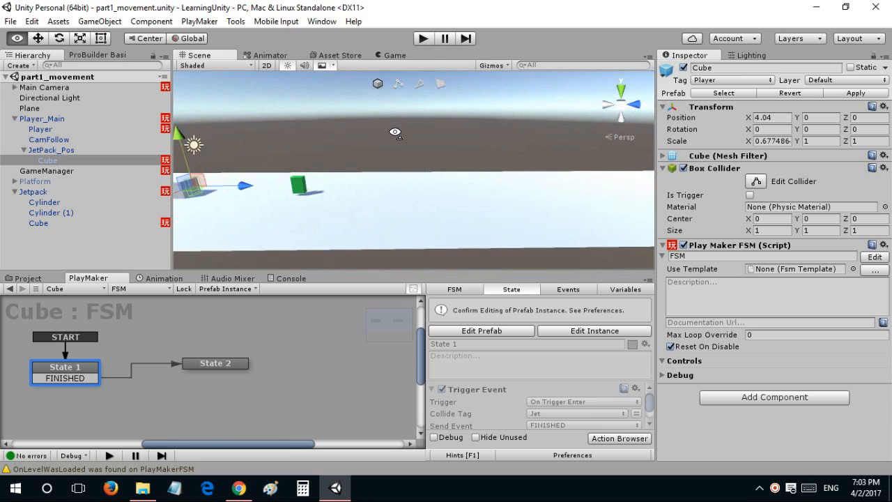
pyautogui.press('w')
pyautogui.press('a')
pyautogui.moveTo(395, 133); pyautogui.dragTo(395, 132, button='right')
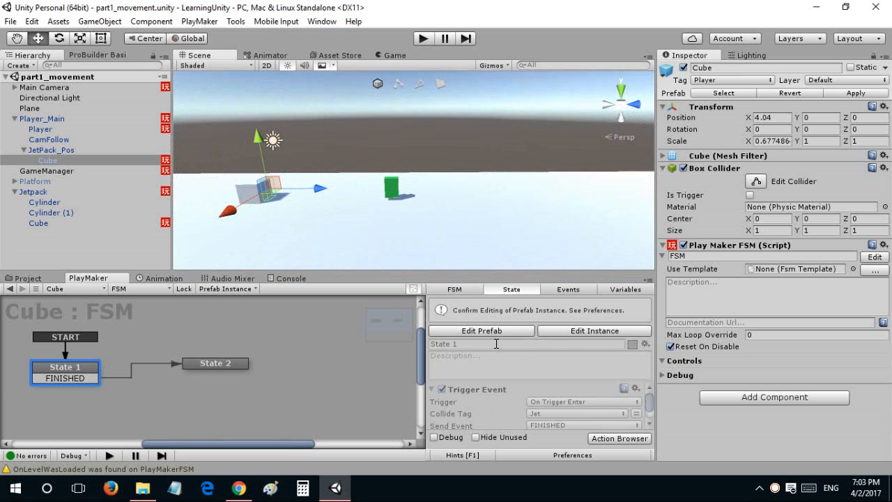
pyautogui.press('a')
pyautogui.moveTo(309, 211); pyautogui.dragTo(311, 214, button='right')
pyautogui.press('w')
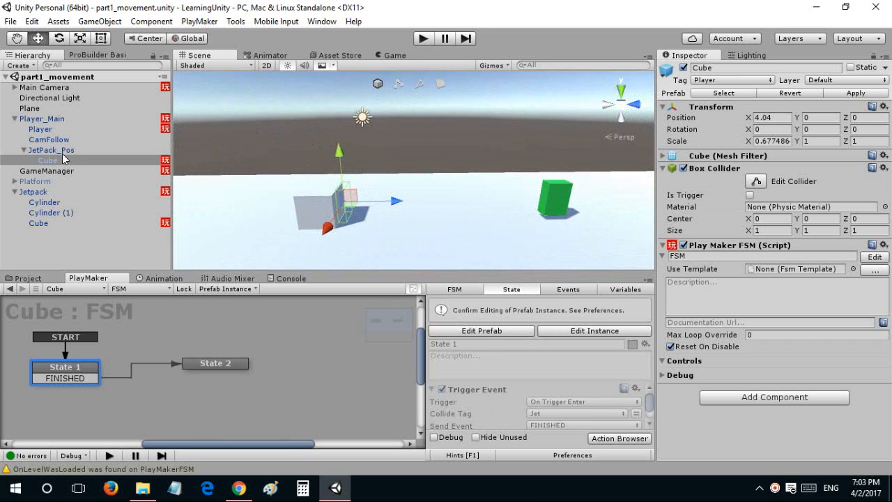
pyautogui.moveTo(508, 177); pyautogui.dragTo(490, 187, button='right')
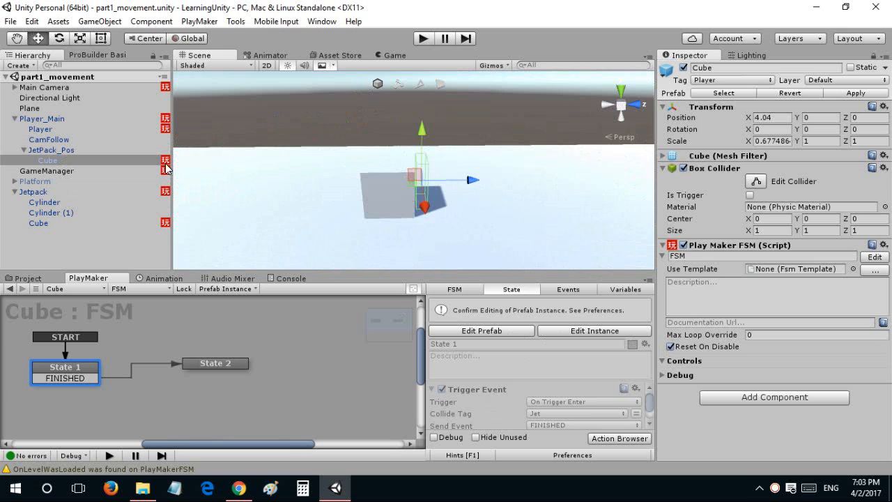
# Compare the Transform values of JetPack_Pos and the Jetpack, including position, rotation and scale.
pyautogui.click(138, 151)
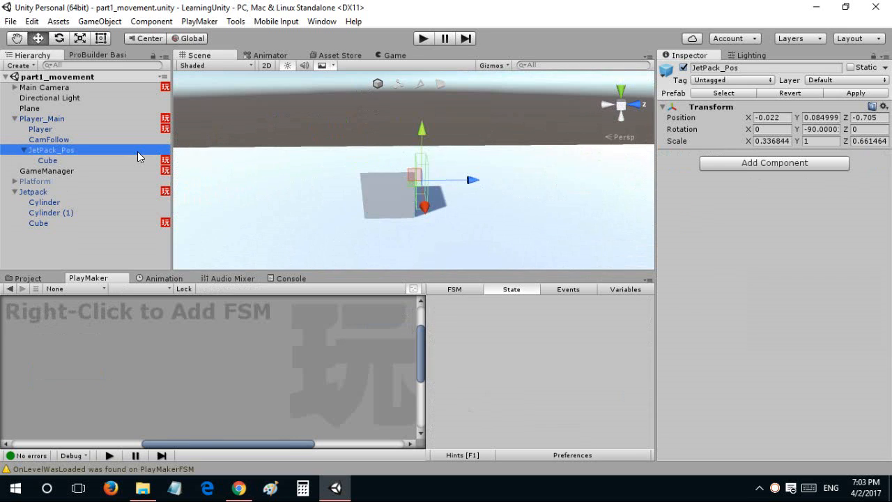
pyautogui.click(76, 192)
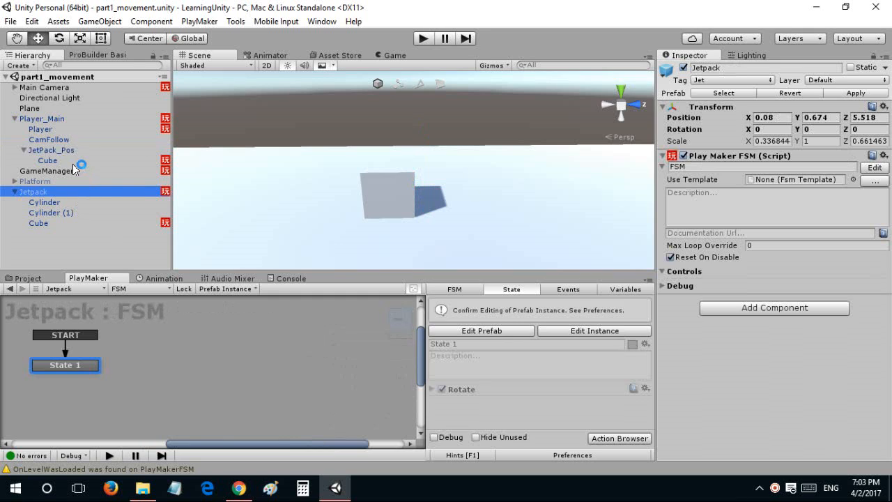
pyautogui.click(66, 150)
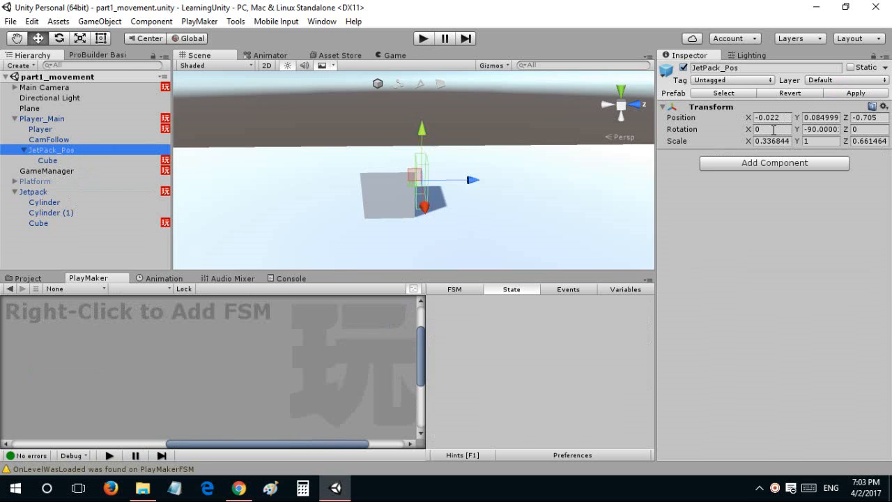
pyautogui.click(746, 111)
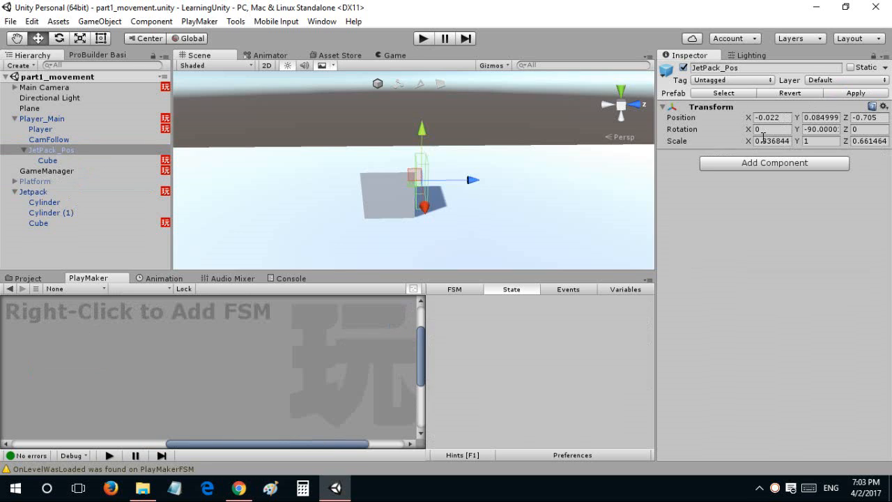
pyautogui.click(75, 194)
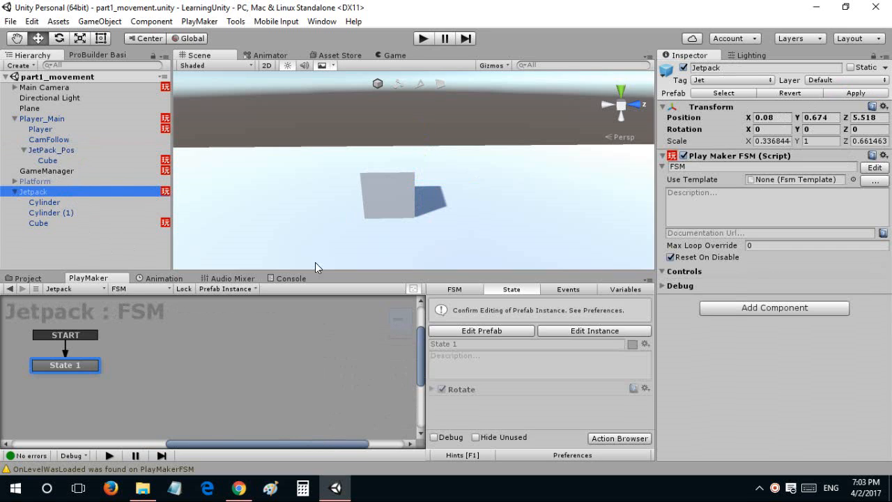
pyautogui.click(549, 333)
# Enable instance editing of the Jetpack Cube's FSM, review State 2's Enable FSM action and collapse it.
pyautogui.click(38, 223)
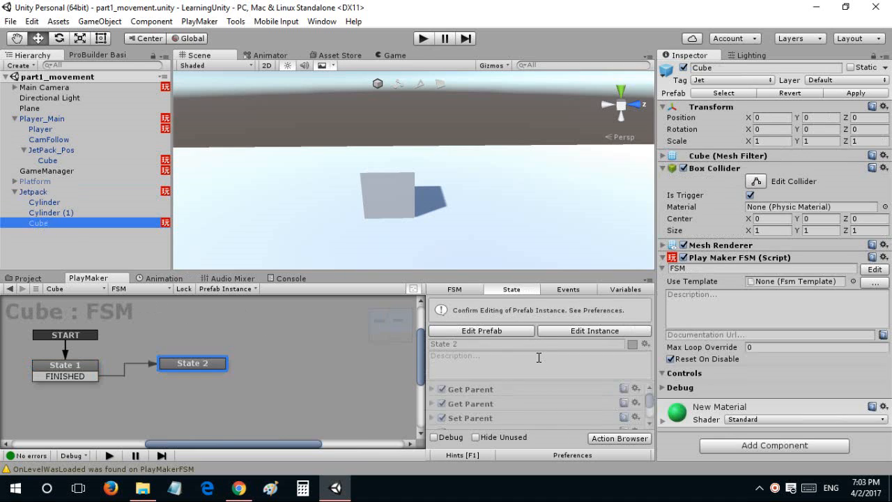
pyautogui.click(543, 332)
pyautogui.scroll(-5, 529, 374)
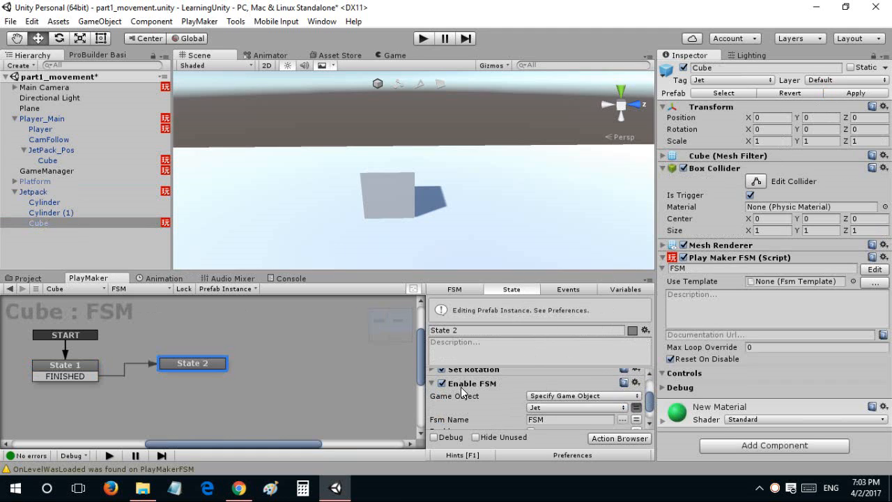
pyautogui.scroll(-2, 463, 395)
pyautogui.scroll(2, 466, 404)
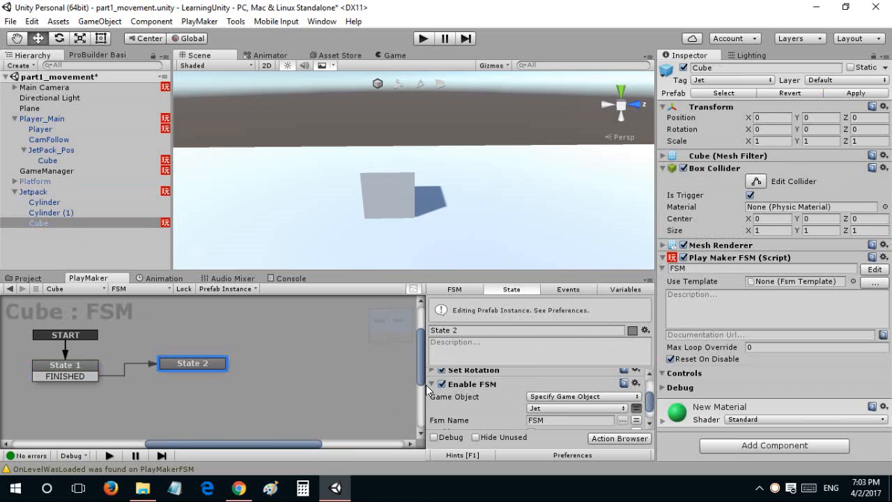
pyautogui.rightClick(426, 385)
pyautogui.click(433, 385)
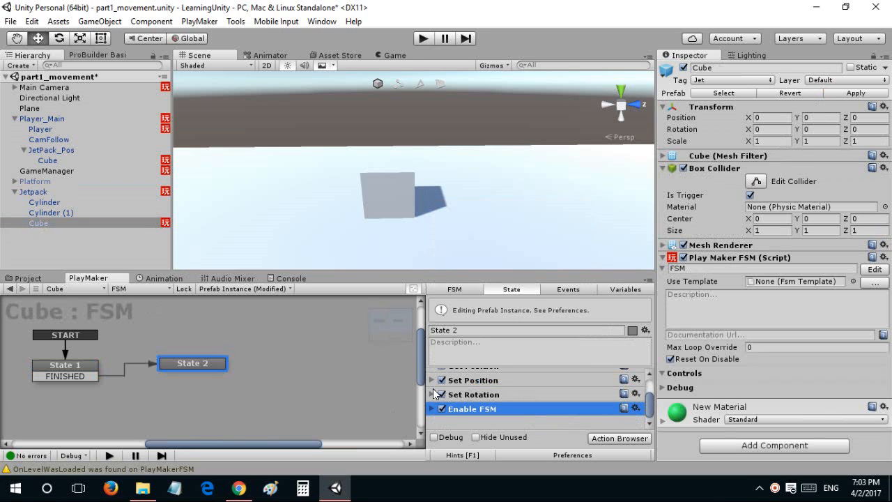
# Search the actions for "move towards" and add the Move Towards action to State 2.
pyautogui.click(454, 424)
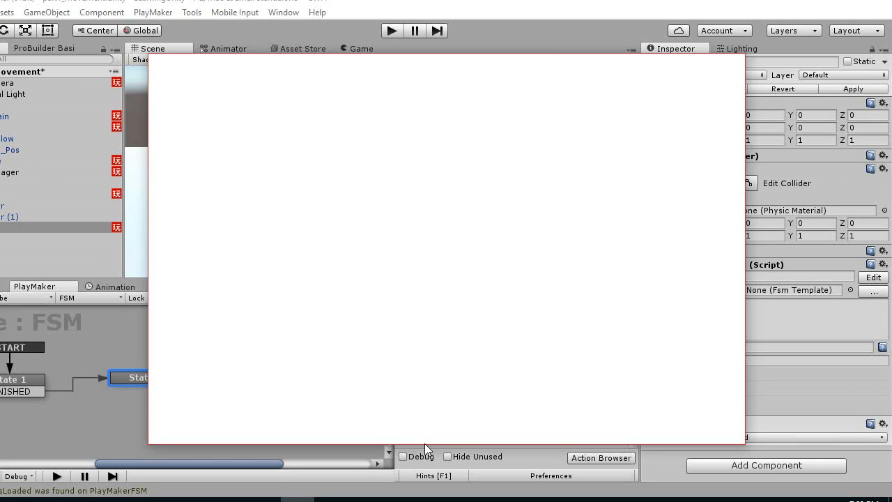
pyautogui.write('move')
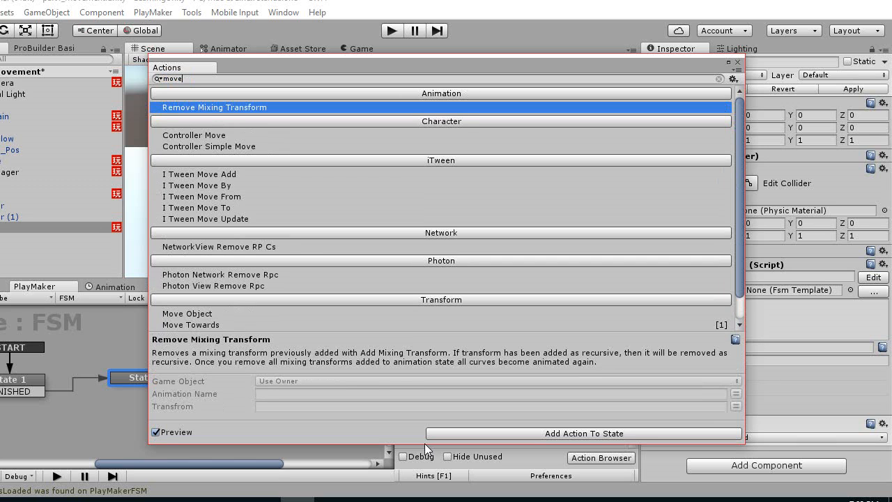
pyautogui.write(' toaw')
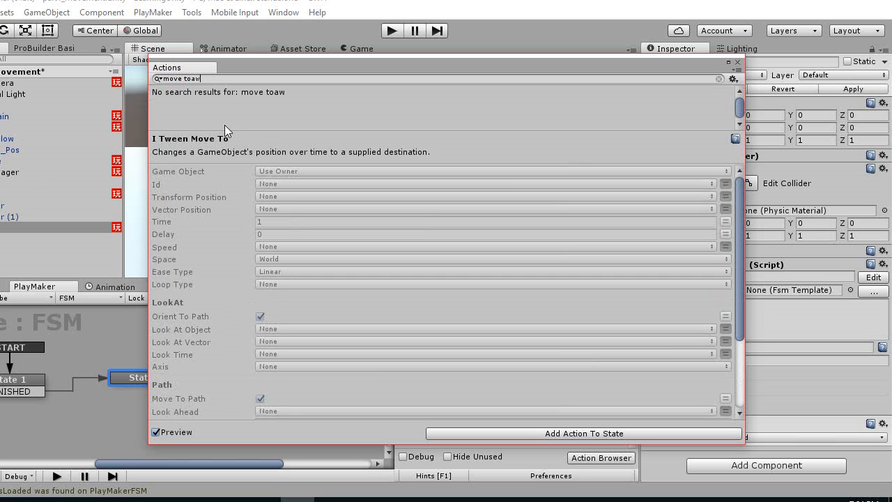
pyautogui.press('BackSpace')
pyautogui.press('BackSpace')
pyautogui.write('ward')
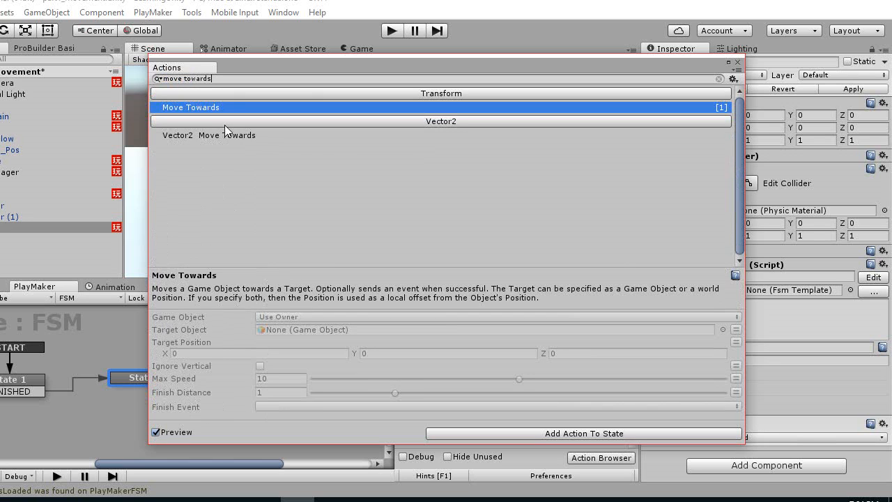
pyautogui.write('s')
pyautogui.doubleClick(202, 105)
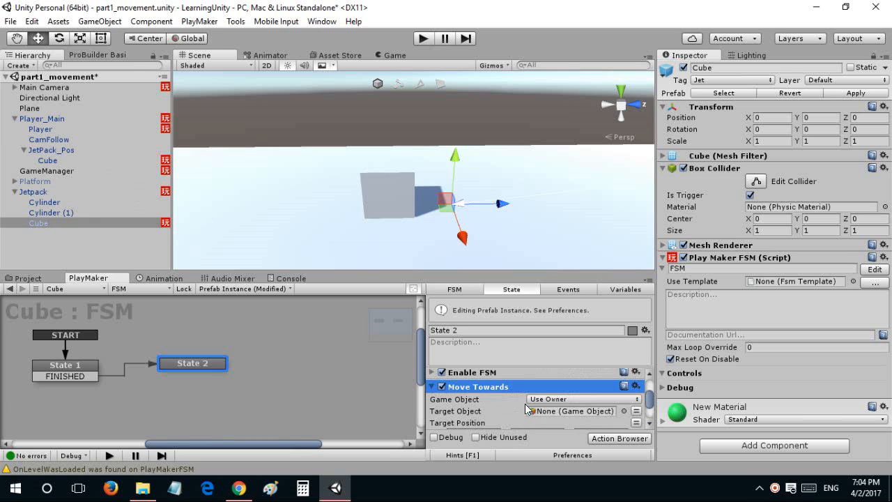
# Make the Move Towards action act on a specified game object, using the Jet variable.
pyautogui.click(548, 398)
pyautogui.click(564, 427)
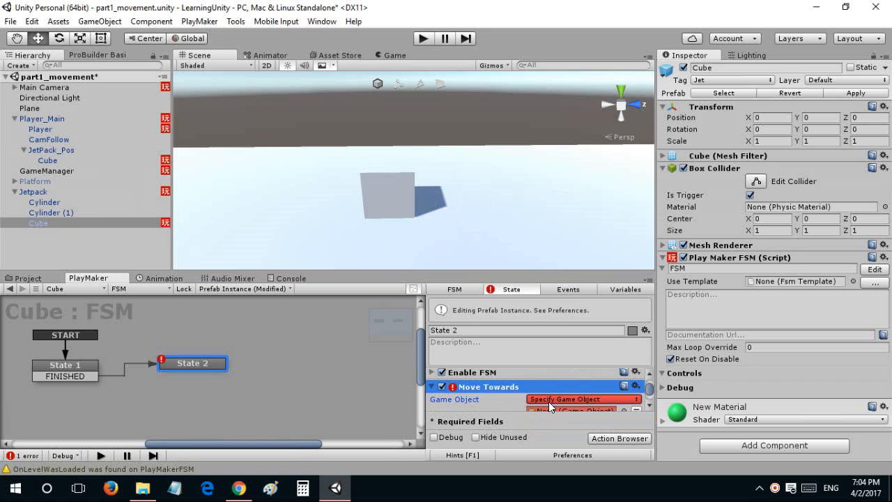
pyautogui.scroll(-1, 565, 402)
pyautogui.click(631, 372)
pyautogui.click(599, 374)
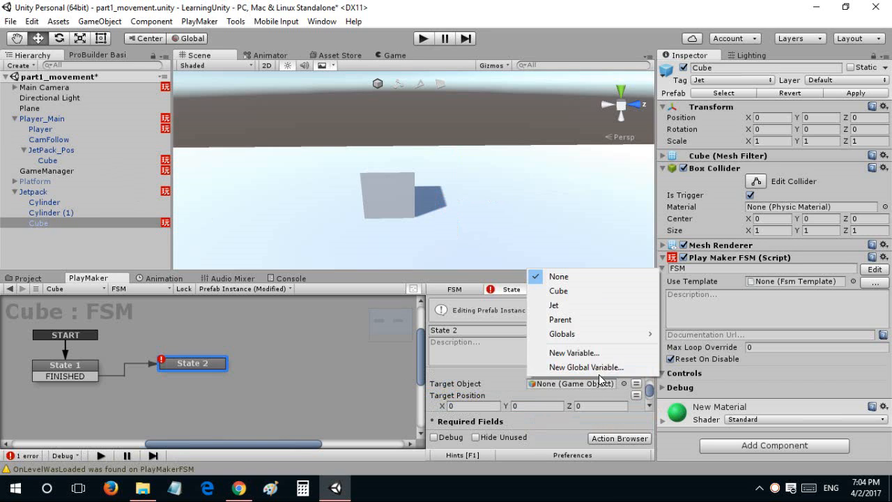
pyautogui.click(571, 304)
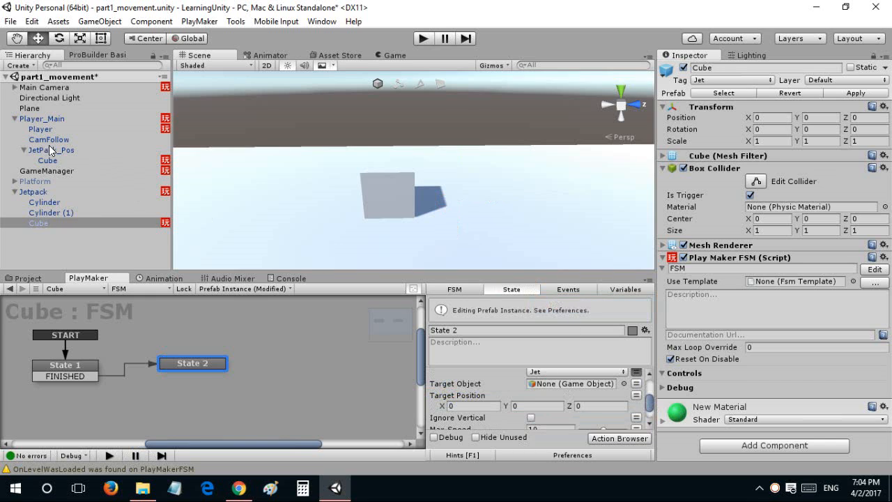
# Assign the Cube under JetPack_Pos as the Move Towards target, with Max Speed 1000 and Finish Distance 0.
pyautogui.moveTo(58, 158); pyautogui.dragTo(572, 383)
pyautogui.scroll(-2, 518, 391)
pyautogui.click(546, 391)
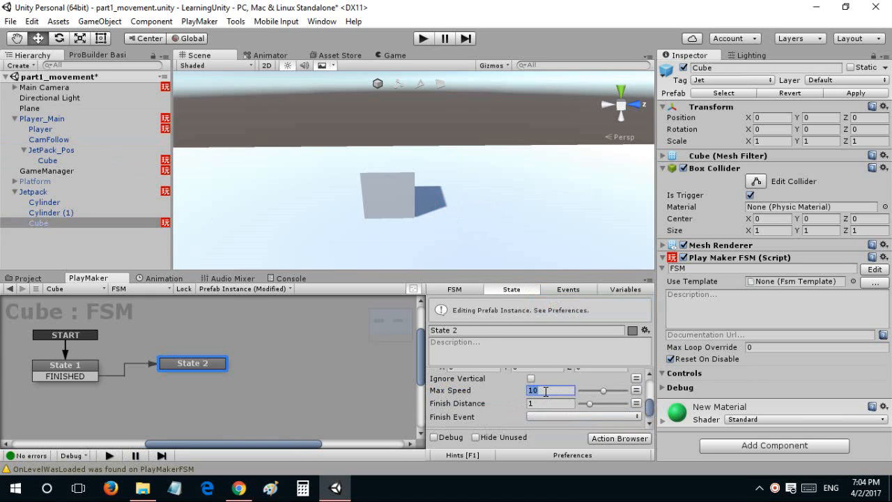
pyautogui.write('1000')
pyautogui.click(548, 403)
pyautogui.write('0')
pyautogui.scroll(5, 475, 393)
pyautogui.scroll(-2, 468, 390)
pyautogui.scroll(2, 467, 391)
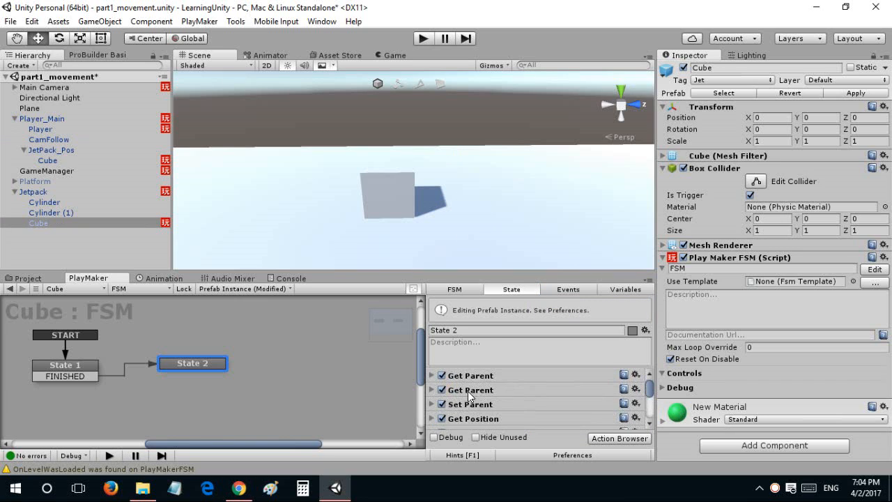
# Save the scene with the Jetpack Cube's changes applied to its prefab, and test the game in play mode.
pyautogui.hotkey('ctrl', 's')
pyautogui.click(856, 93)
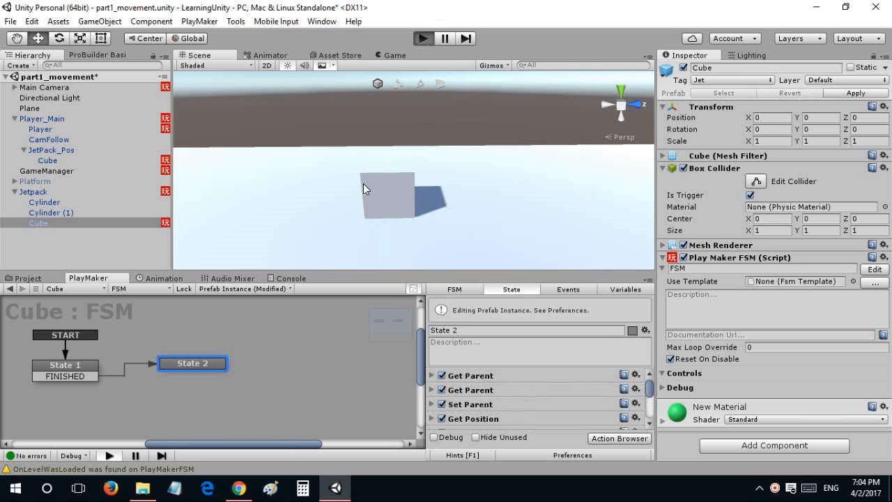
pyautogui.hotkey('ctrl', 'p')
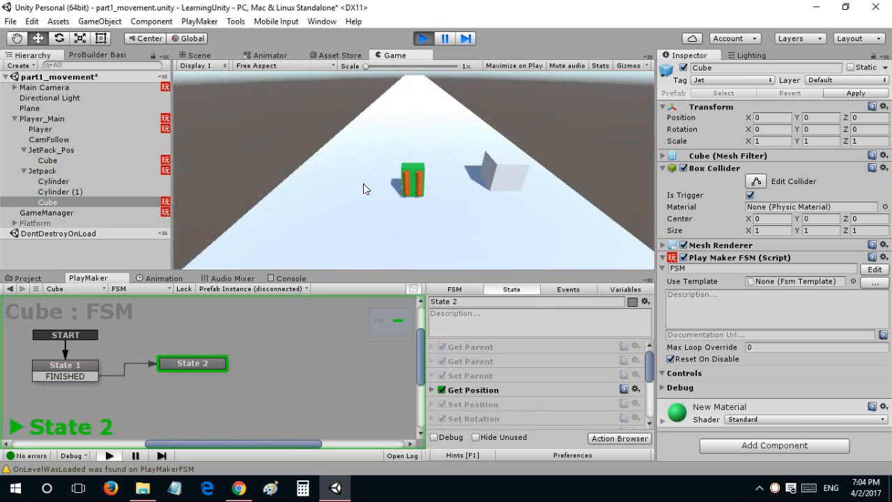
pyautogui.click(424, 38)
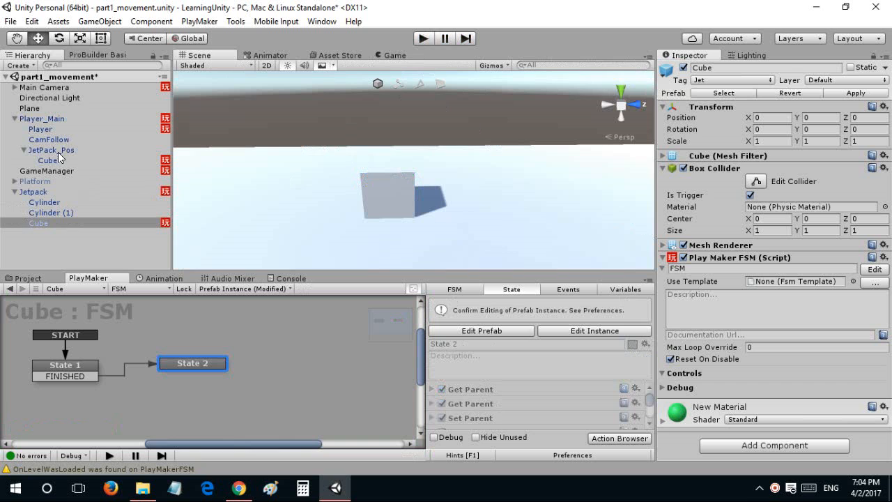
# Nest JetPack_Pos under Player in the hierarchy and apply the change to the Player_Main prefab.
pyautogui.moveTo(53, 154); pyautogui.dragTo(53, 130)
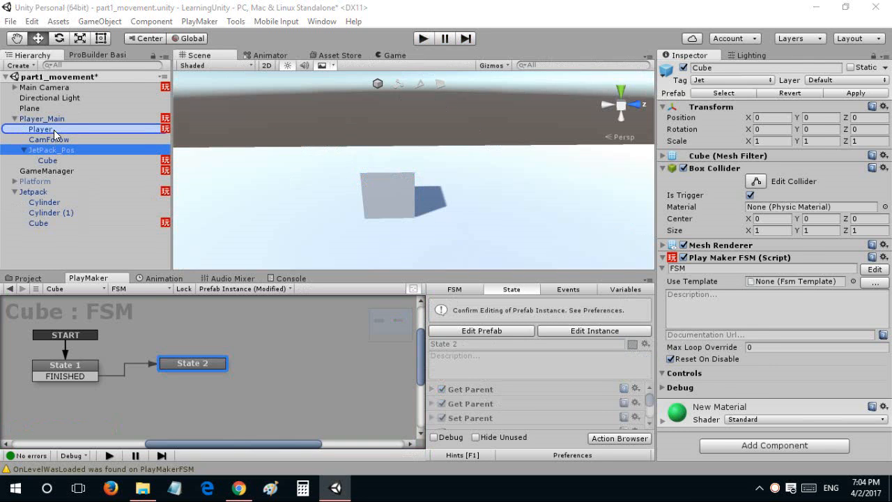
pyautogui.click(485, 285)
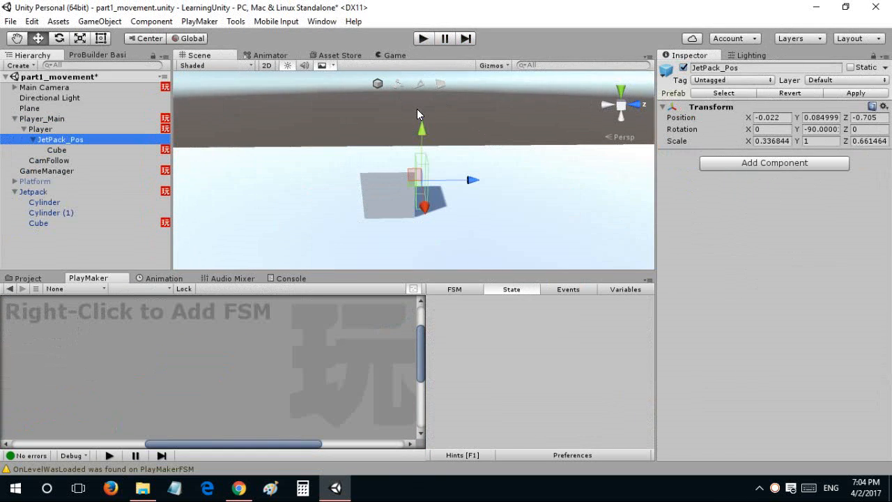
pyautogui.click(95, 114)
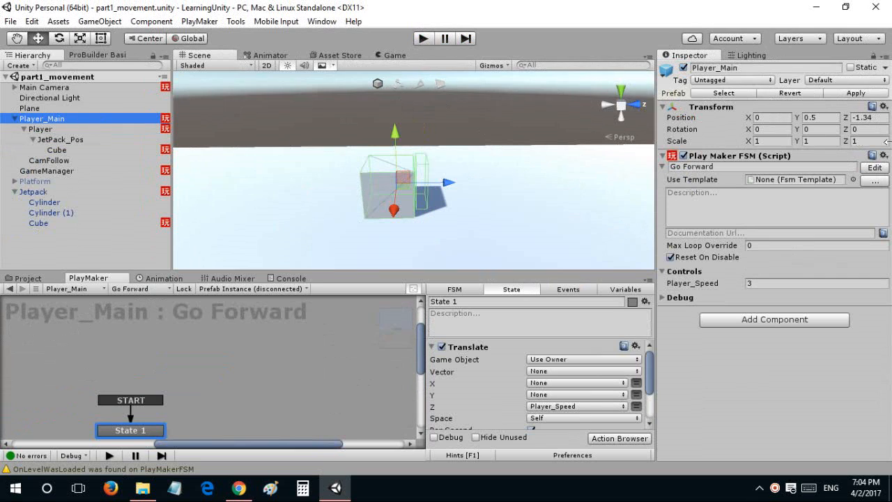
pyautogui.click(854, 94)
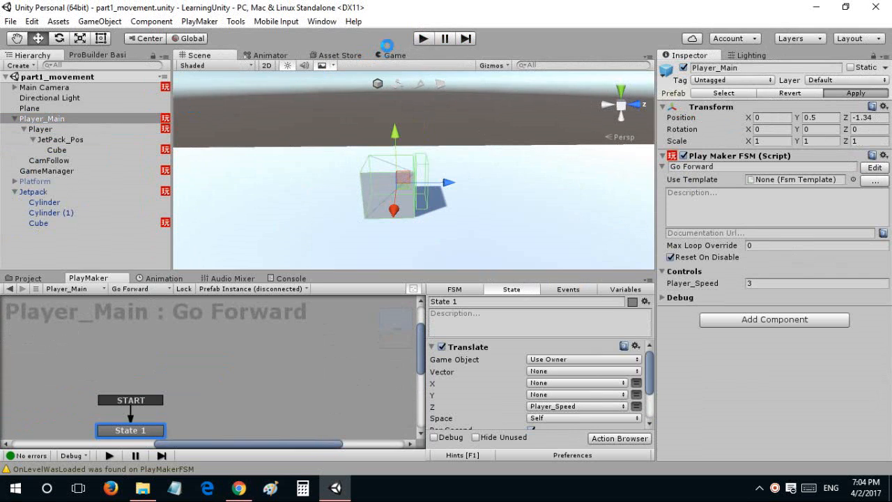
# Play-test how the jetpack attaches to and follows the player, and stop the game.
pyautogui.click(418, 42)
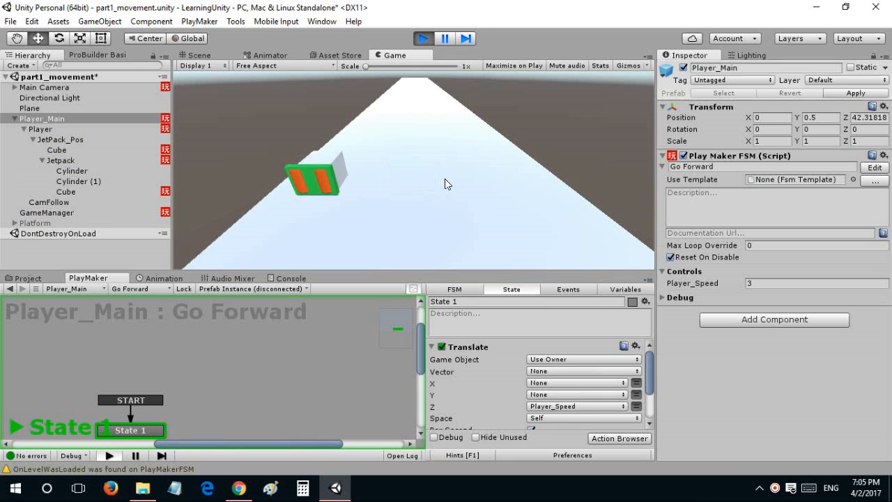
pyautogui.click(424, 38)
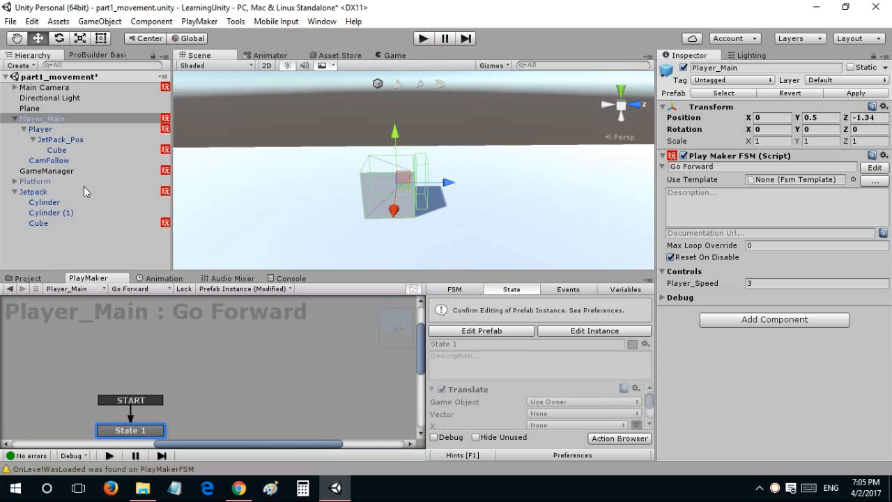
# Try setting the Jetpack's X and Z scale to 1.
pyautogui.keyDown('alt'); pyautogui.moveTo(432, 191); pyautogui.dragTo(403, 188); pyautogui.keyUp('alt')
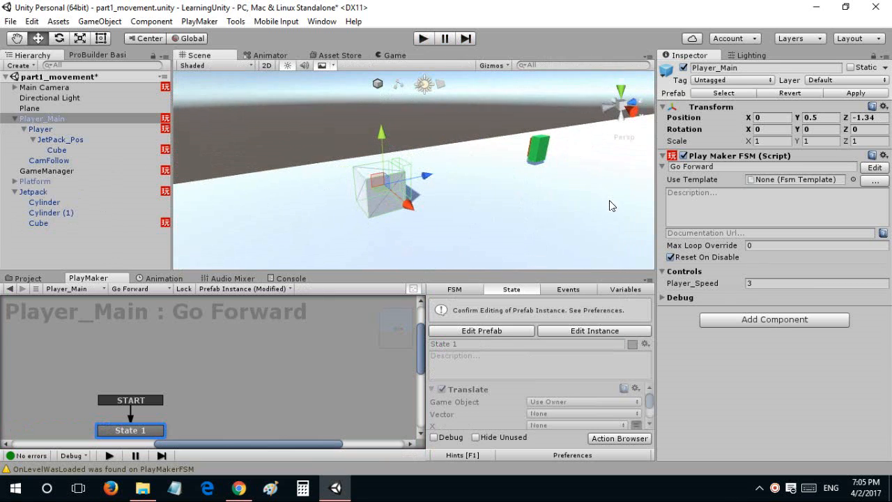
pyautogui.click(538, 149)
pyautogui.press('f')
pyautogui.keyDown('alt'); pyautogui.moveTo(528, 167); pyautogui.dragTo(452, 210); pyautogui.keyUp('alt')
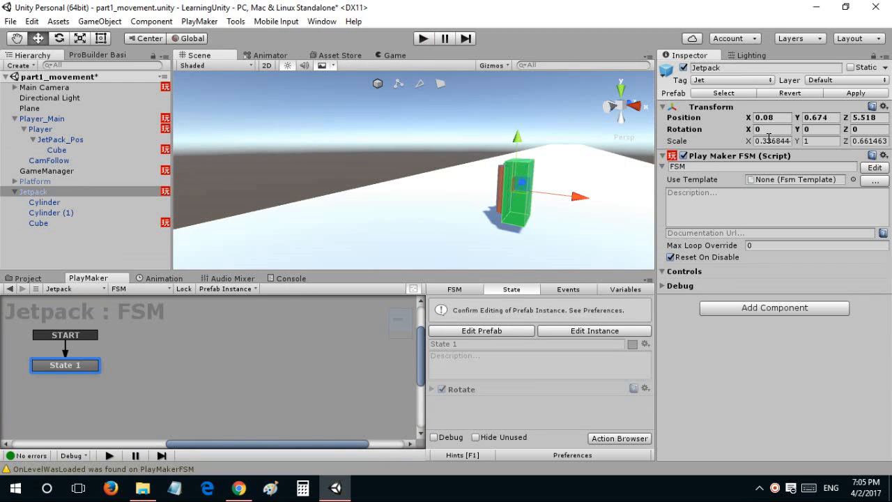
pyautogui.click(770, 140)
pyautogui.write('1')
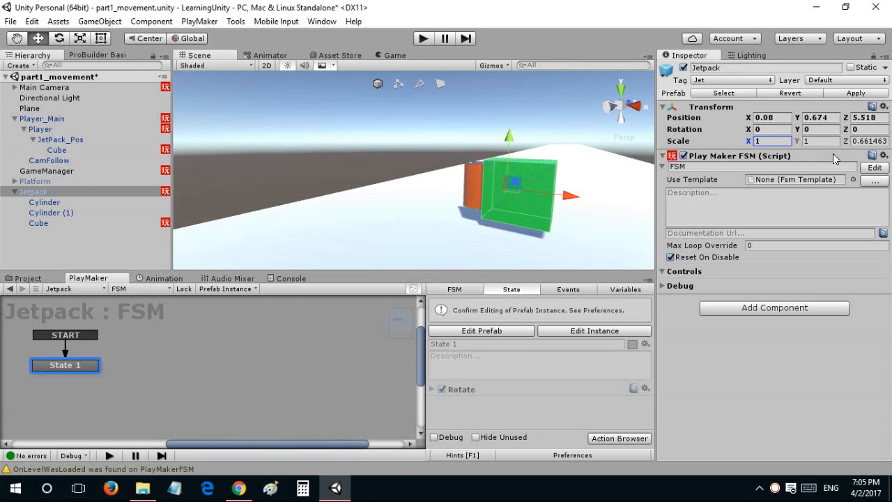
pyautogui.click(868, 141)
pyautogui.write('1')
pyautogui.keyDown('alt'); pyautogui.moveTo(558, 177); pyautogui.dragTo(601, 176); pyautogui.keyUp('alt')
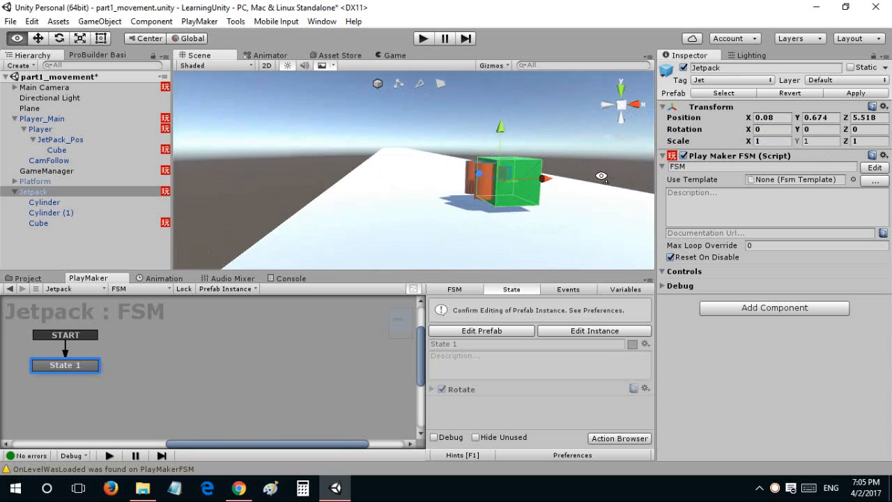
# Undo the Jetpack's X and Z scale changes.
pyautogui.moveTo(601, 176); pyautogui.dragTo(525, 158, button='right')
pyautogui.click(563, 149)
pyautogui.hotkey('ctrl', 'z')
pyautogui.hotkey('ctrl', 'z')
pyautogui.hotkey('ctrl', 'z')
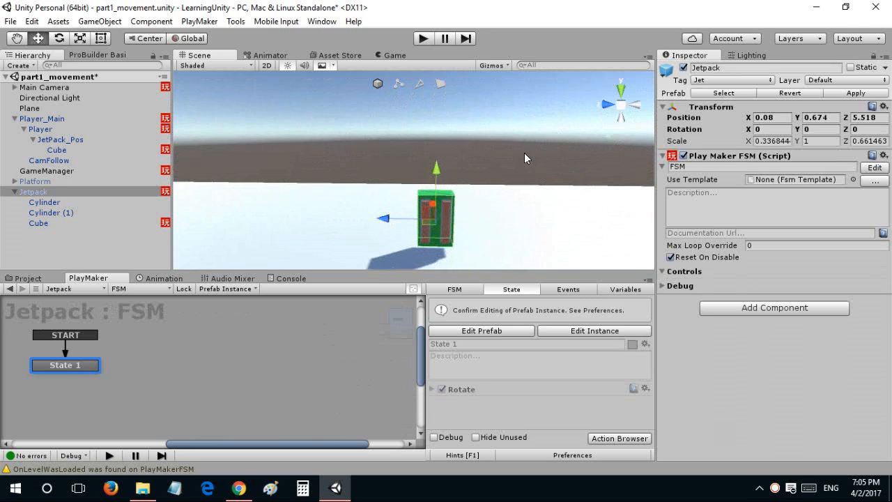
# Try the Jetpack with only its X scale set to 1, and undo the change.
pyautogui.click(763, 141)
pyautogui.write('1')
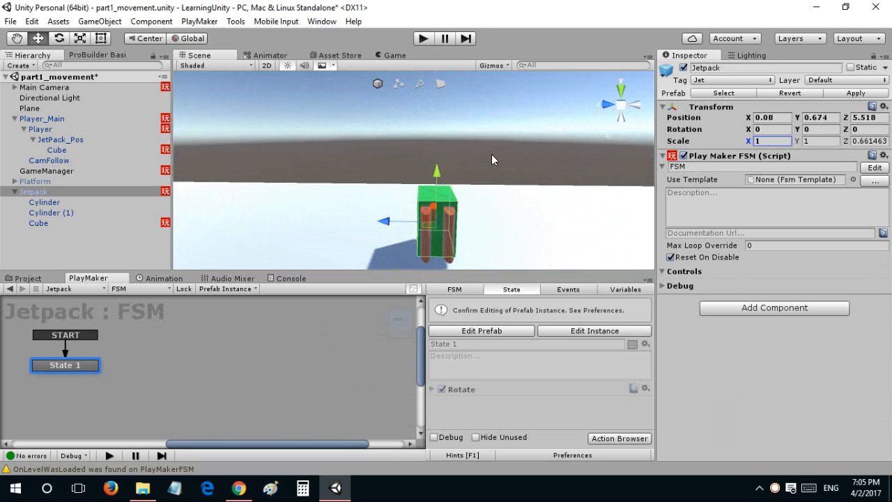
pyautogui.click(481, 155)
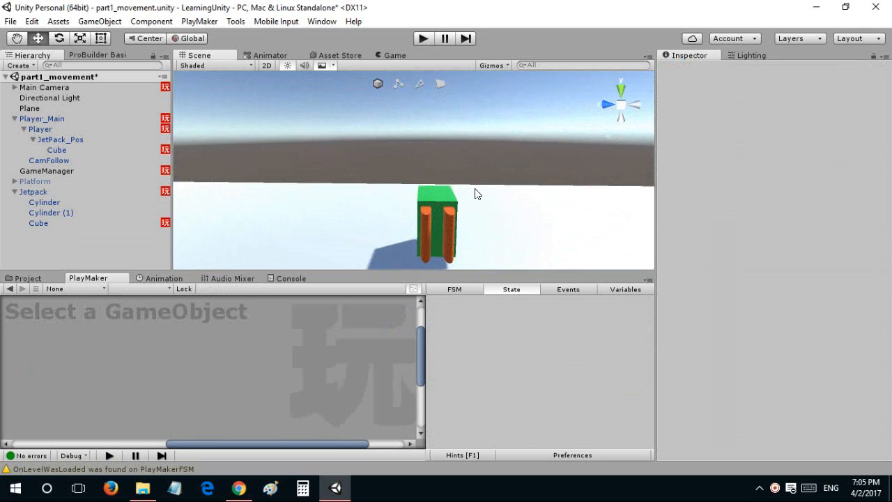
pyautogui.hotkey('ctrl', 'z')
pyautogui.hotkey('ctrl', 'z')
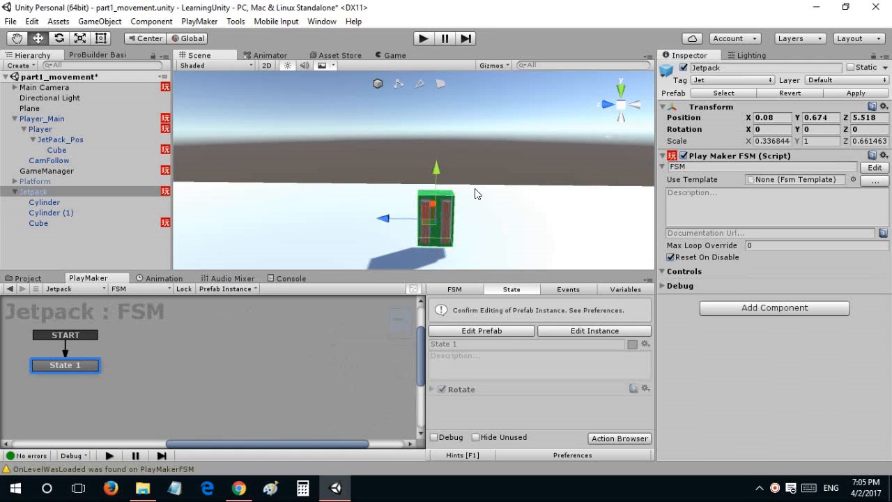
# Try the Jetpack with only its Z scale set to 1, and undo the change.
pyautogui.click(862, 141)
pyautogui.write('1')
pyautogui.click(521, 168)
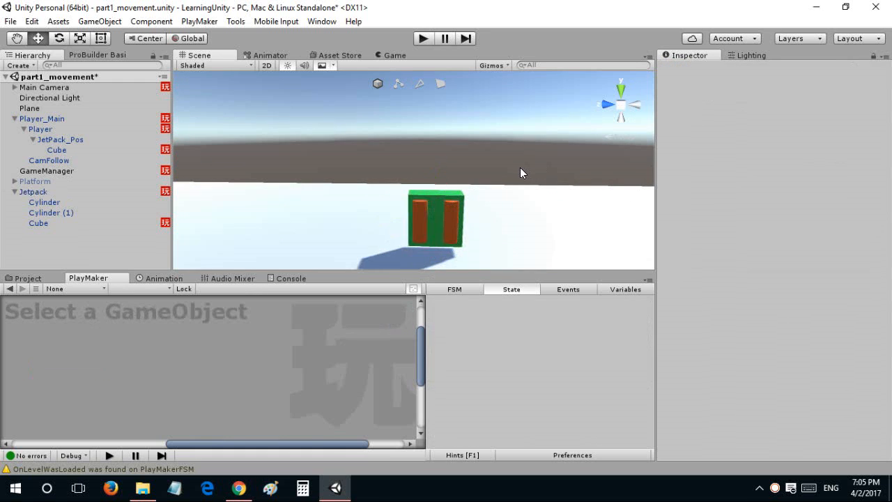
pyautogui.moveTo(520, 167); pyautogui.dragTo(520, 182, button='right')
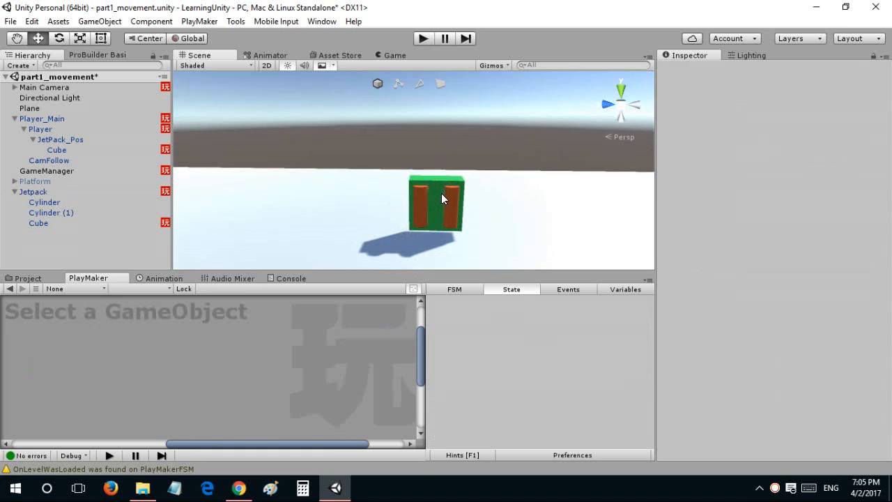
pyautogui.hotkey('ctrl', 'z')
pyautogui.hotkey('ctrl', 'z')
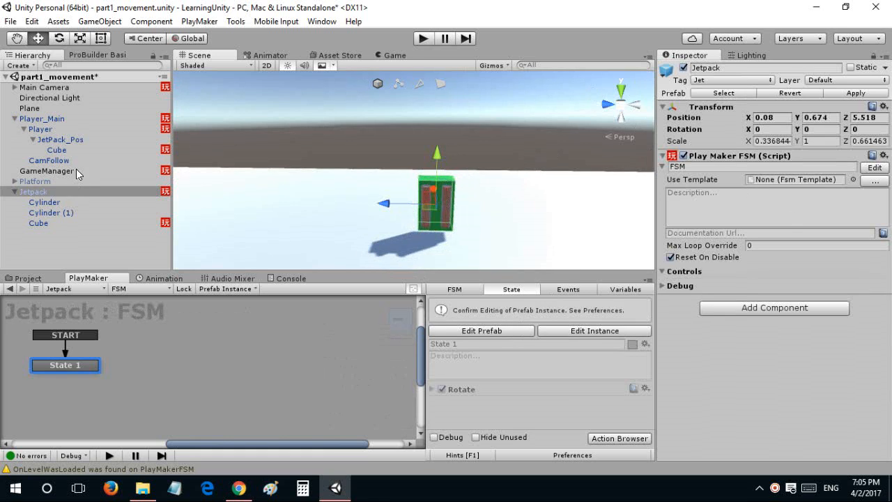
# Open the Jetpack Cube's FSM prefab for editing and add a Set Scale action to State 2.
pyautogui.click(76, 223)
pyautogui.click(528, 329)
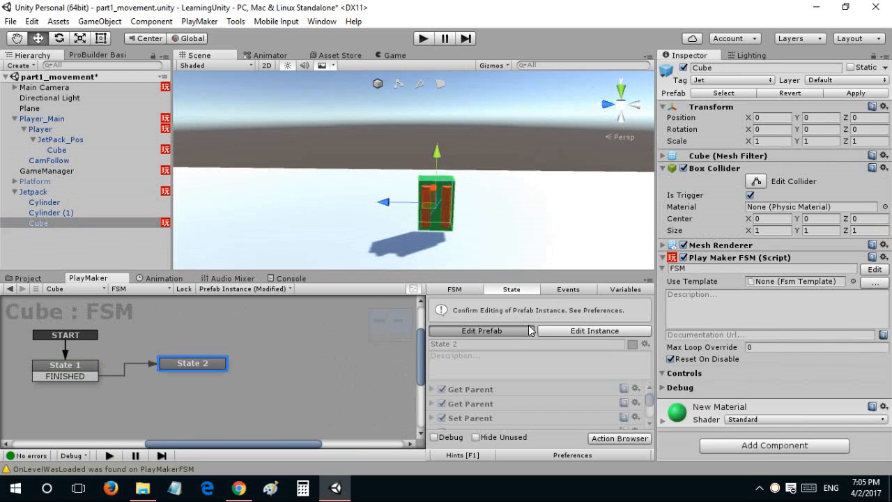
pyautogui.scroll(-10, 476, 383)
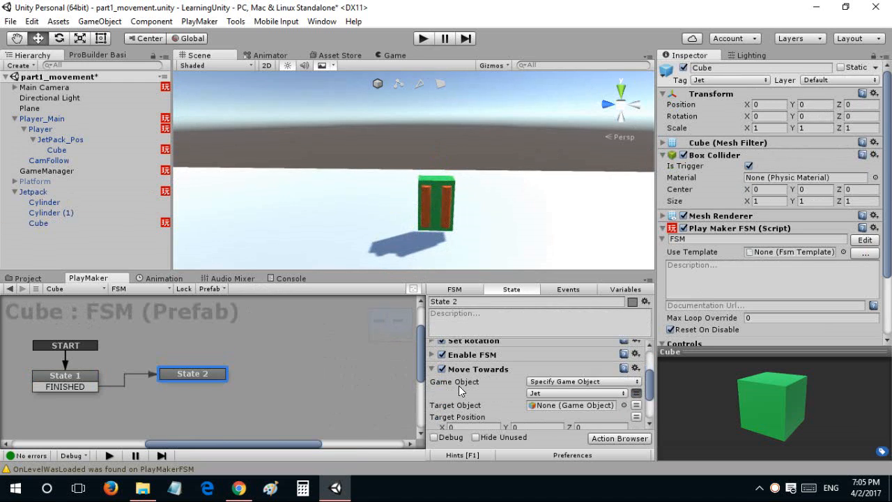
pyautogui.scroll(3, 458, 386)
pyautogui.click(434, 375)
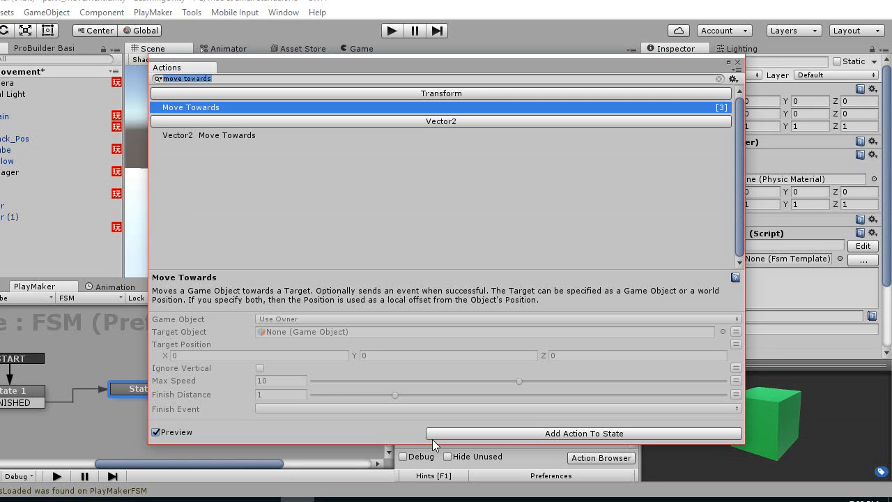
pyautogui.write('set scale')
pyautogui.doubleClick(224, 161)
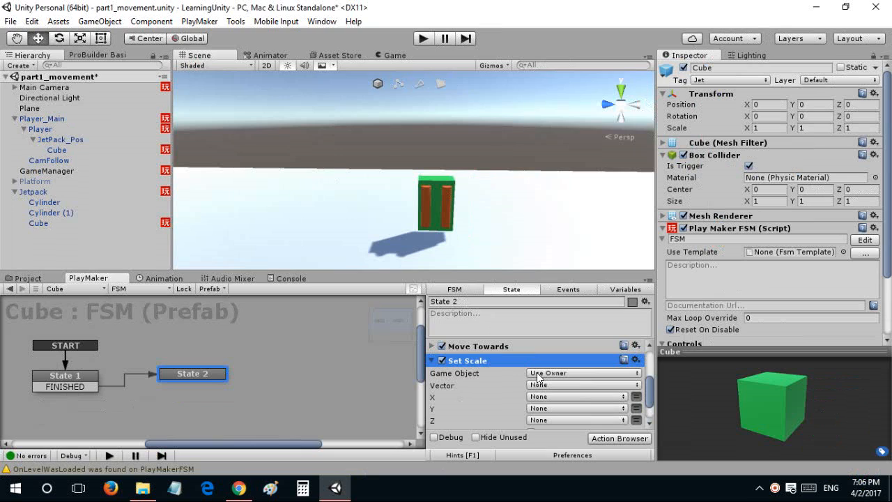
# Make State 2's Set Scale action target a specified game object taken from the Jet variable.
pyautogui.click(541, 373)
pyautogui.click(578, 402)
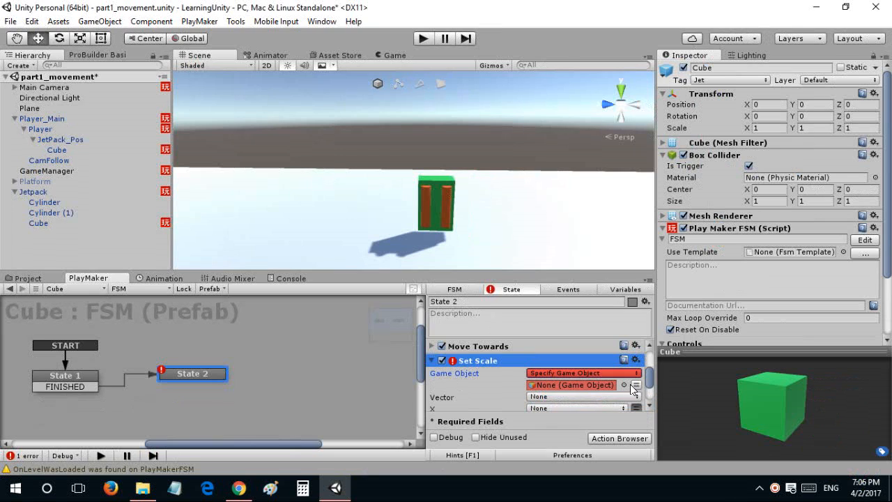
pyautogui.click(635, 384)
pyautogui.click(577, 318)
pyautogui.scroll(-2, 571, 398)
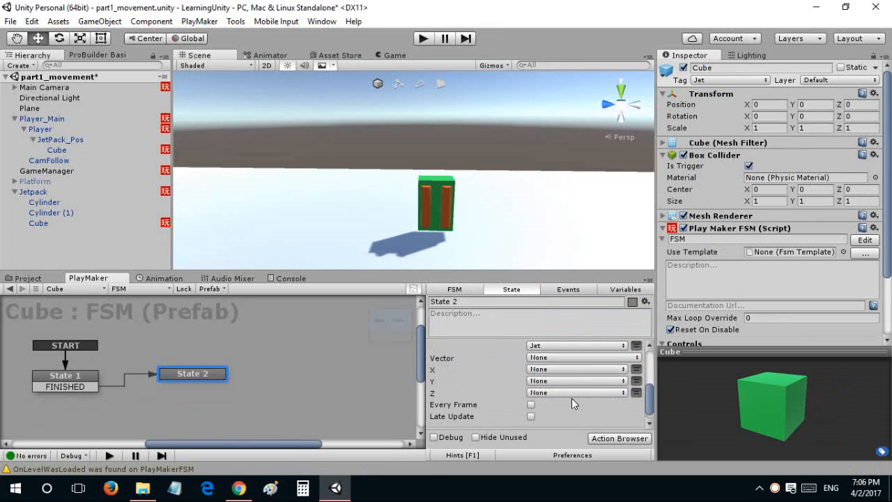
# Check the Jetpack's scale and edit its Cube's FSM instance, setting the Set Scale action's X to 0.3 and Z to 0.6.
pyautogui.click(58, 192)
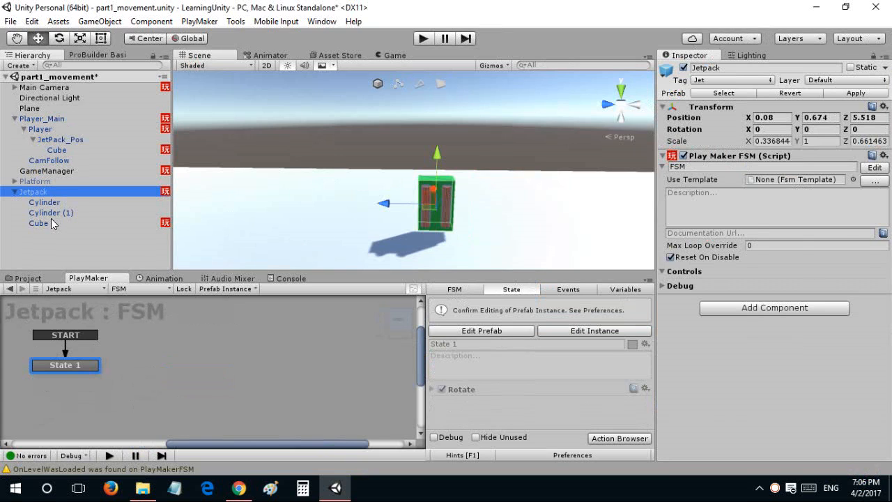
pyautogui.click(51, 220)
pyautogui.click(542, 327)
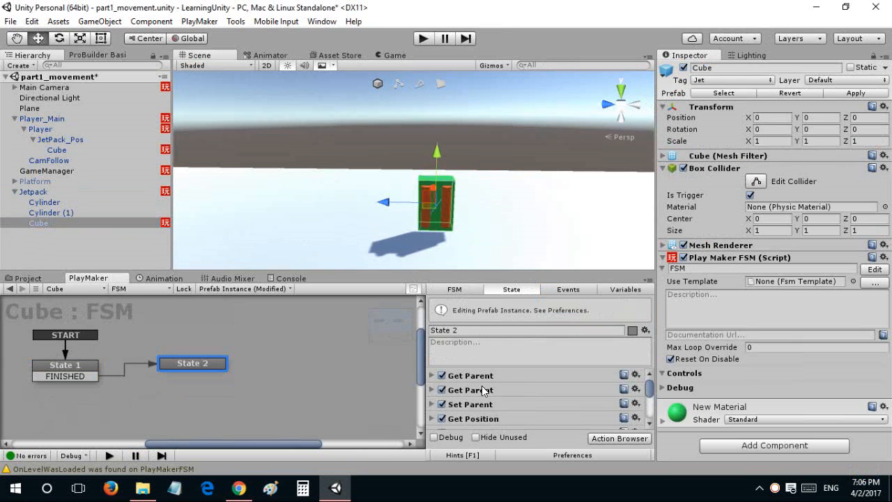
pyautogui.scroll(-6, 481, 394)
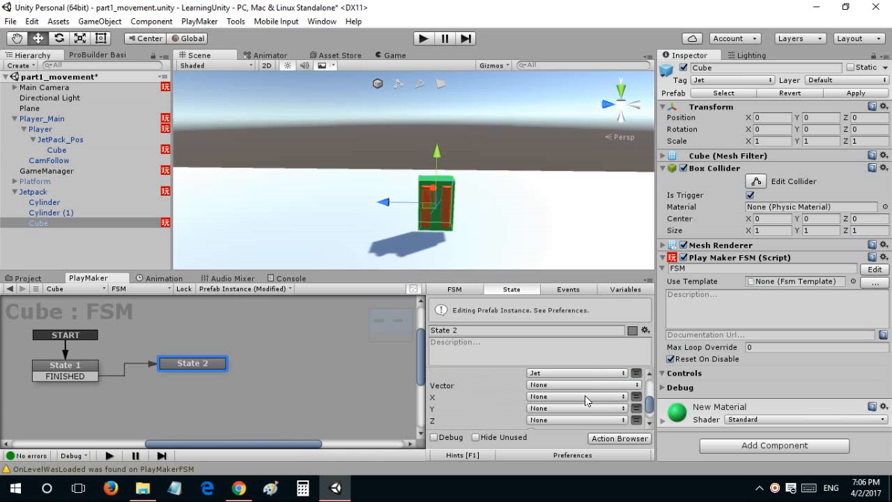
pyautogui.click(636, 396)
pyautogui.click(611, 397)
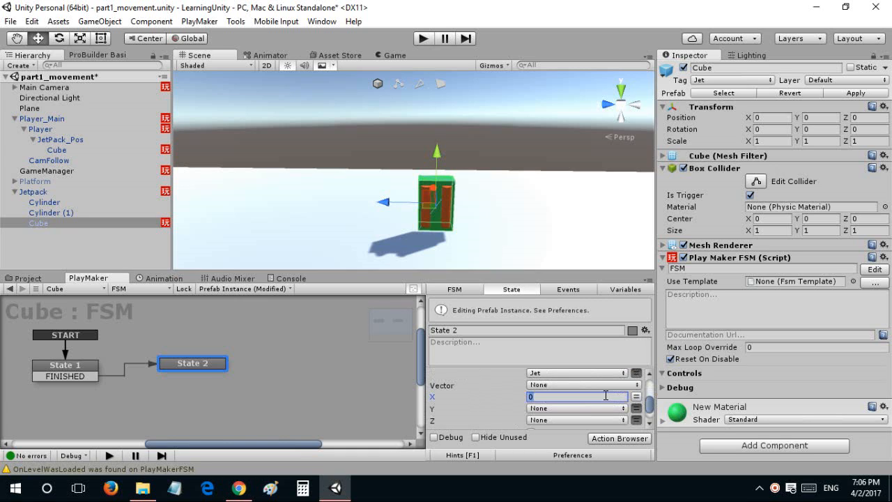
pyautogui.write('.3')
pyautogui.click(637, 420)
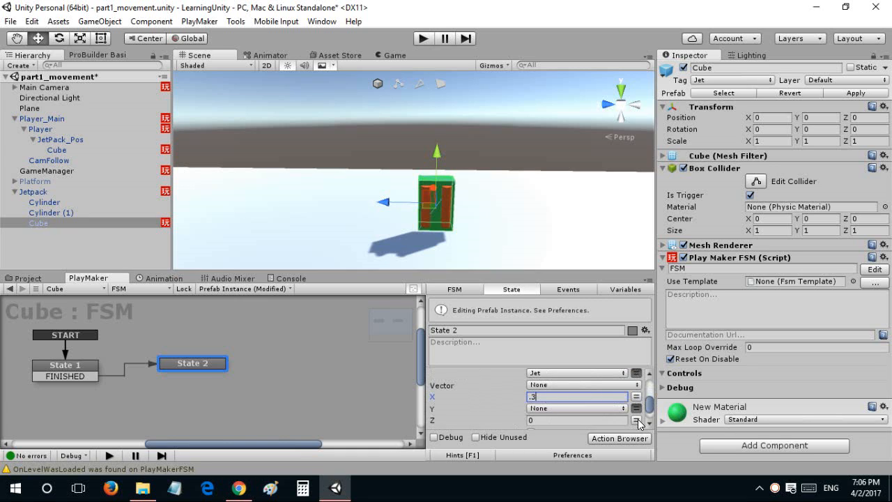
pyautogui.click(620, 419)
pyautogui.write('.')
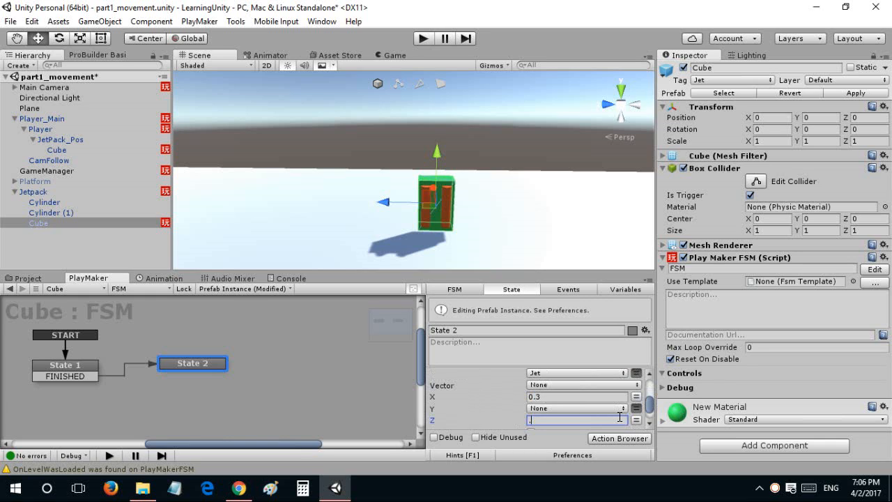
pyautogui.write('56')
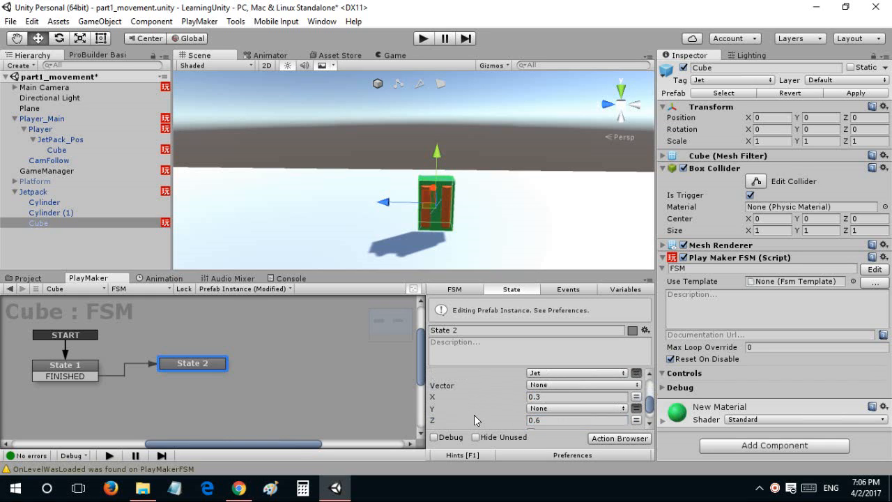
# Make the Set Scale action repeat every frame.
pyautogui.scroll(-2, 474, 414)
pyautogui.click(533, 392)
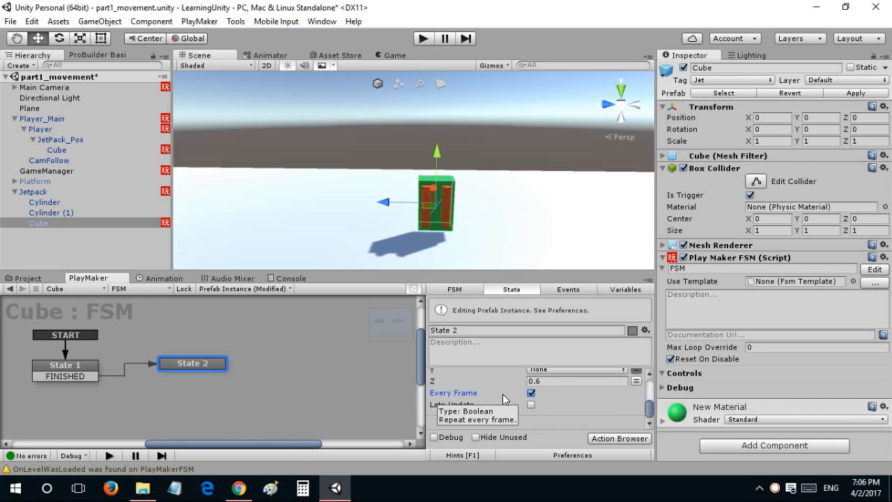
pyautogui.scroll(3, 502, 393)
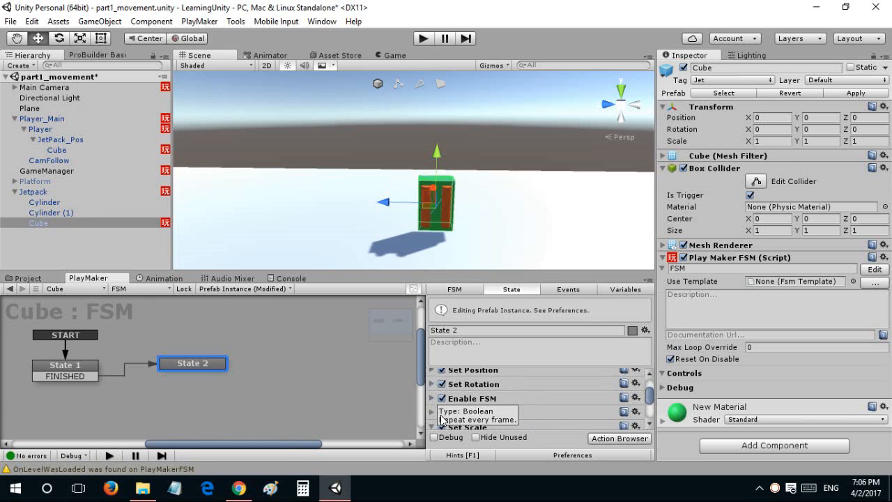
# Play-test the pickup, pause the game, and inspect the attached Jetpack in the scene and its transform.
pyautogui.click(423, 39)
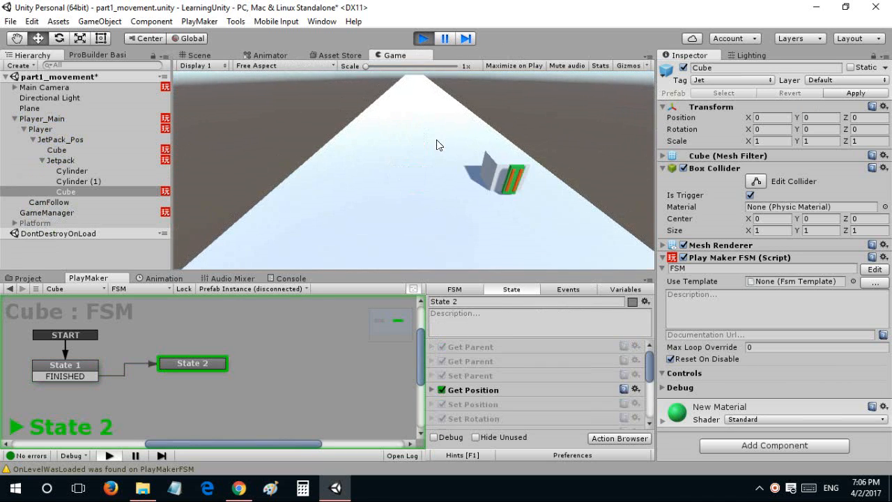
pyautogui.click(445, 39)
pyautogui.moveTo(439, 171); pyautogui.dragTo(677, 263, button='right')
pyautogui.press('w')
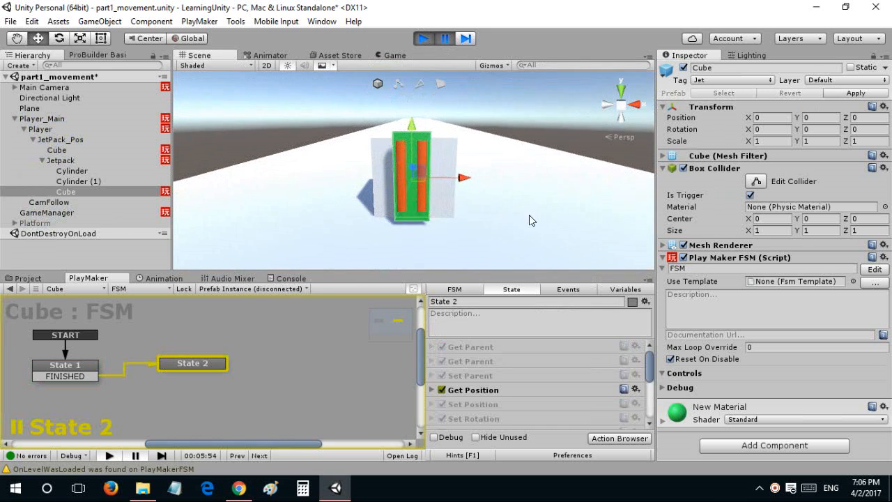
pyautogui.click(420, 193)
pyautogui.click(62, 161)
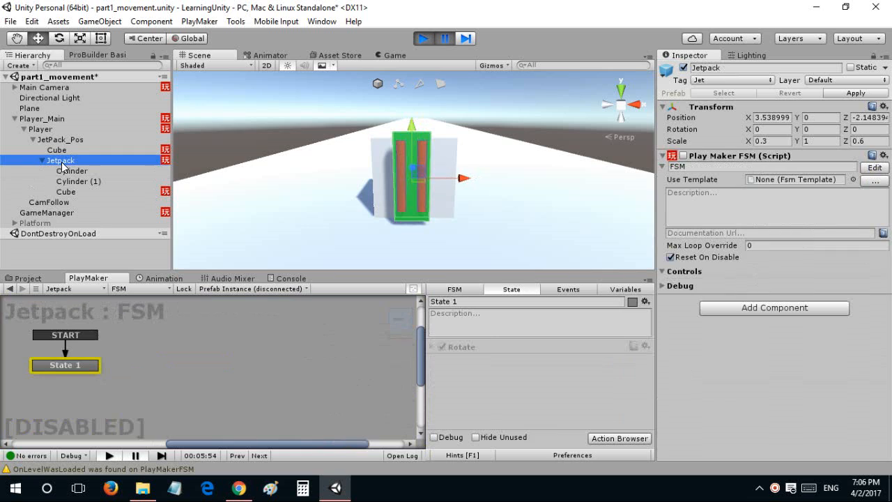
# Try the attached Jetpack with its X and Z scale set to 1 in the paused game, and stop the game.
pyautogui.click(788, 141)
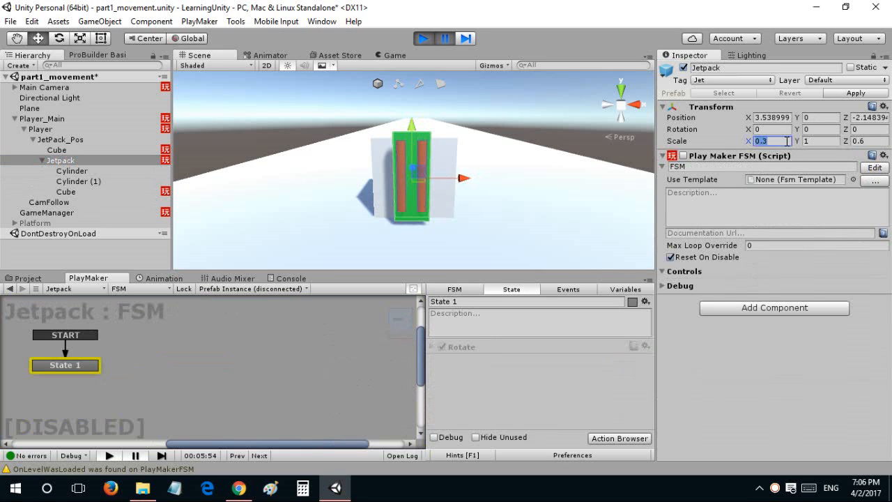
pyautogui.press('BackSpace')
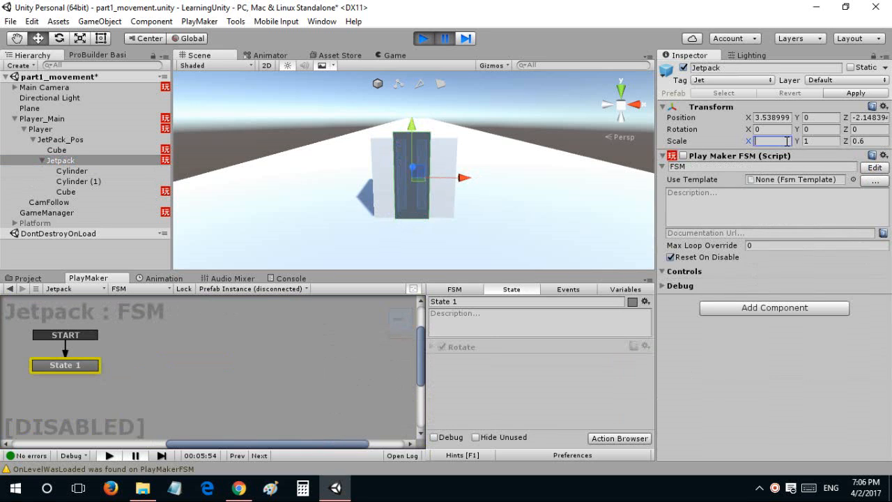
pyautogui.write('0.3')
pyautogui.click(858, 140)
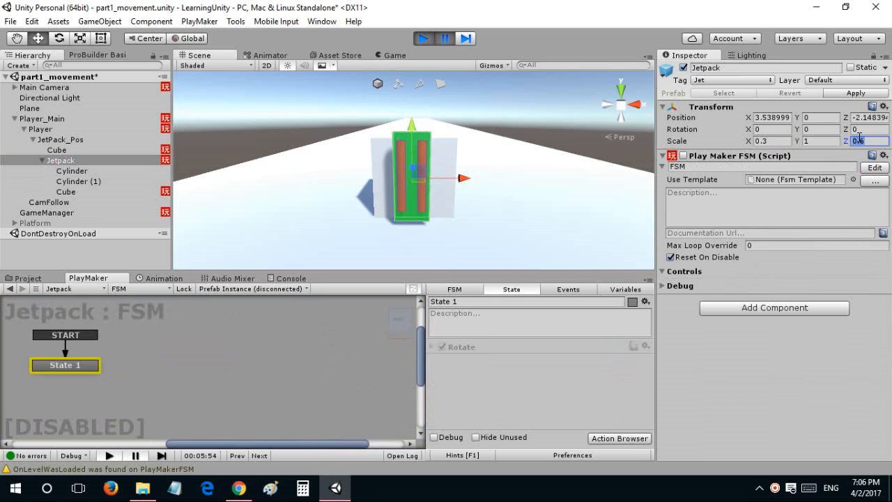
pyautogui.write('1')
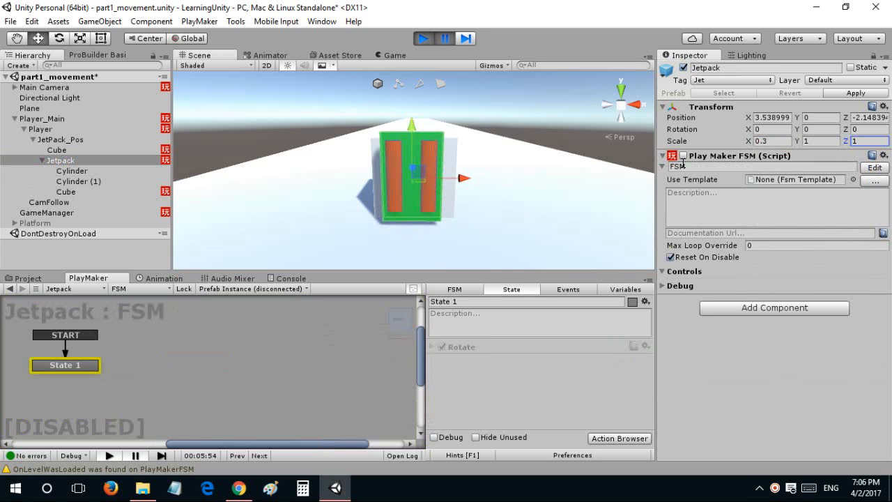
pyautogui.click(768, 141)
pyautogui.write('1')
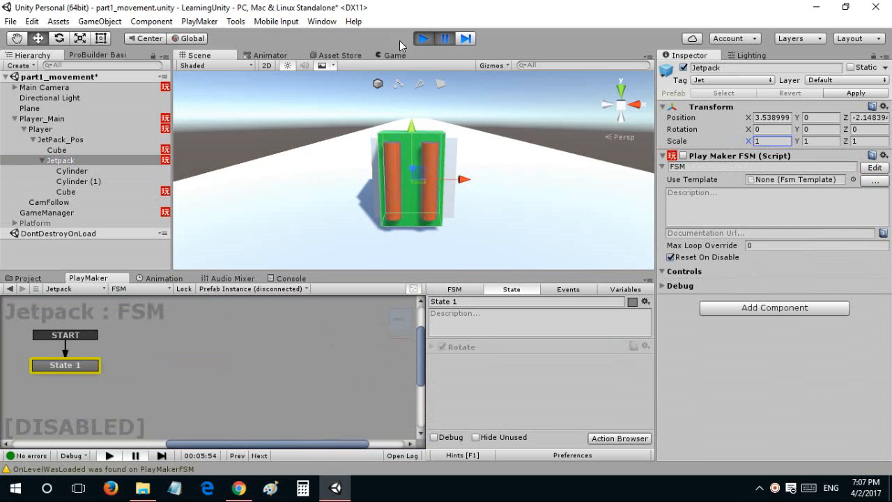
pyautogui.click(416, 37)
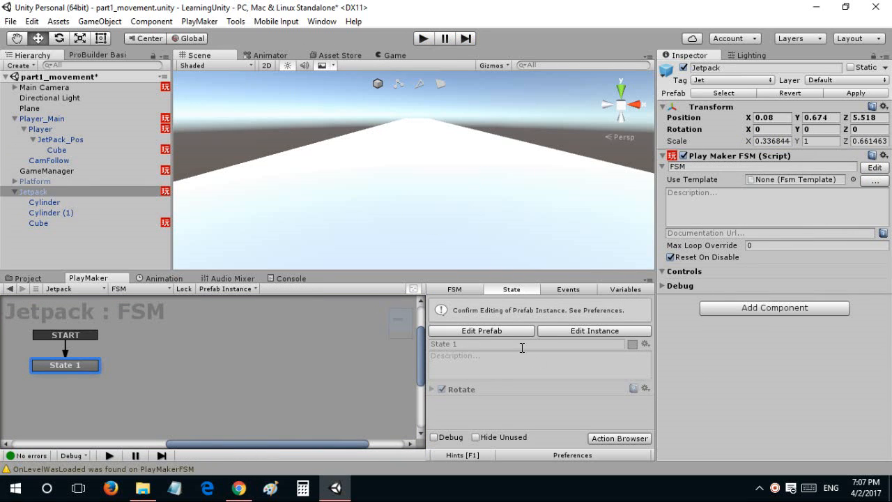
# In the Jetpack Cube's FSM prefab, set the Set Scale action's X, Y and Z to 1 and turn off Every Frame.
pyautogui.click(97, 224)
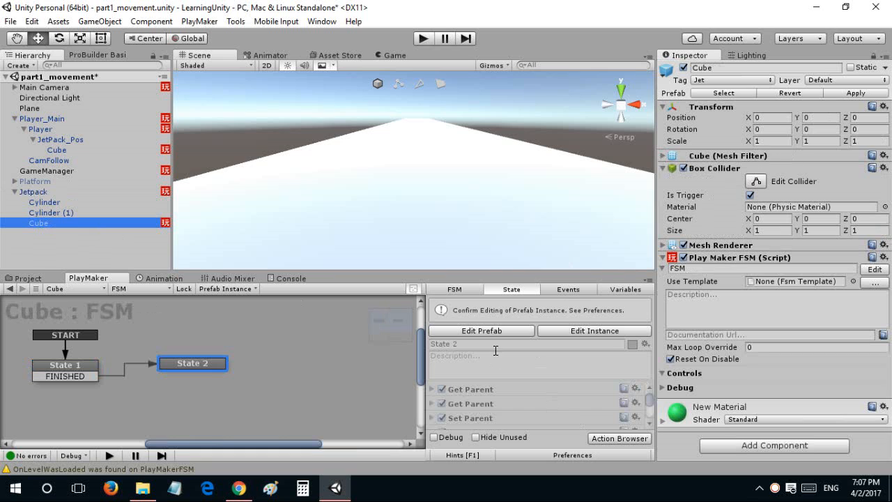
pyautogui.click(511, 330)
pyautogui.scroll(-2, 529, 385)
pyautogui.scroll(1, 575, 386)
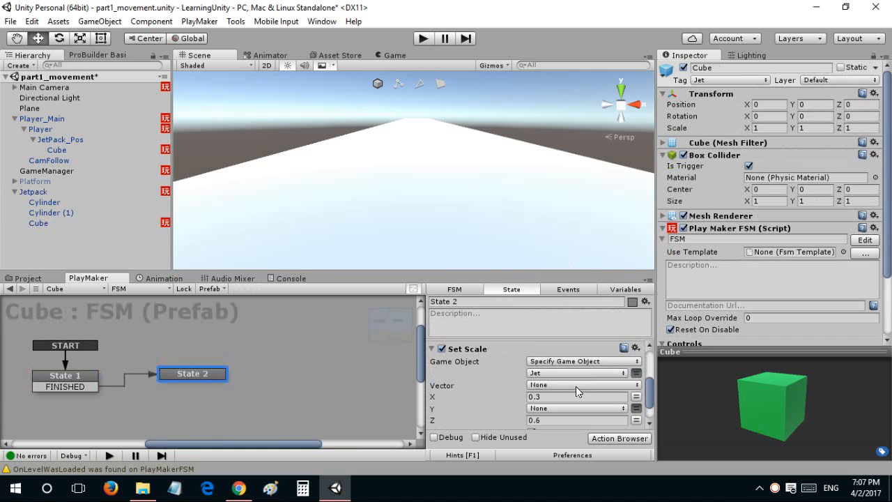
pyautogui.click(593, 396)
pyautogui.write('1')
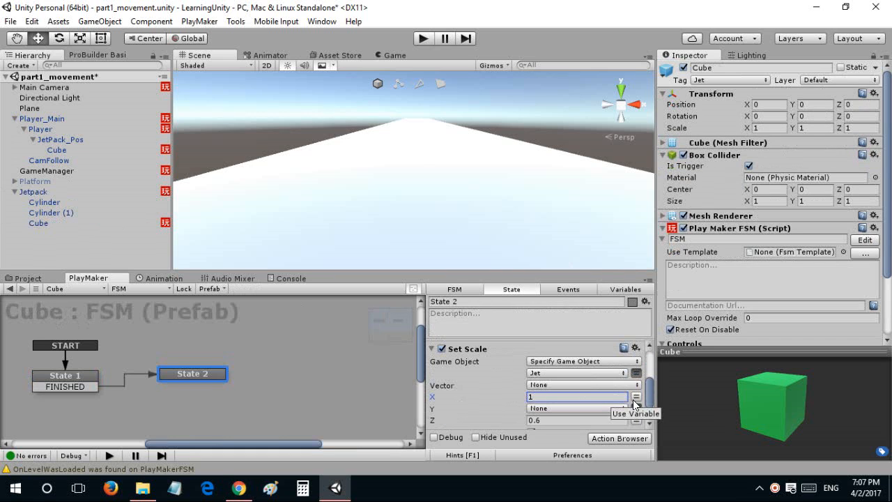
pyautogui.click(634, 402)
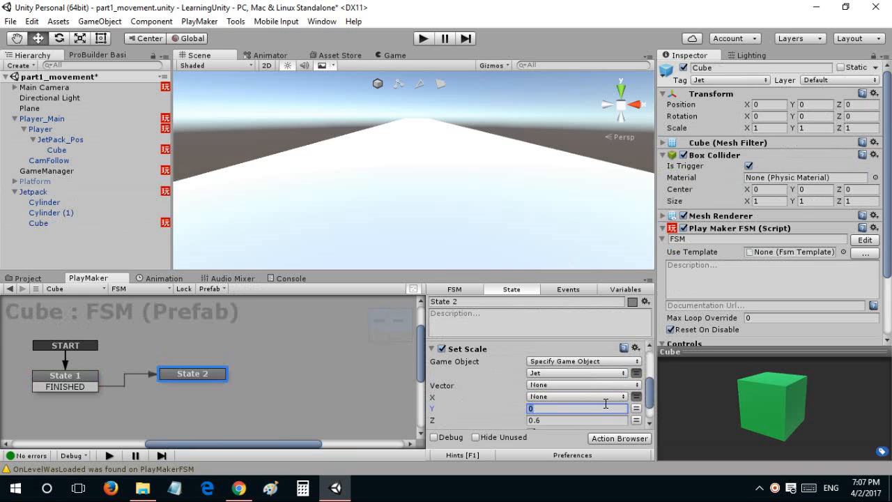
pyautogui.click(634, 396)
pyautogui.write('1')
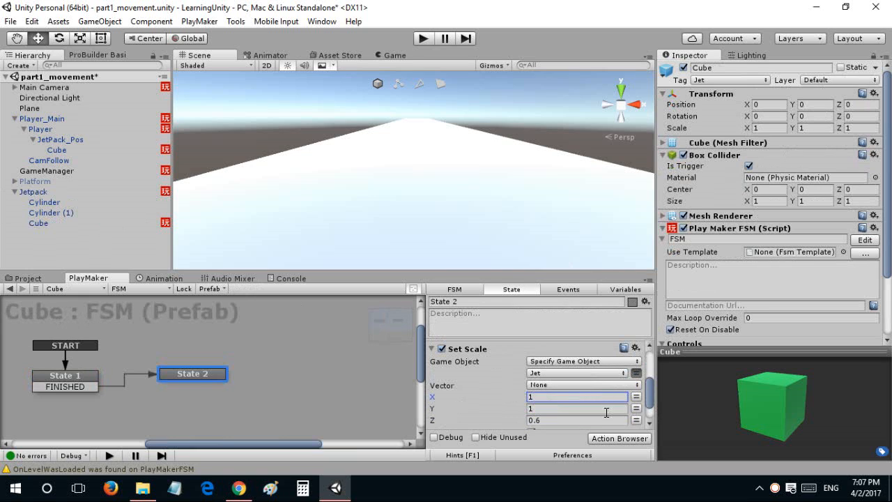
pyautogui.click(601, 418)
pyautogui.write('1')
pyautogui.scroll(-1, 496, 400)
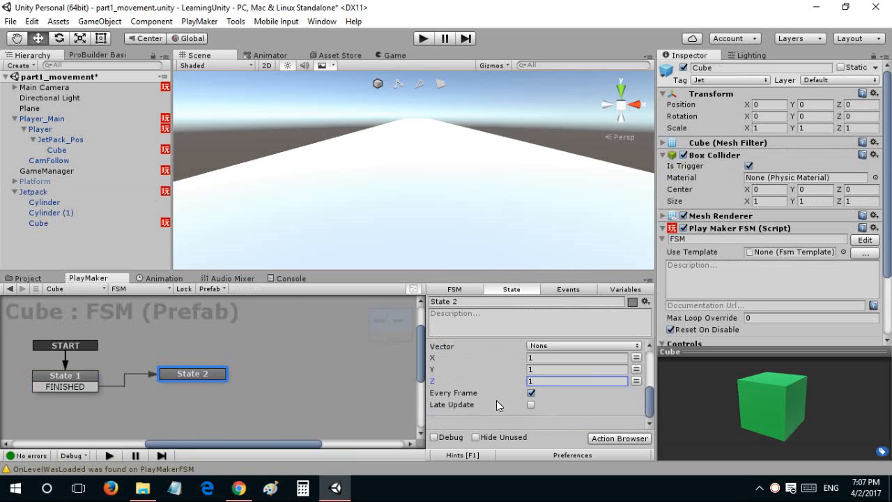
pyautogui.click(532, 393)
# Play-test the pickup, steering the player repeatedly left and right with the jetpack attached, and stop the game.
pyautogui.click(424, 38)
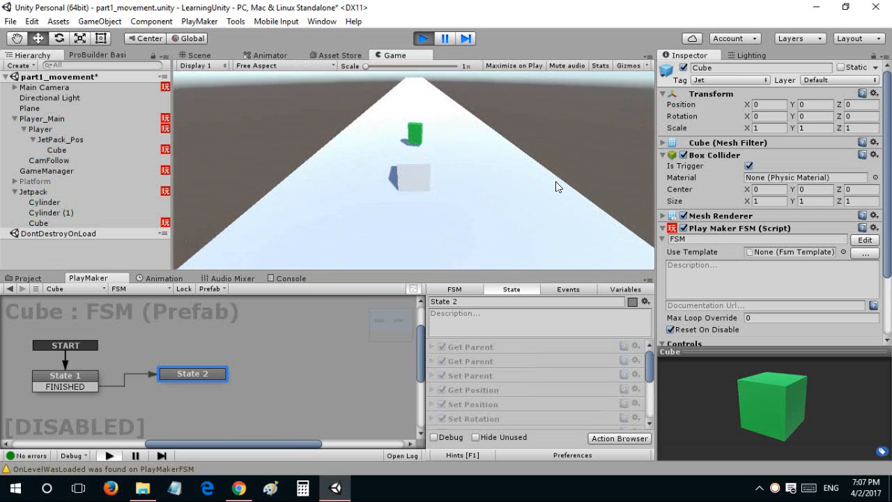
pyautogui.press('Right')
pyautogui.press('Left')
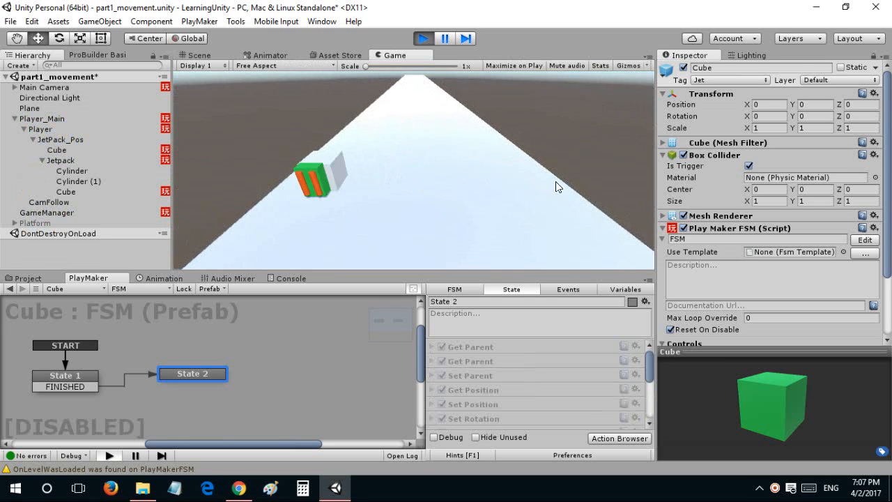
pyautogui.press('Right')
pyautogui.press('Right')
pyautogui.press('Left')
pyautogui.press('Left')
pyautogui.press('Right')
pyautogui.press('Right')
pyautogui.press('Left')
pyautogui.press('Left')
pyautogui.press('Right')
pyautogui.press('Right')
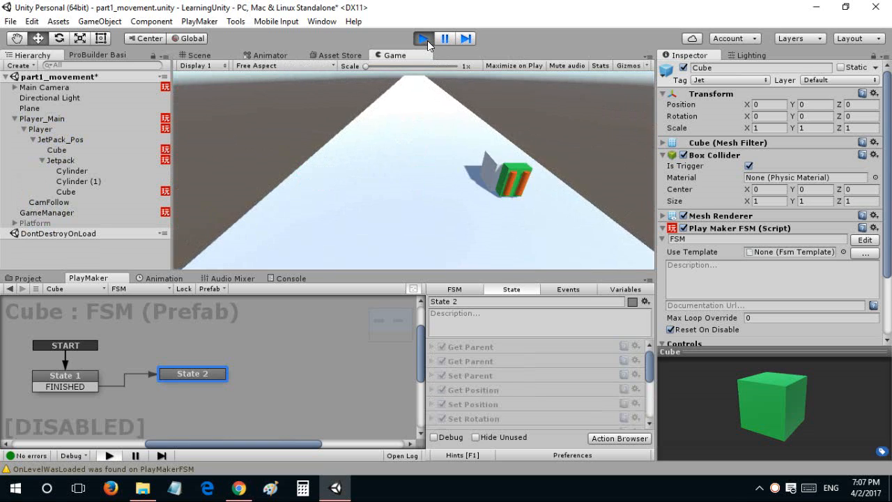
pyautogui.press('Left')
pyautogui.press('Left')
pyautogui.press('Right')
pyautogui.press('Right')
pyautogui.click(424, 39)
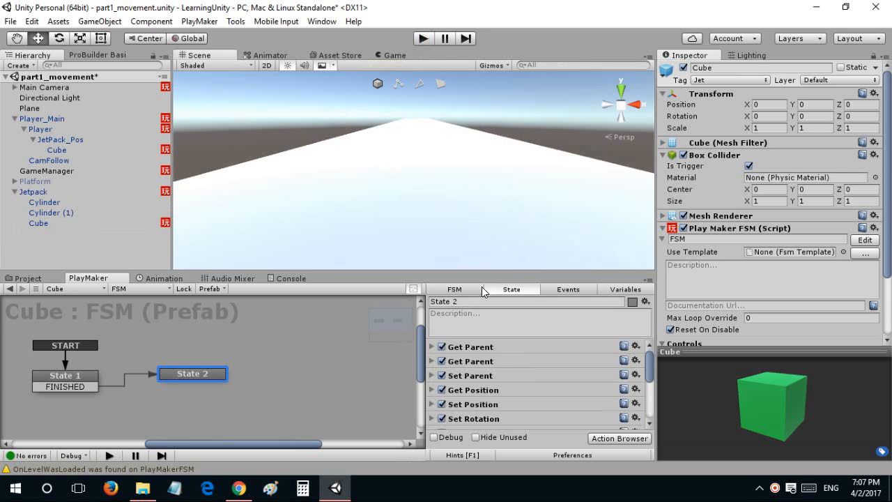
pyautogui.keyDown('alt'); pyautogui.moveTo(426, 253); pyautogui.dragTo(393, 186); pyautogui.keyUp('alt')
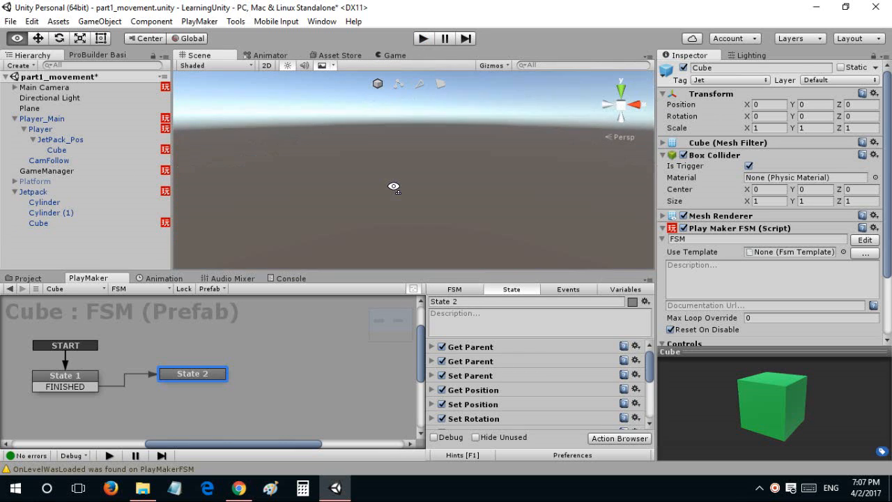
pyautogui.press('s')
pyautogui.moveTo(394, 187); pyautogui.dragTo(441, 188, button='right')
pyautogui.press('q')
# Collapse the Set Scale action in State 2 of the Cube's FSM and add a Set Bool Value action.
pyautogui.scroll(-3, 446, 376)
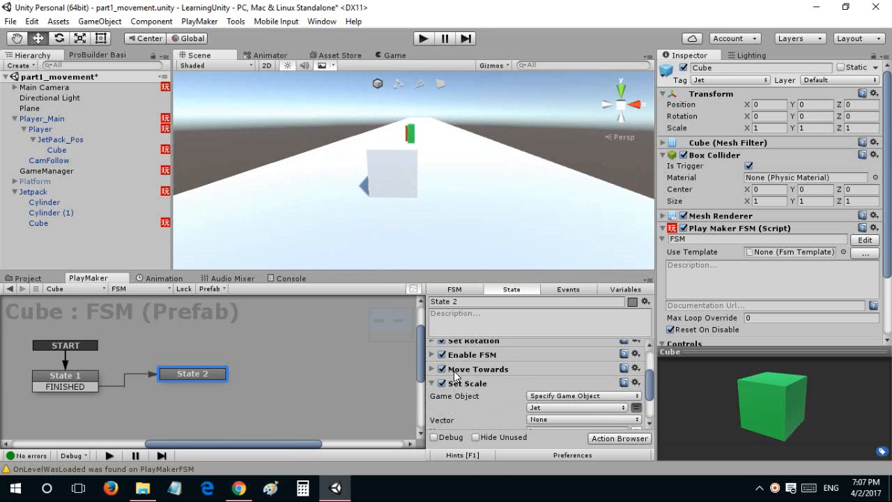
pyautogui.scroll(2, 446, 376)
pyautogui.scroll(-1, 444, 409)
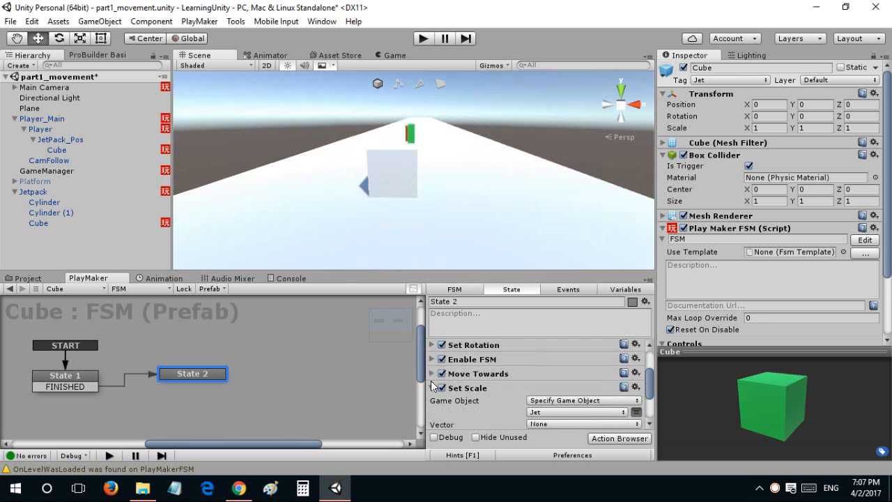
pyautogui.click(432, 387)
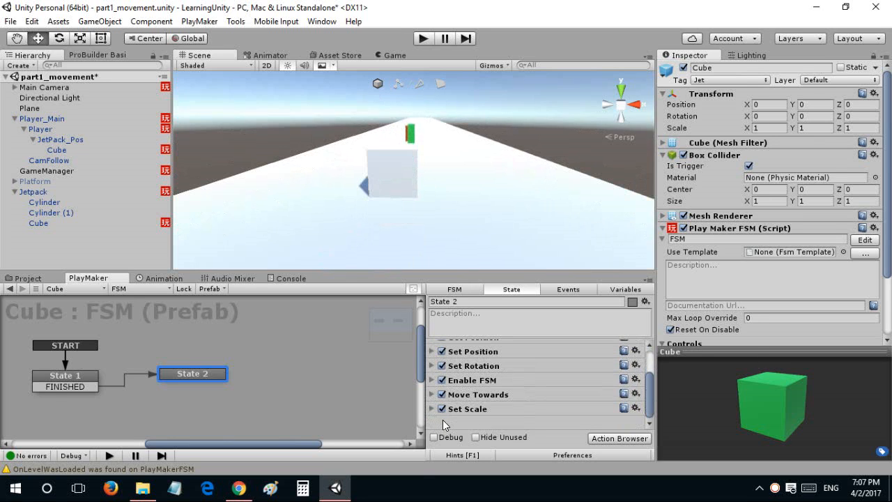
pyautogui.write('set bool')
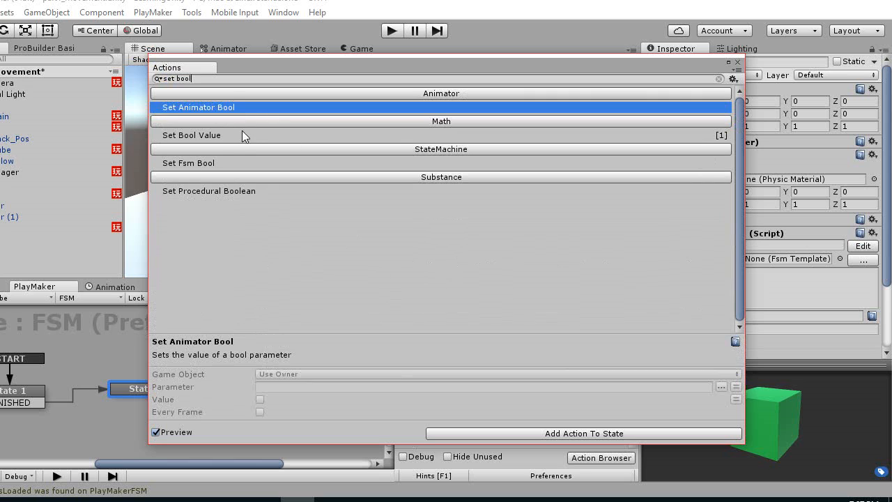
pyautogui.doubleClick(240, 135)
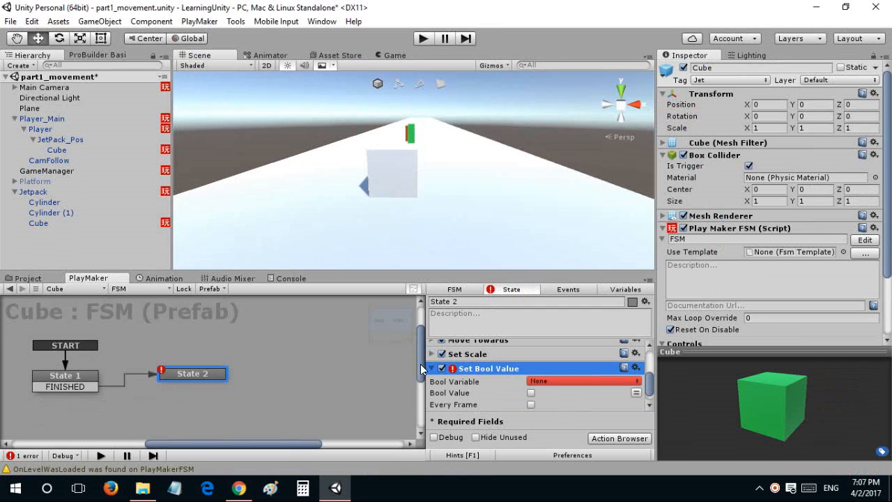
# Assign a new global variable JetisActive to the Set Bool Value action and set its Bool Value to true.
pyautogui.click(530, 384)
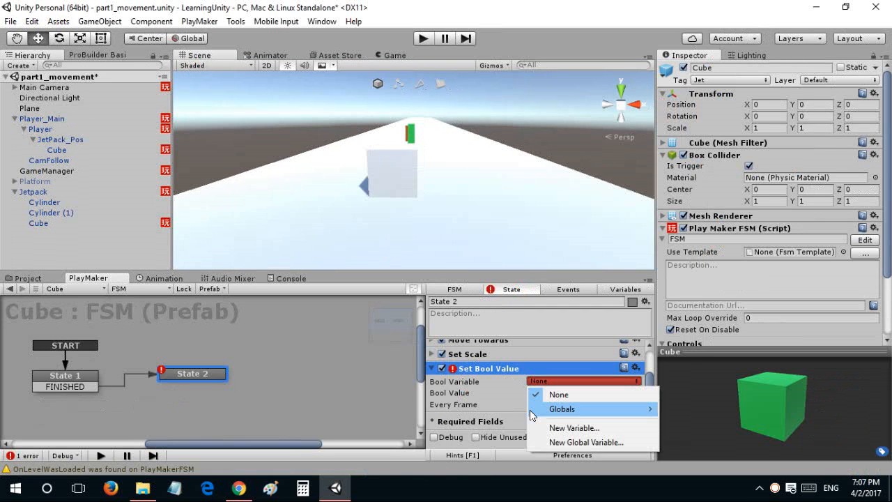
pyautogui.click(596, 441)
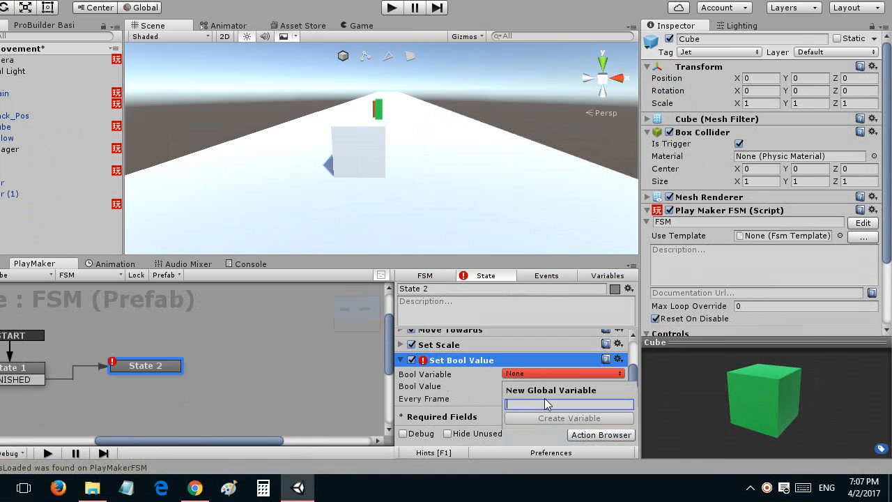
pyautogui.write('Jetis')
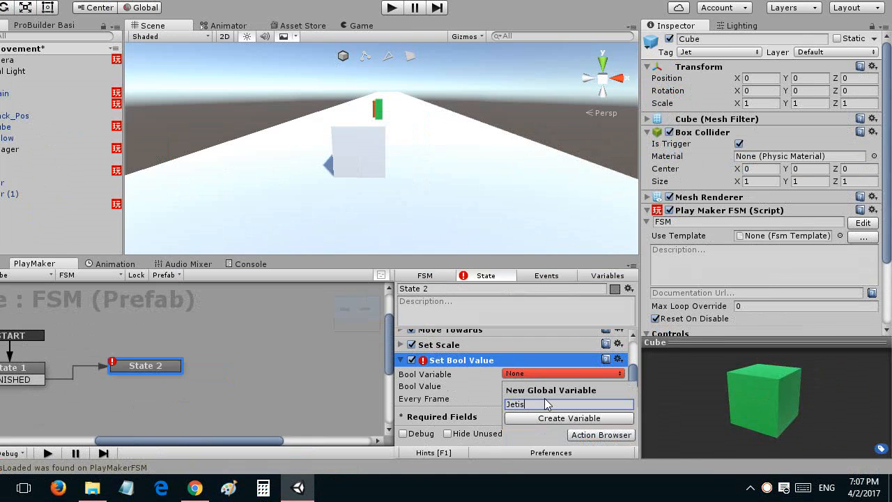
pyautogui.write('Activ')
pyautogui.write('e')
pyautogui.press('Return')
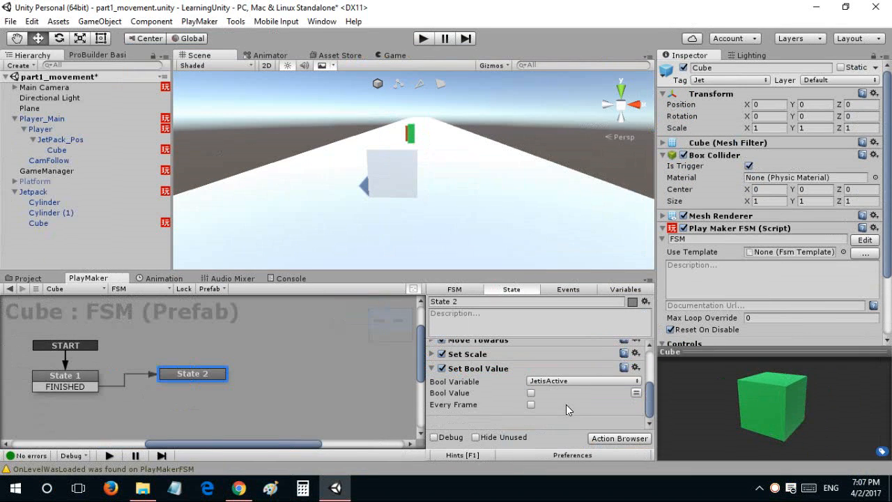
pyautogui.click(531, 392)
pyautogui.click(431, 370)
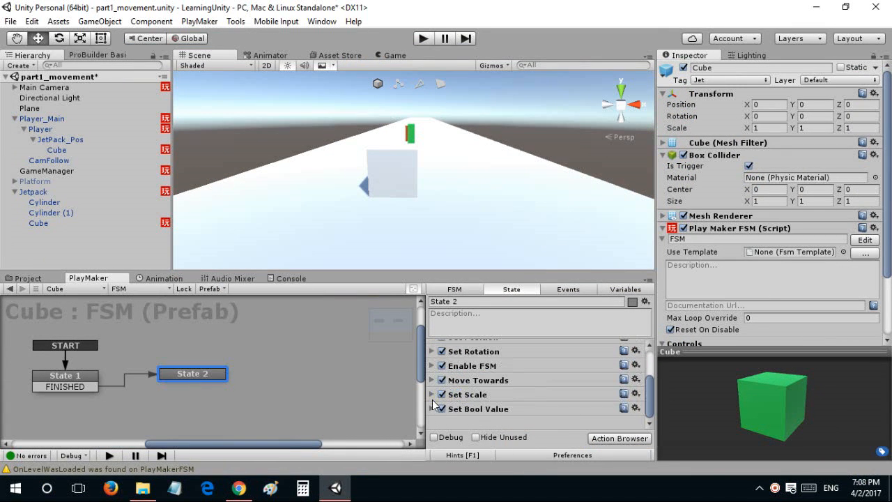
# Save the scene and open the Player's Jet FSM for prefab editing.
pyautogui.scroll(5, 458, 388)
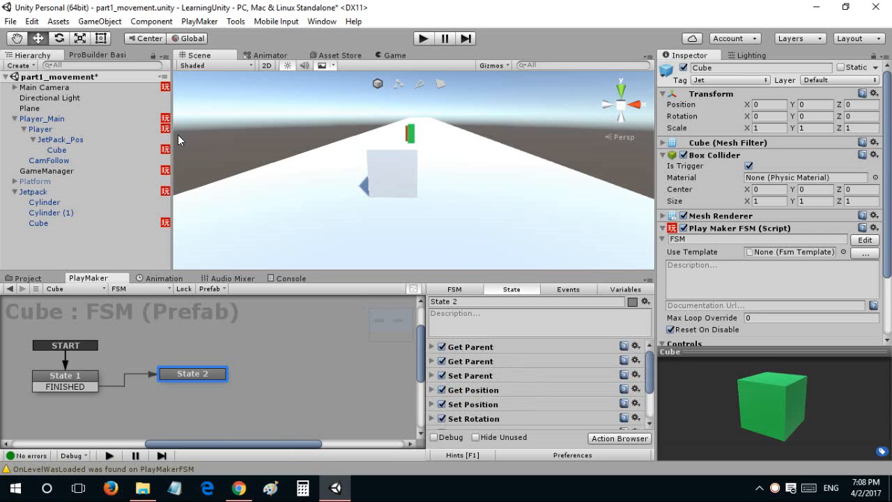
pyautogui.click(46, 119)
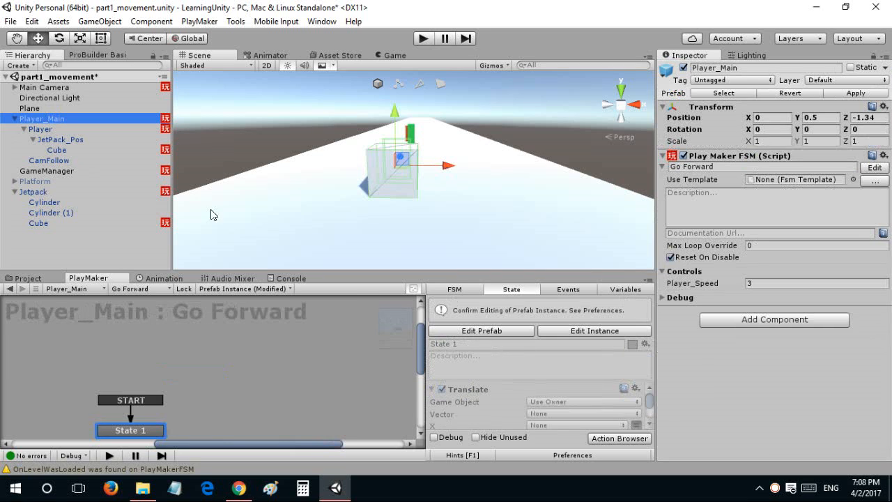
pyautogui.hotkey('ctrl', 's')
pyautogui.keyDown('alt'); pyautogui.moveTo(418, 149); pyautogui.dragTo(391, 179); pyautogui.keyUp('alt')
pyautogui.click(42, 129)
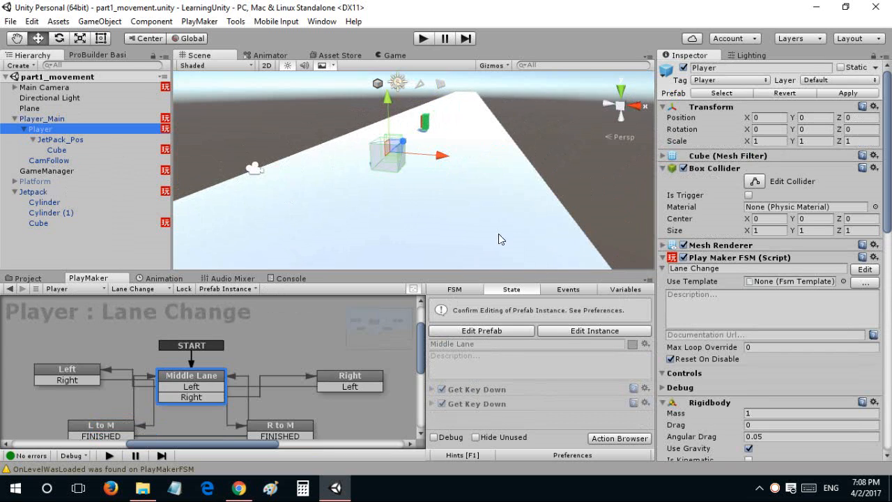
pyautogui.click(515, 330)
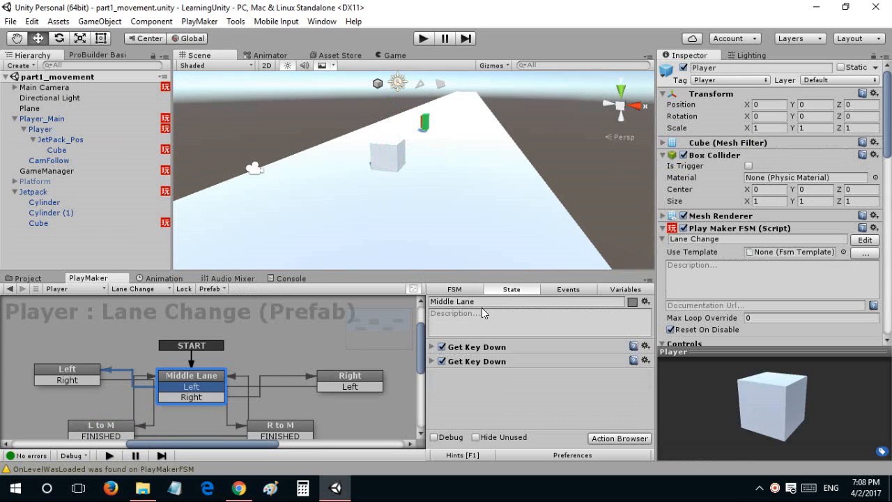
pyautogui.click(145, 289)
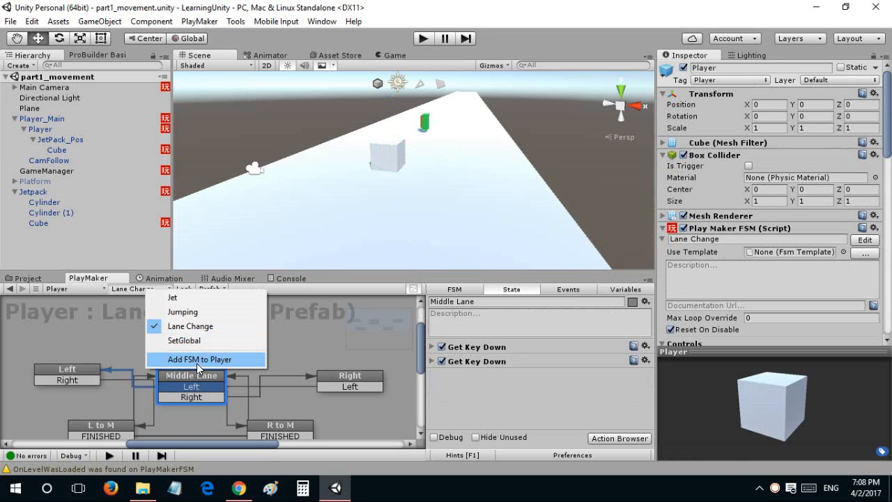
pyautogui.click(178, 298)
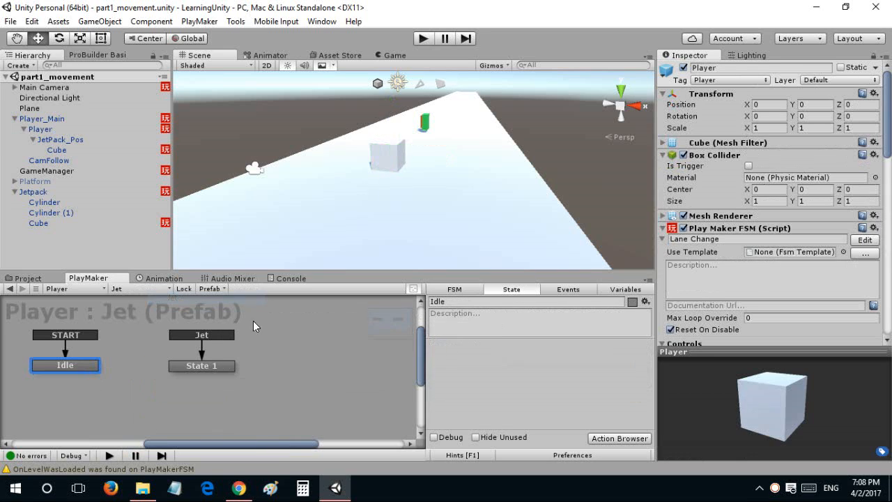
# Delete State 1 together with its global Jet transition from the Player's Jet FSM.
pyautogui.click(199, 365)
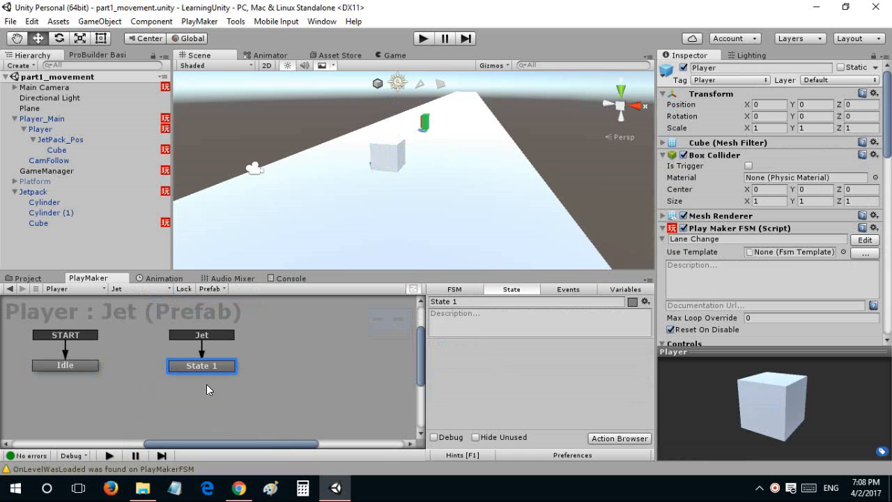
pyautogui.rightClick(215, 359)
pyautogui.rightClick(210, 361)
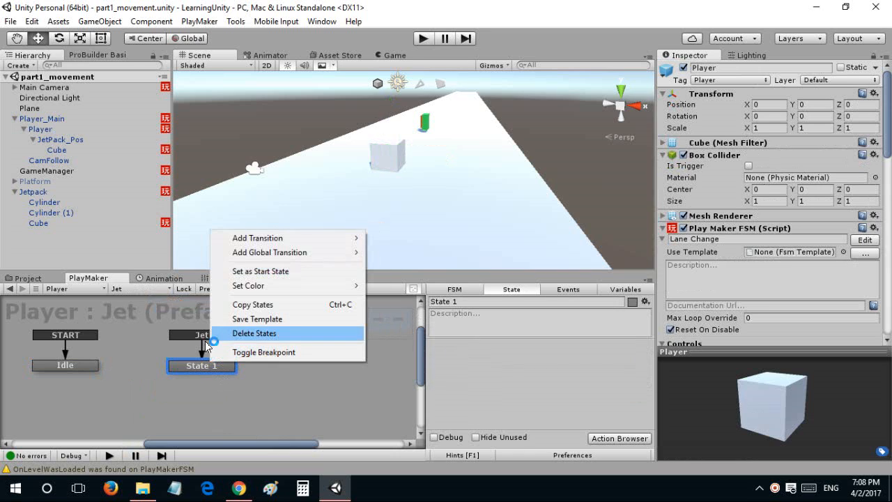
pyautogui.click(237, 333)
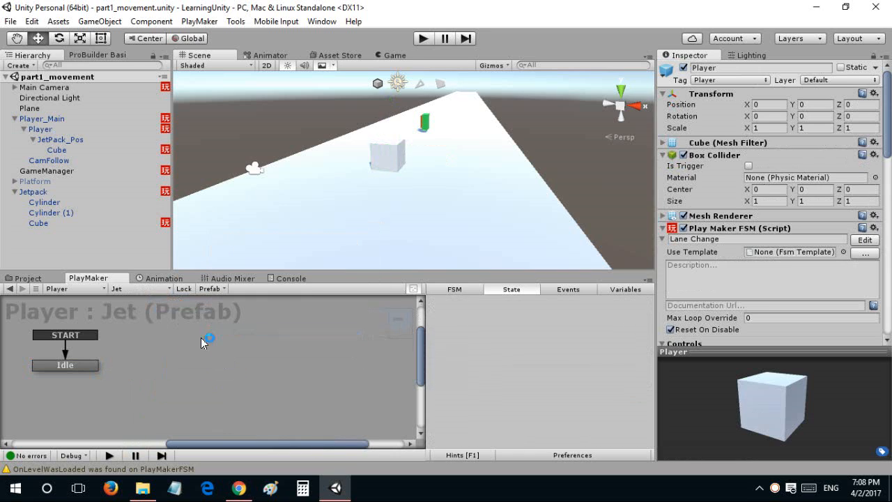
# Add a Bool Test action to the Idle state of the Jet FSM.
pyautogui.click(89, 369)
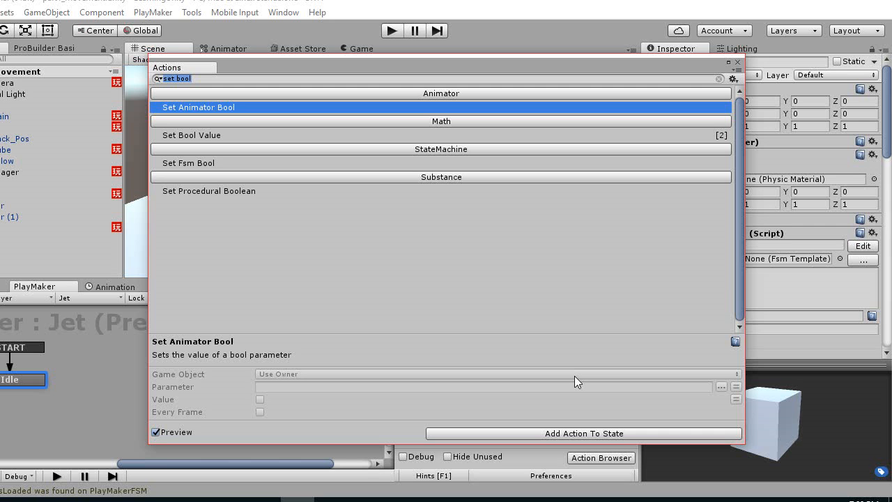
pyautogui.write('bool')
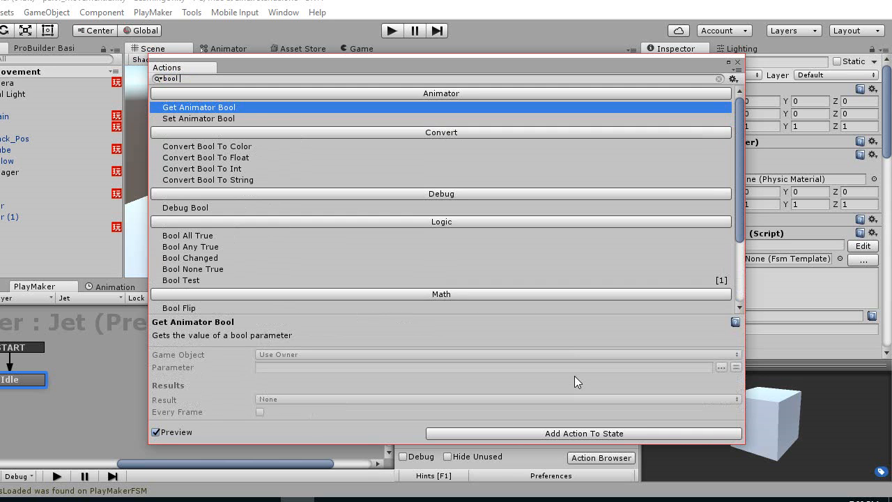
pyautogui.write(' test')
pyautogui.doubleClick(182, 107)
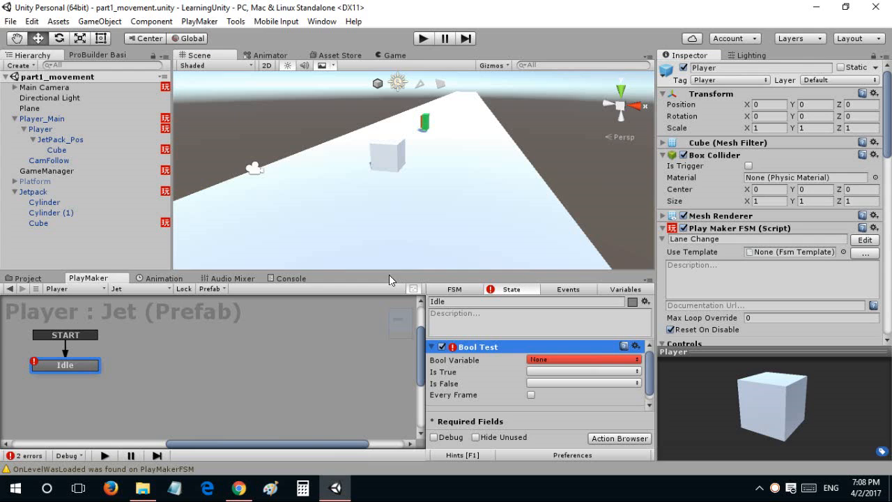
# Set the Bool Test to the global JetisActive, send the Jet event when true, and turn on Every Frame.
pyautogui.click(549, 360)
pyautogui.moveTo(616, 387)
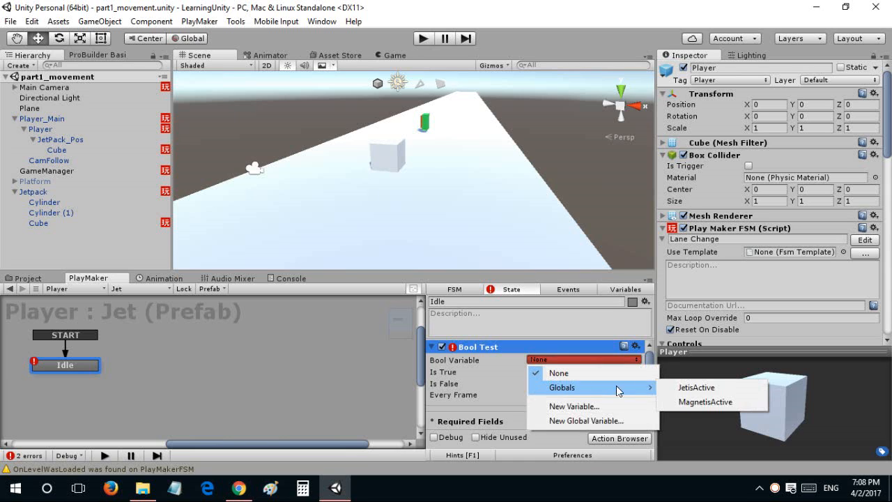
pyautogui.click(663, 390)
pyautogui.click(553, 372)
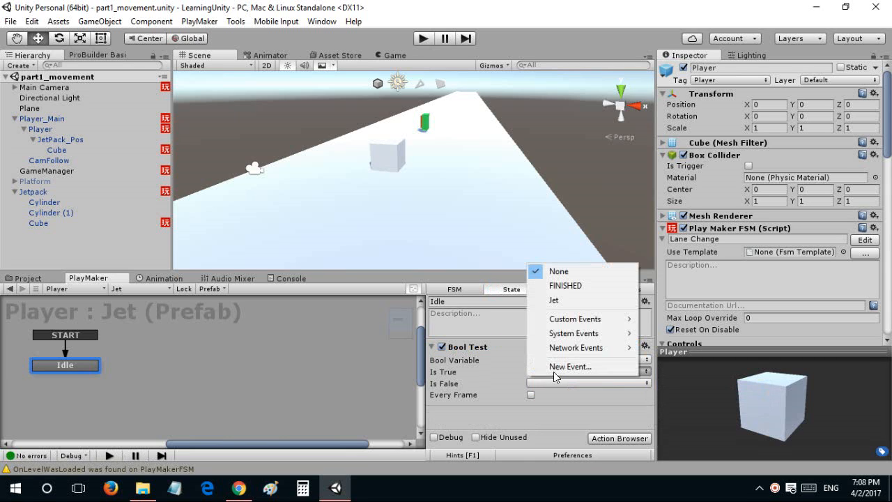
pyautogui.click(554, 301)
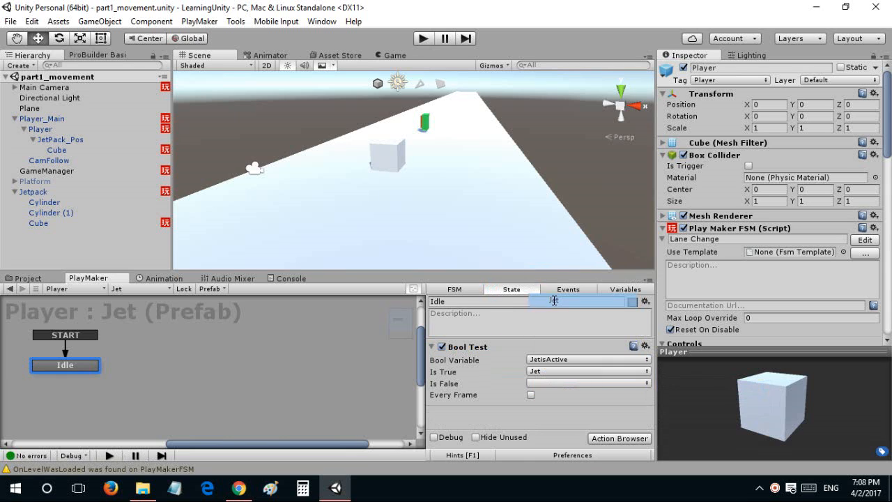
pyautogui.click(531, 394)
# Link a Jet transition from Idle to a new State 1 and add an Add Force action to that state.
pyautogui.moveTo(64, 376); pyautogui.dragTo(220, 329)
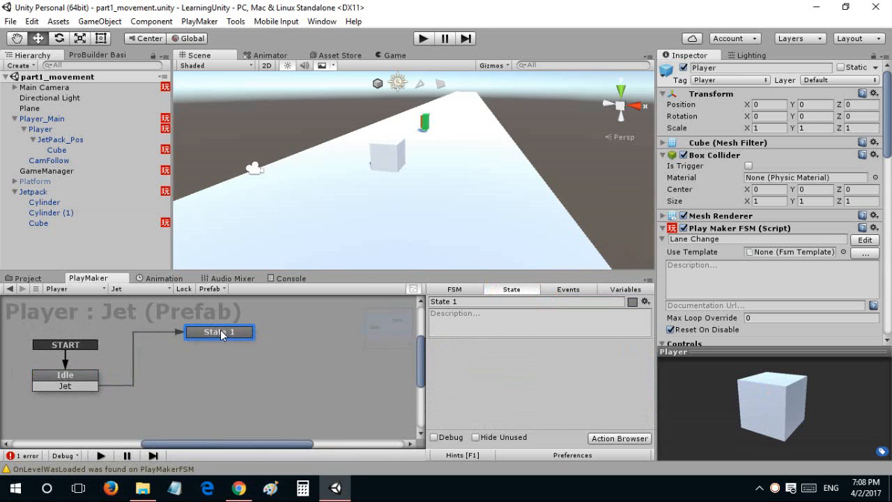
pyautogui.doubleClick(493, 378)
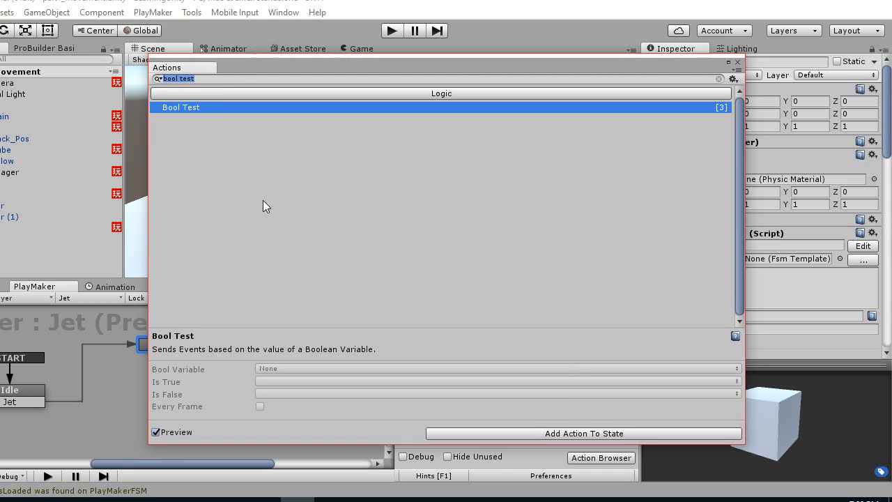
pyautogui.write('add fi')
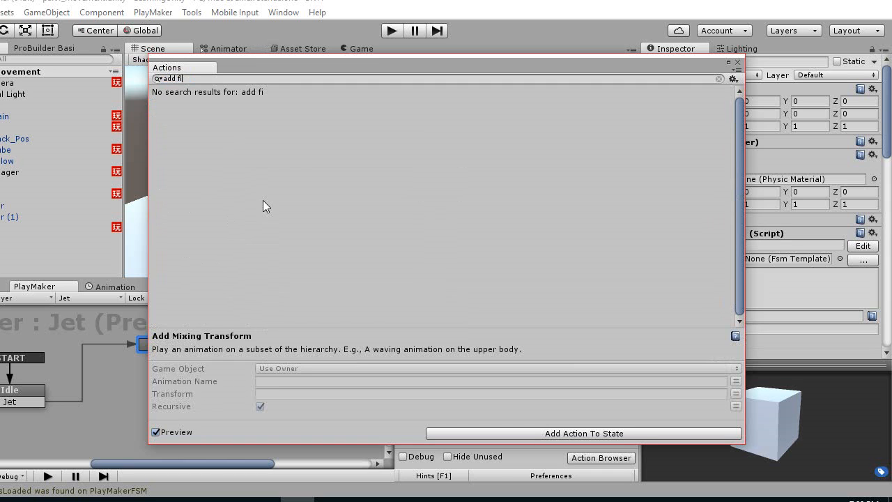
pyautogui.press('BackSpace')
pyautogui.write('orce')
pyautogui.press('Down')
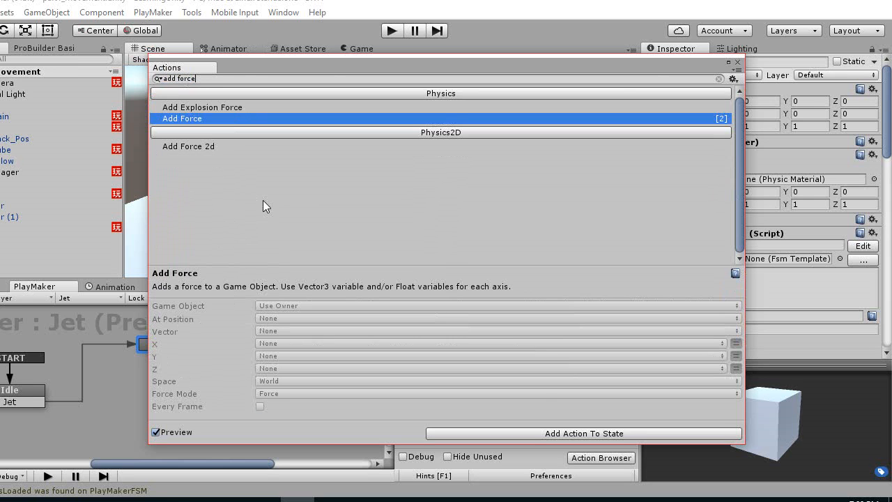
pyautogui.press('Return')
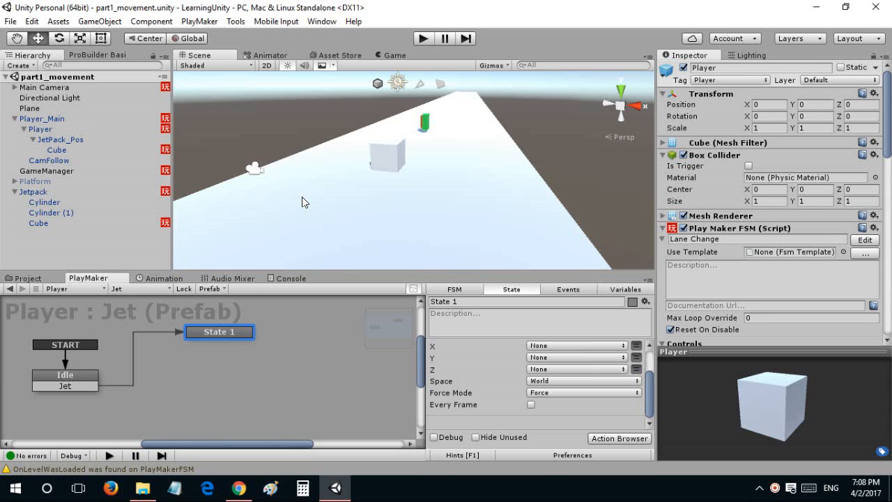
# Set the Add Force action's Y to 10 and turn on Every Frame.
pyautogui.click(636, 357)
pyautogui.click(616, 357)
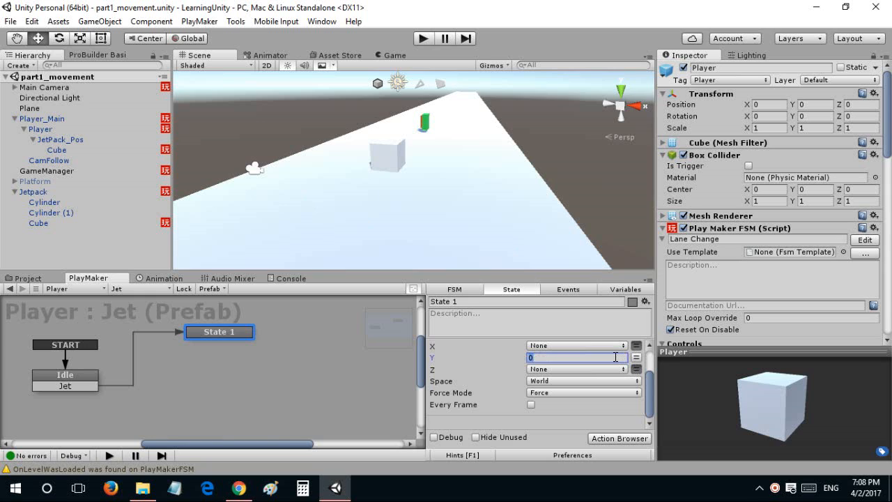
pyautogui.write('10')
pyautogui.click(531, 405)
pyautogui.scroll(3, 493, 397)
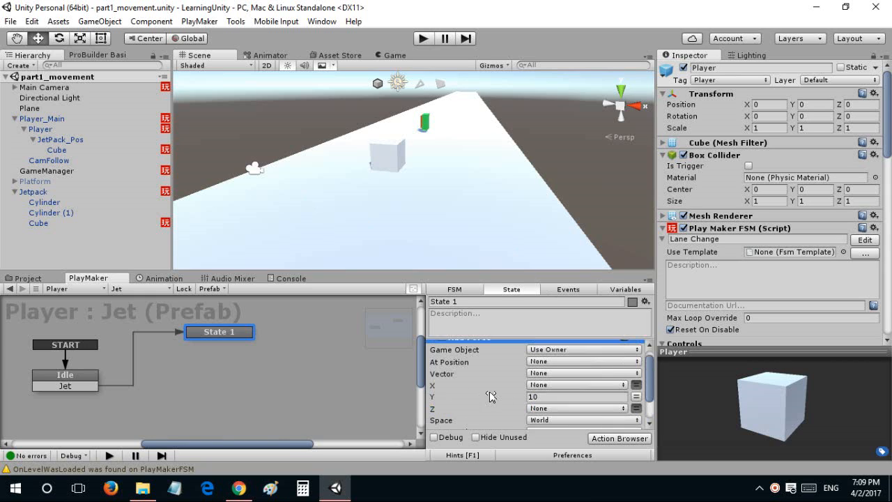
# Set the Add Force action's Y to 20 in State 1.
pyautogui.click(557, 396)
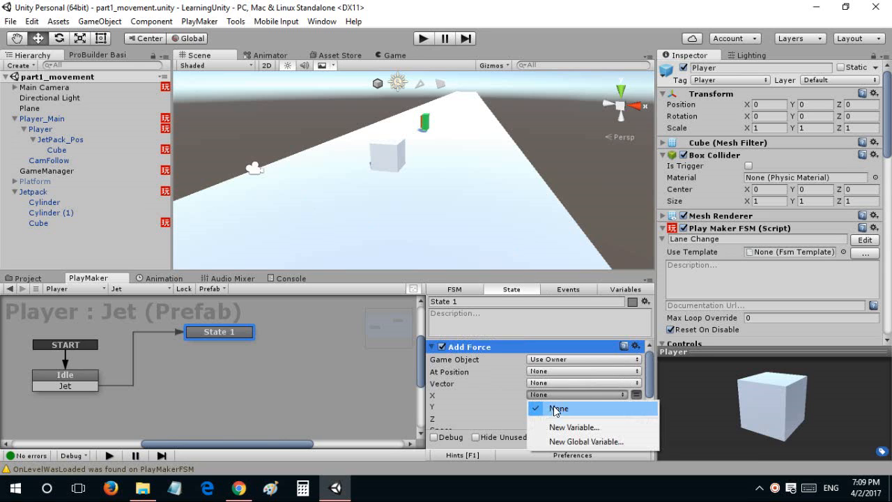
pyautogui.click(518, 403)
pyautogui.scroll(-5, 761, 190)
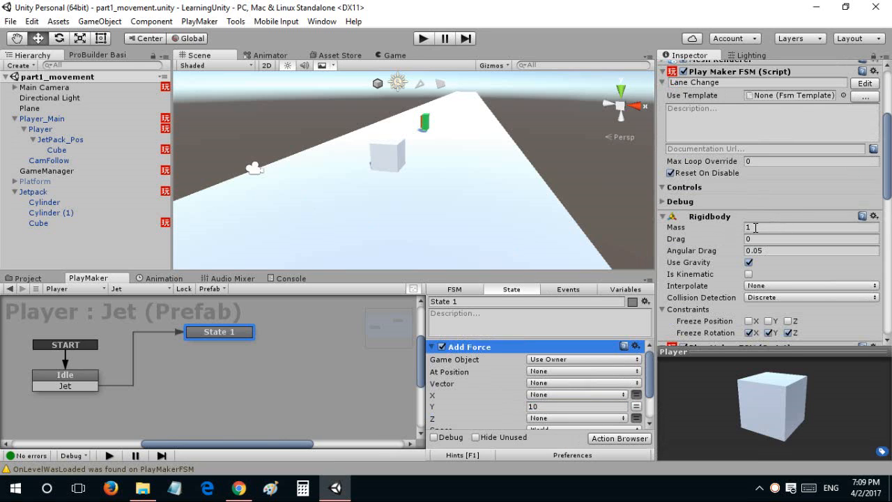
pyautogui.click(559, 407)
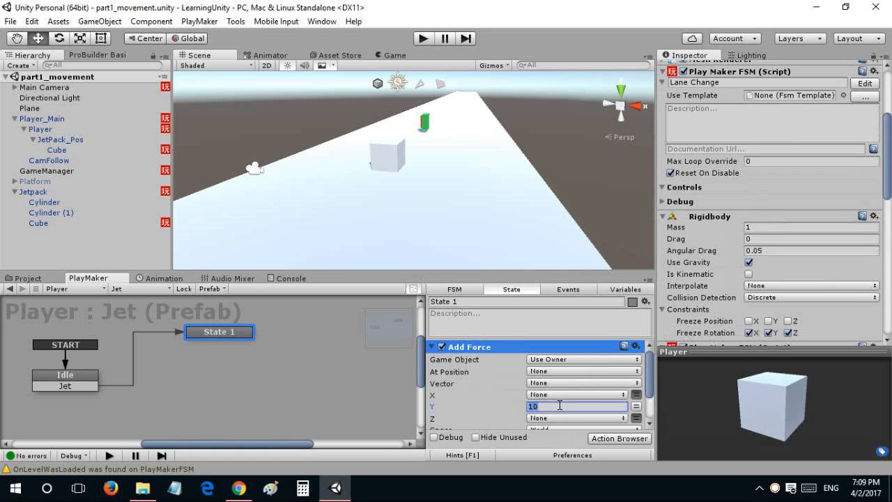
pyautogui.write('20')
# Delete the Add Force action from State 1 and add a Constant Force component, left disabled, to the Player.
pyautogui.rightClick(491, 346)
pyautogui.click(530, 340)
pyautogui.scroll(-4, 758, 273)
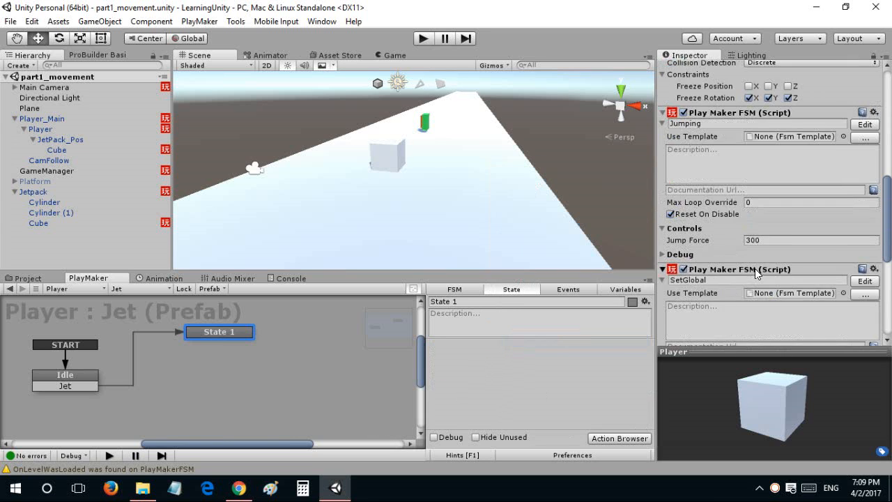
pyautogui.scroll(-6, 749, 276)
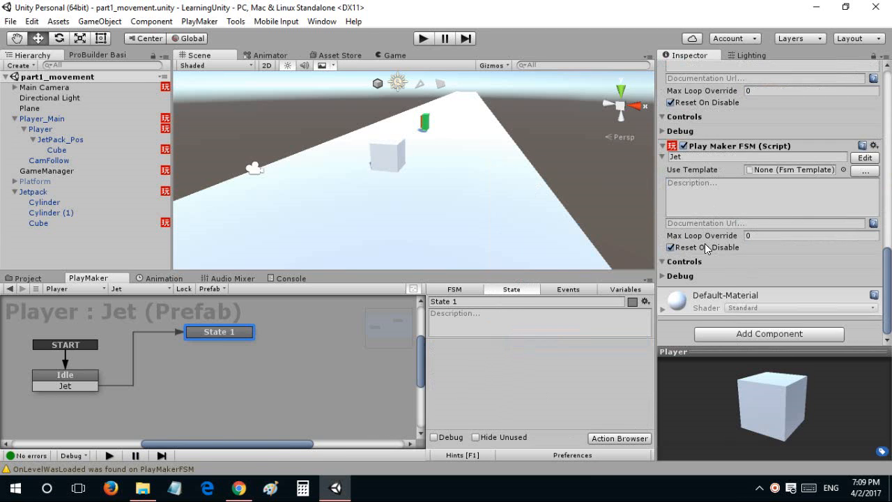
pyautogui.click(770, 333)
pyautogui.write('co')
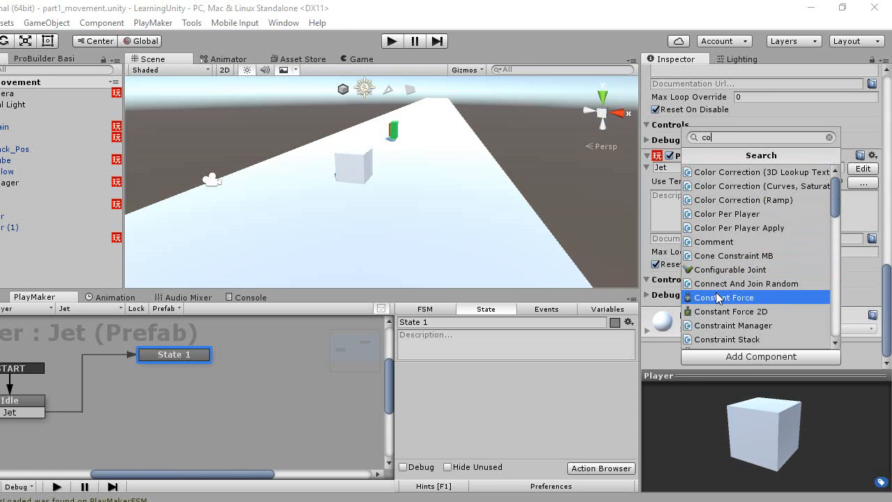
pyautogui.click(718, 298)
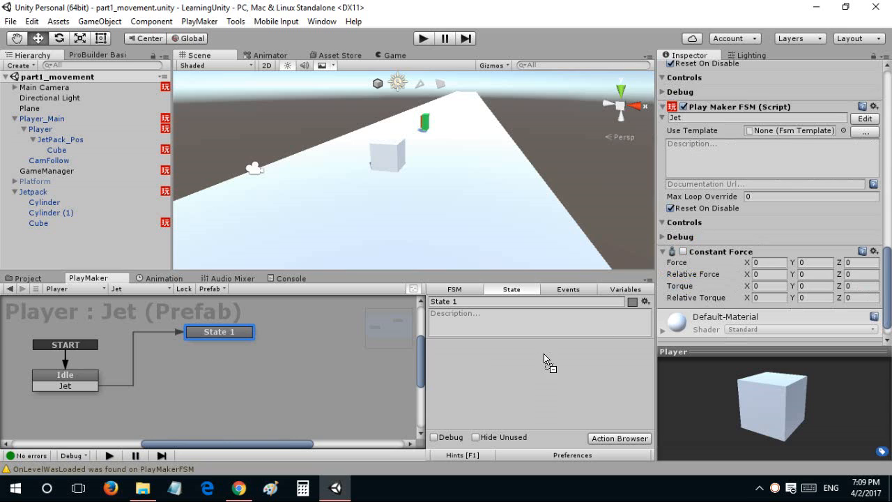
# Add a Set Property action to State 1 that targets the Player's Constant Force component and its enabled property.
pyautogui.moveTo(543, 353); pyautogui.dragTo(546, 354)
pyautogui.click(584, 396)
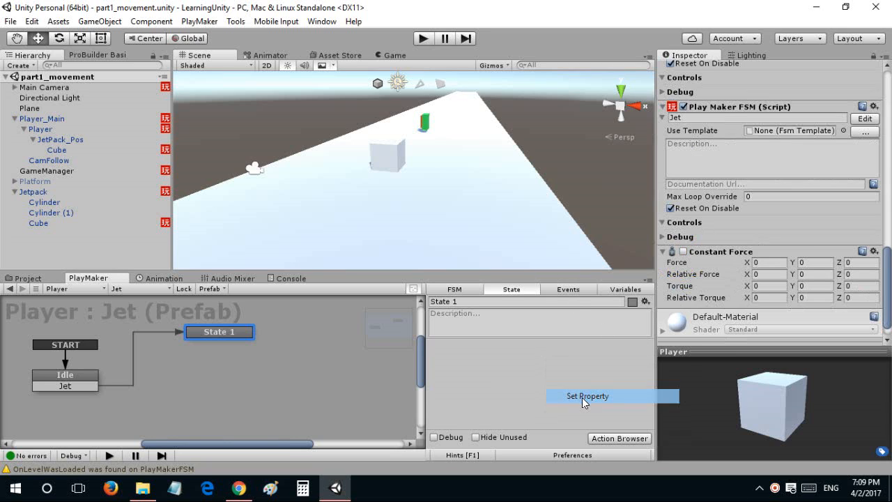
pyautogui.click(580, 383)
pyautogui.moveTo(614, 289)
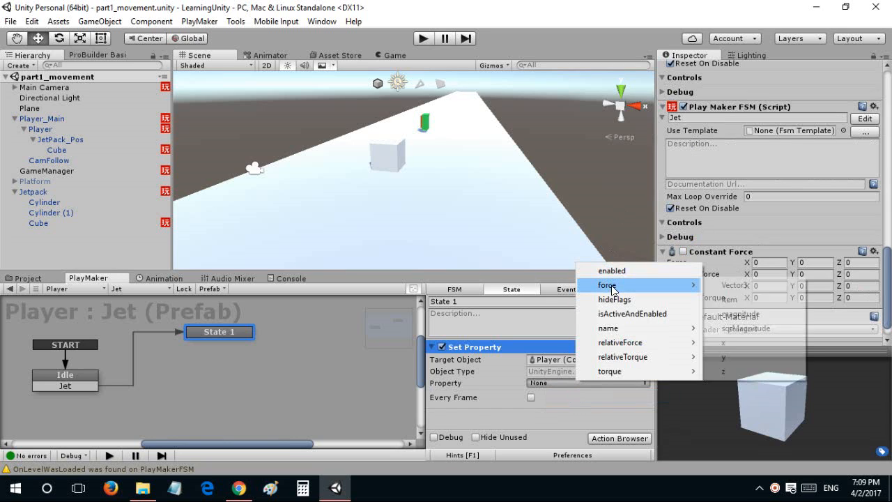
pyautogui.click(611, 271)
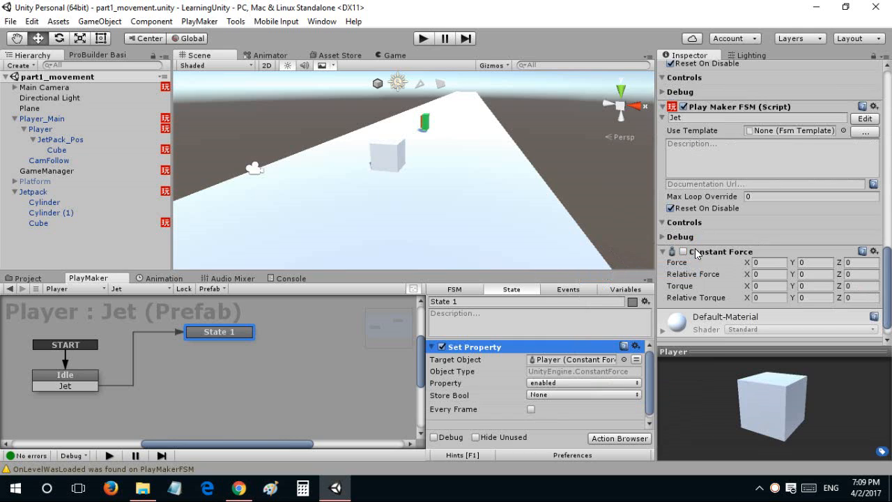
# Set the Constant Force's Y force to 9.8 and assign a new bool variable named active to the Set Property action.
pyautogui.click(801, 263)
pyautogui.write('9.8')
pyautogui.click(554, 393)
pyautogui.moveTo(556, 426)
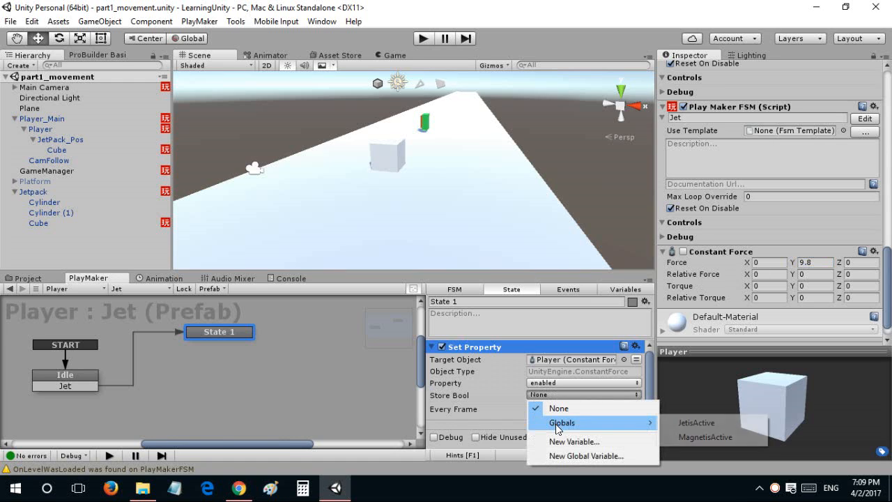
pyautogui.click(560, 442)
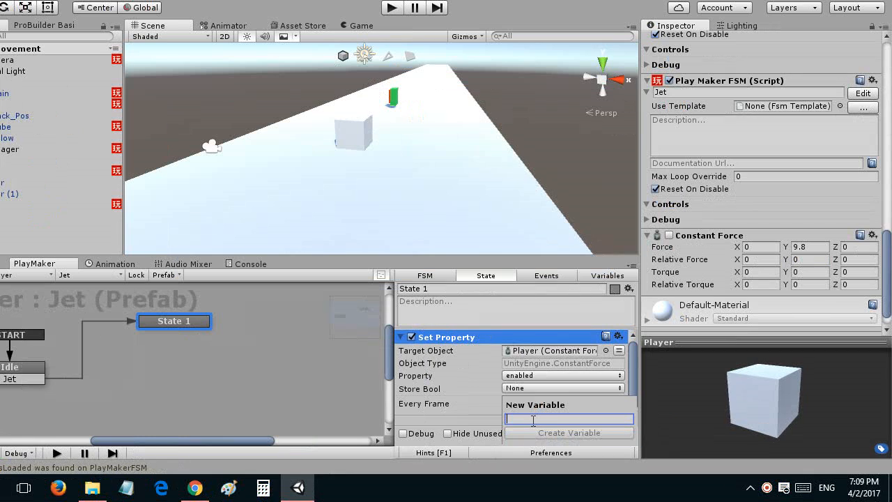
pyautogui.write('act')
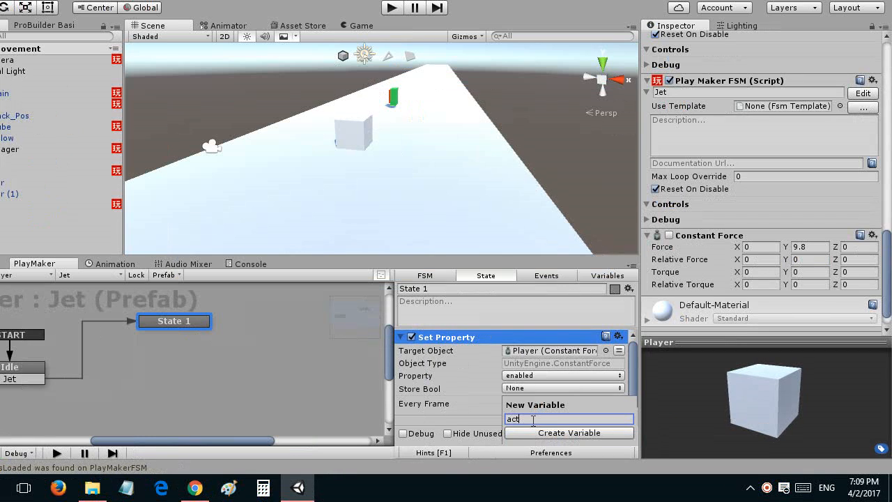
pyautogui.write('ive')
pyautogui.click(528, 433)
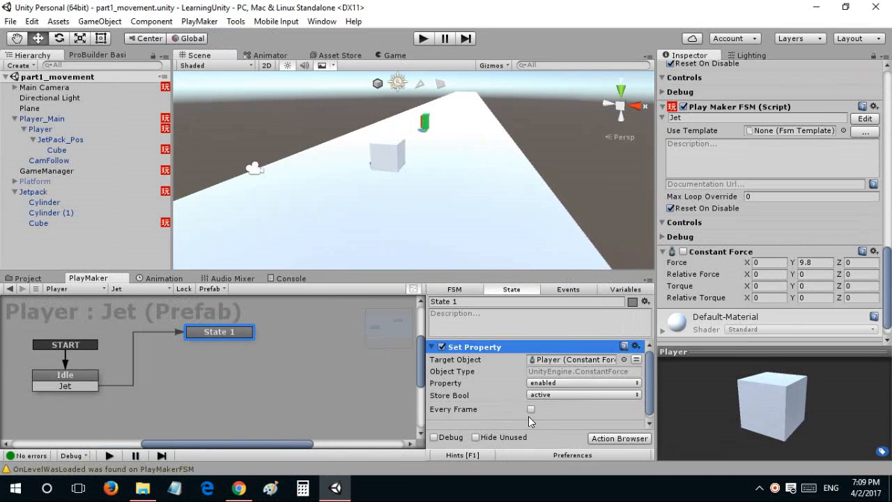
# Set the active variable's value to True and leave Every Frame off in the Set Property action.
pyautogui.click(506, 404)
pyautogui.click(613, 290)
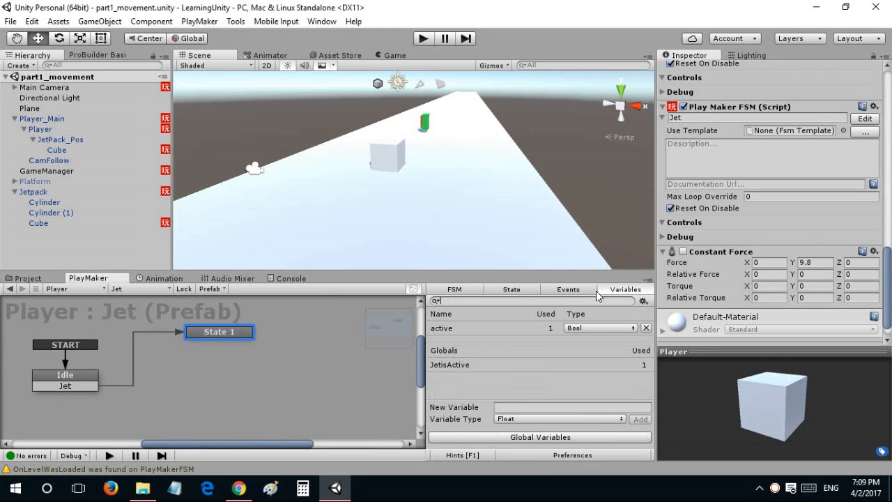
pyautogui.click(519, 329)
pyautogui.click(496, 372)
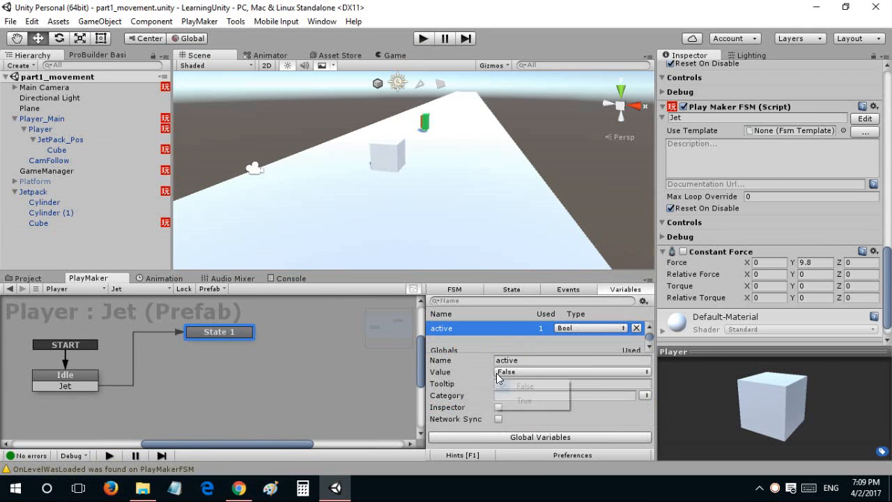
pyautogui.click(521, 400)
pyautogui.click(518, 289)
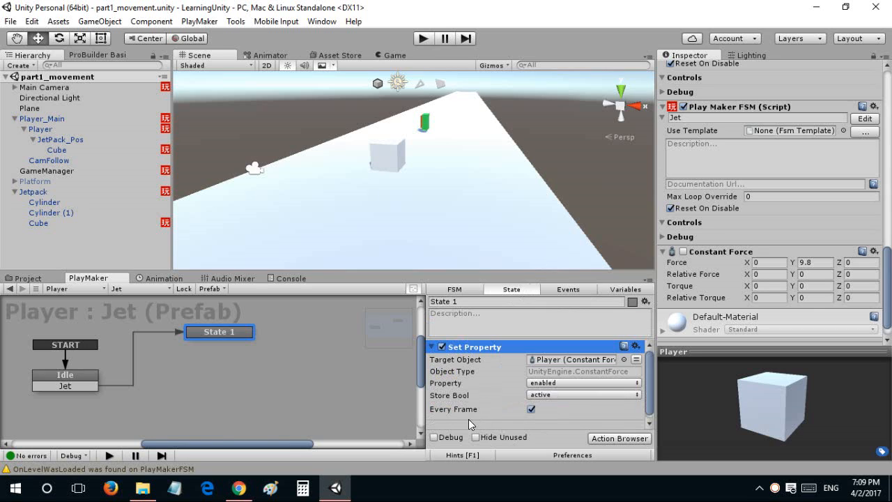
pyautogui.click(469, 419)
pyautogui.click(531, 409)
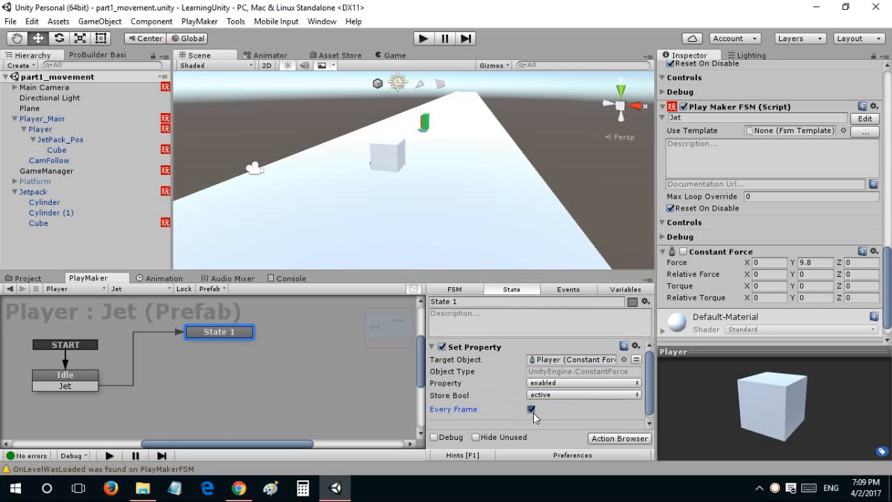
pyautogui.click(522, 423)
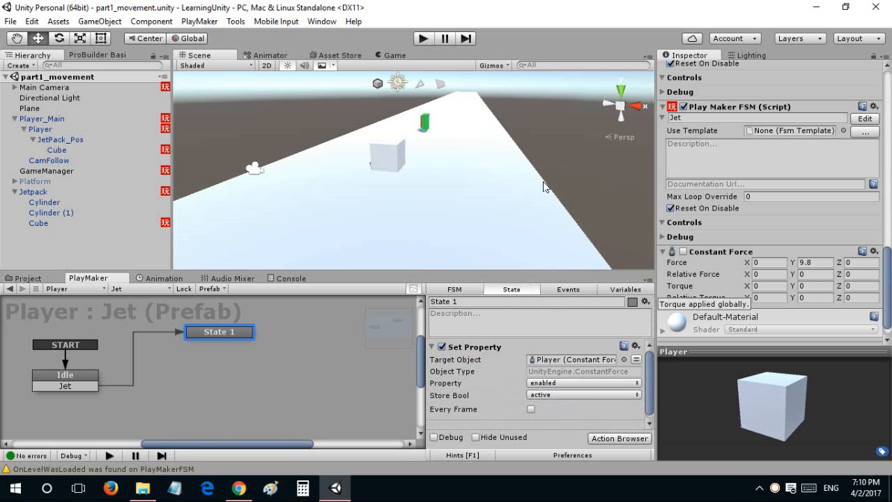
# Review the actions of the Idle state and State 1, and test-run the scene.
pyautogui.click(74, 389)
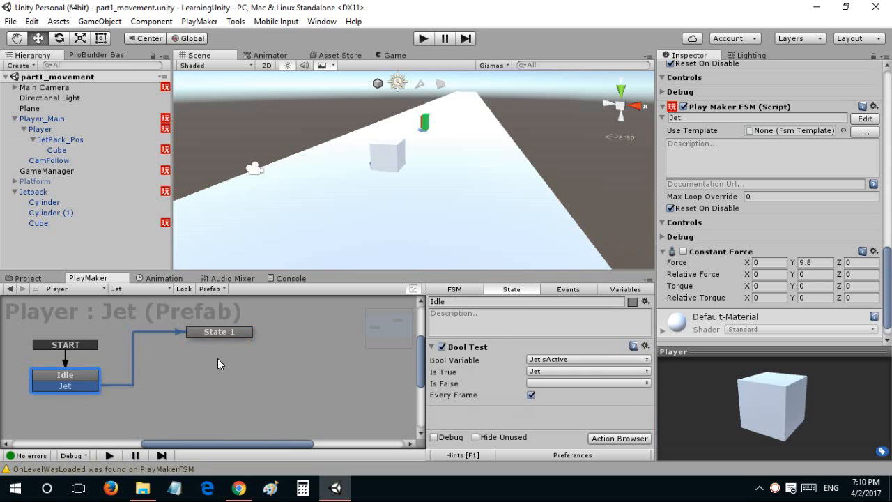
pyautogui.click(246, 336)
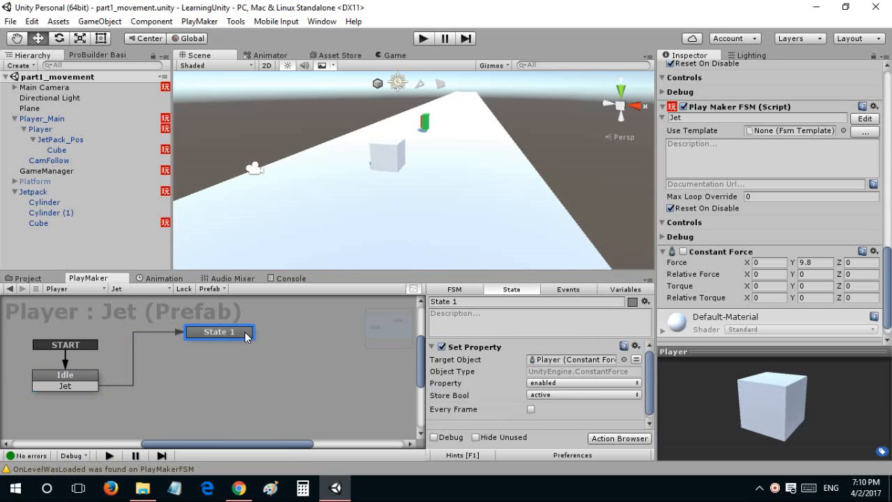
pyautogui.click(422, 41)
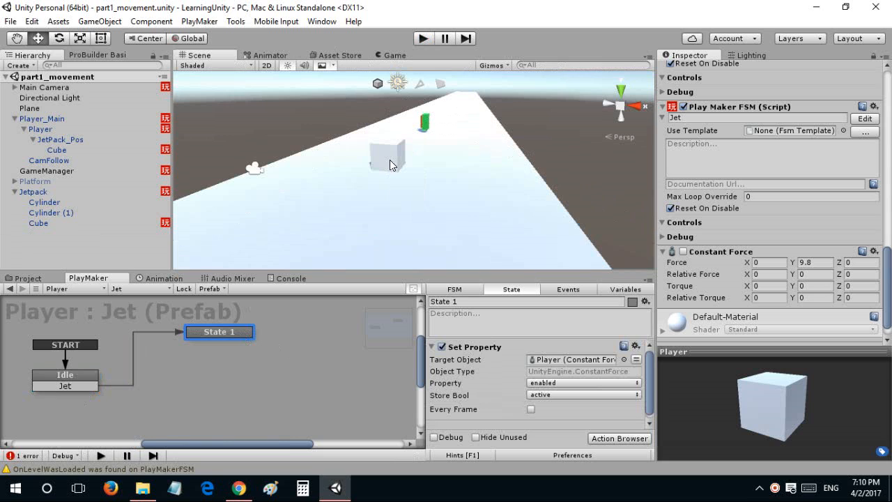
# Go to the state behind the reported PlayMaker error and close the Error Check window.
pyautogui.click(27, 456)
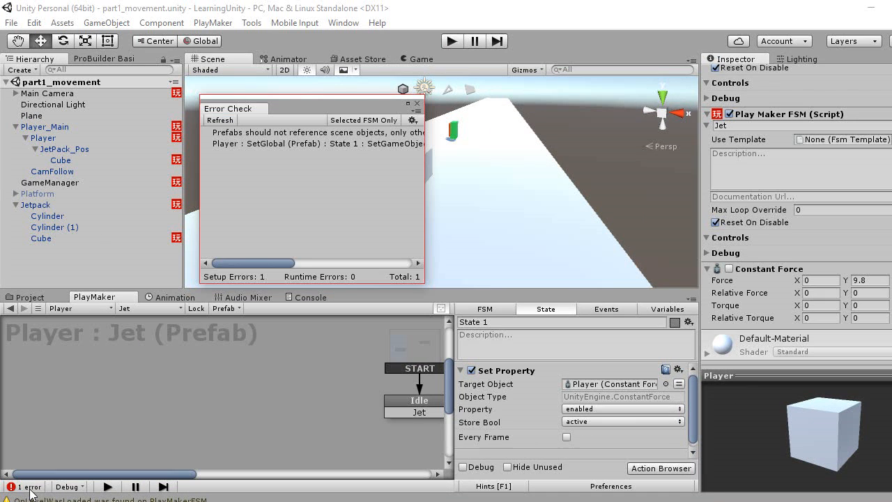
pyautogui.click(293, 143)
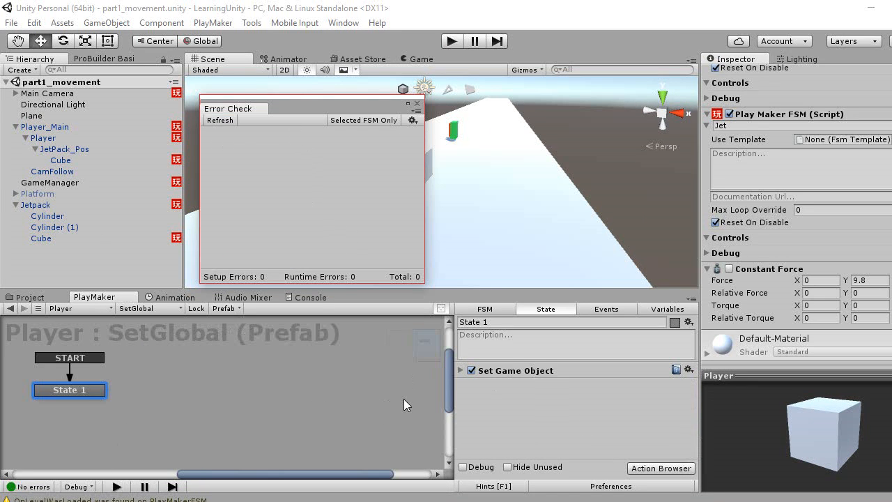
pyautogui.click(415, 104)
# Play the scene and set the Player's Constant Force Y to 100 while it is running.
pyautogui.click(417, 43)
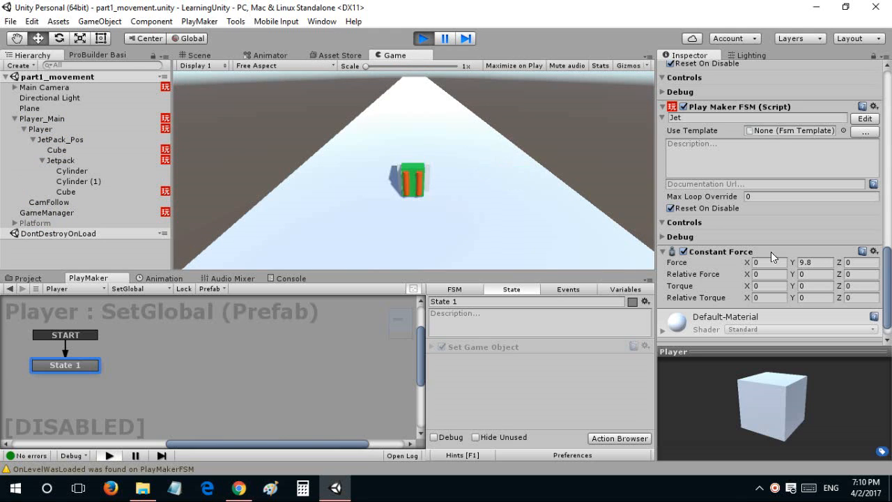
pyautogui.click(804, 263)
pyautogui.write('100')
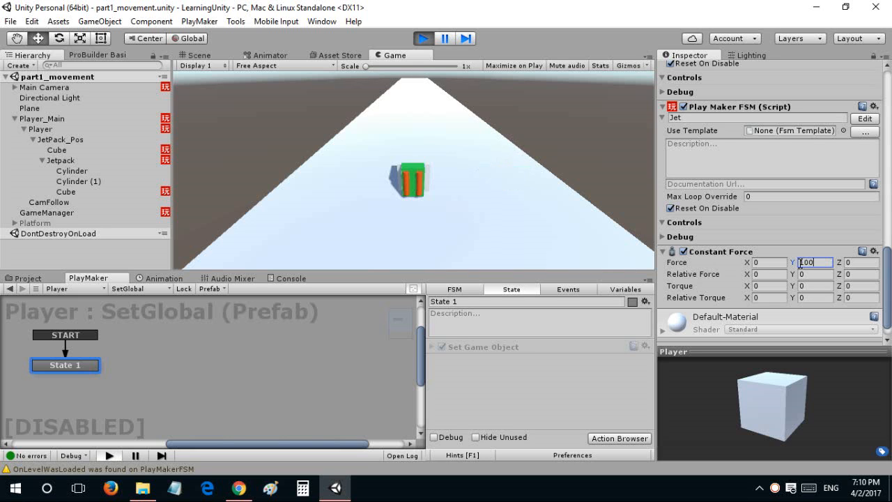
pyautogui.scroll(15, 706, 165)
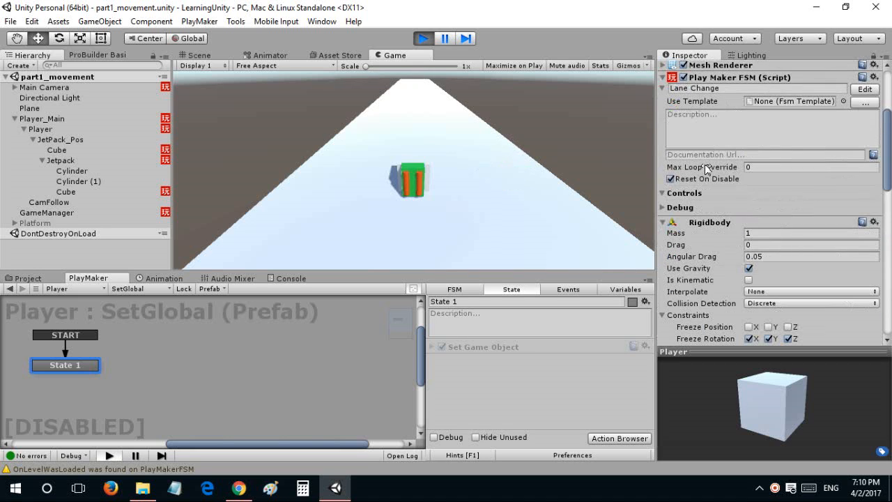
pyautogui.scroll(-10, 706, 165)
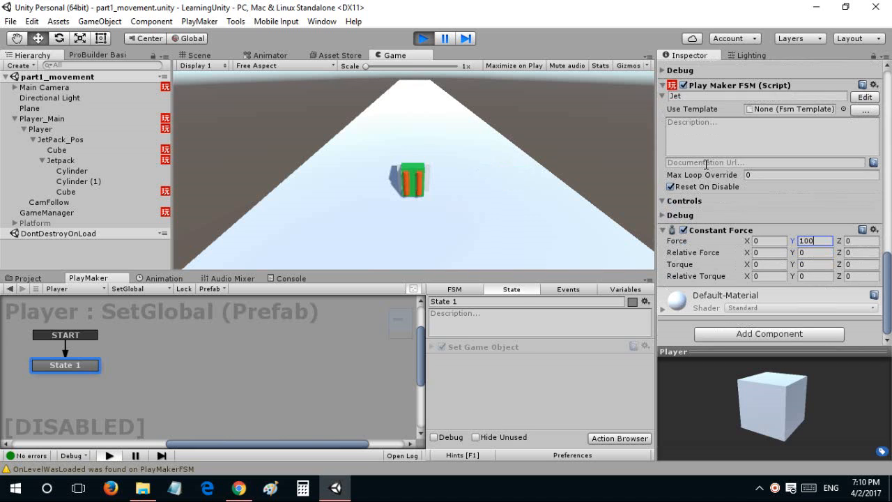
# Examine the running player and its attached jetpack in the Scene view for upward movement, along with its Inspector settings.
pyautogui.click(230, 53)
pyautogui.moveTo(357, 99); pyautogui.dragTo(385, 61, button='right')
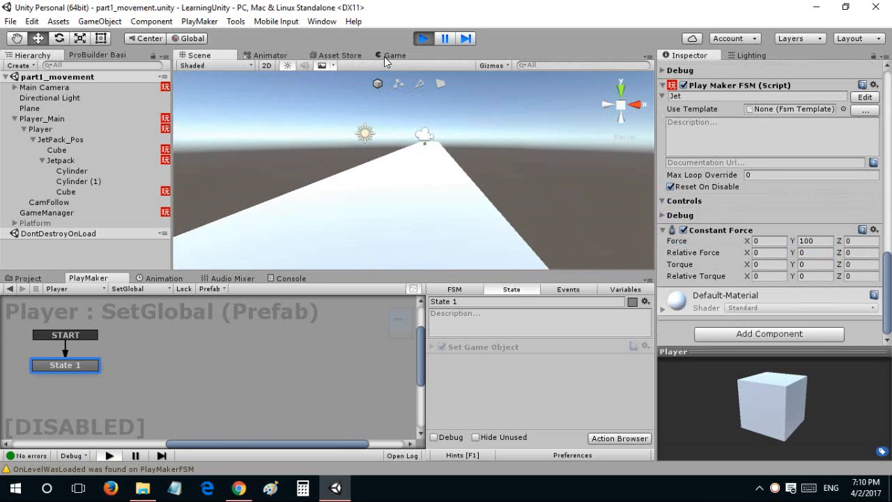
pyautogui.scroll(-3, 385, 72)
pyautogui.keyDown('alt'); pyautogui.moveTo(419, 131); pyautogui.dragTo(359, 189); pyautogui.keyUp('alt')
pyautogui.scroll(12, 442, 149)
pyautogui.click(808, 240)
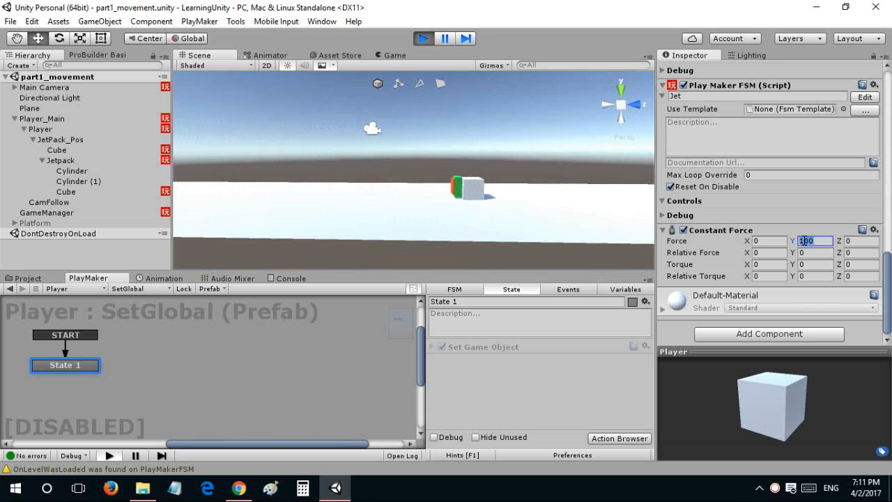
pyautogui.scroll(10, 725, 176)
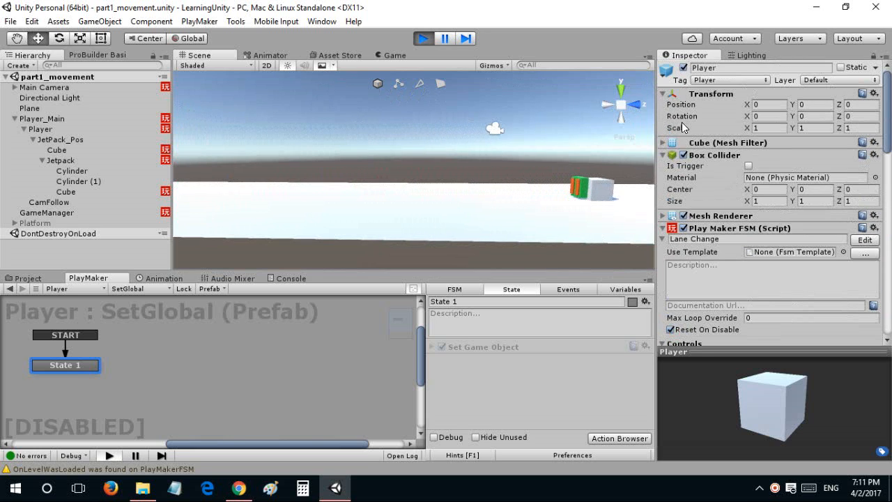
pyautogui.moveTo(632, 181); pyautogui.dragTo(762, 192, button='right')
pyautogui.moveTo(409, 169); pyautogui.dragTo(406, 200, button='right')
# Select the Player in the running scene and move it upward to about Y 2.13.
pyautogui.click(461, 160)
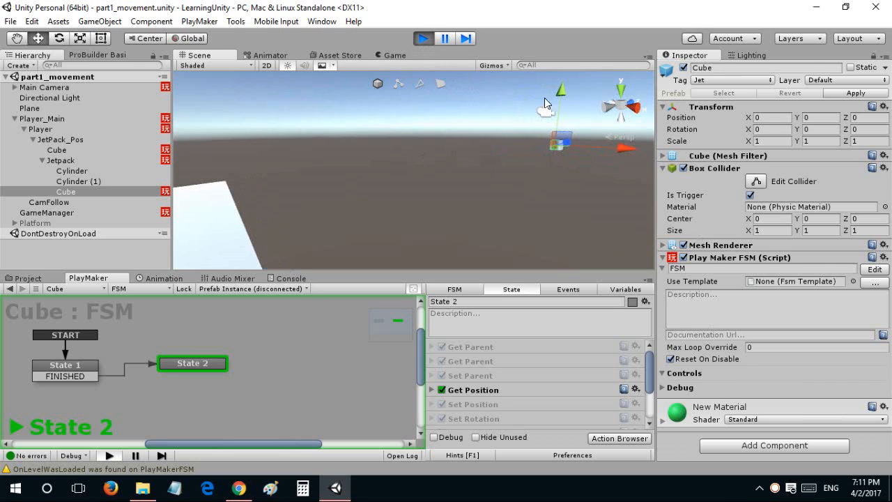
pyautogui.moveTo(546, 98); pyautogui.dragTo(570, 125)
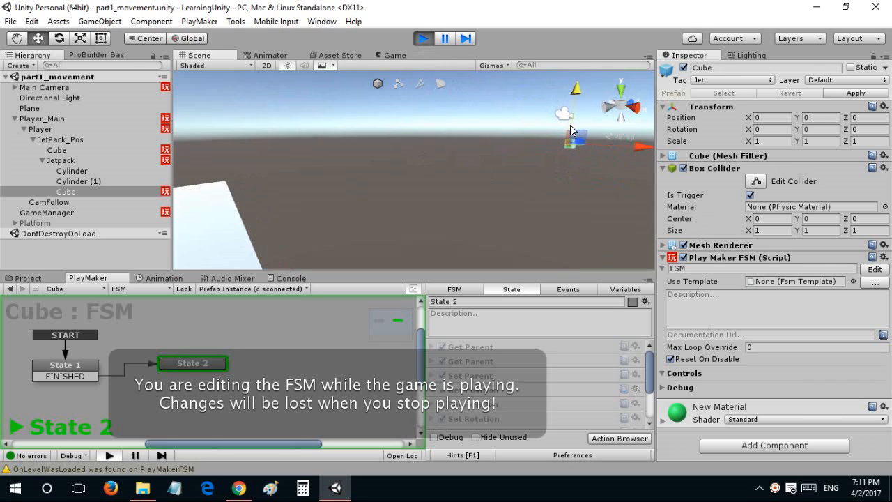
pyautogui.click(93, 129)
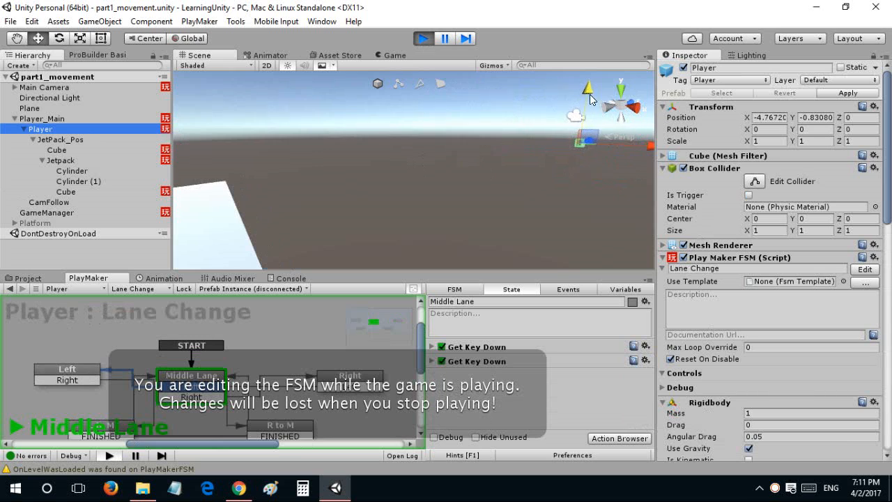
pyautogui.moveTo(589, 120); pyautogui.dragTo(605, 33)
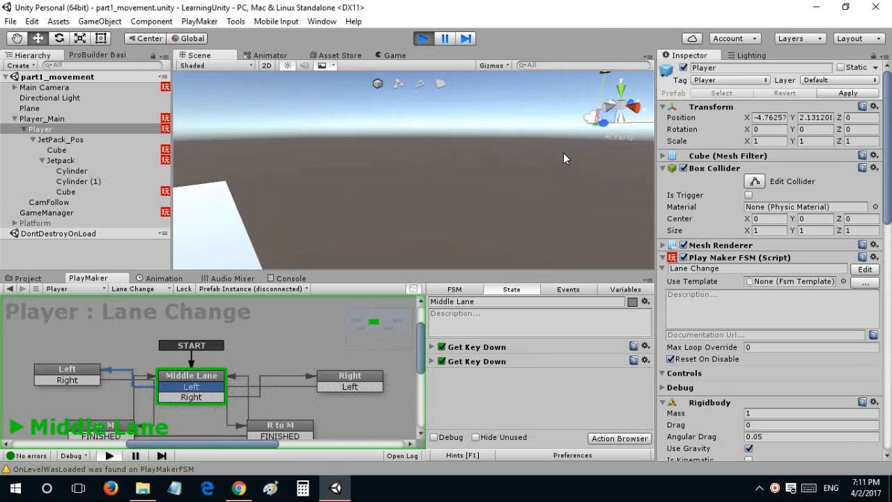
# Stop the running scene and open State 1 of the Player's Jet FSM for editing as an instance.
pyautogui.click(423, 38)
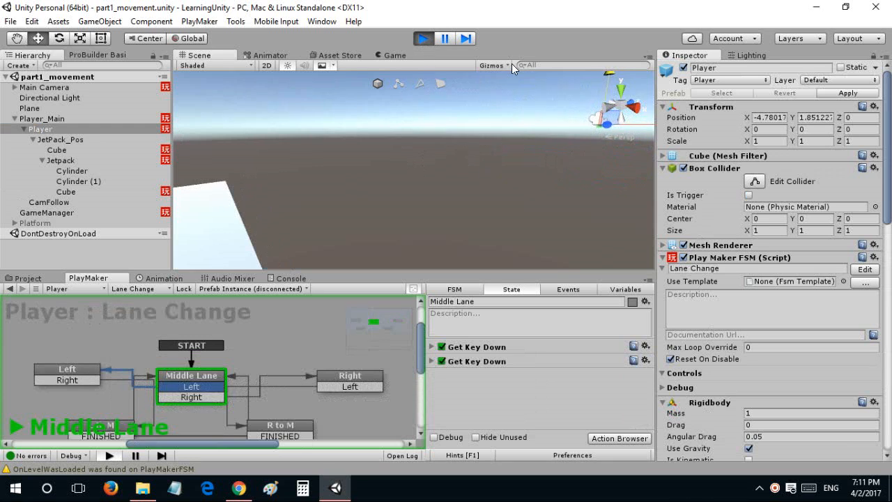
pyautogui.keyDown('alt'); pyautogui.moveTo(355, 150); pyautogui.dragTo(56, 115); pyautogui.keyUp('alt')
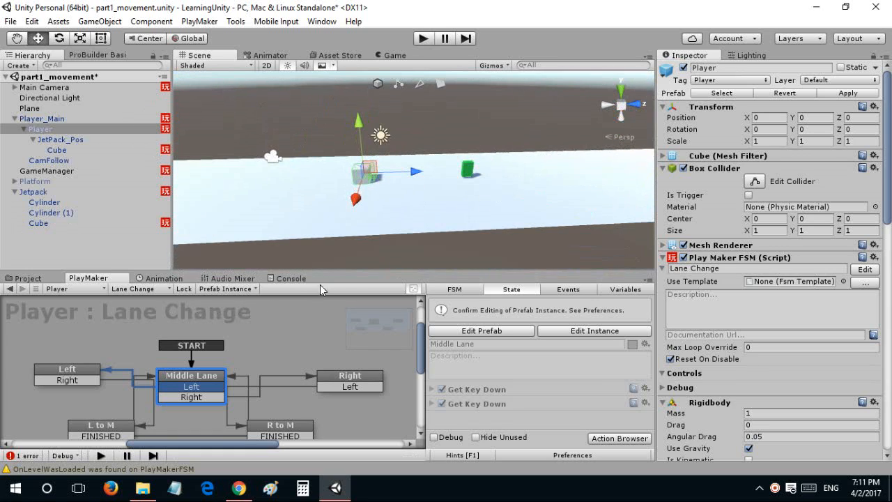
pyautogui.click(326, 388)
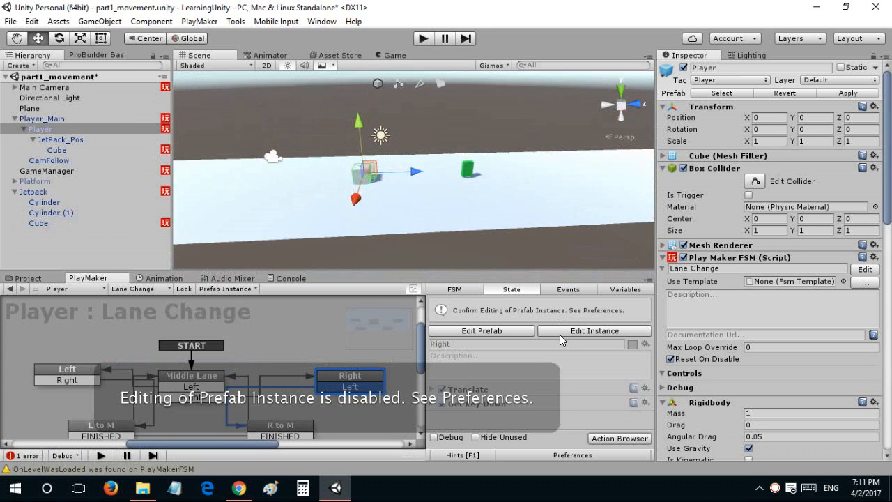
pyautogui.click(120, 290)
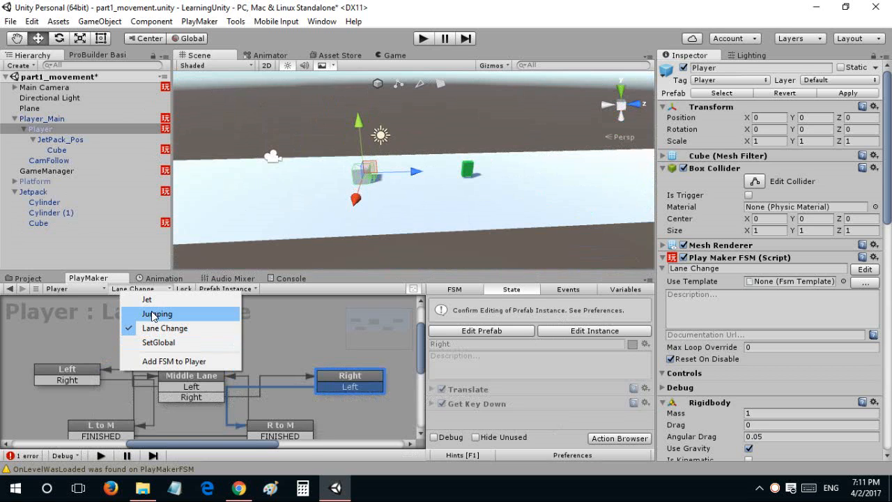
pyautogui.click(150, 300)
pyautogui.click(567, 331)
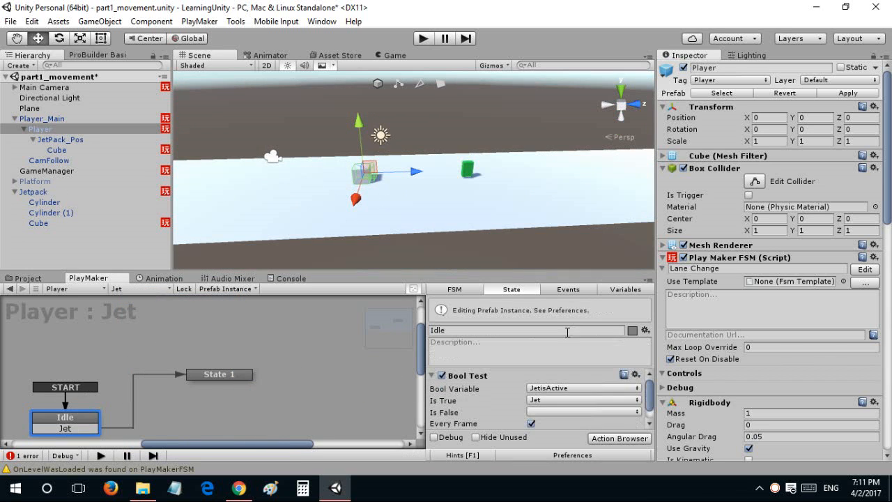
pyautogui.click(237, 377)
# Remove the Constant Force component from the Player and delete the Set Property action from State 1.
pyautogui.scroll(-15, 833, 326)
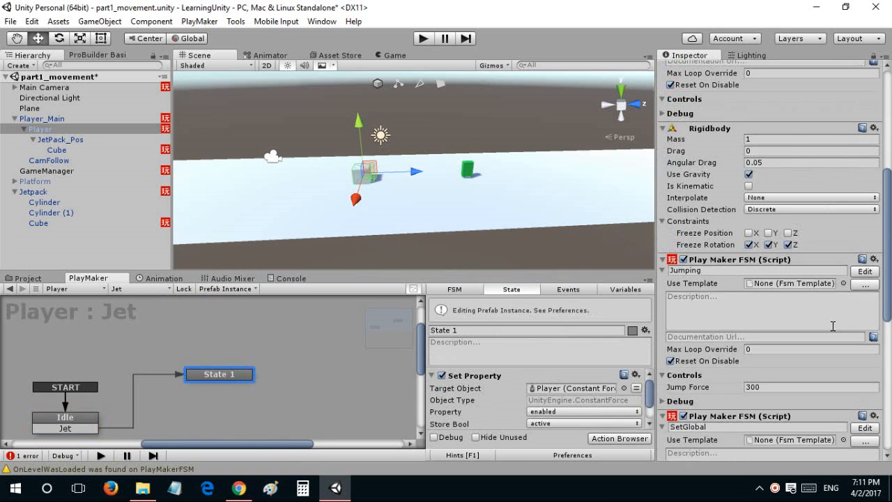
pyautogui.rightClick(759, 347)
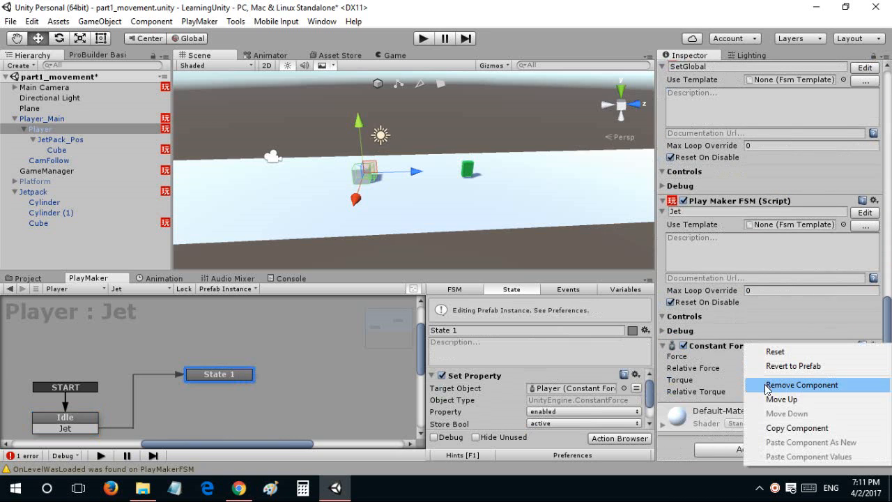
pyautogui.click(788, 385)
pyautogui.rightClick(544, 380)
pyautogui.click(545, 369)
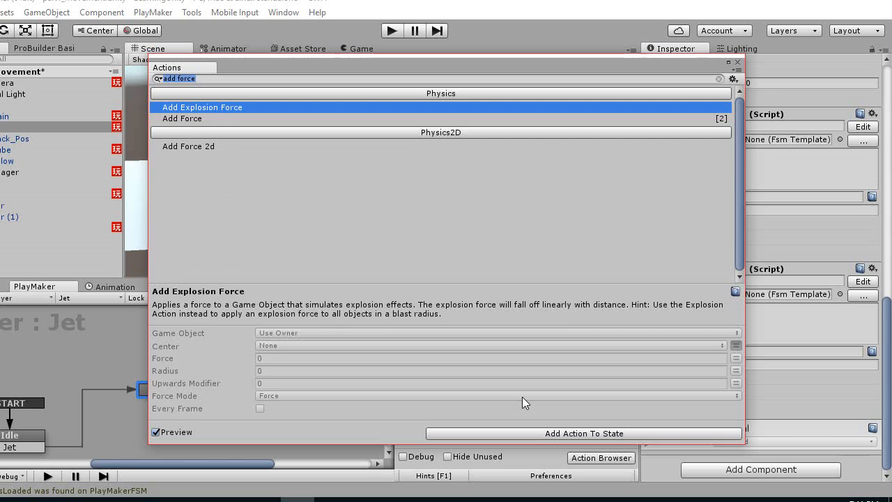
# Add a Translate action to State 1 of the Jet FSM and set its Y value to 5.
pyautogui.write('translate')
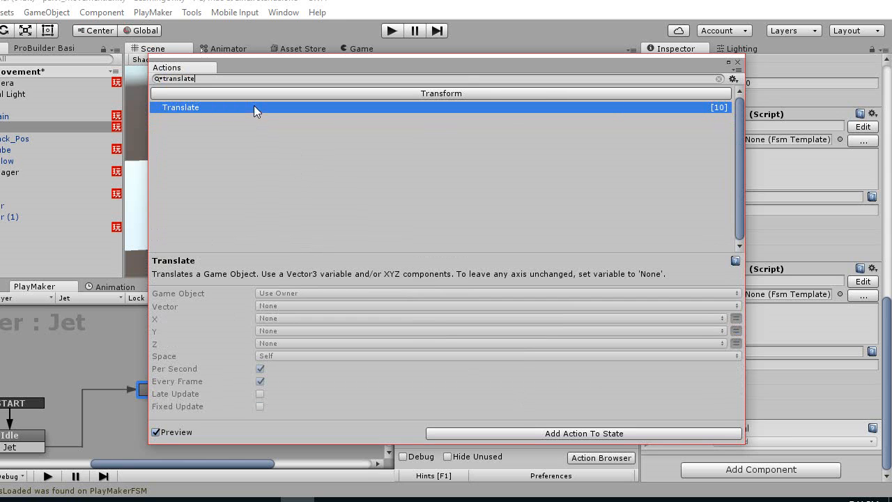
pyautogui.doubleClick(248, 107)
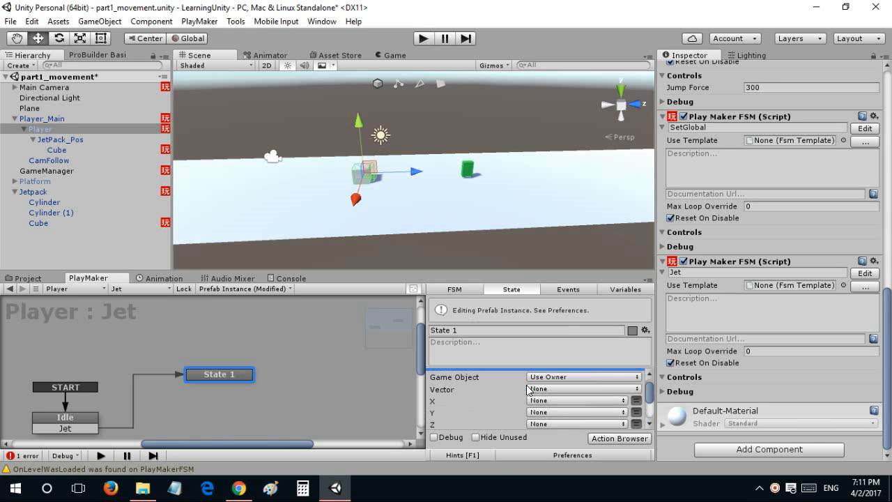
pyautogui.click(635, 412)
pyautogui.click(605, 413)
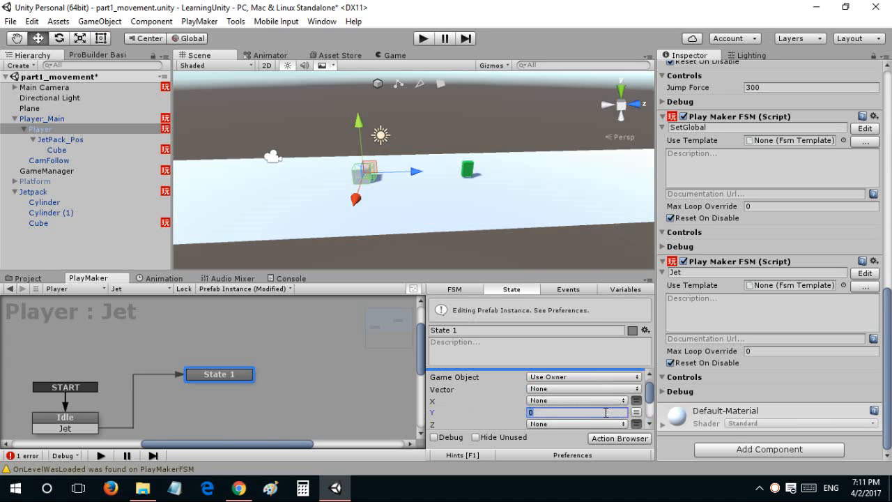
# Preview the Player raised to a Y position of 5 in the scene, and return it to 0.
pyautogui.moveTo(474, 230); pyautogui.dragTo(423, 188, button='right')
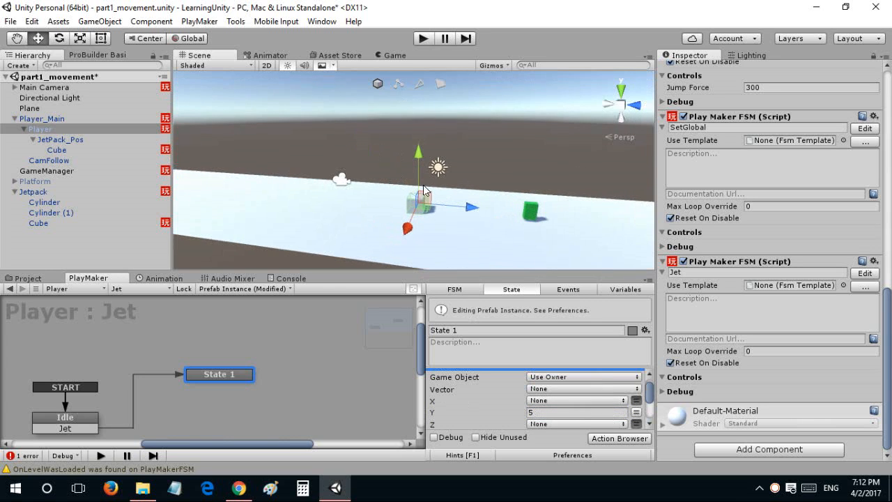
pyautogui.scroll(10, 697, 128)
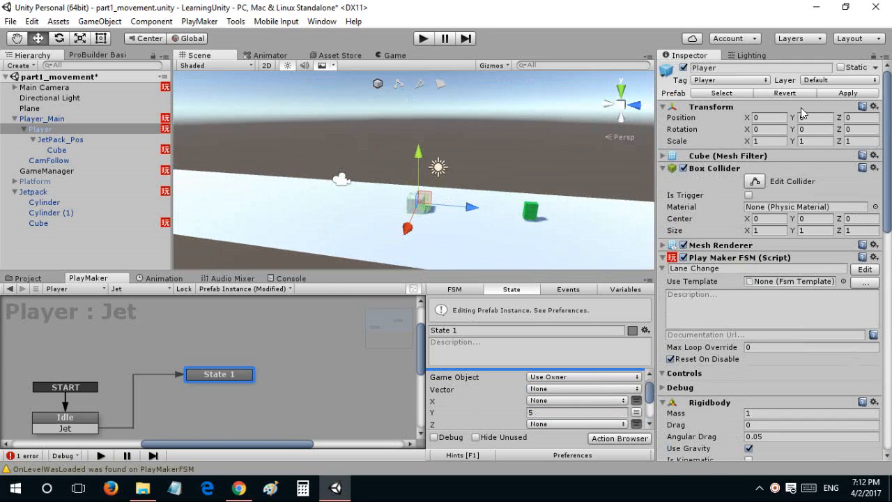
pyautogui.click(811, 116)
pyautogui.write('5')
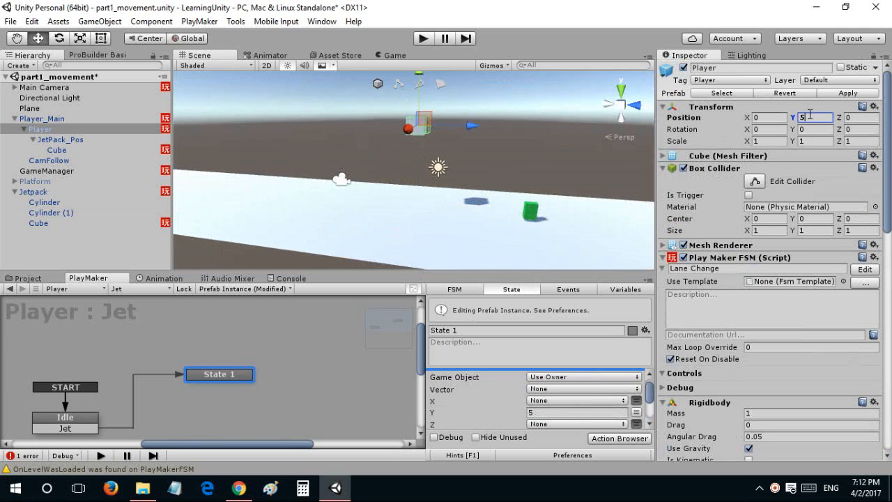
pyautogui.press('BackSpace')
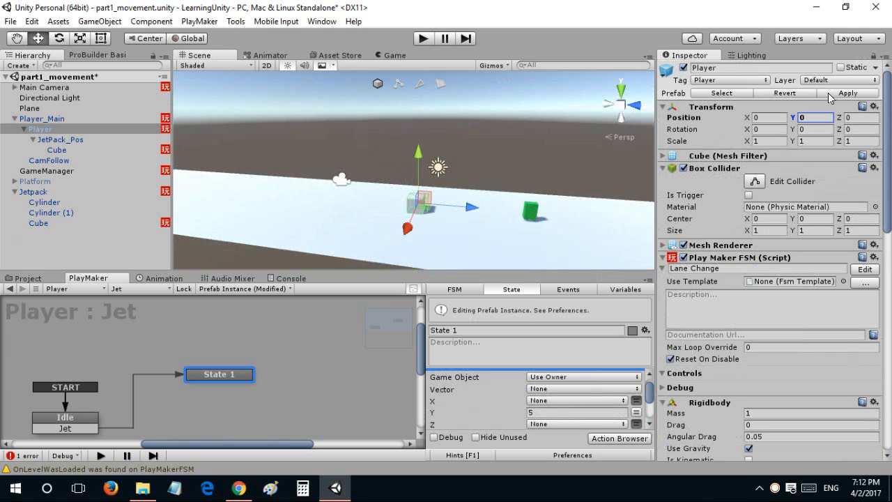
# Apply the Player's changes to its prefab and turn off Per Second and Every Frame in the Translate action.
pyautogui.click(829, 95)
pyautogui.moveTo(442, 191); pyautogui.dragTo(488, 230, button='right')
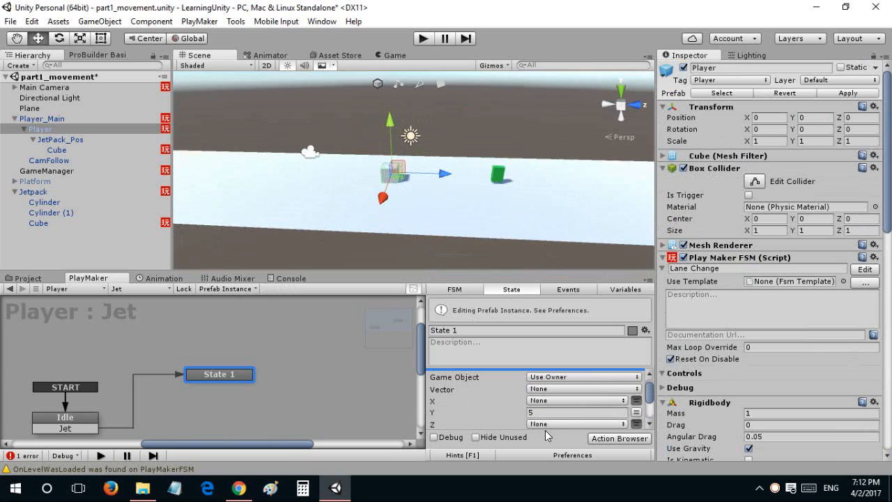
pyautogui.scroll(-3, 528, 419)
pyautogui.click(531, 408)
pyautogui.click(531, 420)
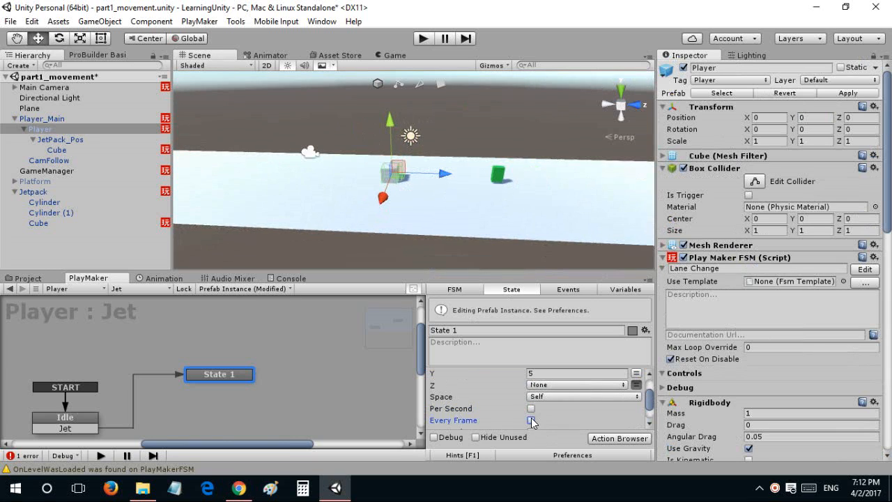
pyautogui.scroll(-2, 490, 400)
pyautogui.scroll(5, 491, 400)
pyautogui.scroll(1, 514, 399)
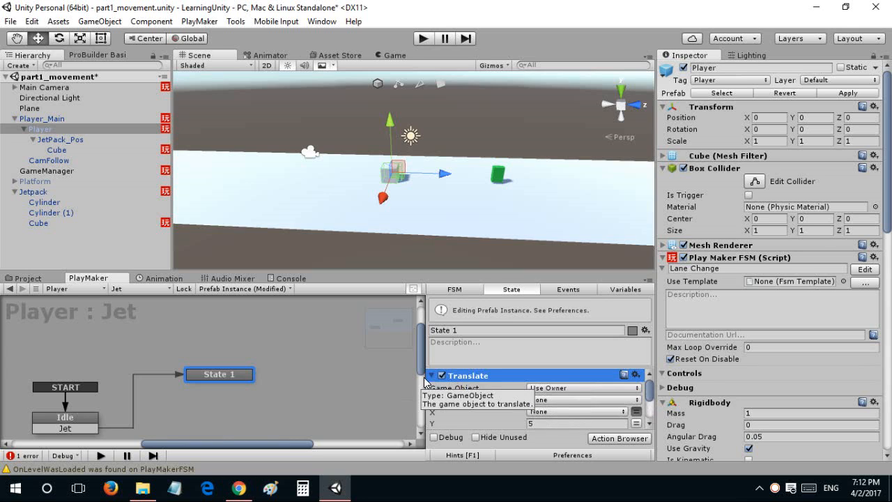
pyautogui.click(431, 375)
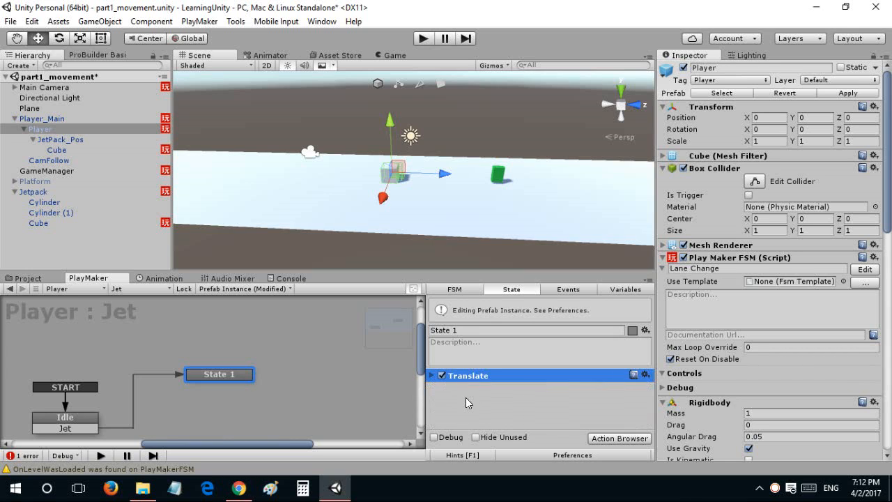
# Play the scene to test the Player's upward translation on jetpack pickup, and stop it.
pyautogui.click(424, 38)
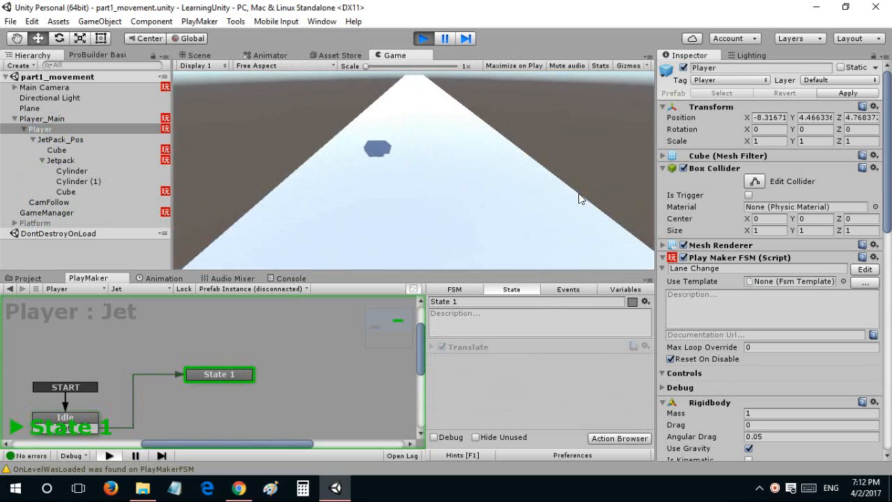
pyautogui.click(425, 41)
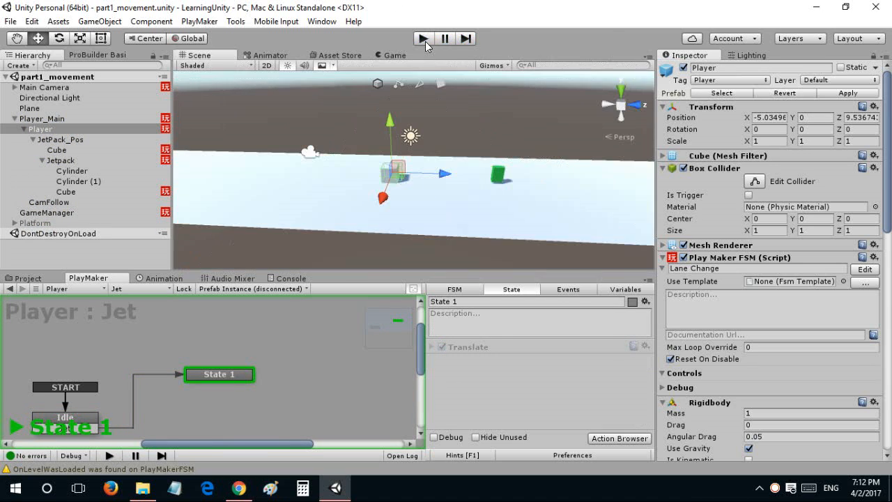
pyautogui.keyDown('alt'); pyautogui.moveTo(468, 223); pyautogui.dragTo(470, 223); pyautogui.keyUp('alt')
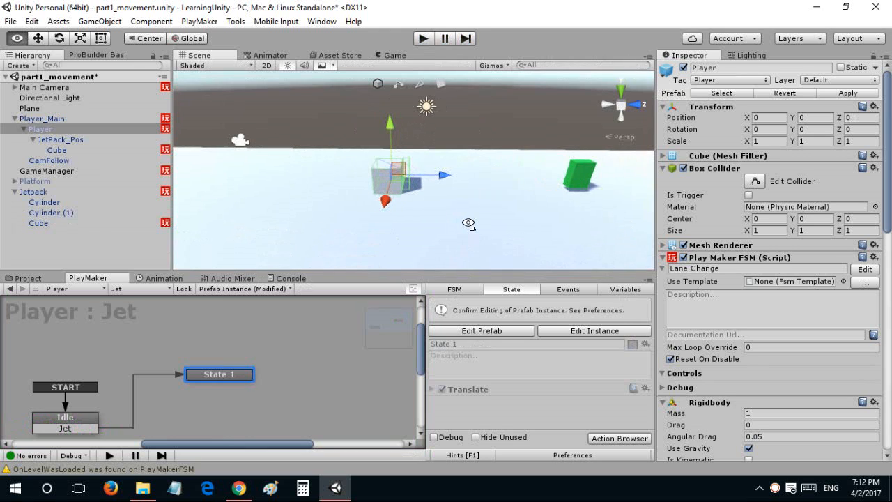
# Examine the CamFollow transform and the Translate action in Player_Main's Go Forward FSM.
pyautogui.click(68, 160)
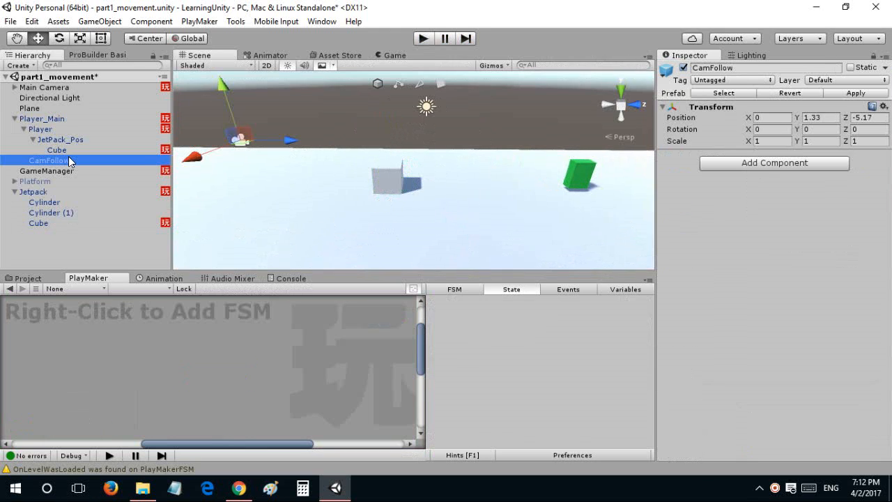
pyautogui.moveTo(74, 166)
pyautogui.mouseDown()
pyautogui.moveTo(75, 131)
pyautogui.moveTo(62, 168)
pyautogui.moveTo(62, 132)
pyautogui.moveTo(64, 165)
pyautogui.mouseUp()
pyautogui.click(62, 119)
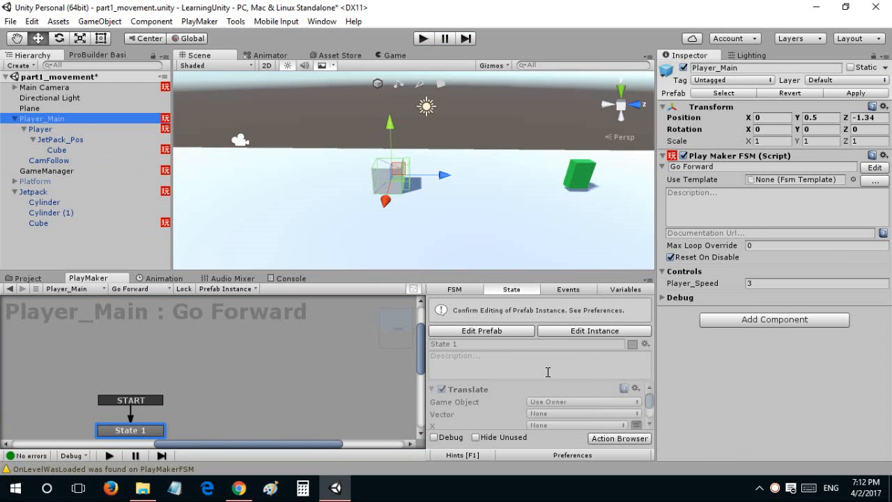
pyautogui.click(547, 332)
pyautogui.scroll(-5, 530, 390)
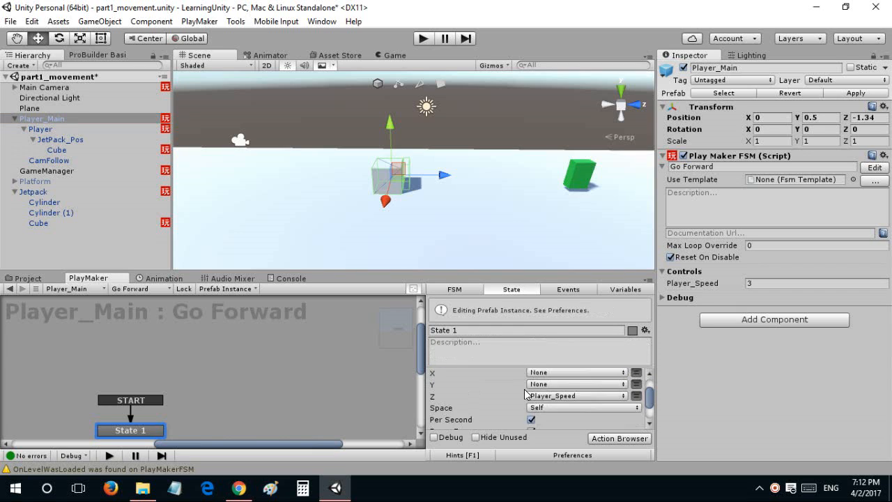
pyautogui.scroll(5, 512, 389)
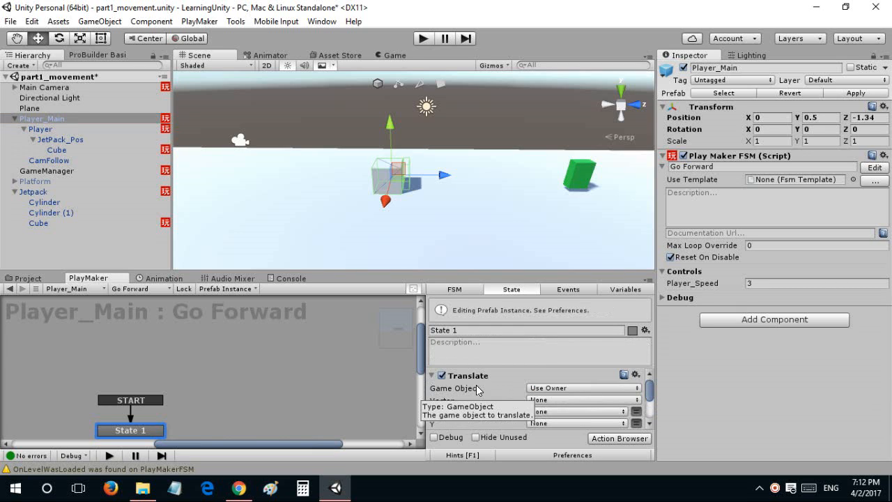
# Reopen State 1 of the Player's Jet FSM for instance editing and review its Translate settings.
pyautogui.click(56, 150)
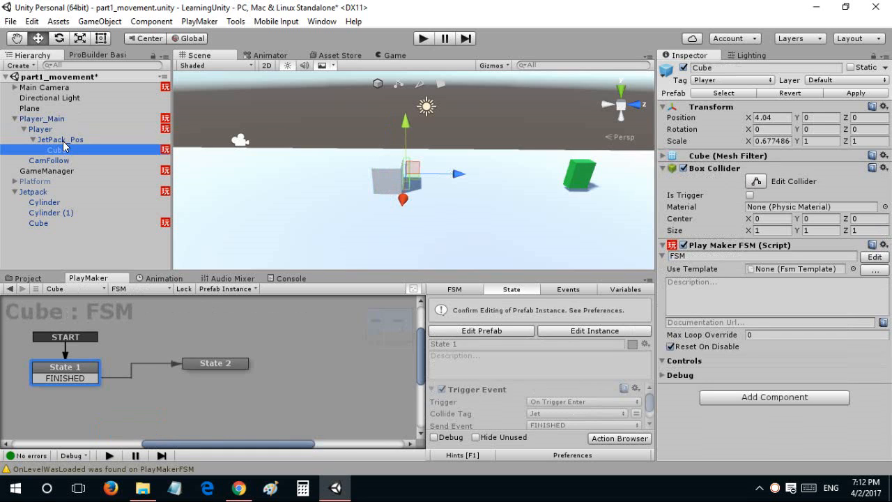
pyautogui.click(60, 129)
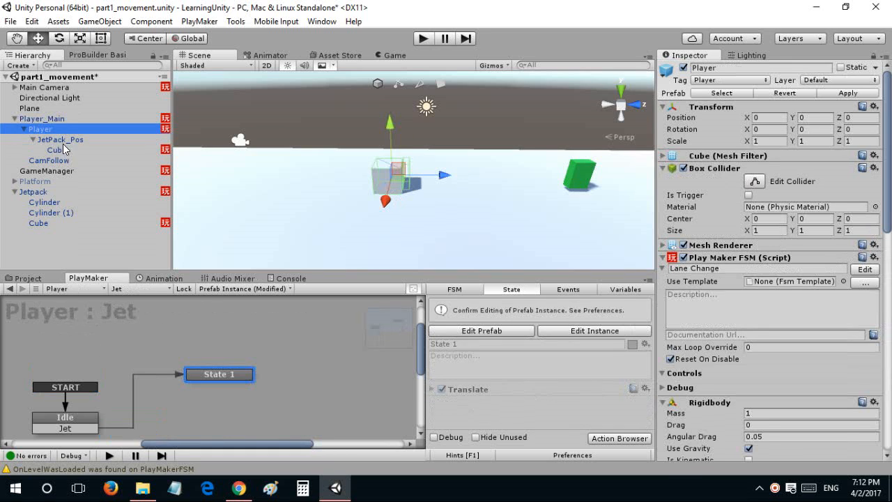
pyautogui.click(537, 331)
pyautogui.click(432, 376)
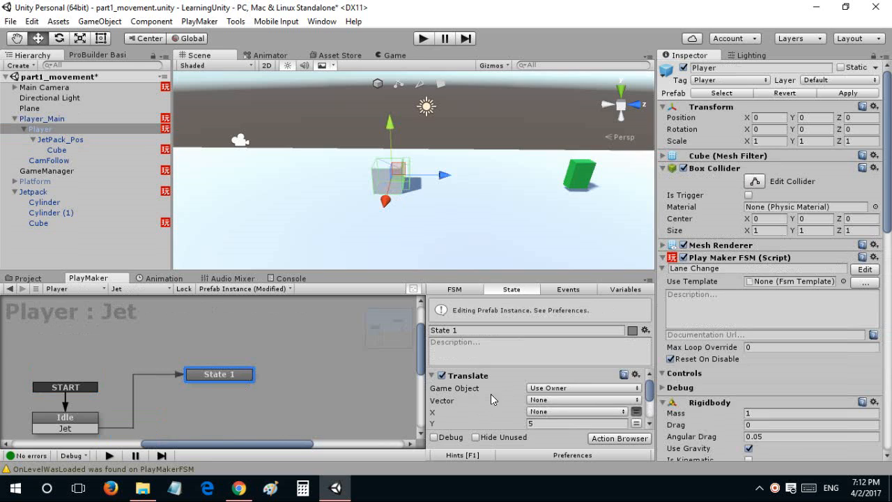
pyautogui.scroll(-2, 476, 384)
pyautogui.scroll(2, 446, 390)
pyautogui.click(431, 376)
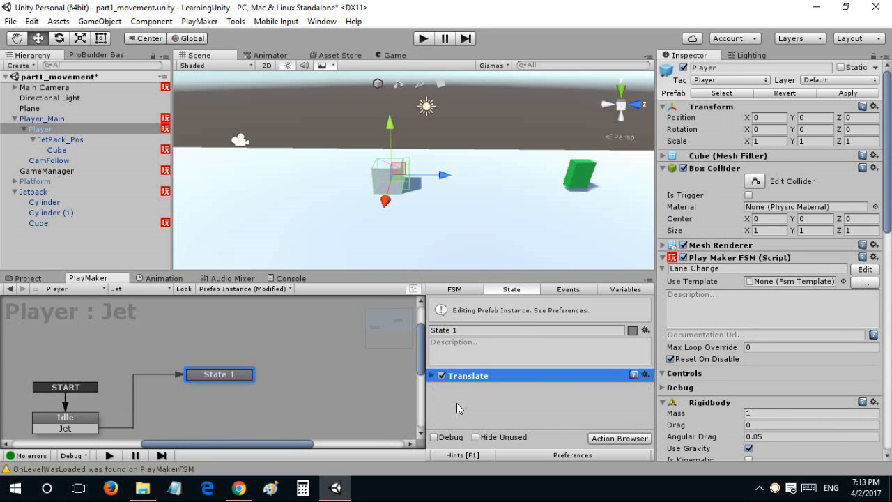
# Add a Use Gravity action for the Player's Rigidbody to State 1 and collapse it.
pyautogui.scroll(-3, 768, 388)
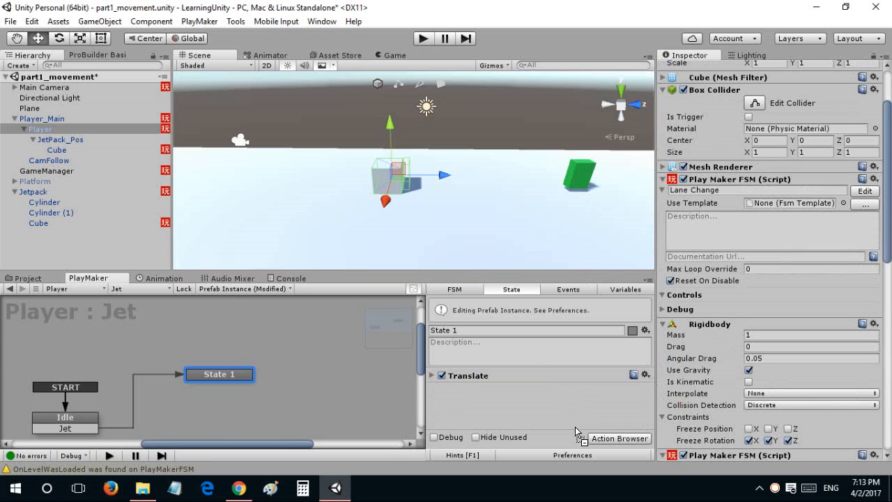
pyautogui.rightClick(529, 393)
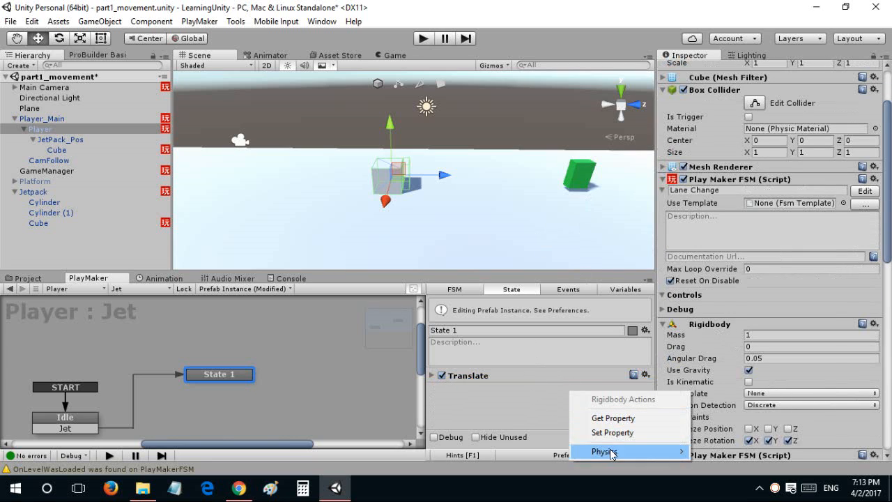
pyautogui.moveTo(614, 451)
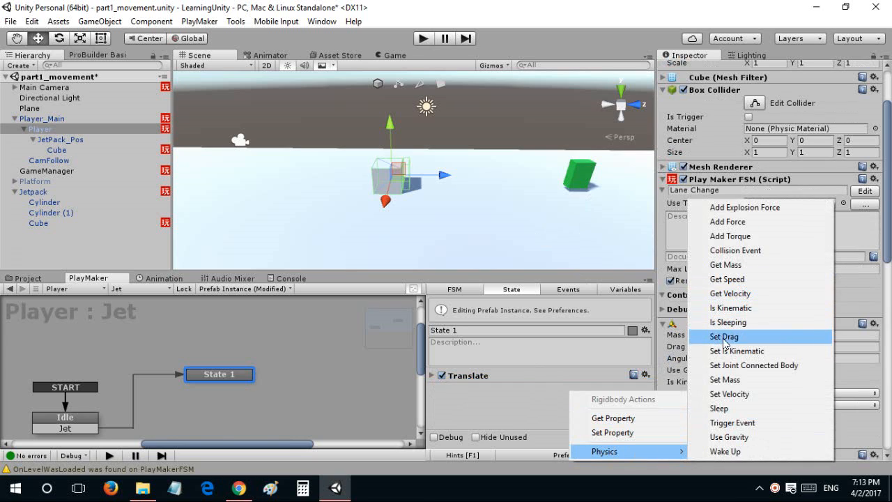
pyautogui.click(734, 438)
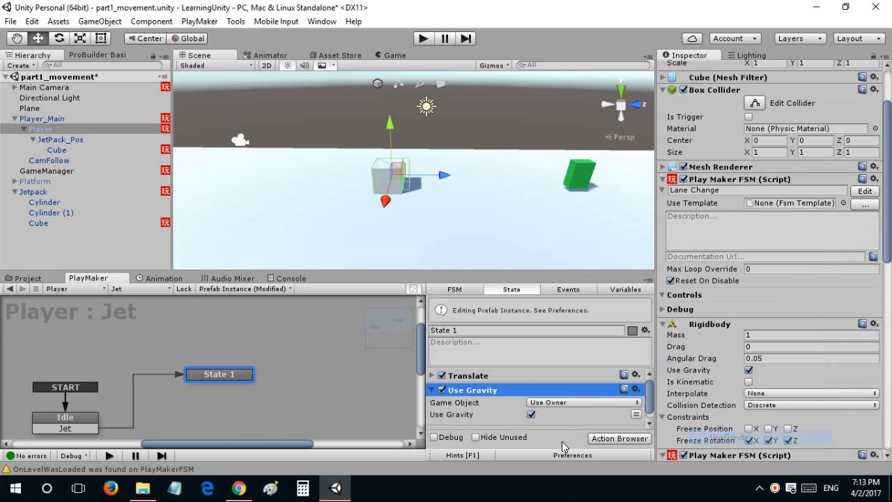
pyautogui.click(449, 393)
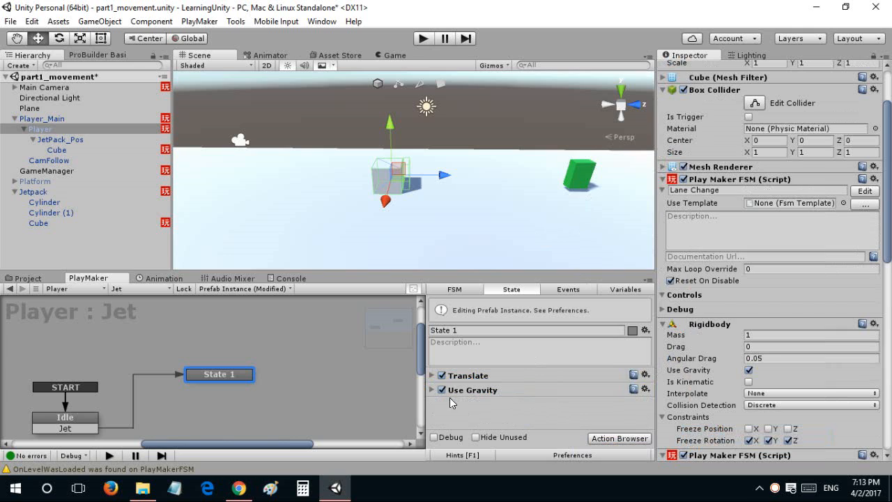
# Move Use Gravity above the Translate action in State 1 and duplicate the Translate action.
pyautogui.moveTo(474, 392); pyautogui.dragTo(475, 375)
pyautogui.click(460, 388)
pyautogui.hotkey('ctrl', 'd')
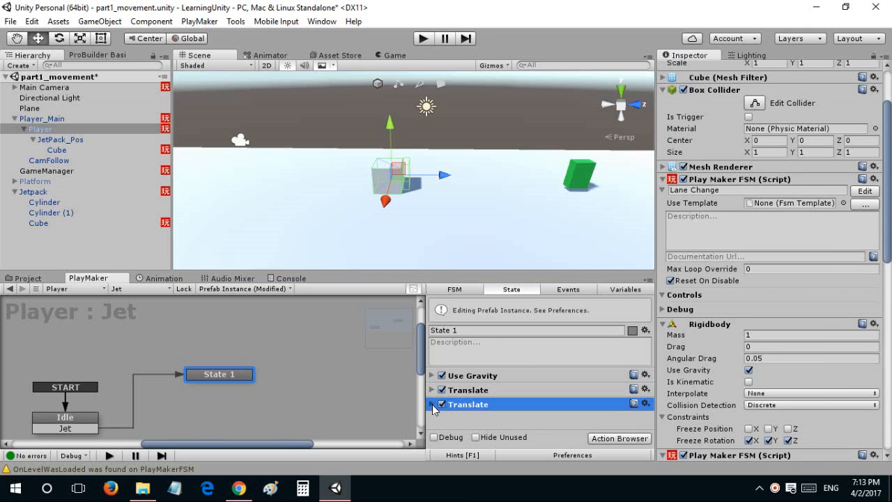
# Set the duplicated Translate action to target the specified game object Player_Main, and disable the original Translate.
pyautogui.click(434, 404)
pyautogui.click(557, 377)
pyautogui.click(544, 405)
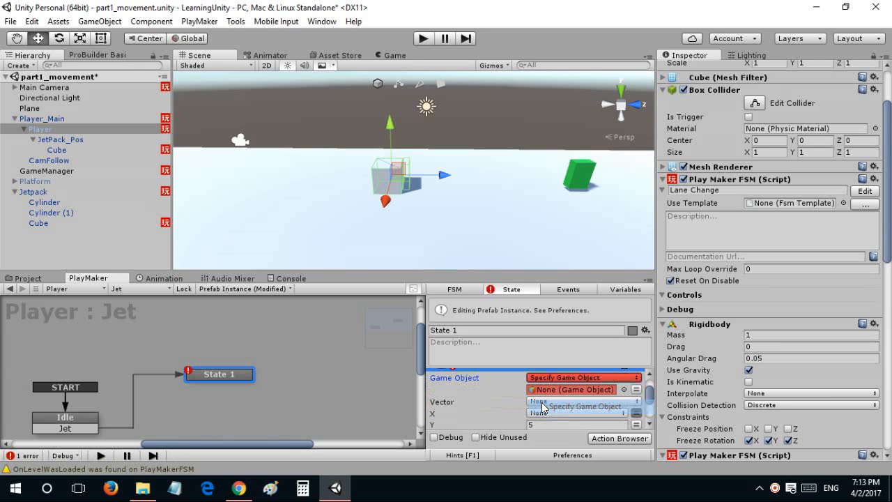
pyautogui.moveTo(80, 127); pyautogui.dragTo(564, 382)
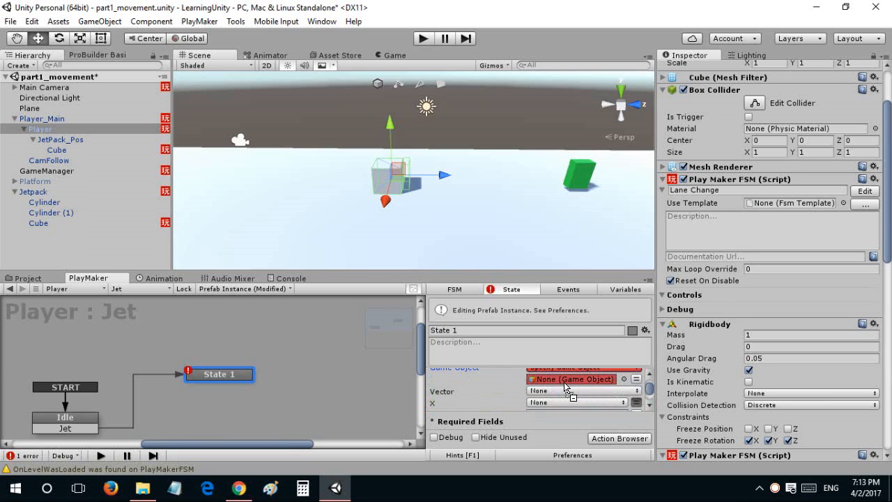
pyautogui.moveTo(564, 382); pyautogui.dragTo(564, 382)
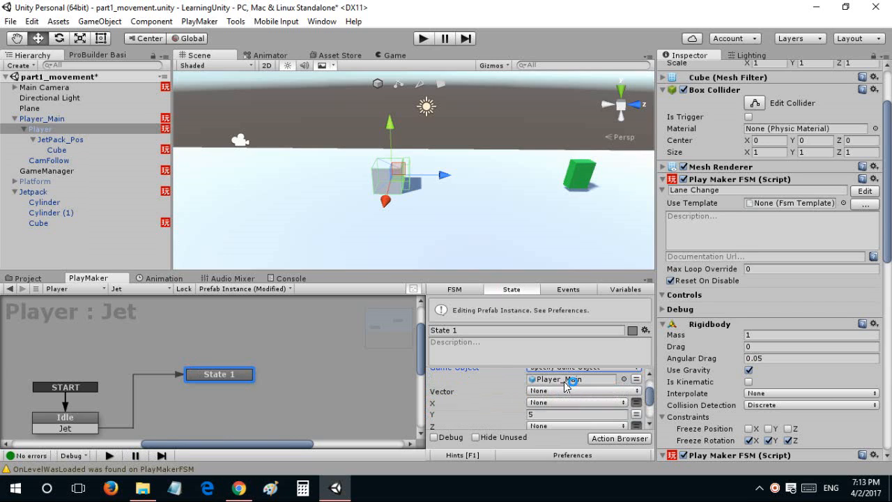
pyautogui.scroll(2, 512, 405)
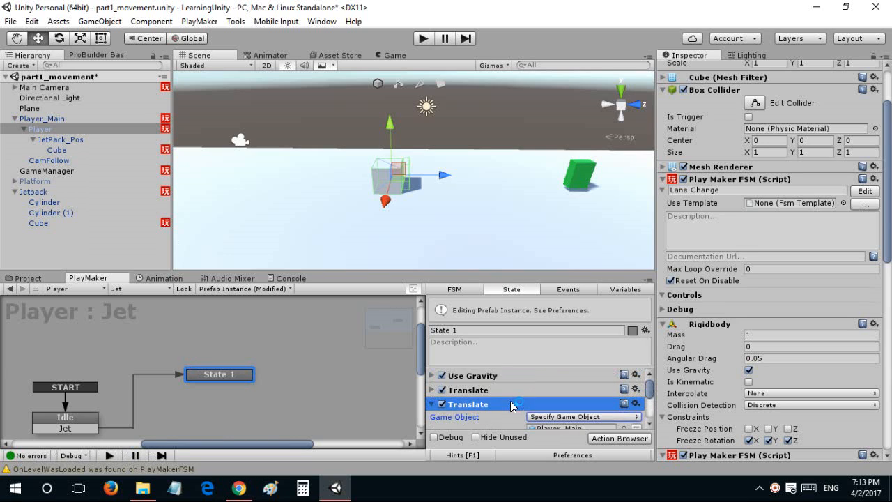
pyautogui.click(430, 405)
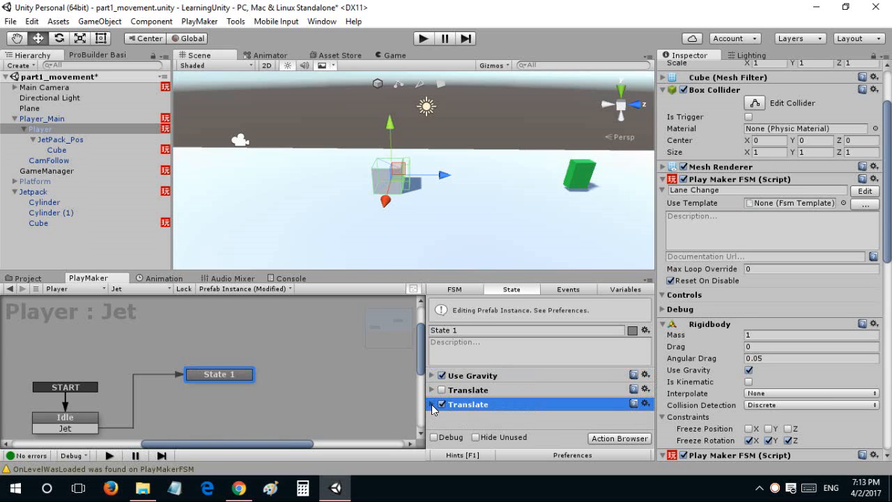
# Play the scene and repeatedly switch the Player between lanes while it flies with the jetpack, checking its Transform values.
pyautogui.click(423, 38)
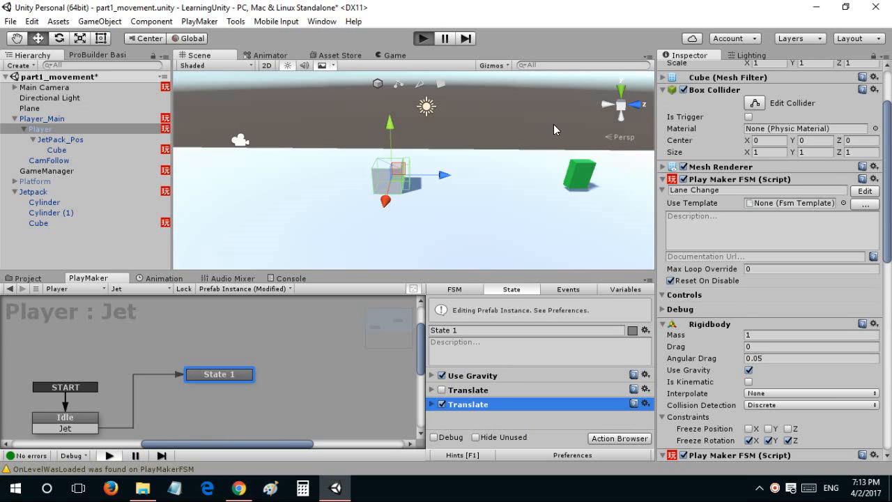
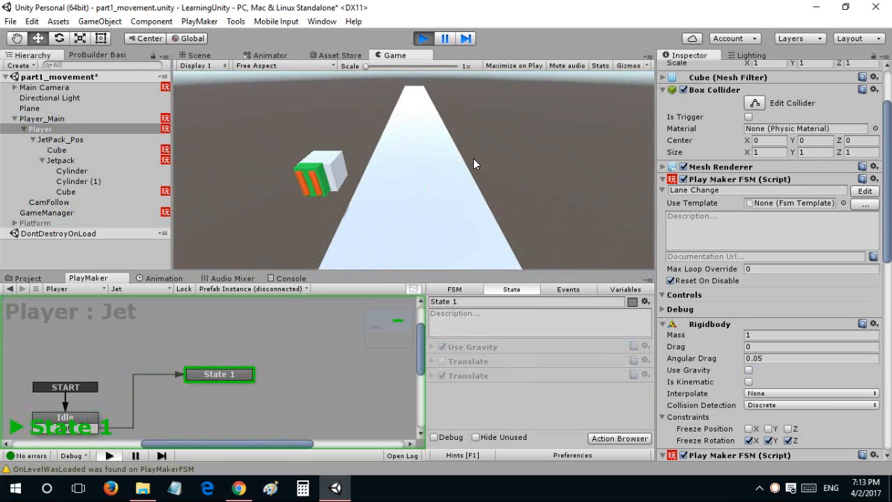
pyautogui.press('Right')
pyautogui.press('Right')
pyautogui.press('Left')
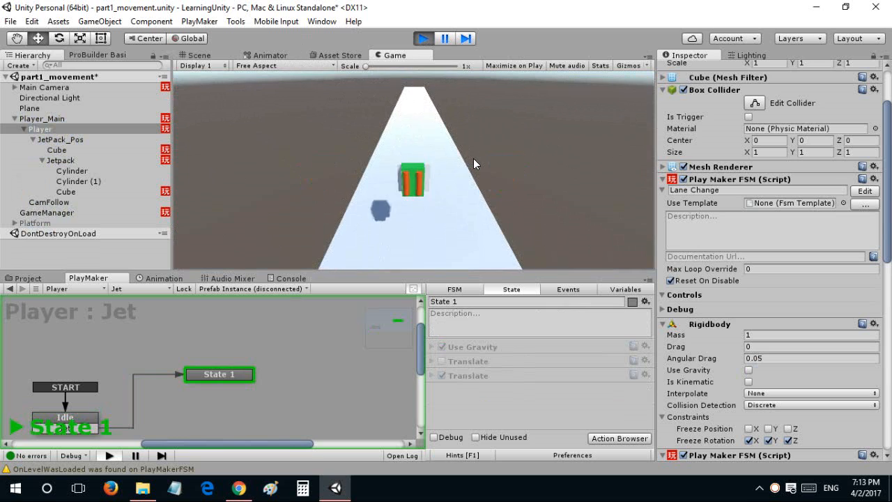
pyautogui.press('Left')
pyautogui.press('Right')
pyautogui.press('Right')
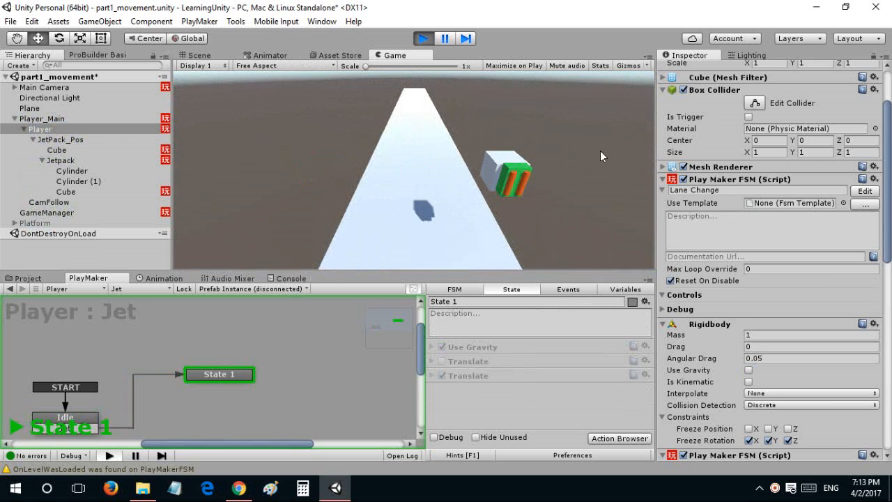
pyautogui.scroll(3, 731, 193)
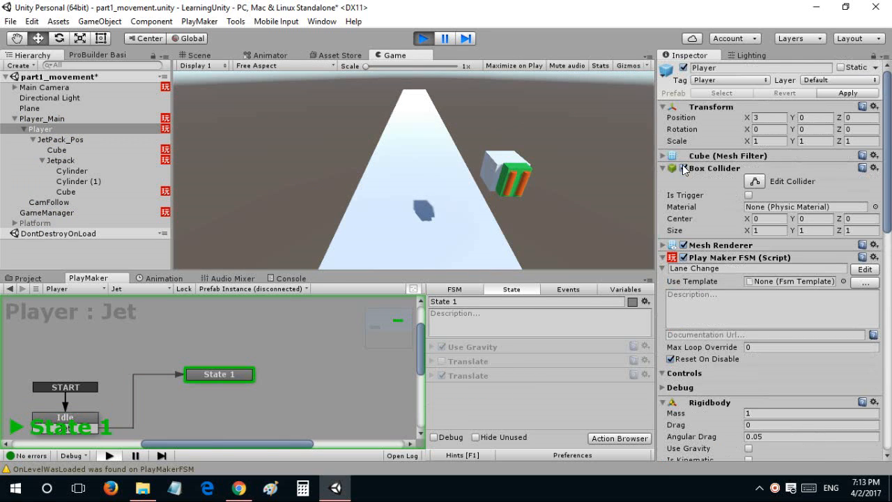
pyautogui.press('Left')
pyautogui.press('Left')
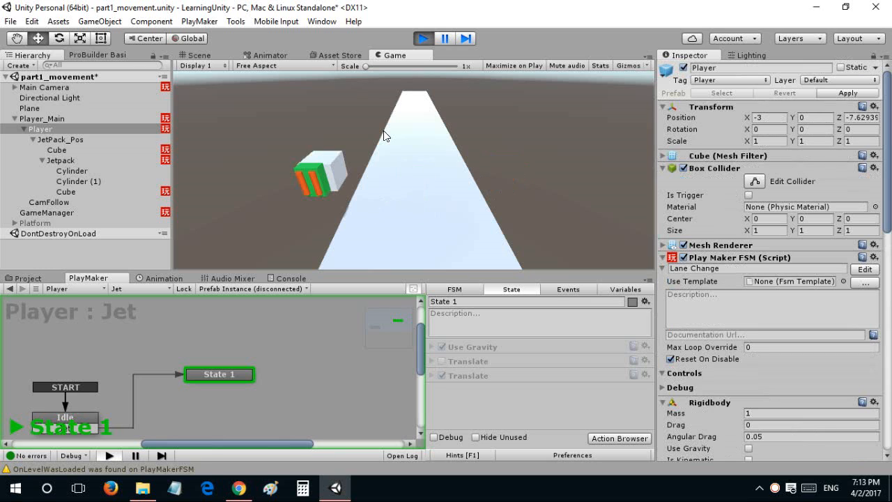
pyautogui.press('Right')
pyautogui.press('Right')
pyautogui.press('Left')
pyautogui.press('Left')
pyautogui.press('Right')
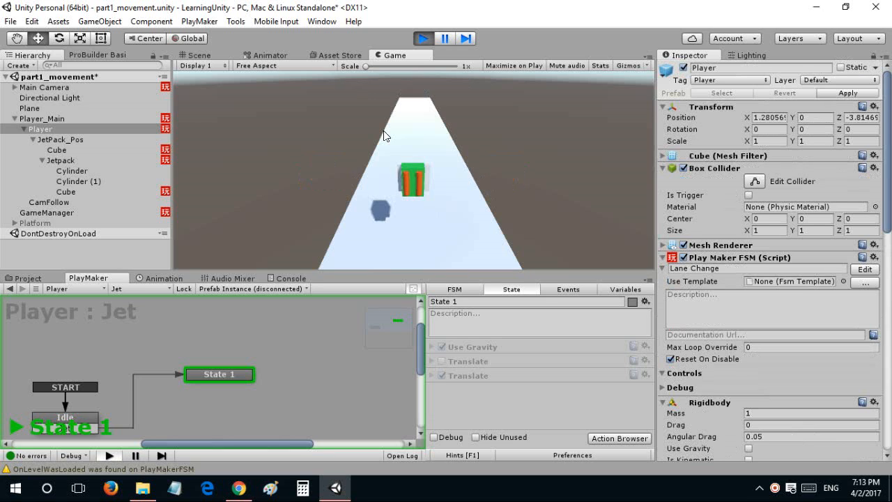
pyautogui.press('Right')
pyautogui.press('Left')
pyautogui.press('Left')
pyautogui.press('Right')
pyautogui.press('Right')
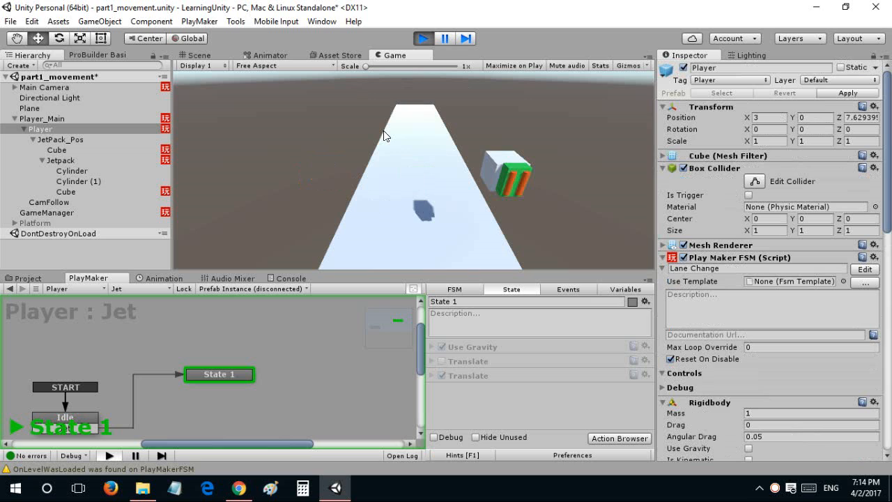
pyautogui.press('Left')
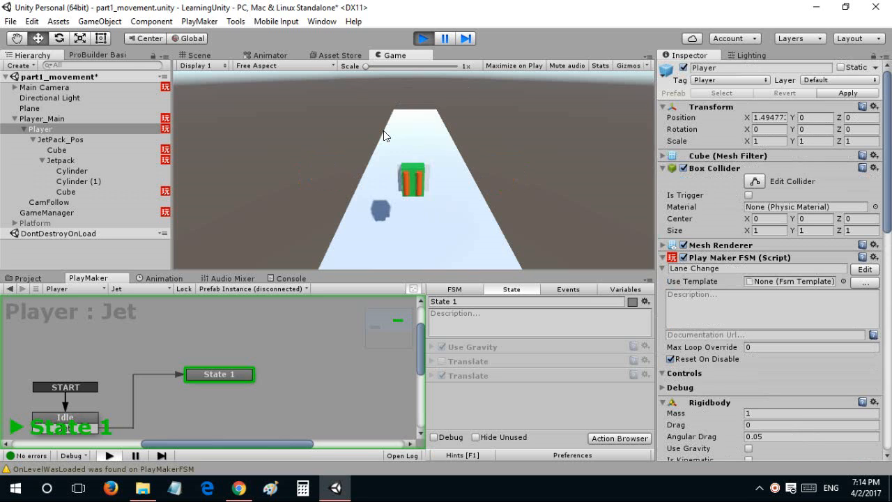
pyautogui.press('Left')
pyautogui.press('Right')
pyautogui.press('Right')
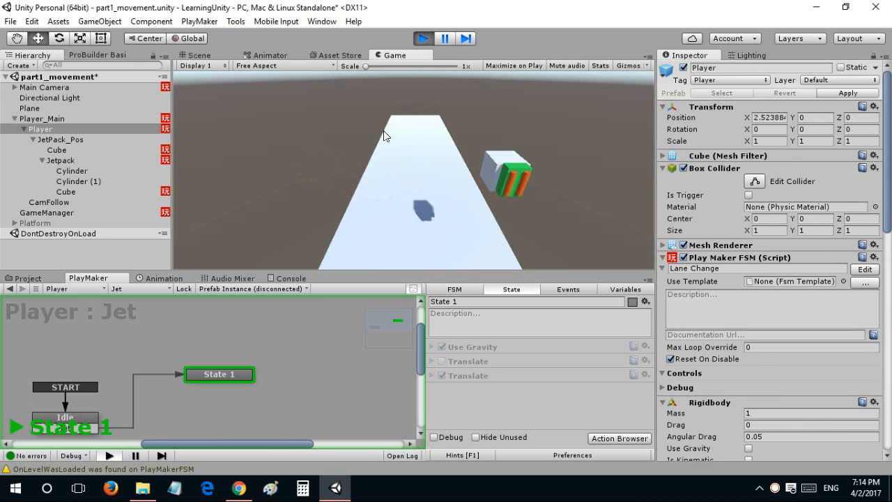
pyautogui.press('Left')
pyautogui.press('Left')
# Dock the Scene view beside the Game view and frame the flying Player in the Scene view.
pyautogui.click(223, 56)
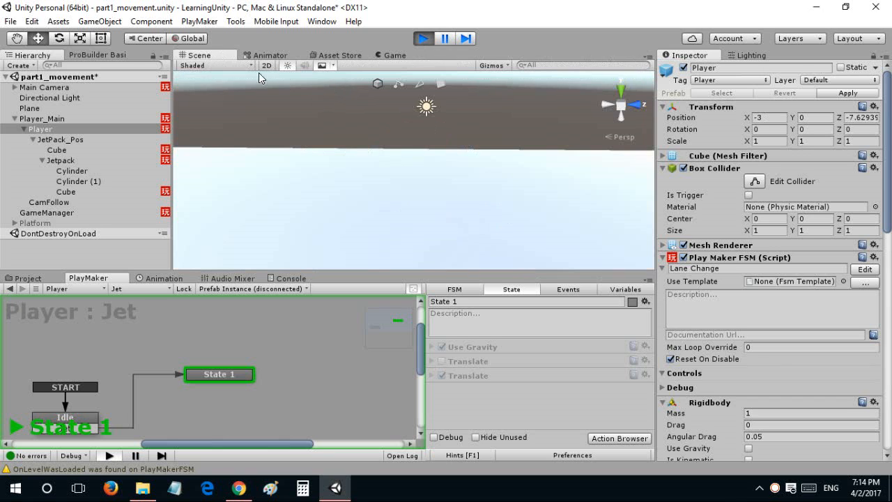
pyautogui.moveTo(259, 72); pyautogui.dragTo(251, 121, button='right')
pyautogui.press('s')
pyautogui.press('d')
pyautogui.moveTo(230, 54); pyautogui.dragTo(478, 147)
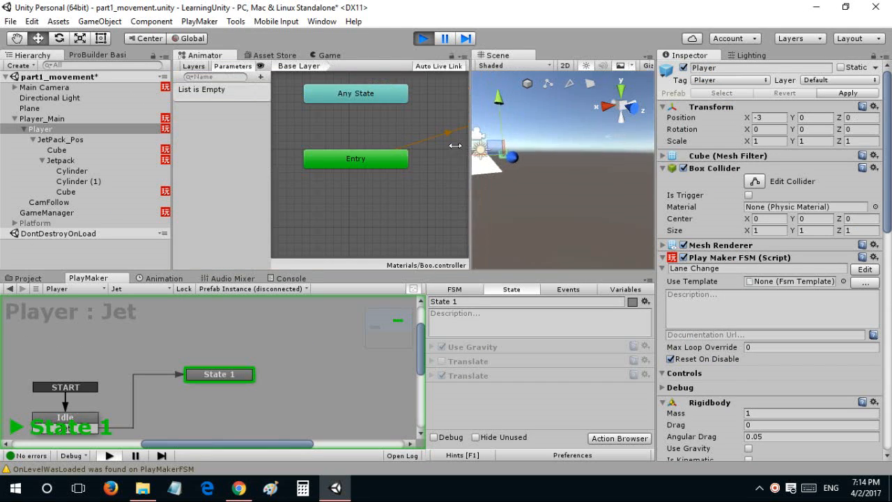
pyautogui.click(329, 55)
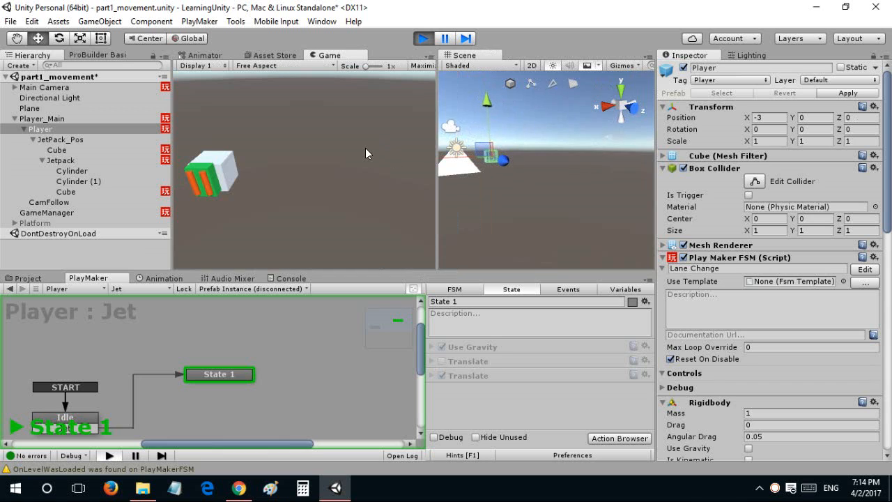
pyautogui.keyDown('alt'); pyautogui.moveTo(464, 158); pyautogui.dragTo(453, 185); pyautogui.keyUp('alt')
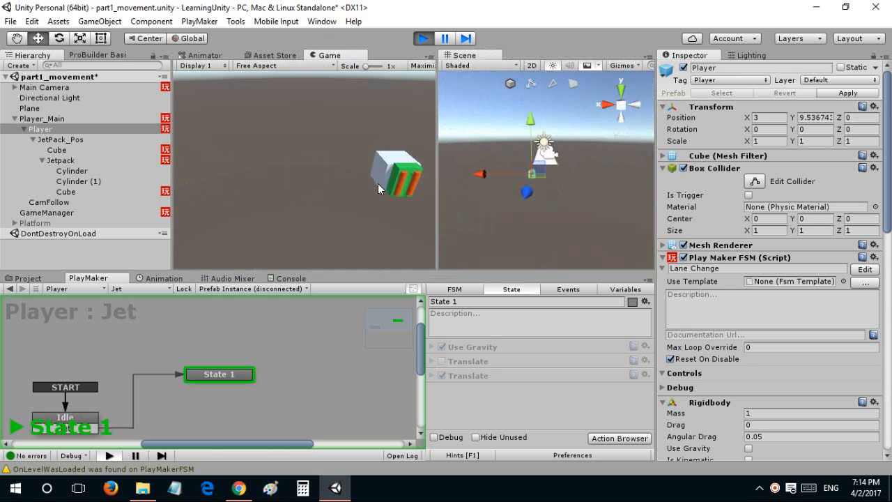
# Test more lane changes while watching the Player in the Game and Scene views together, and stop the scene.
pyautogui.press('Left')
pyautogui.press('Right')
pyautogui.press('Right')
pyautogui.press('Left')
pyautogui.press('Left')
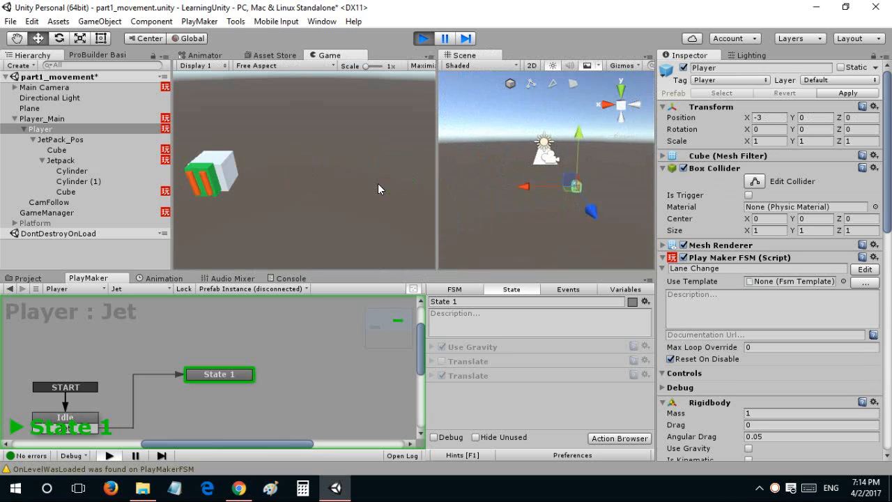
pyautogui.press('Right')
pyautogui.press('Right')
pyautogui.press('Left')
pyautogui.press('Left')
pyautogui.press('Right')
pyautogui.press('Right')
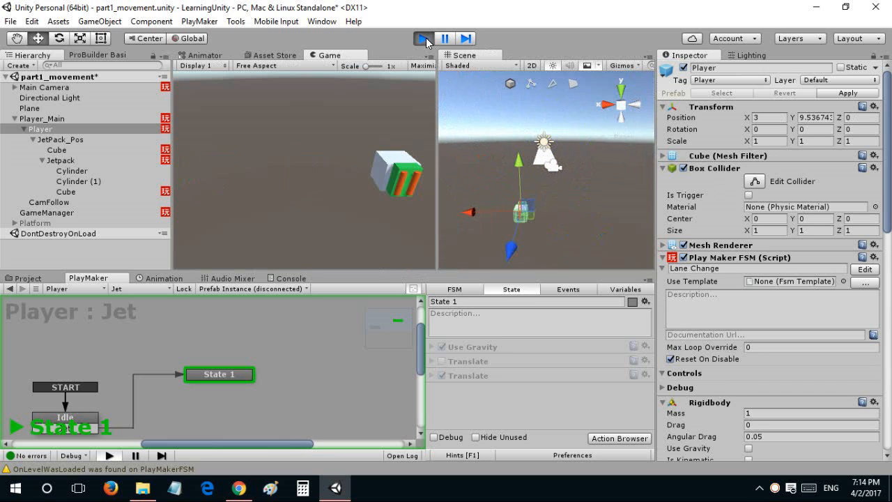
pyautogui.hotkey('ctrl', 'p')
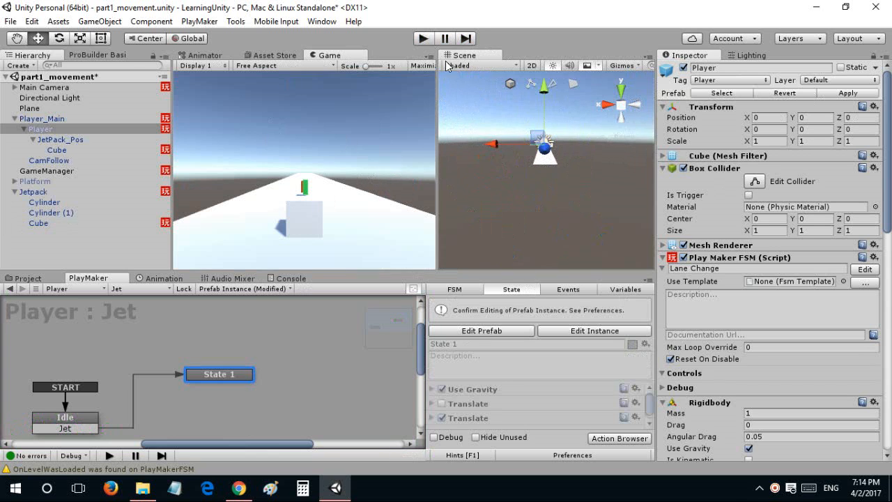
# Dock the Scene view back among the Game view's tabs and frame the Player and jetpack on the track.
pyautogui.moveTo(448, 57); pyautogui.dragTo(349, 55)
pyautogui.moveTo(377, 169); pyautogui.dragTo(346, 168, button='right')
pyautogui.press('w')
pyautogui.moveTo(302, 201); pyautogui.dragTo(446, 171, button='right')
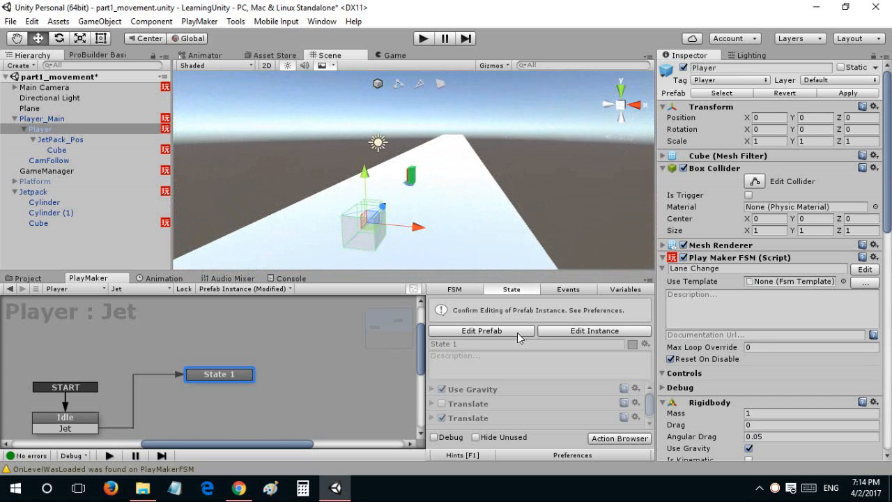
# Open the FSM of the Jetpack's Cube for instance editing and rename State 2 to Active.
pyautogui.click(558, 329)
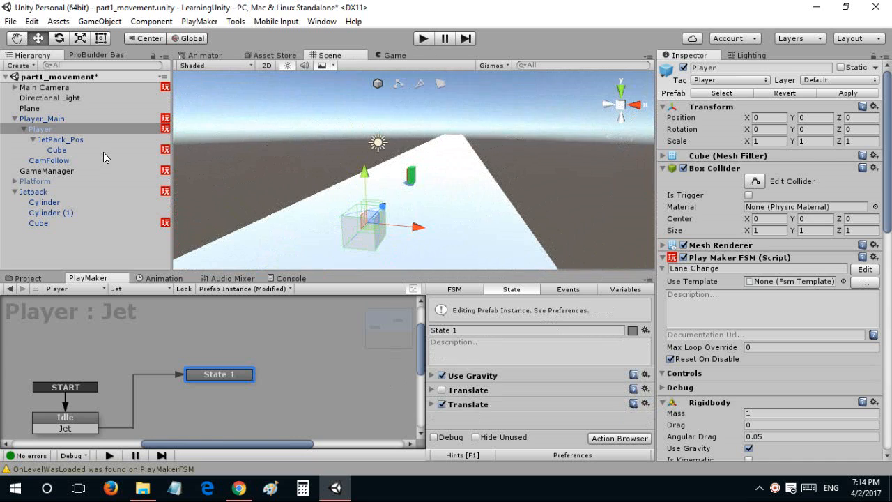
pyautogui.click(69, 191)
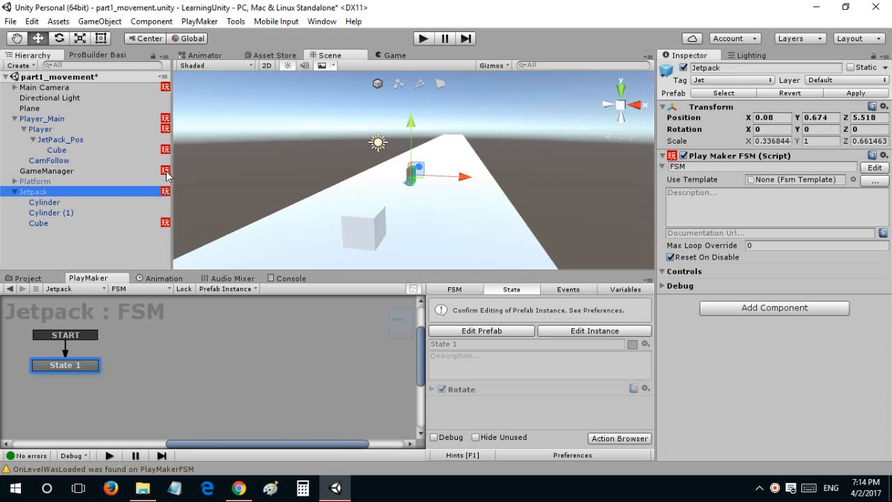
pyautogui.click(41, 222)
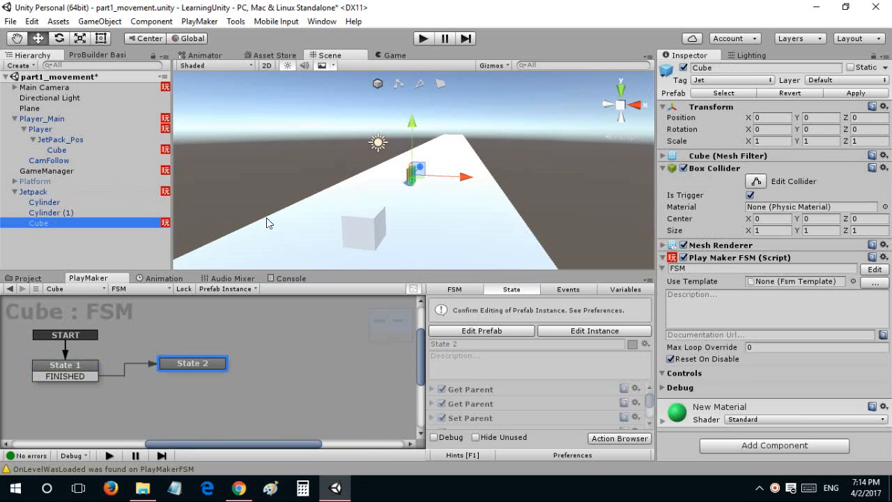
pyautogui.click(548, 330)
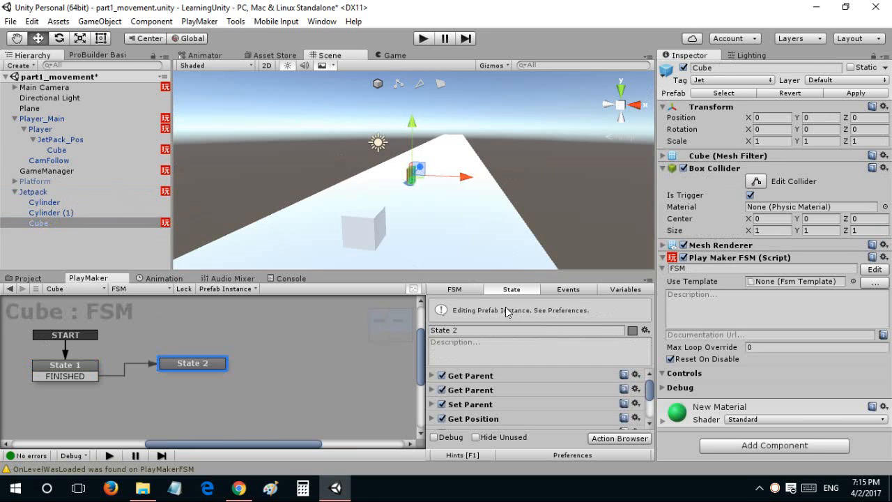
pyautogui.click(462, 329)
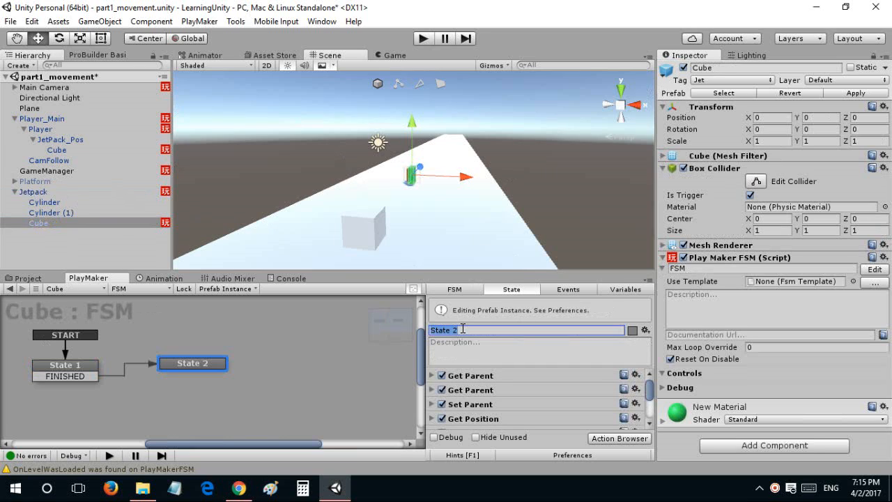
pyautogui.write('Active')
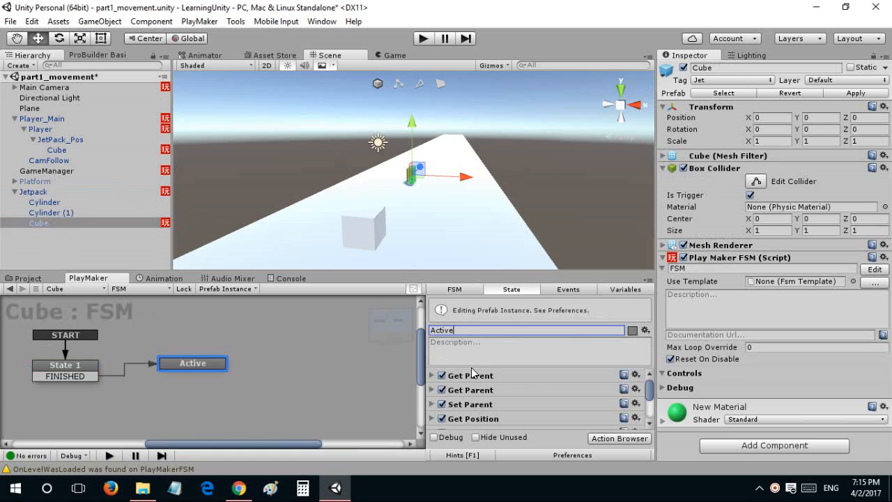
pyautogui.click(458, 342)
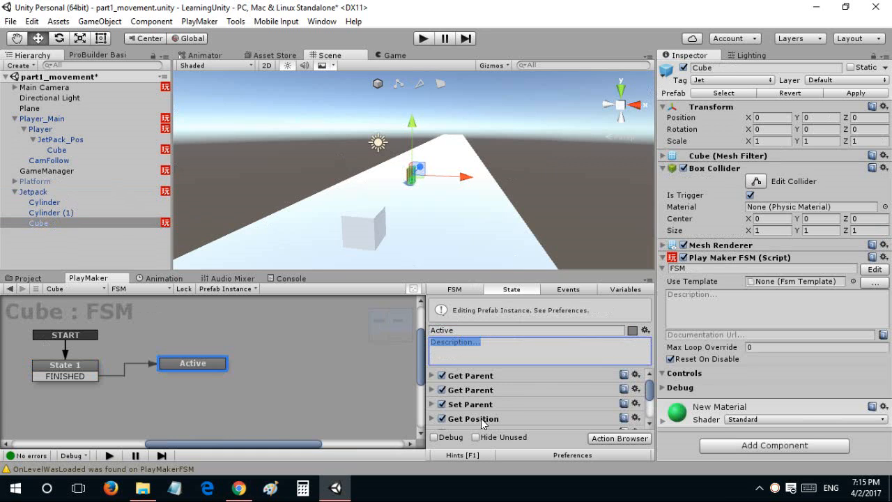
# Add a Wait action to the Active state and assign a new variable named Jetpack_Time to its Time.
pyautogui.scroll(-3, 482, 419)
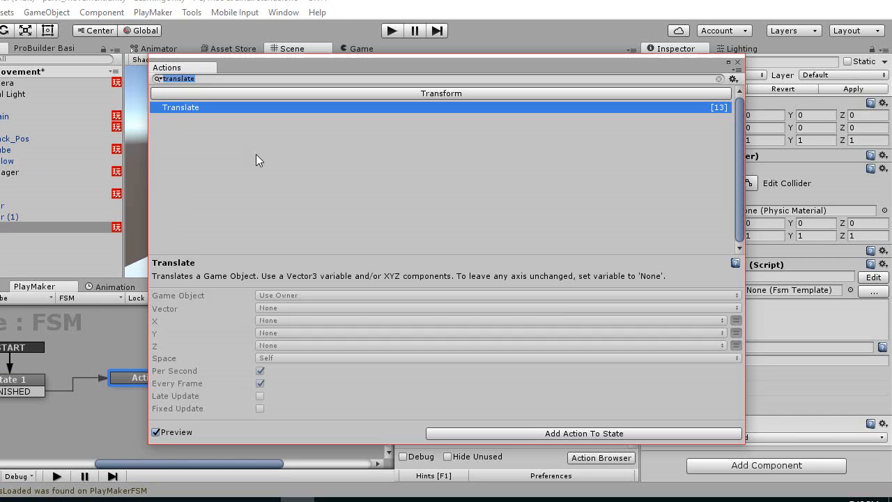
pyautogui.write('wait')
pyautogui.doubleClick(190, 121)
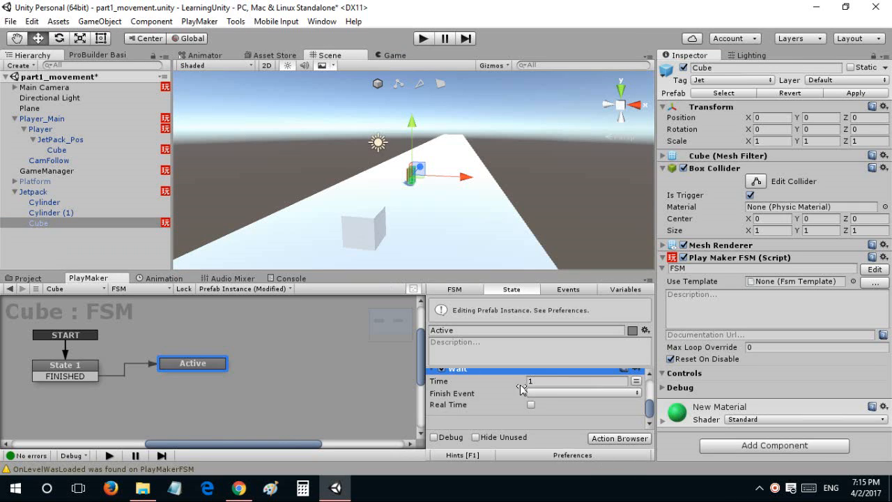
pyautogui.click(635, 381)
pyautogui.click(602, 383)
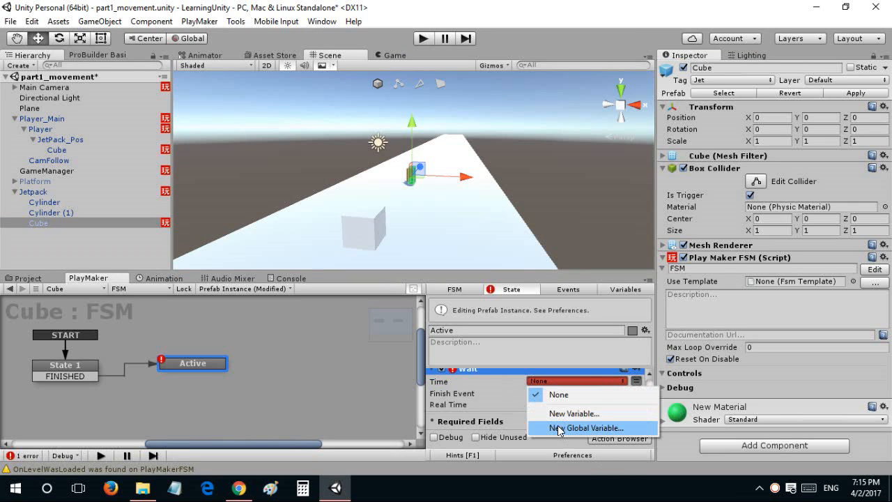
pyautogui.click(553, 417)
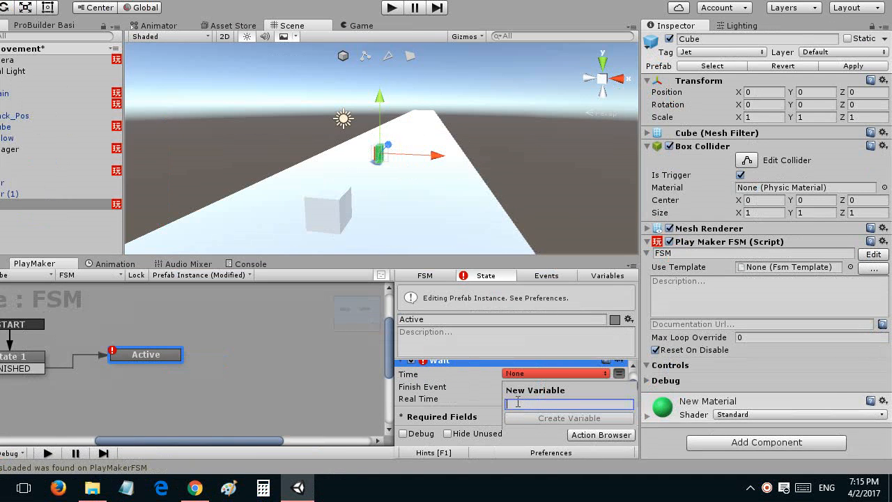
pyautogui.write('Jeth')
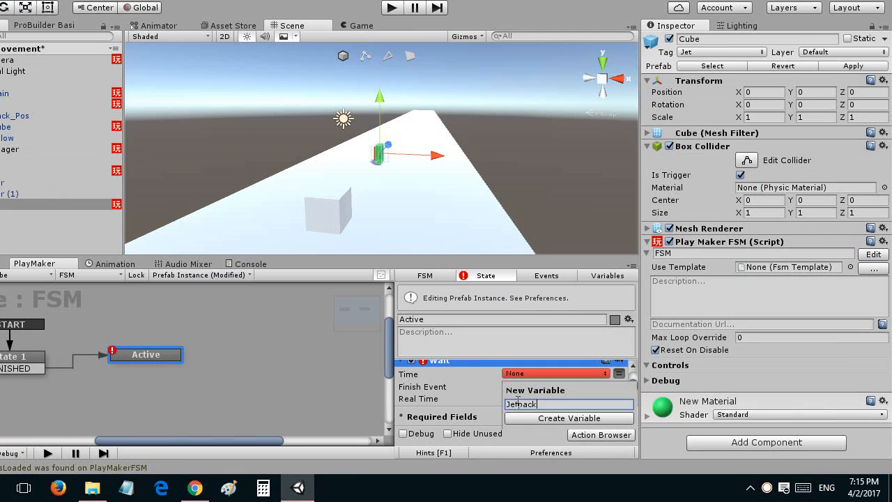
pyautogui.write('ack_Time')
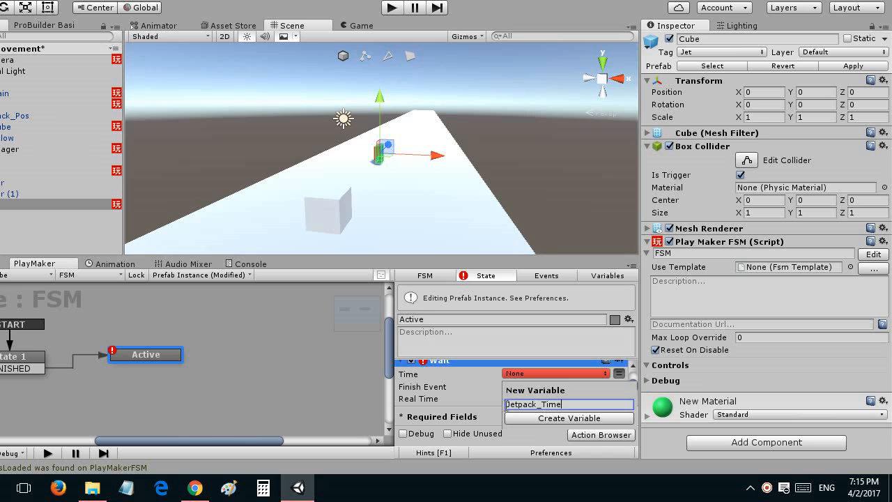
pyautogui.click(520, 416)
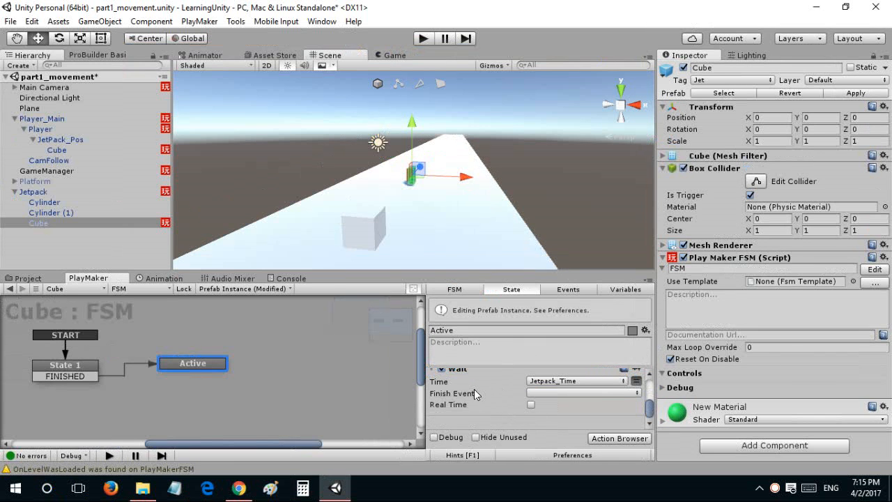
# Set the Wait action's Finish Event to FINISHED with Real Time enabled, and link Active's FINISHED transition to a new state.
pyautogui.click(553, 392)
pyautogui.click(565, 349)
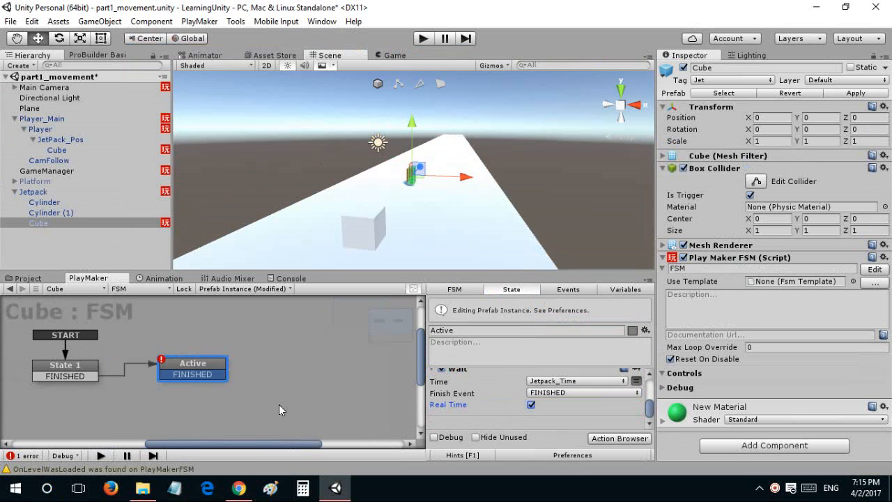
pyautogui.moveTo(204, 375); pyautogui.dragTo(253, 412)
pyautogui.click(211, 371)
pyautogui.scroll(-5, 484, 410)
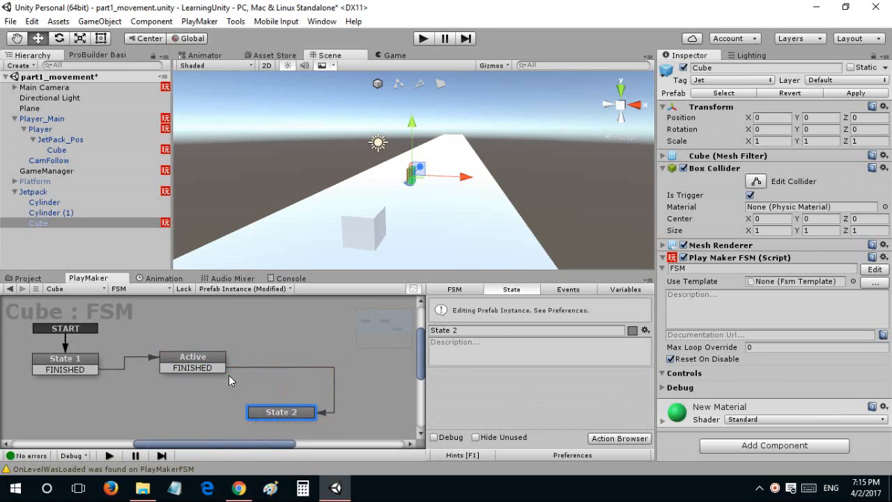
pyautogui.click(197, 360)
pyautogui.click(263, 412)
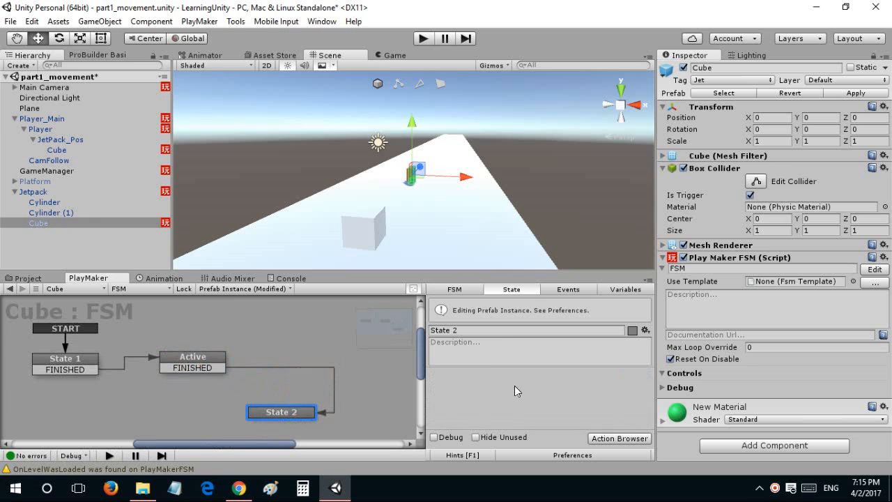
# Set the Jetpack_Time float variable's value to 3.
pyautogui.click(216, 361)
pyautogui.click(614, 289)
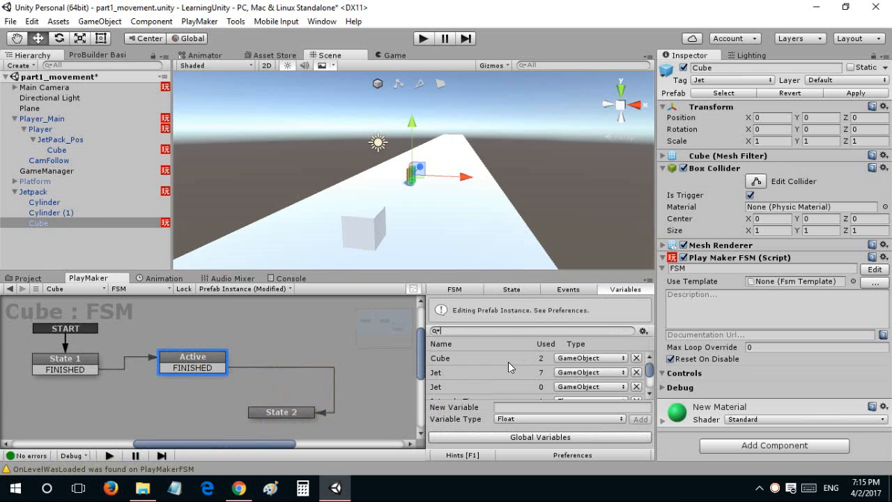
pyautogui.scroll(-2, 508, 361)
pyautogui.scroll(2, 504, 366)
pyautogui.scroll(-2, 475, 377)
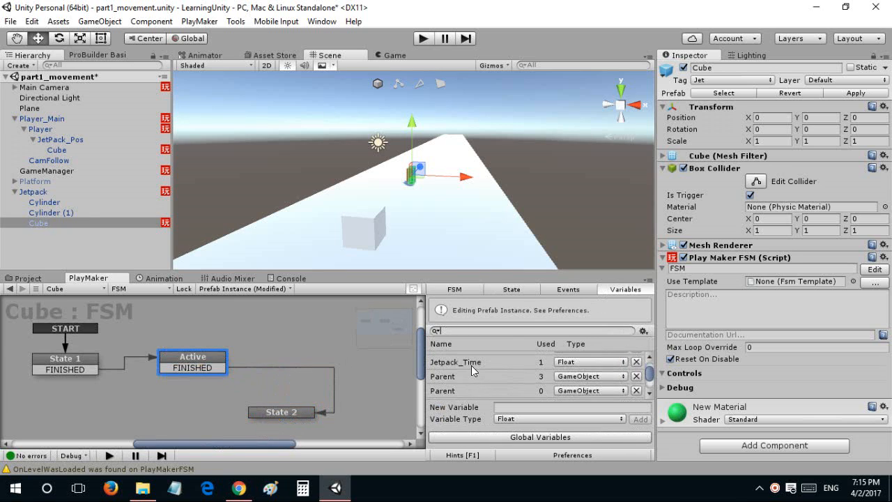
pyautogui.click(472, 367)
pyautogui.click(507, 391)
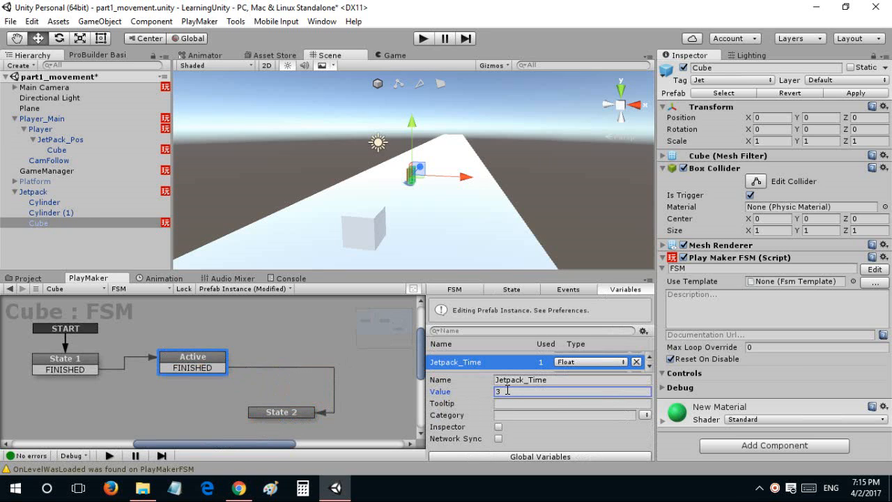
# Review the Active state's action list and add a Destroy Object action to State 2.
pyautogui.click(300, 412)
pyautogui.click(201, 360)
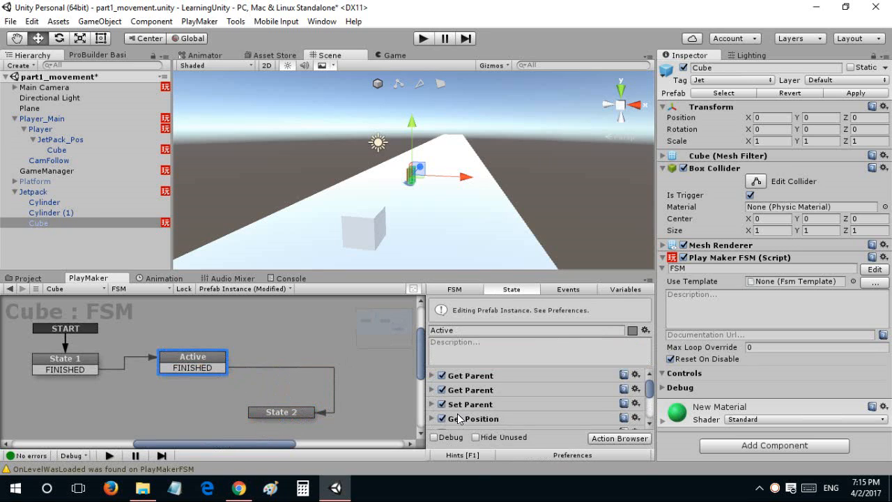
pyautogui.scroll(-2, 458, 418)
pyautogui.scroll(-2, 454, 417)
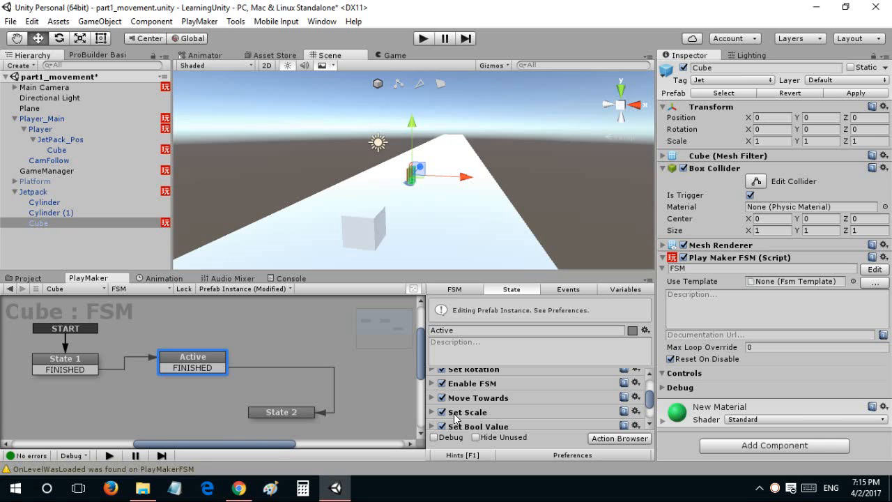
pyautogui.scroll(4, 454, 417)
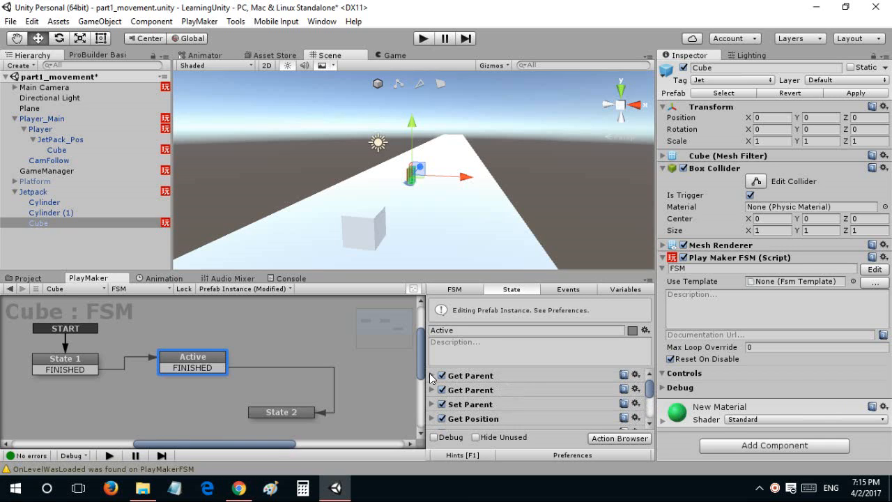
pyautogui.click(287, 413)
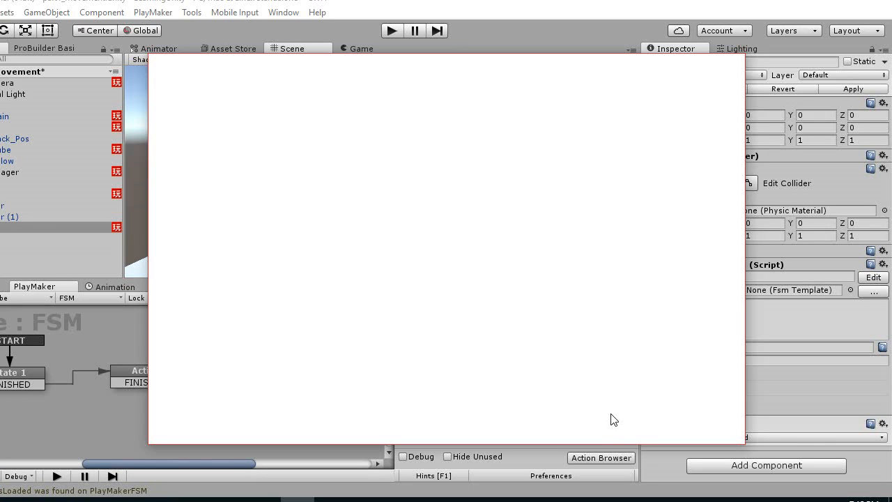
pyautogui.write('dest')
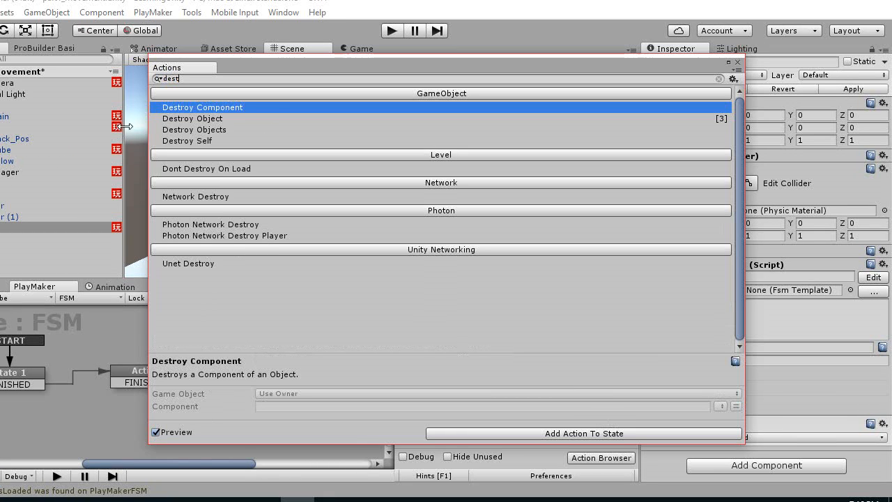
pyautogui.doubleClick(178, 119)
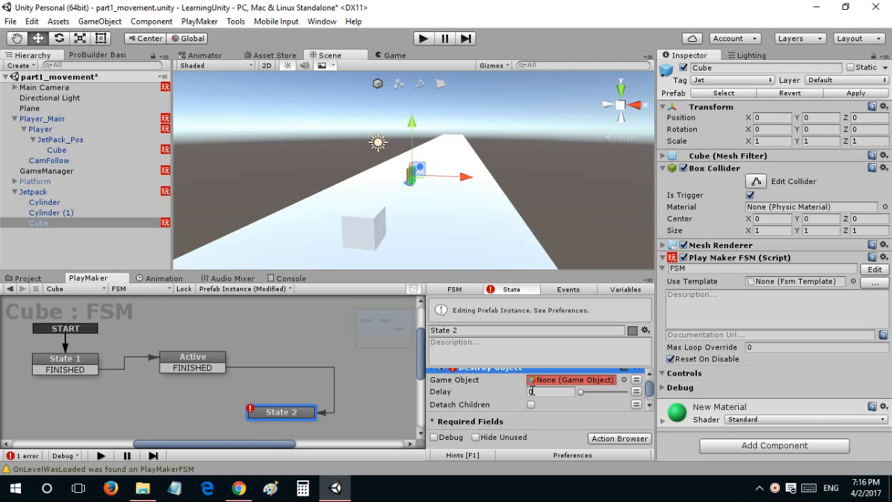
# Set the Destroy Object action's Game Object to the Jet variable and collapse the action.
pyautogui.click(636, 389)
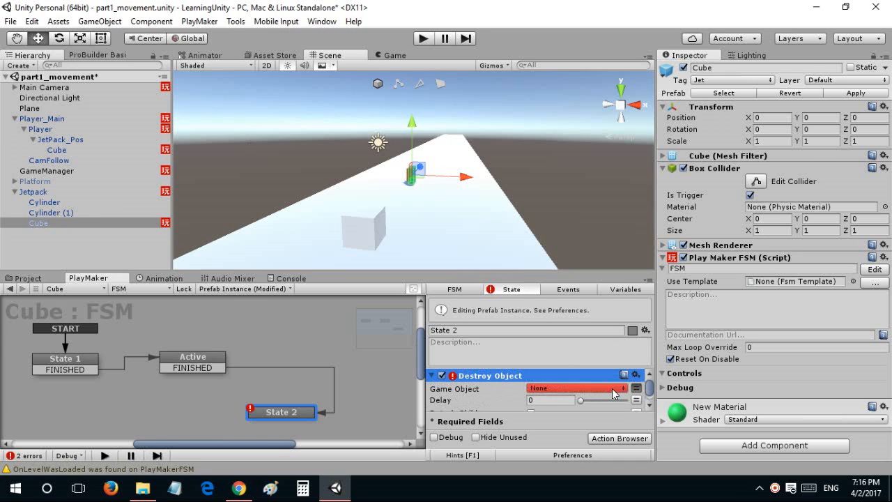
pyautogui.click(613, 391)
pyautogui.click(571, 324)
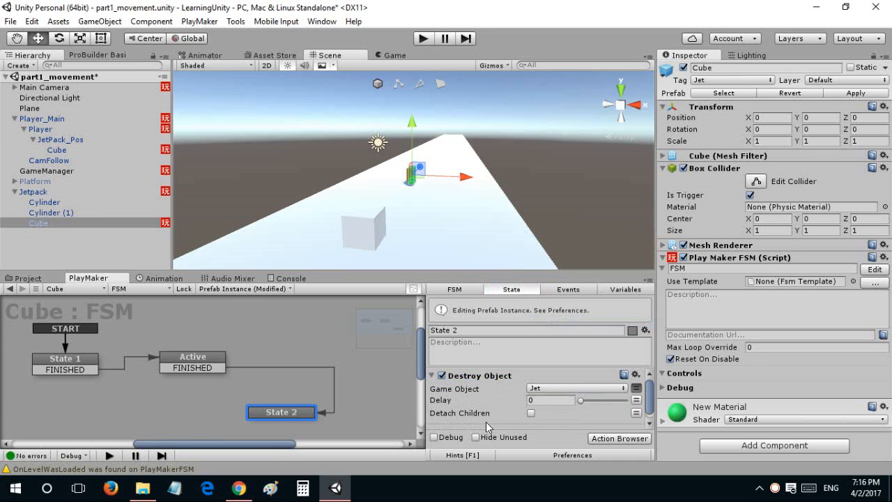
pyautogui.click(433, 376)
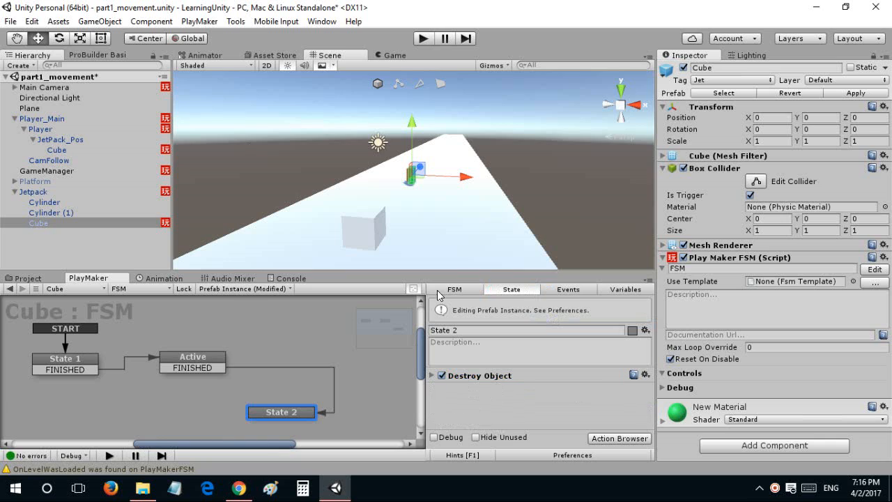
# Save the scene, play it to test the timed jetpack pickup, and stop it.
pyautogui.hotkey('ctrl', 's')
pyautogui.click(421, 39)
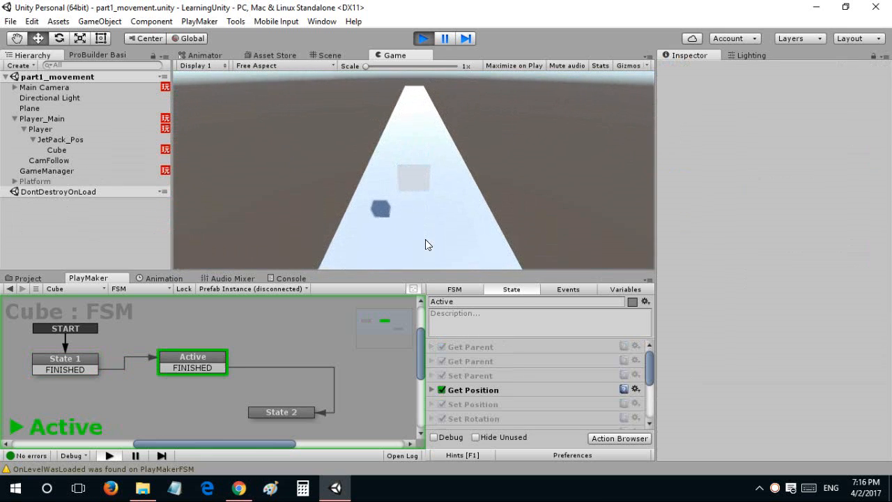
pyautogui.click(421, 39)
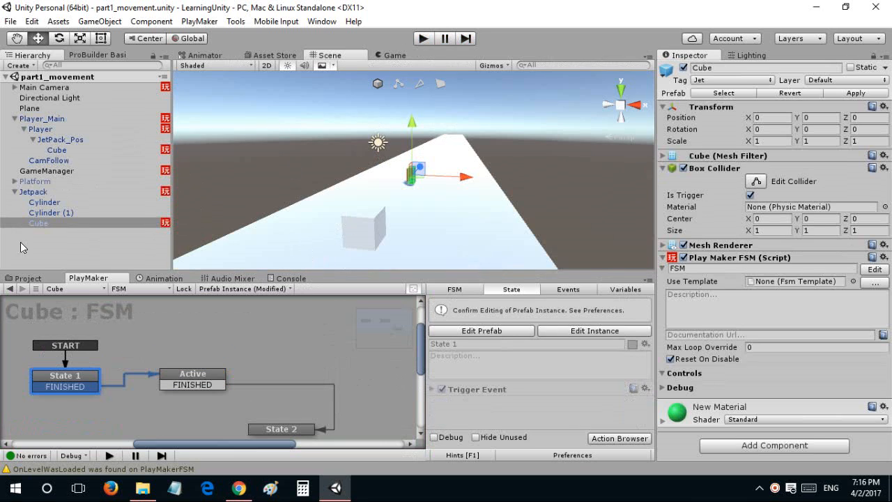
# Check the FSMs of JetPack_Pos's Cube and the Player, and reopen the Jetpack Cube's FSM for instance editing.
pyautogui.click(48, 138)
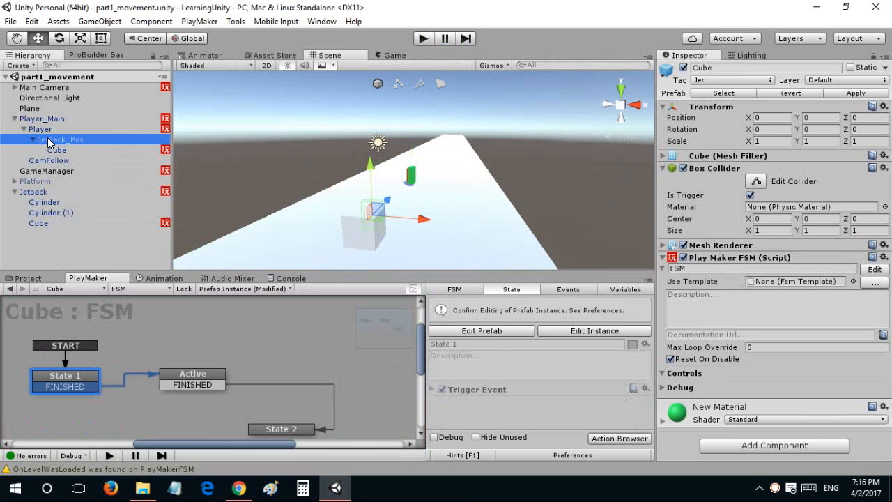
pyautogui.click(53, 150)
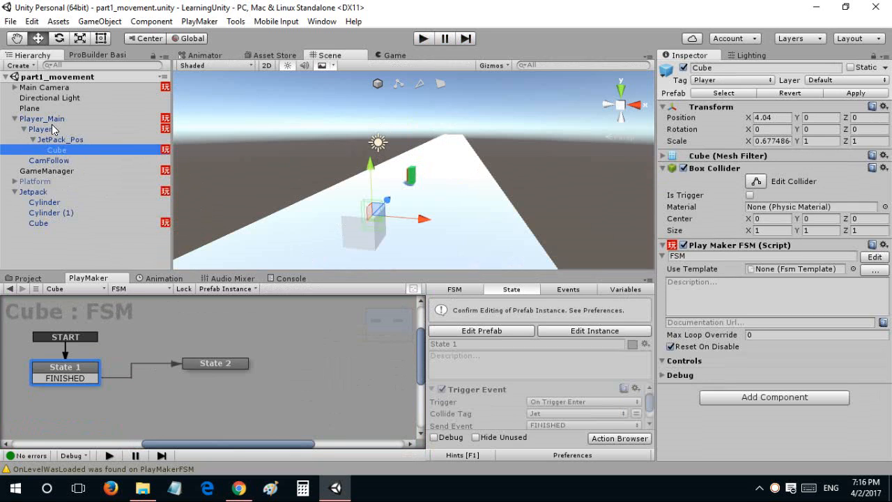
pyautogui.click(49, 127)
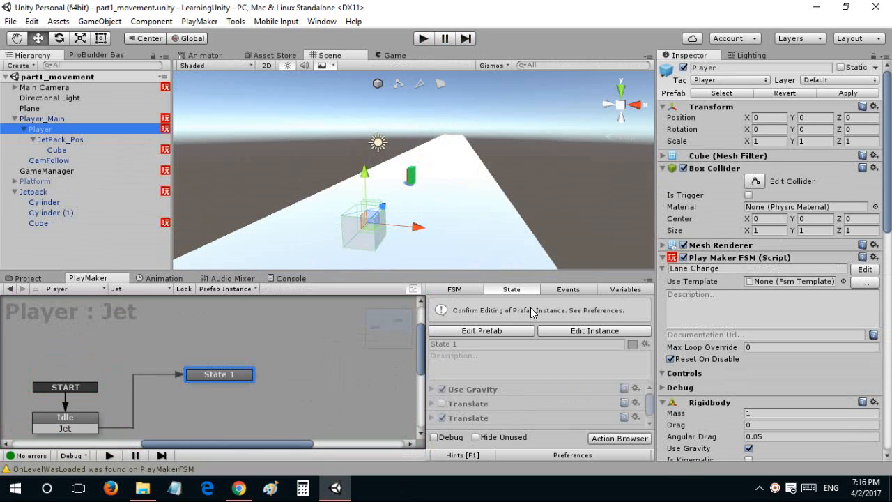
pyautogui.click(39, 223)
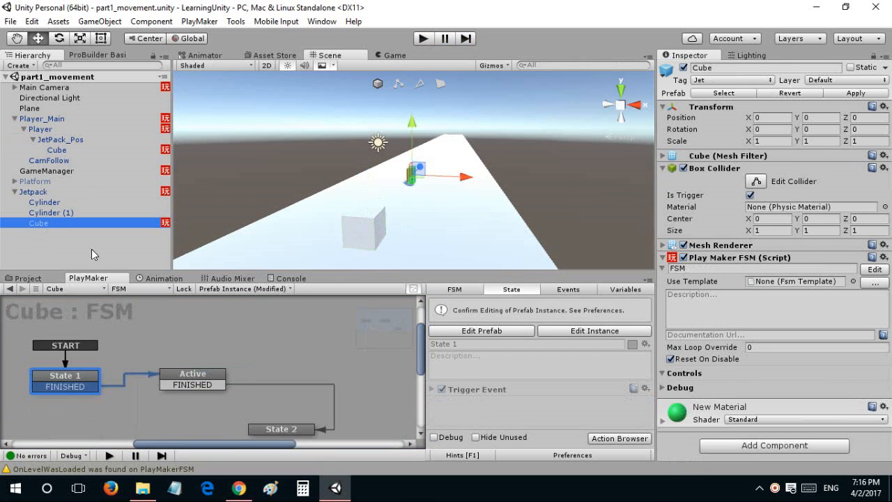
pyautogui.click(554, 329)
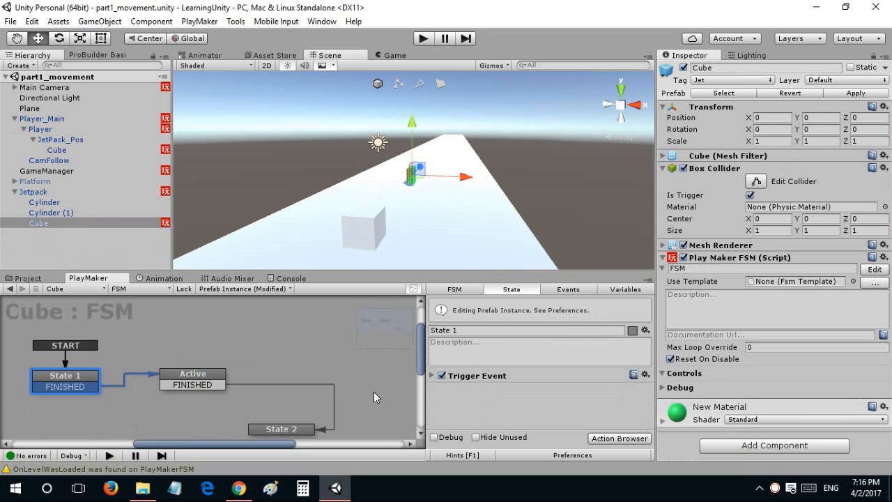
# Add a Set Bool Value action to State 2 that sets the global JetisActive variable to false, and collapse it.
pyautogui.click(265, 428)
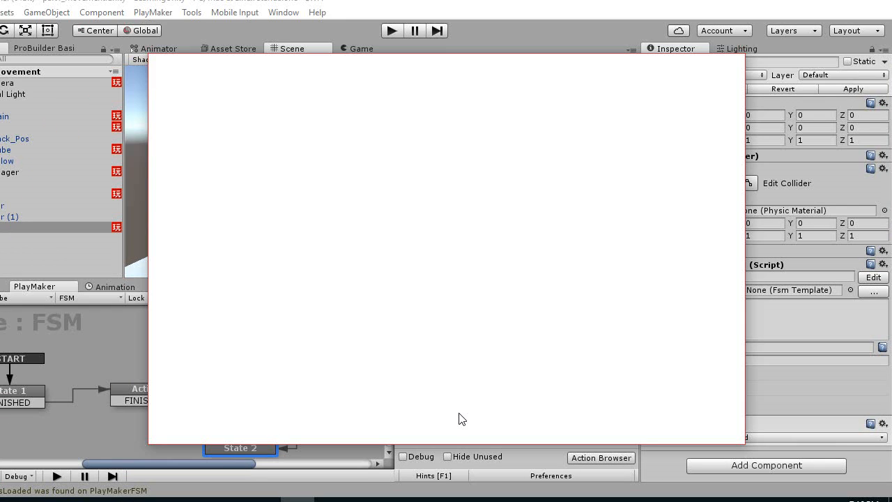
pyautogui.write('set boo')
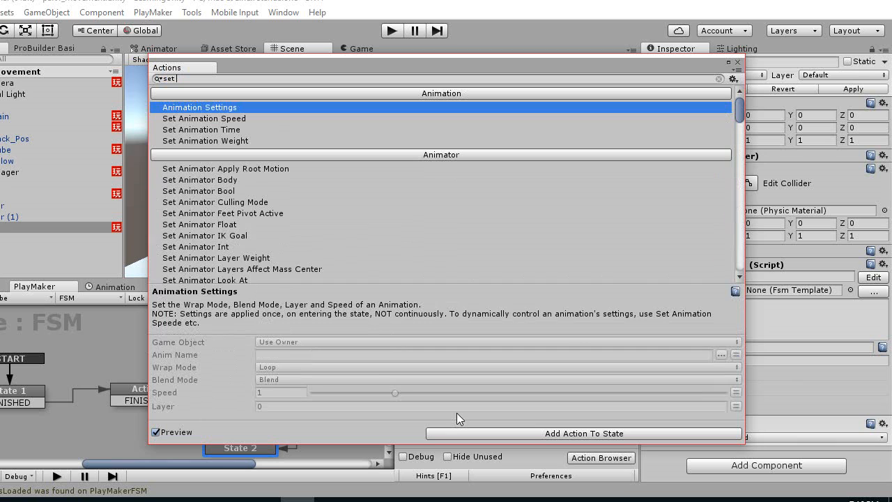
pyautogui.write('l')
pyautogui.doubleClick(193, 137)
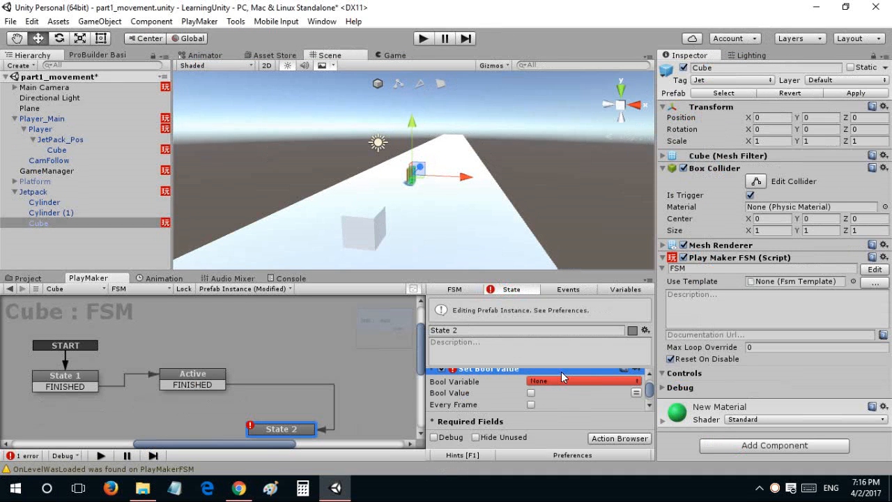
pyautogui.click(550, 380)
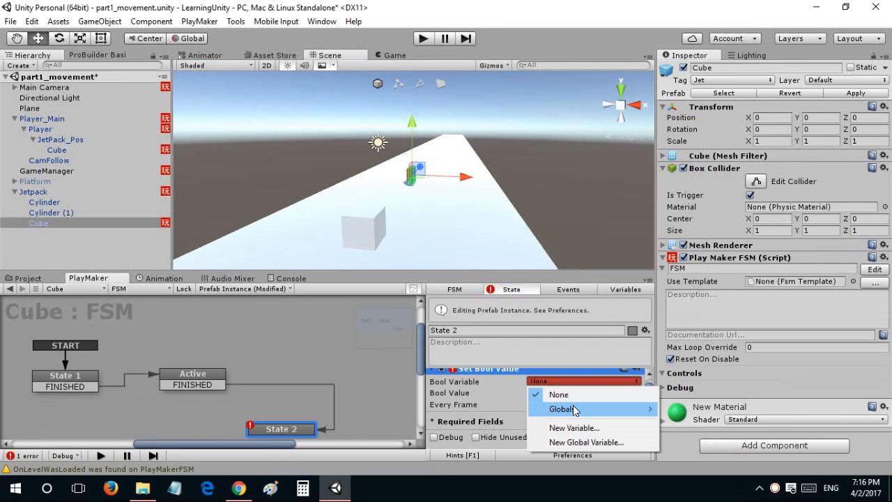
pyautogui.click(674, 410)
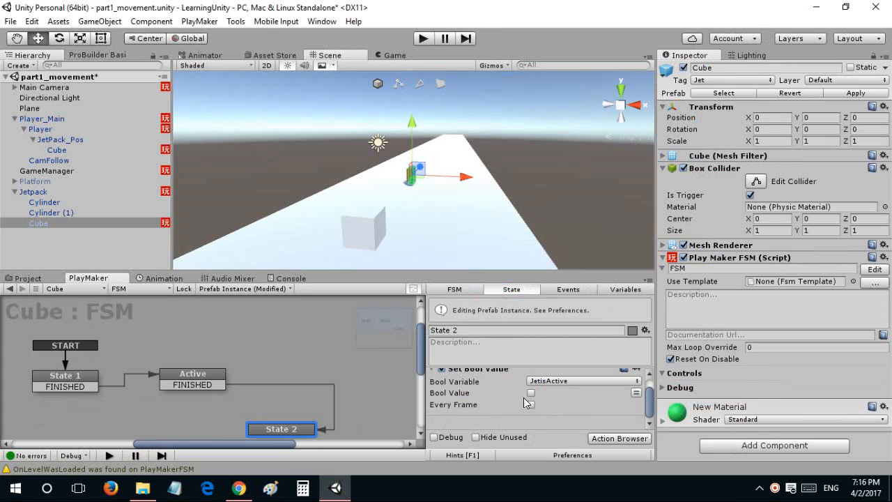
pyautogui.scroll(1, 459, 390)
pyautogui.click(432, 390)
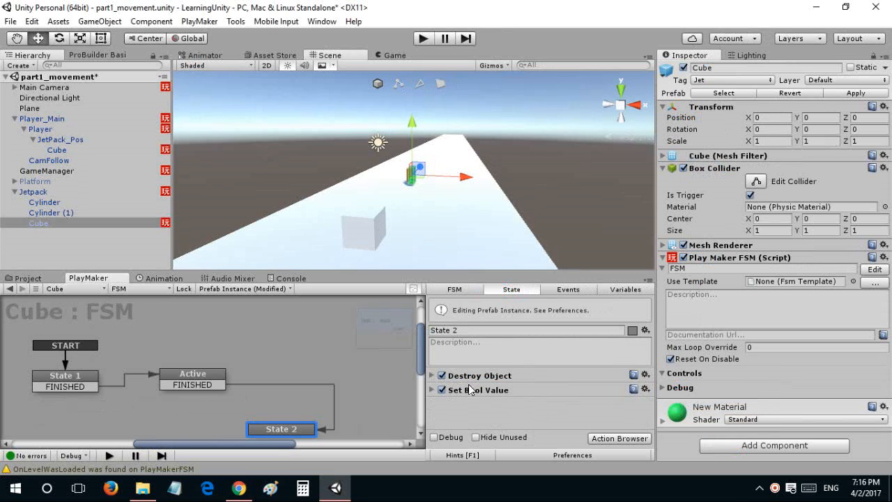
# Open the Player's Jet FSM for instance editing and remove the disabled Translate action from State 1.
pyautogui.moveTo(468, 384); pyautogui.dragTo(468, 373)
pyautogui.click(58, 129)
pyautogui.click(56, 121)
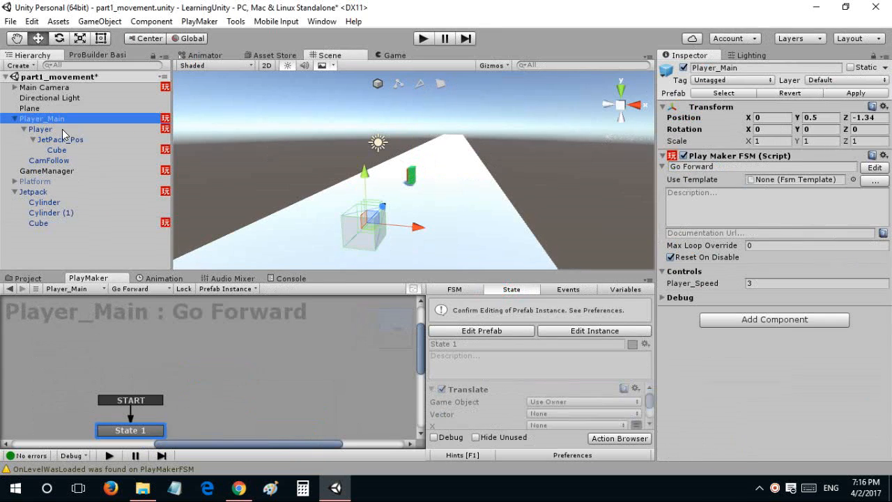
pyautogui.click(72, 131)
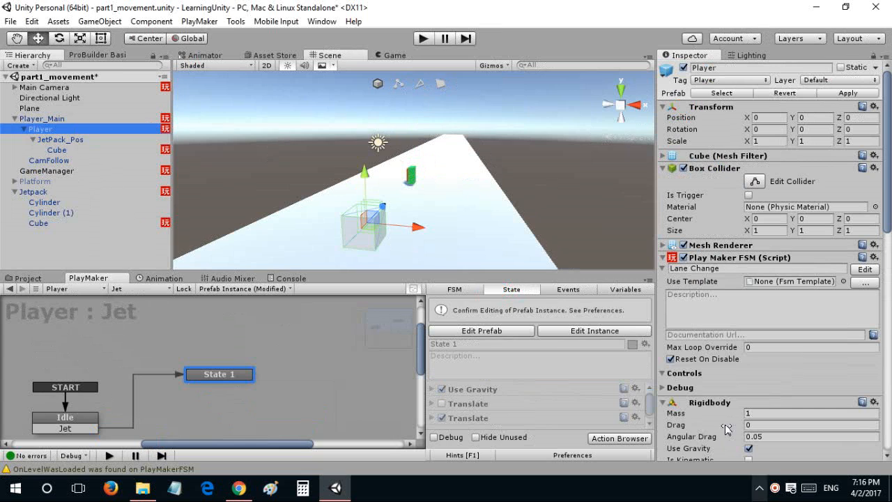
pyautogui.click(581, 331)
pyautogui.rightClick(457, 396)
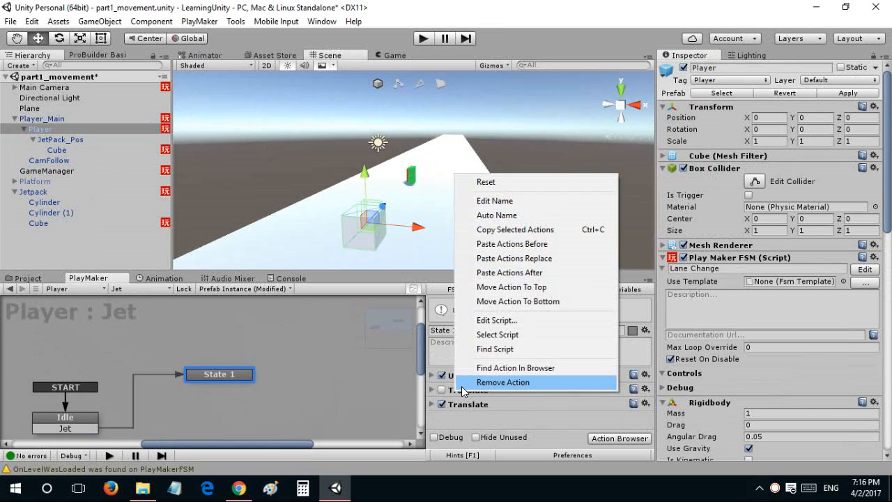
pyautogui.click(462, 385)
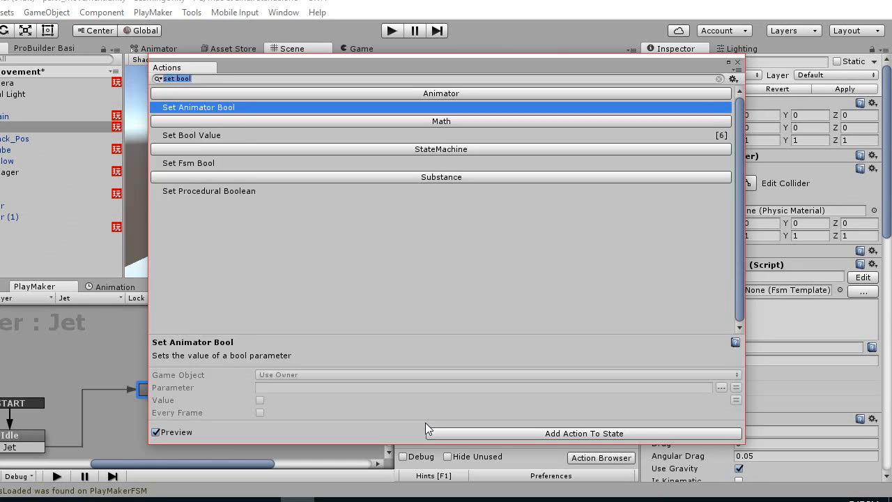
# Add a Bool Test action to State 1 and set its Bool Variable to the global JetisActive.
pyautogui.write('bool test')
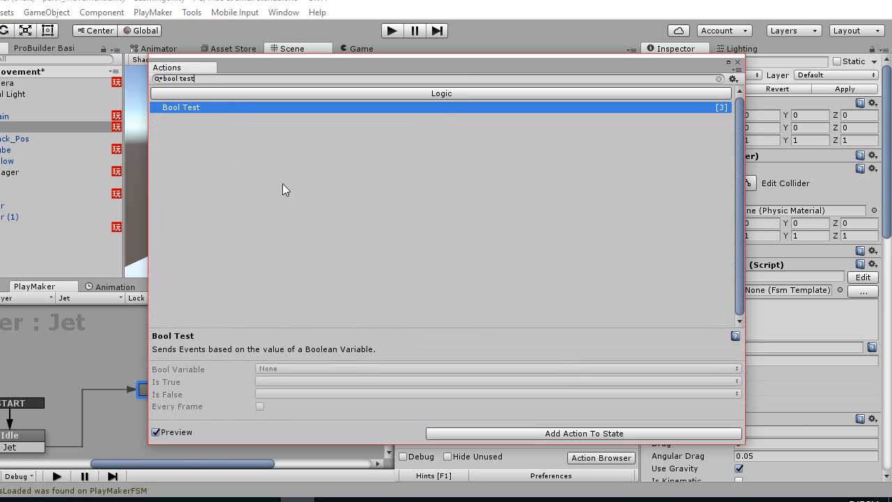
pyautogui.doubleClick(219, 110)
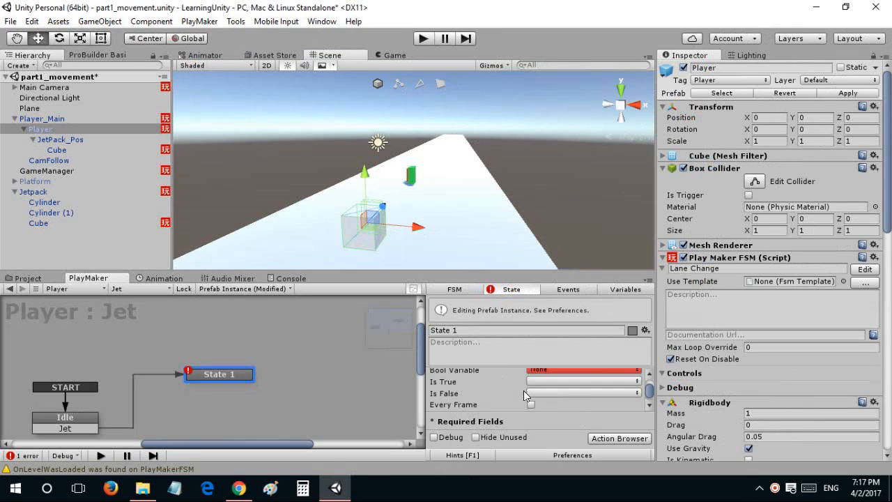
pyautogui.scroll(1, 525, 393)
pyautogui.scroll(-1, 532, 401)
pyautogui.click(535, 376)
pyautogui.moveTo(556, 412)
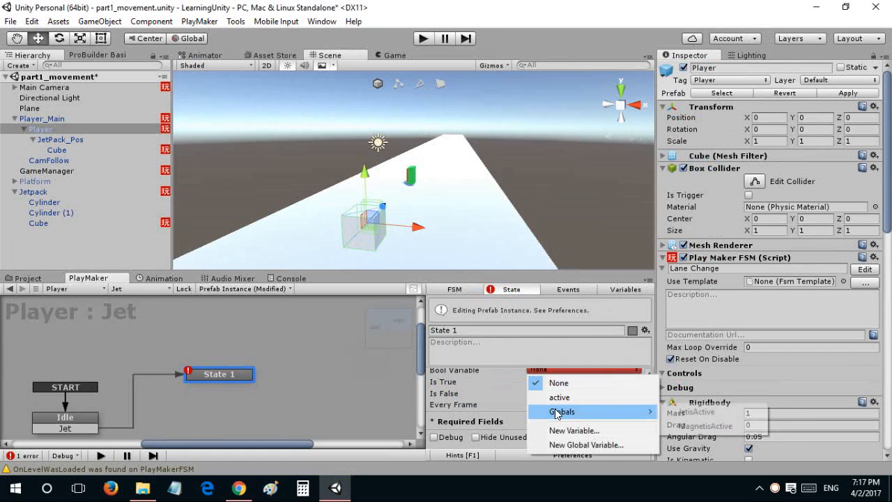
pyautogui.click(690, 414)
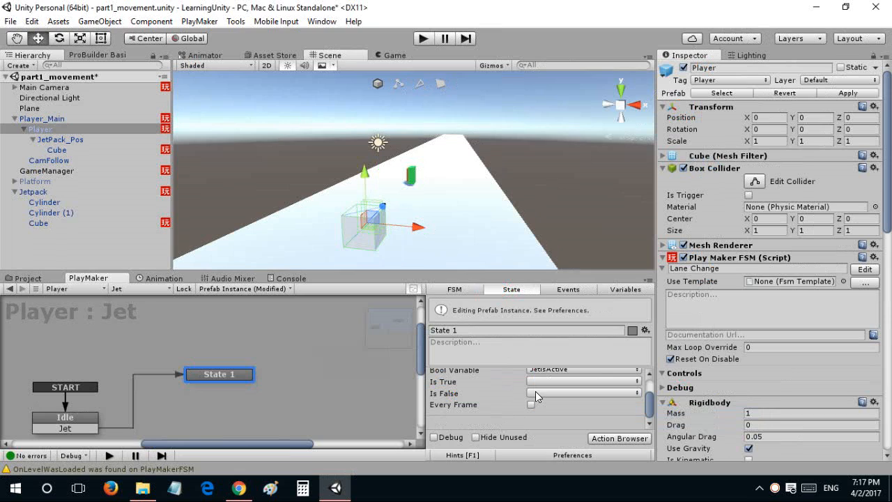
# Make the Bool Test send FINISHED when false, checked every frame, and link State 1's FINISHED transition to Idle.
pyautogui.click(535, 391)
pyautogui.click(599, 309)
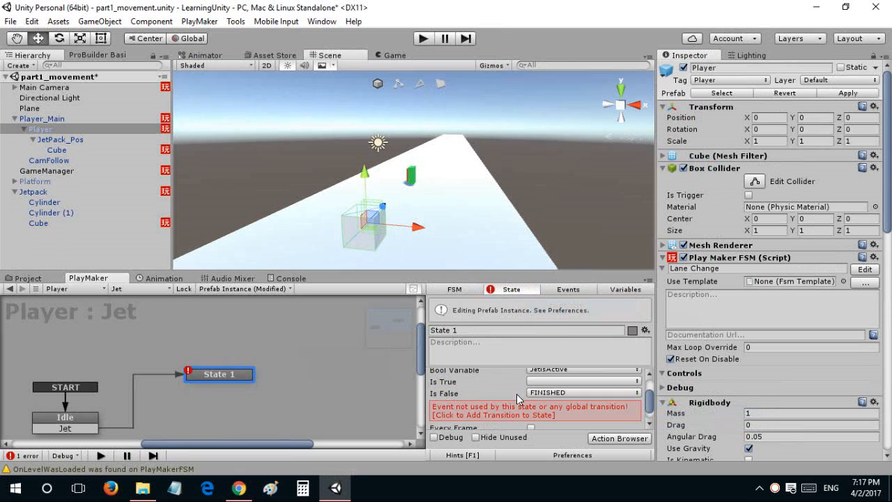
pyautogui.click(520, 409)
pyautogui.click(531, 405)
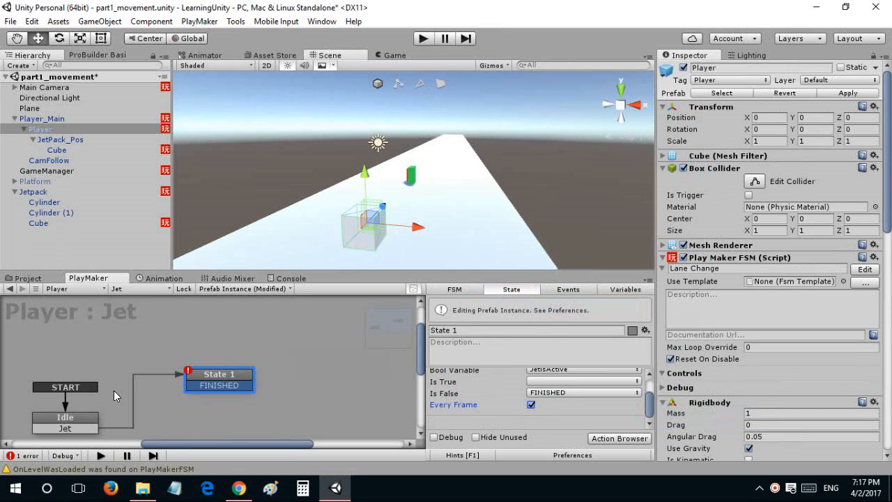
pyautogui.moveTo(195, 388); pyautogui.dragTo(91, 405)
pyautogui.click(90, 405)
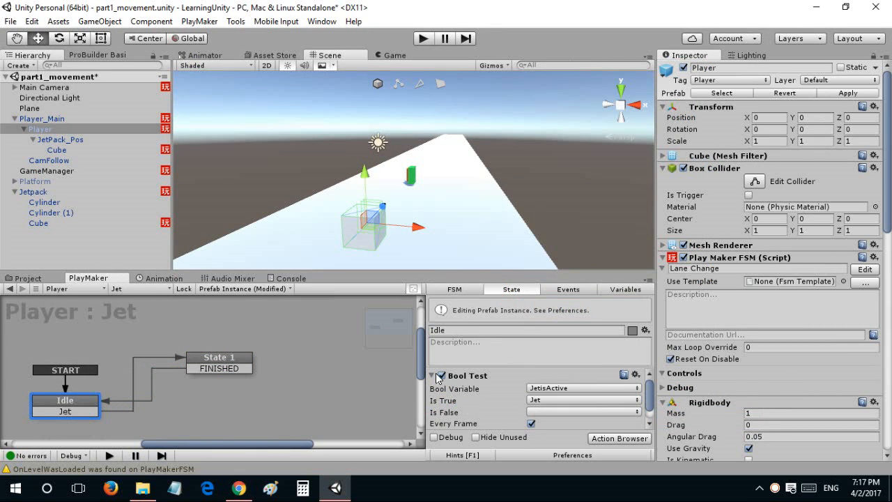
# Copy the Use Gravity action from State 1 into Idle, enable its Use Gravity option and collapse it.
pyautogui.click(217, 369)
pyautogui.click(479, 375)
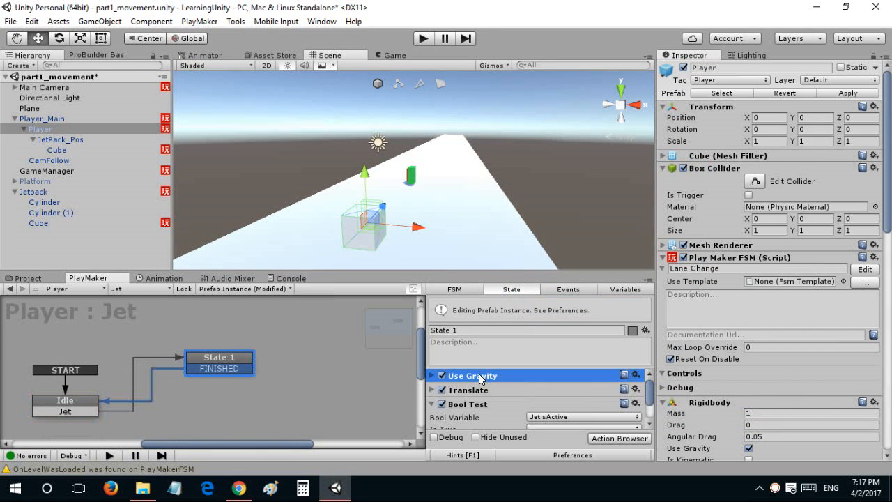
pyautogui.click(83, 411)
pyautogui.hotkey('ctrl', 'v')
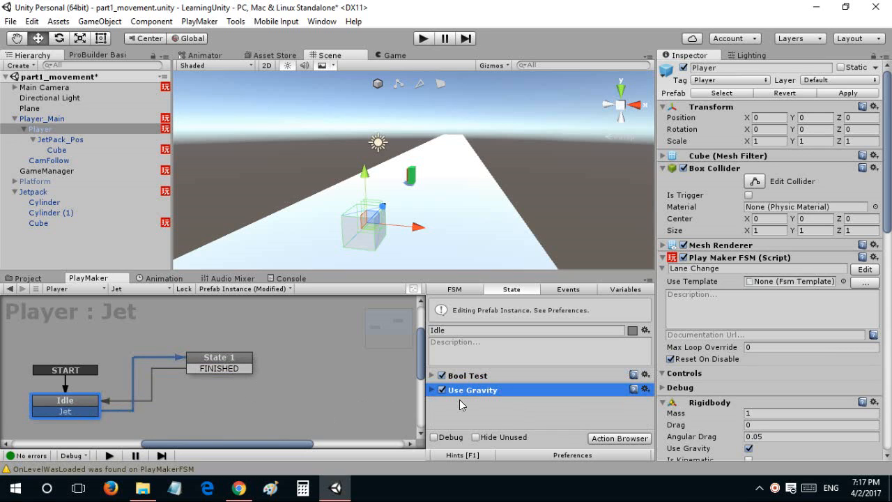
pyautogui.click(433, 390)
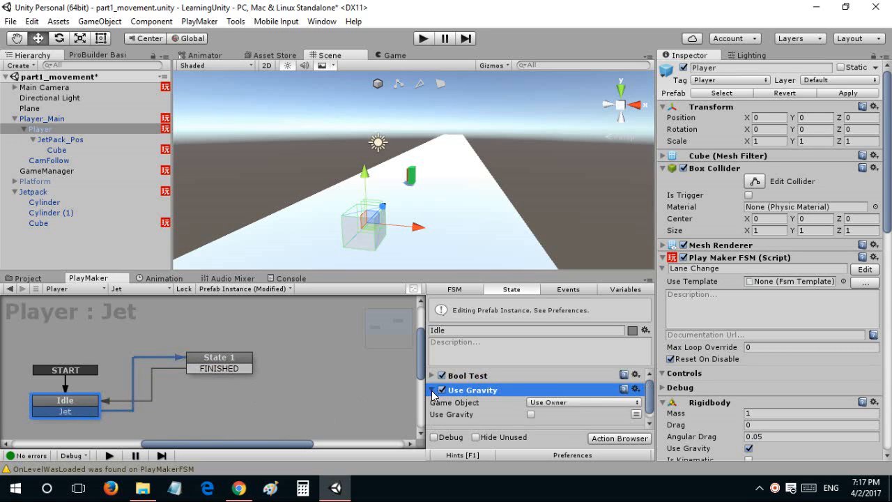
pyautogui.click(530, 414)
pyautogui.click(433, 390)
pyautogui.click(453, 413)
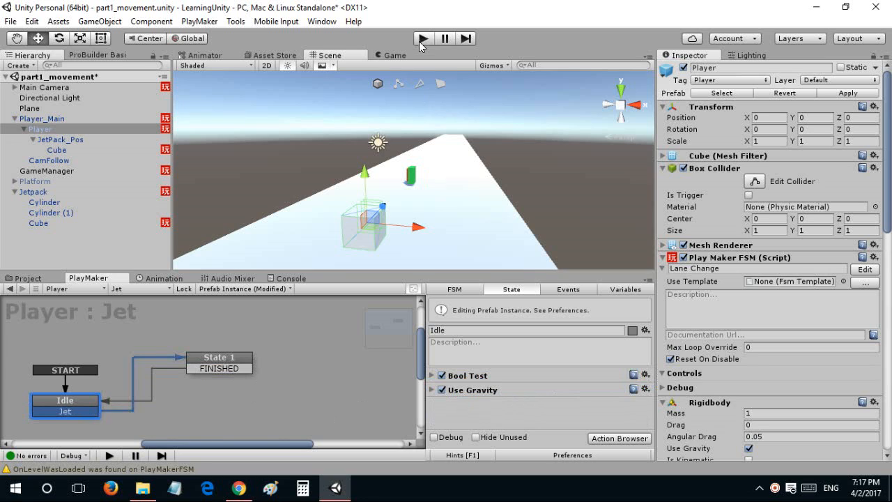
# Copy the Translate action from State 1 into Idle and set the copy's Y to -5.
pyautogui.click(222, 364)
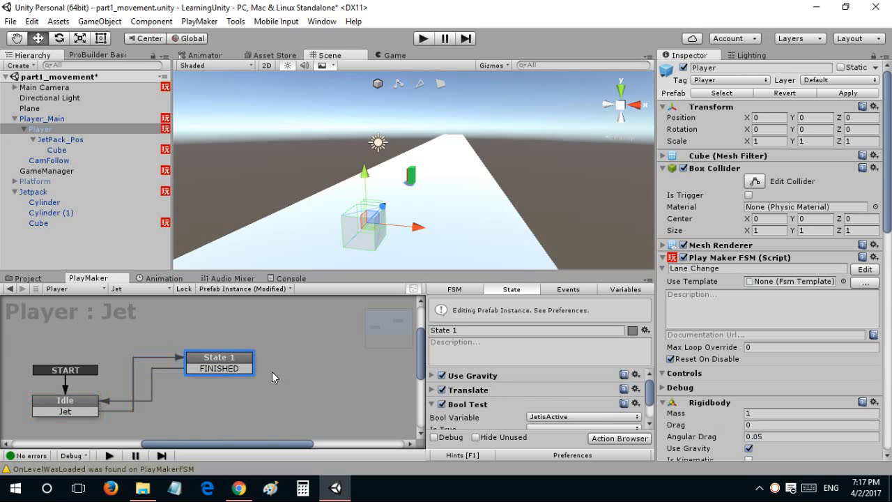
pyautogui.click(534, 391)
pyautogui.click(51, 412)
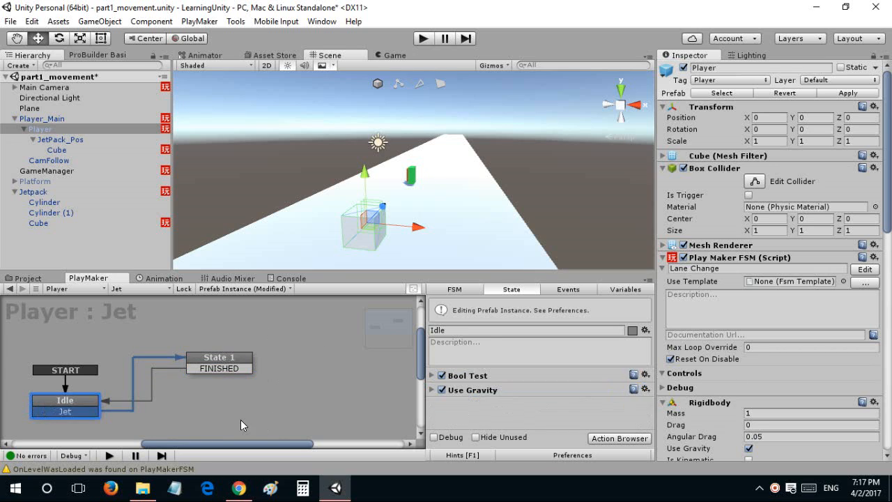
pyautogui.click(548, 407)
pyautogui.click(432, 405)
pyautogui.scroll(-2, 488, 410)
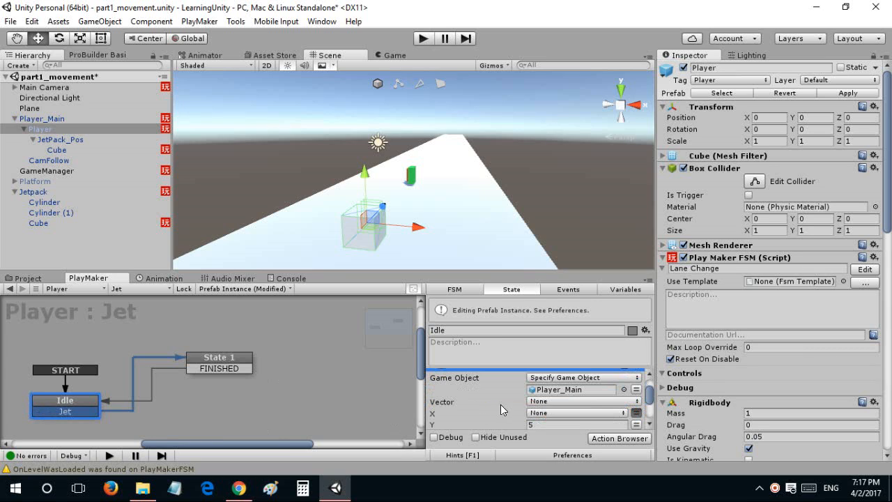
pyautogui.click(538, 424)
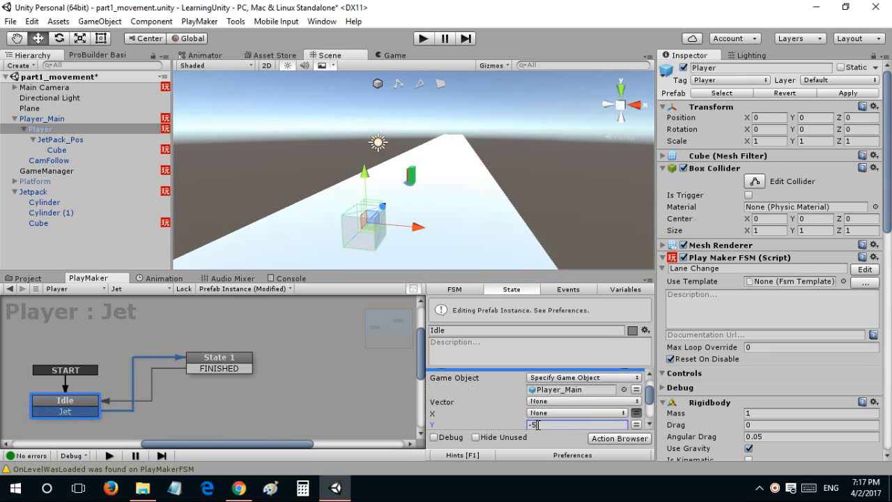
# Move Idle's Translate action above Bool Test, and play the scene to test it before stopping.
pyautogui.scroll(2, 495, 426)
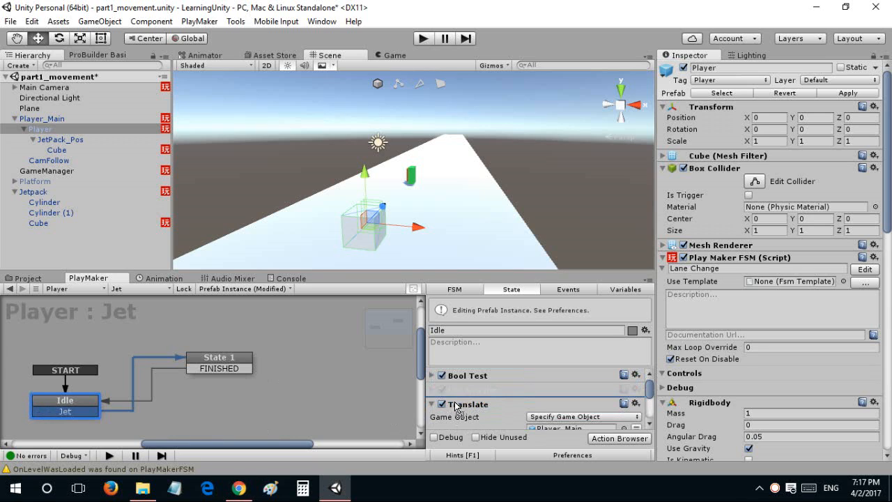
pyautogui.click(456, 396)
pyautogui.click(438, 406)
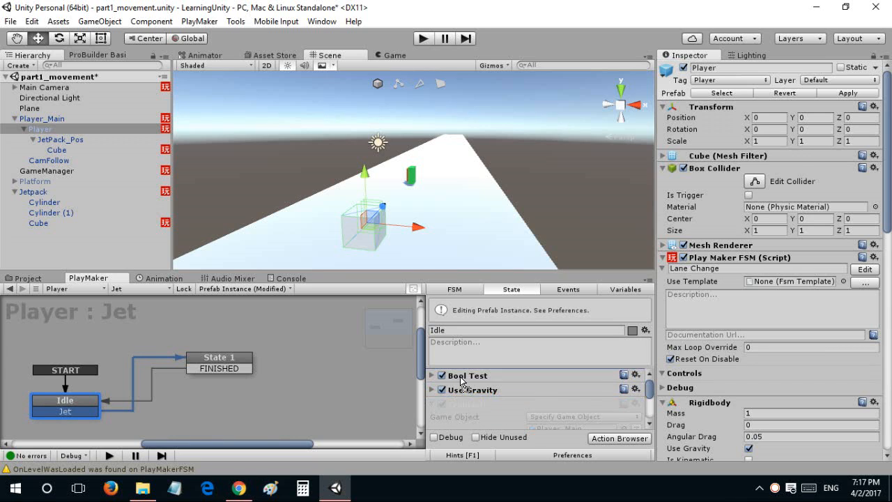
pyautogui.click(422, 40)
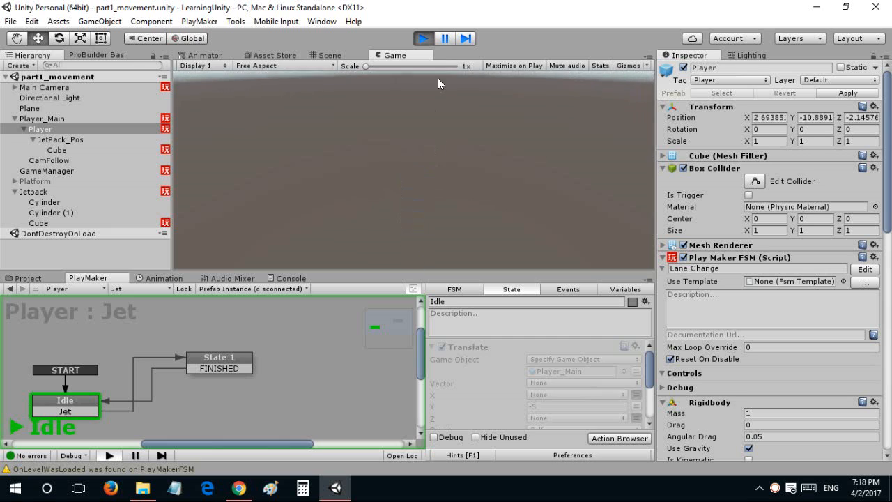
pyautogui.click(423, 38)
# Reopen the Jet FSM for instance editing and move the Translate action from Idle into a new State 2.
pyautogui.click(57, 406)
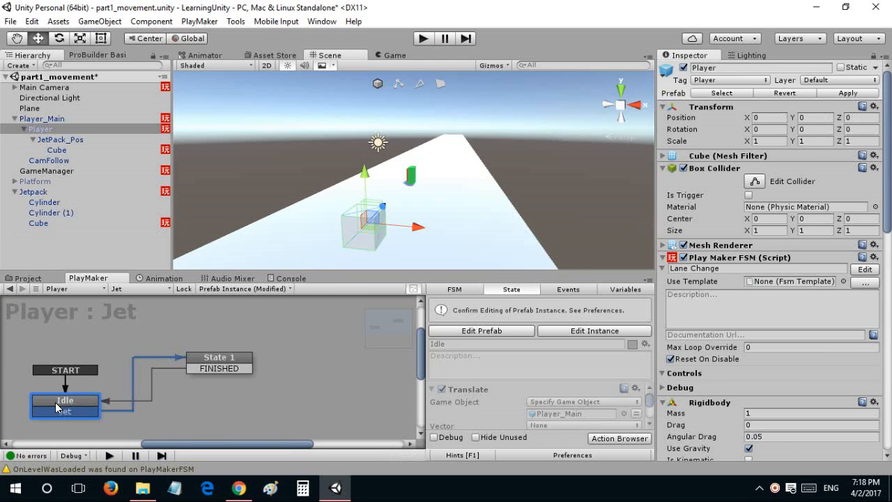
pyautogui.click(585, 333)
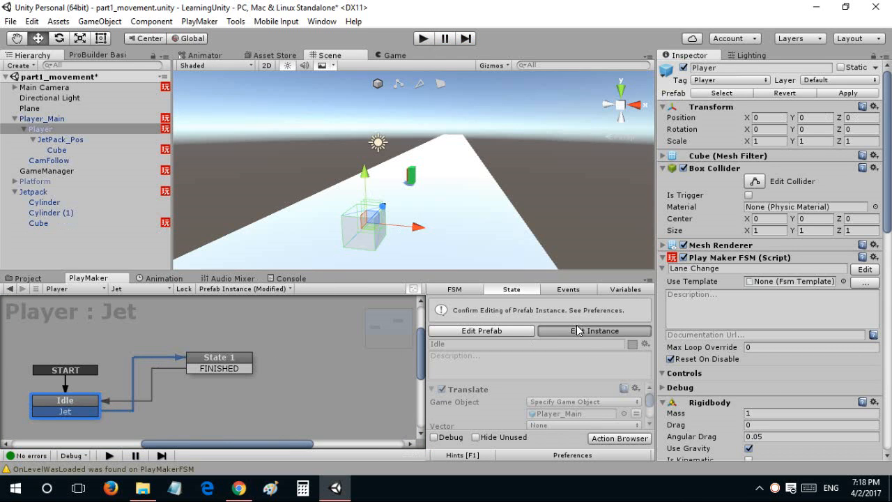
pyautogui.click(497, 378)
pyautogui.press('Delete')
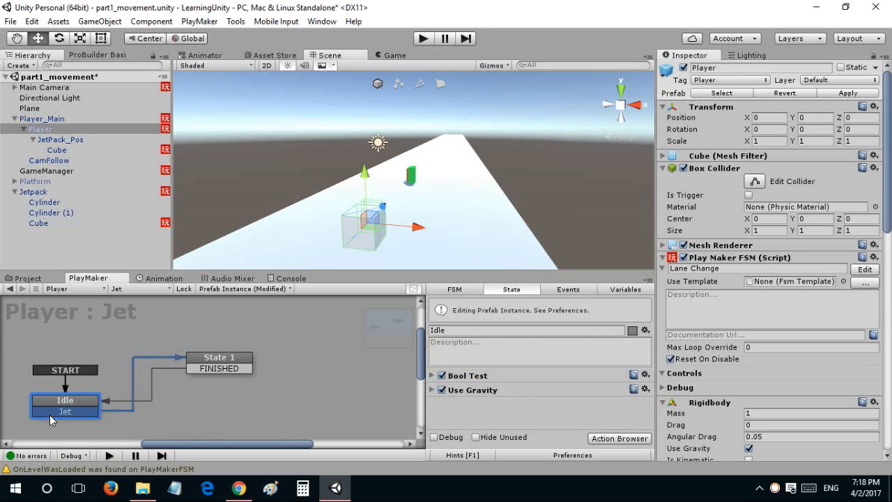
pyautogui.keyDown('ctrl'); pyautogui.click(195, 395); pyautogui.keyUp('ctrl')
pyautogui.hotkey('ctrl', 'v')
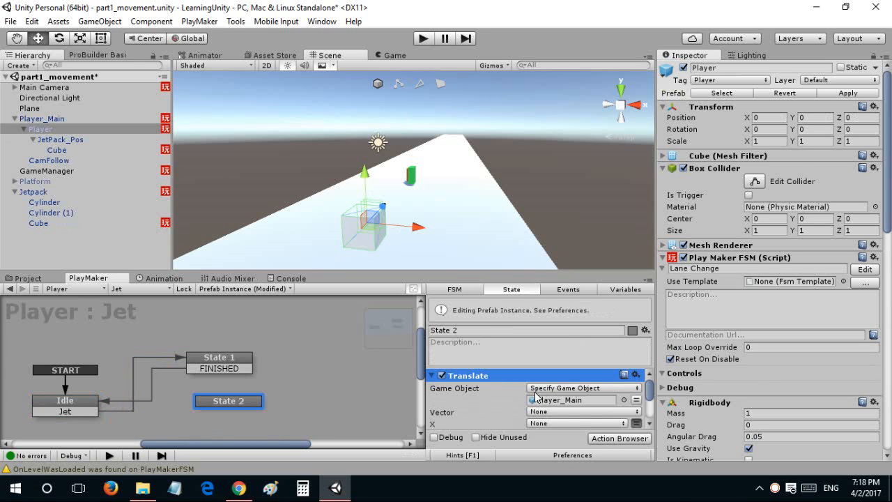
# Redirect State 1's FINISHED transition to State 2 and add a FINISHED transition from State 2 back to Idle.
pyautogui.click(60, 413)
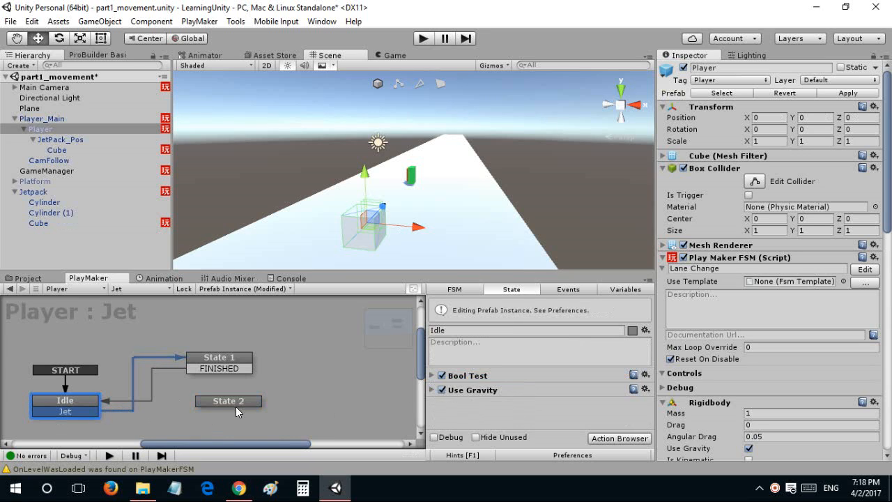
pyautogui.moveTo(235, 409); pyautogui.dragTo(213, 411)
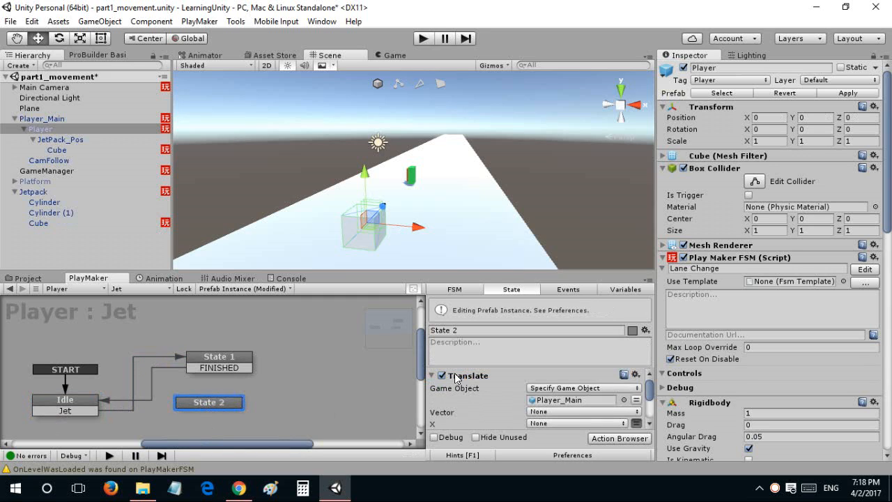
pyautogui.moveTo(223, 369); pyautogui.dragTo(84, 407)
pyautogui.keyDown('ctrl'); pyautogui.click(201, 405); pyautogui.keyUp('ctrl')
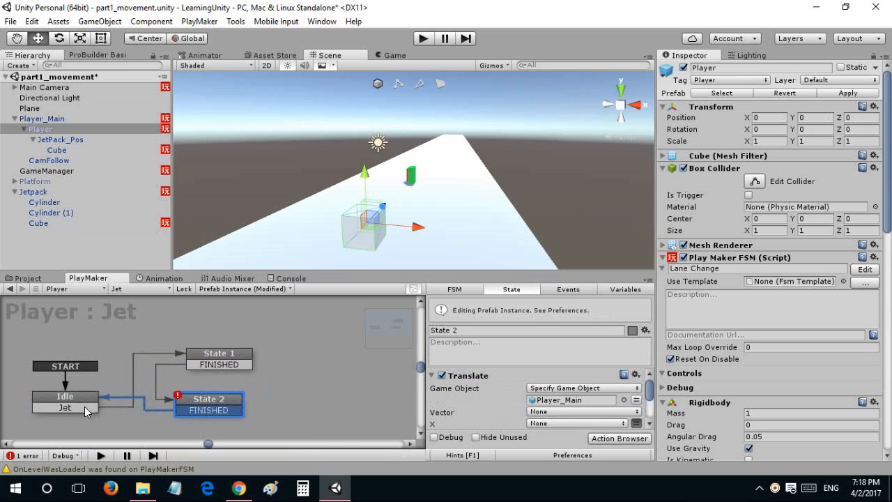
pyautogui.click(84, 407)
# Play the scene to test the jetpack expiry and landing, stop it, and view the track from the side.
pyautogui.click(422, 38)
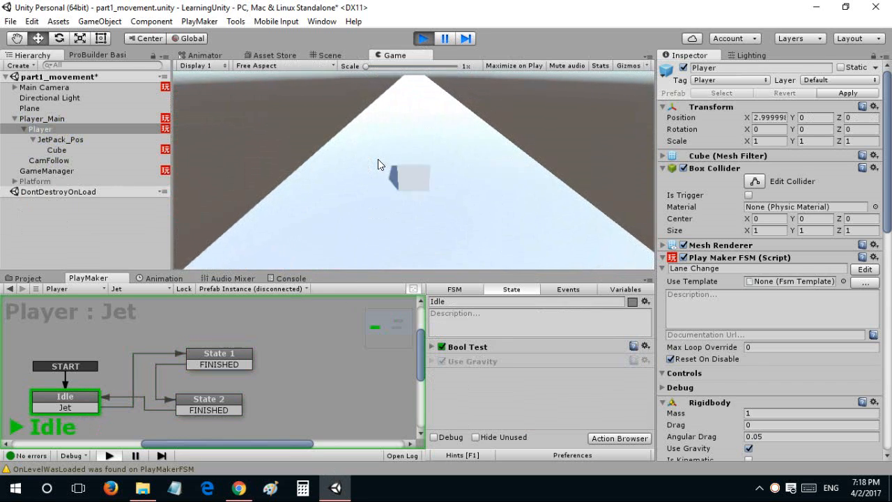
pyautogui.click(424, 39)
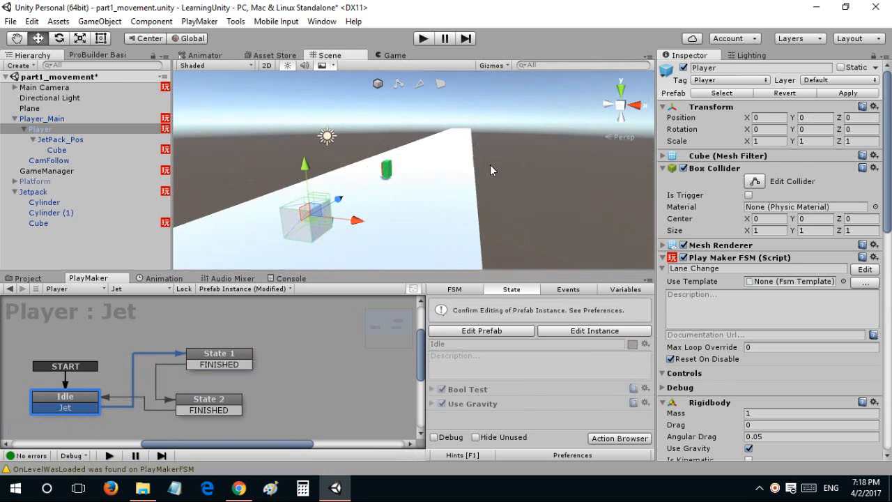
pyautogui.keyDown('alt'); pyautogui.moveTo(489, 170); pyautogui.dragTo(409, 183); pyautogui.keyUp('alt')
pyautogui.click(427, 187)
pyautogui.keyDown('alt'); pyautogui.moveTo(483, 182); pyautogui.dragTo(427, 183); pyautogui.keyUp('alt')
pyautogui.click(840, 80)
pyautogui.click(839, 98)
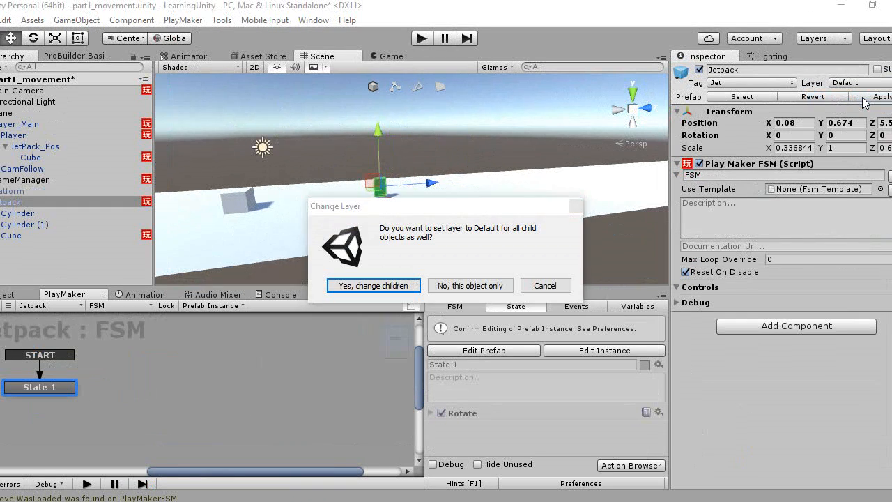
pyautogui.click(575, 206)
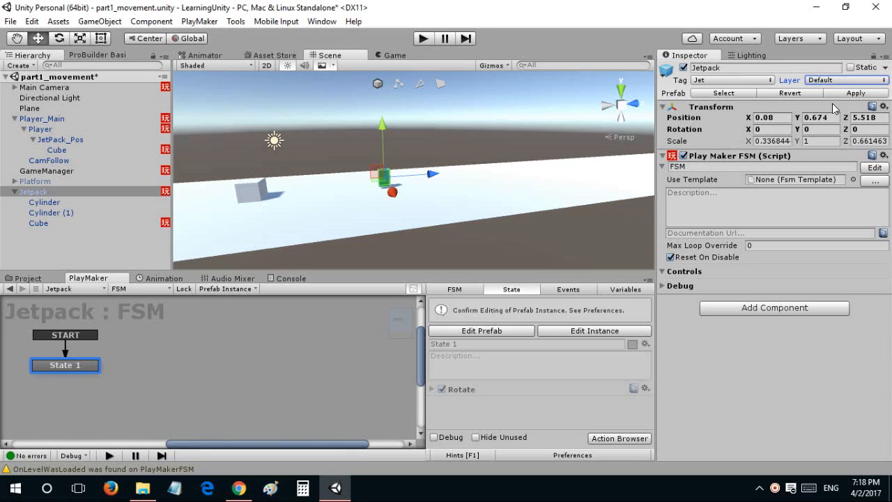
# Apply the instance changes of the Jetpack, the Player and Player_Main to their prefabs.
pyautogui.click(840, 94)
pyautogui.click(96, 126)
pyautogui.click(848, 93)
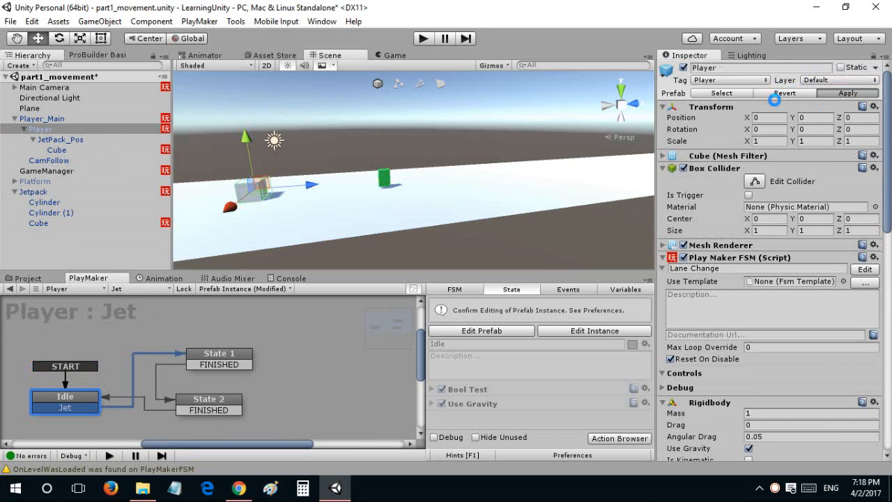
pyautogui.click(835, 93)
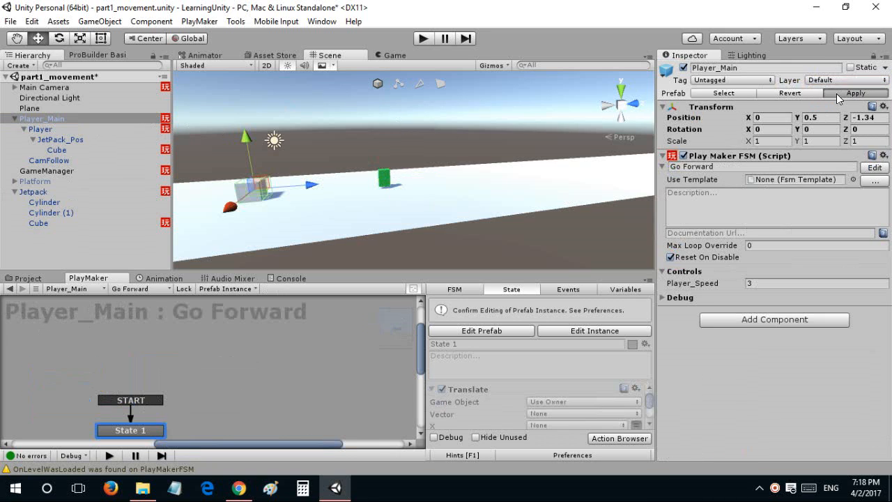
# Duplicate the Jetpack and move the copy farther along the track to Z 53.5.
pyautogui.doubleClick(71, 183)
pyautogui.click(71, 191)
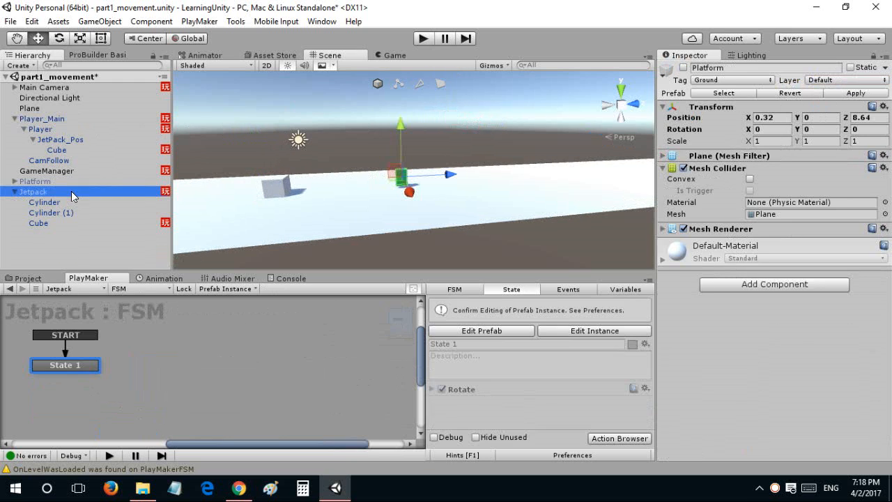
pyautogui.keyDown('alt'); pyautogui.moveTo(348, 203); pyautogui.dragTo(634, 175); pyautogui.keyUp('alt')
pyautogui.hotkey('ctrl', 'd')
pyautogui.press('f')
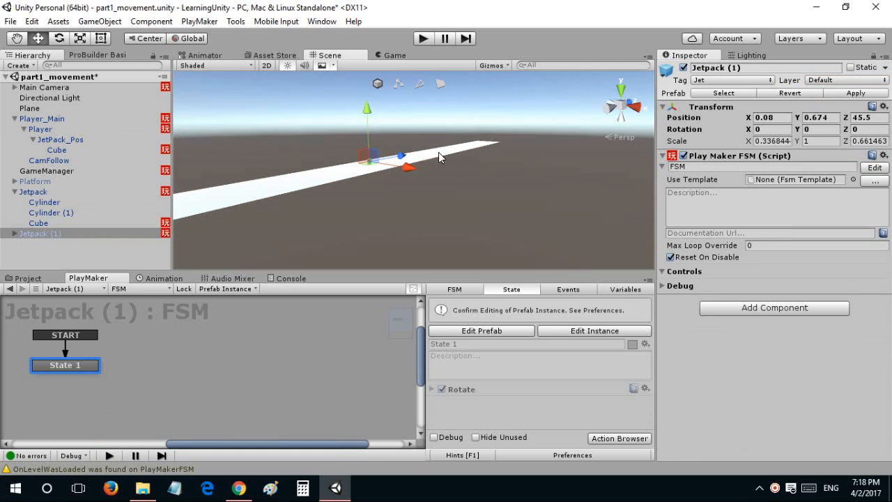
pyautogui.moveTo(393, 158); pyautogui.dragTo(430, 156)
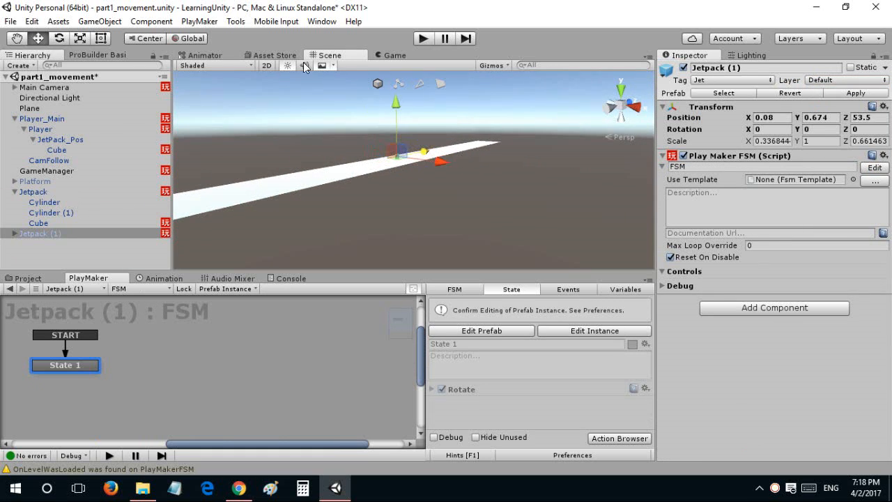
# Play the scene to test both jetpack pickups, stop it, and view the track near the player.
pyautogui.click(422, 39)
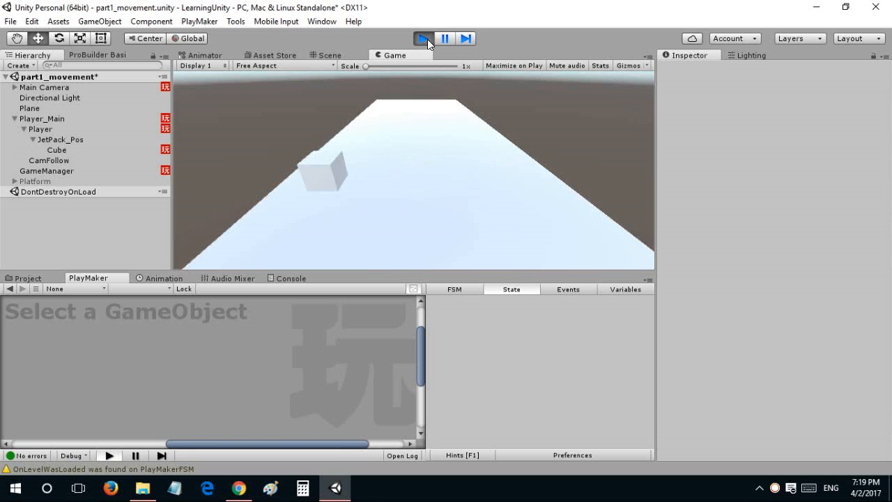
pyautogui.click(425, 38)
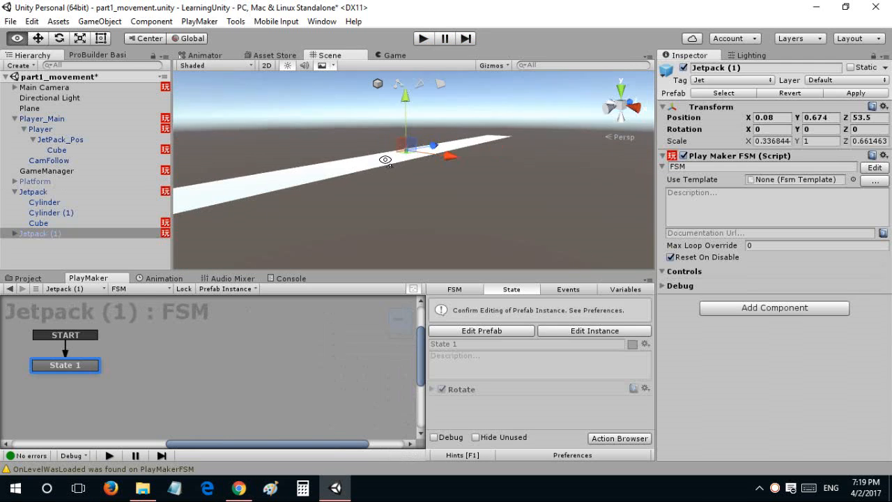
pyautogui.keyDown('alt'); pyautogui.moveTo(390, 208); pyautogui.dragTo(309, 163); pyautogui.keyUp('alt')
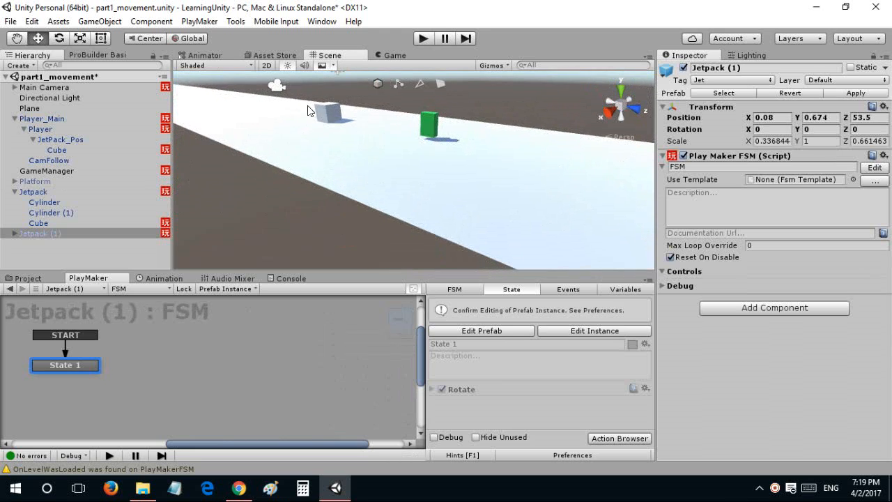
pyautogui.moveTo(344, 216)
pyautogui.keyDown('alt'); pyautogui.mouseDown()
pyautogui.moveTo(365, 216)
pyautogui.moveTo(336, 207)
pyautogui.mouseUp(); pyautogui.keyUp('alt')
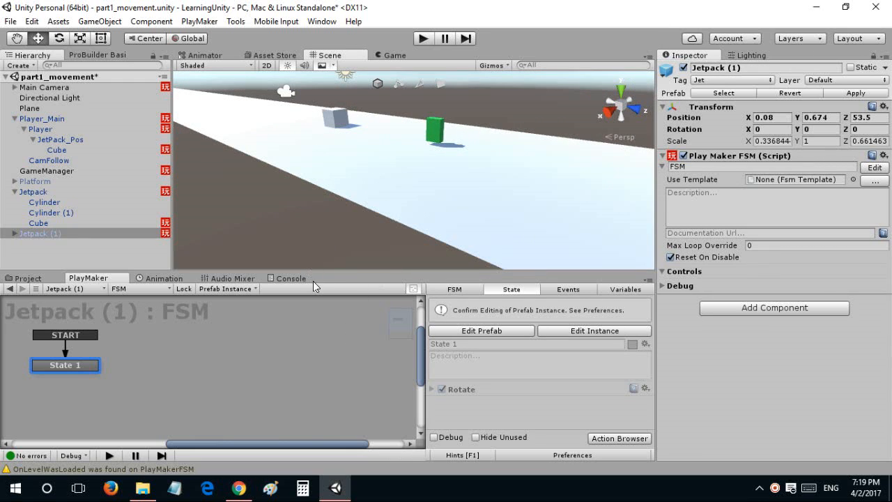
# Open the duplicated jetpack's FSM for instance editing and dock the PlayMaker global variables window beside the Inspector.
pyautogui.click(617, 293)
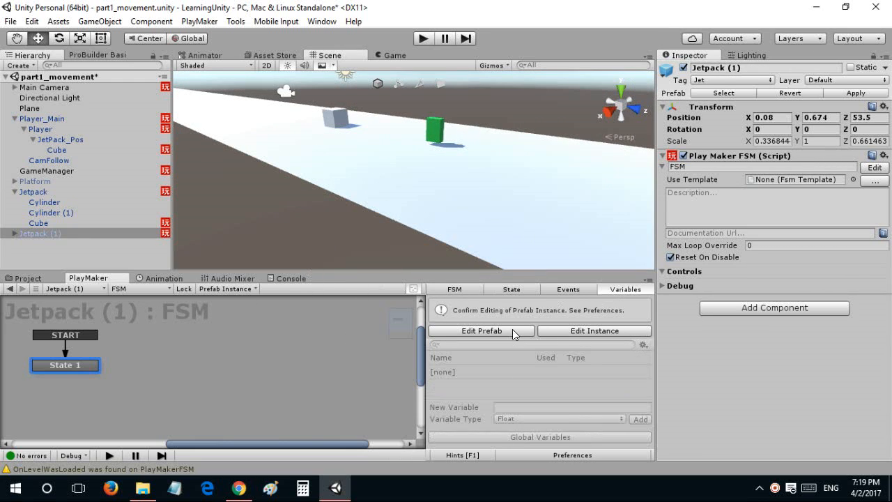
pyautogui.click(550, 330)
pyautogui.click(516, 433)
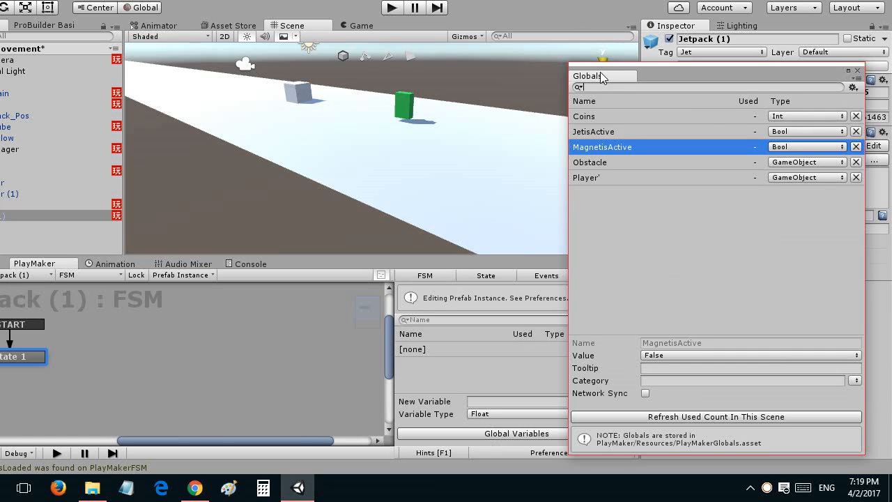
pyautogui.moveTo(653, 63); pyautogui.dragTo(722, 26)
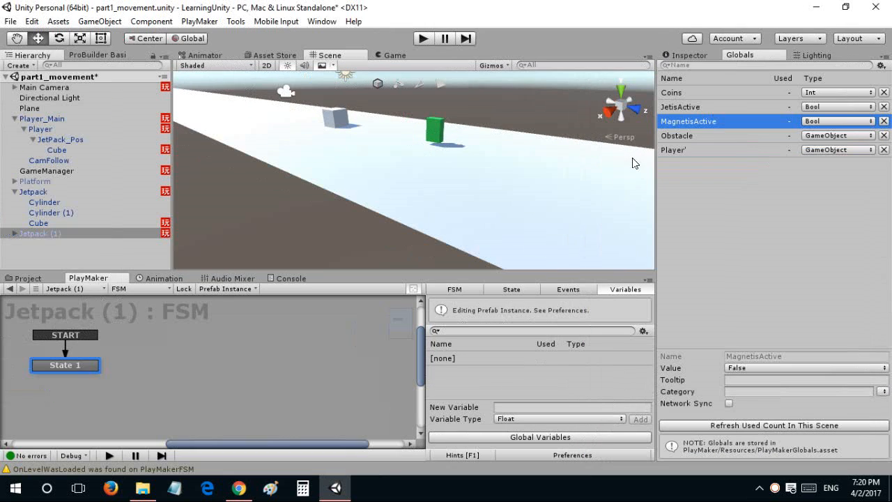
# Review the settings of the Coins and JetisActive global variables.
pyautogui.click(679, 94)
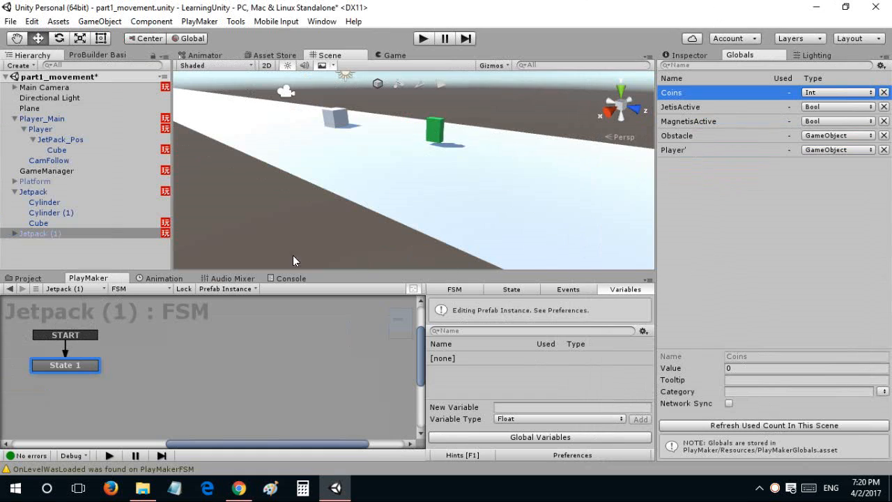
pyautogui.moveTo(376, 157); pyautogui.dragTo(327, 146, button='right')
pyautogui.click(471, 123)
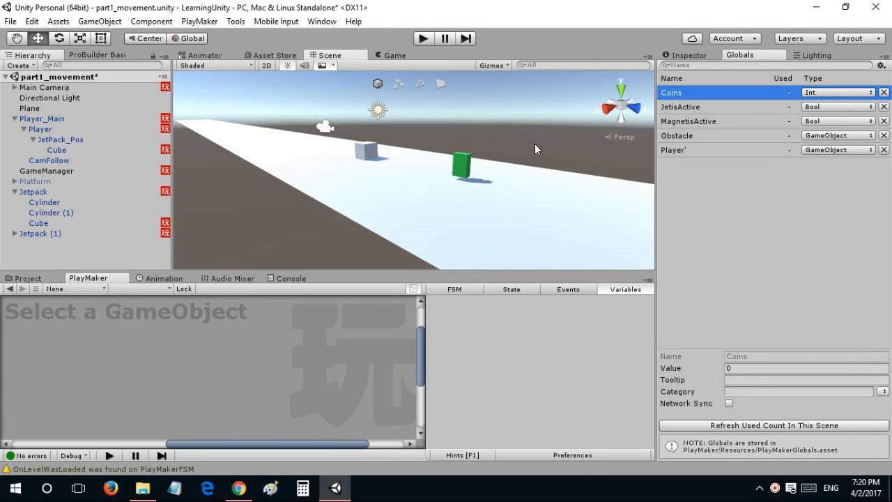
pyautogui.moveTo(534, 144); pyautogui.dragTo(544, 147, button='right')
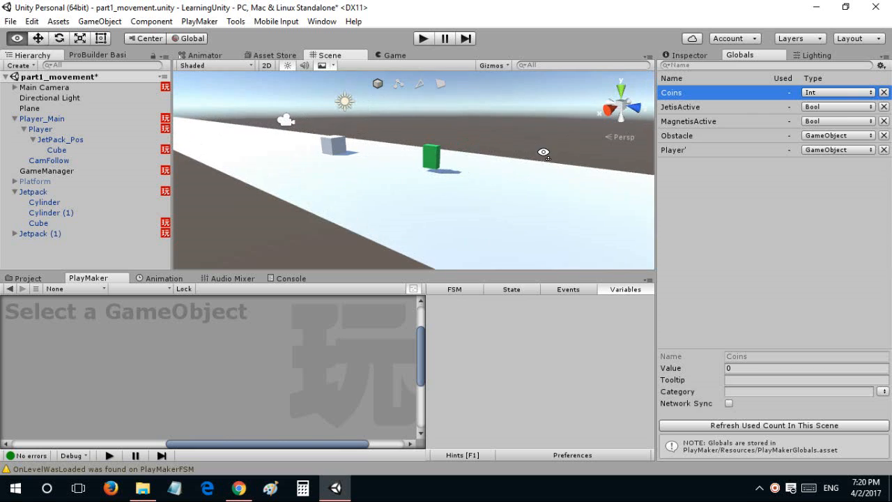
pyautogui.click(669, 117)
pyautogui.click(670, 107)
# Select Player_Main and examine the player's position relative to the jetpack pickups along the track.
pyautogui.moveTo(437, 185); pyautogui.dragTo(502, 143, button='right')
pyautogui.click(90, 120)
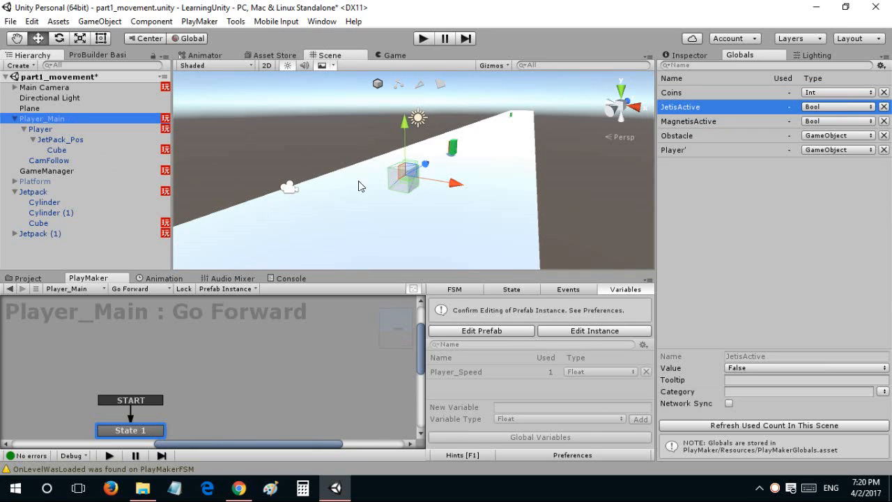
pyautogui.moveTo(323, 130); pyautogui.dragTo(446, 147, button='right')
pyautogui.press('a')
pyautogui.press('d')
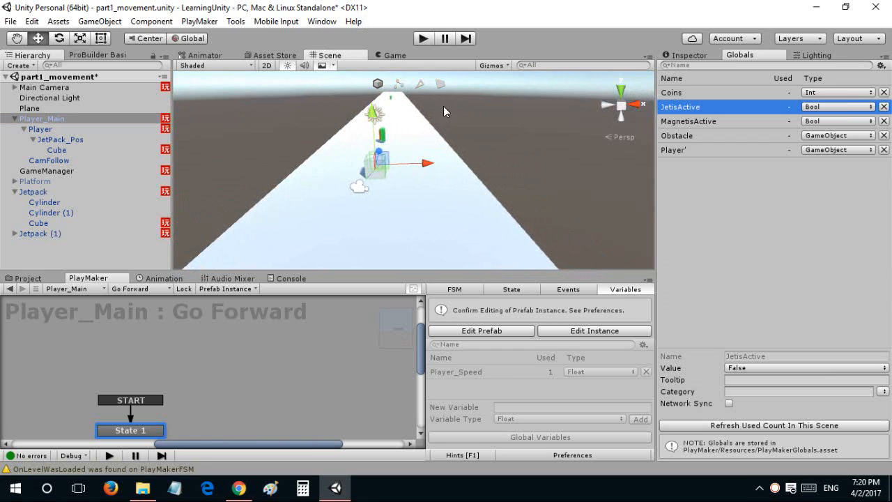
pyautogui.moveTo(443, 188); pyautogui.dragTo(297, 187, button='right')
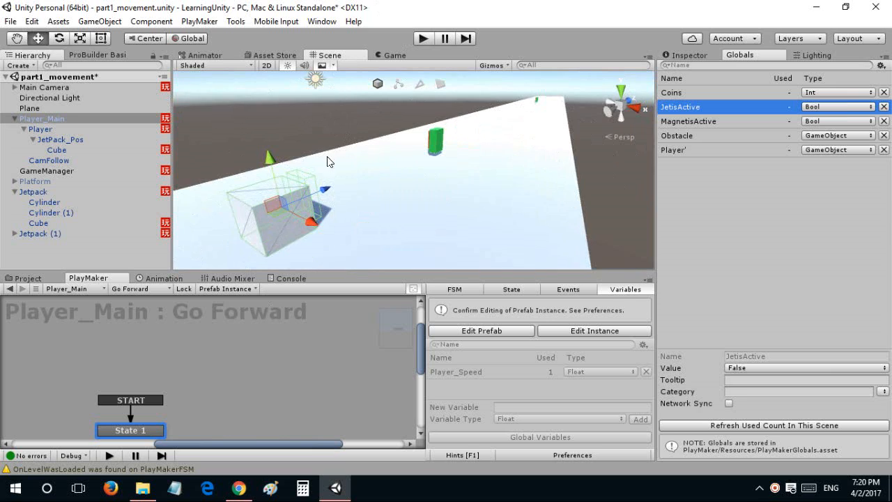
pyautogui.moveTo(330, 162); pyautogui.dragTo(432, 161, button='right')
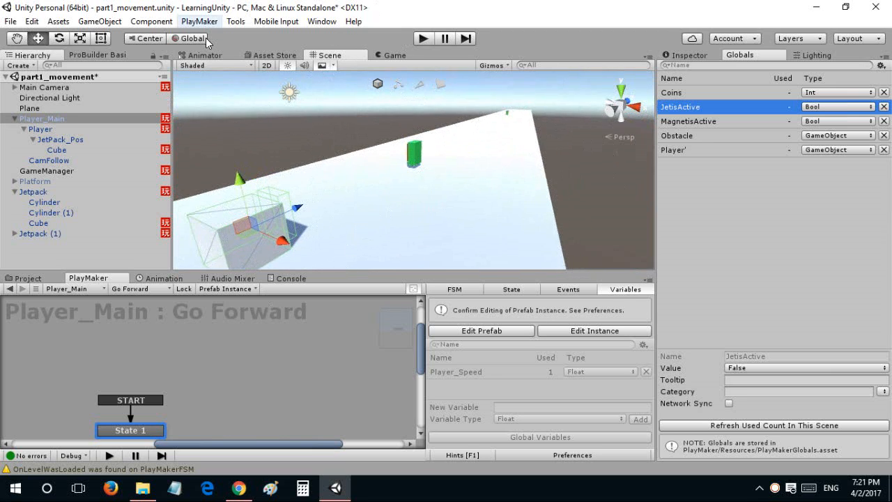
pyautogui.moveTo(388, 153); pyautogui.dragTo(455, 178, button='right')
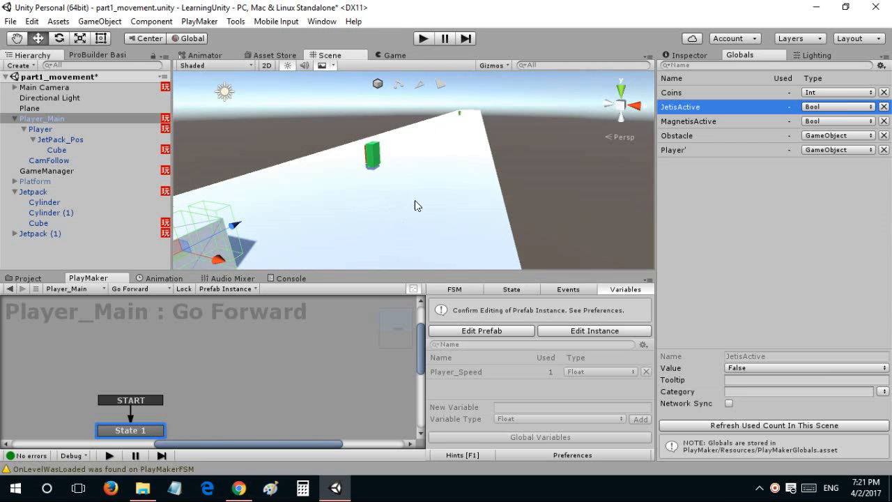
pyautogui.moveTo(414, 200); pyautogui.dragTo(425, 165, button='right')
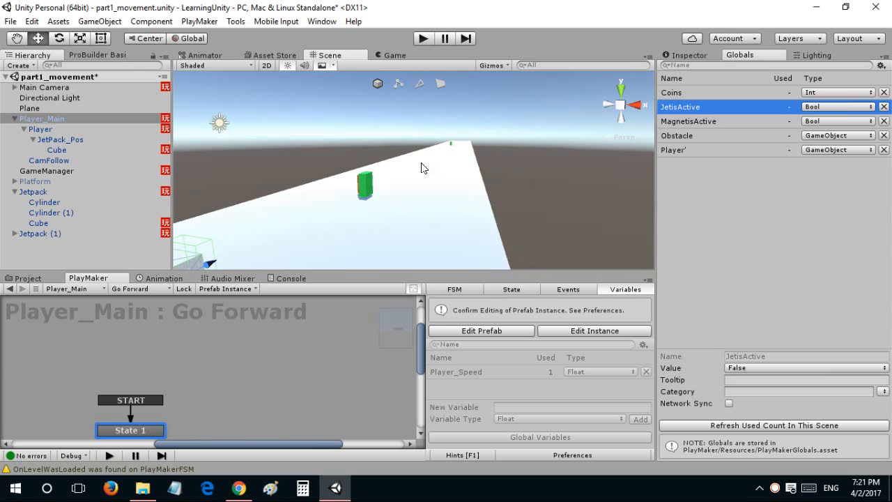
# Select the duplicated jetpack on the track and display its component properties.
pyautogui.moveTo(422, 168); pyautogui.dragTo(382, 171, button='right')
pyautogui.press('w')
pyautogui.click(417, 112)
pyautogui.moveTo(417, 112); pyautogui.dragTo(373, 193, button='right')
pyautogui.press('e')
pyautogui.press('s')
pyautogui.press('q')
pyautogui.click(372, 187)
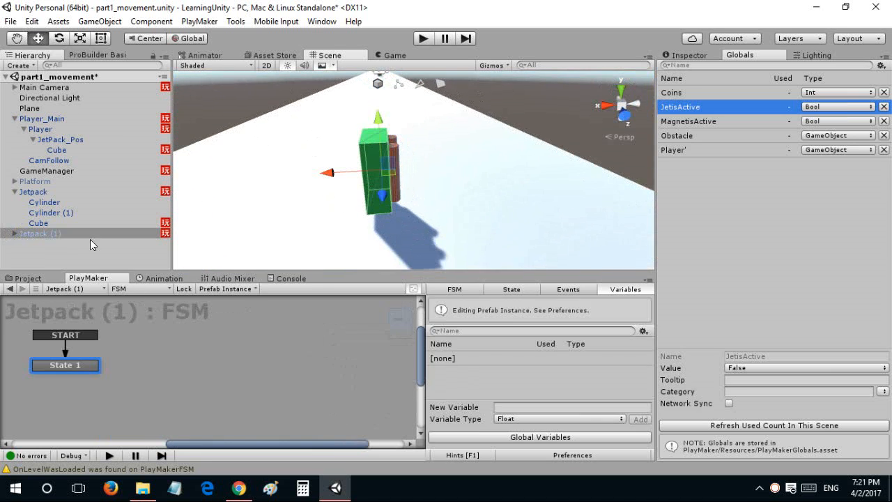
pyautogui.click(687, 56)
pyautogui.moveTo(492, 138); pyautogui.dragTo(481, 50, button='right')
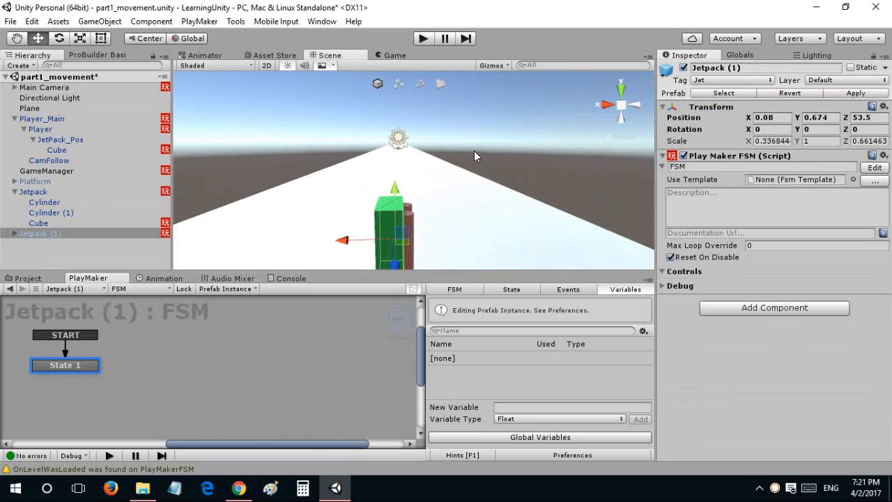
pyautogui.click(474, 145)
pyautogui.moveTo(473, 145); pyautogui.dragTo(467, 199, button='right')
pyautogui.press('s')
pyautogui.press('w')
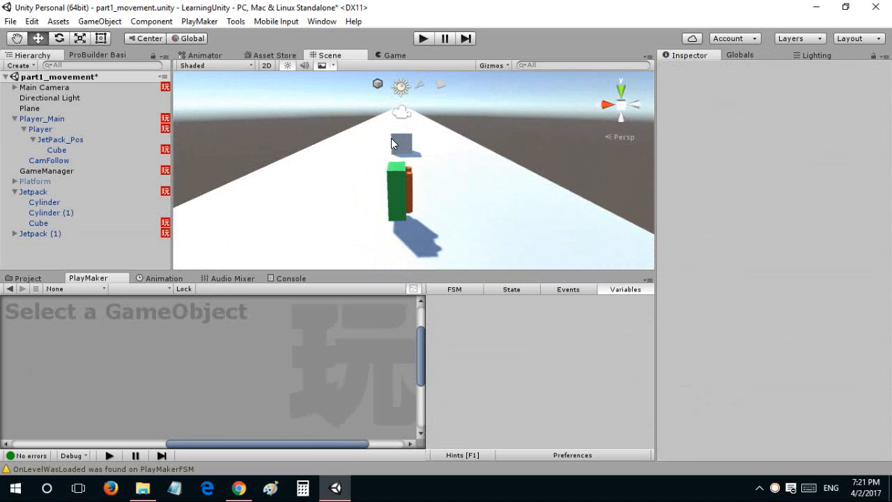
pyautogui.keyDown('alt'); pyautogui.moveTo(328, 191); pyautogui.dragTo(425, 165); pyautogui.keyUp('alt')
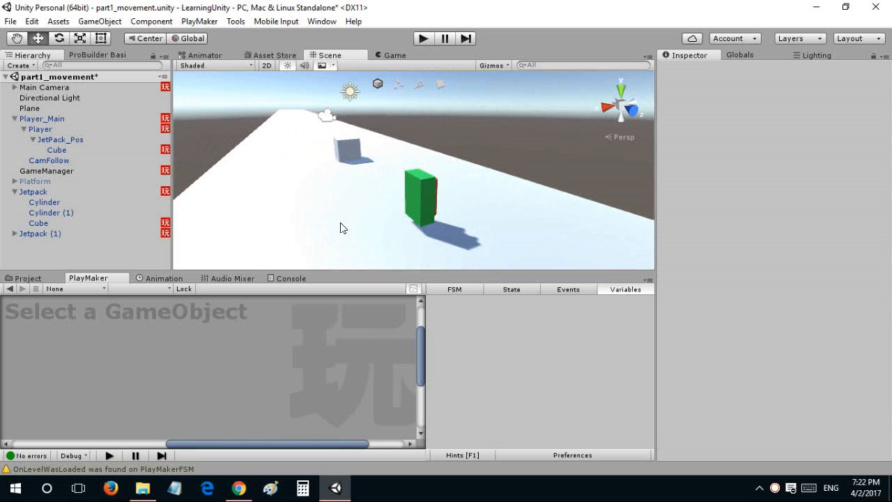
pyautogui.moveTo(409, 241); pyautogui.dragTo(718, 254, button='right')
pyautogui.moveTo(474, 146); pyautogui.dragTo(822, 162, button='right')
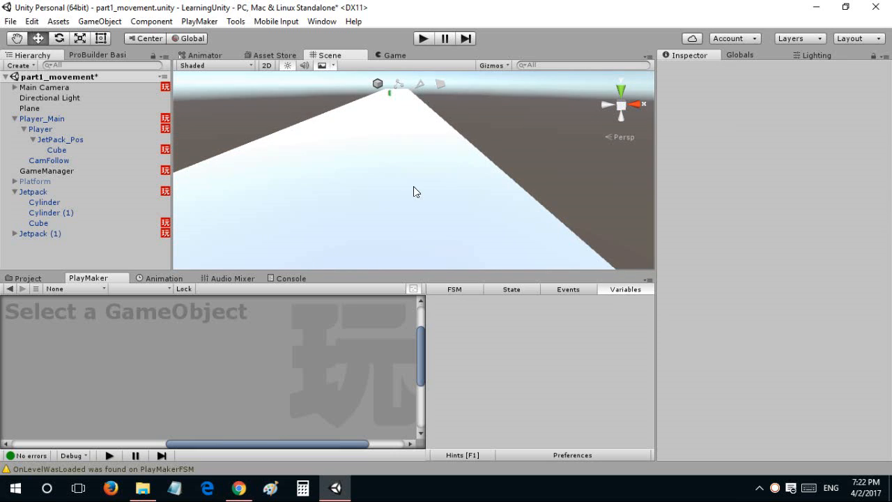
pyautogui.moveTo(413, 187); pyautogui.dragTo(409, 160, button='right')
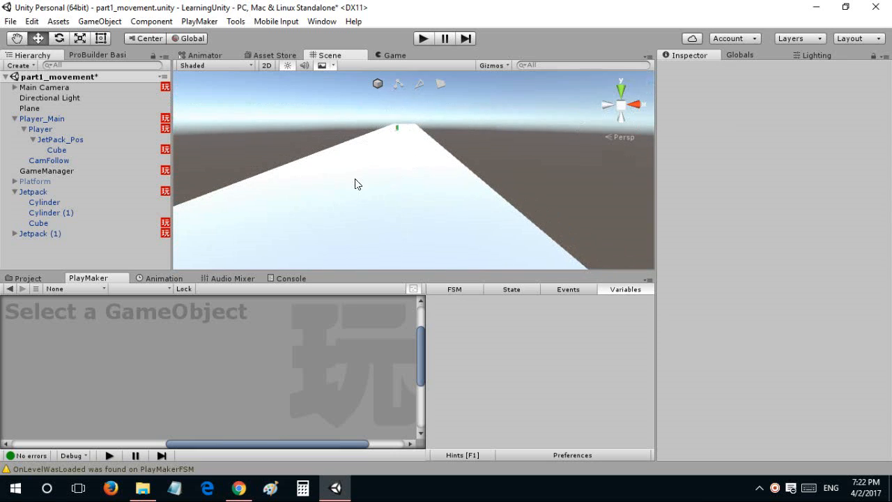
pyautogui.moveTo(439, 161); pyautogui.dragTo(435, 252, button='right')
pyautogui.click(430, 204)
pyautogui.moveTo(379, 163); pyautogui.dragTo(367, 164, button='right')
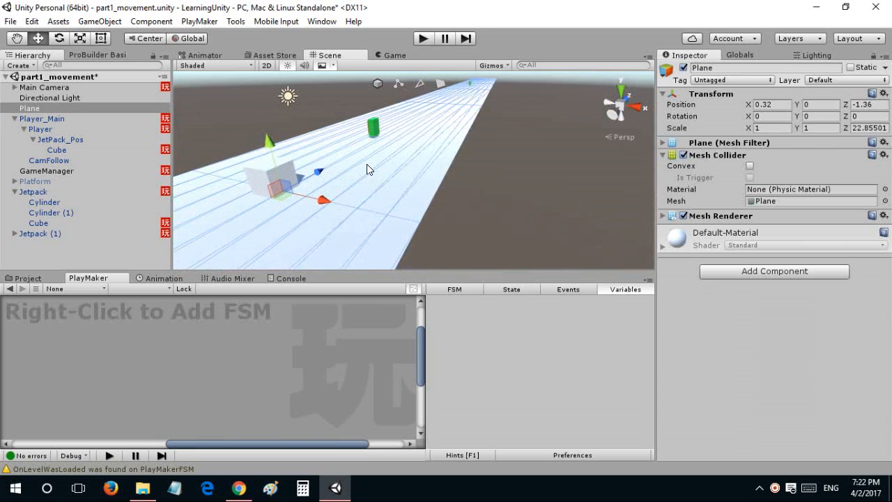